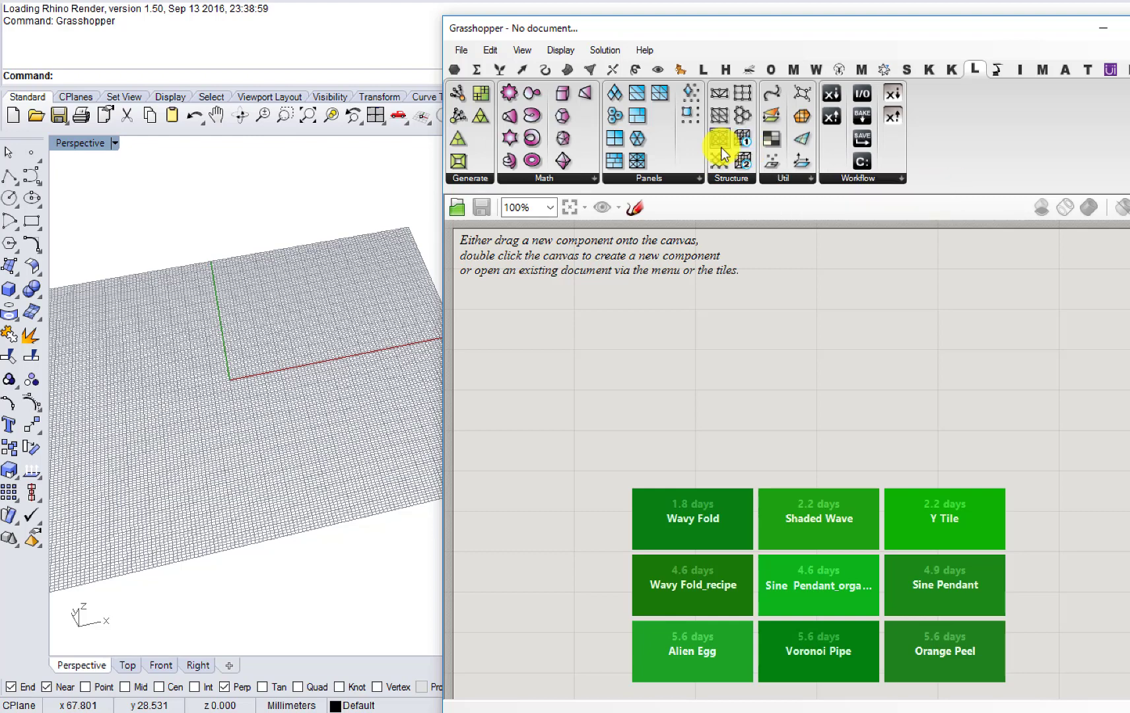
Step: Place a LunchBox Icosahedron component on the empty canvas, leaving room on its input side
{"action": "left_click_drag", "start_coordinate": [566, 143], "coordinate": [573, 334]}
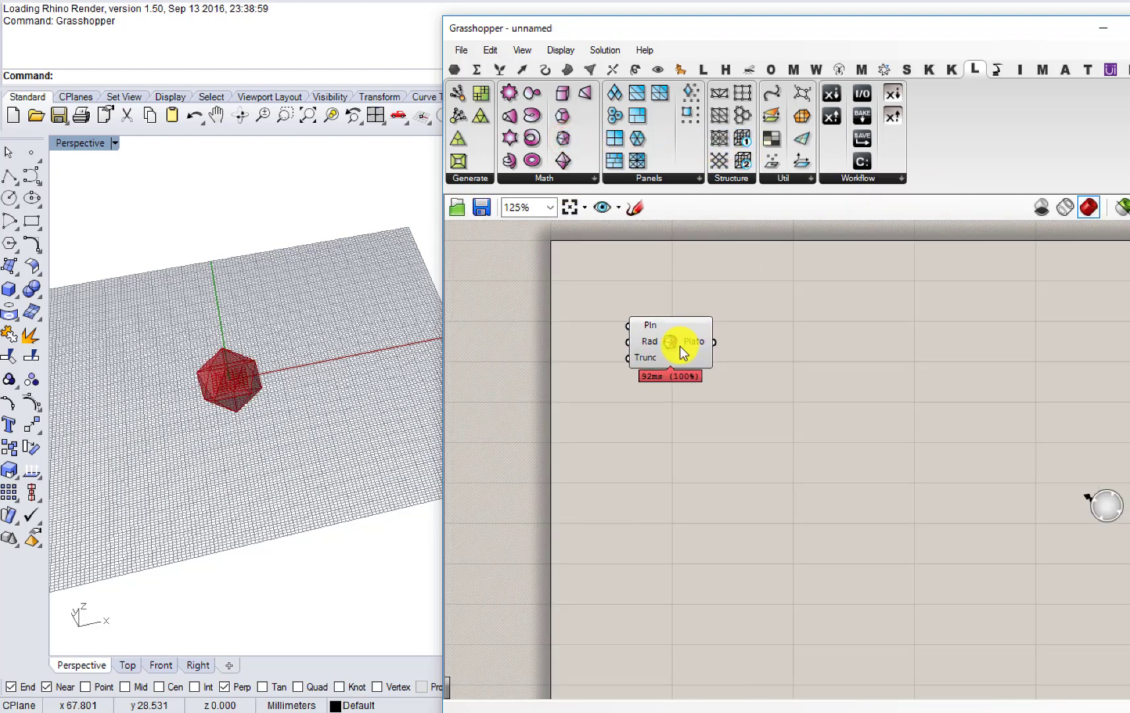
{"action": "scroll", "coordinate": [663, 342], "scroll_direction": "up", "scroll_amount": 5}
{"action": "left_click_drag", "start_coordinate": [655, 342], "coordinate": [735, 342]}
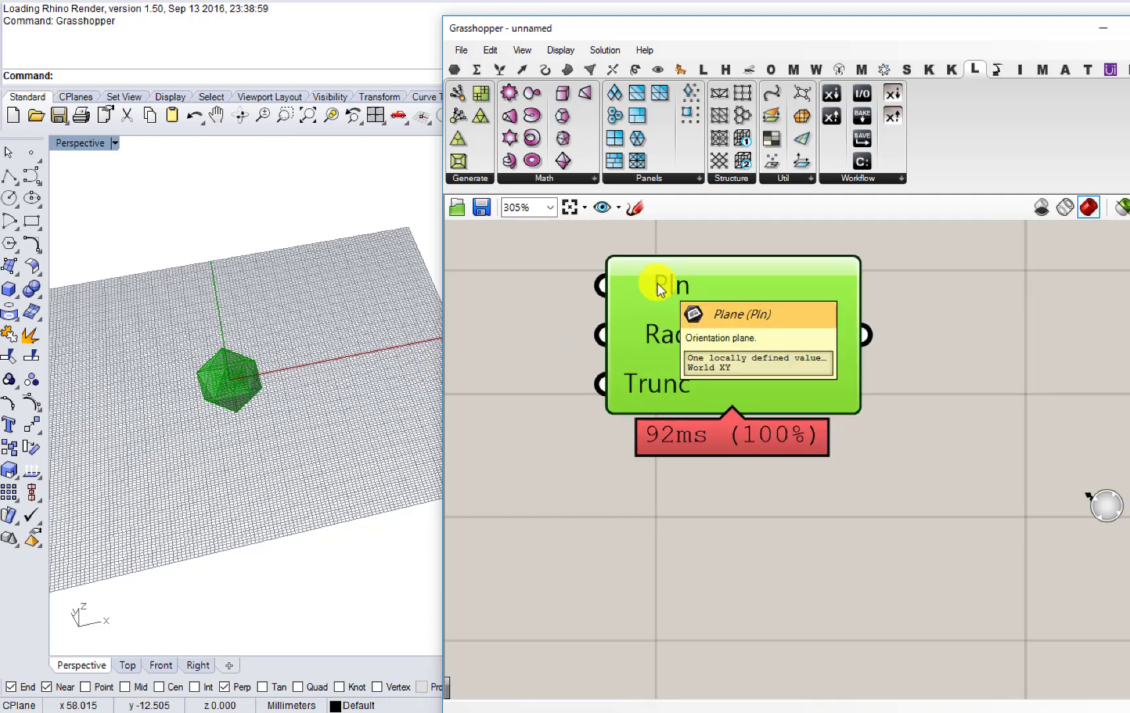
{"action": "left_click_drag", "start_coordinate": [716, 348], "coordinate": [902, 359]}
Step: Add a number slider with the value 10 and connect it to the icosahedron's radius input
{"action": "double_click", "coordinate": [645, 363]}
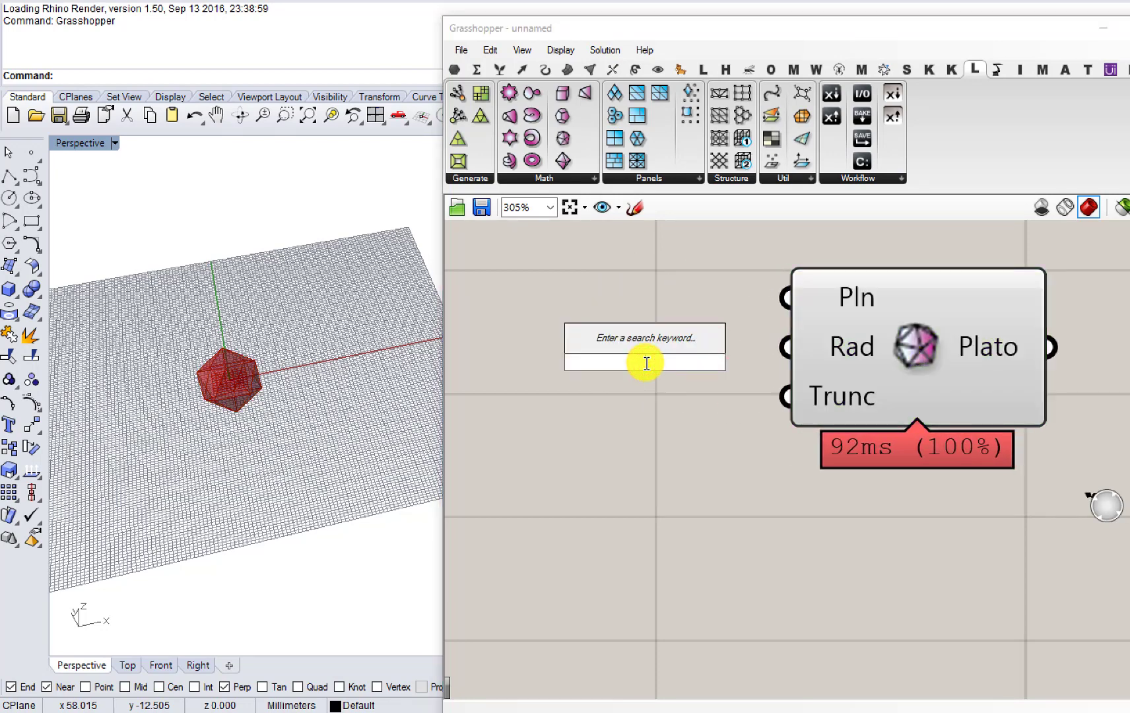
{"action": "type", "text": "10"}
{"action": "key", "text": "Return"}
{"action": "left_click_drag", "start_coordinate": [966, 346], "coordinate": [1060, 341]}
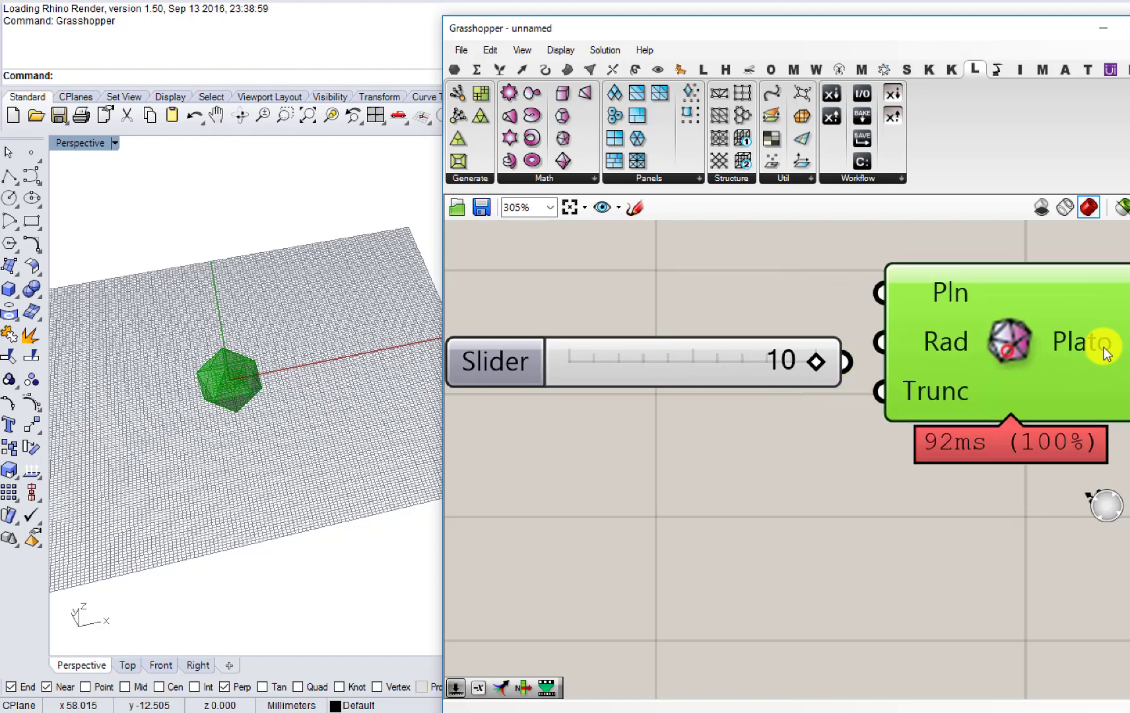
{"action": "left_click_drag", "start_coordinate": [845, 358], "coordinate": [894, 350]}
{"action": "left_click_drag", "start_coordinate": [970, 347], "coordinate": [1026, 366]}
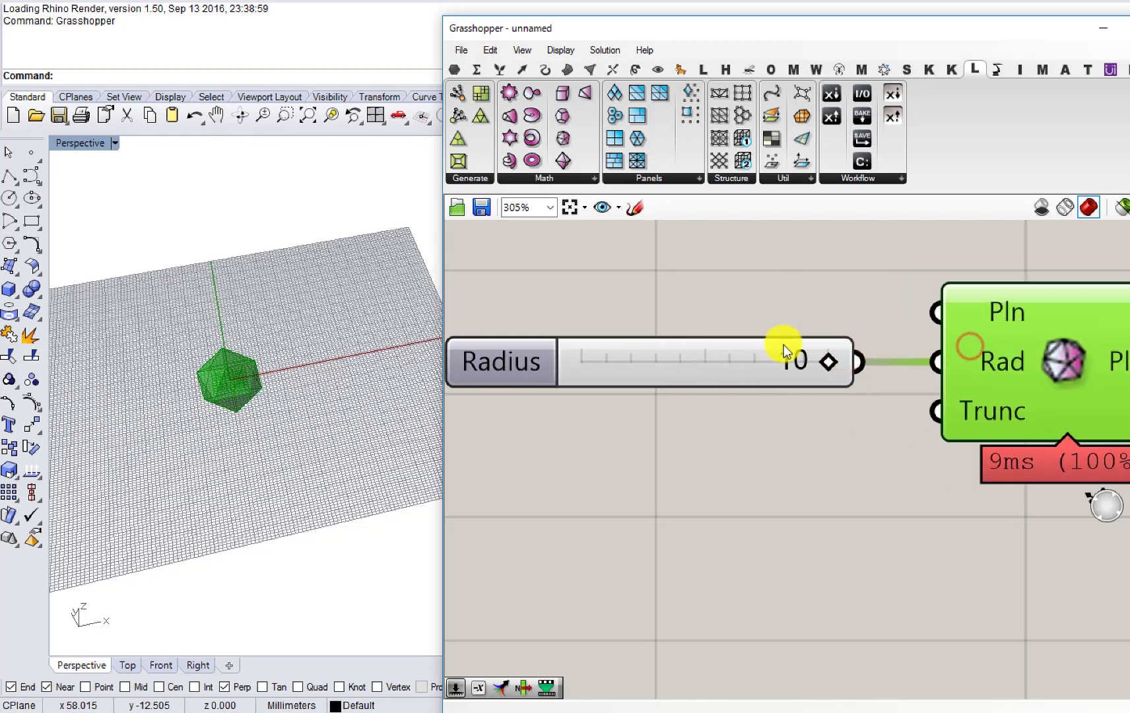
{"action": "double_click", "coordinate": [524, 362]}
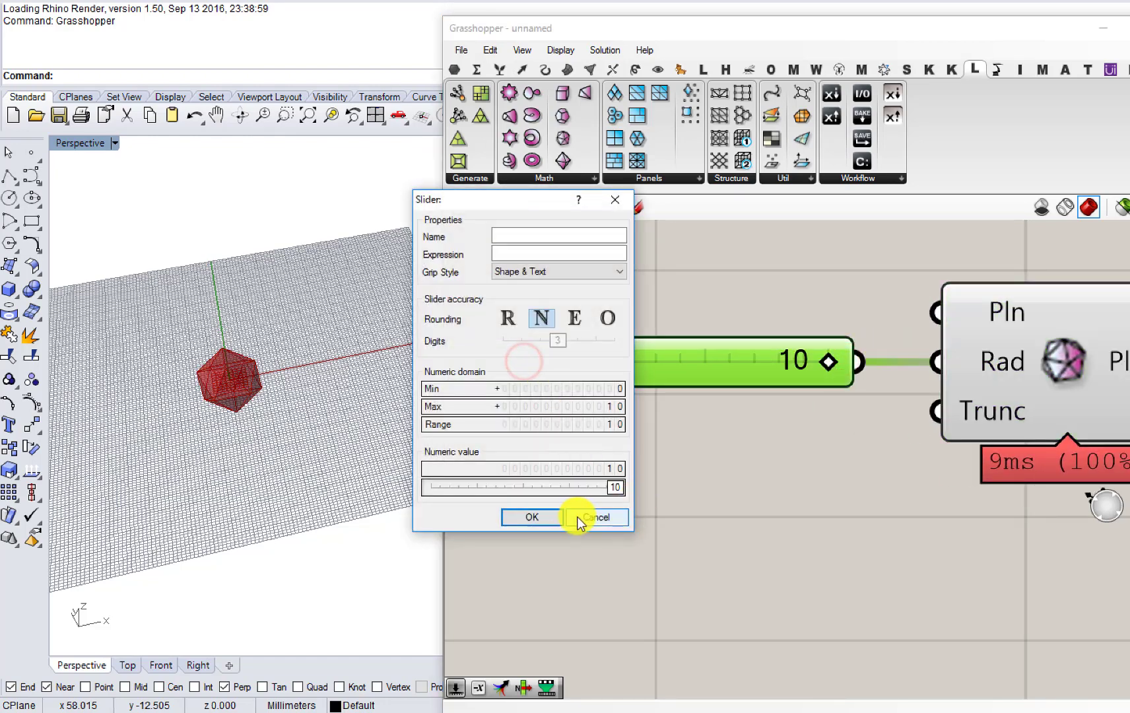
{"action": "left_click", "coordinate": [538, 515]}
{"action": "scroll", "coordinate": [234, 396], "scroll_direction": "up", "scroll_amount": 5}
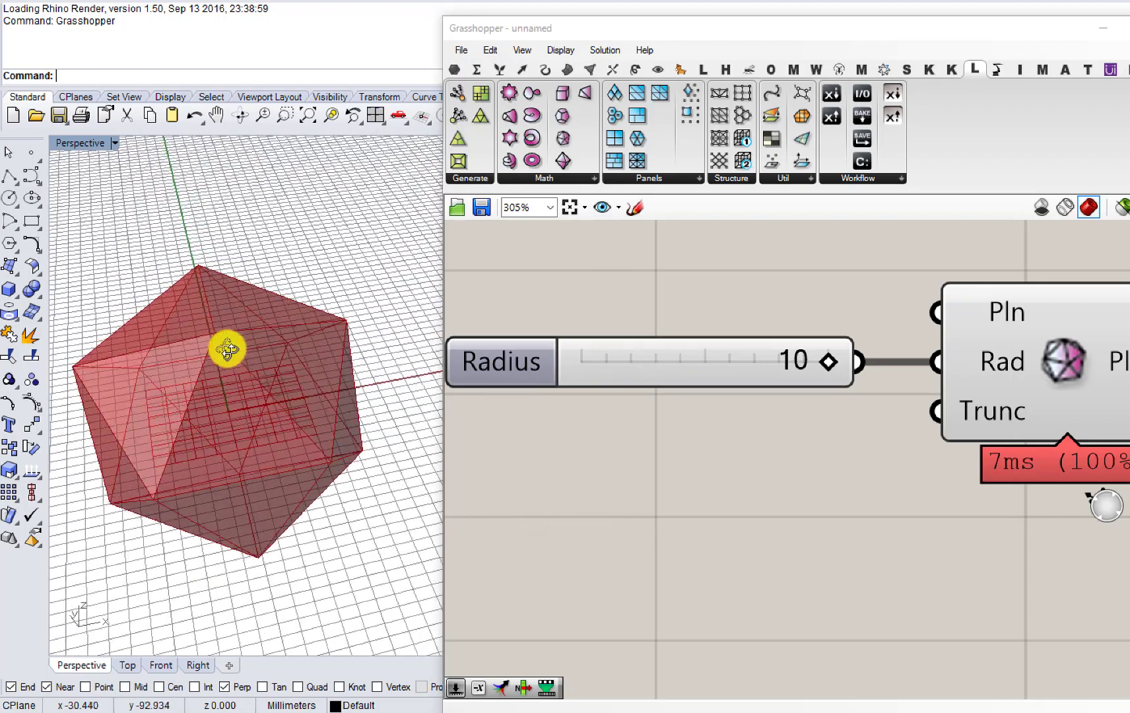
{"action": "right_click_drag", "start_coordinate": [229, 345], "coordinate": [230, 331], "text": "shift"}
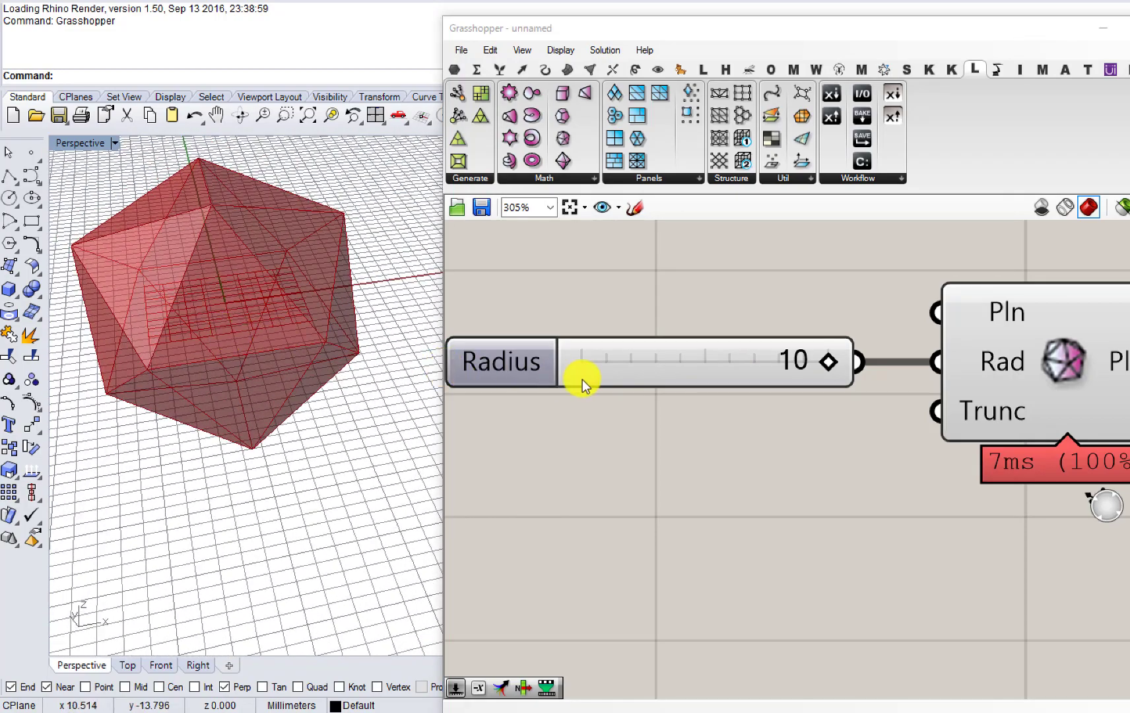
Step: Place a LunchBox Dodecahedron component on the canvas above the icosahedron component
{"action": "scroll", "coordinate": [497, 384], "scroll_direction": "down", "scroll_amount": 2}
{"action": "scroll", "coordinate": [601, 375], "scroll_direction": "down", "scroll_amount": 1}
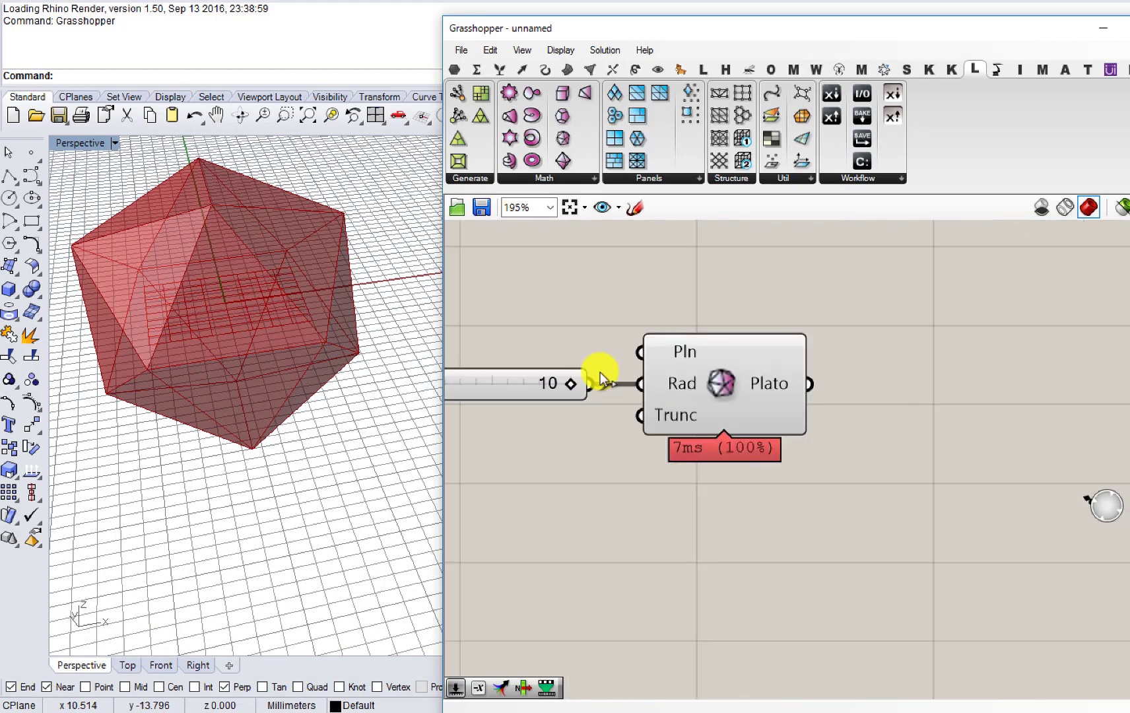
{"action": "right_click_drag", "start_coordinate": [662, 362], "coordinate": [619, 370]}
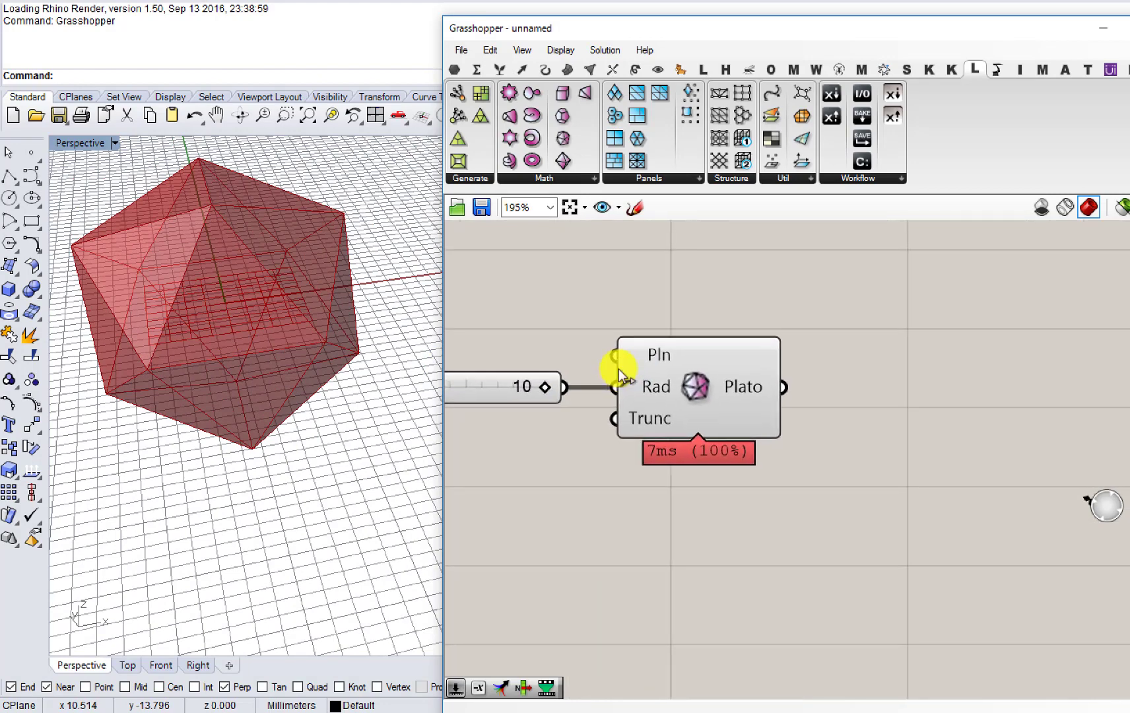
{"action": "right_click_drag", "start_coordinate": [696, 344], "coordinate": [498, 399]}
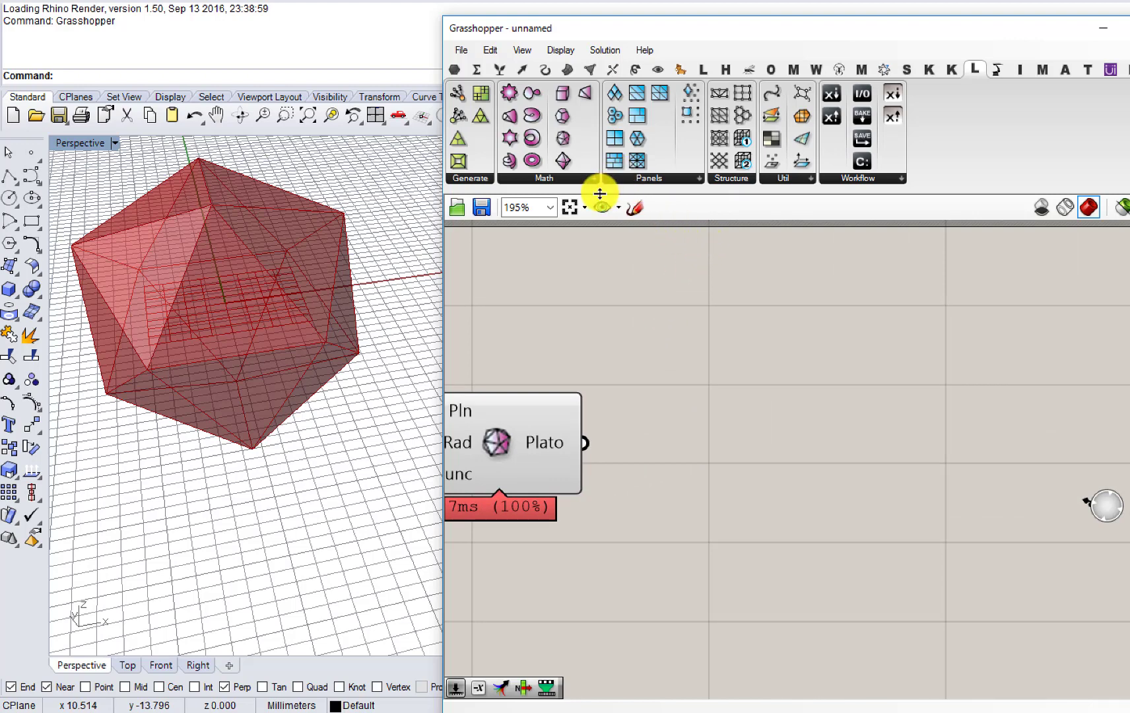
{"action": "left_click_drag", "start_coordinate": [561, 121], "coordinate": [554, 298]}
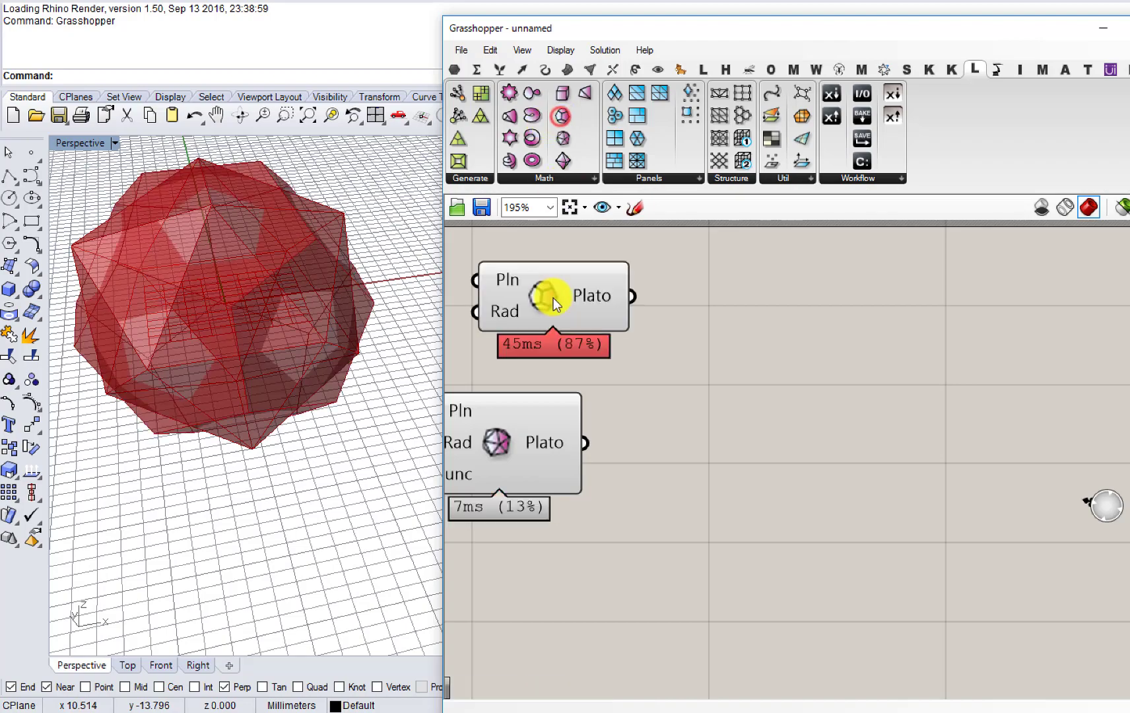
{"action": "right_click_drag", "start_coordinate": [554, 298], "coordinate": [699, 370]}
Step: Hide the icosahedron component's preview so that only the dodecahedron shows in the Perspective viewport
{"action": "middle_click", "coordinate": [659, 503]}
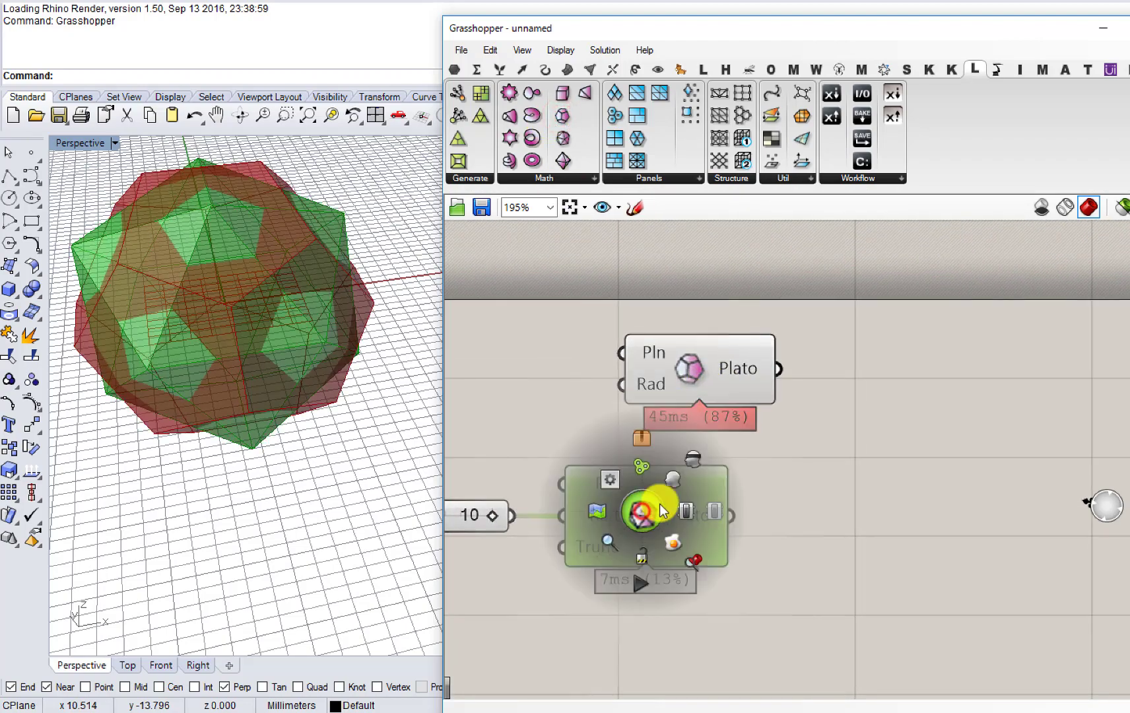
{"action": "left_click", "coordinate": [693, 462]}
{"action": "right_click_drag", "start_coordinate": [380, 422], "coordinate": [360, 435]}
{"action": "scroll", "coordinate": [281, 426], "scroll_direction": "down", "scroll_amount": 5}
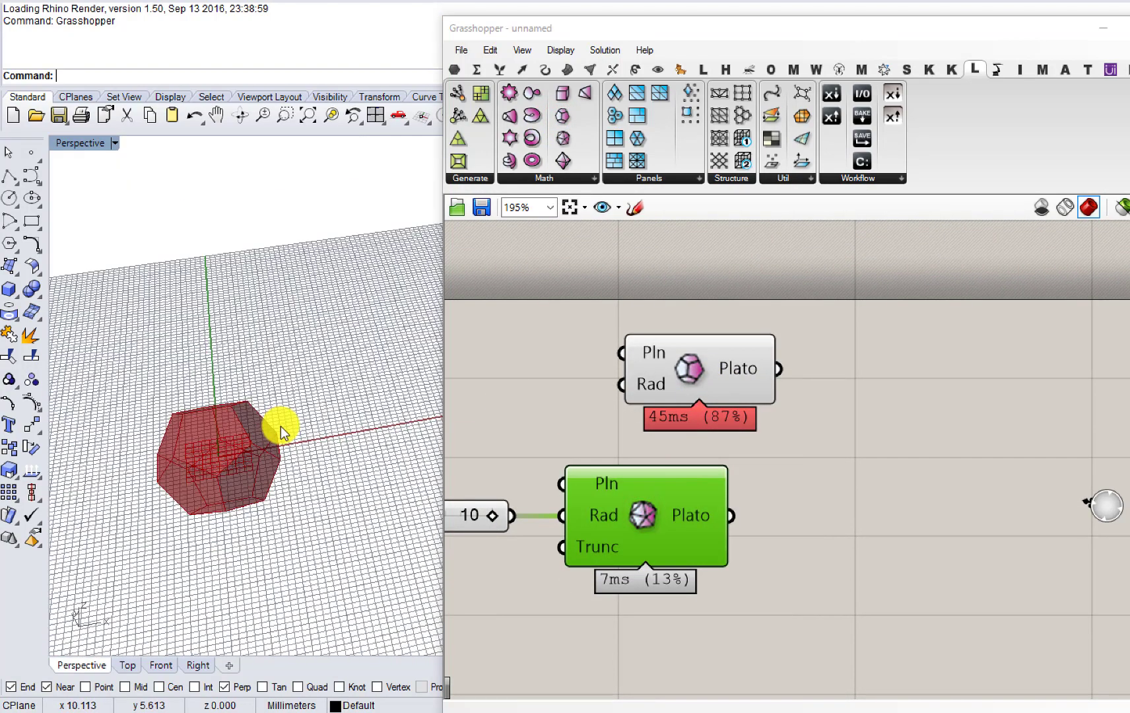
{"action": "scroll", "coordinate": [240, 434], "scroll_direction": "down", "scroll_amount": 3}
{"action": "scroll", "coordinate": [252, 424], "scroll_direction": "up", "scroll_amount": 4}
{"action": "scroll", "coordinate": [256, 410], "scroll_direction": "up", "scroll_amount": 2}
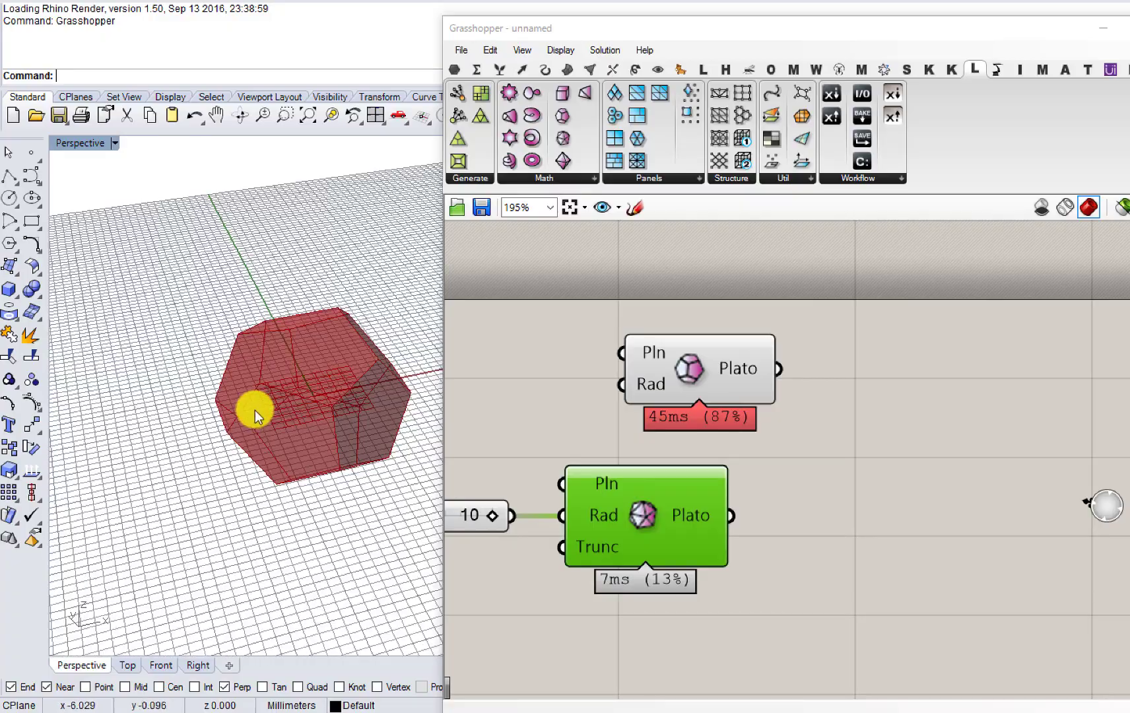
{"action": "right_click_drag", "start_coordinate": [256, 410], "coordinate": [233, 346]}
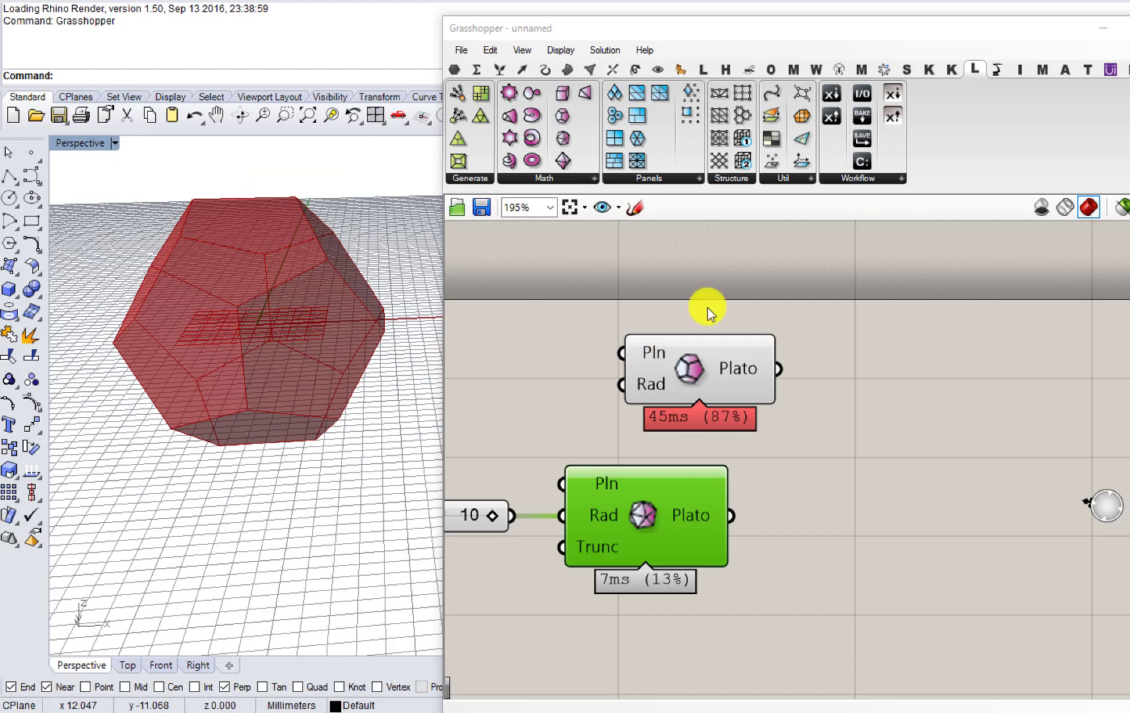
Step: Place a Weaverbird Catmull-Clark Subdivision component and connect the dodecahedron's output to its mesh input
{"action": "left_click_drag", "start_coordinate": [1028, 33], "coordinate": [877, 29]}
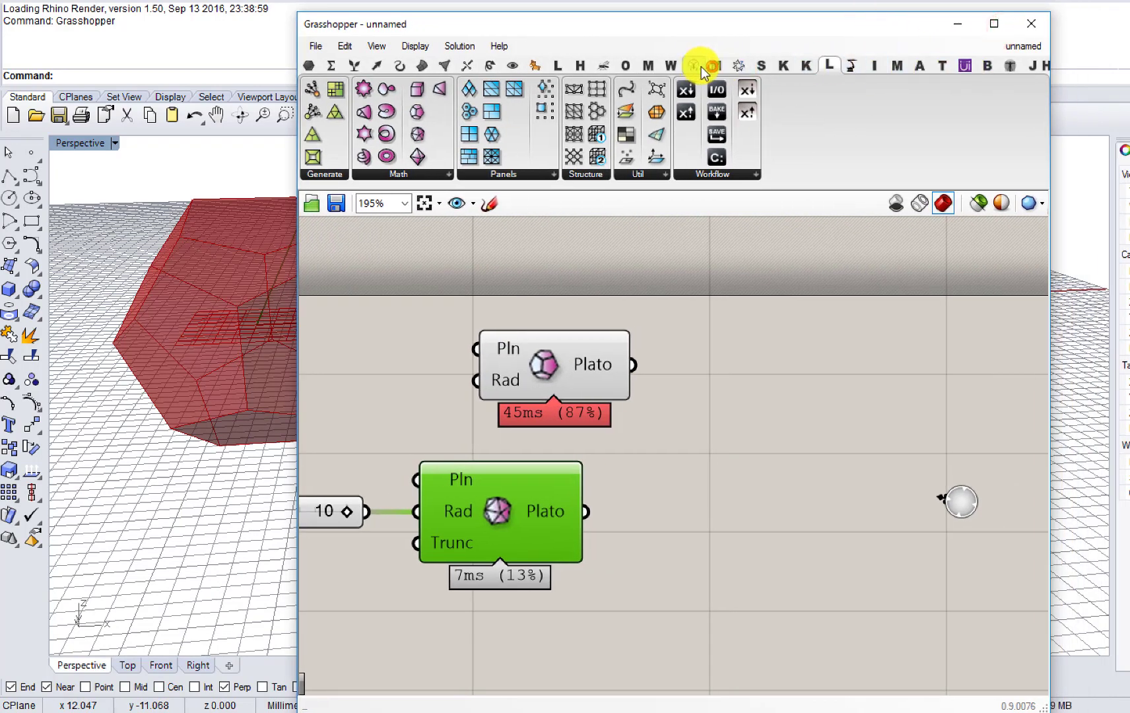
{"action": "left_click", "coordinate": [672, 64]}
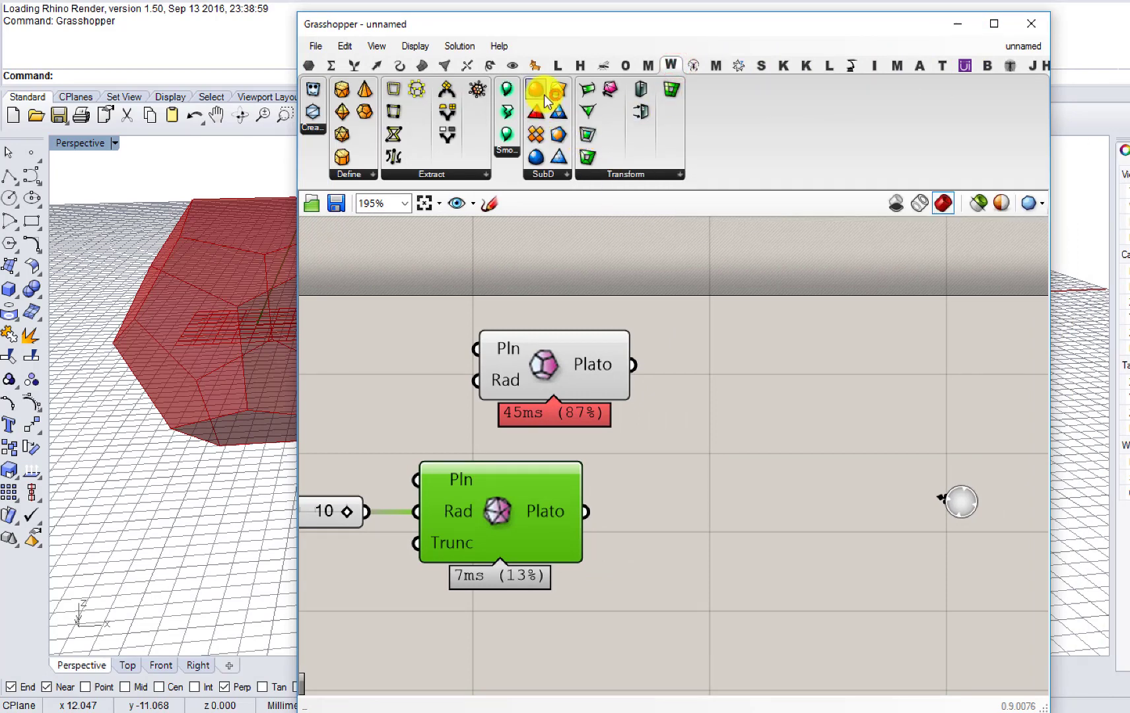
{"action": "left_click_drag", "start_coordinate": [540, 95], "coordinate": [717, 337]}
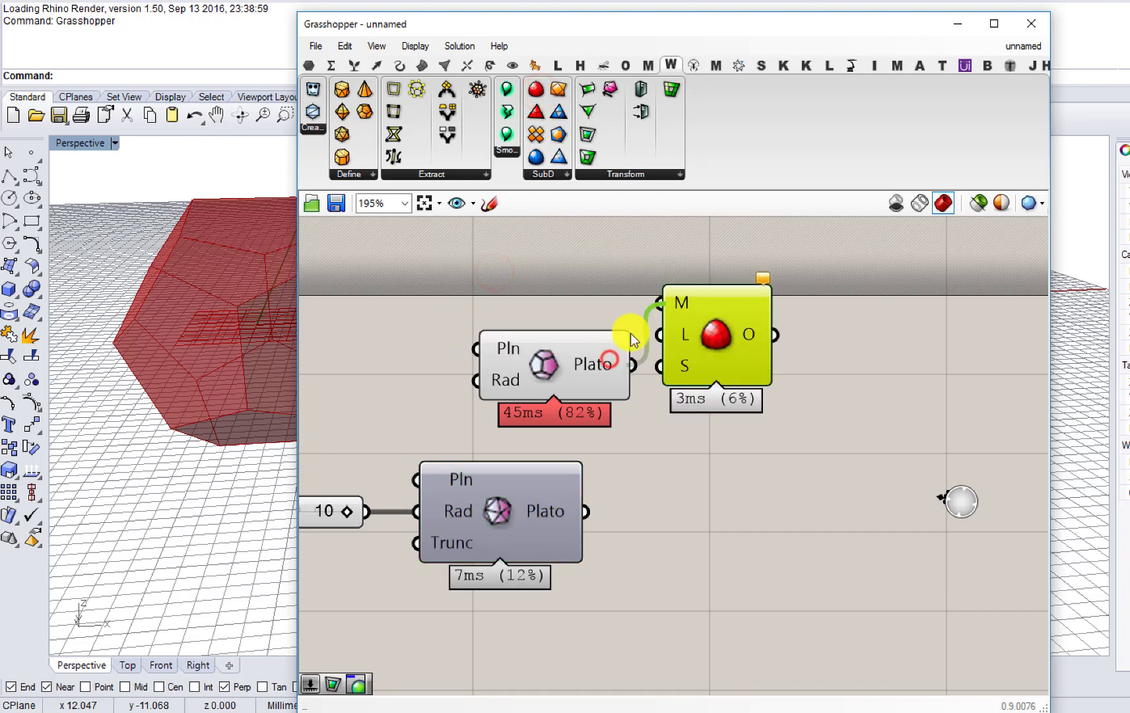
{"action": "left_click_drag", "start_coordinate": [595, 366], "coordinate": [571, 317]}
{"action": "left_click_drag", "start_coordinate": [713, 338], "coordinate": [783, 341]}
{"action": "double_click", "coordinate": [661, 357]}
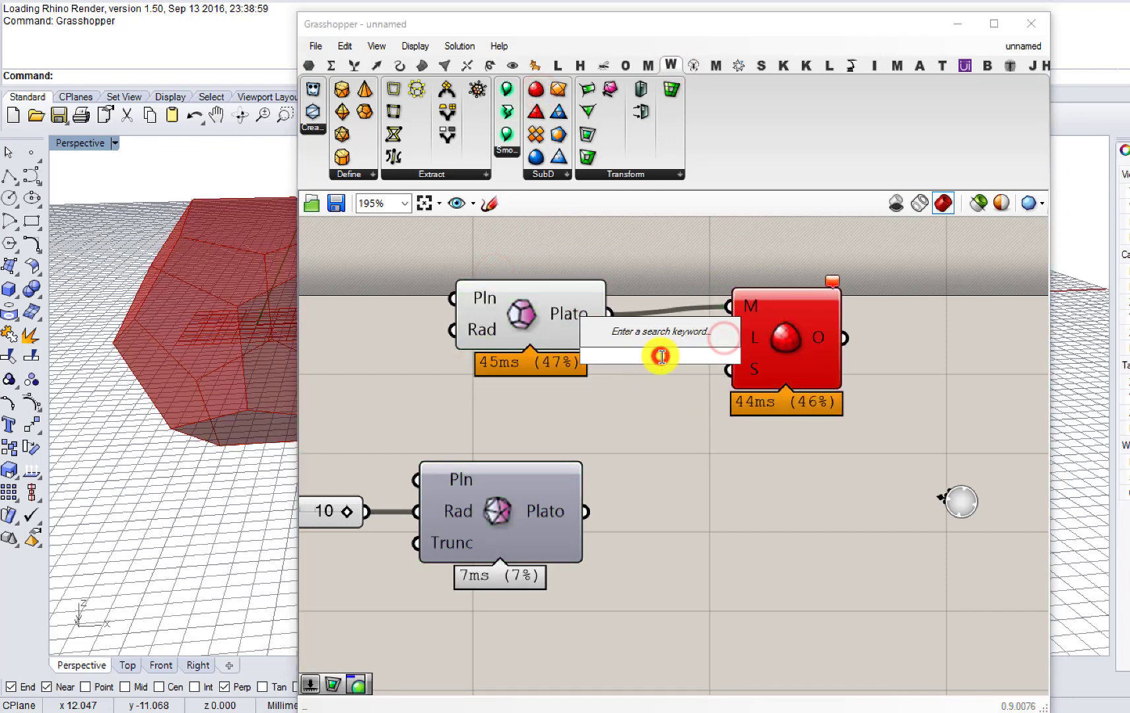
{"action": "type", "text": "s"}
{"action": "left_click", "coordinate": [657, 387]}
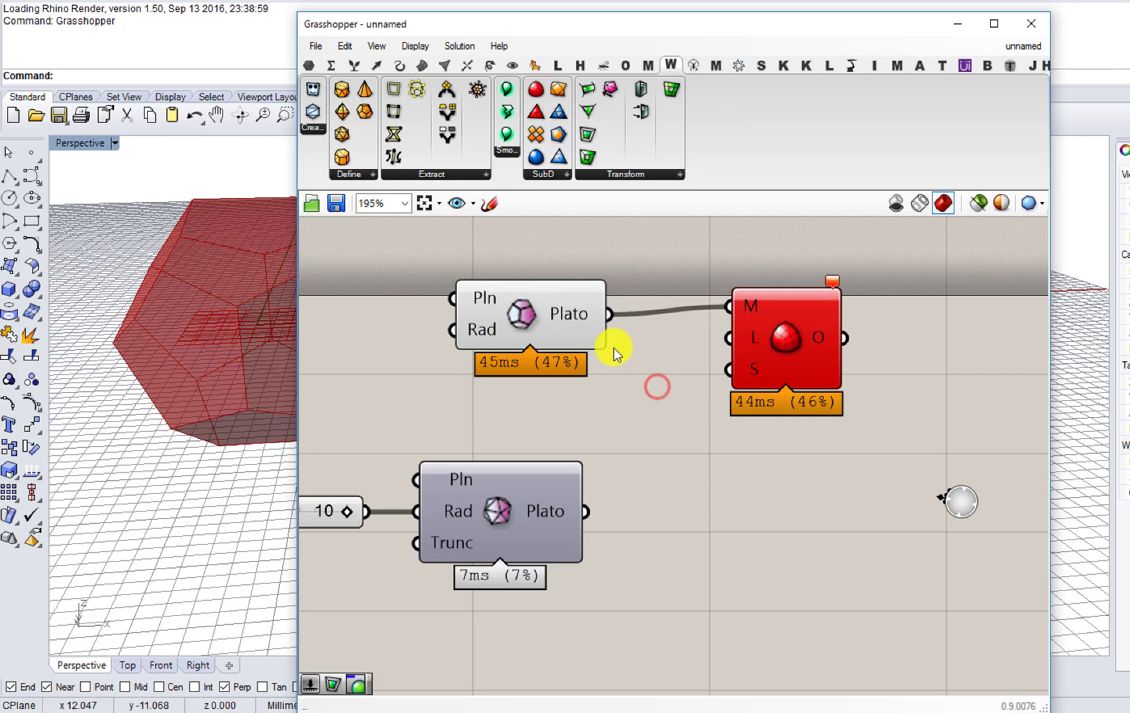
Step: Delete the dodecahedron component and move the Catmull-Clark component farther away from the icosahedron
{"action": "left_click", "coordinate": [555, 325]}
{"action": "key", "text": "Delete"}
{"action": "left_click_drag", "start_coordinate": [782, 341], "coordinate": [902, 430]}
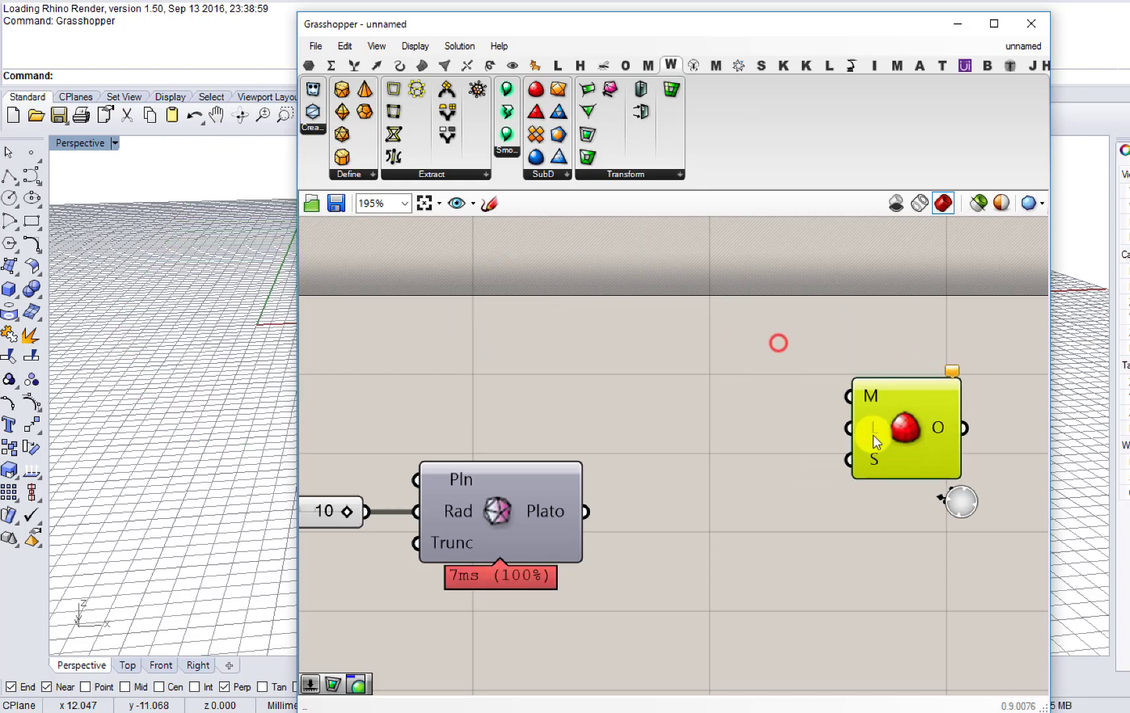
Step: Insert a Simple Mesh component between the icosahedron's output and the Catmull-Clark component's mesh input
{"action": "double_click", "coordinate": [720, 450]}
{"action": "type", "text": "sim"}
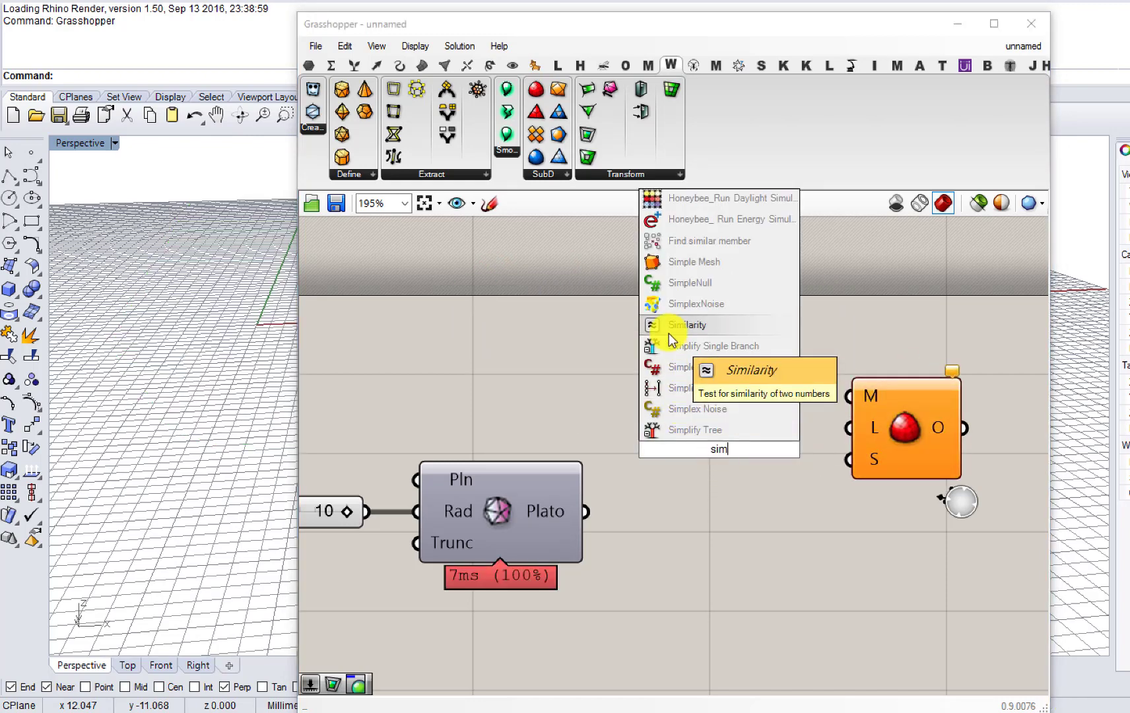
{"action": "left_click", "coordinate": [669, 286]}
{"action": "mouse_move", "coordinate": [711, 454]}
{"action": "left_mouse_down"}
{"action": "mouse_move", "coordinate": [691, 510]}
{"action": "mouse_move", "coordinate": [789, 429]}
{"action": "mouse_move", "coordinate": [852, 396]}
{"action": "left_mouse_up"}
{"action": "left_click_drag", "start_coordinate": [904, 441], "coordinate": [899, 498]}
{"action": "left_click_drag", "start_coordinate": [779, 593], "coordinate": [699, 489]}
{"action": "middle_click_drag", "start_coordinate": [699, 485], "coordinate": [749, 434]}
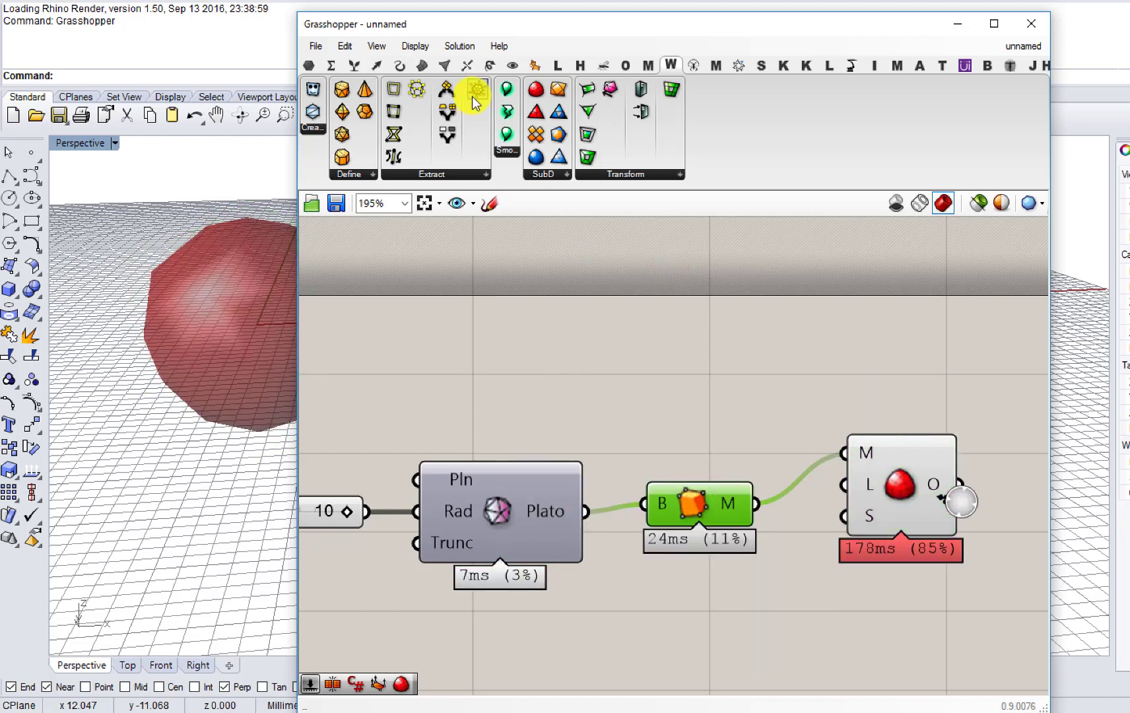
Step: Turn on the mesh edge preview and set the preview mesh quality to High Quality
{"action": "left_click", "coordinate": [415, 45]}
{"action": "left_click", "coordinate": [439, 308]}
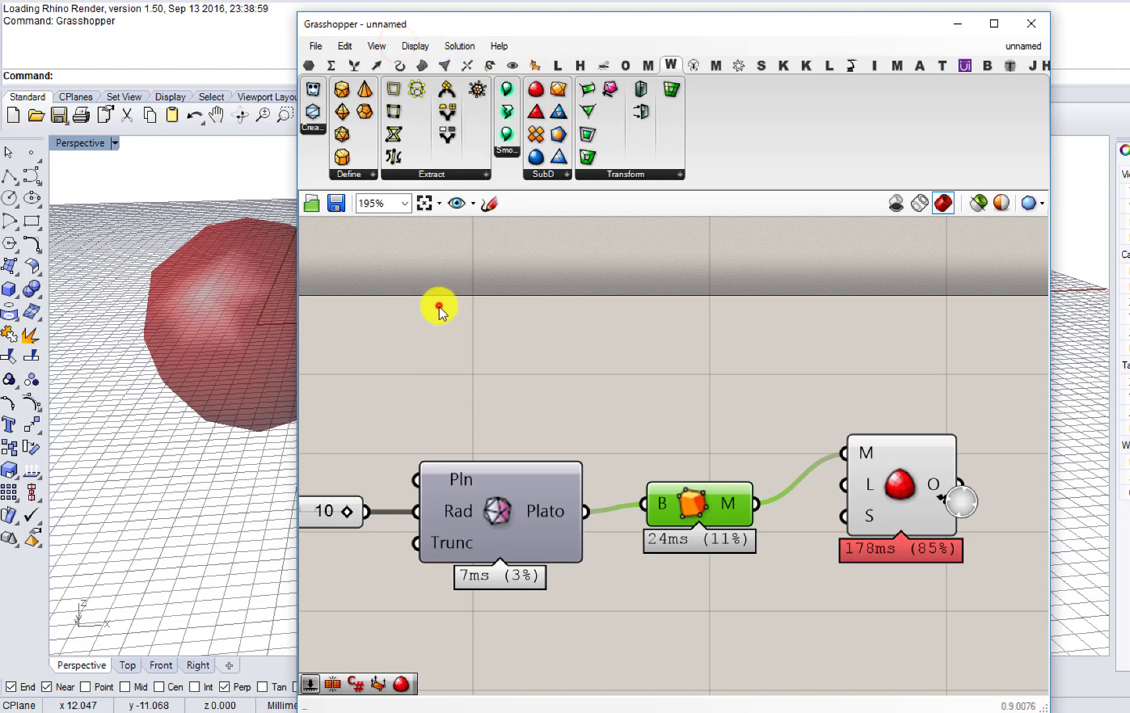
{"action": "left_click", "coordinate": [1023, 203]}
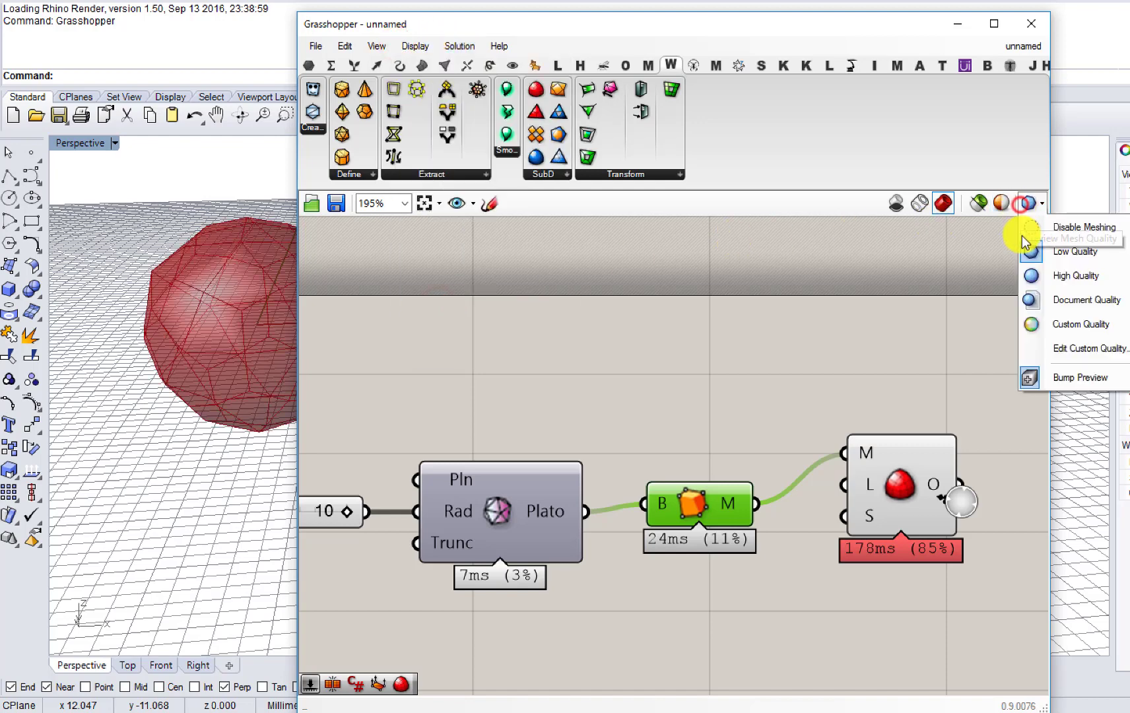
{"action": "left_click", "coordinate": [1020, 275]}
Step: Place a Weaverbird Loop Subdivision component above the Catmull-Clark component and connect the simple mesh to its mesh input
{"action": "left_click_drag", "start_coordinate": [613, 37], "coordinate": [757, 35]}
{"action": "right_click_drag", "start_coordinate": [295, 261], "coordinate": [280, 302]}
{"action": "scroll", "coordinate": [223, 378], "scroll_direction": "up", "scroll_amount": 6}
{"action": "scroll", "coordinate": [268, 306], "scroll_direction": "down", "scroll_amount": 2}
{"action": "right_click_drag", "start_coordinate": [784, 389], "coordinate": [685, 400]}
{"action": "left_click_drag", "start_coordinate": [890, 373], "coordinate": [889, 371]}
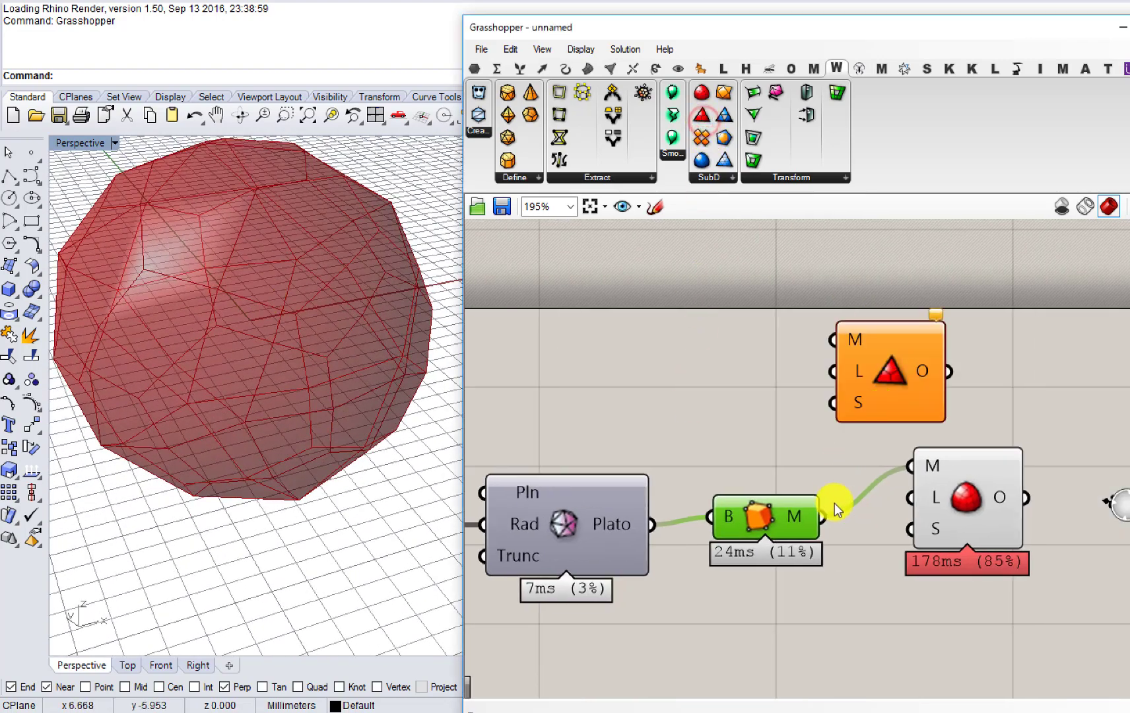
{"action": "left_click_drag", "start_coordinate": [831, 407], "coordinate": [833, 339]}
{"action": "left_click", "coordinate": [877, 364]}
Step: Hide the Catmull-Clark component's preview and shift the Loop Subdivision component slightly away from it
{"action": "left_click", "coordinate": [957, 501]}
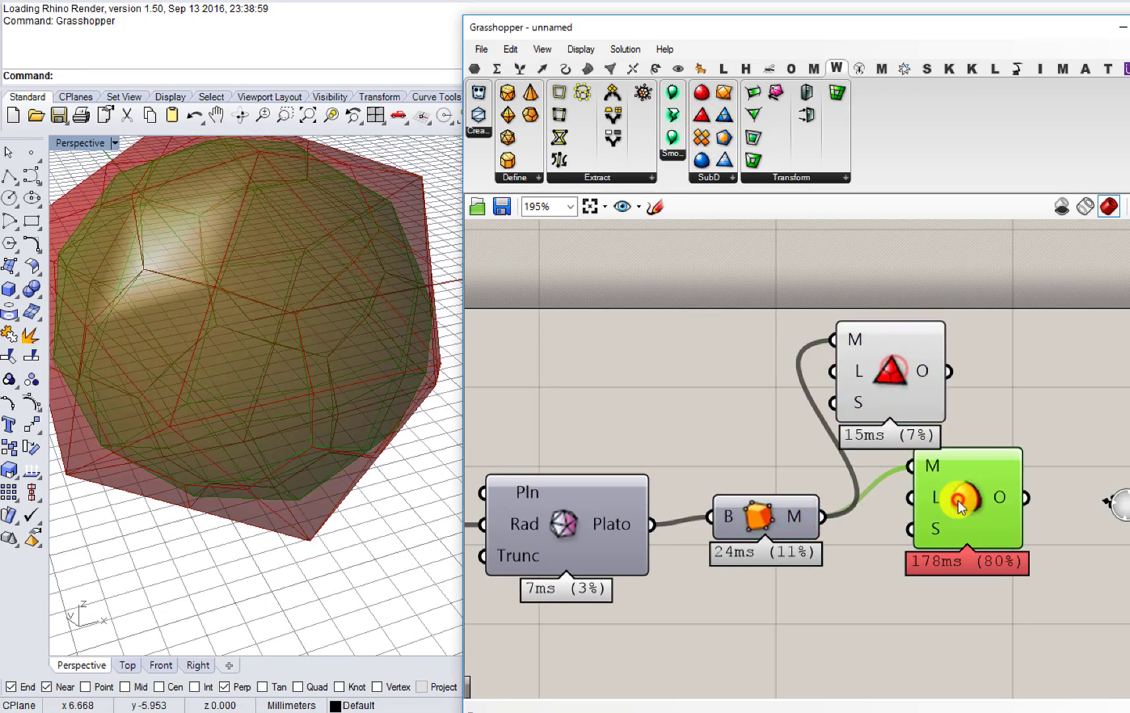
{"action": "middle_click", "coordinate": [957, 501]}
{"action": "left_click", "coordinate": [1008, 448]}
{"action": "left_click_drag", "start_coordinate": [900, 401], "coordinate": [924, 389]}
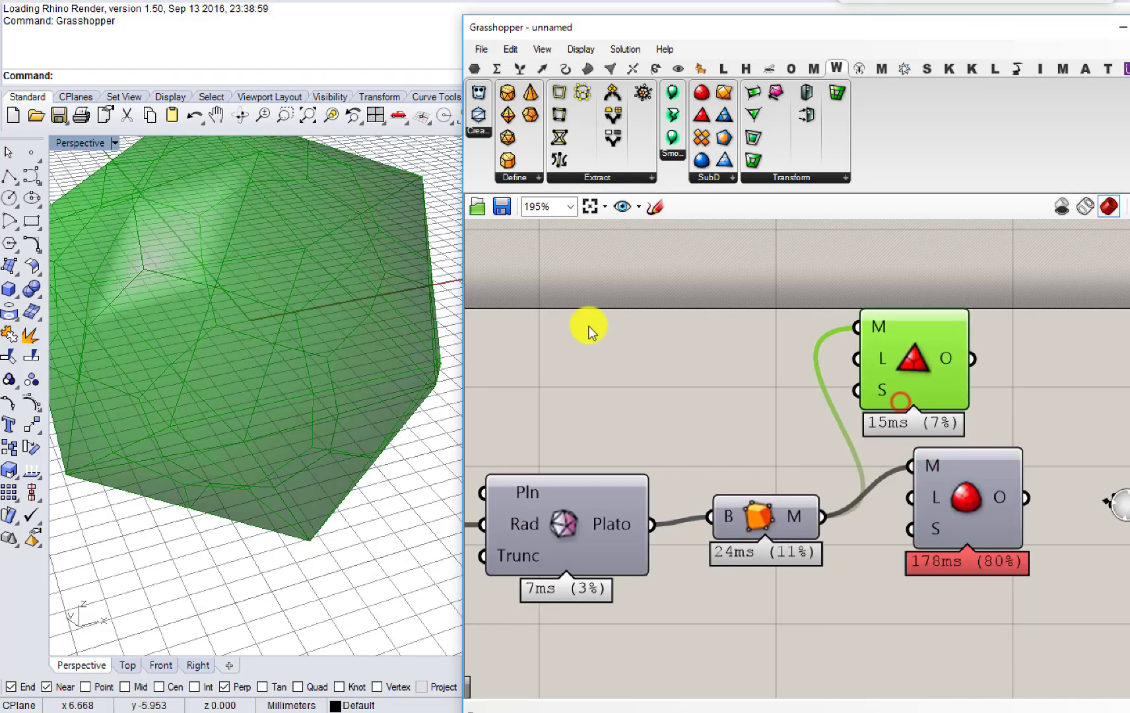
{"action": "right_click_drag", "start_coordinate": [443, 336], "coordinate": [343, 257]}
Step: Place a Weaverbird Split Triangles Subdivision component and move the Loop and Catmull-Clark components together farther along the canvas
{"action": "left_click_drag", "start_coordinate": [724, 165], "coordinate": [749, 323]}
{"action": "right_click_drag", "start_coordinate": [794, 327], "coordinate": [758, 404]}
{"action": "left_click_drag", "start_coordinate": [965, 328], "coordinate": [885, 584]}
{"action": "left_click_drag", "start_coordinate": [892, 585], "coordinate": [1002, 567]}
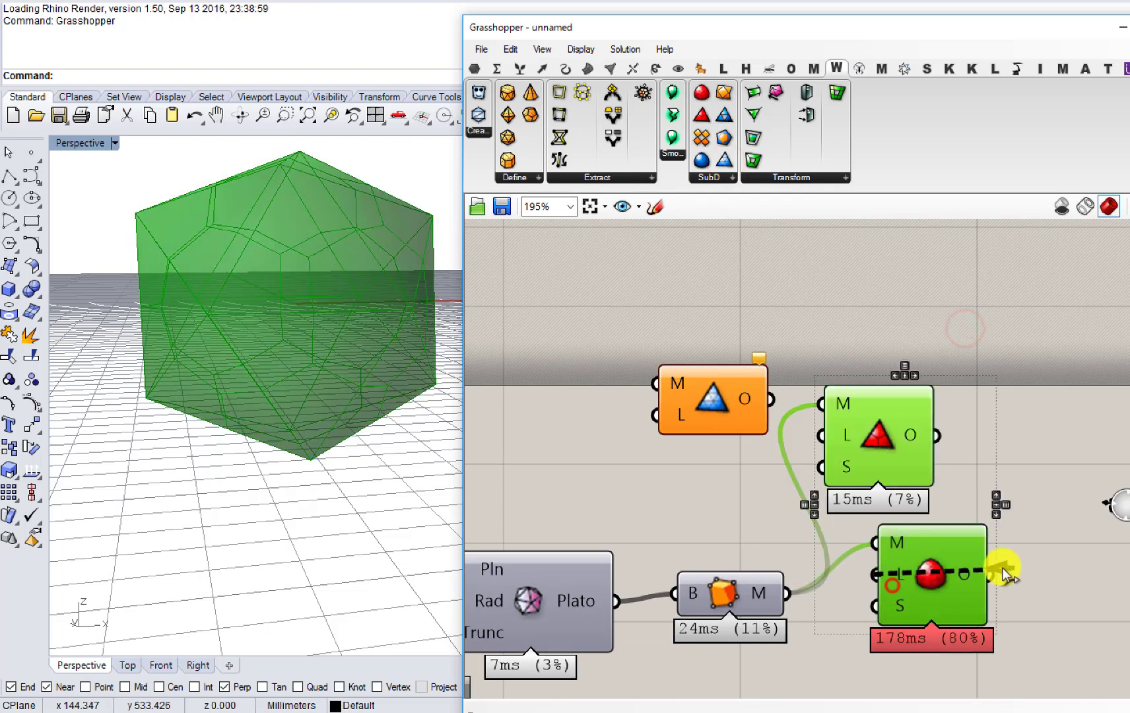
{"action": "left_click_drag", "start_coordinate": [922, 568], "coordinate": [1062, 525]}
Step: Hide the previews of the Loop and Catmull-Clark components and connect the simple mesh to the Split Triangles component
{"action": "middle_click", "coordinate": [1018, 529]}
{"action": "left_click", "coordinate": [974, 482]}
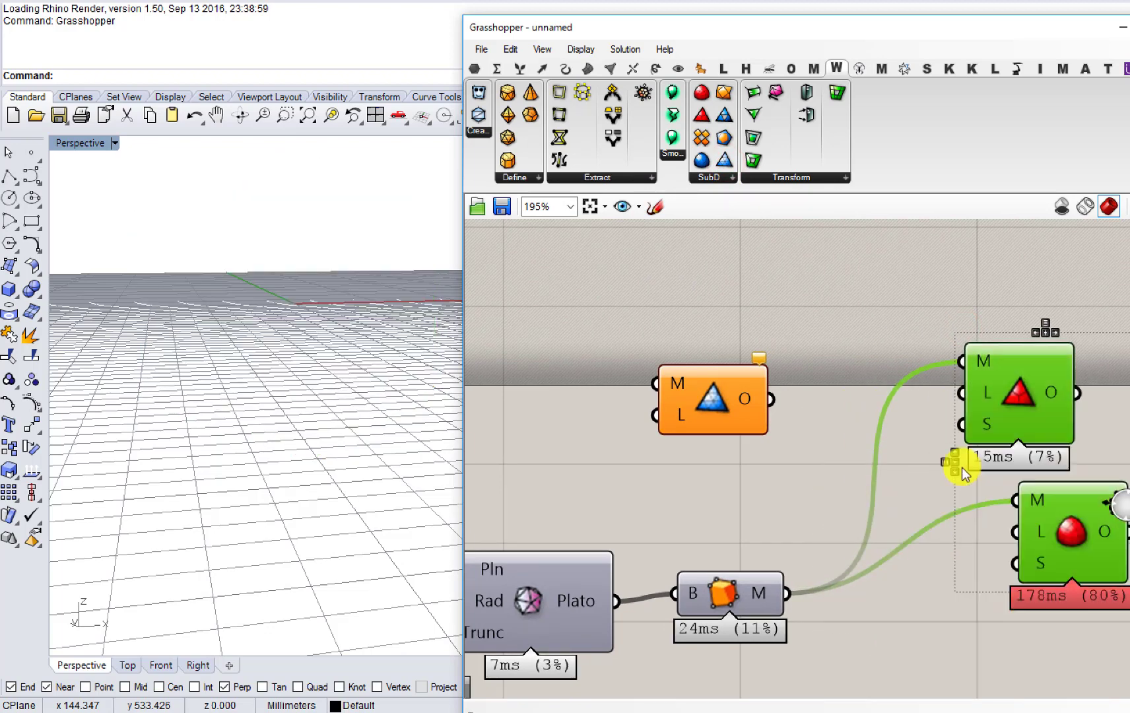
{"action": "left_click_drag", "start_coordinate": [701, 439], "coordinate": [709, 403]}
{"action": "left_click", "coordinate": [587, 433]}
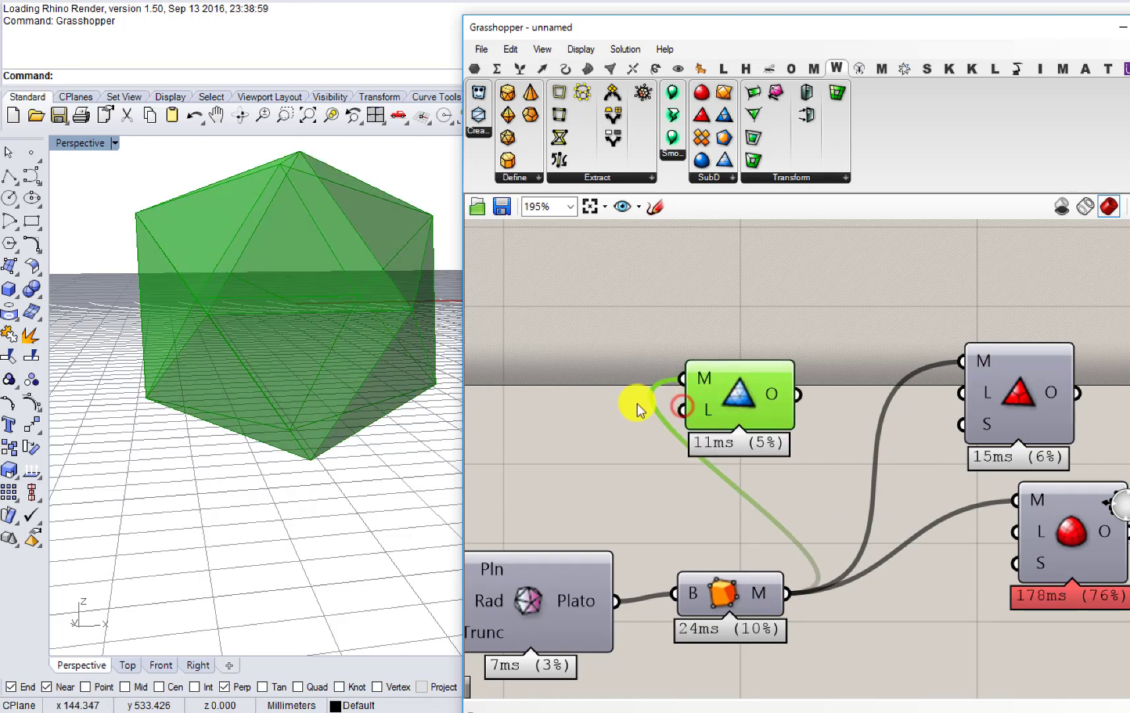
Step: Add a number slider with the value 3 and connect it to the Split Triangles component's level input
{"action": "mouse_move", "coordinate": [715, 411]}
{"action": "double_click", "coordinate": [576, 449]}
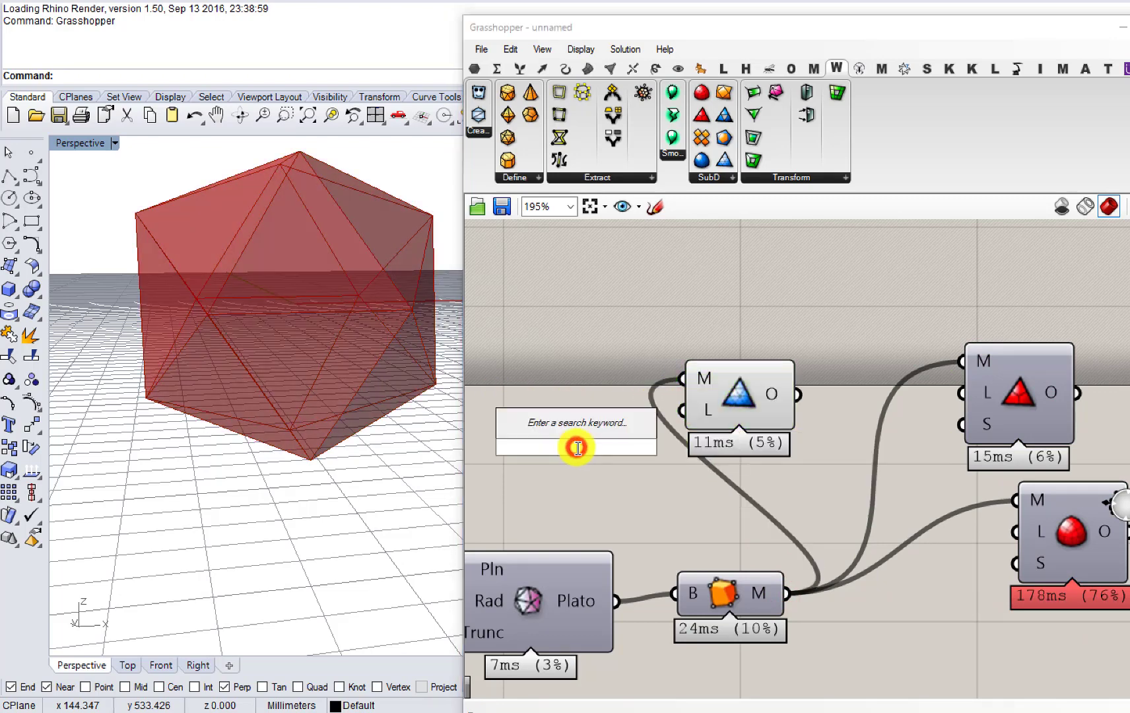
{"action": "type", "text": "3"}
{"action": "key", "text": "Return"}
{"action": "left_click_drag", "start_coordinate": [576, 448], "coordinate": [506, 444]}
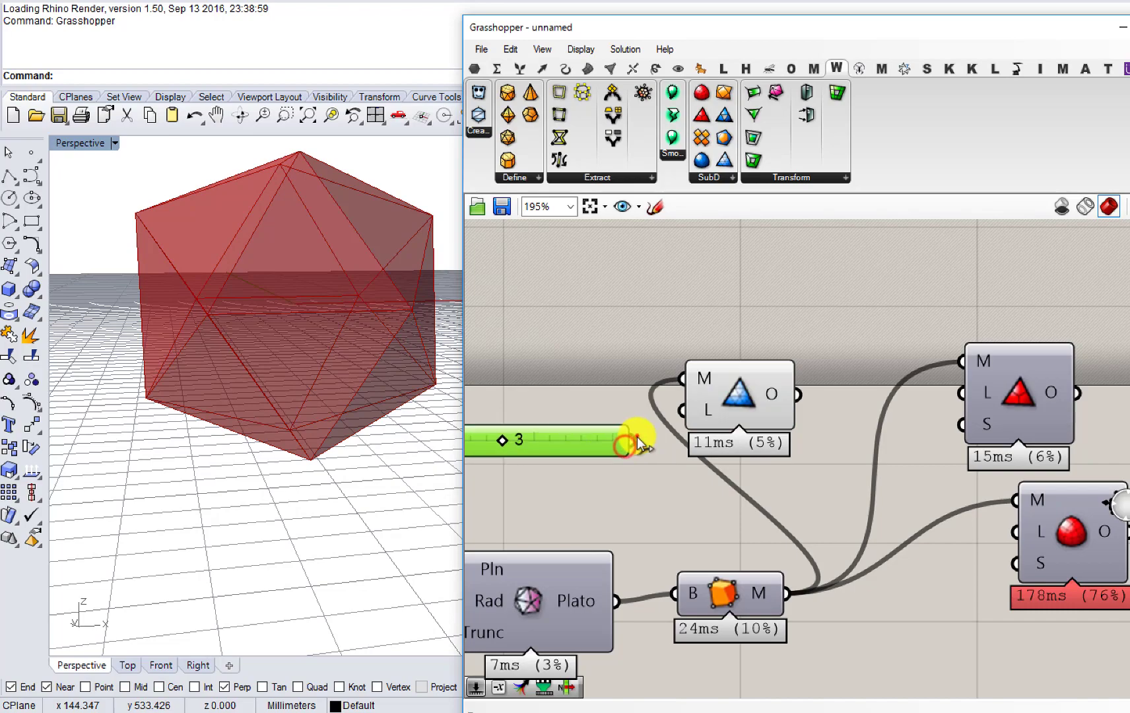
{"action": "left_click_drag", "start_coordinate": [631, 439], "coordinate": [686, 411]}
{"action": "left_click", "coordinate": [690, 396]}
{"action": "right_click_drag", "start_coordinate": [362, 322], "coordinate": [321, 405]}
{"action": "scroll", "coordinate": [273, 367], "scroll_direction": "up", "scroll_amount": 4}
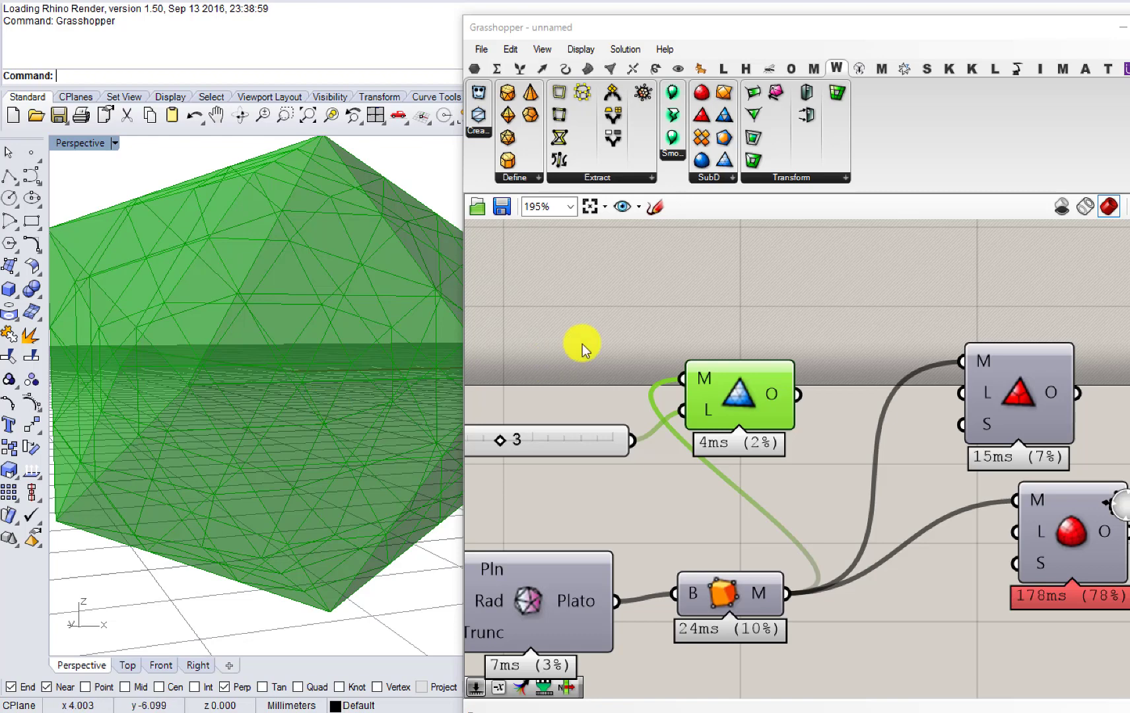
Step: Raise the level slider of the Split Triangles component to 5 and inspect the subdivided icosahedron from several angles
{"action": "right_click_drag", "start_coordinate": [697, 313], "coordinate": [759, 385]}
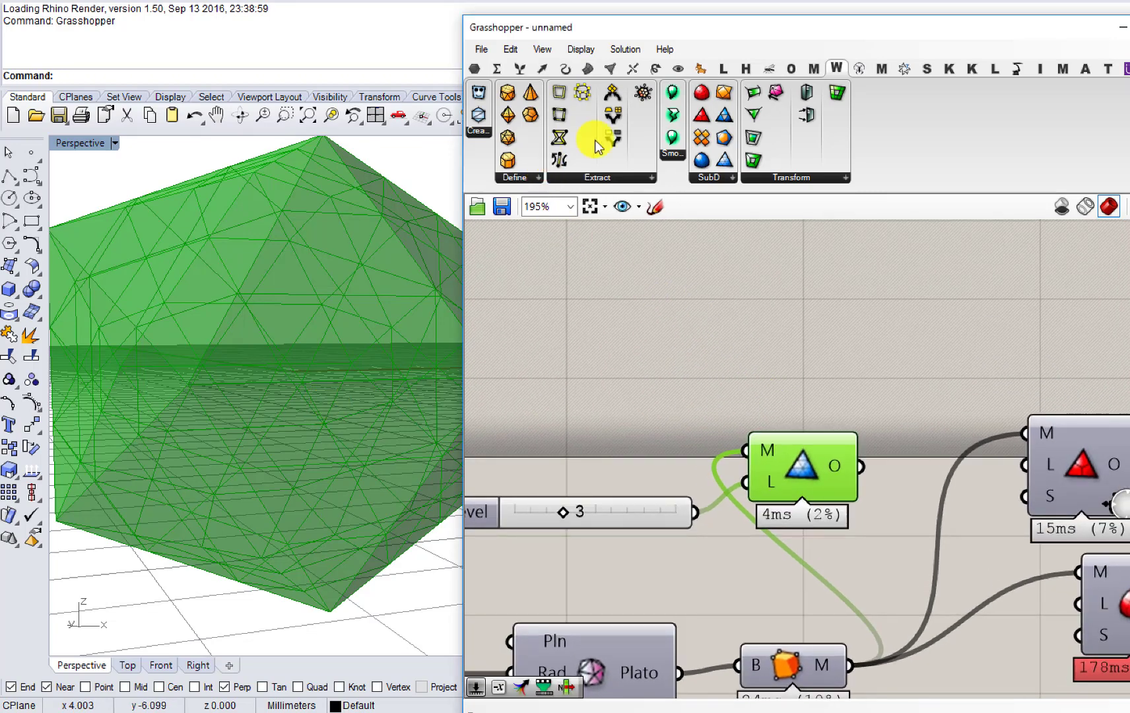
{"action": "left_click", "coordinate": [992, 68]}
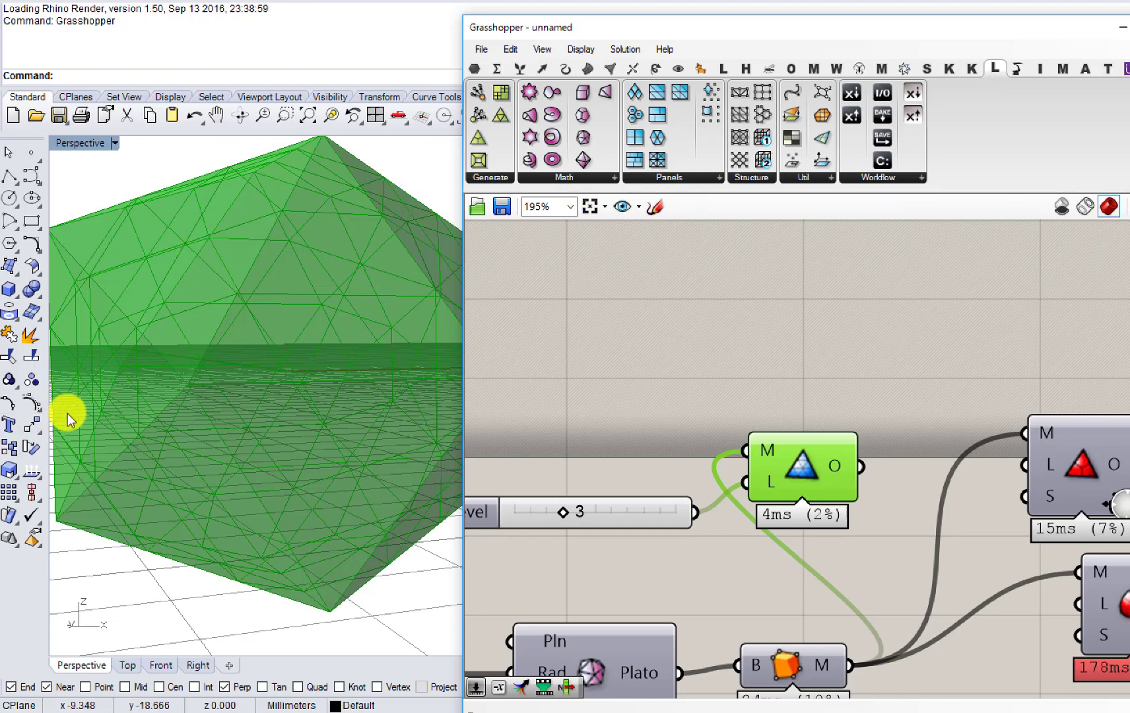
{"action": "right_click_drag", "start_coordinate": [194, 381], "coordinate": [379, 353]}
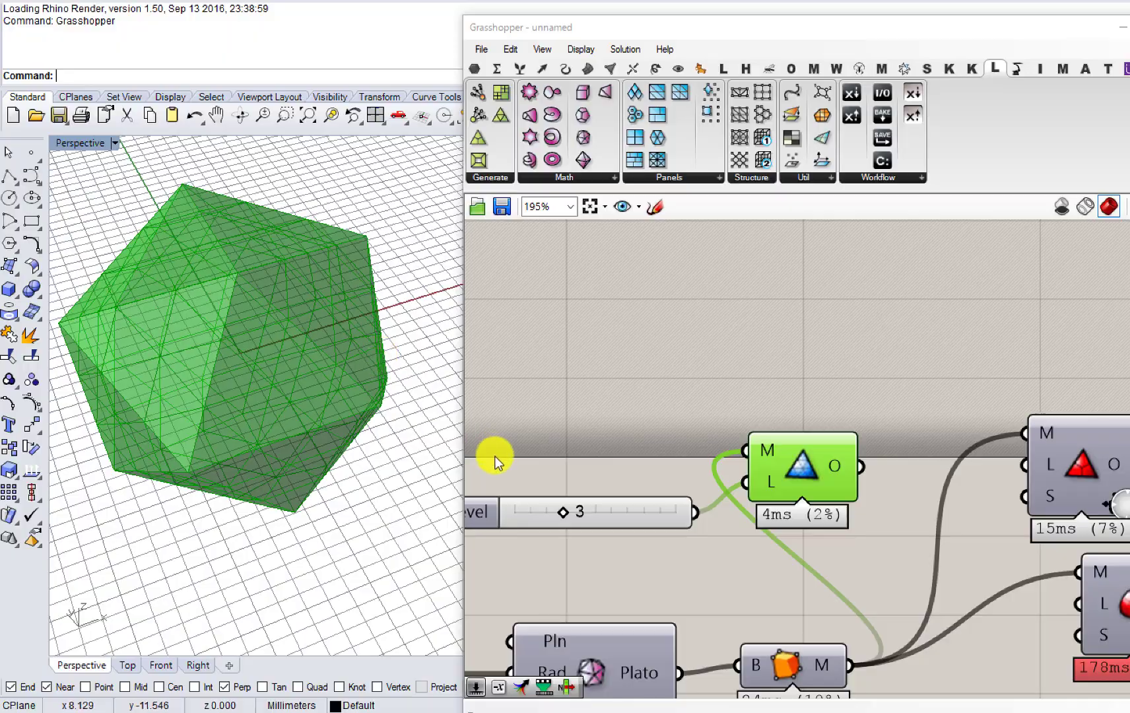
{"action": "left_click_drag", "start_coordinate": [563, 514], "coordinate": [573, 511]}
{"action": "right_click_drag", "start_coordinate": [379, 454], "coordinate": [297, 350]}
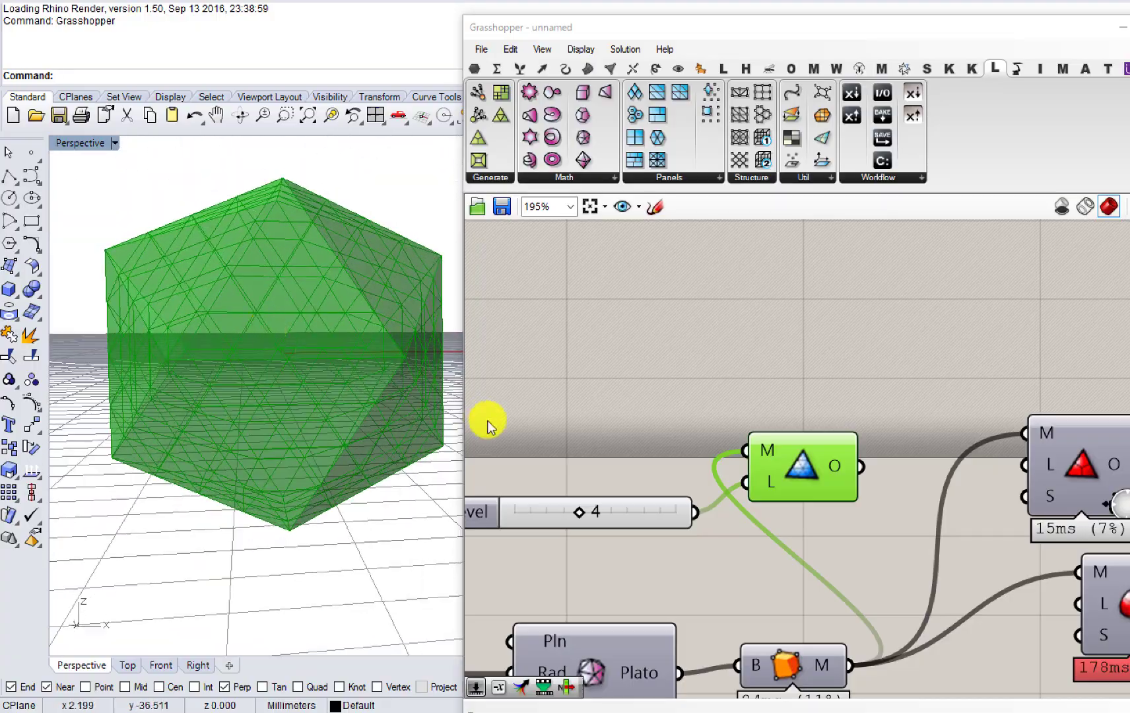
{"action": "left_click", "coordinate": [580, 512]}
{"action": "right_click_drag", "start_coordinate": [341, 412], "coordinate": [333, 474]}
{"action": "right_click_drag", "start_coordinate": [313, 360], "coordinate": [283, 456]}
{"action": "right_click_drag", "start_coordinate": [678, 453], "coordinate": [606, 451]}
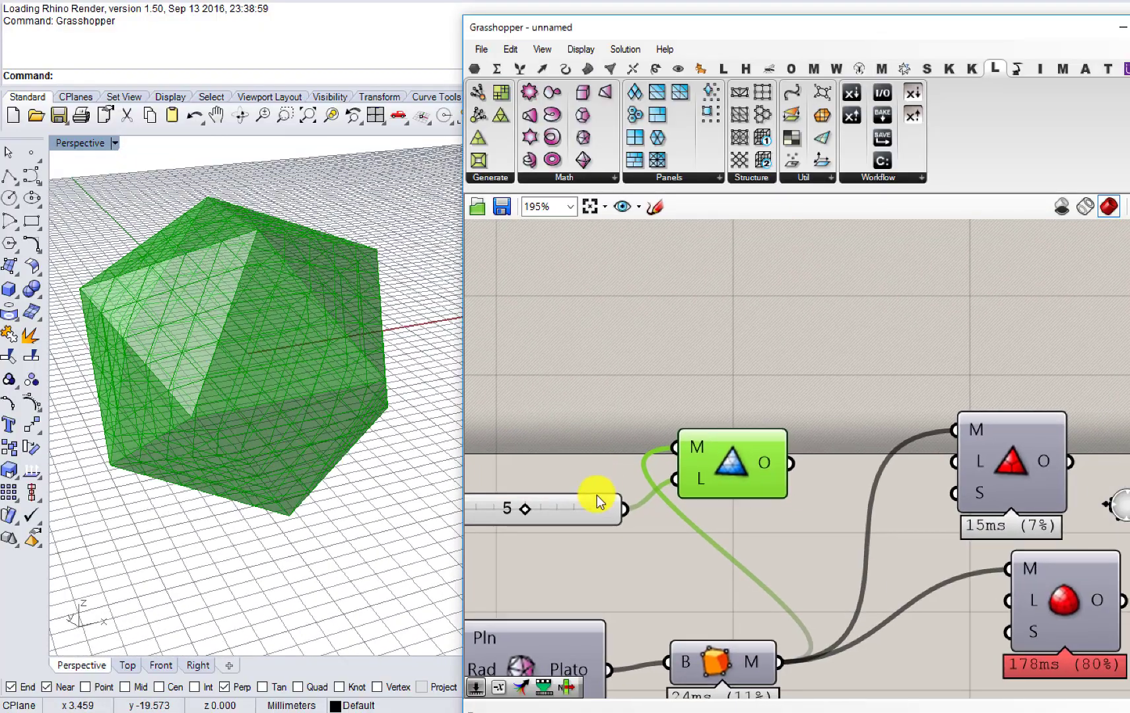
Step: Move the level slider in line with the Split Triangles component's level input and shift both farther up the canvas
{"action": "left_click", "coordinate": [602, 487]}
{"action": "left_click", "coordinate": [697, 453]}
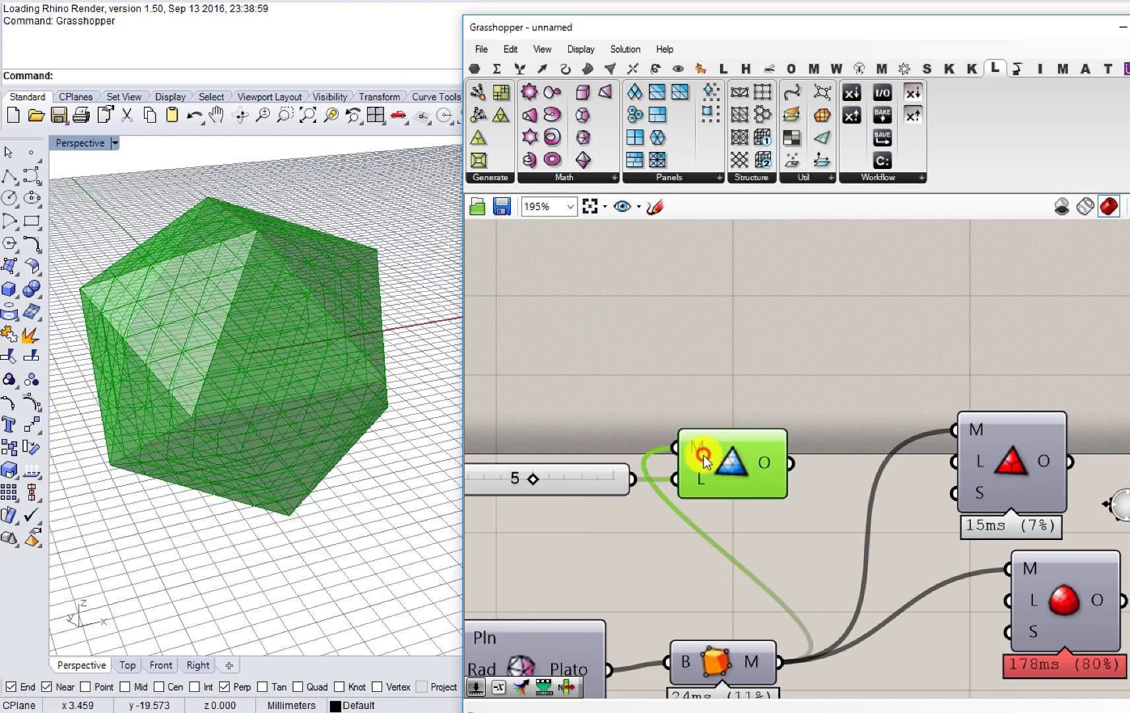
{"action": "left_click_drag", "start_coordinate": [710, 378], "coordinate": [639, 470]}
{"action": "left_click_drag", "start_coordinate": [728, 395], "coordinate": [724, 358]}
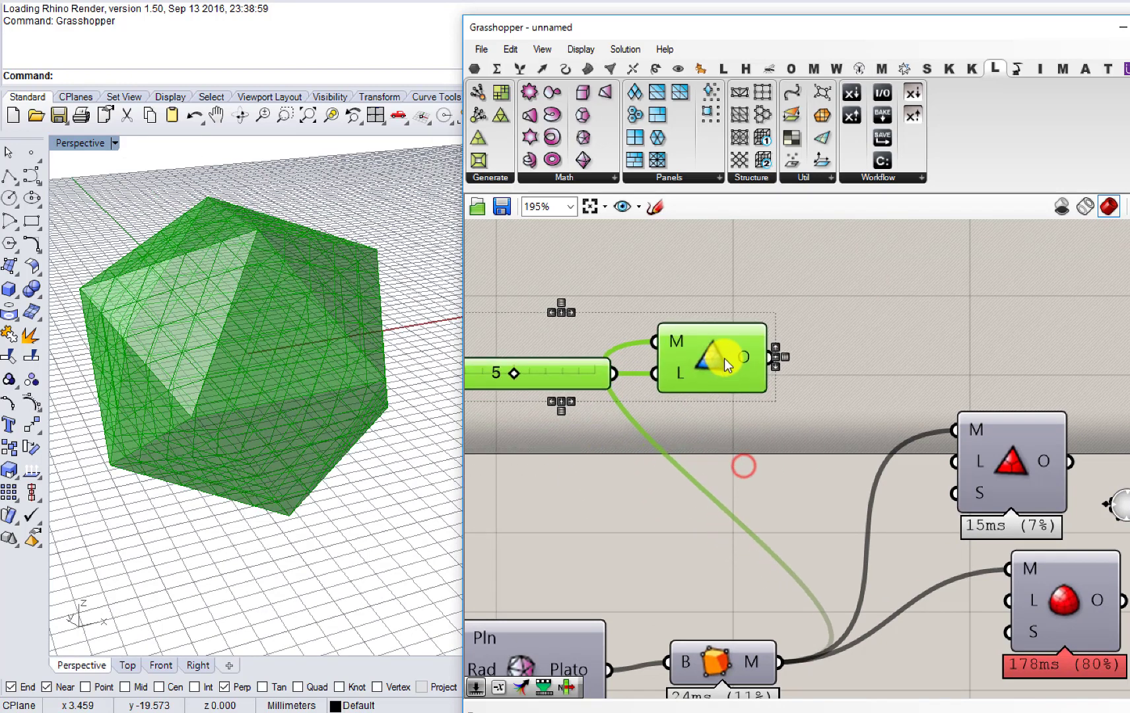
{"action": "left_click", "coordinate": [742, 404]}
{"action": "left_click", "coordinate": [732, 357]}
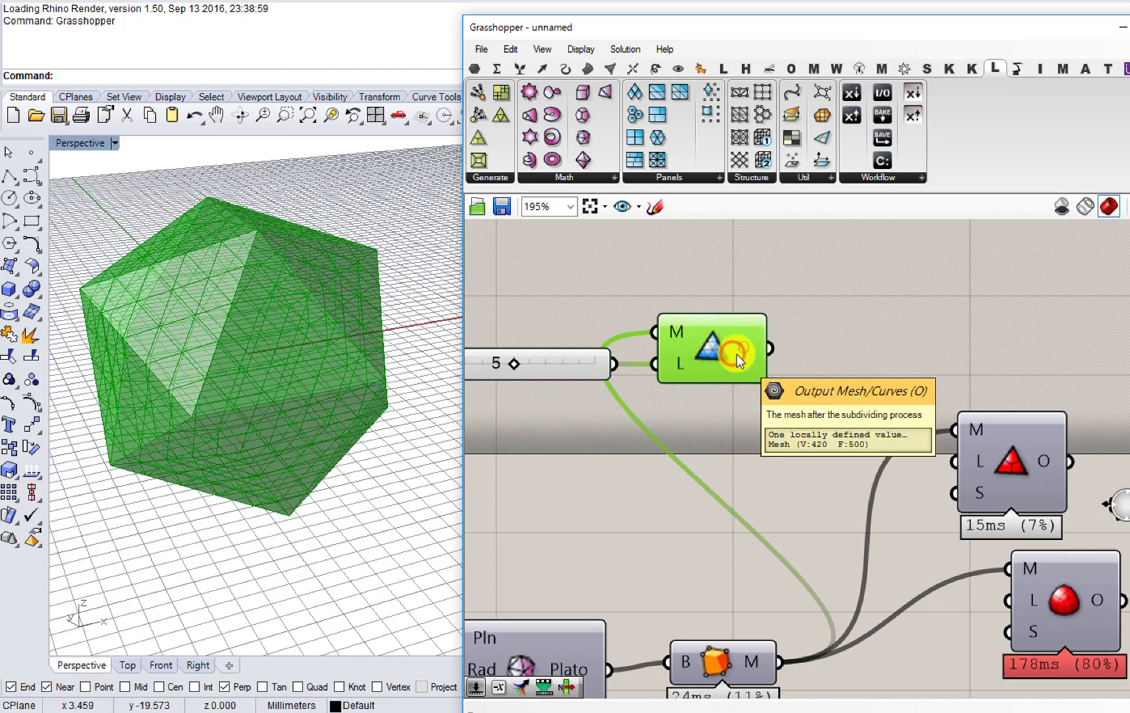
{"action": "scroll", "coordinate": [660, 372], "scroll_direction": "down", "scroll_amount": 2}
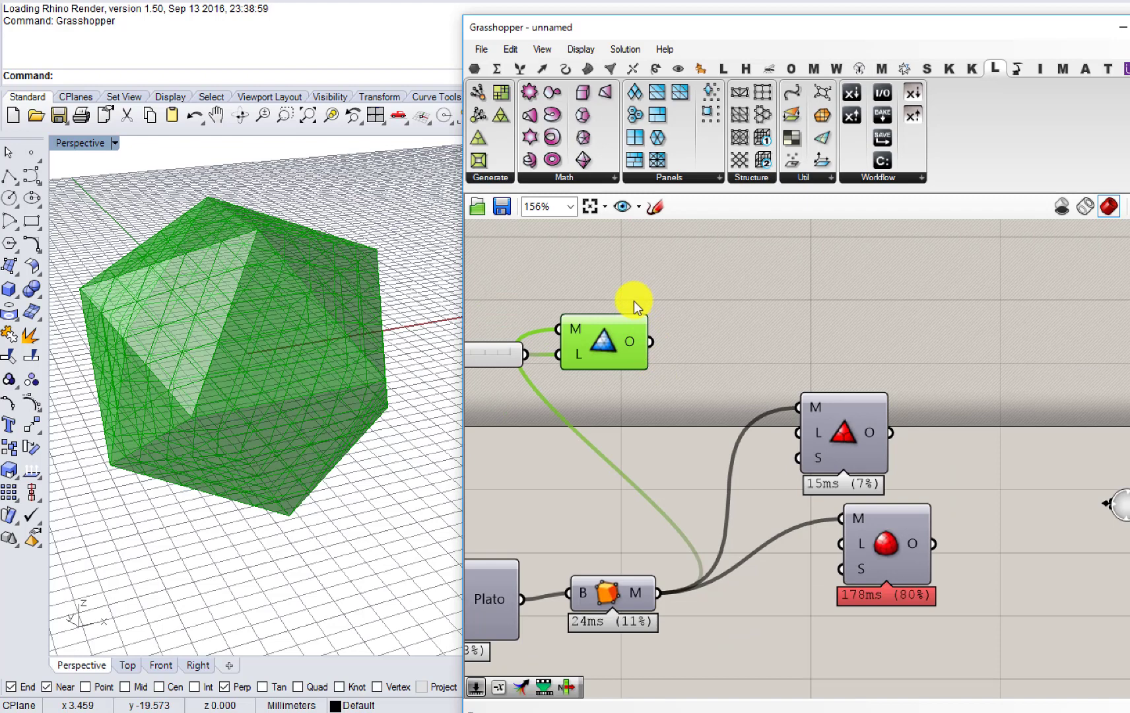
Step: Place a LunchBox Hexagon Cells component below the Split Triangles component
{"action": "left_click_drag", "start_coordinate": [633, 116], "coordinate": [641, 454]}
{"action": "right_click_drag", "start_coordinate": [641, 454], "coordinate": [782, 432]}
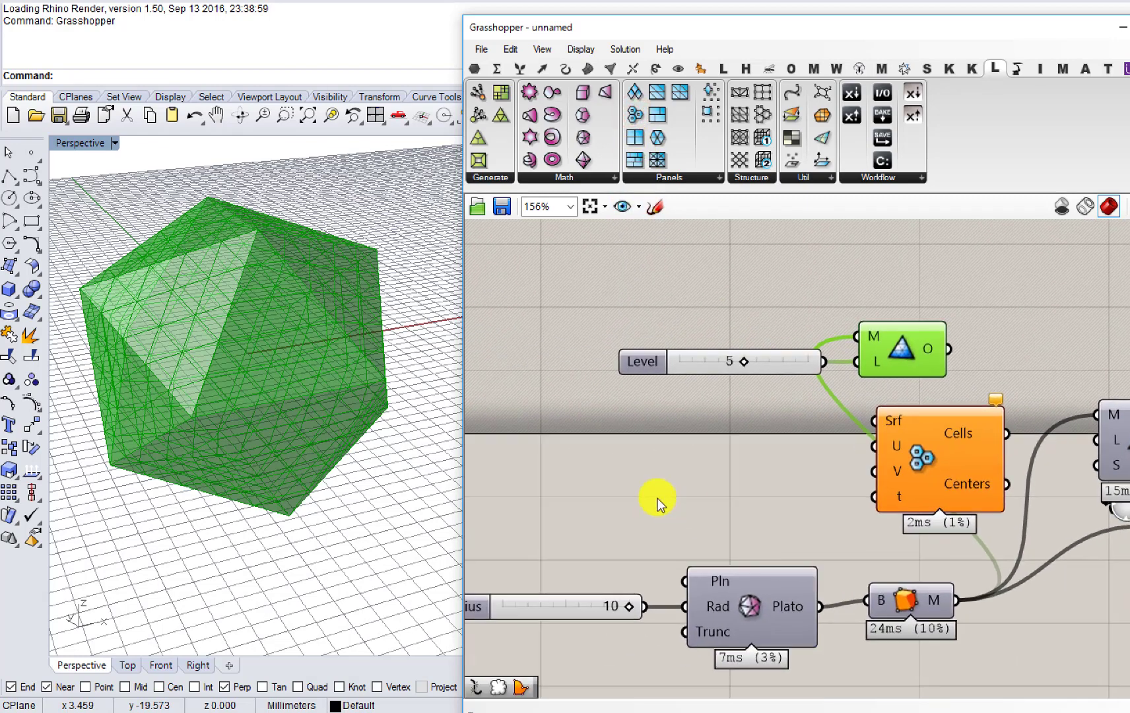
{"action": "double_click", "coordinate": [658, 497]}
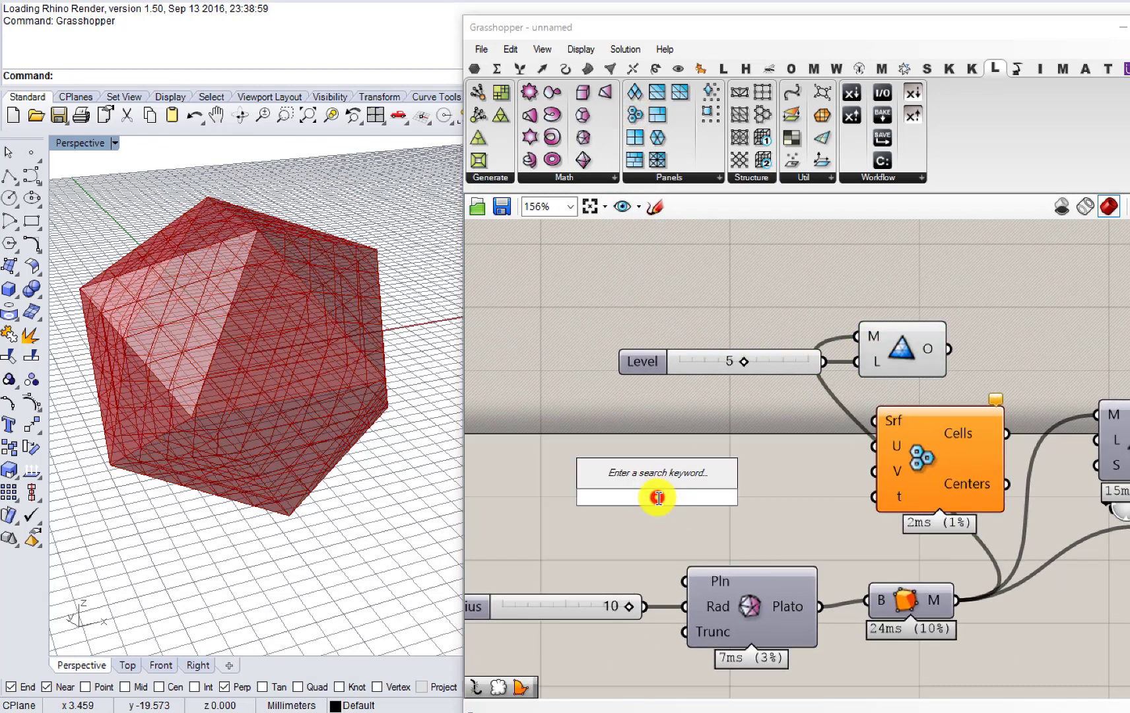
{"action": "left_click", "coordinate": [702, 432]}
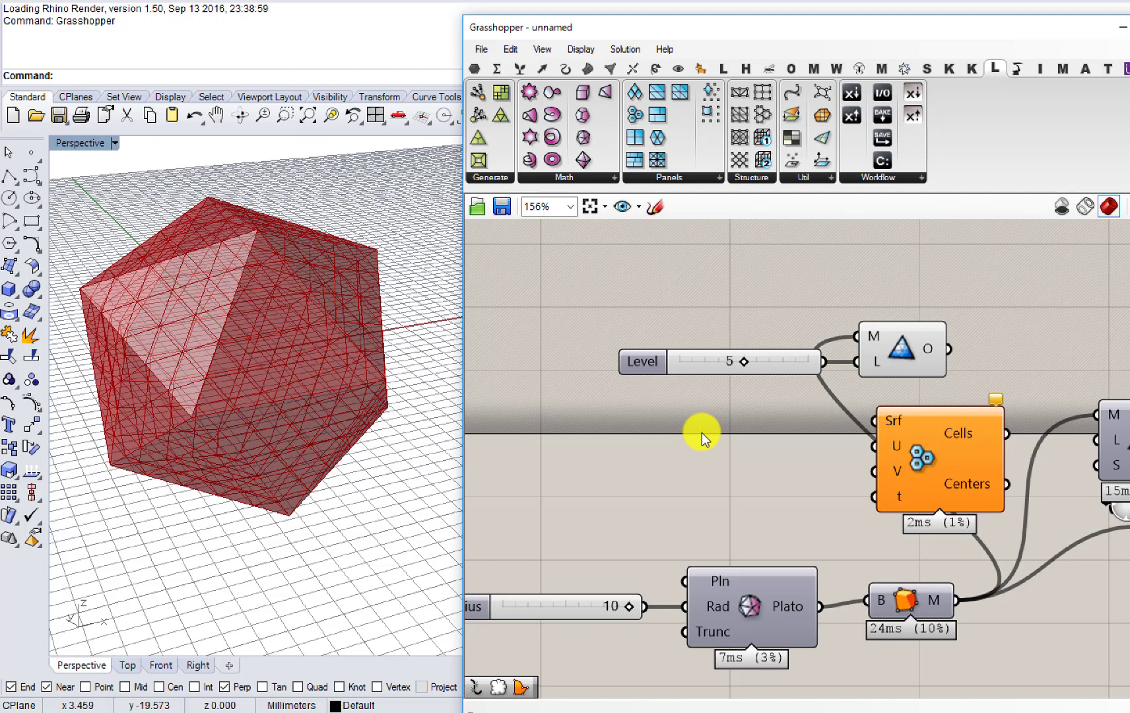
{"action": "right_click_drag", "start_coordinate": [724, 434], "coordinate": [663, 439]}
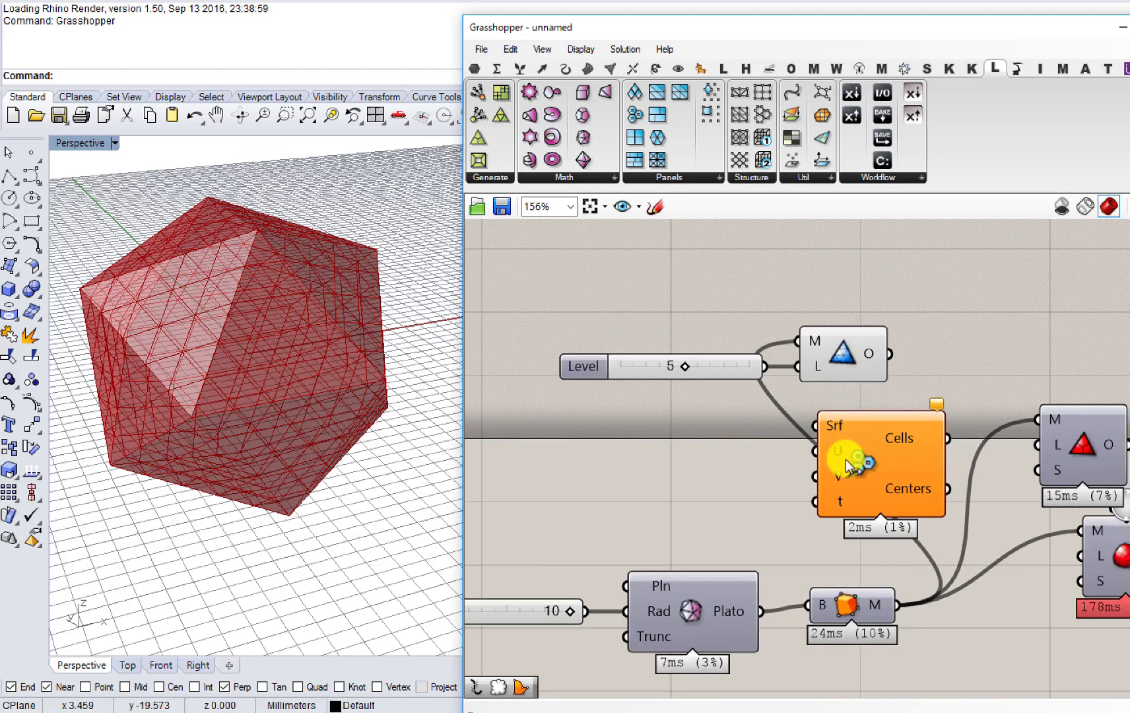
Step: Delete the Hexagon Cells component from the canvas
{"action": "left_click", "coordinate": [861, 465]}
{"action": "left_click_drag", "start_coordinate": [862, 462], "coordinate": [839, 475]}
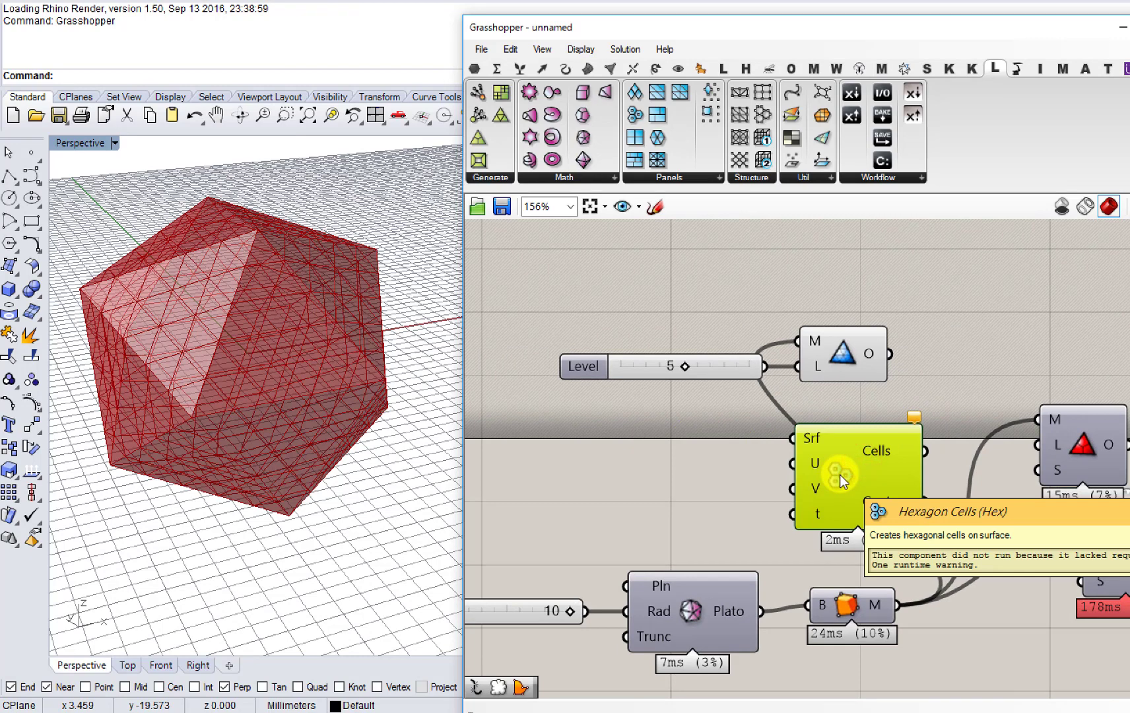
{"action": "key", "text": "Delete"}
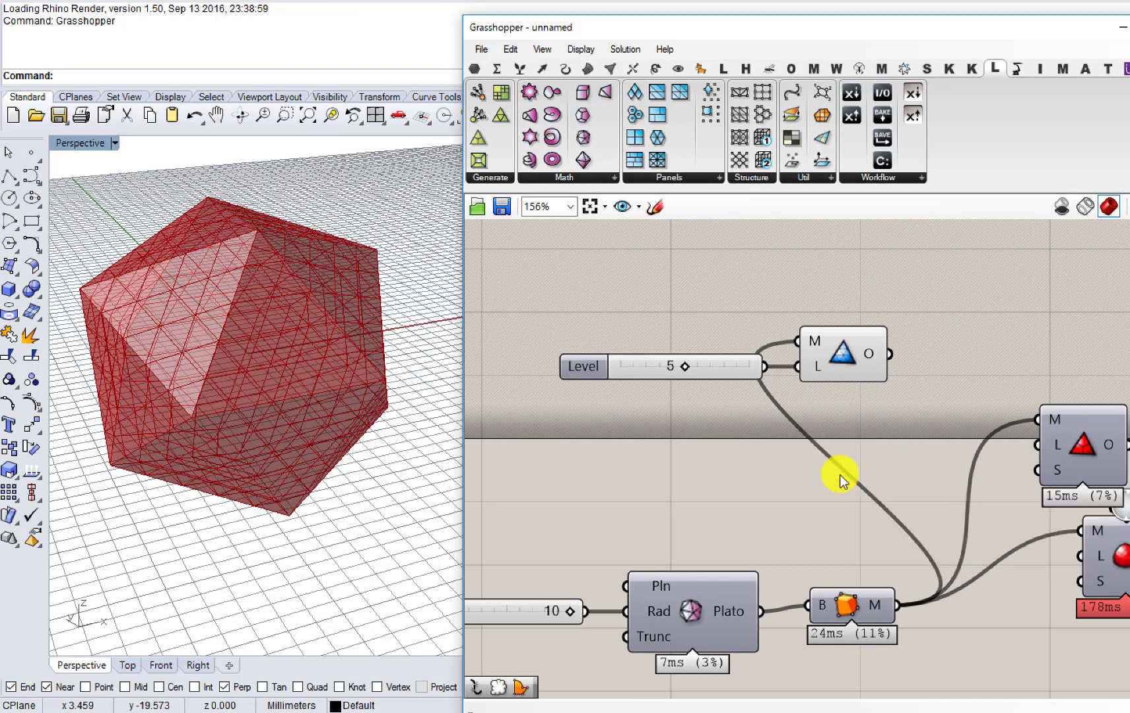
Step: Delete the Split Triangles component together with its level slider
{"action": "right_click_drag", "start_coordinate": [840, 472], "coordinate": [764, 479]}
{"action": "left_click_drag", "start_coordinate": [763, 476], "coordinate": [619, 330]}
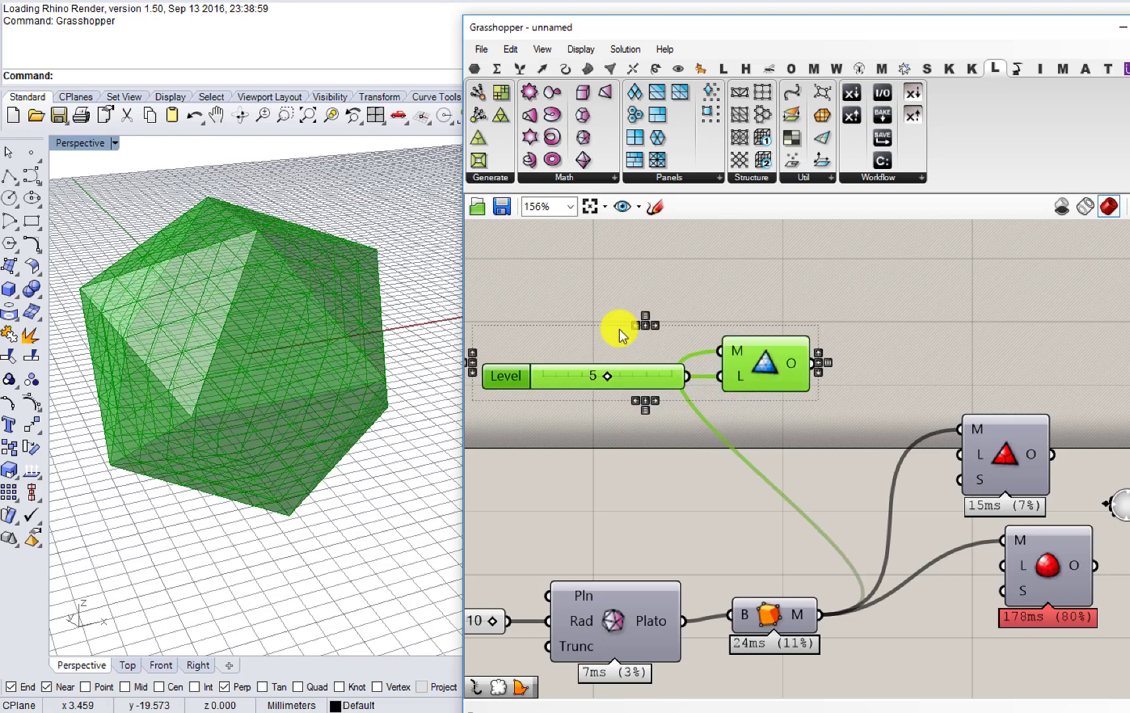
{"action": "key", "text": "Delete"}
Step: Turn on the preview of the Constant Quads Split component, inspect its mesh, and delete the component
{"action": "left_click", "coordinate": [877, 437]}
{"action": "middle_click", "coordinate": [877, 438]}
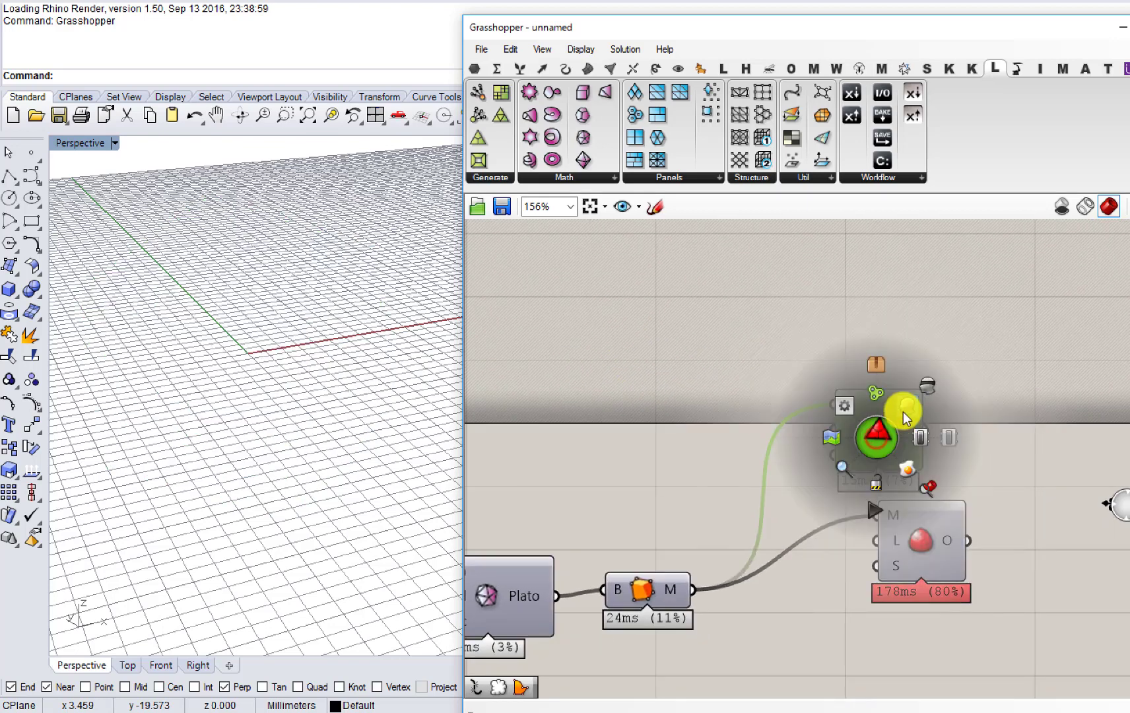
{"action": "left_click", "coordinate": [903, 412]}
{"action": "right_click_drag", "start_coordinate": [446, 391], "coordinate": [345, 452]}
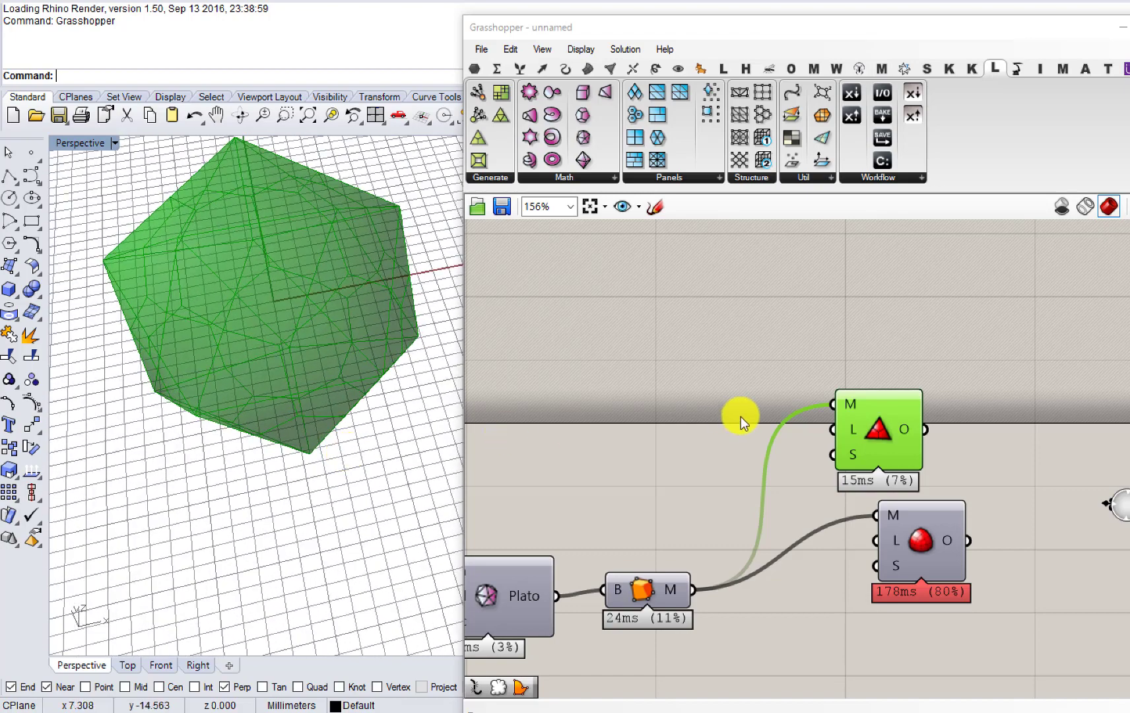
{"action": "left_click_drag", "start_coordinate": [857, 435], "coordinate": [806, 414]}
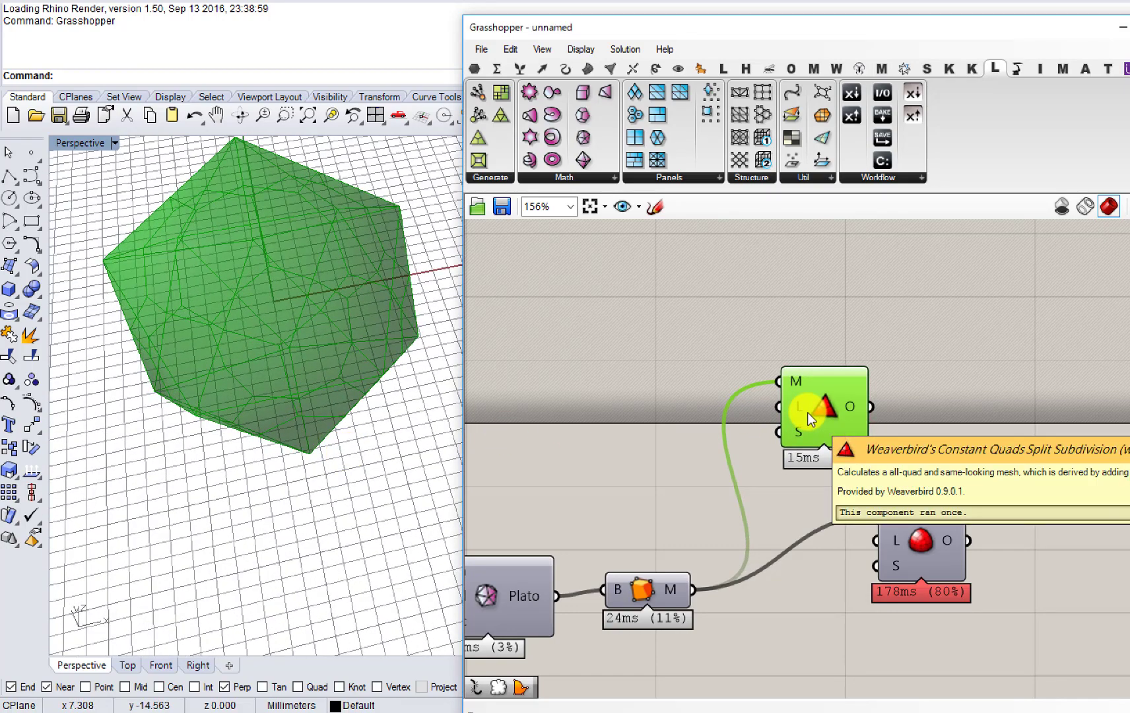
{"action": "key", "text": "Delete"}
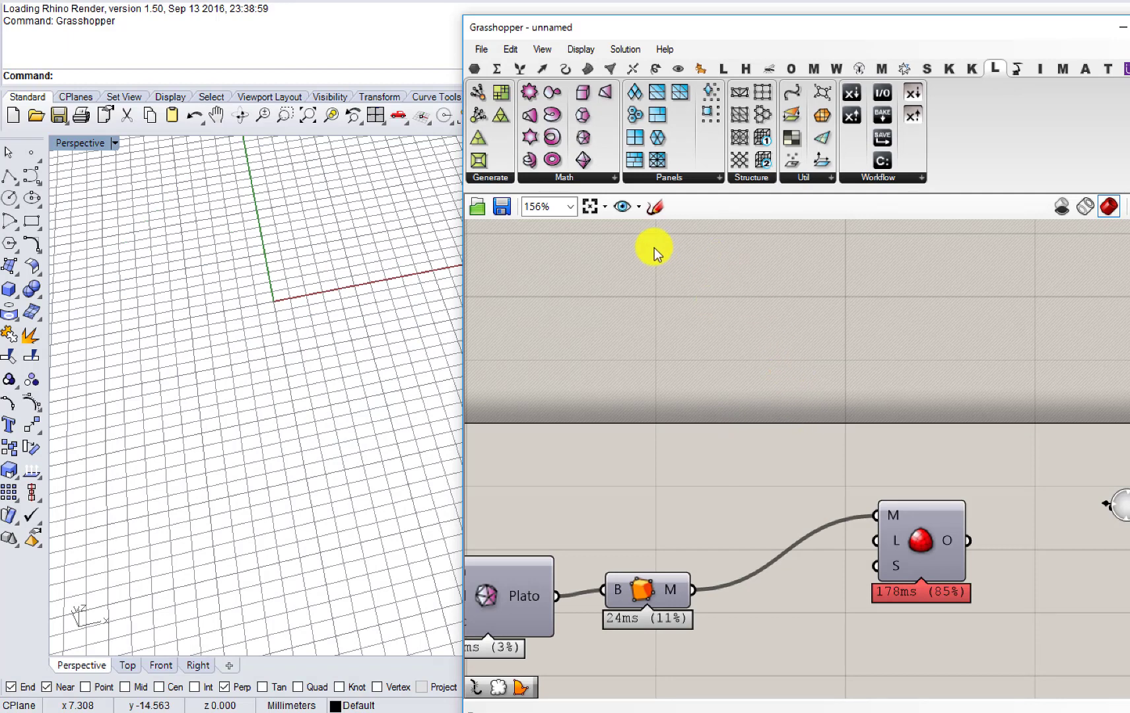
Step: Move the simple mesh component farther away from the icosahedron component and clear the selection
{"action": "right_click_drag", "start_coordinate": [668, 384], "coordinate": [805, 357]}
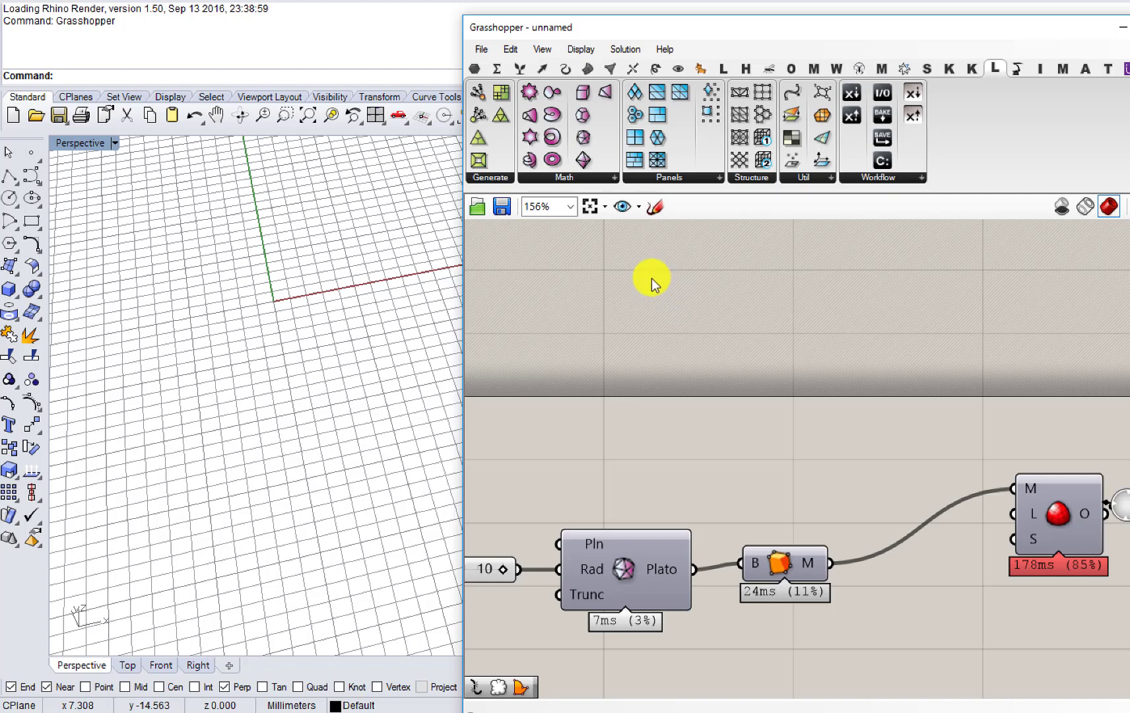
{"action": "mouse_move", "coordinate": [666, 572]}
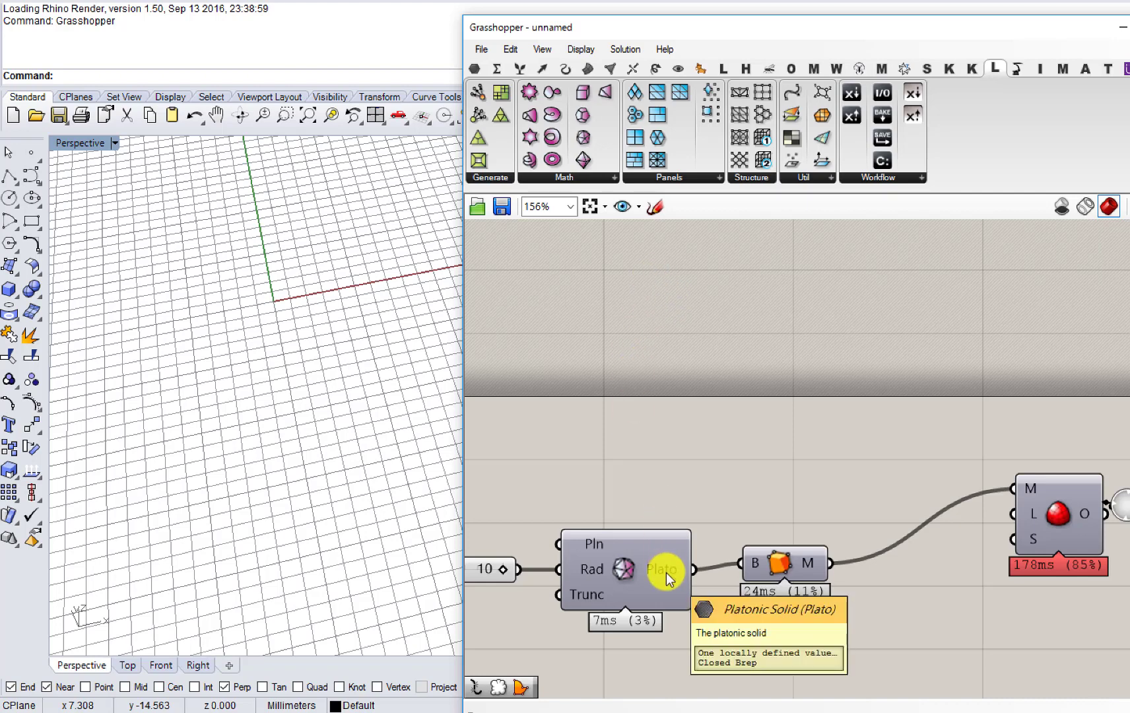
{"action": "right_click_drag", "start_coordinate": [664, 560], "coordinate": [591, 516]}
{"action": "left_click_drag", "start_coordinate": [705, 530], "coordinate": [774, 531]}
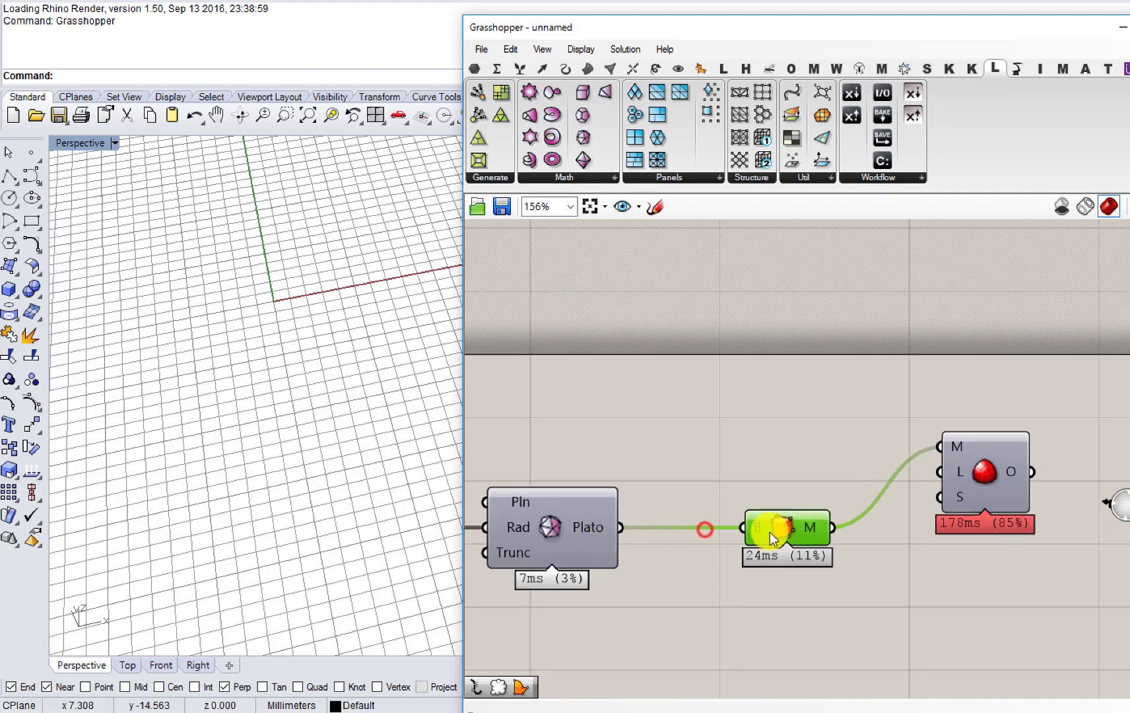
{"action": "double_click", "coordinate": [720, 358]}
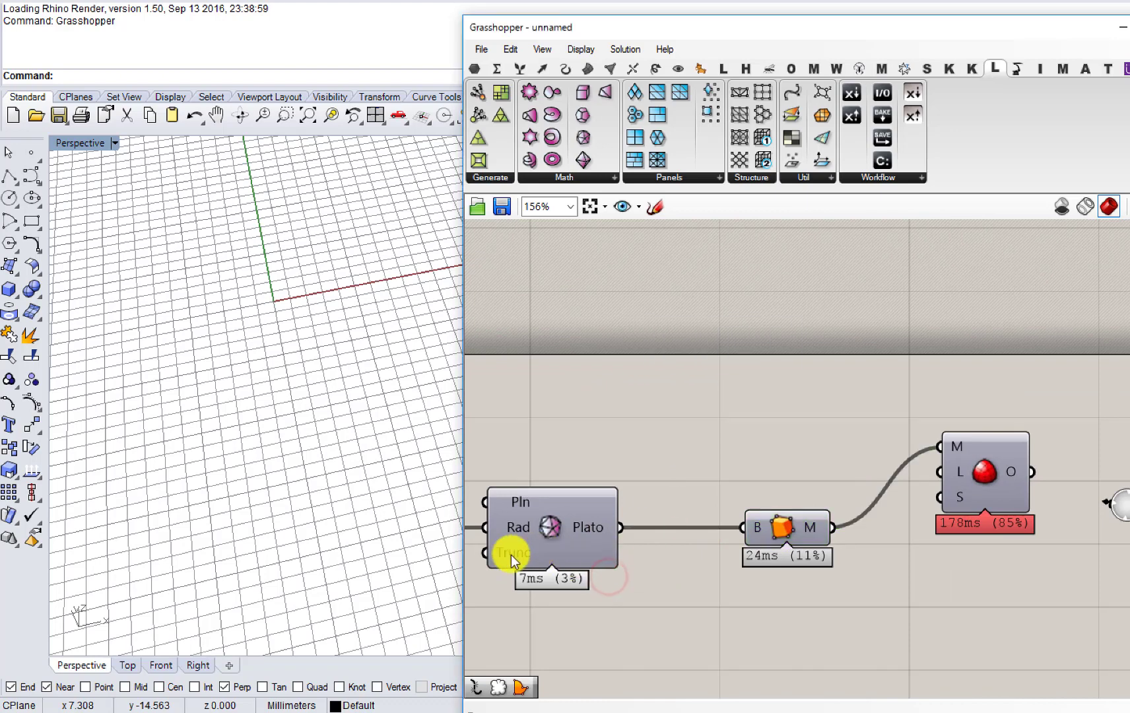
Step: Turn on the preview of the LunchBox icosahedron component and check its truncation input
{"action": "mouse_move", "coordinate": [511, 555]}
{"action": "left_click", "coordinate": [554, 534]}
{"action": "middle_click", "coordinate": [554, 532]}
{"action": "left_click", "coordinate": [585, 513]}
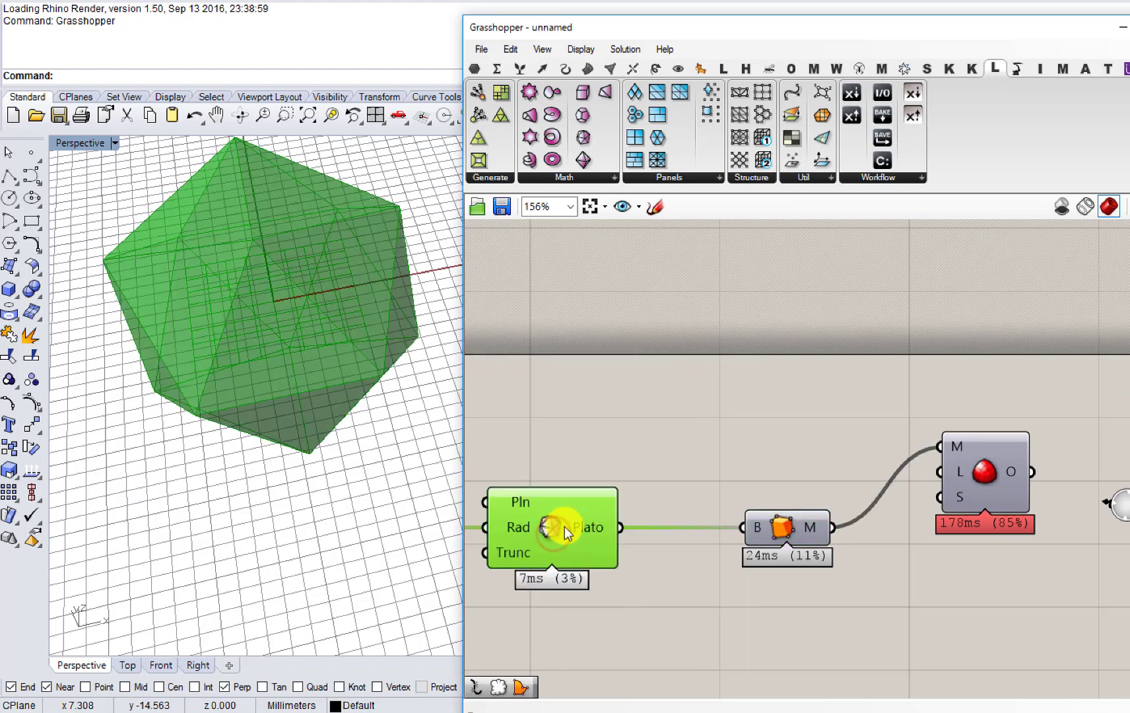
{"action": "right_click_drag", "start_coordinate": [565, 526], "coordinate": [667, 500]}
{"action": "mouse_move", "coordinate": [630, 507]}
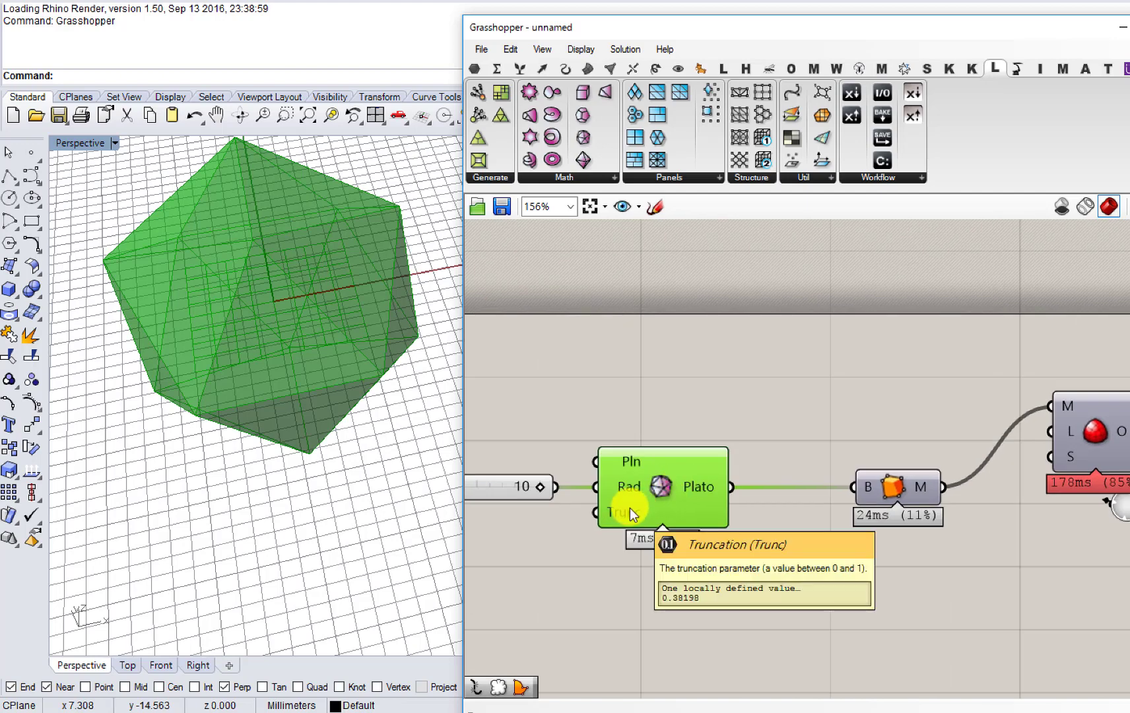
Step: Try a number slider on the icosahedron's truncation input, inspect the solid, and delete the slider
{"action": "double_click", "coordinate": [589, 614]}
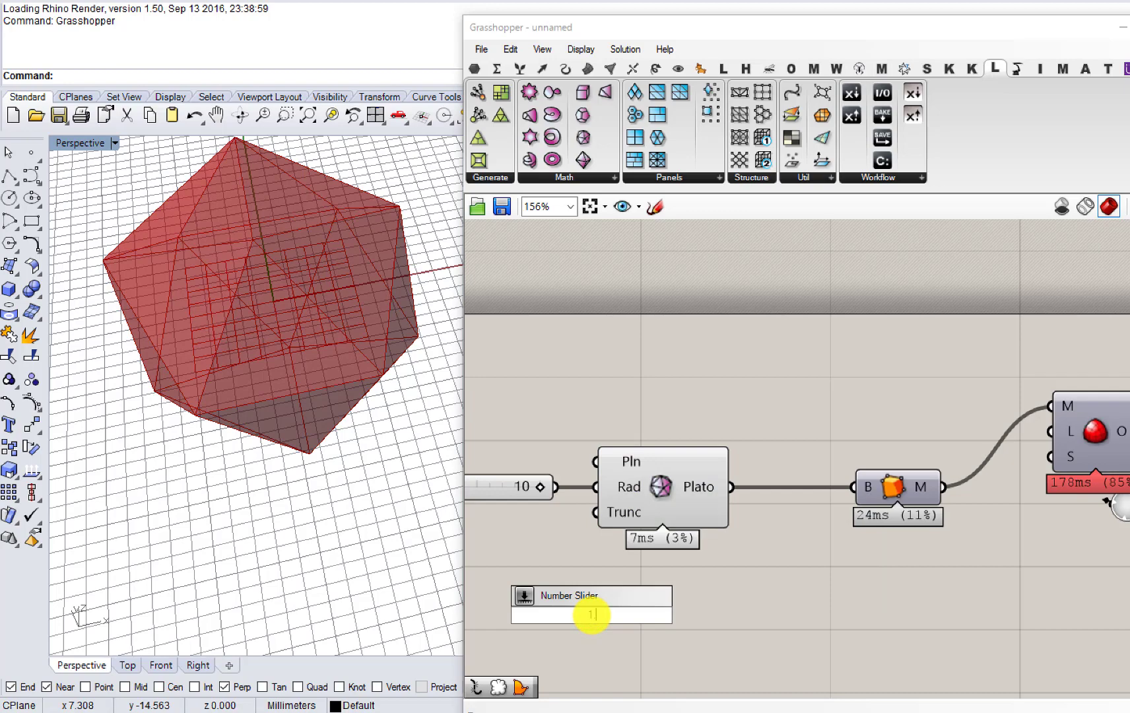
{"action": "key", "text": "Return"}
{"action": "left_click_drag", "start_coordinate": [695, 614], "coordinate": [596, 512]}
{"action": "right_click_drag", "start_coordinate": [379, 571], "coordinate": [373, 494]}
{"action": "left_click_drag", "start_coordinate": [711, 619], "coordinate": [681, 623]}
{"action": "key", "text": "Delete"}
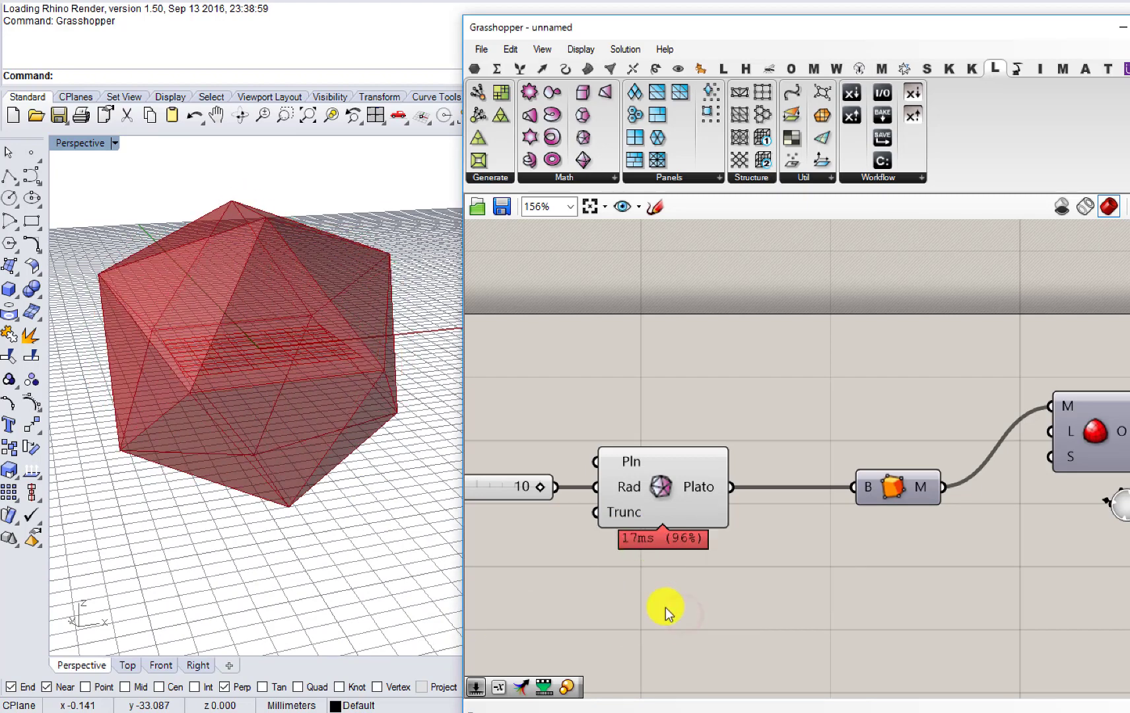
Step: Try feeding the icosahedron into the surface input of a LunchBox Triangle Panels B component, and delete that component
{"action": "scroll", "coordinate": [673, 559], "scroll_direction": "up", "scroll_amount": 2}
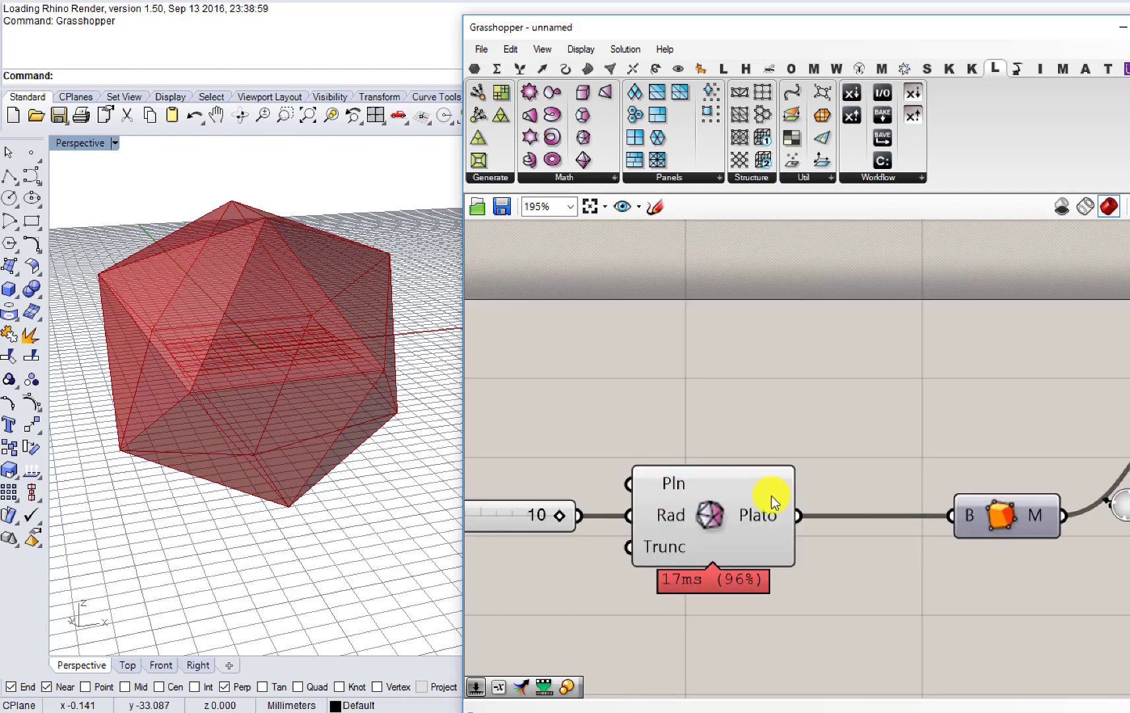
{"action": "right_click_drag", "start_coordinate": [769, 511], "coordinate": [641, 496]}
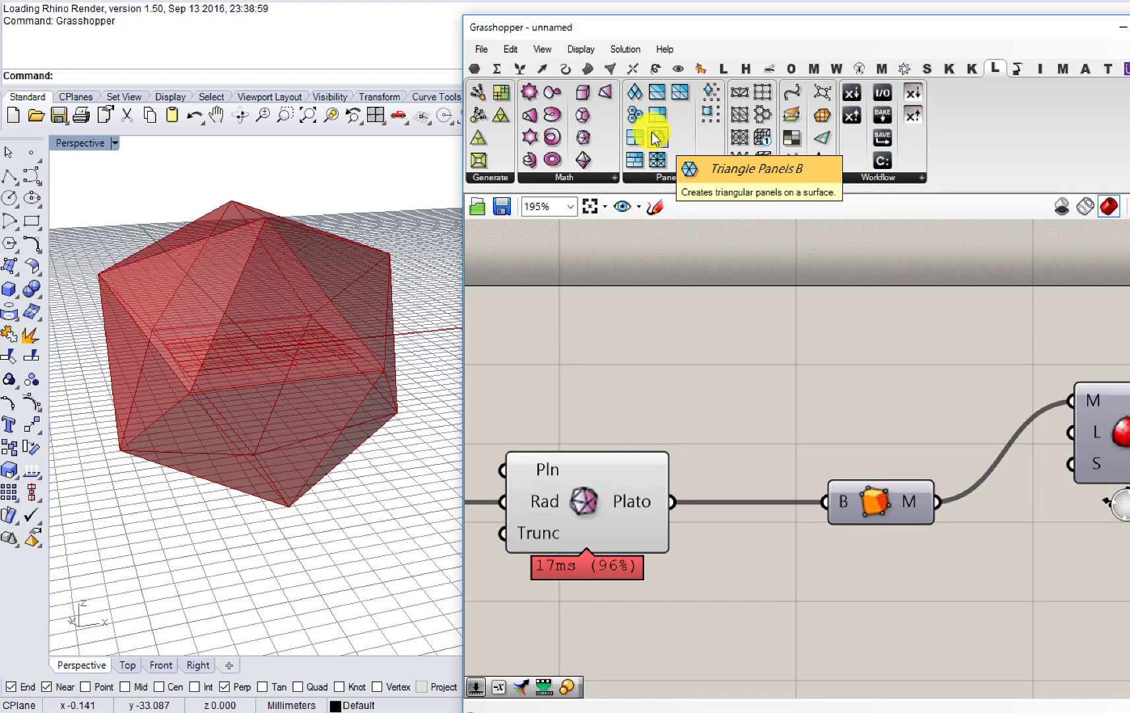
{"action": "left_click_drag", "start_coordinate": [651, 132], "coordinate": [771, 342]}
{"action": "left_click_drag", "start_coordinate": [674, 494], "coordinate": [688, 302]}
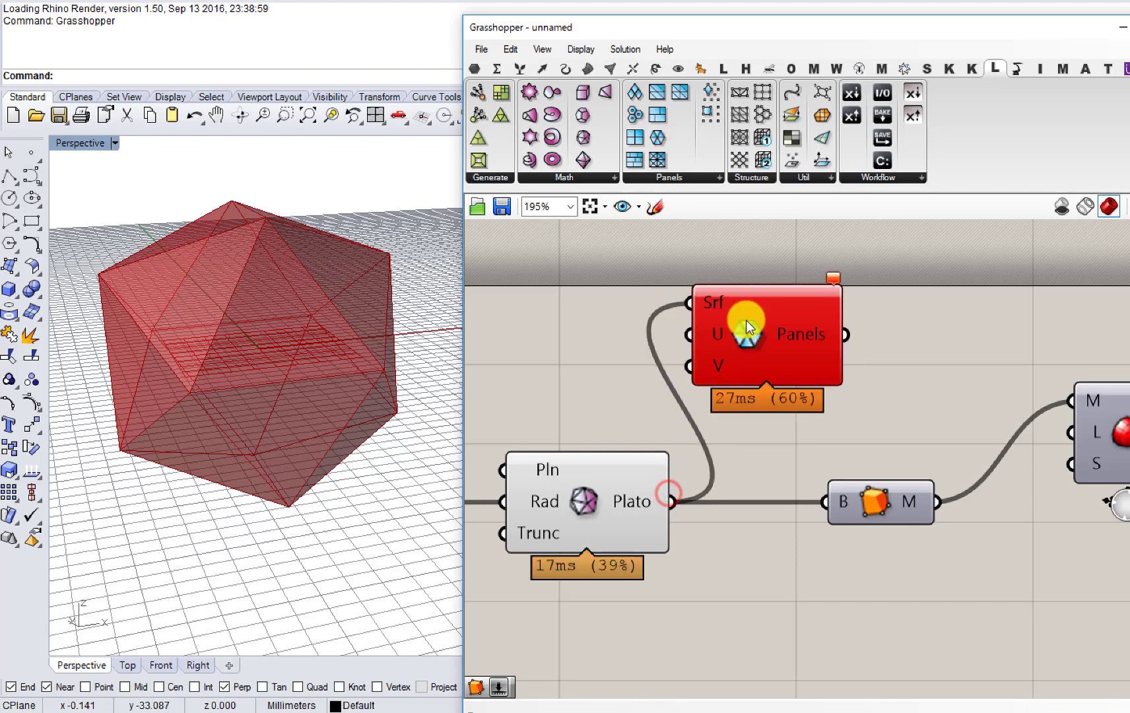
{"action": "left_click_drag", "start_coordinate": [747, 337], "coordinate": [759, 326]}
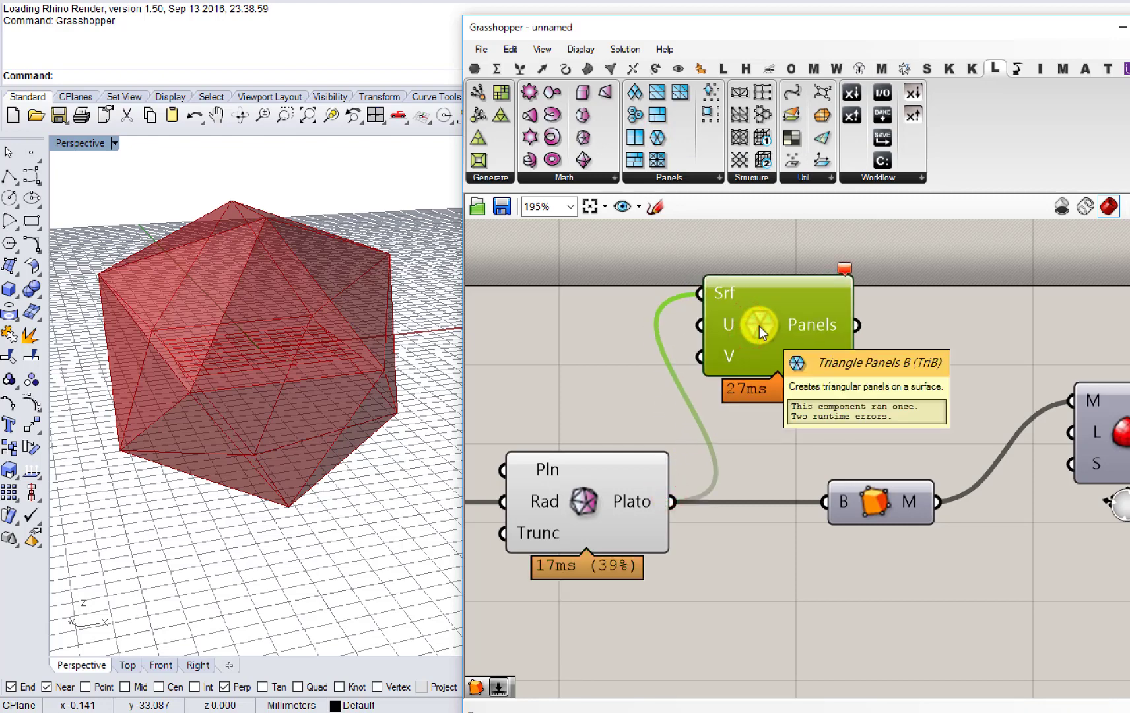
{"action": "key", "text": "Delete"}
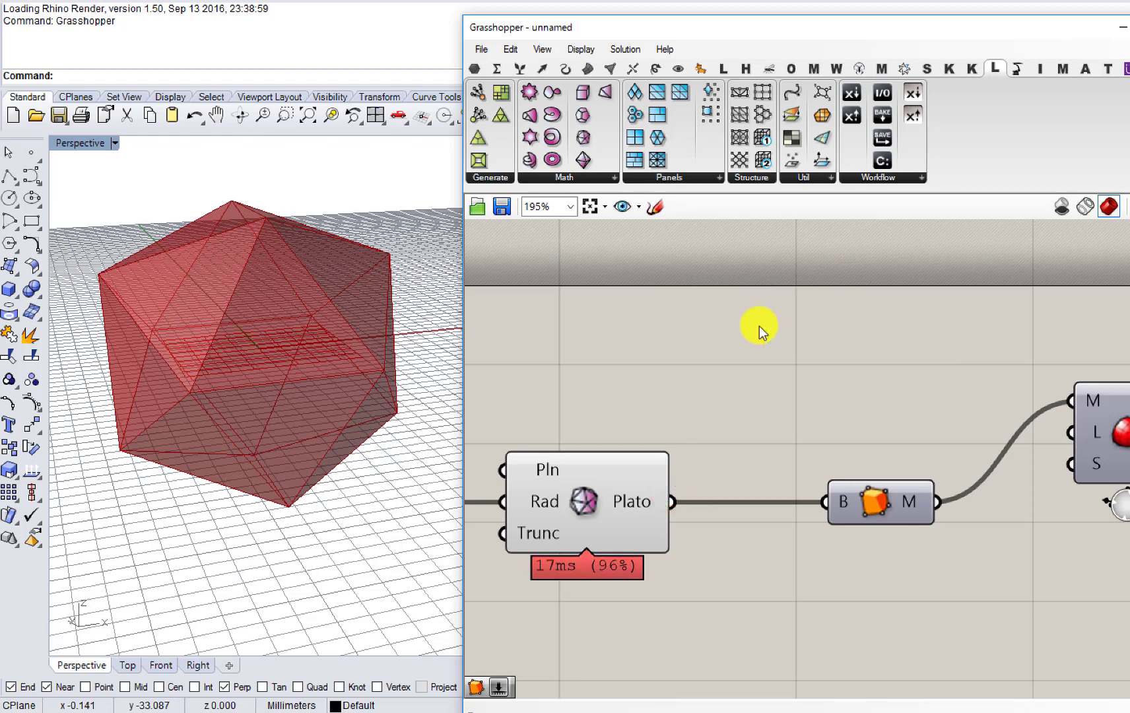
Step: Add a Sphere component above the icosahedron and feed its radius from a number slider set to 10
{"action": "right_click_drag", "start_coordinate": [755, 331], "coordinate": [716, 386]}
{"action": "scroll", "coordinate": [743, 351], "scroll_direction": "down", "scroll_amount": 2}
{"action": "double_click", "coordinate": [716, 386]}
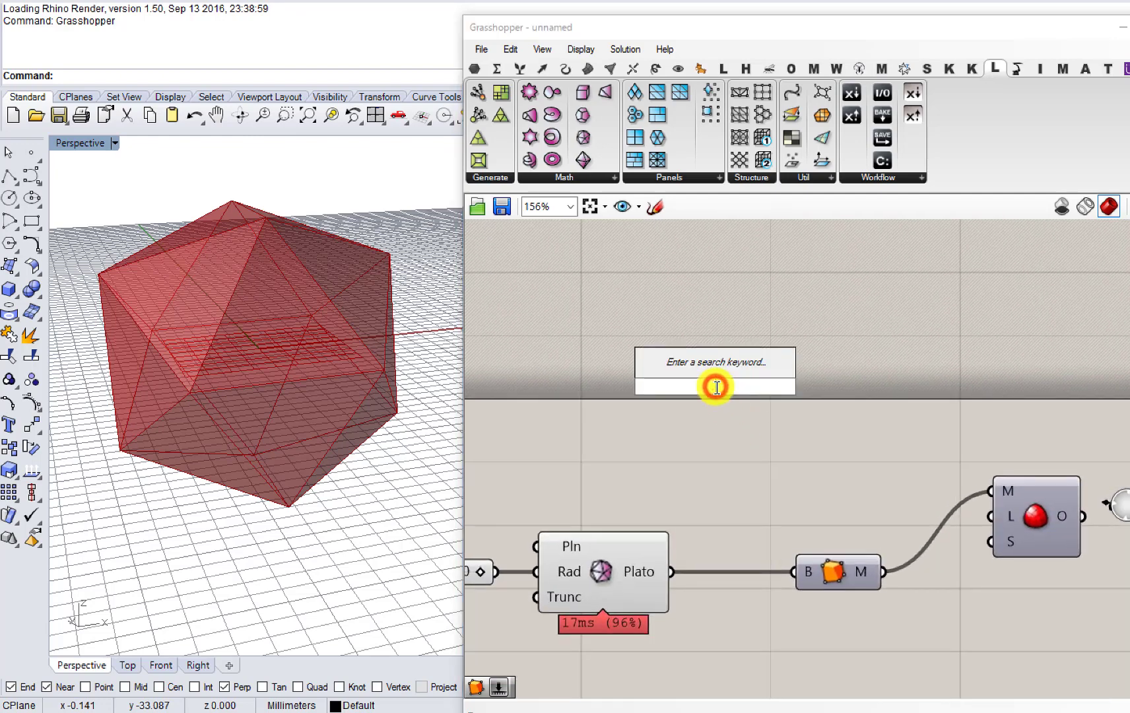
{"action": "type", "text": "sphere"}
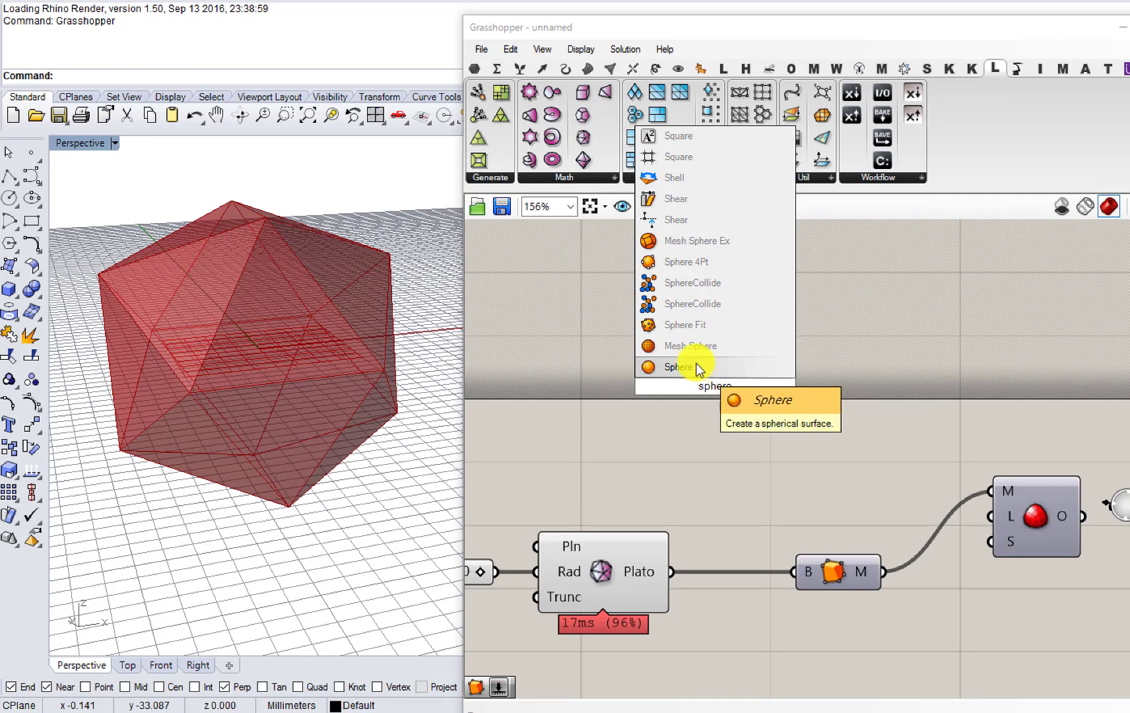
{"action": "left_click", "coordinate": [696, 366]}
{"action": "right_click_drag", "start_coordinate": [536, 380], "coordinate": [627, 411]}
{"action": "double_click", "coordinate": [627, 411]}
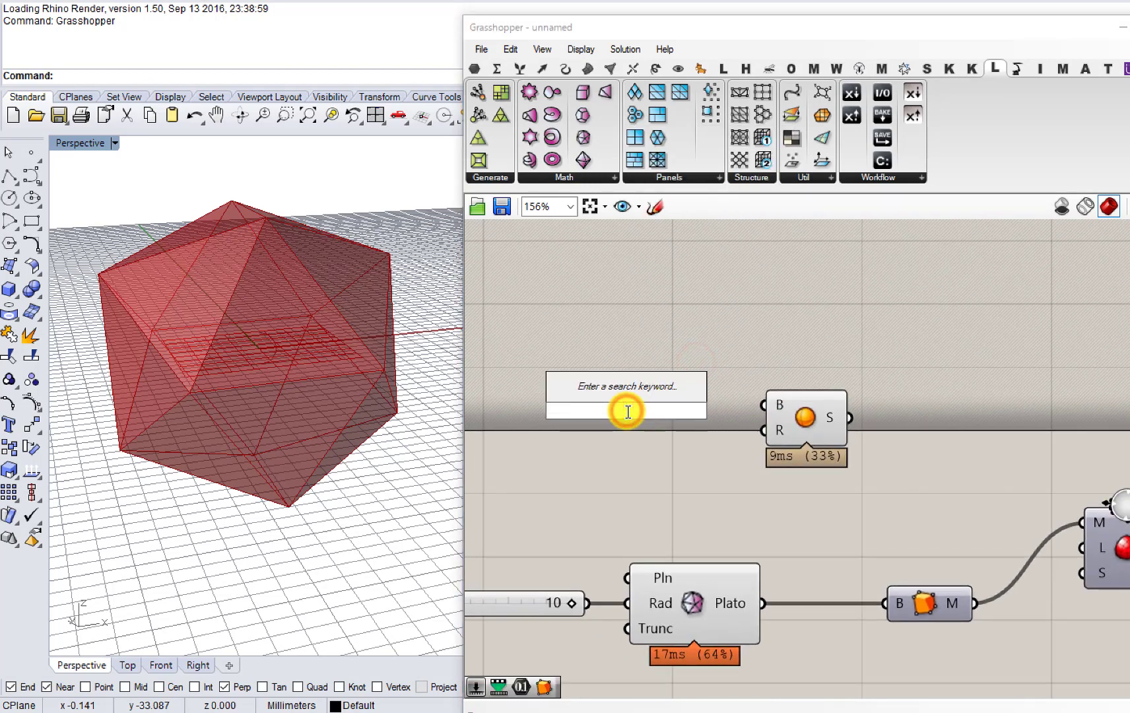
{"action": "type", "text": "10"}
{"action": "key", "text": "Return"}
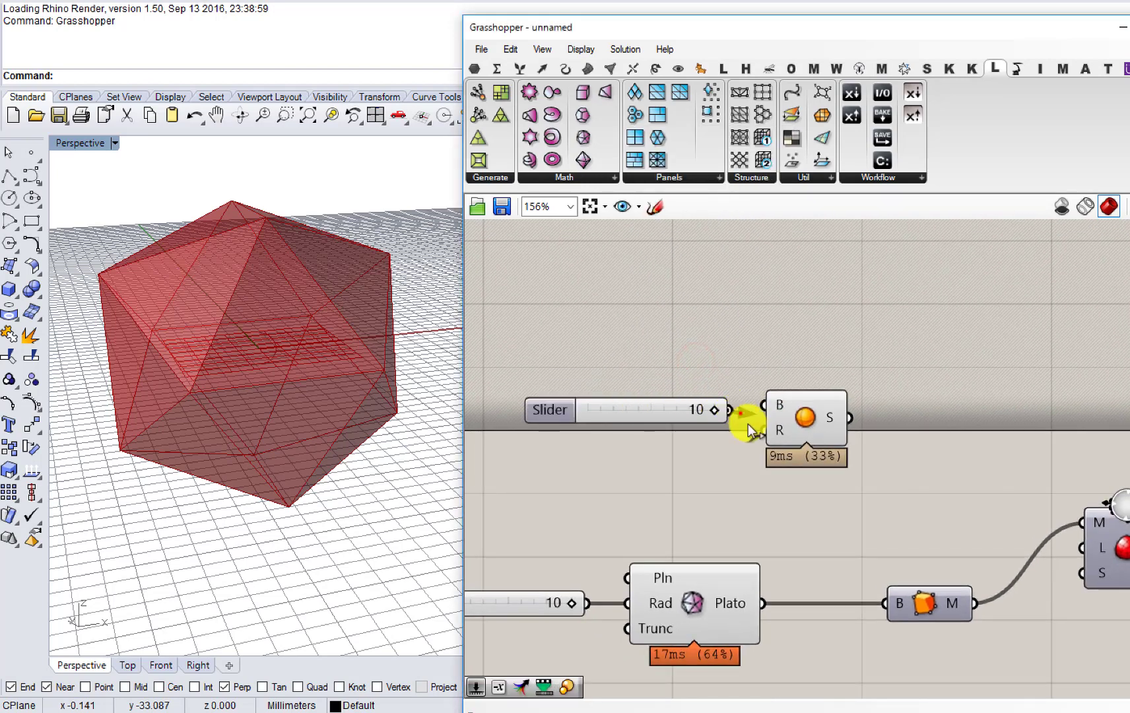
{"action": "left_click_drag", "start_coordinate": [748, 424], "coordinate": [764, 430]}
Step: Turn off the preview of the LunchBox icosahedron component
{"action": "middle_click", "coordinate": [712, 583]}
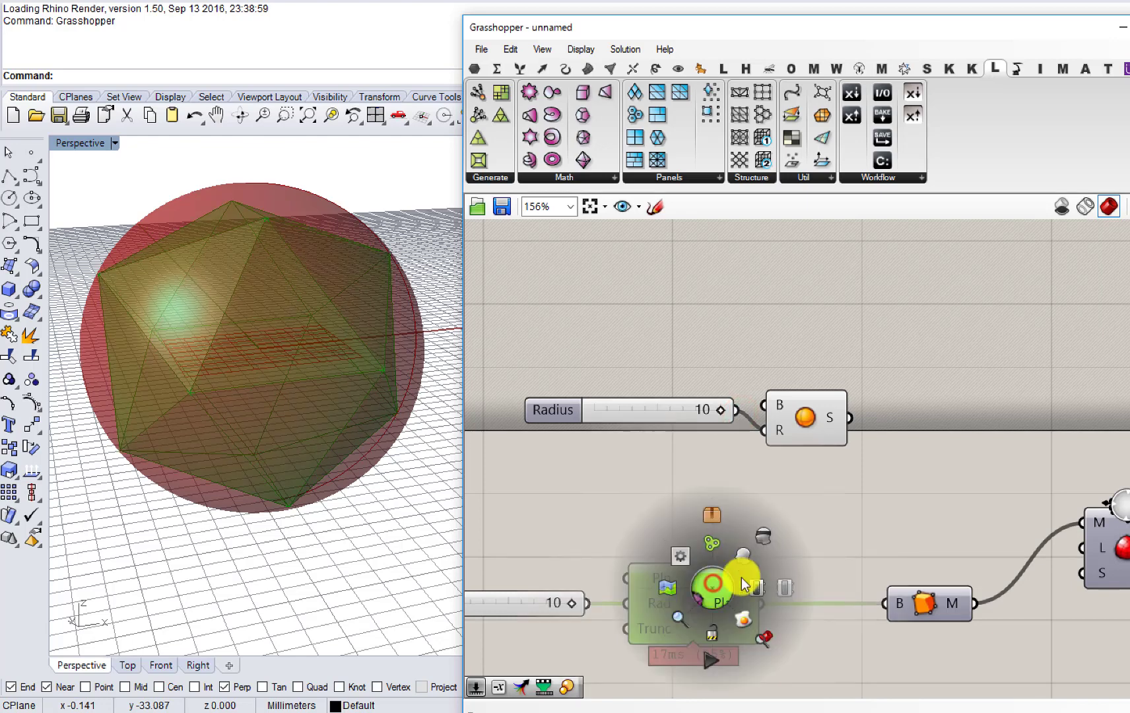
{"action": "left_click", "coordinate": [767, 539]}
Step: Try a LunchBox triangle panels component on the sphere surface, inspect the panel pattern, and delete the component
{"action": "left_click_drag", "start_coordinate": [655, 142], "coordinate": [942, 429]}
{"action": "left_click_drag", "start_coordinate": [850, 418], "coordinate": [905, 383]}
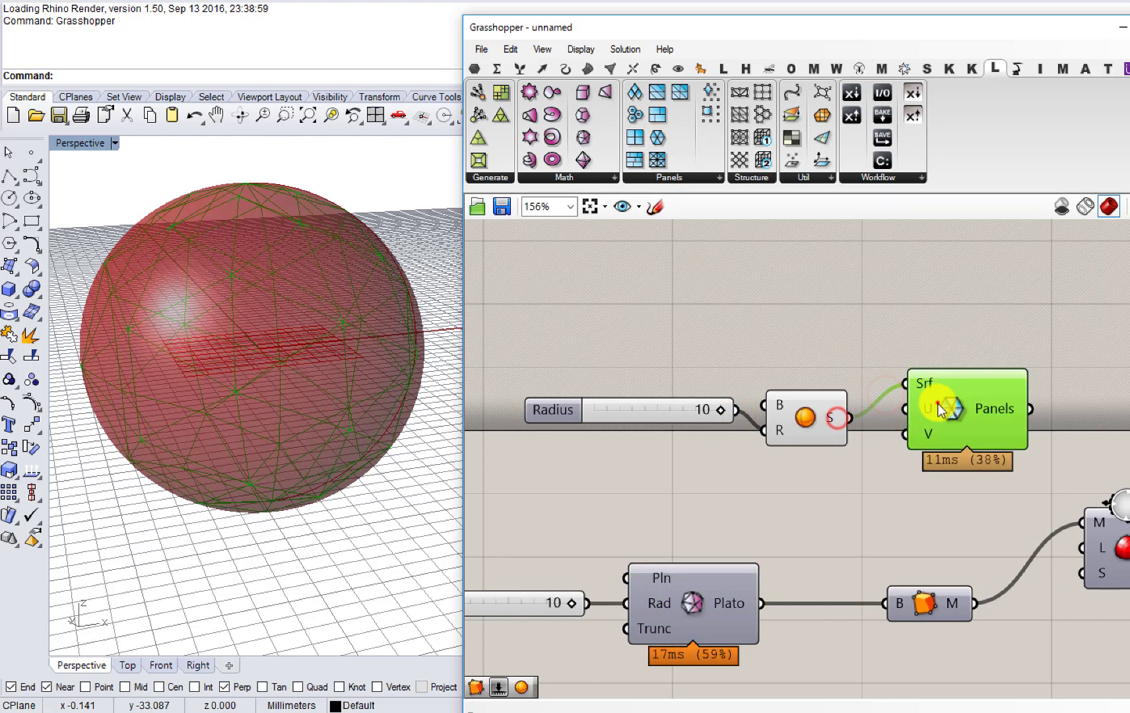
{"action": "right_click_drag", "start_coordinate": [422, 359], "coordinate": [334, 383]}
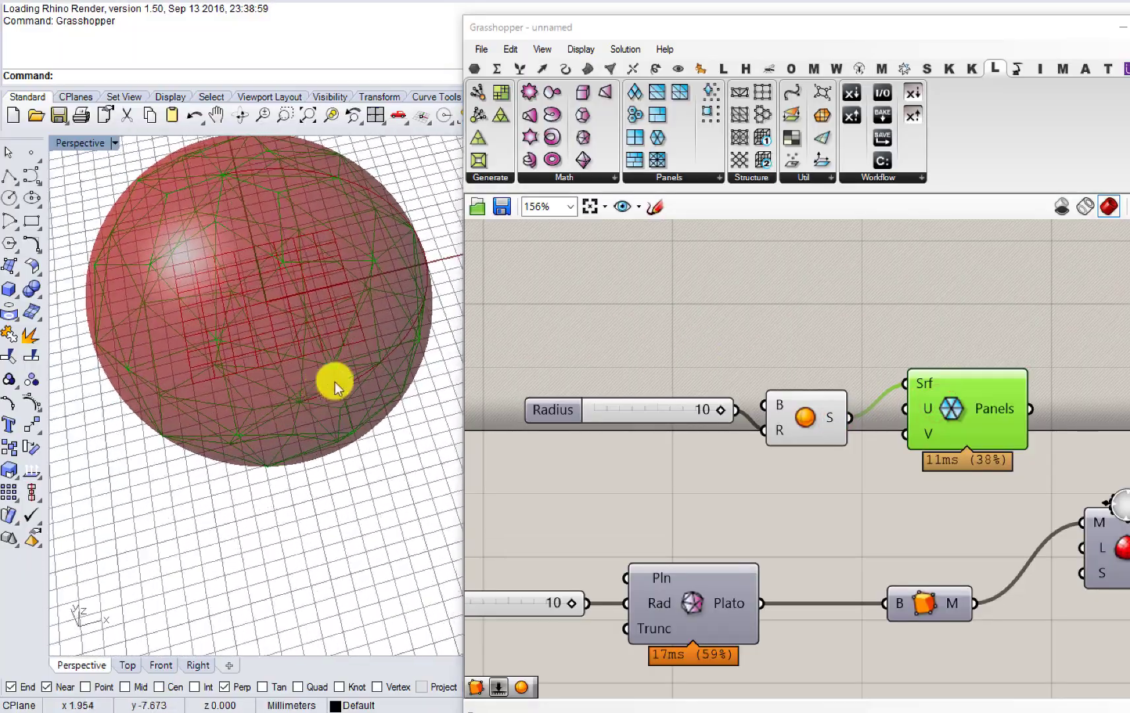
{"action": "left_click", "coordinate": [959, 402]}
{"action": "key", "text": "Delete"}
Step: Try a LunchBox Hexagon Cells component on the sphere surface, inspect the cells, and delete the component
{"action": "left_click_drag", "start_coordinate": [625, 121], "coordinate": [908, 364]}
{"action": "left_click_drag", "start_coordinate": [847, 413], "coordinate": [917, 314]}
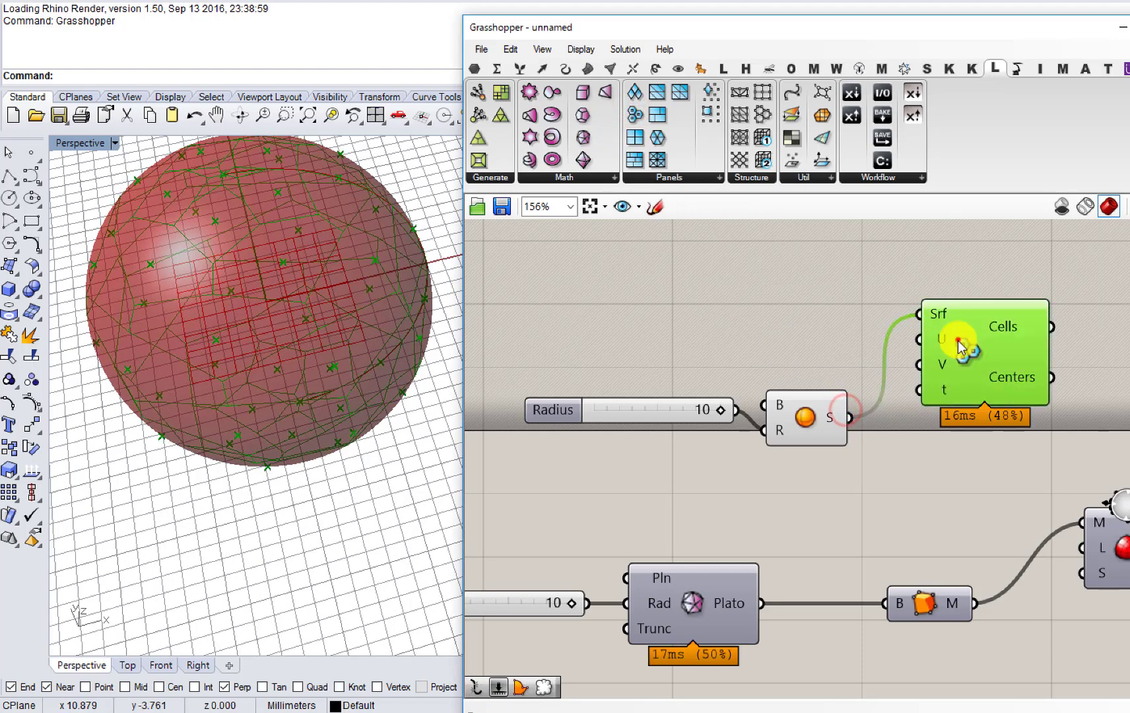
{"action": "right_click_drag", "start_coordinate": [304, 272], "coordinate": [296, 206]}
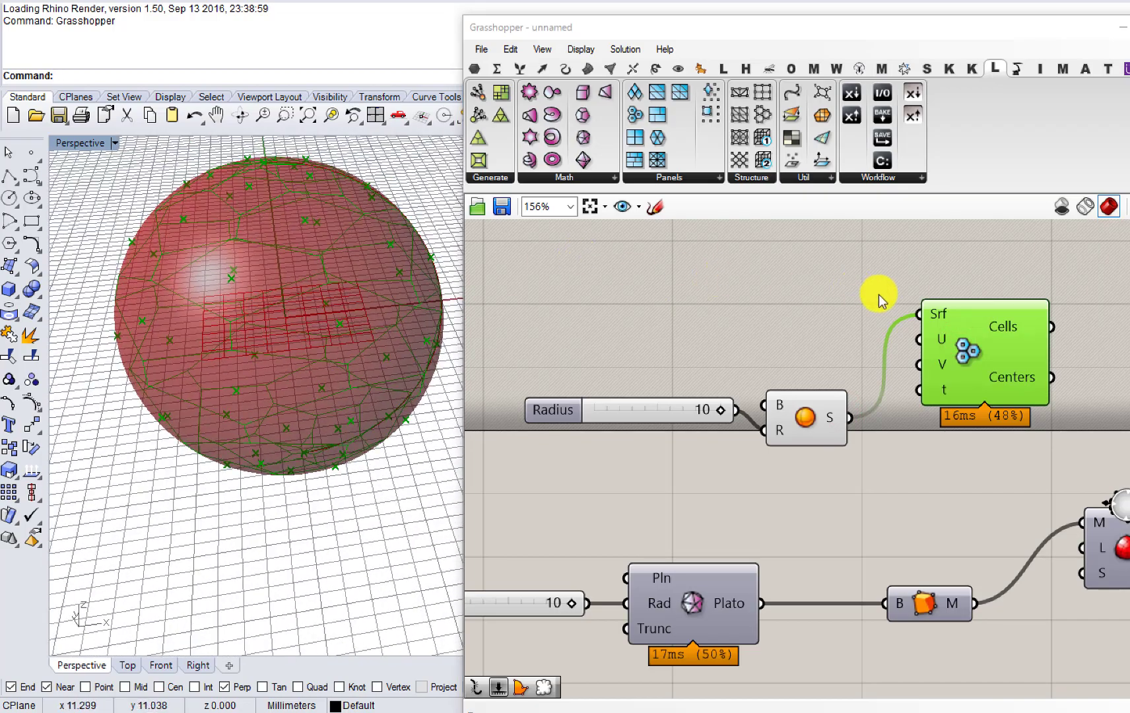
{"action": "left_click_drag", "start_coordinate": [989, 348], "coordinate": [959, 318]}
{"action": "key", "text": "Delete"}
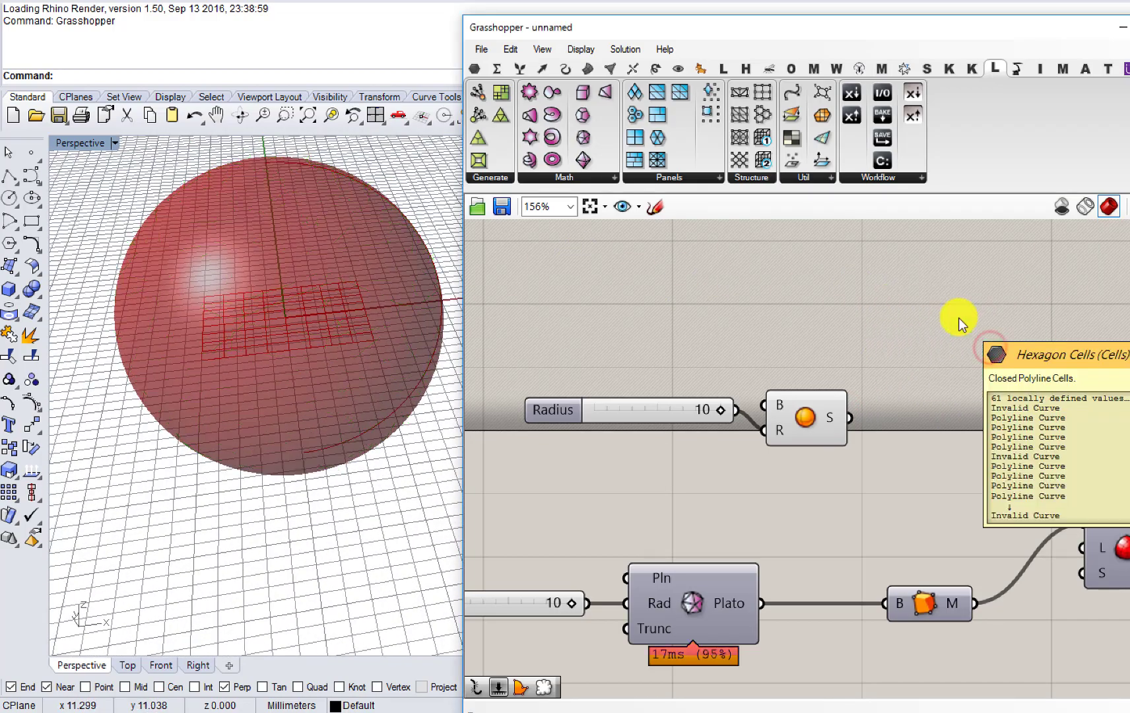
Step: Try a LunchBox diamond panels component on the sphere surface, inspect the pattern, and delete the component
{"action": "left_click_drag", "start_coordinate": [633, 92], "coordinate": [938, 423]}
{"action": "left_click_drag", "start_coordinate": [858, 421], "coordinate": [890, 396]}
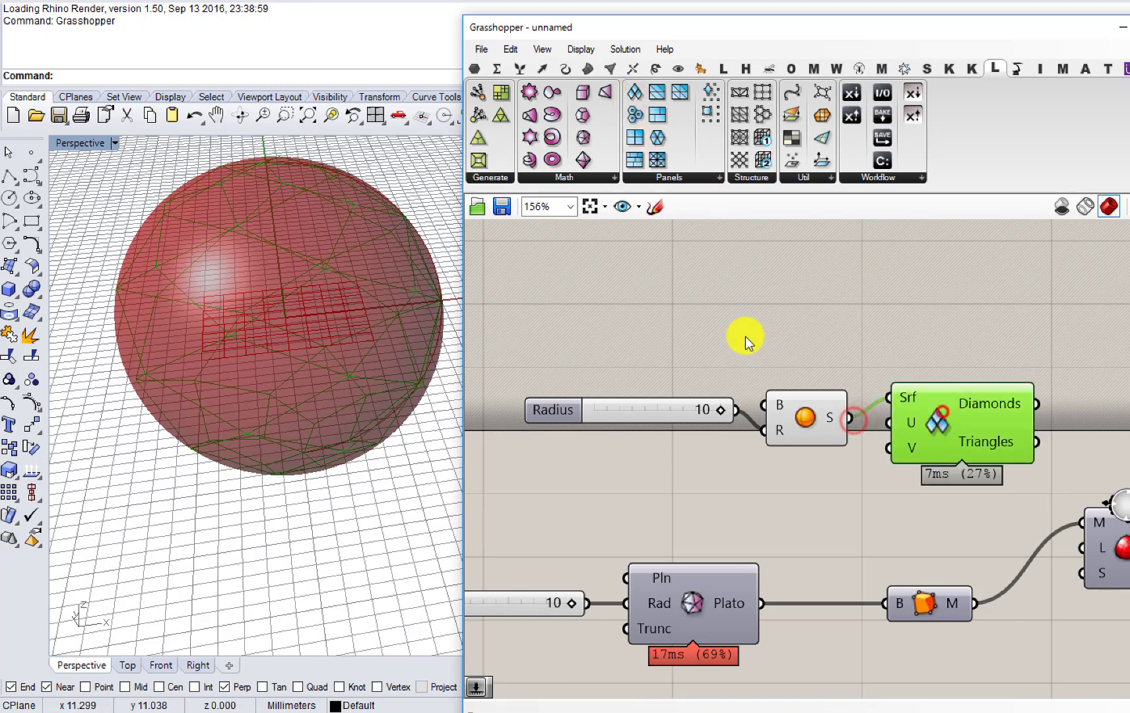
{"action": "right_click_drag", "start_coordinate": [312, 273], "coordinate": [530, 368]}
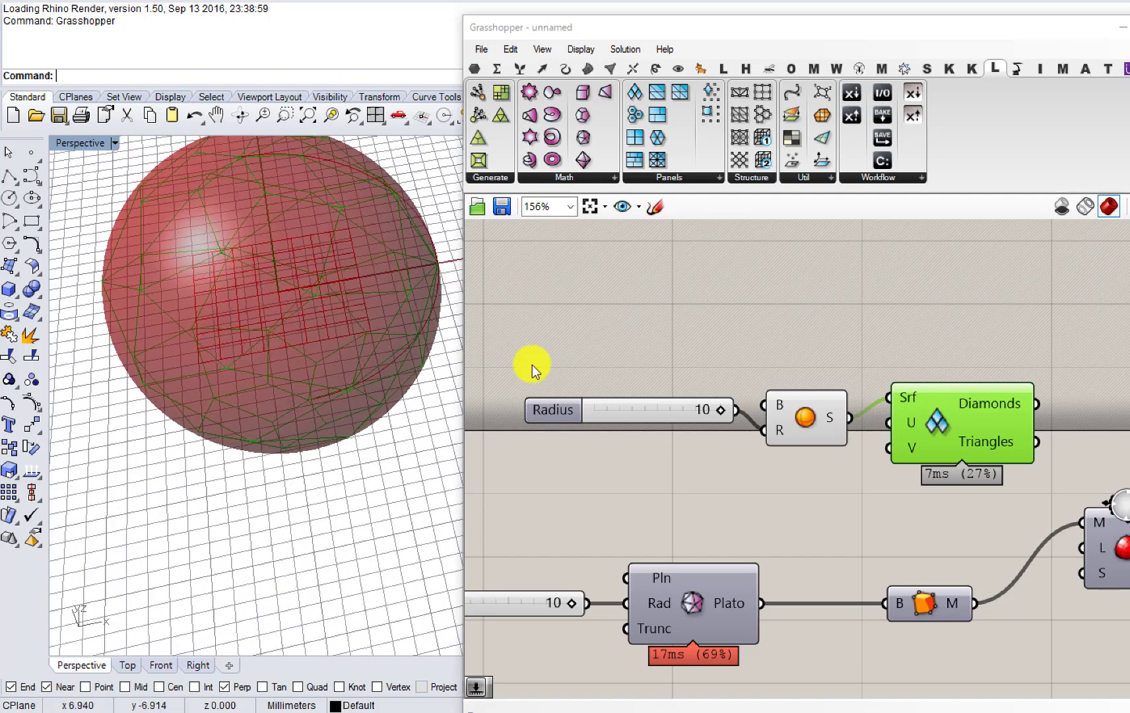
{"action": "left_click", "coordinate": [967, 426]}
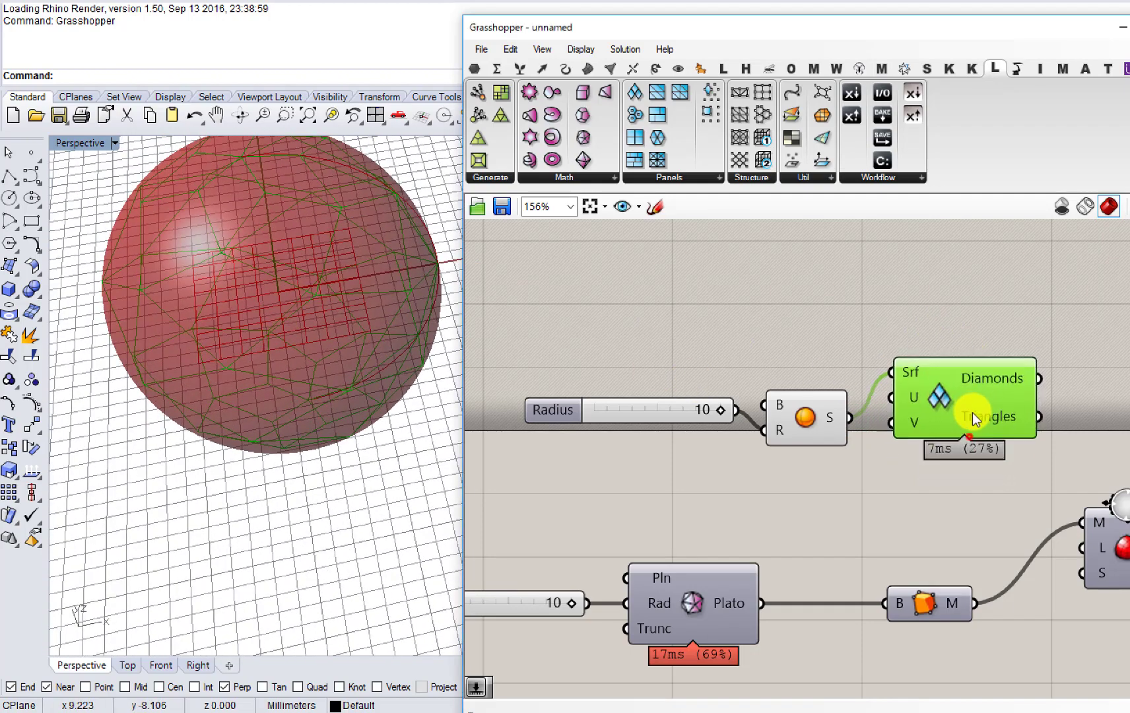
{"action": "key", "text": "Delete"}
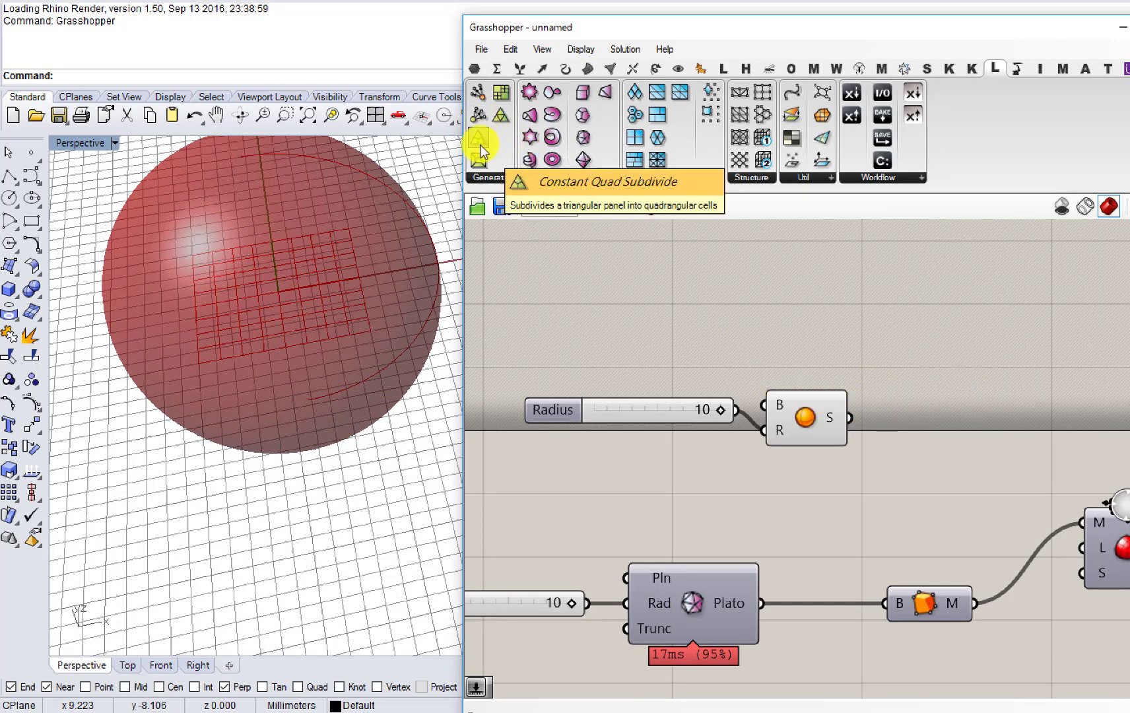
Step: Add a LunchBox Constant Quad Subdivide component and move the sphere with its radius slider out of the way
{"action": "left_click_drag", "start_coordinate": [481, 145], "coordinate": [996, 391]}
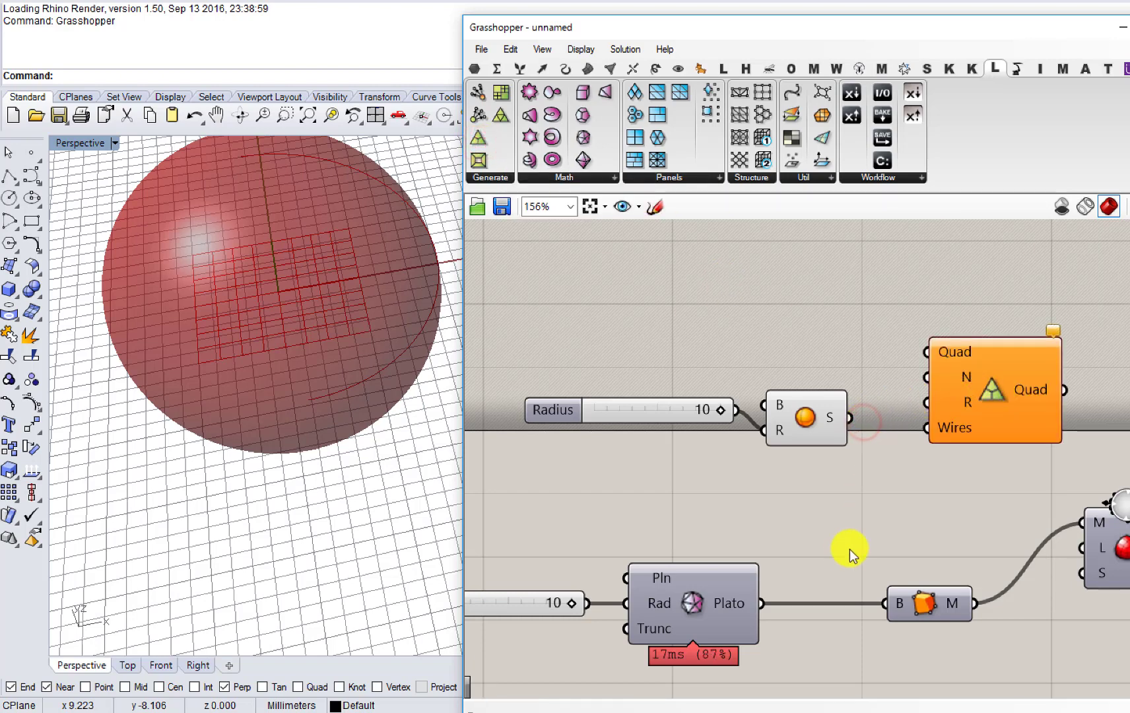
{"action": "left_click_drag", "start_coordinate": [824, 517], "coordinate": [710, 415]}
{"action": "left_click_drag", "start_coordinate": [816, 429], "coordinate": [757, 327]}
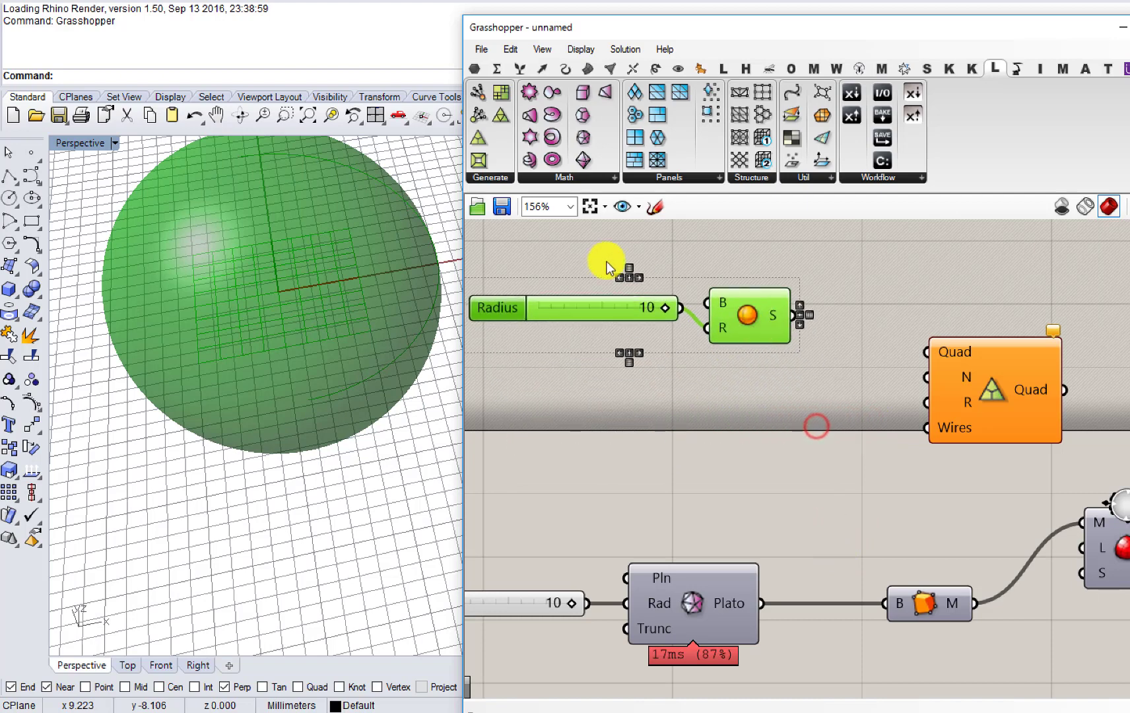
Step: Try feeding the icosahedron into a LunchBox triangle subdivision component, and delete it together with the Constant Quad Subdivide component
{"action": "left_click", "coordinate": [500, 115]}
{"action": "left_click_drag", "start_coordinate": [501, 121], "coordinate": [812, 473]}
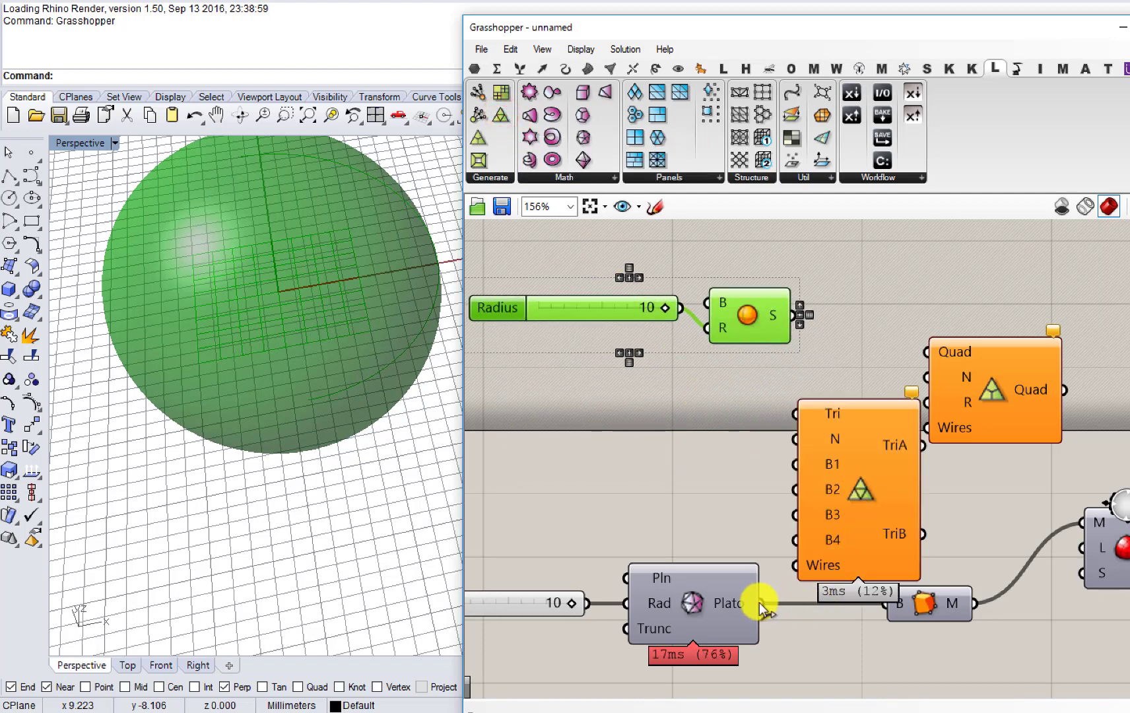
{"action": "left_click_drag", "start_coordinate": [759, 602], "coordinate": [796, 415]}
{"action": "left_click_drag", "start_coordinate": [859, 497], "coordinate": [856, 460]}
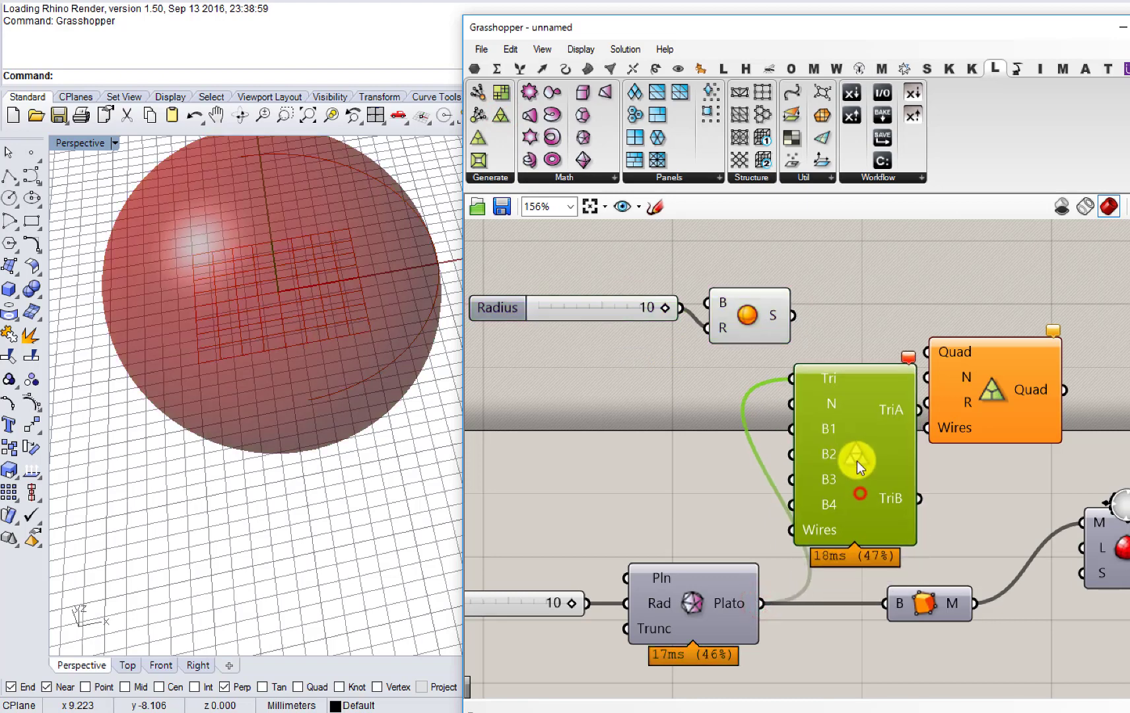
{"action": "key", "text": "Delete"}
{"action": "left_click", "coordinate": [985, 386]}
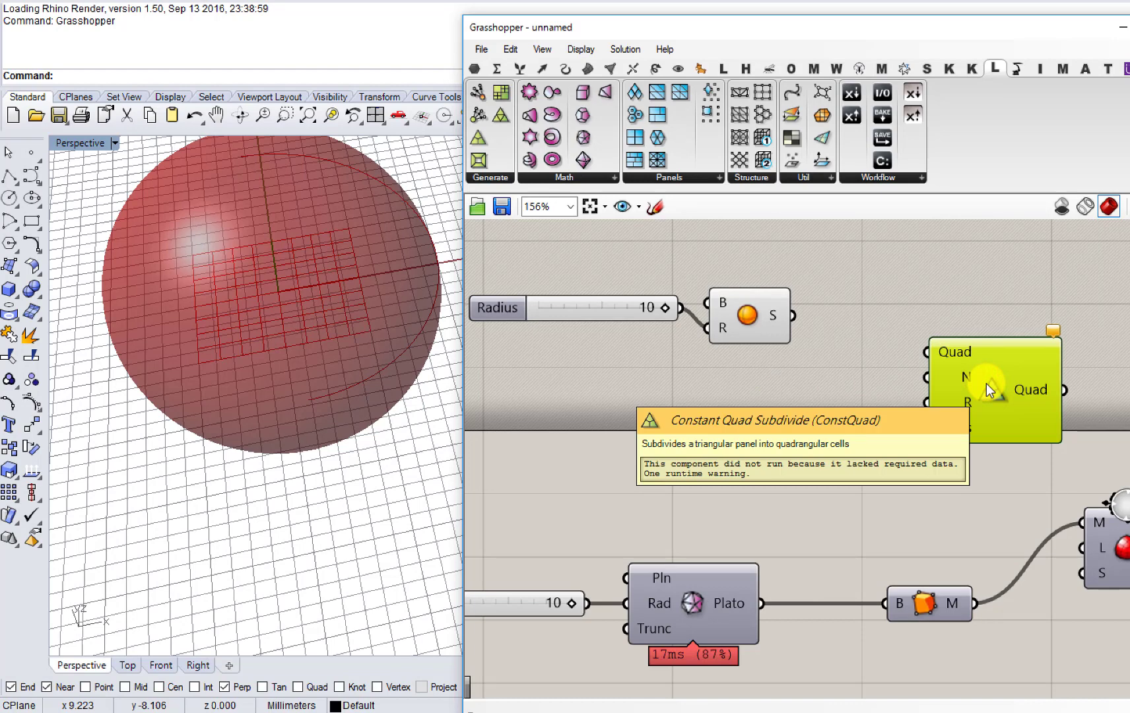
{"action": "key", "text": "Delete"}
Step: Delete the Sphere component together with its radius slider
{"action": "scroll", "coordinate": [896, 396], "scroll_direction": "down", "scroll_amount": 3}
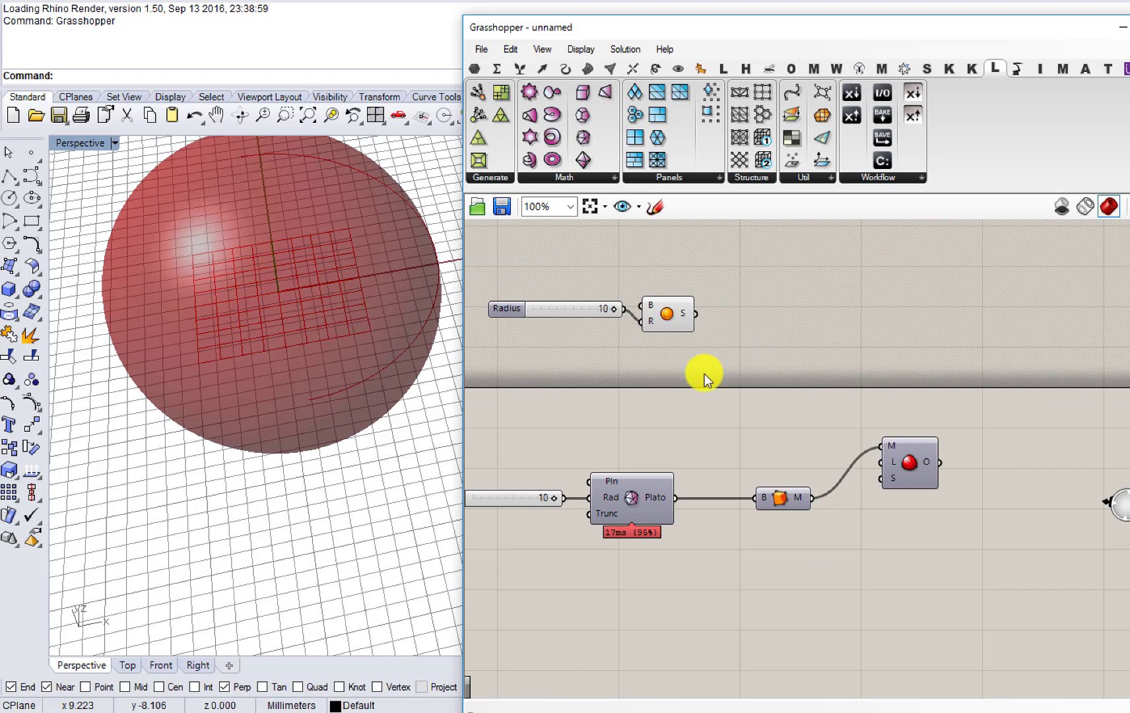
{"action": "left_click_drag", "start_coordinate": [728, 378], "coordinate": [529, 274]}
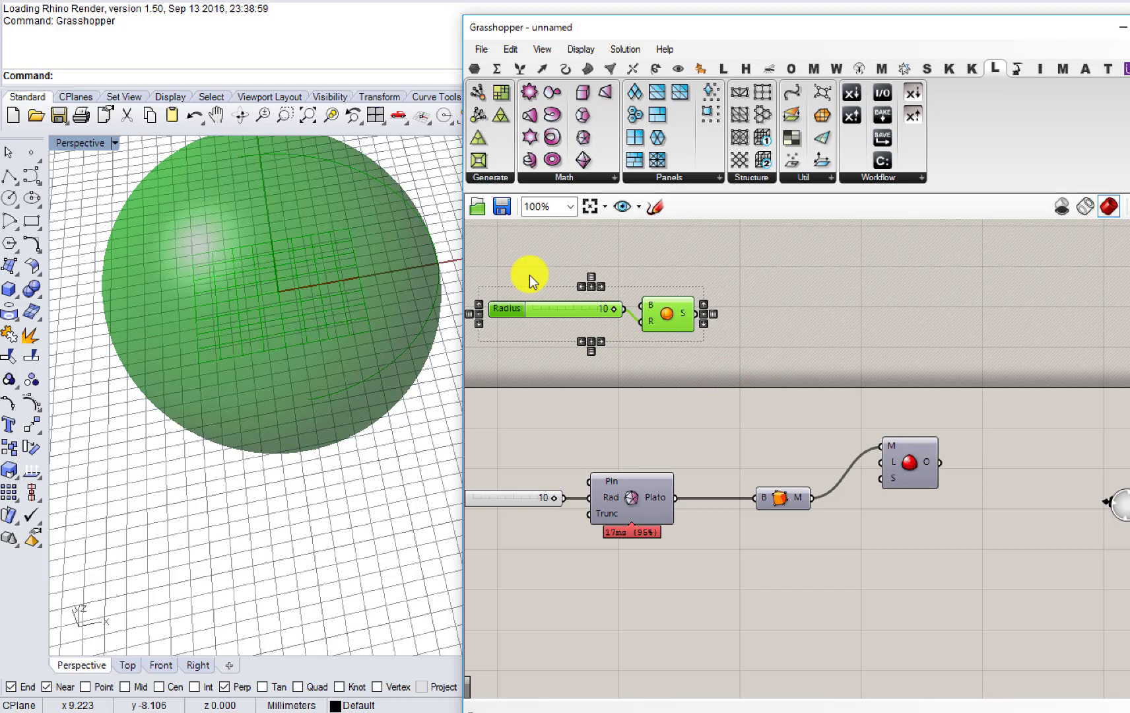
{"action": "key", "text": "Delete"}
{"action": "left_click", "coordinate": [631, 352]}
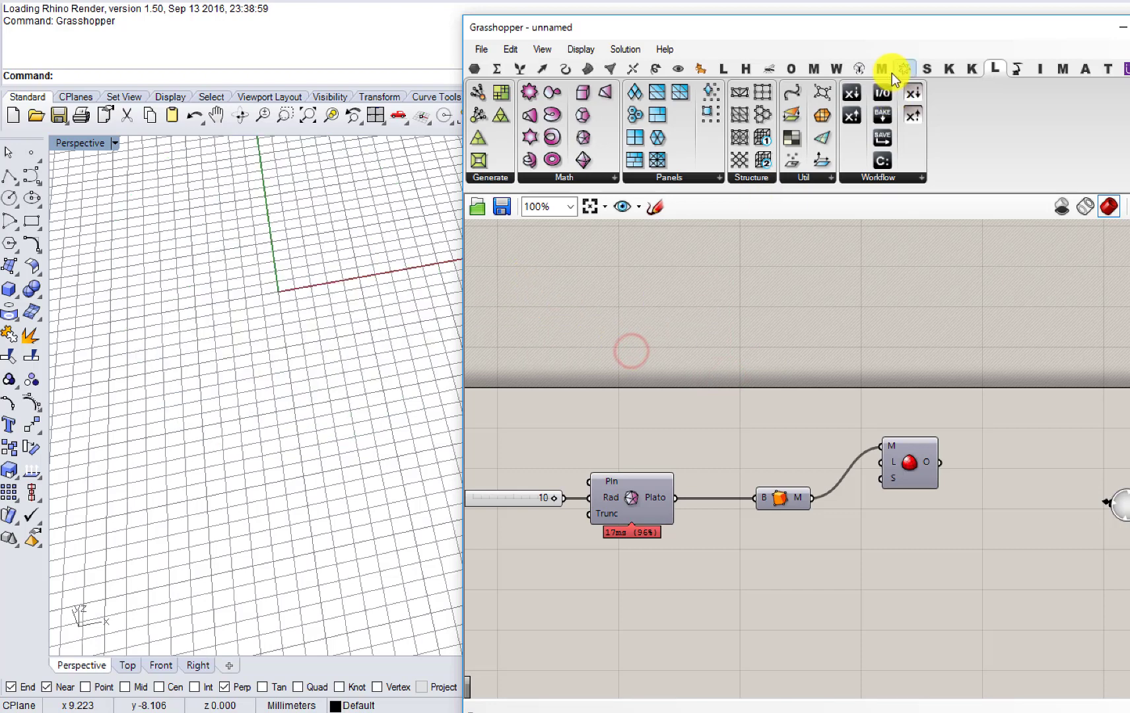
Step: Place Weaverbird's blue triangle subdivision and Loop Subdivision components, and wire the simple mesh output into the Loop Subdivision's mesh input
{"action": "left_click", "coordinate": [837, 69]}
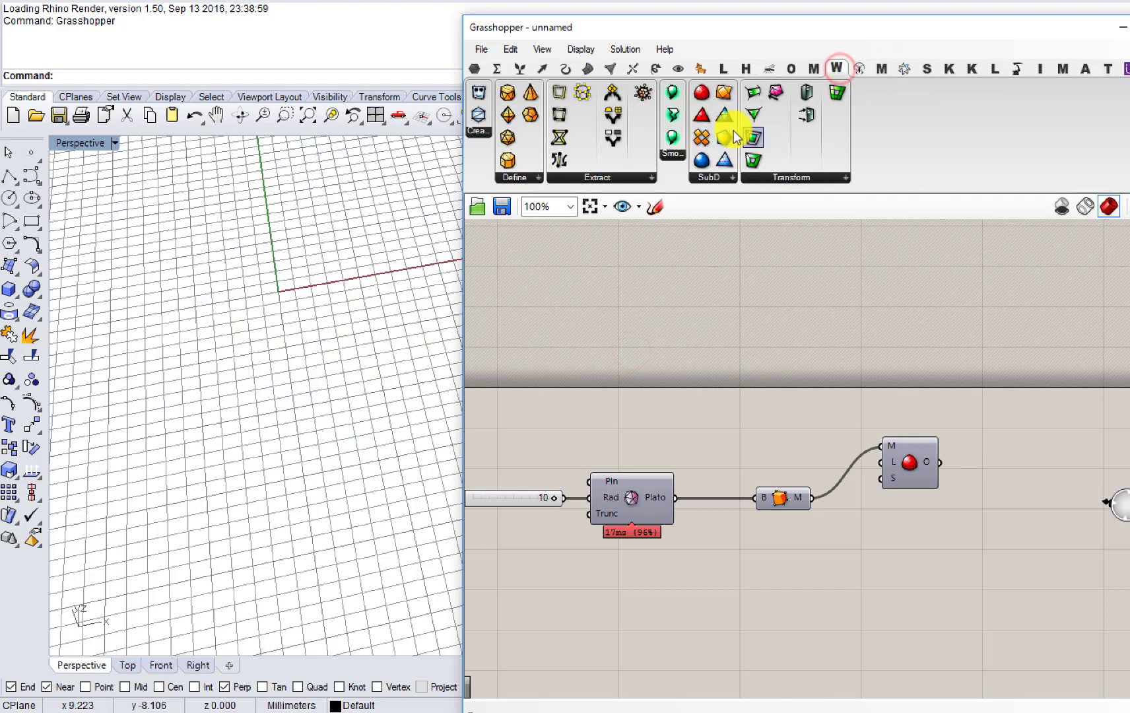
{"action": "left_click_drag", "start_coordinate": [718, 168], "coordinate": [808, 281]}
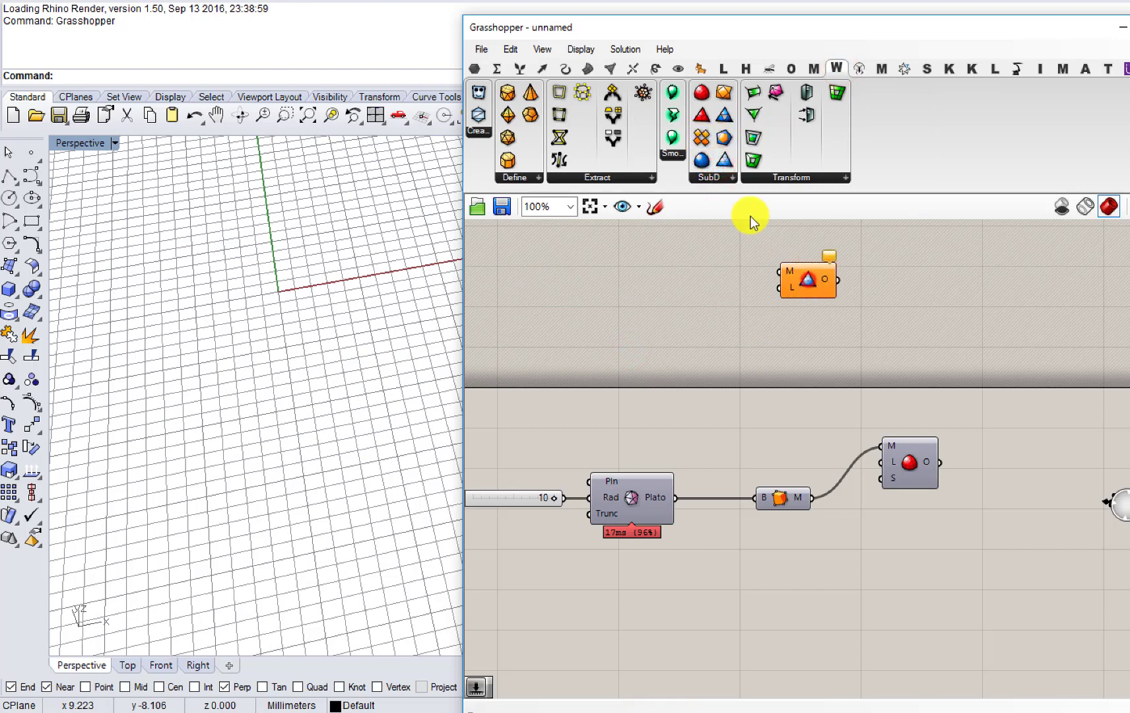
{"action": "left_click_drag", "start_coordinate": [701, 160], "coordinate": [728, 345]}
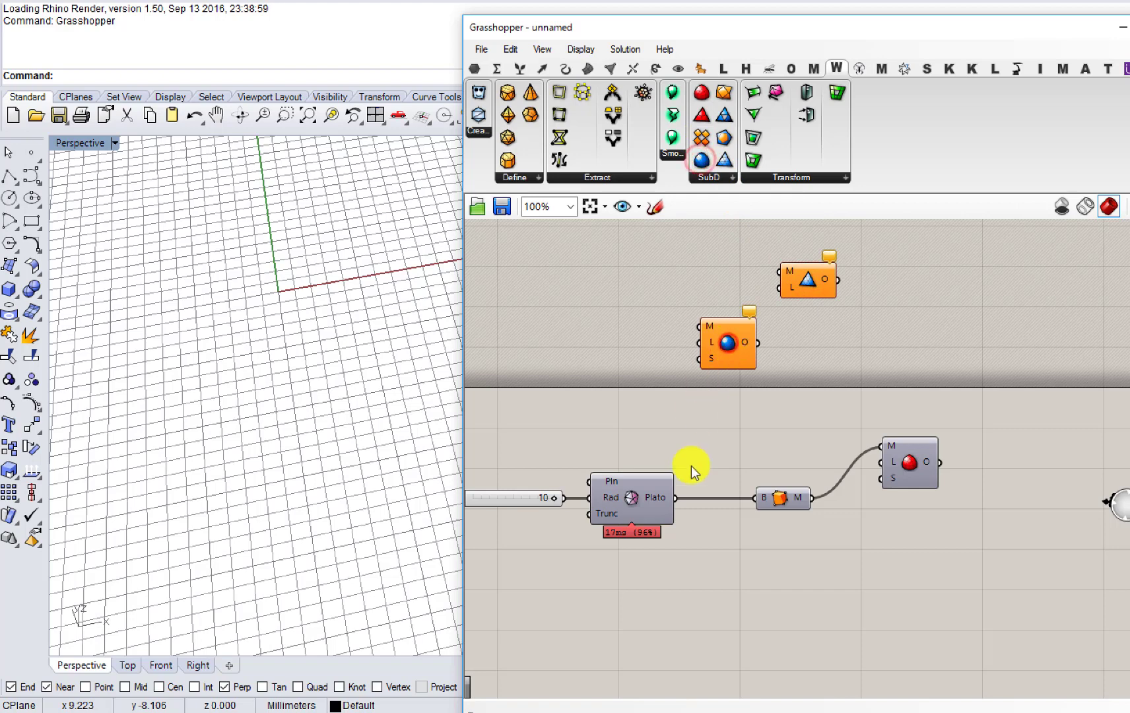
{"action": "left_click_drag", "start_coordinate": [675, 498], "coordinate": [698, 327]}
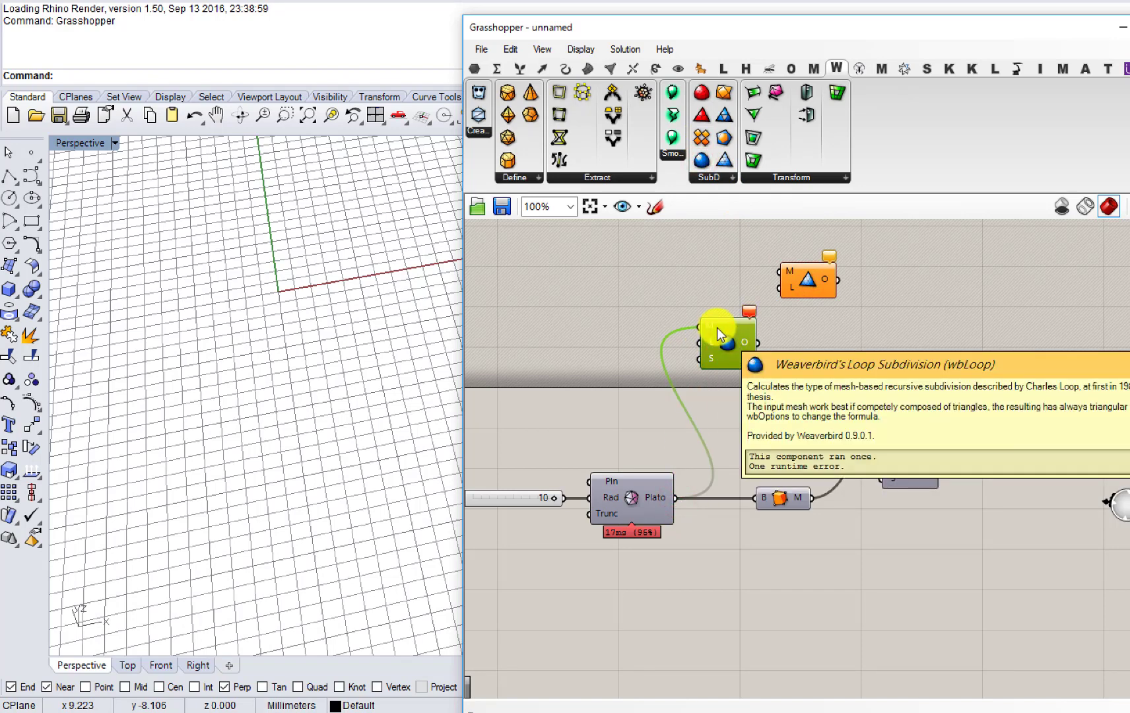
{"action": "left_click_drag", "start_coordinate": [810, 496], "coordinate": [701, 327]}
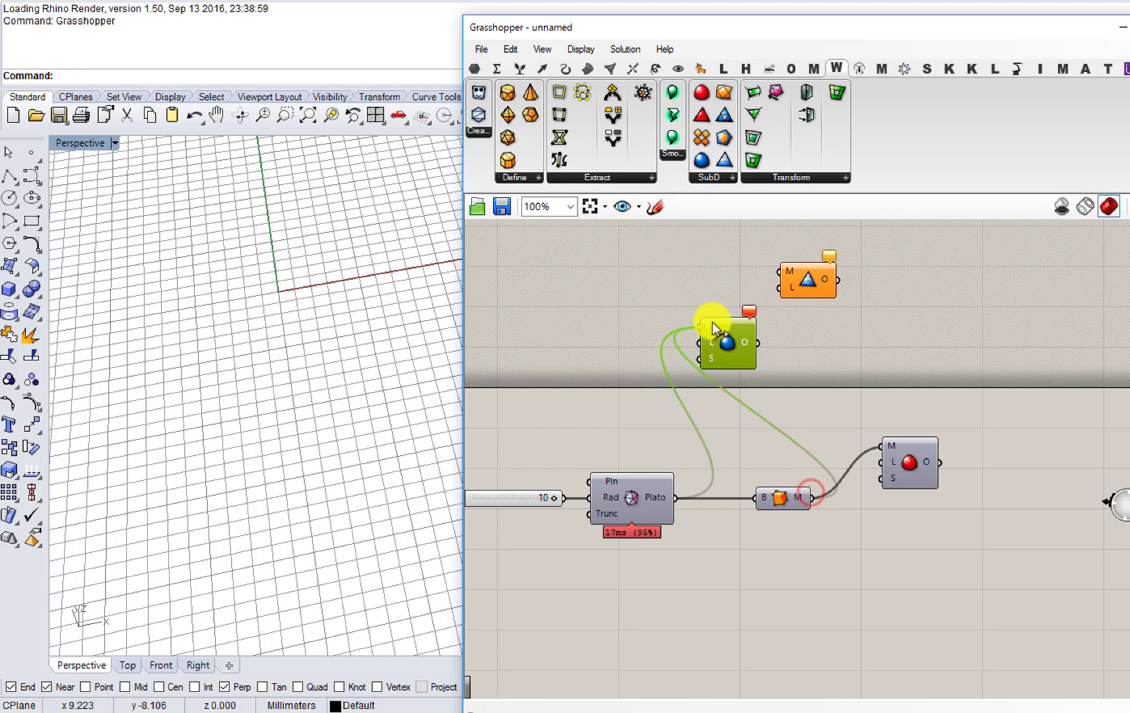
Step: Delete the Catmull-Clark subdivision component and inspect the Loop-subdivided icosahedron from several angles
{"action": "left_click", "coordinate": [913, 460]}
{"action": "key", "text": "Delete"}
{"action": "right_click_drag", "start_coordinate": [402, 301], "coordinate": [392, 350]}
{"action": "scroll", "coordinate": [291, 297], "scroll_direction": "up", "scroll_amount": 2}
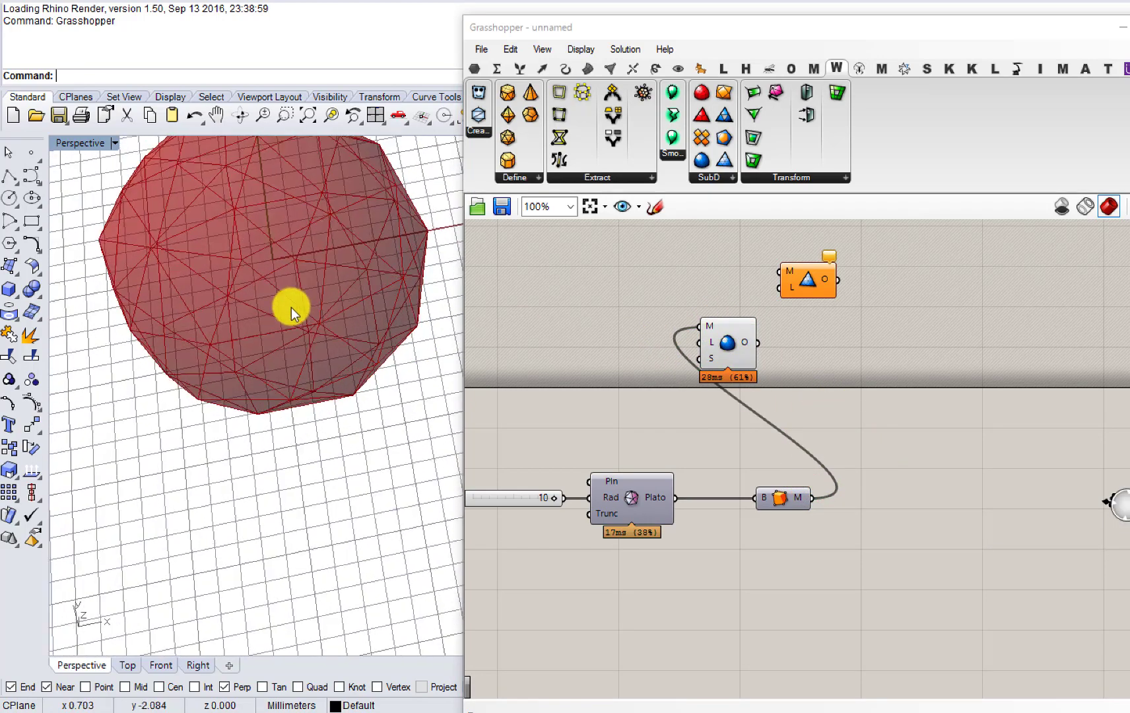
{"action": "right_click_drag", "start_coordinate": [290, 307], "coordinate": [272, 246]}
{"action": "right_click_drag", "start_coordinate": [254, 242], "coordinate": [277, 293]}
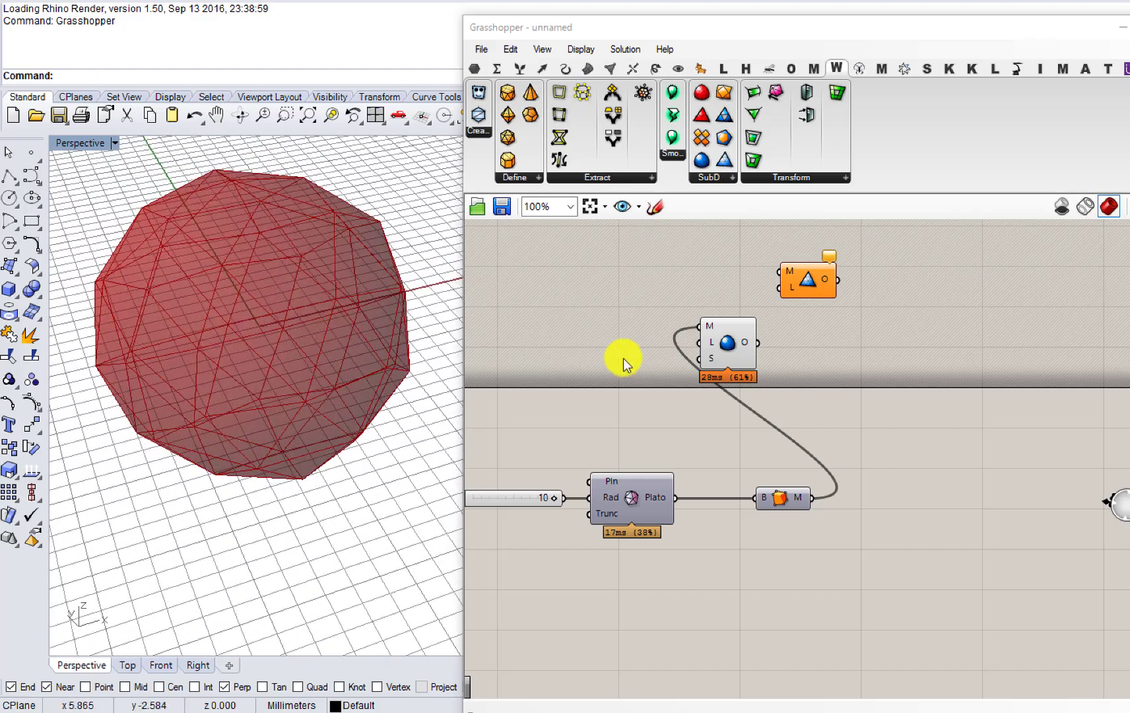
Step: Move the Loop Subdivision component next to the simple mesh component and examine the triangulated mesh up close
{"action": "left_click_drag", "start_coordinate": [729, 343], "coordinate": [865, 436]}
{"action": "left_click", "coordinate": [646, 368]}
{"action": "right_click_drag", "start_coordinate": [390, 320], "coordinate": [272, 316]}
{"action": "scroll", "coordinate": [272, 316], "scroll_direction": "up", "scroll_amount": 3}
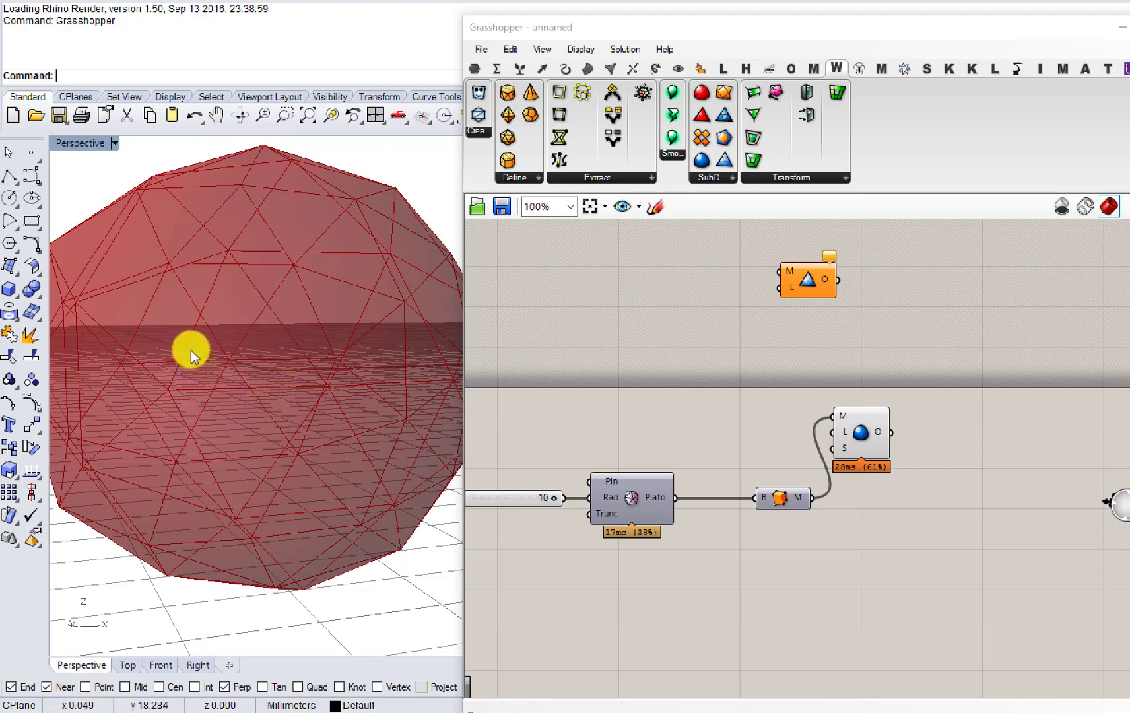
{"action": "mouse_move", "coordinate": [248, 358]}
{"action": "right_mouse_down"}
{"action": "mouse_move", "coordinate": [270, 330]}
{"action": "mouse_move", "coordinate": [259, 350]}
{"action": "right_mouse_up"}
Step: Make room beside the Loop Subdivision component and connect a number slider set to 2 to its level input
{"action": "scroll", "coordinate": [710, 409], "scroll_direction": "up", "scroll_amount": 3}
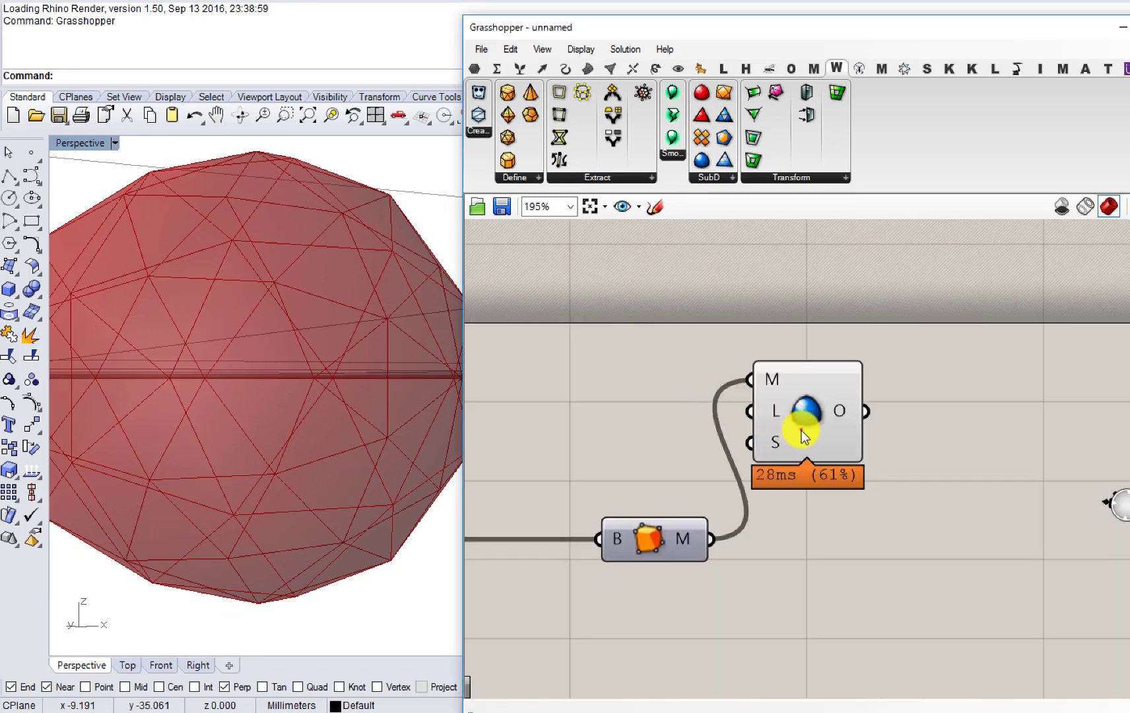
{"action": "left_click", "coordinate": [800, 429]}
{"action": "double_click", "coordinate": [668, 389]}
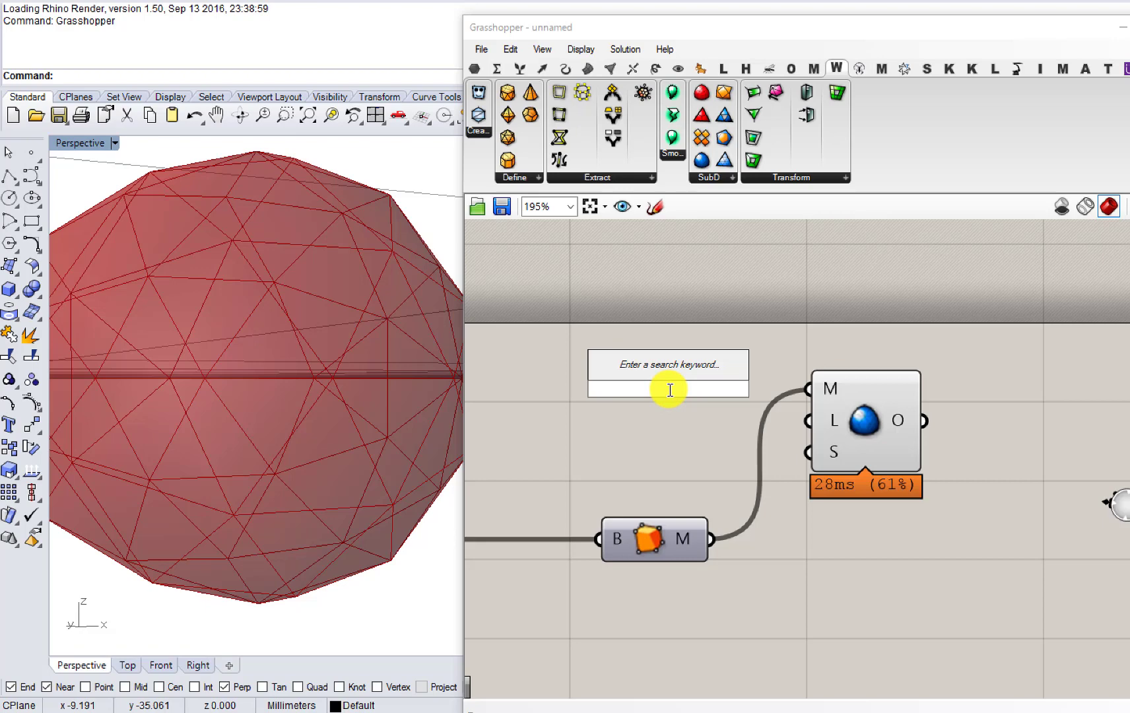
{"action": "type", "text": "slider"}
{"action": "key", "text": "Return"}
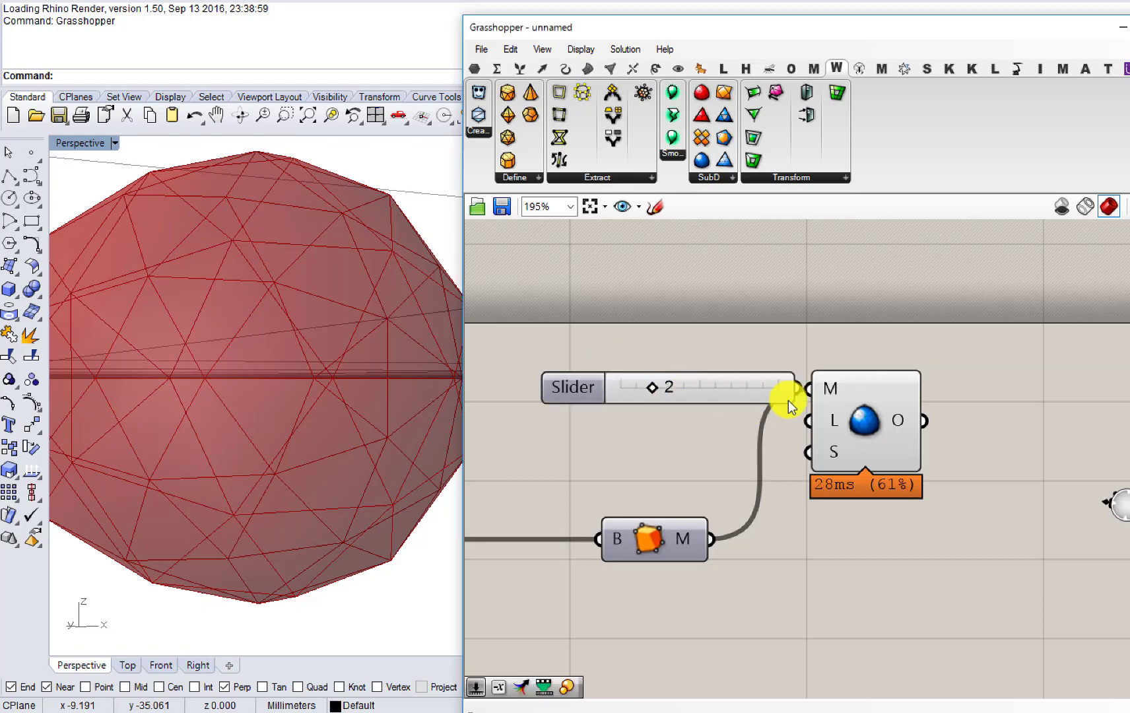
{"action": "left_click_drag", "start_coordinate": [788, 400], "coordinate": [808, 420]}
{"action": "left_click", "coordinate": [846, 429]}
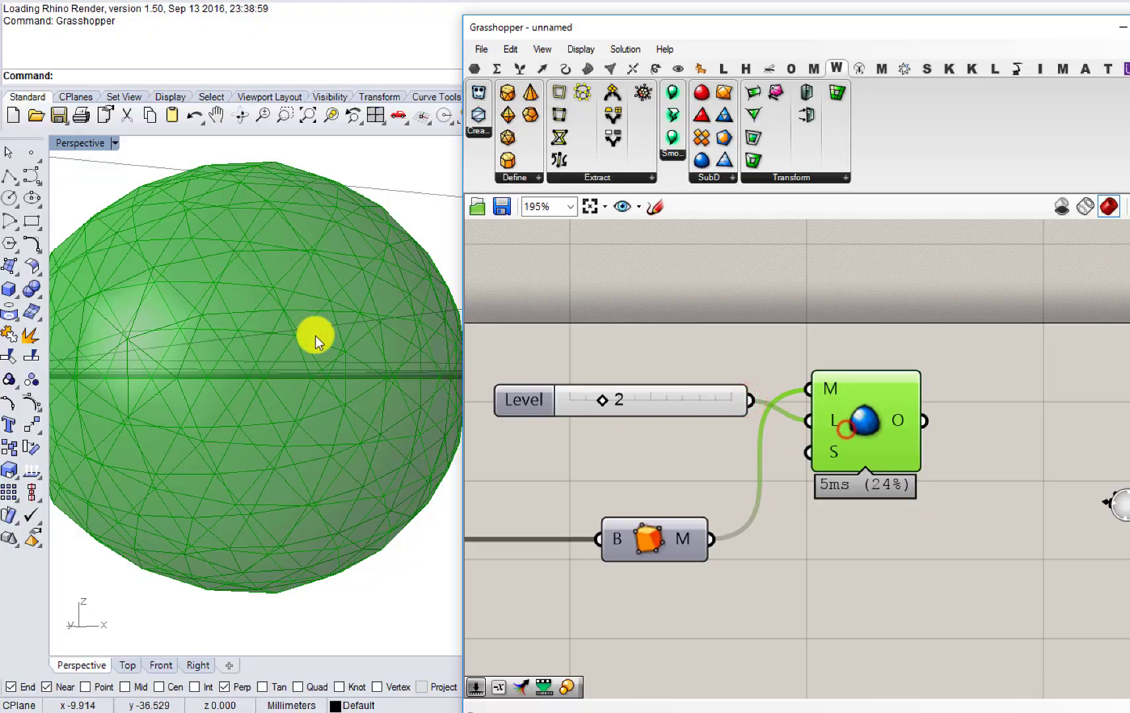
{"action": "right_click_drag", "start_coordinate": [315, 335], "coordinate": [310, 369]}
Step: Set the Loop Subdivision's level slider to 1 and clear the selection
{"action": "left_click_drag", "start_coordinate": [603, 404], "coordinate": [594, 407]}
{"action": "left_click", "coordinate": [670, 440]}
{"action": "scroll", "coordinate": [679, 482], "scroll_direction": "down", "scroll_amount": 1}
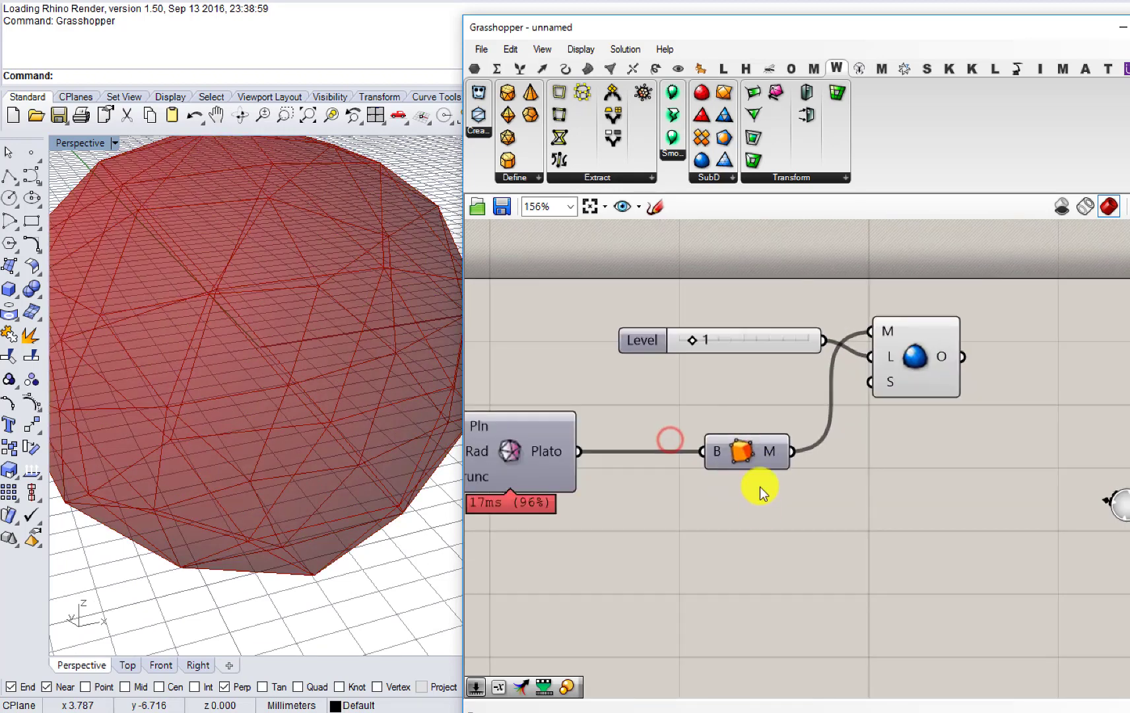
{"action": "left_click_drag", "start_coordinate": [761, 506], "coordinate": [572, 333]}
{"action": "right_click_drag", "start_coordinate": [904, 390], "coordinate": [745, 407]}
{"action": "left_click", "coordinate": [745, 407]}
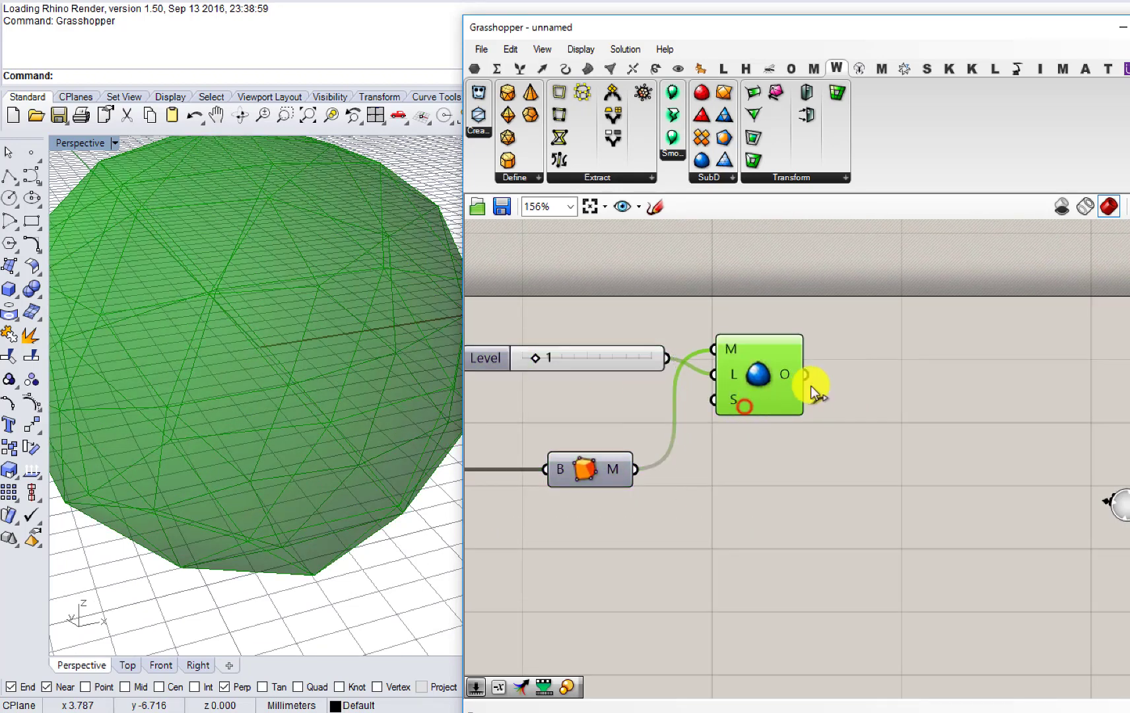
{"action": "right_click_drag", "start_coordinate": [912, 380], "coordinate": [744, 406]}
{"action": "left_click", "coordinate": [745, 406]}
{"action": "double_click", "coordinate": [771, 401]}
{"action": "type", "text": "ex"}
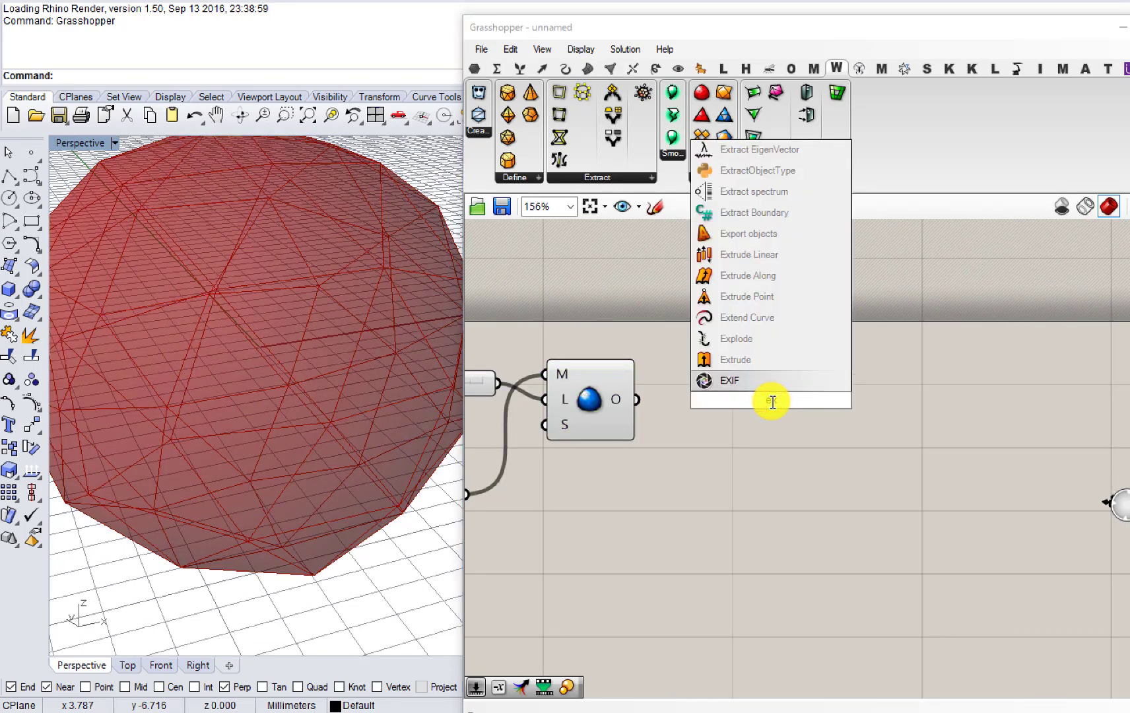
{"action": "type", "text": "plopde"}
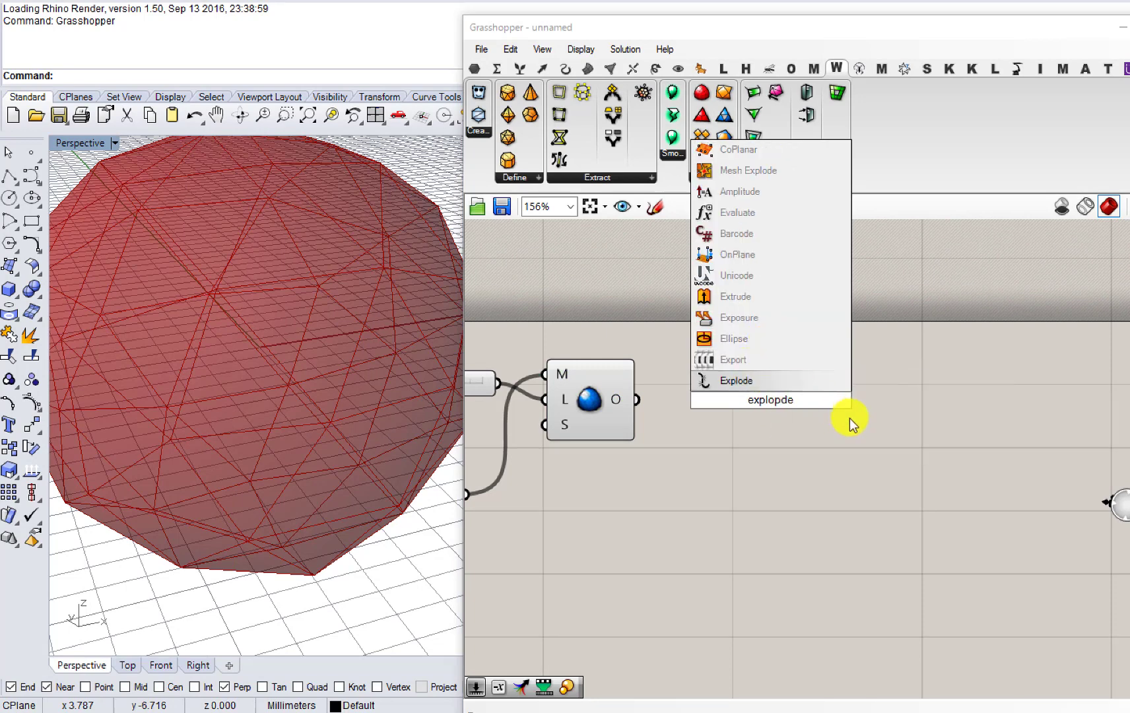
{"action": "type", "text": " mes"}
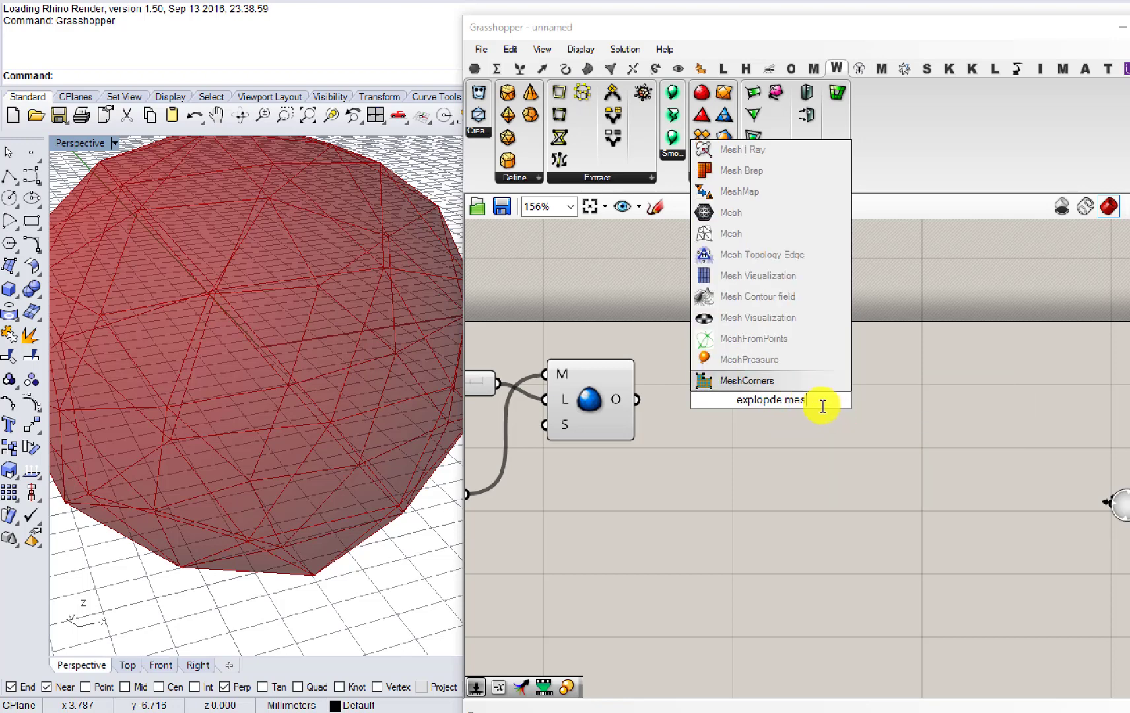
{"action": "type", "text": "h"}
{"action": "left_click", "coordinate": [770, 445]}
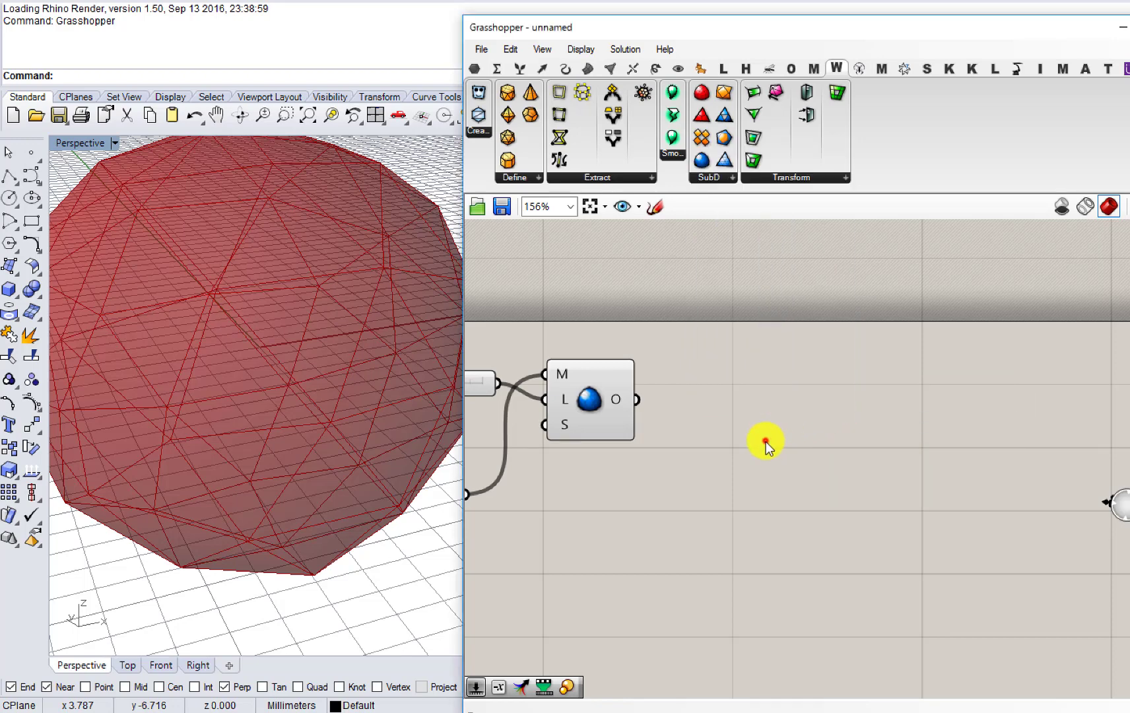
Step: Add a Mesh Explode component beside the Loop Subdivision and feed it the subdivided mesh
{"action": "double_click", "coordinate": [766, 441]}
{"action": "type", "text": "mesh explode"}
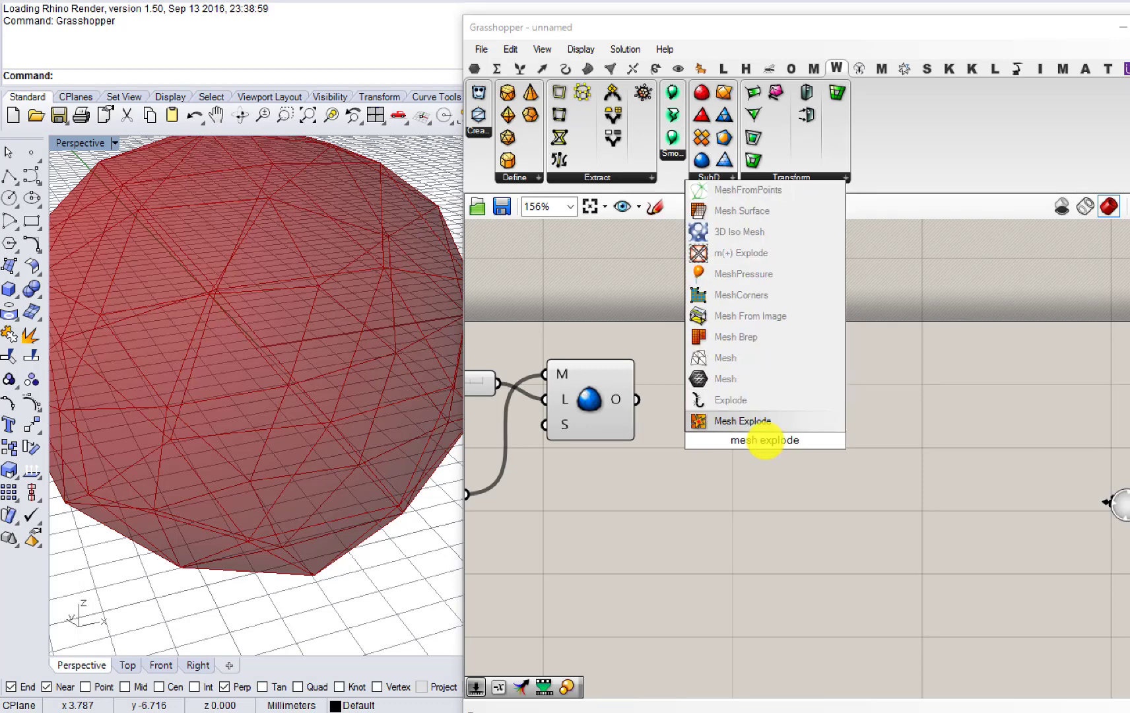
{"action": "left_click", "coordinate": [746, 417]}
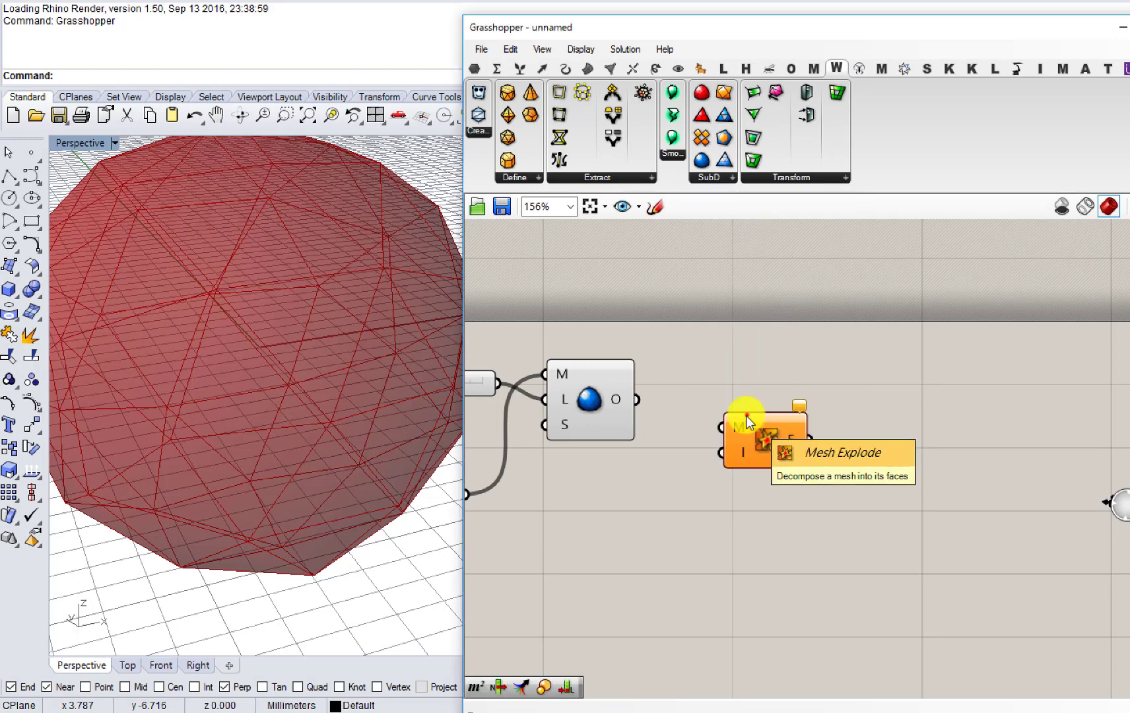
{"action": "left_click_drag", "start_coordinate": [693, 421], "coordinate": [723, 427]}
{"action": "left_click_drag", "start_coordinate": [759, 431], "coordinate": [716, 390]}
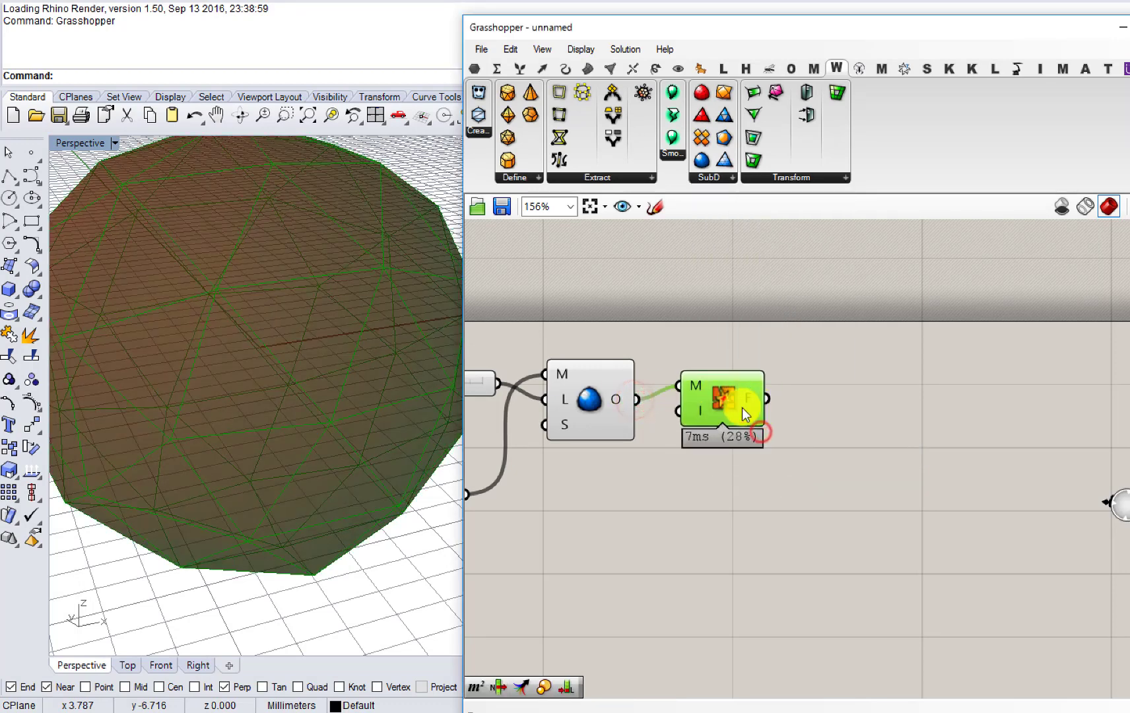
Step: Add a Mesh Edges component after Mesh Explode and connect the exploded faces to its mesh input
{"action": "right_click_drag", "start_coordinate": [773, 412], "coordinate": [652, 420]}
{"action": "double_click", "coordinate": [734, 410]}
{"action": "type", "text": "edge"}
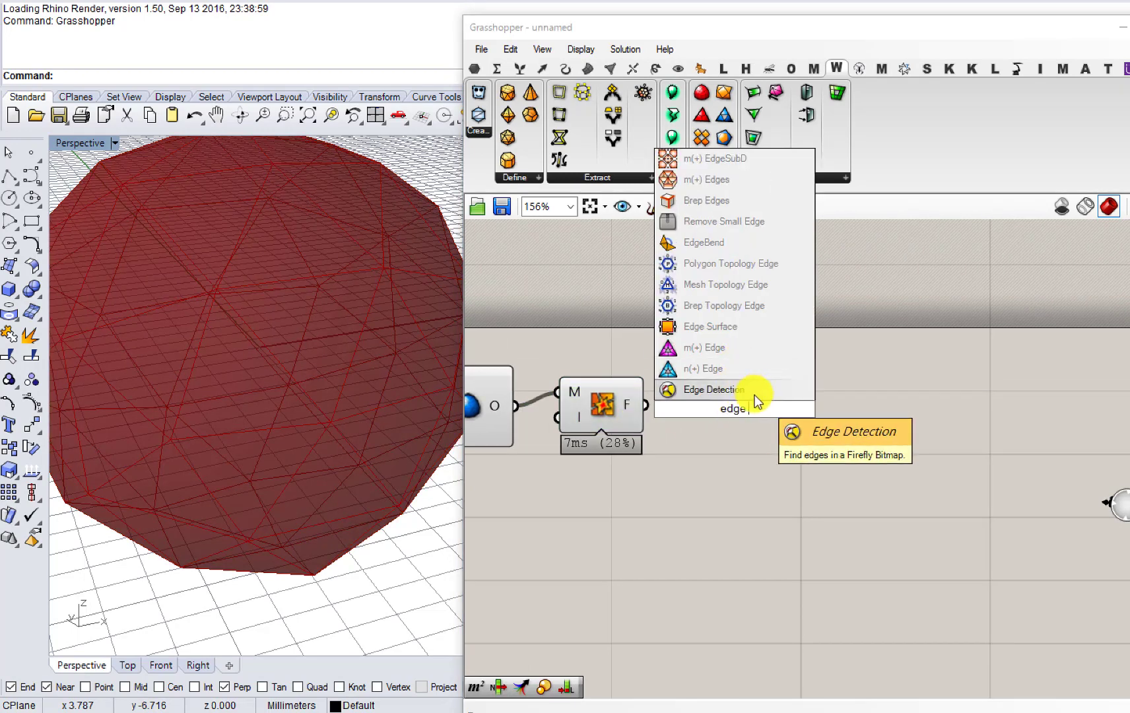
{"action": "type", "text": " mesh"}
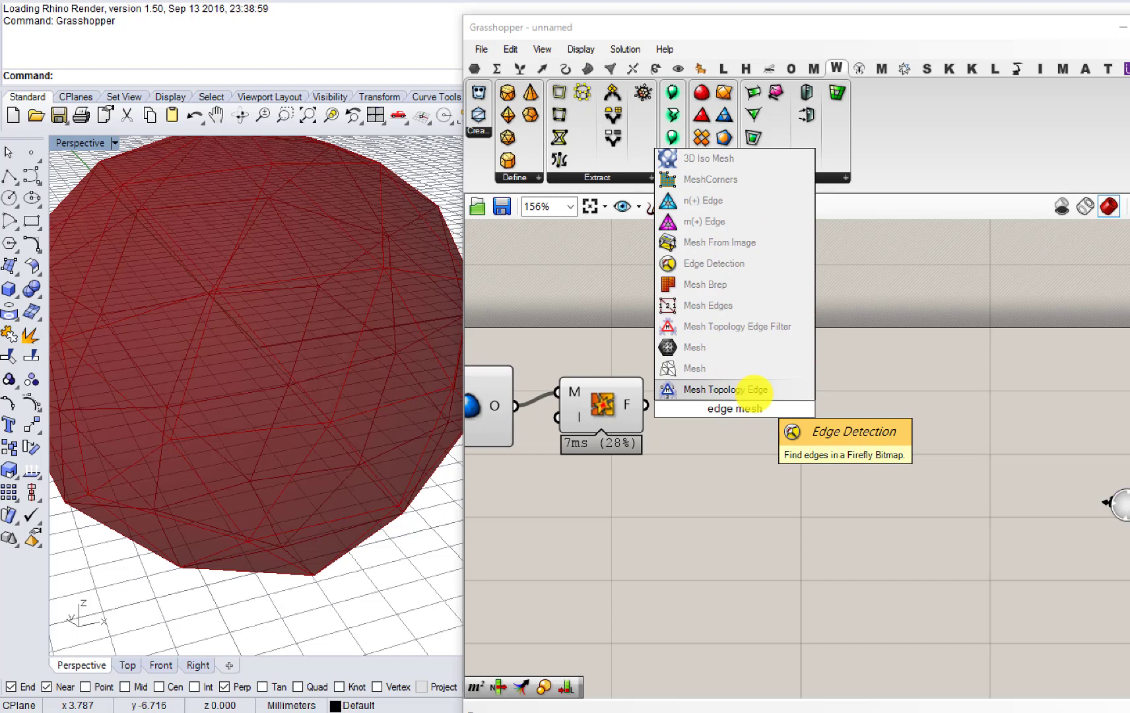
{"action": "left_click", "coordinate": [737, 308]}
{"action": "left_click_drag", "start_coordinate": [662, 407], "coordinate": [686, 408]}
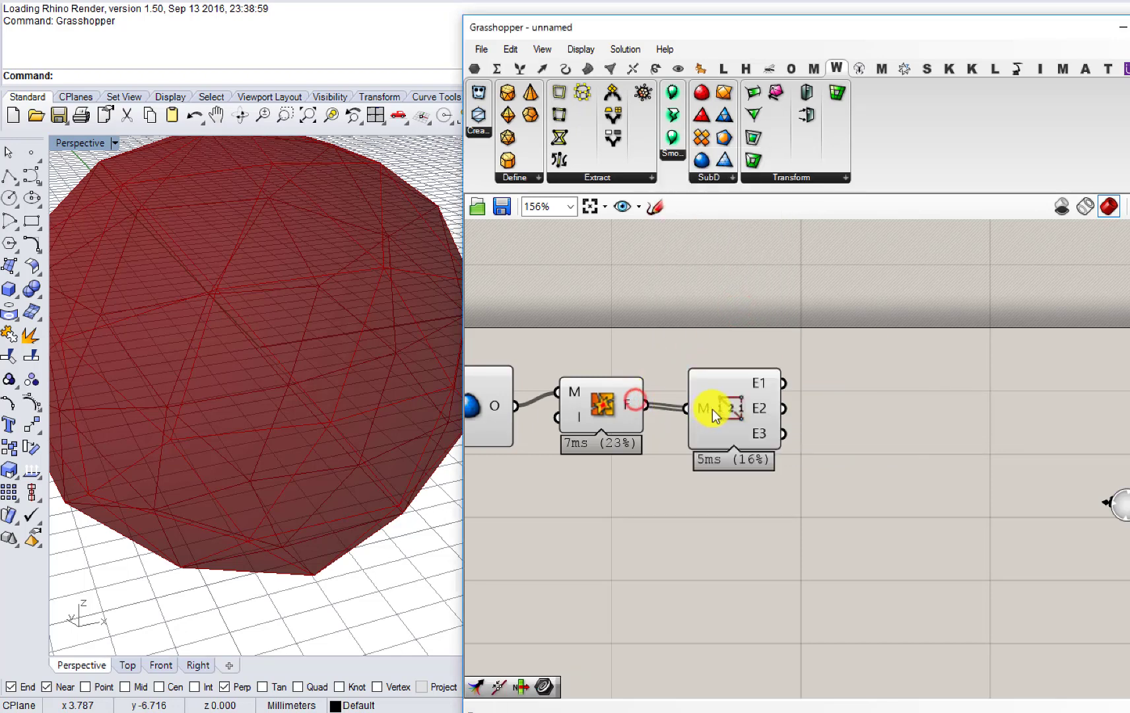
{"action": "left_click", "coordinate": [717, 403]}
Step: Add a Scale component after Mesh Edges, leaving room between the two
{"action": "right_click_drag", "start_coordinate": [716, 406], "coordinate": [529, 418]}
{"action": "double_click", "coordinate": [729, 391]}
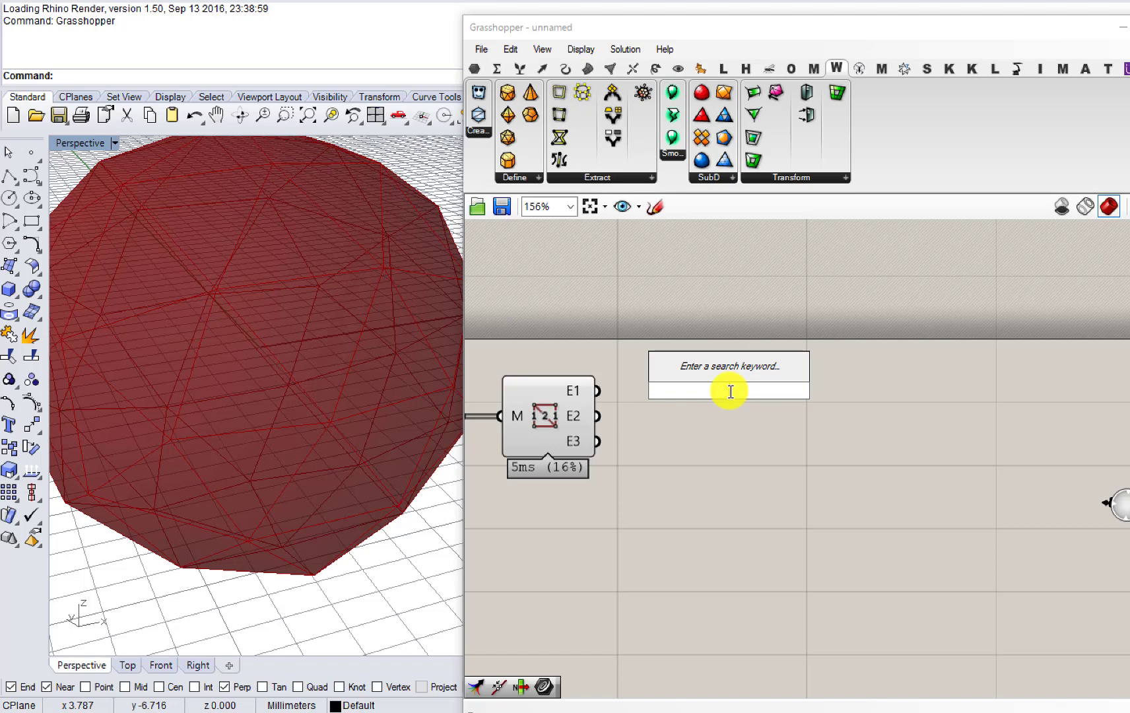
{"action": "type", "text": "scale"}
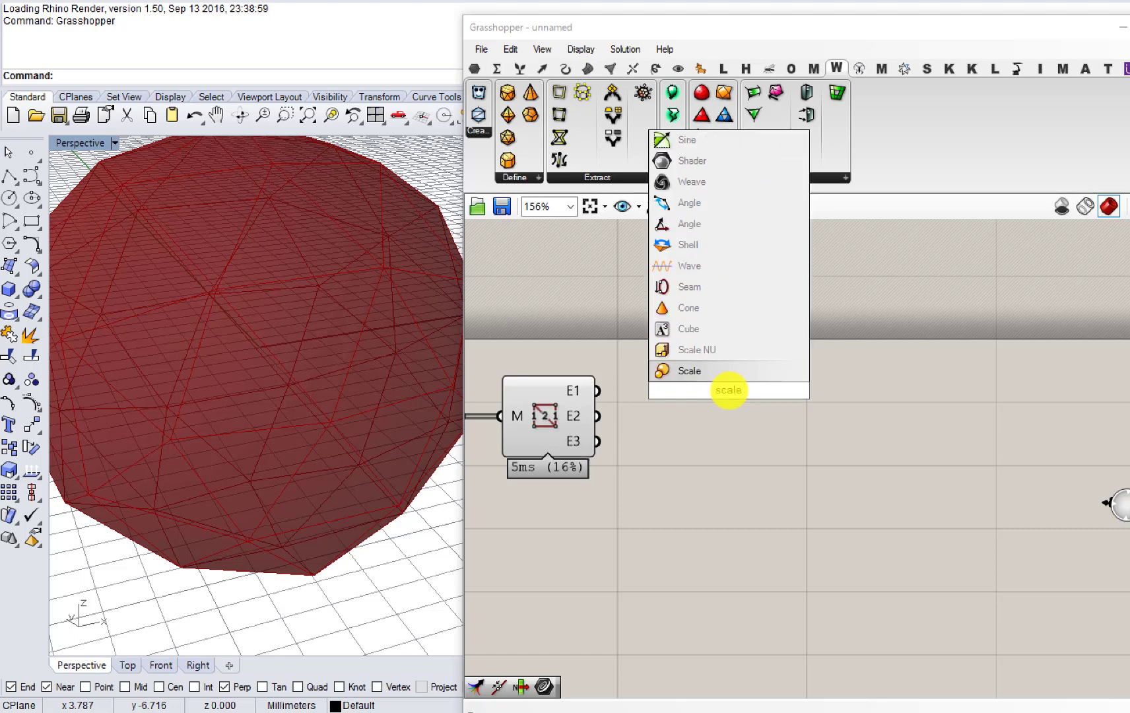
{"action": "left_click", "coordinate": [722, 374]}
{"action": "left_click_drag", "start_coordinate": [747, 398], "coordinate": [827, 441]}
Step: Add a curve midpoint component between Mesh Edges and Scale, fed by the E1 edges
{"action": "double_click", "coordinate": [666, 381]}
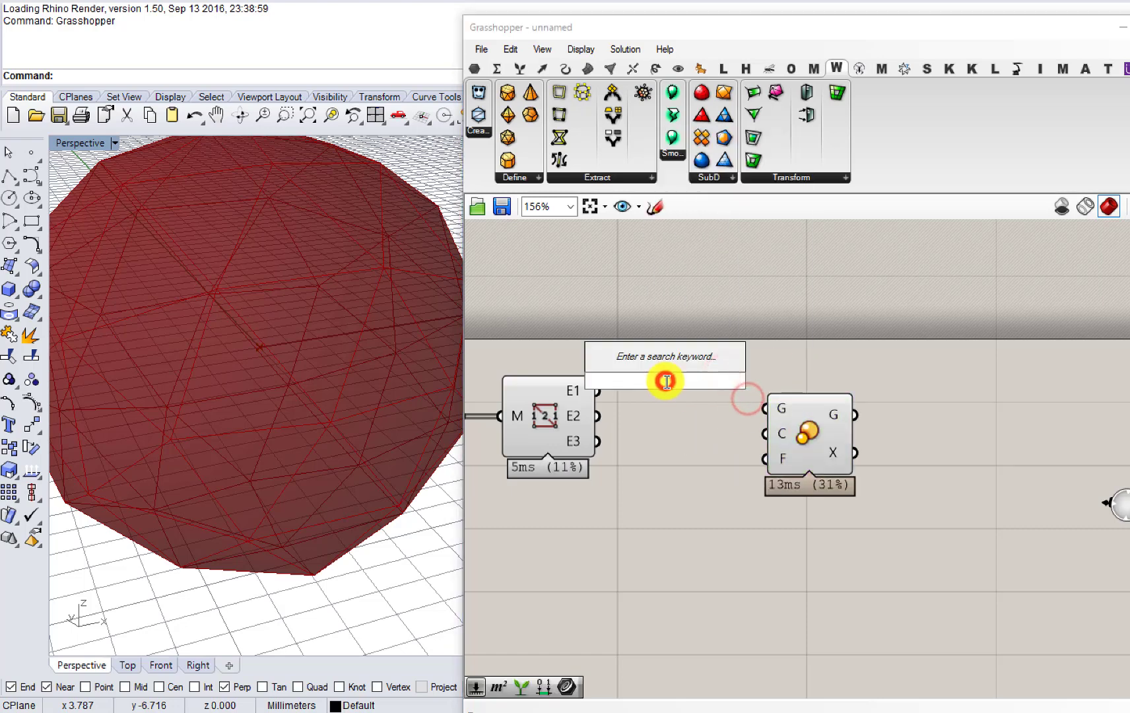
{"action": "type", "text": "mid"}
{"action": "left_click", "coordinate": [638, 362]}
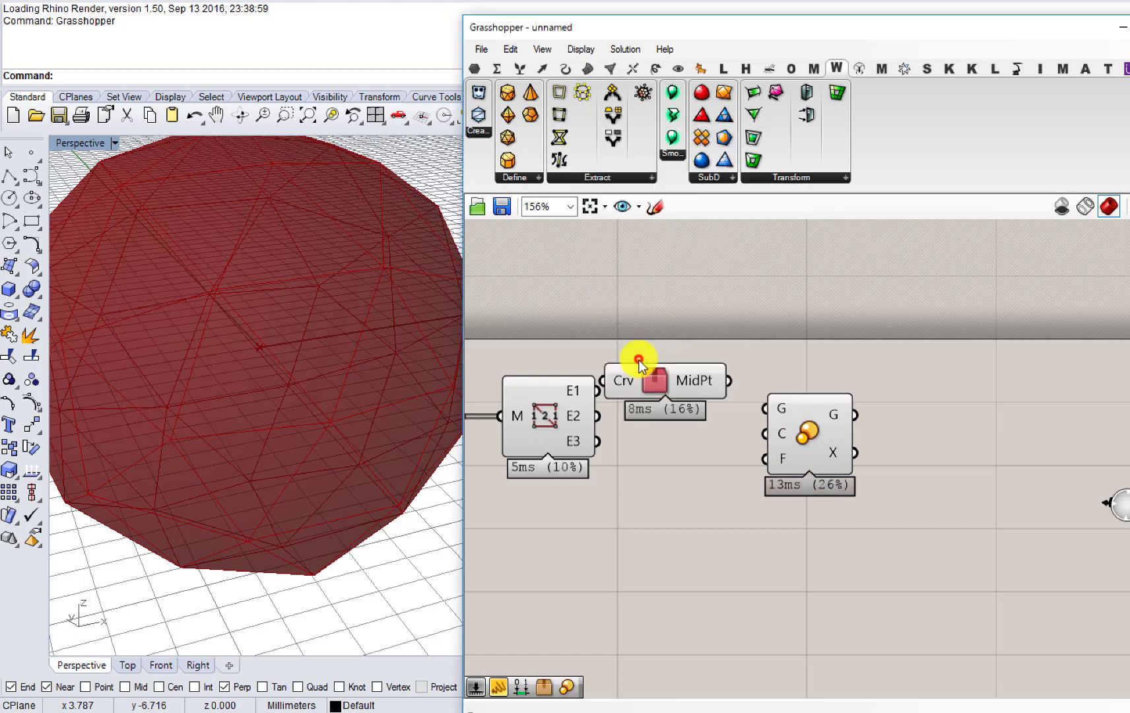
{"action": "left_click_drag", "start_coordinate": [591, 386], "coordinate": [656, 400]}
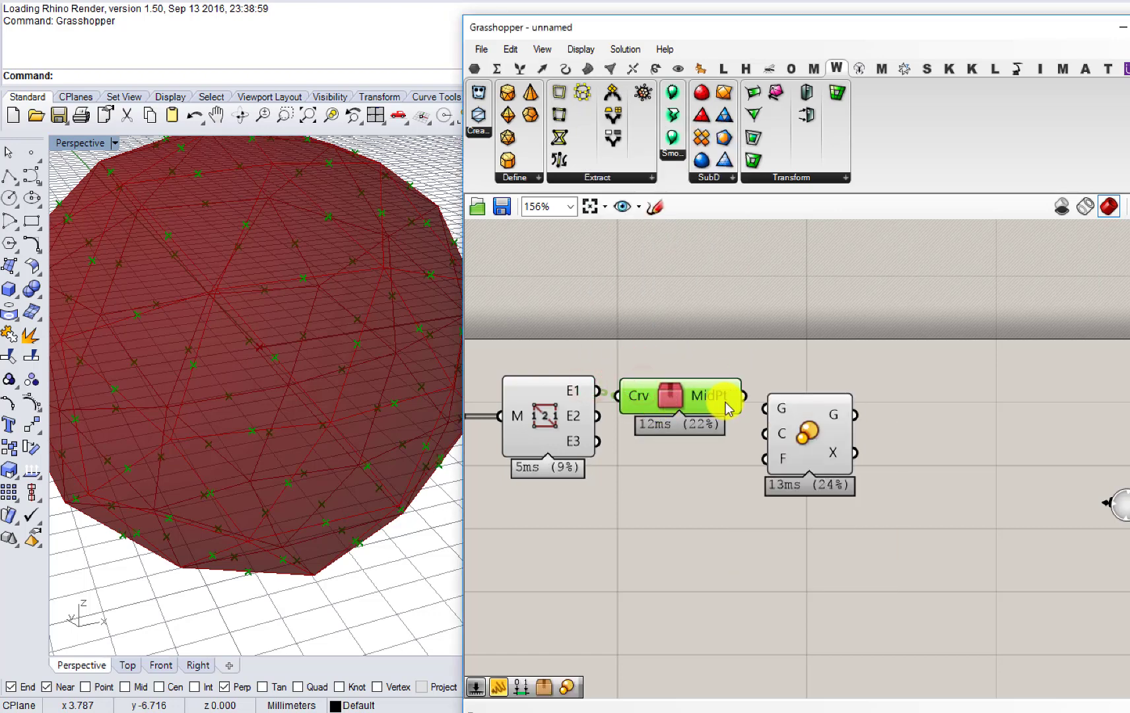
Step: Connect the midpoints to Scale's center input and the E1 edges to its geometry input, with Scale placed above the midpoint component
{"action": "left_click_drag", "start_coordinate": [760, 438], "coordinate": [764, 434]}
{"action": "left_click_drag", "start_coordinate": [804, 434], "coordinate": [822, 373]}
{"action": "left_click_drag", "start_coordinate": [691, 403], "coordinate": [697, 441]}
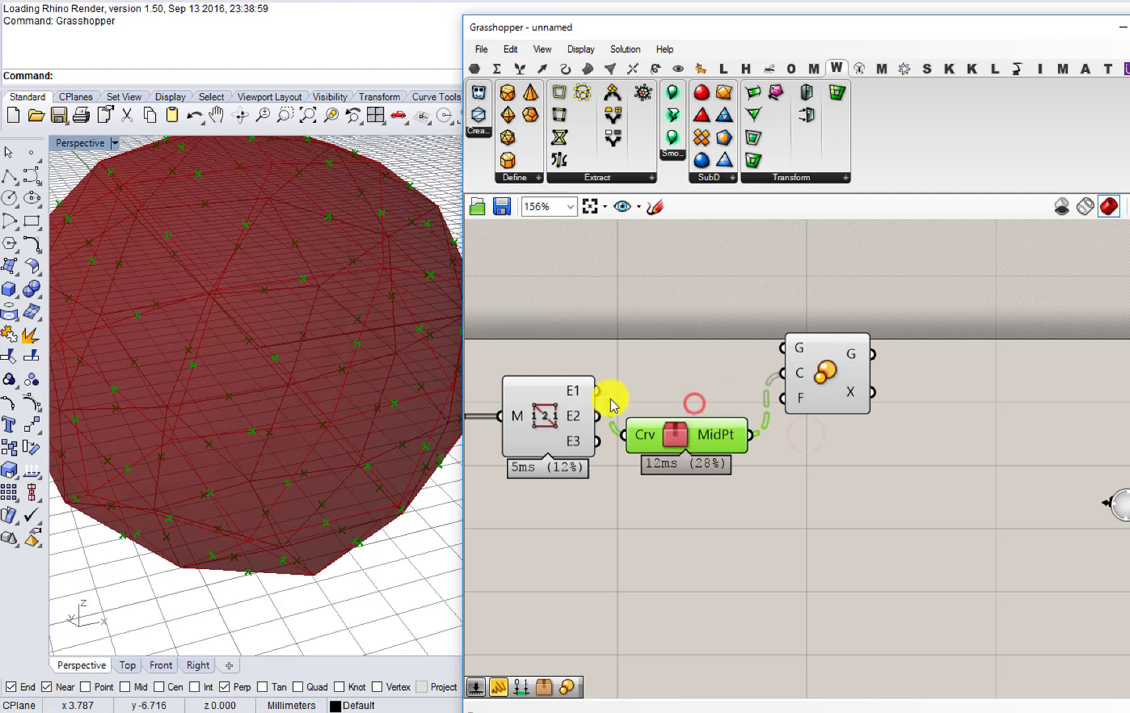
{"action": "left_click_drag", "start_coordinate": [597, 390], "coordinate": [825, 421]}
Step: Turn off the preview of the midpoint component
{"action": "left_click_drag", "start_coordinate": [689, 535], "coordinate": [667, 410]}
{"action": "middle_click", "coordinate": [668, 409]}
{"action": "left_click", "coordinate": [716, 364]}
Step: Inspect the scaled edges in the viewport and apply Simplify to the Scale component's geometry output
{"action": "right_click_drag", "start_coordinate": [742, 391], "coordinate": [646, 393]}
{"action": "left_click", "coordinate": [739, 423]}
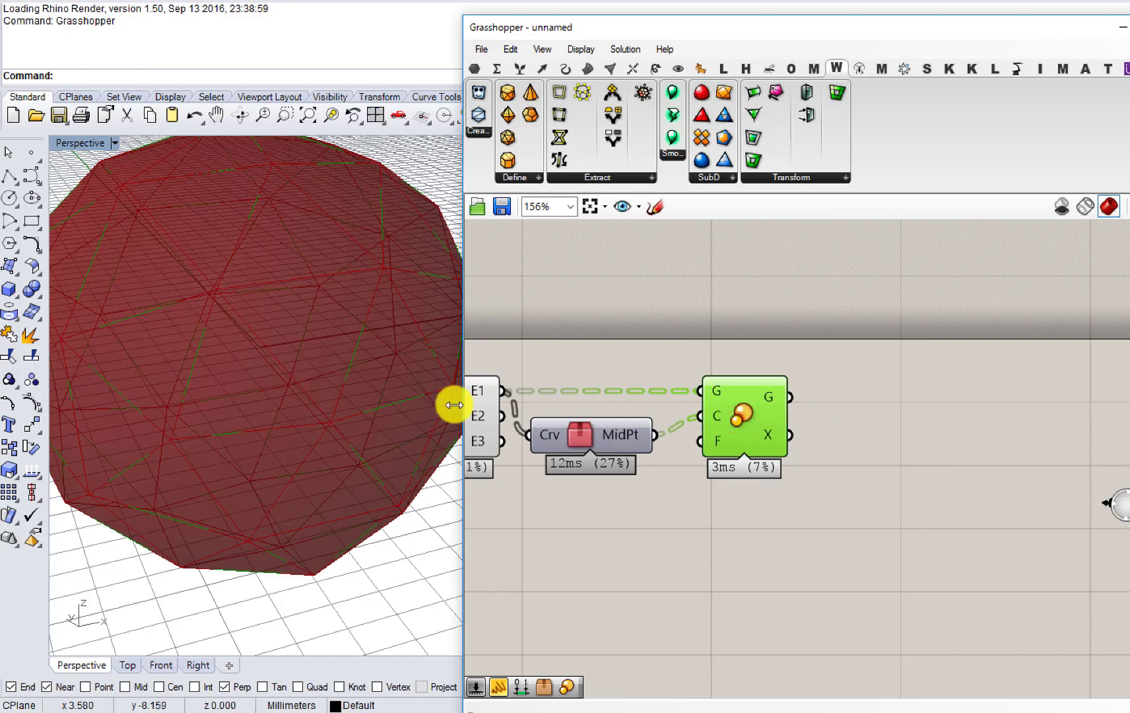
{"action": "mouse_move", "coordinate": [315, 426]}
{"action": "right_mouse_down"}
{"action": "mouse_move", "coordinate": [315, 389]}
{"action": "mouse_move", "coordinate": [315, 408]}
{"action": "right_mouse_up"}
{"action": "right_click_drag", "start_coordinate": [767, 399], "coordinate": [692, 409]}
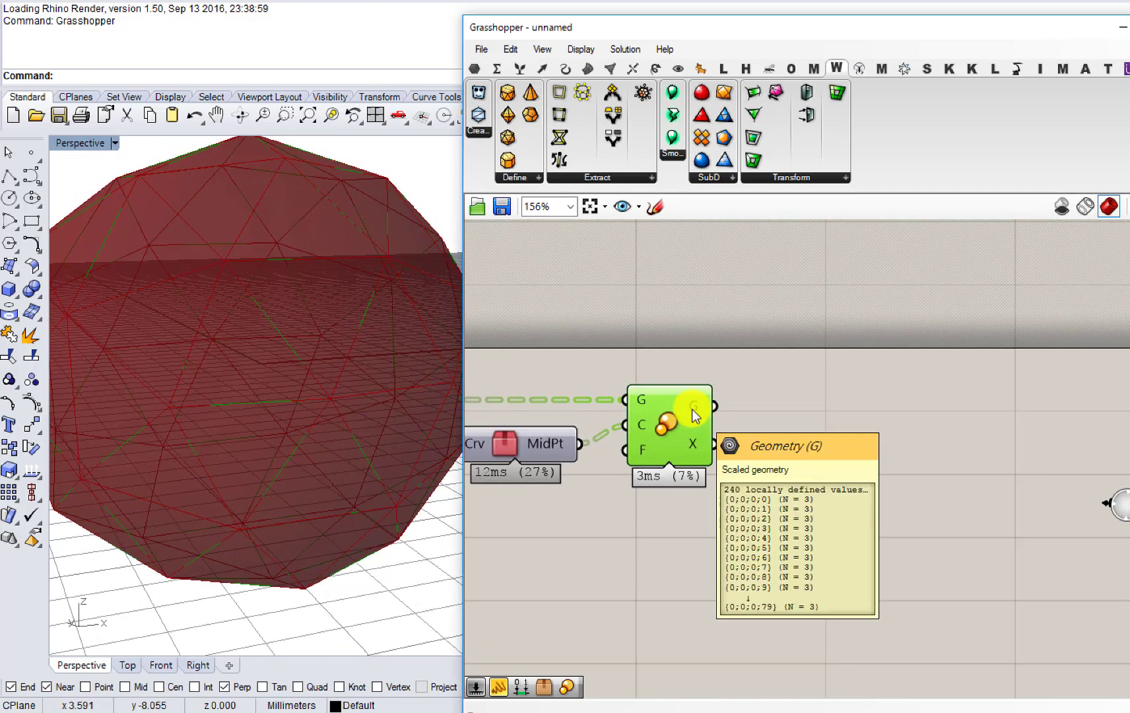
{"action": "right_click", "coordinate": [692, 410]}
{"action": "left_click", "coordinate": [728, 520]}
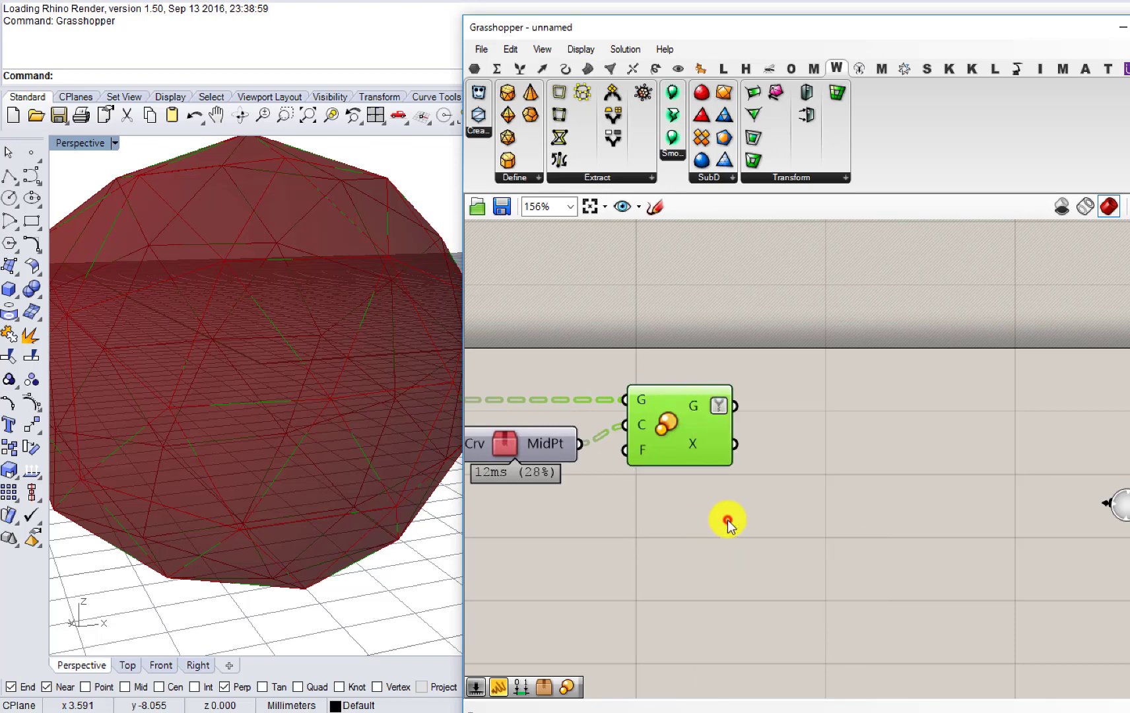
Step: Add an End Points component after Scale and connect the scaled edges to its curve input
{"action": "right_click_drag", "start_coordinate": [831, 414], "coordinate": [738, 423]}
{"action": "left_click", "coordinate": [738, 423]}
{"action": "double_click", "coordinate": [737, 423]}
{"action": "type", "text": "end"}
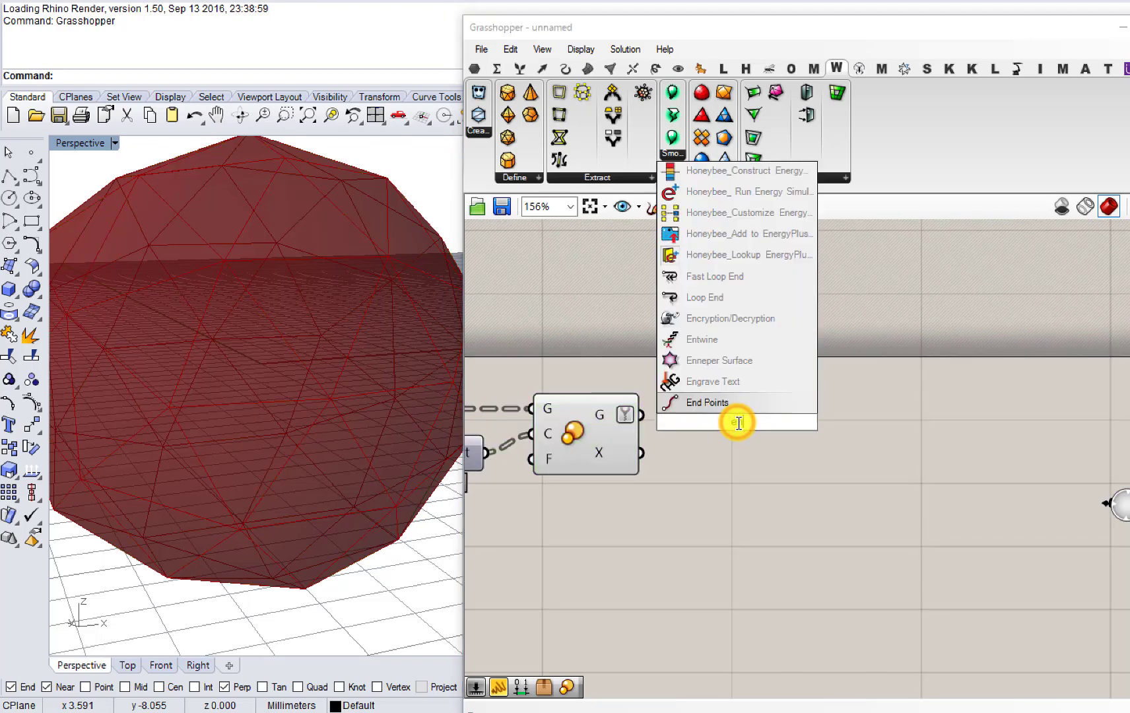
{"action": "left_click", "coordinate": [702, 410]}
{"action": "left_click_drag", "start_coordinate": [638, 415], "coordinate": [723, 421]}
Step: Add a Merge component and connect the start points to D1 and the end points to D2
{"action": "right_click_drag", "start_coordinate": [723, 421], "coordinate": [627, 429]}
{"action": "double_click", "coordinate": [784, 422]}
{"action": "type", "text": "me"}
{"action": "key", "text": "Return"}
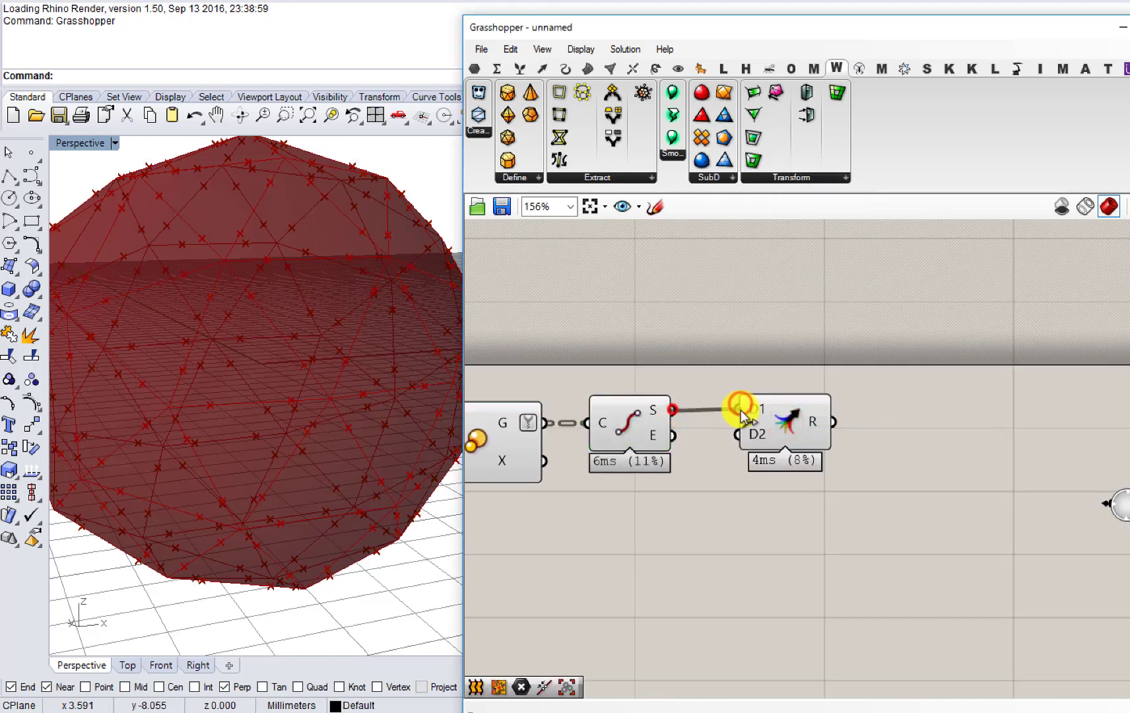
{"action": "left_click_drag", "start_coordinate": [674, 433], "coordinate": [753, 432]}
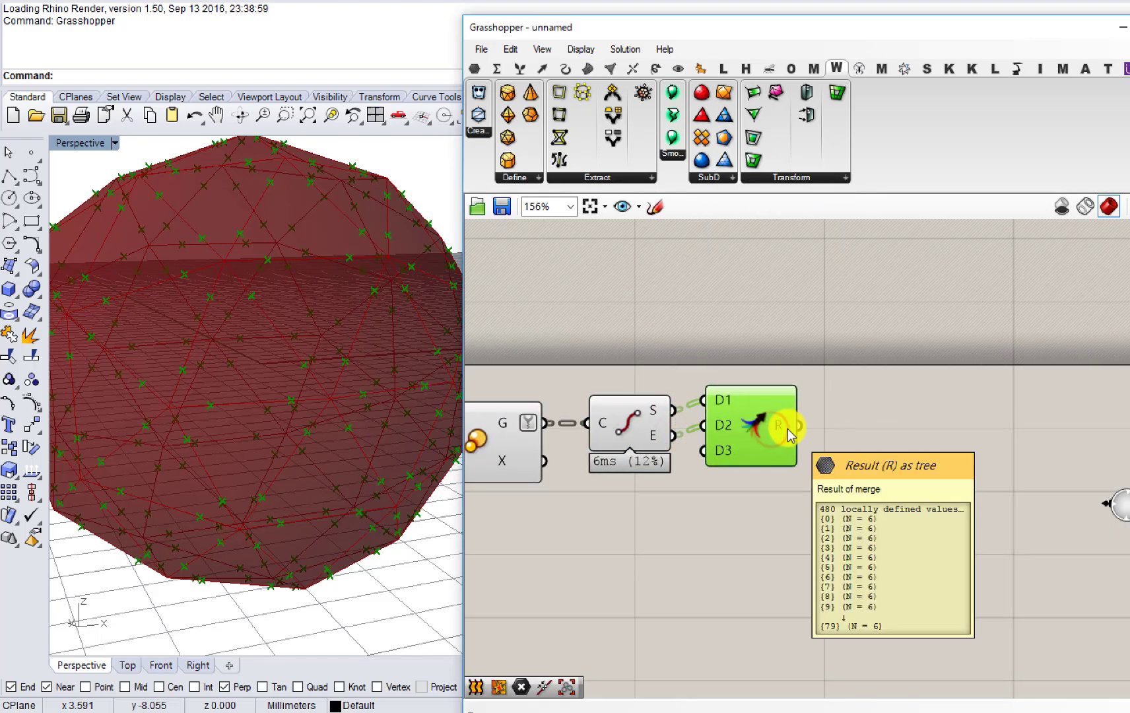
{"action": "mouse_move", "coordinate": [787, 429]}
{"action": "right_click_drag", "start_coordinate": [787, 428], "coordinate": [706, 431]}
Step: Delete the Merge component after End Points
{"action": "double_click", "coordinate": [782, 443]}
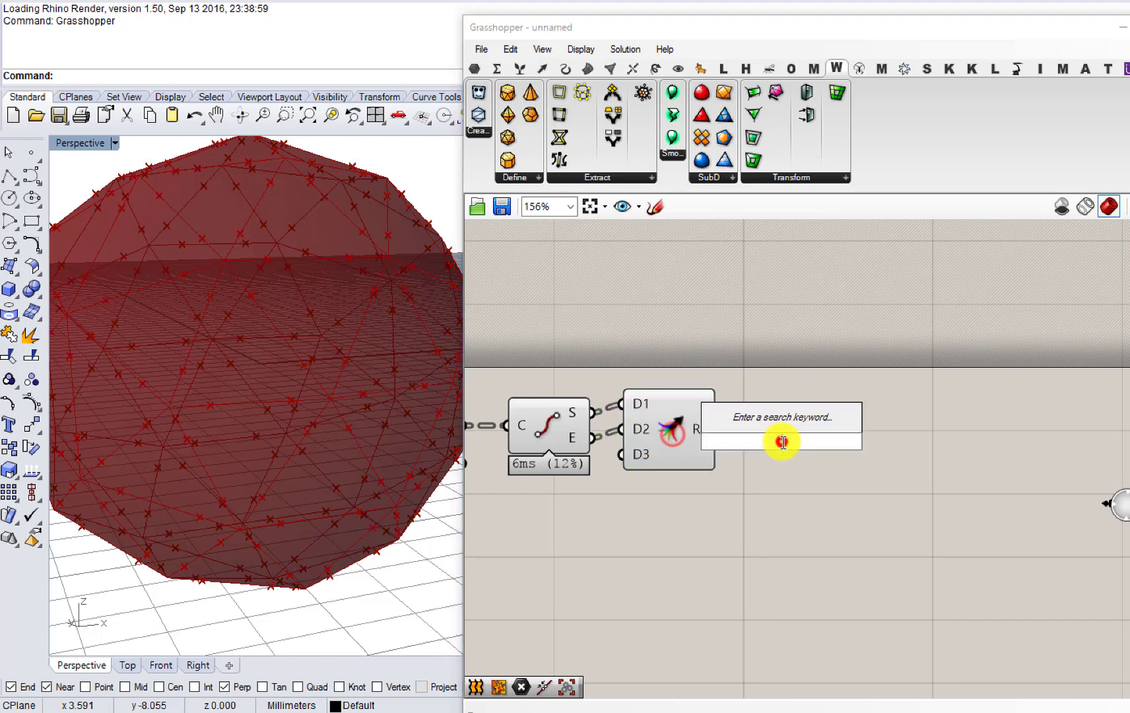
{"action": "left_click", "coordinate": [601, 355]}
{"action": "mouse_move", "coordinate": [571, 418]}
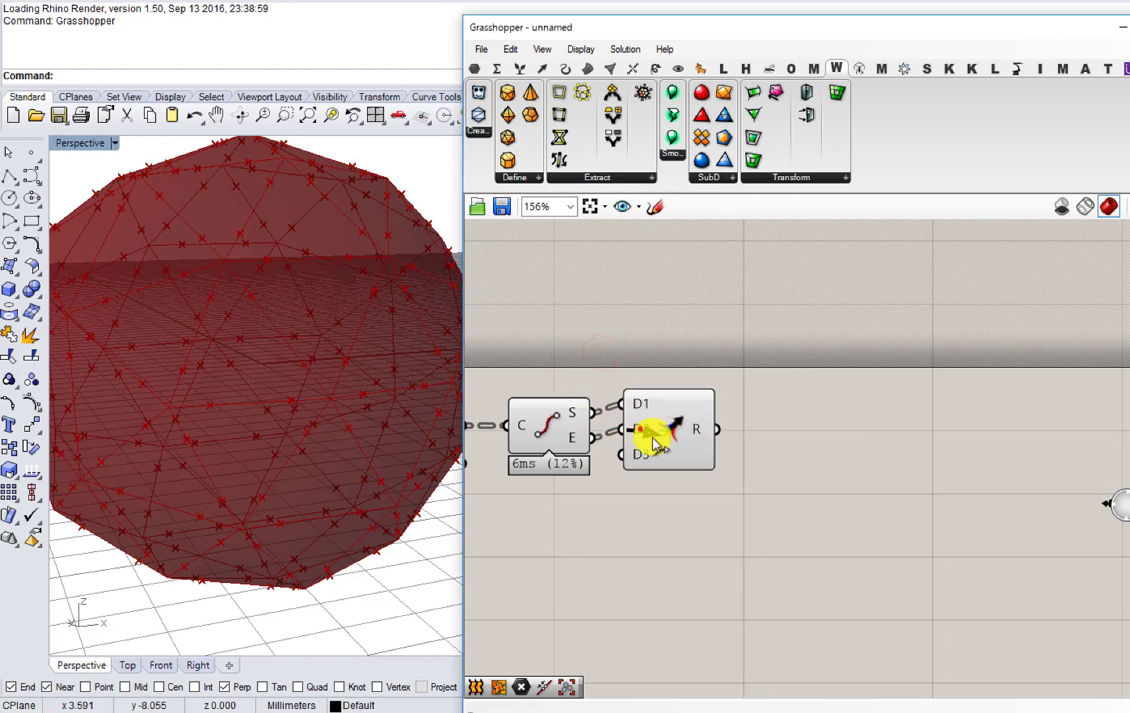
{"action": "left_click", "coordinate": [671, 444]}
{"action": "key", "text": "Delete"}
Step: Add a Weave component after End Points, with start points in input 0 and end points in input 1
{"action": "double_click", "coordinate": [693, 390]}
{"action": "type", "text": "we"}
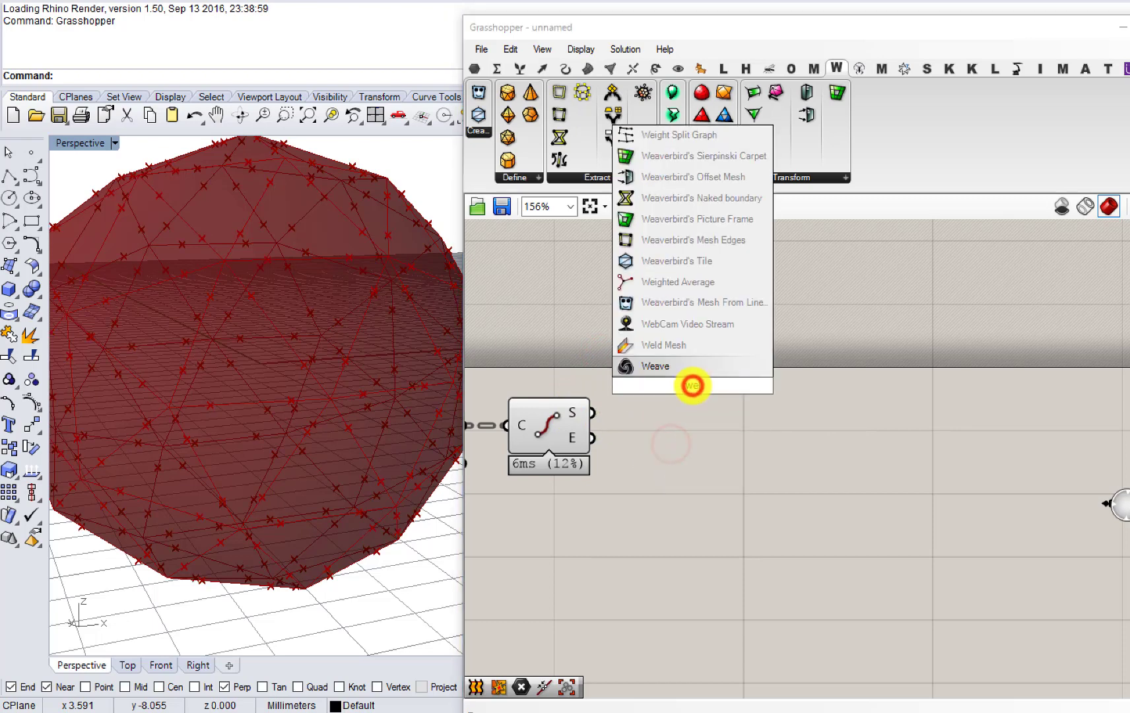
{"action": "left_click", "coordinate": [677, 365]}
{"action": "left_click_drag", "start_coordinate": [593, 413], "coordinate": [657, 389]}
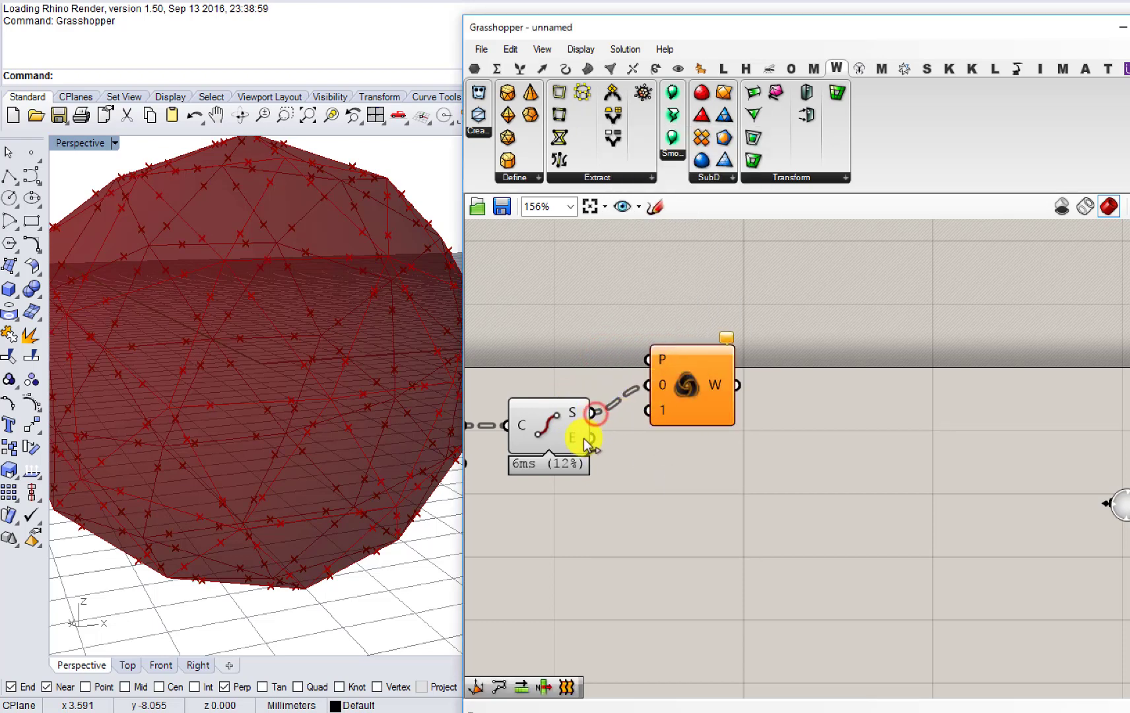
{"action": "left_click_drag", "start_coordinate": [589, 437], "coordinate": [656, 399]}
{"action": "left_click_drag", "start_coordinate": [589, 438], "coordinate": [679, 424]}
Step: Add a PolyLine component and connect the woven points to its vertices input
{"action": "double_click", "coordinate": [774, 417]}
{"action": "type", "text": "p"}
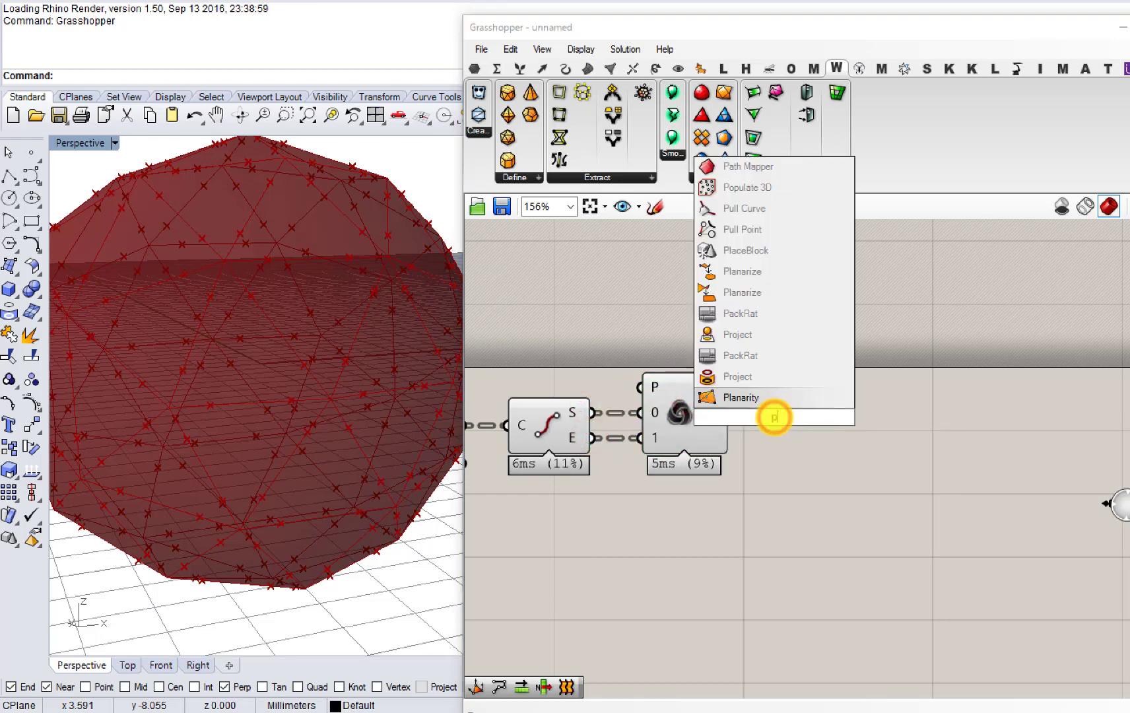
{"action": "type", "text": "olyline"}
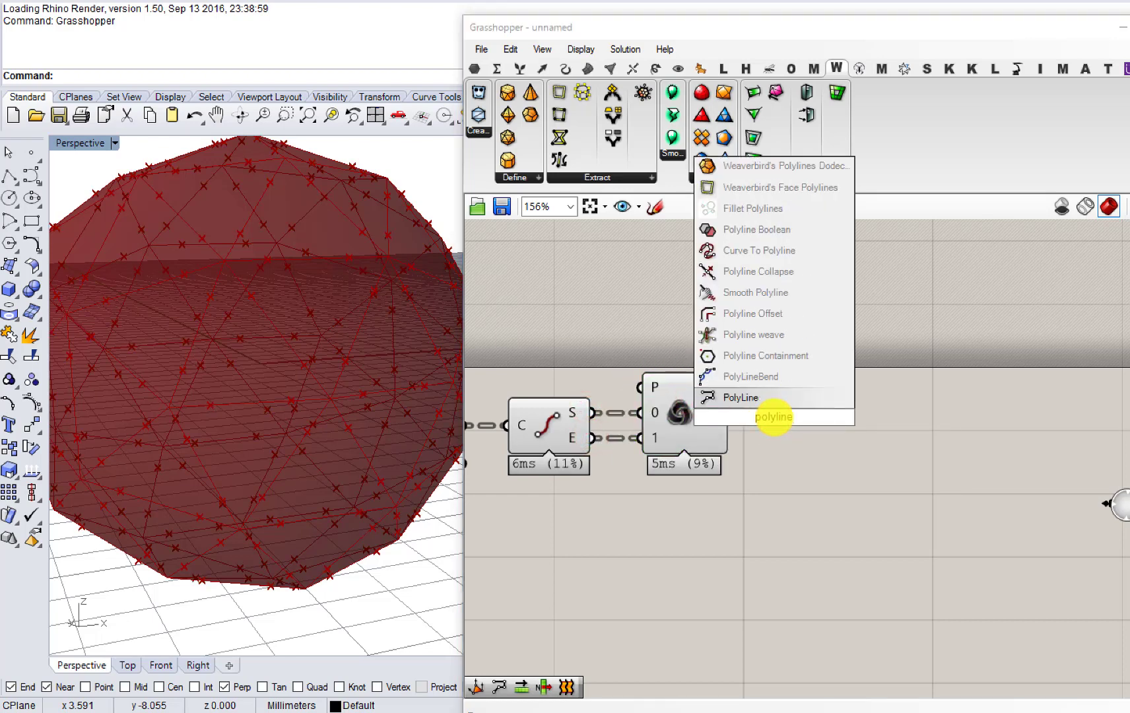
{"action": "left_click", "coordinate": [742, 397]}
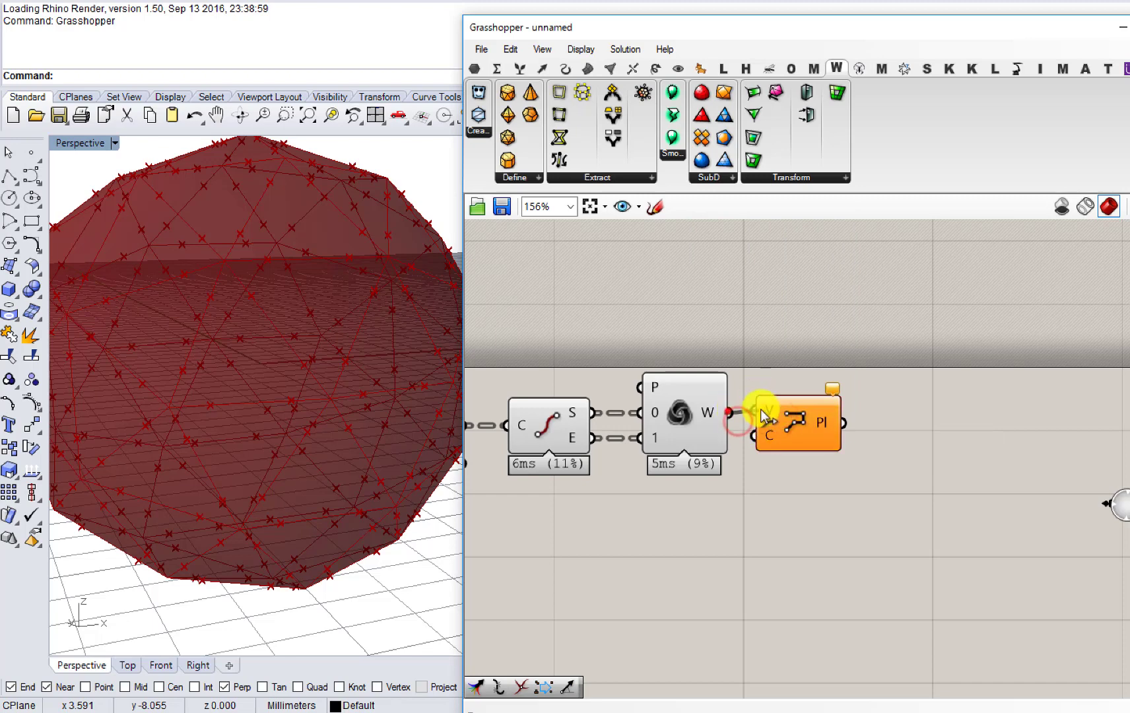
{"action": "left_click_drag", "start_coordinate": [764, 416], "coordinate": [765, 417]}
Step: Inspect the polylines on the sphere and swap the start-point and end-point connections into Weave
{"action": "scroll", "coordinate": [880, 481], "scroll_direction": "down", "scroll_amount": 2}
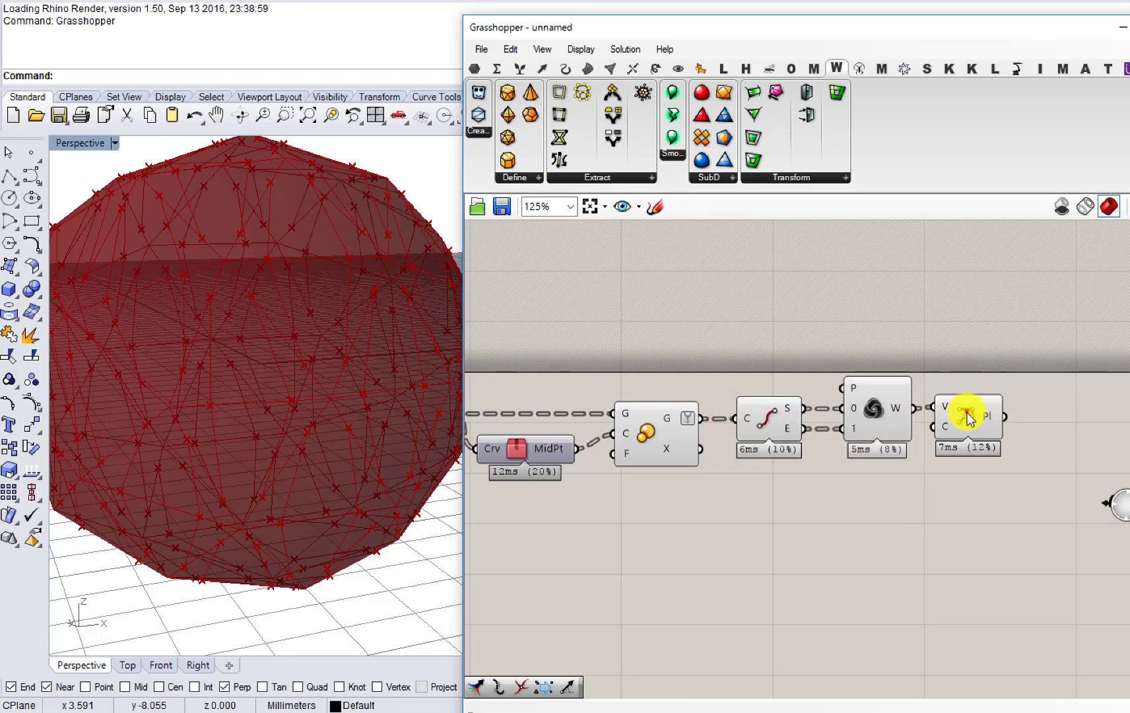
{"action": "left_click", "coordinate": [967, 417]}
{"action": "right_click_drag", "start_coordinate": [384, 394], "coordinate": [341, 396]}
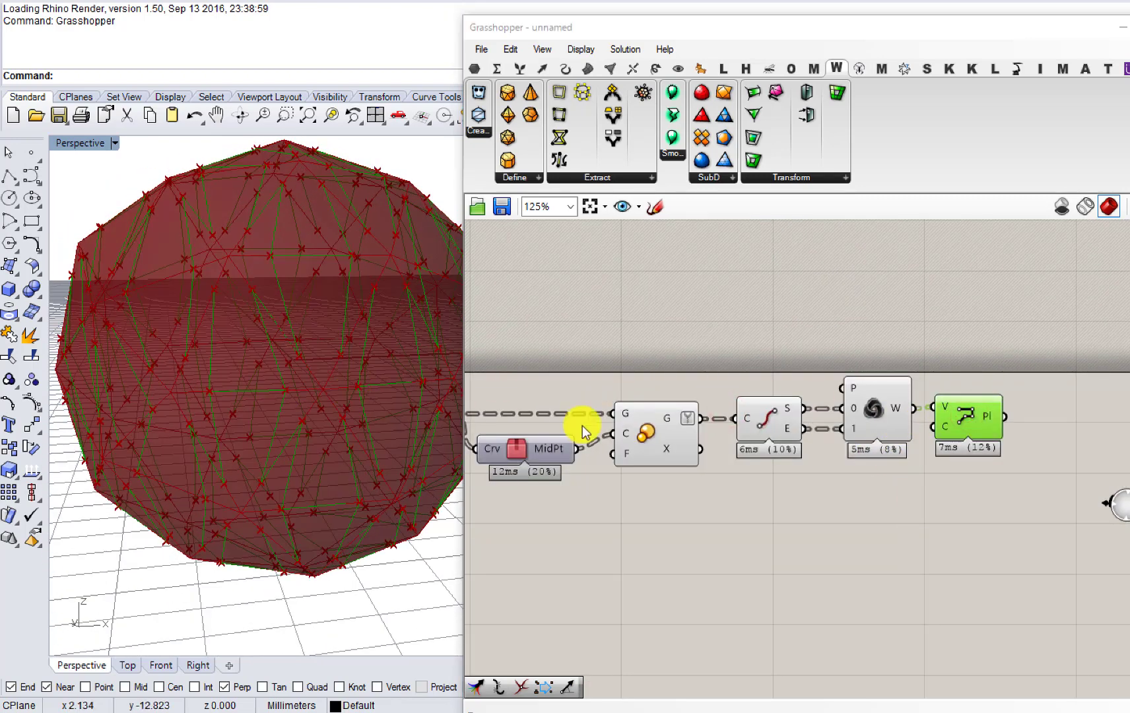
{"action": "left_click_drag", "start_coordinate": [802, 429], "coordinate": [844, 431]}
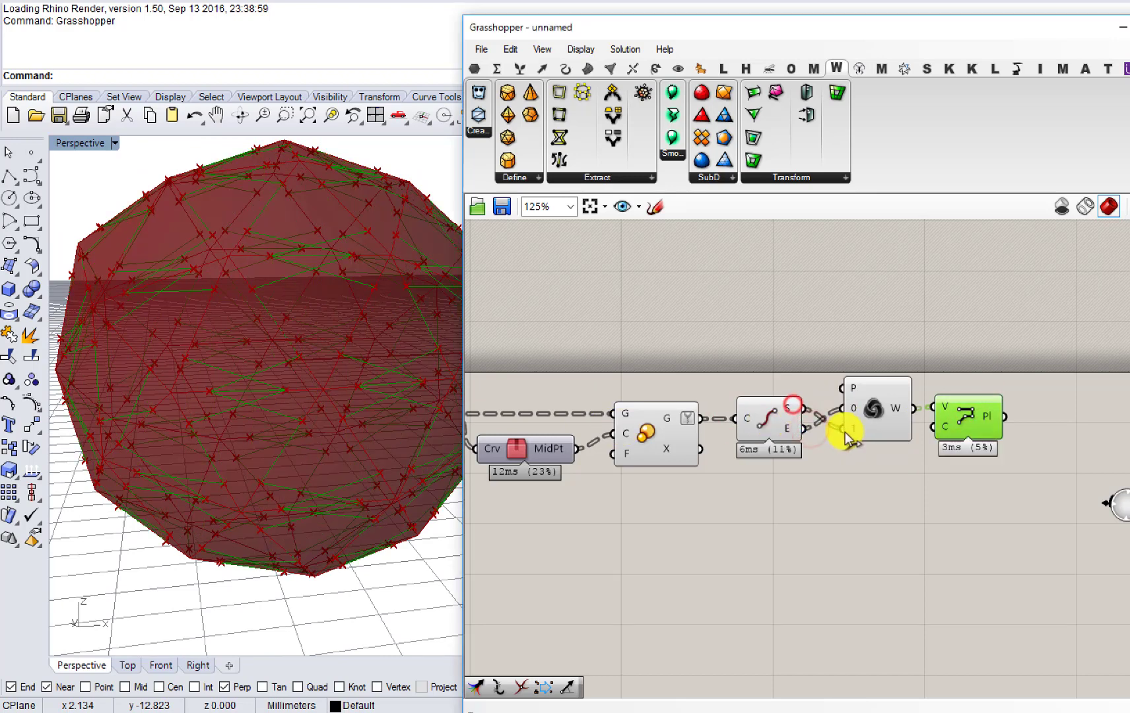
Step: Delete the Weave component between End Points and PolyLine, and examine the edge endpoints on the sphere
{"action": "right_click_drag", "start_coordinate": [827, 423], "coordinate": [778, 434]}
{"action": "left_click", "coordinate": [788, 426]}
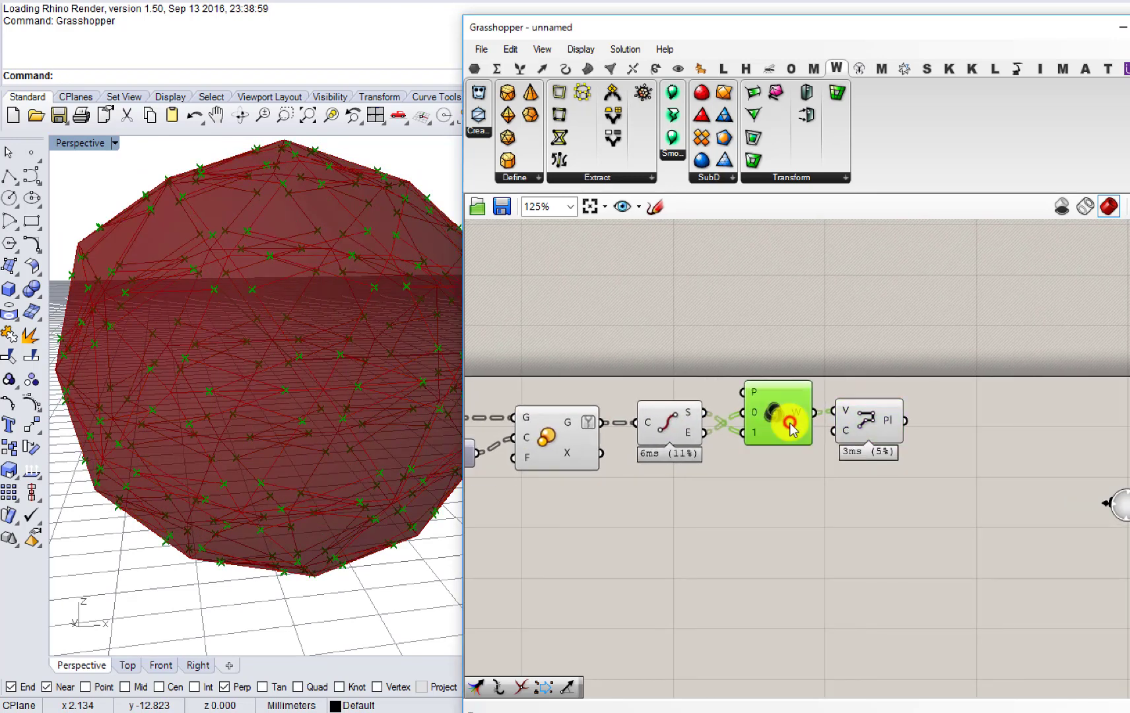
{"action": "key", "text": "Delete"}
{"action": "scroll", "coordinate": [305, 380], "scroll_direction": "up", "scroll_amount": 5}
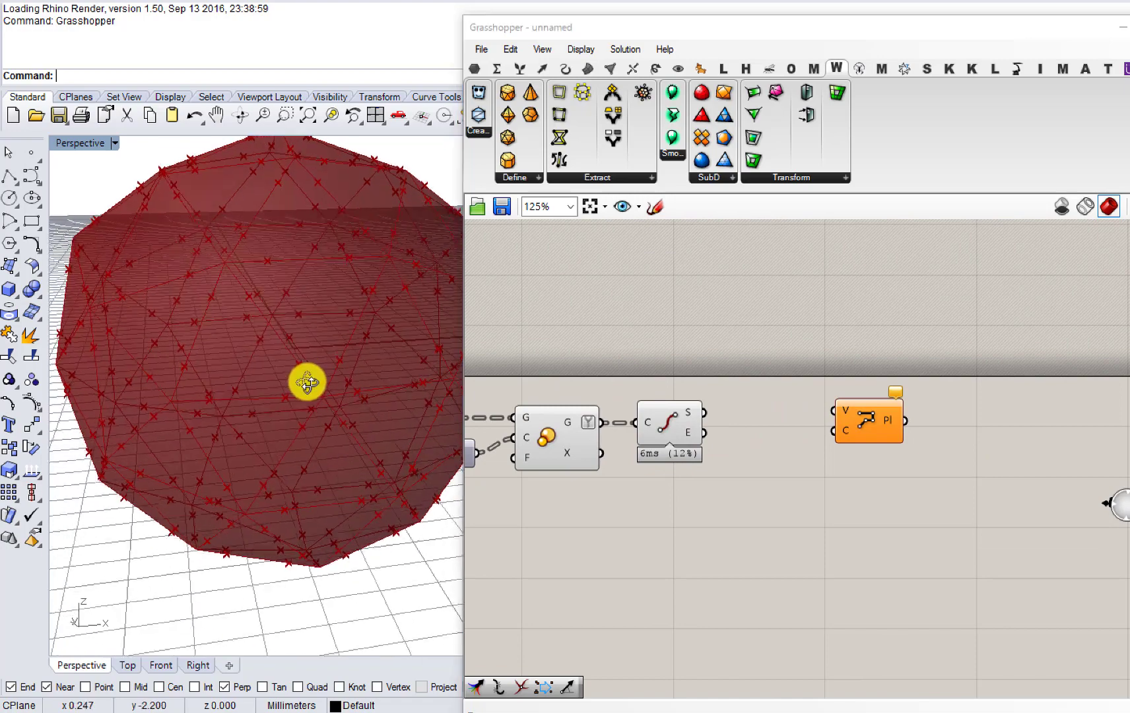
Step: Delete the End Points component that follows the Scale component
{"action": "right_click_drag", "start_coordinate": [307, 324], "coordinate": [317, 303]}
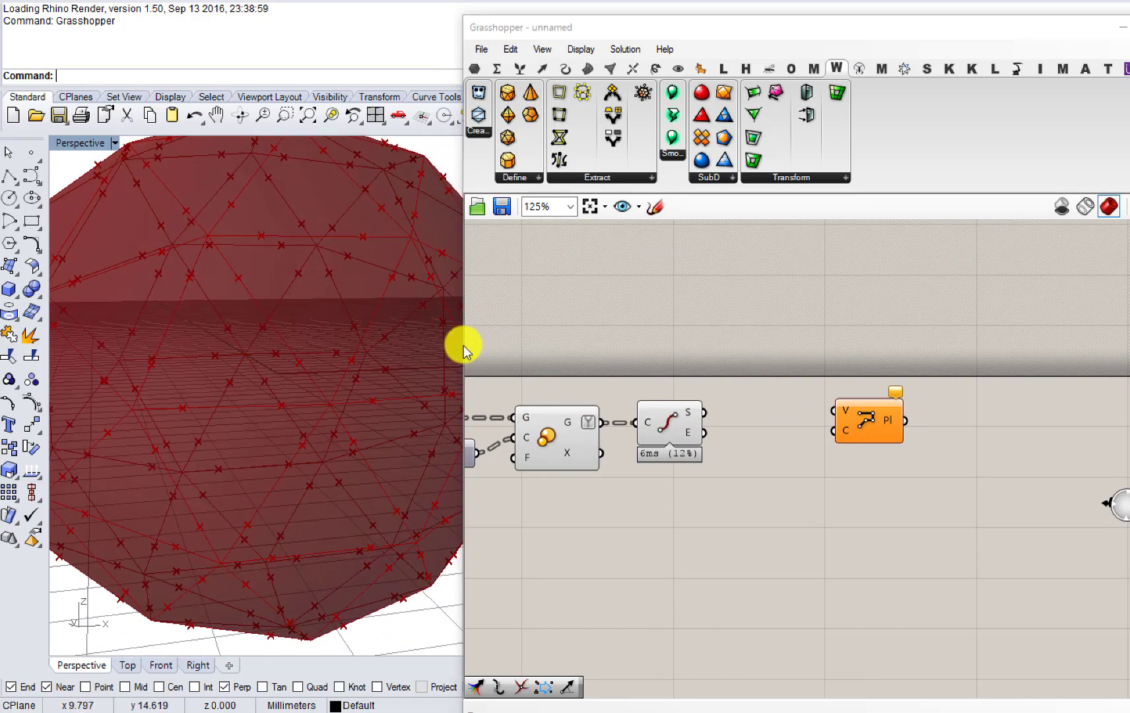
{"action": "left_click_drag", "start_coordinate": [738, 479], "coordinate": [673, 439]}
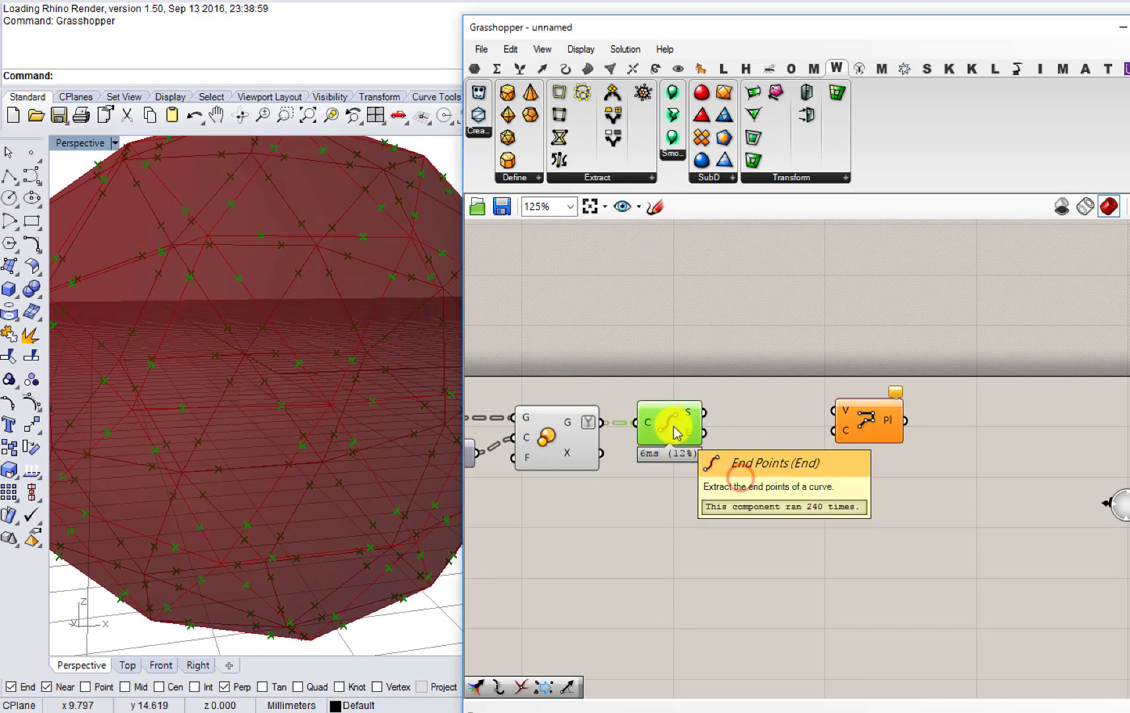
{"action": "key", "text": "Delete"}
Step: Add a Join Curves component and connect the E1 mesh edges to its curves input
{"action": "right_click_drag", "start_coordinate": [661, 460], "coordinate": [850, 417]}
{"action": "left_click_drag", "start_coordinate": [786, 472], "coordinate": [688, 445]}
{"action": "double_click", "coordinate": [604, 338]}
{"action": "type", "text": "jon"}
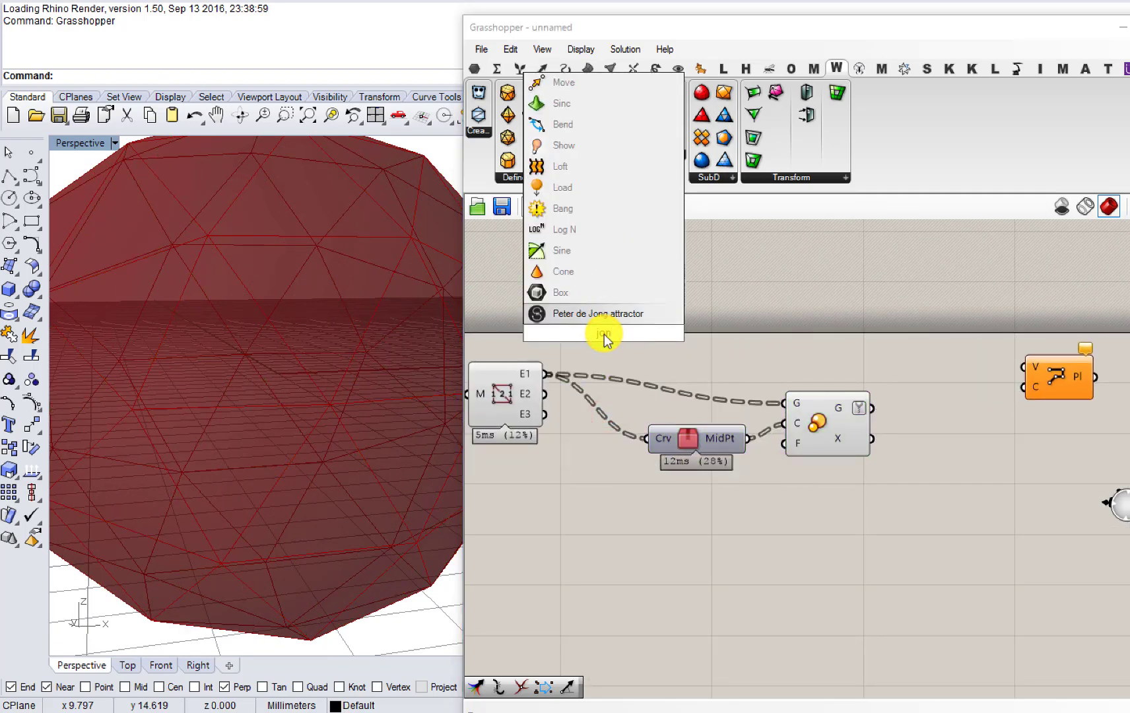
{"action": "key", "text": "Escape"}
{"action": "double_click", "coordinate": [608, 359]}
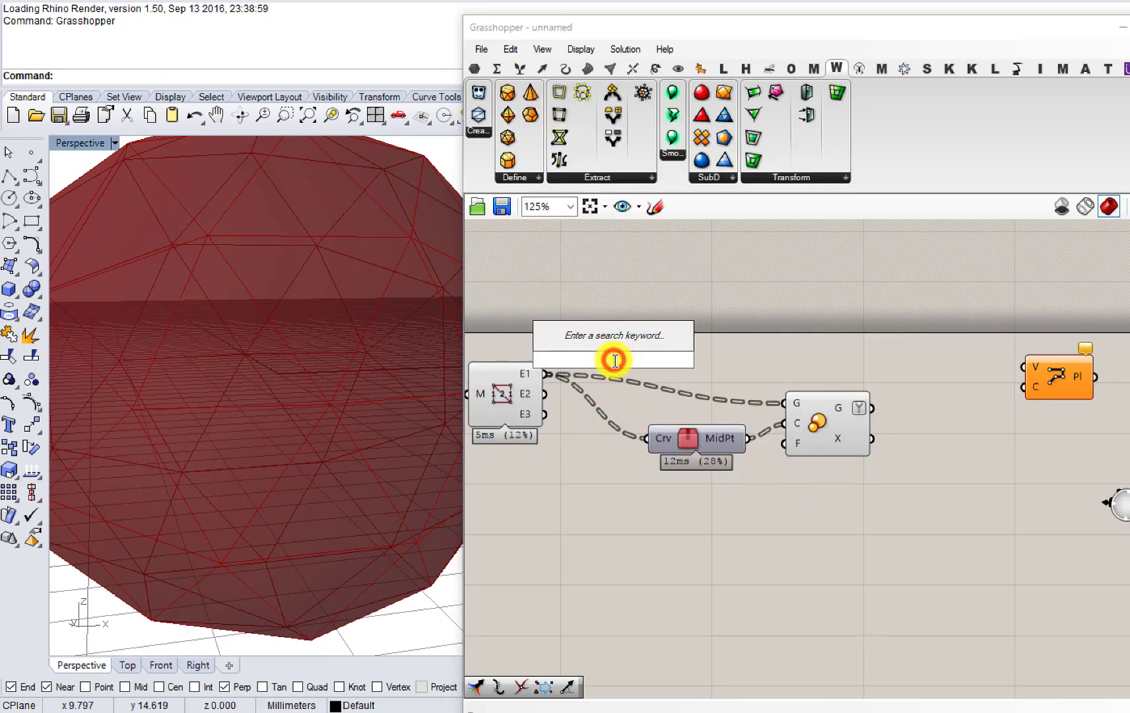
{"action": "type", "text": "join"}
{"action": "left_click", "coordinate": [583, 298]}
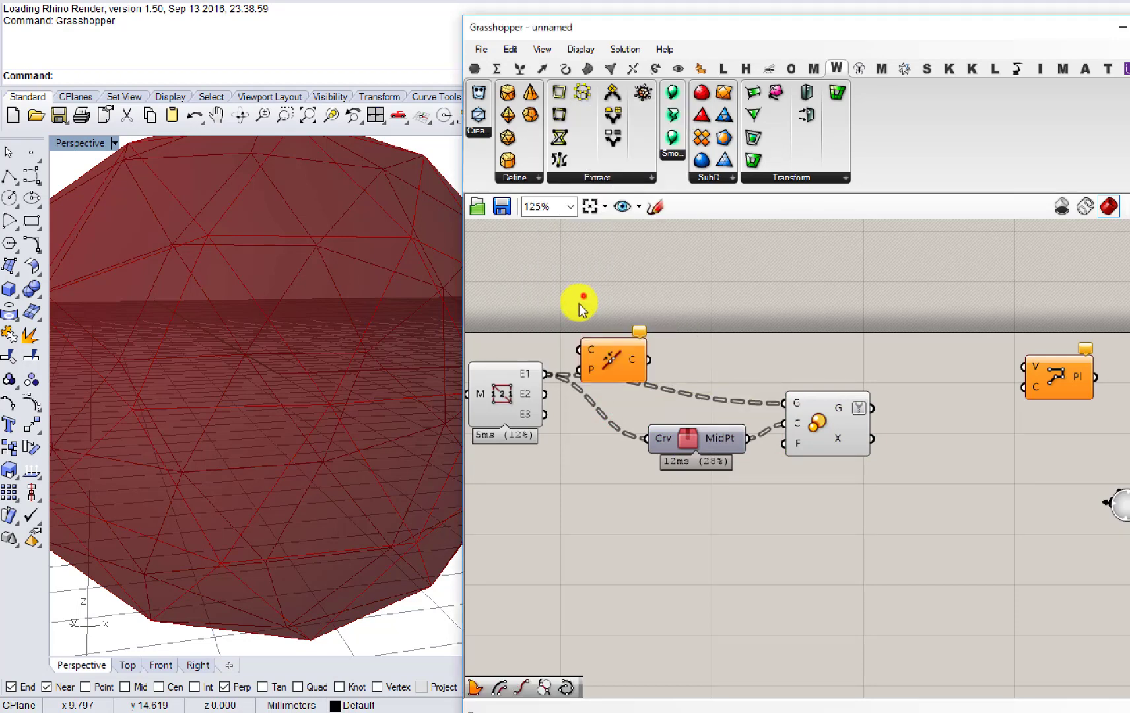
{"action": "left_click_drag", "start_coordinate": [557, 367], "coordinate": [597, 371]}
Step: Add an Explode component for the joined curves and feed its segments into the midpoint component and the Scale geometry input
{"action": "double_click", "coordinate": [669, 346]}
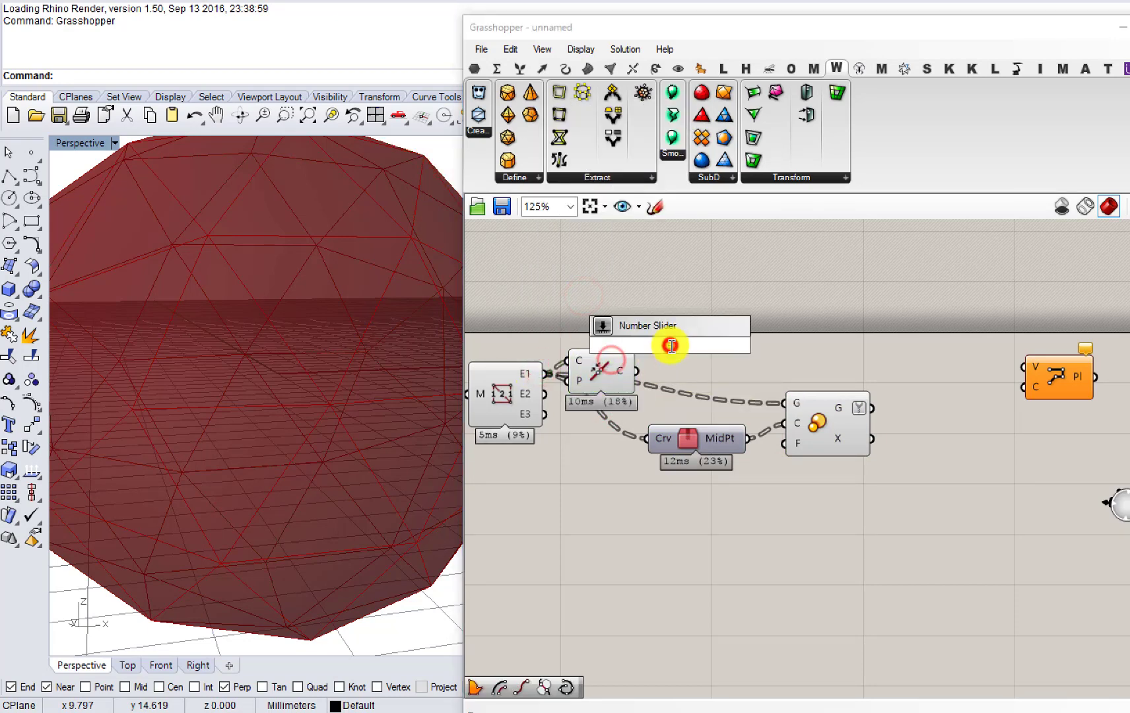
{"action": "type", "text": "explode"}
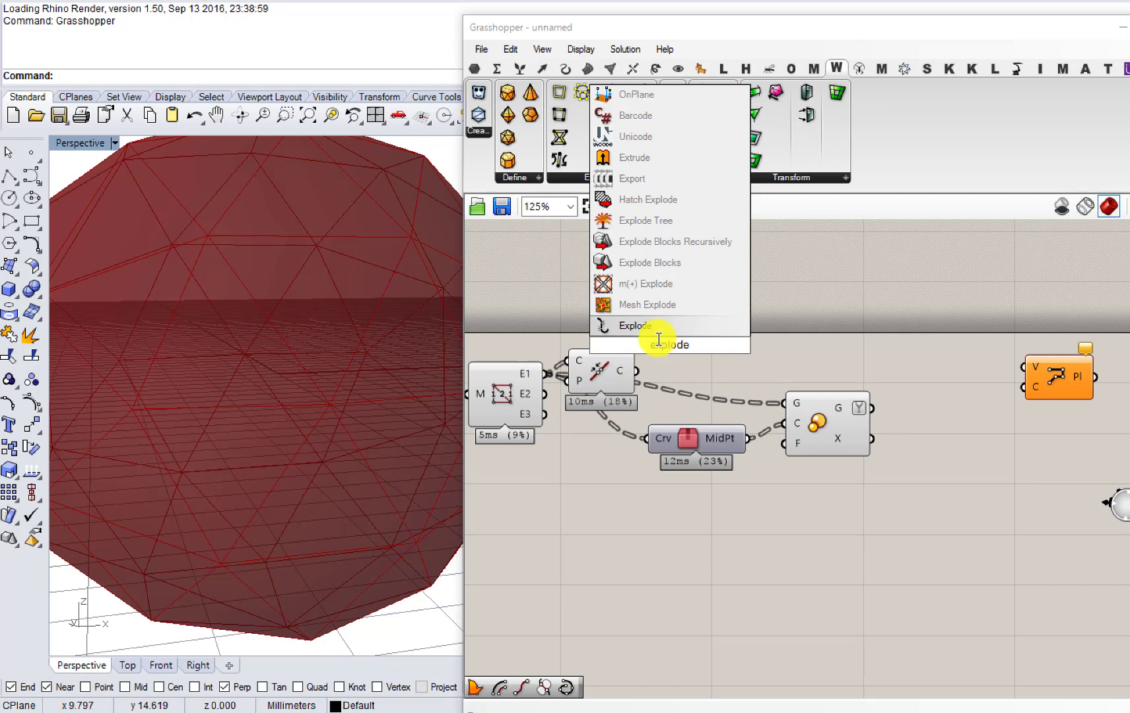
{"action": "left_click", "coordinate": [658, 325]}
{"action": "left_click_drag", "start_coordinate": [658, 324], "coordinate": [654, 441]}
{"action": "left_click_drag", "start_coordinate": [784, 399], "coordinate": [787, 404]}
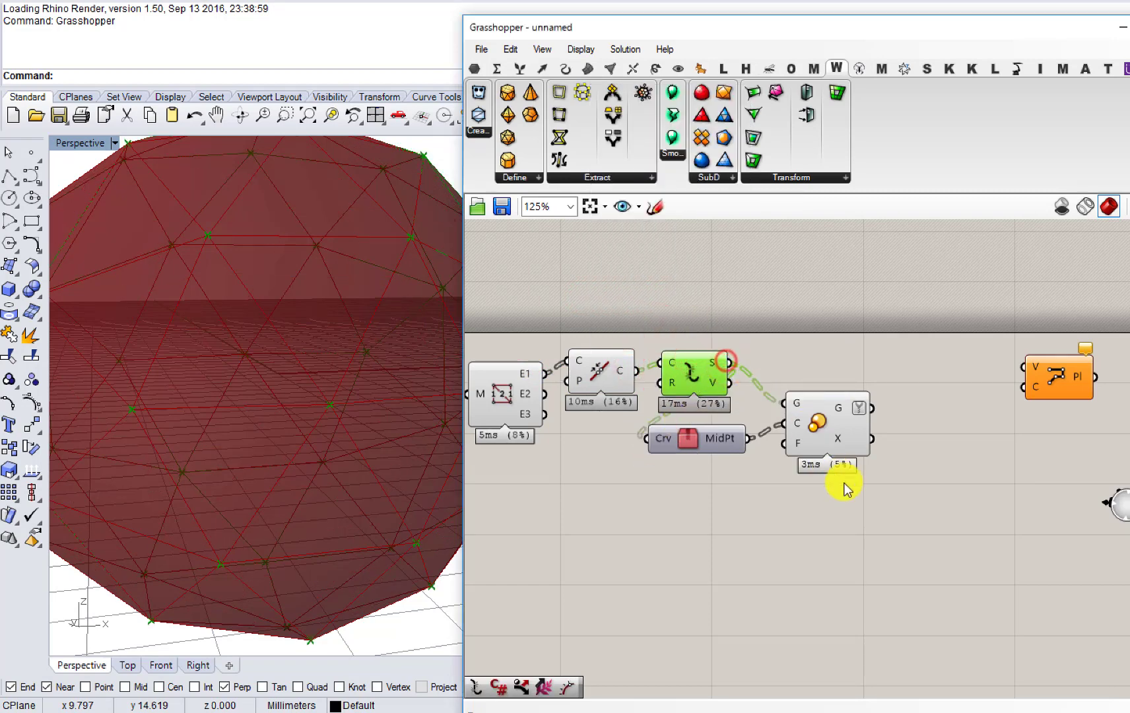
Step: Hide the previews of the Join Curves, Explode, midpoint and Scale components
{"action": "left_click_drag", "start_coordinate": [844, 484], "coordinate": [560, 365]}
{"action": "middle_click", "coordinate": [560, 365]}
{"action": "left_click", "coordinate": [610, 312]}
Step: Add a Weave component and place it just before the PolyLine component
{"action": "right_click_drag", "start_coordinate": [890, 377], "coordinate": [671, 371]}
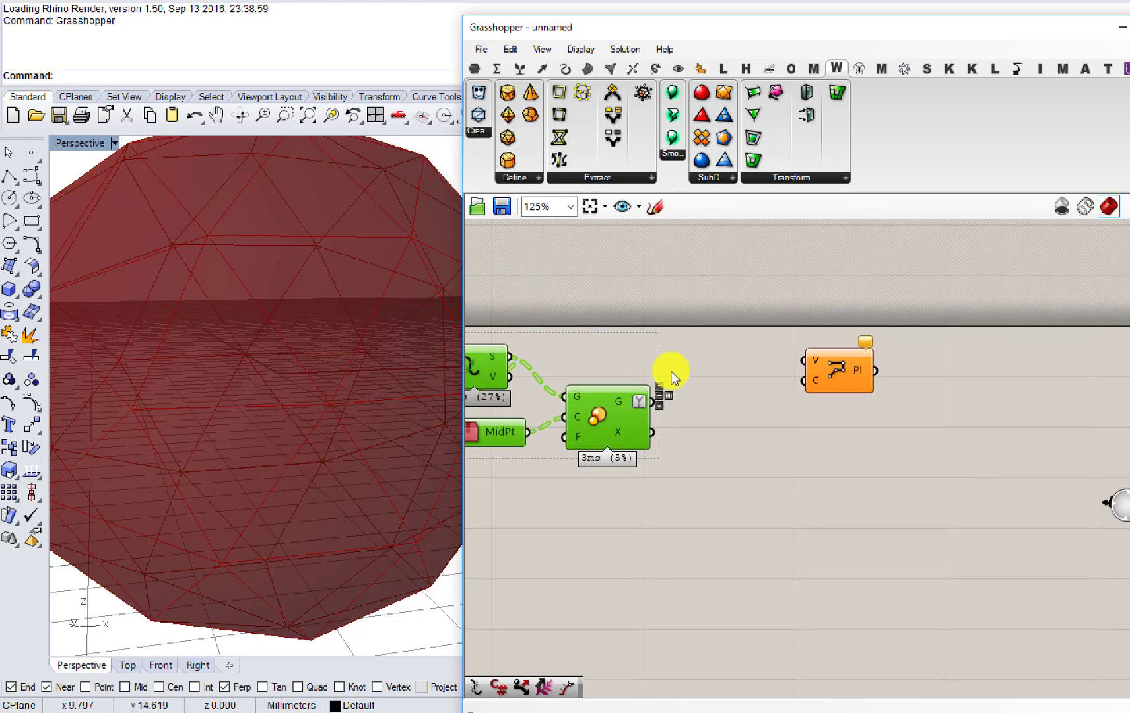
{"action": "double_click", "coordinate": [696, 358]}
{"action": "type", "text": "weave"}
{"action": "left_click", "coordinate": [670, 339]}
{"action": "left_click_drag", "start_coordinate": [670, 339], "coordinate": [717, 382]}
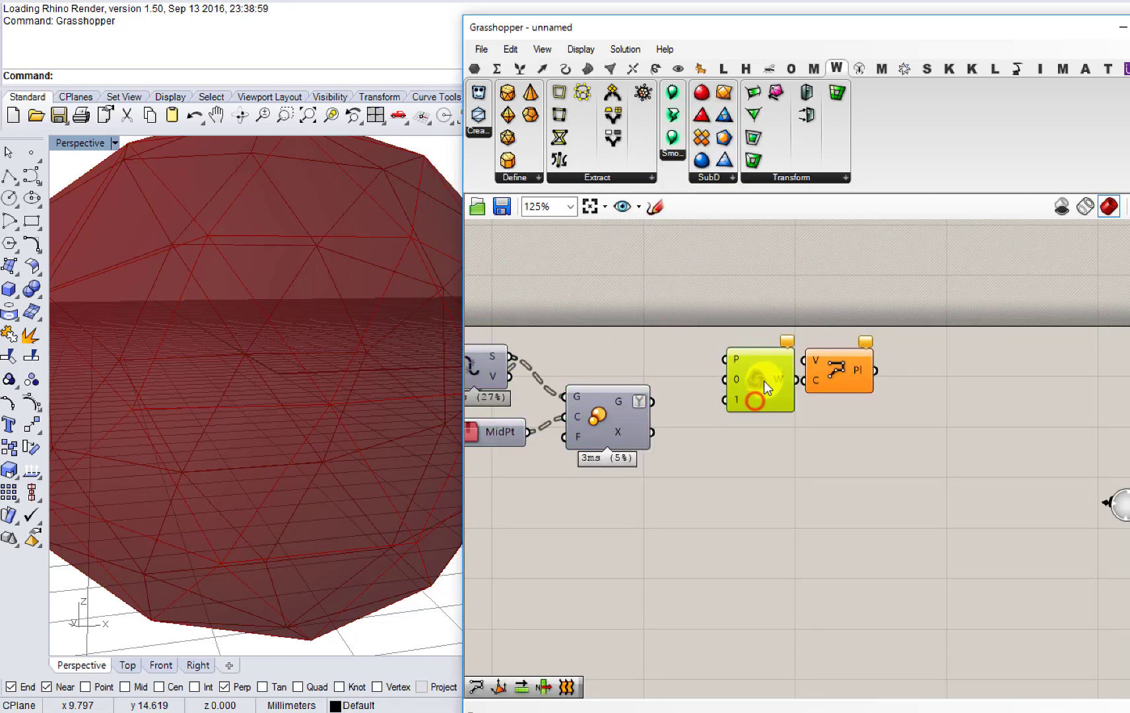
Step: Add an End Points component between Scale and Weave and connect the scaled edges to its curve input
{"action": "double_click", "coordinate": [691, 368]}
{"action": "type", "text": "end"}
{"action": "left_click", "coordinate": [669, 351]}
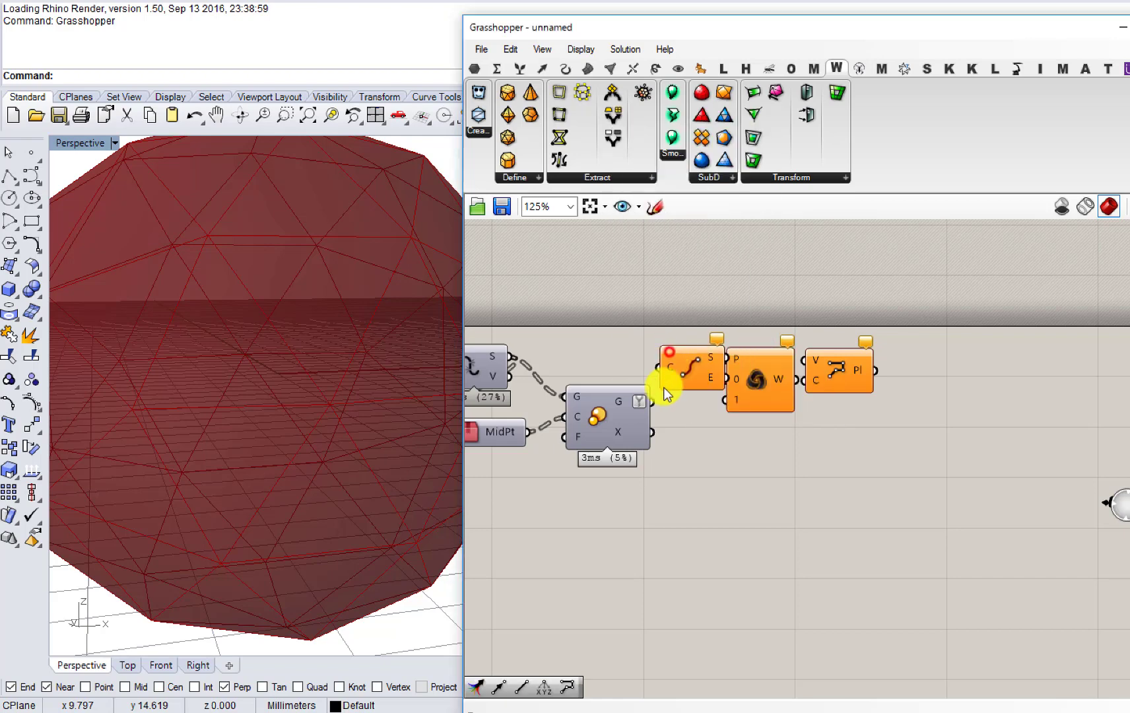
{"action": "left_click_drag", "start_coordinate": [652, 401], "coordinate": [696, 402]}
{"action": "right_click_drag", "start_coordinate": [848, 429], "coordinate": [745, 440]}
{"action": "left_click_drag", "start_coordinate": [752, 450], "coordinate": [750, 389]}
{"action": "left_click", "coordinate": [706, 449]}
{"action": "left_click_drag", "start_coordinate": [577, 415], "coordinate": [592, 415]}
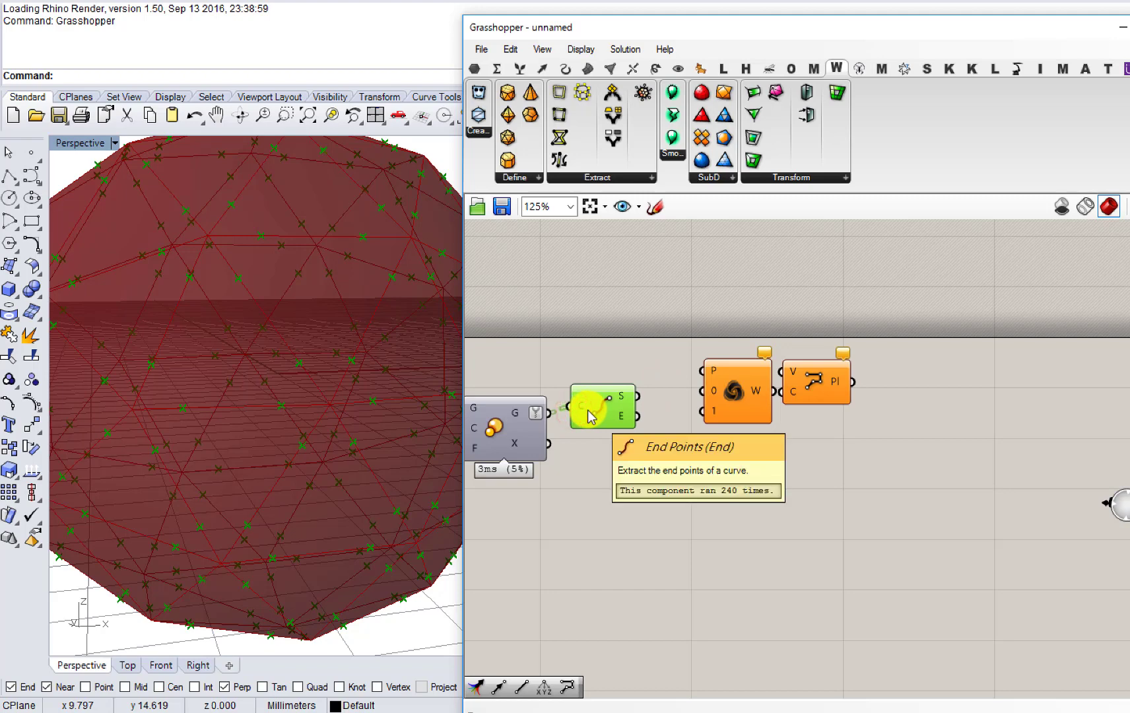
Step: Connect the start points to Weave input 0, the end points to input 1, and the woven result to the PolyLine vertices
{"action": "left_click_drag", "start_coordinate": [673, 409], "coordinate": [702, 391]}
{"action": "left_click_drag", "start_coordinate": [623, 417], "coordinate": [702, 410]}
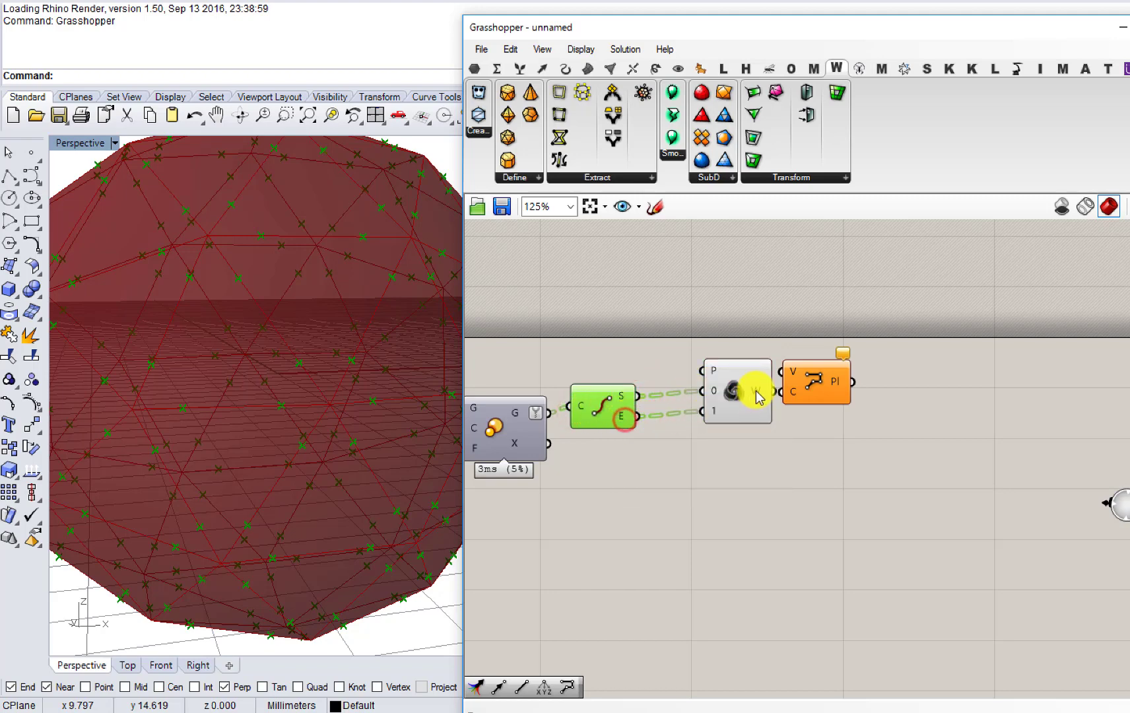
{"action": "left_click_drag", "start_coordinate": [784, 374], "coordinate": [787, 378]}
{"action": "left_click_drag", "start_coordinate": [815, 389], "coordinate": [834, 391]}
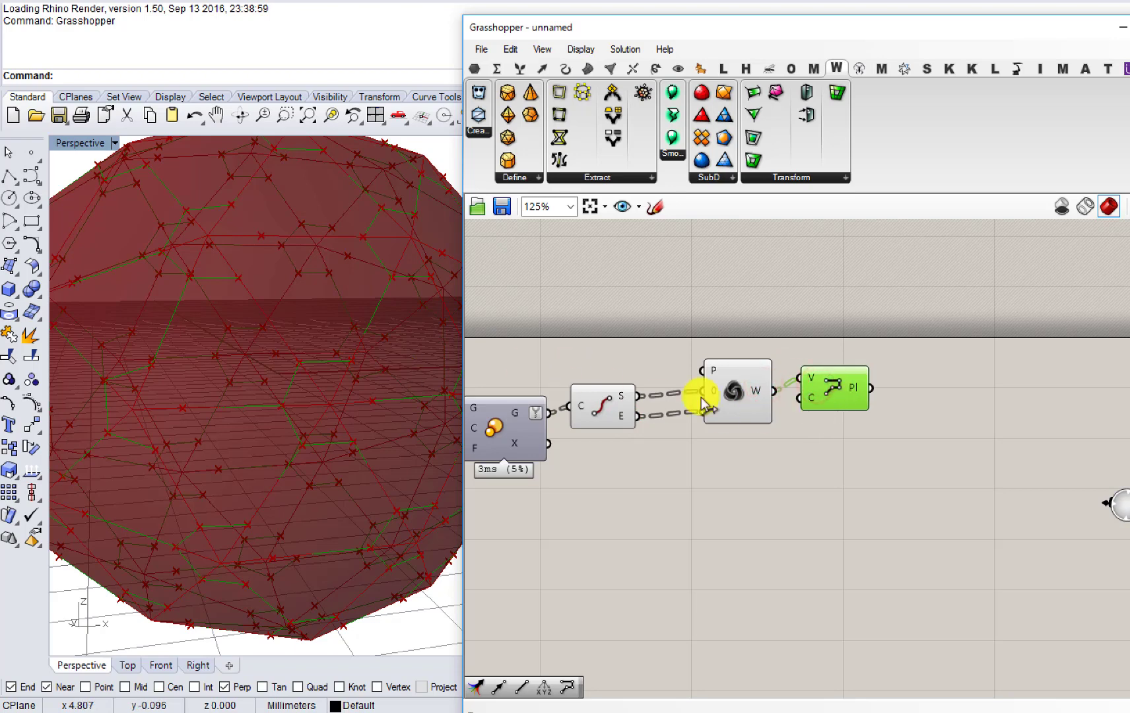
Step: Set the PolyLine component's closed input to True
{"action": "right_click", "coordinate": [813, 402]}
{"action": "left_click", "coordinate": [875, 561]}
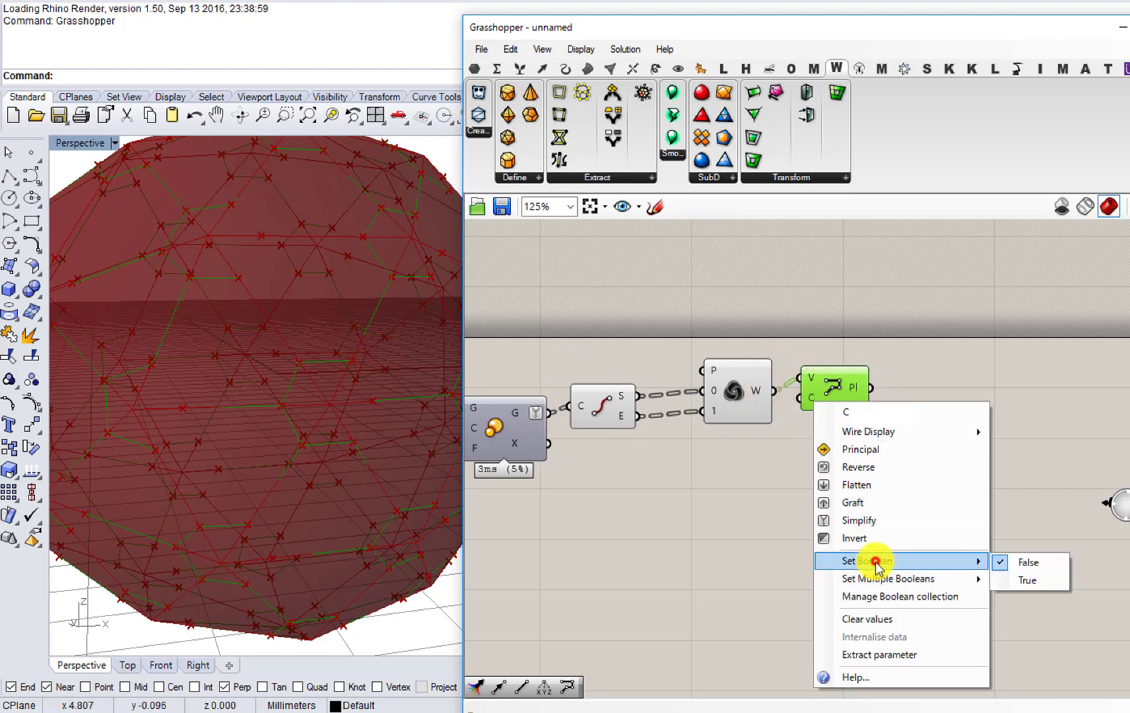
{"action": "left_click", "coordinate": [1043, 580]}
Step: Hide the previews of the Scale, End Points and Weave components
{"action": "scroll", "coordinate": [894, 522], "scroll_direction": "down", "scroll_amount": 2}
{"action": "left_click_drag", "start_coordinate": [843, 544], "coordinate": [610, 404]}
{"action": "middle_click", "coordinate": [613, 458]}
{"action": "left_click", "coordinate": [664, 407]}
{"action": "right_click_drag", "start_coordinate": [592, 488], "coordinate": [756, 480]}
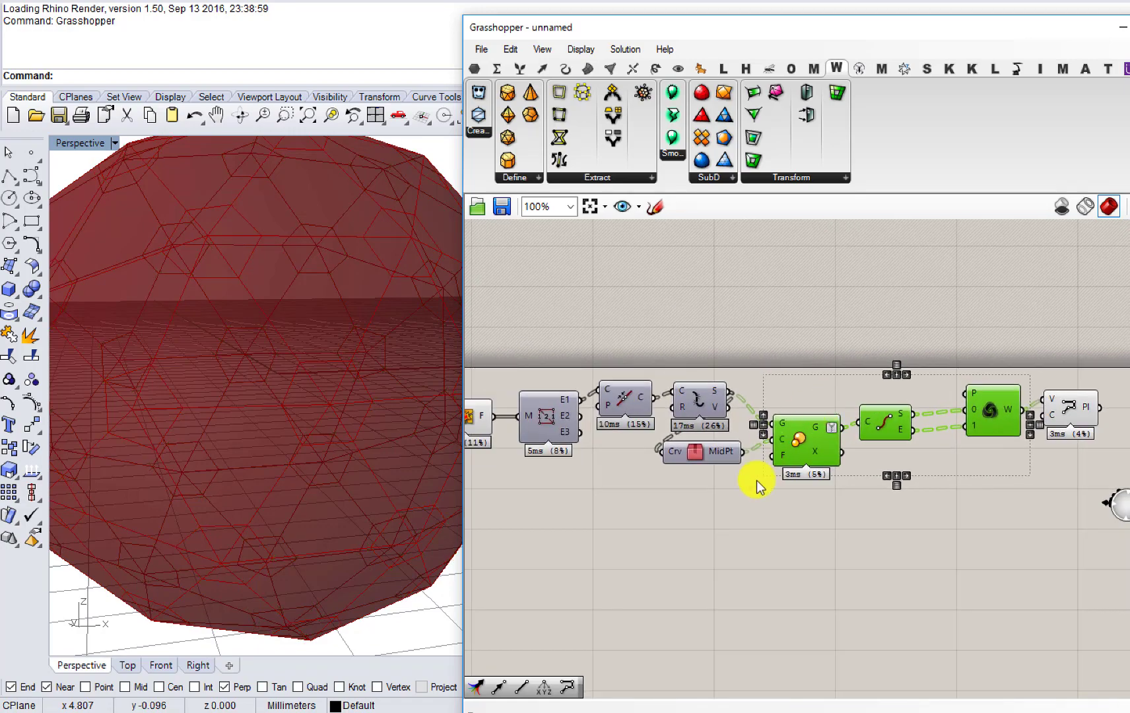
Step: Hide the previews of the components from the mesh explode through Explode and midpoint, and check the polylines on the sphere
{"action": "left_click_drag", "start_coordinate": [753, 526], "coordinate": [472, 362]}
{"action": "middle_click", "coordinate": [550, 443]}
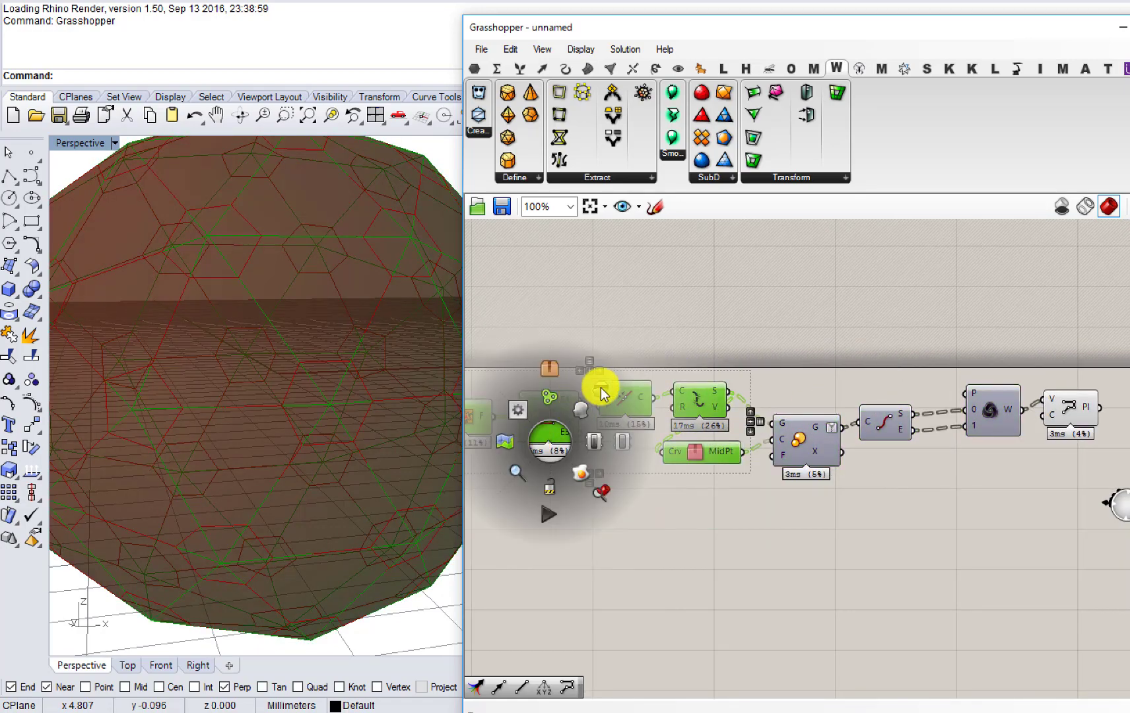
{"action": "left_click", "coordinate": [600, 390]}
{"action": "left_click", "coordinate": [596, 485]}
{"action": "mouse_move", "coordinate": [295, 421]}
{"action": "right_mouse_down"}
{"action": "mouse_move", "coordinate": [282, 434]}
{"action": "mouse_move", "coordinate": [283, 393]}
{"action": "mouse_move", "coordinate": [279, 407]}
{"action": "mouse_move", "coordinate": [291, 399]}
{"action": "right_mouse_up"}
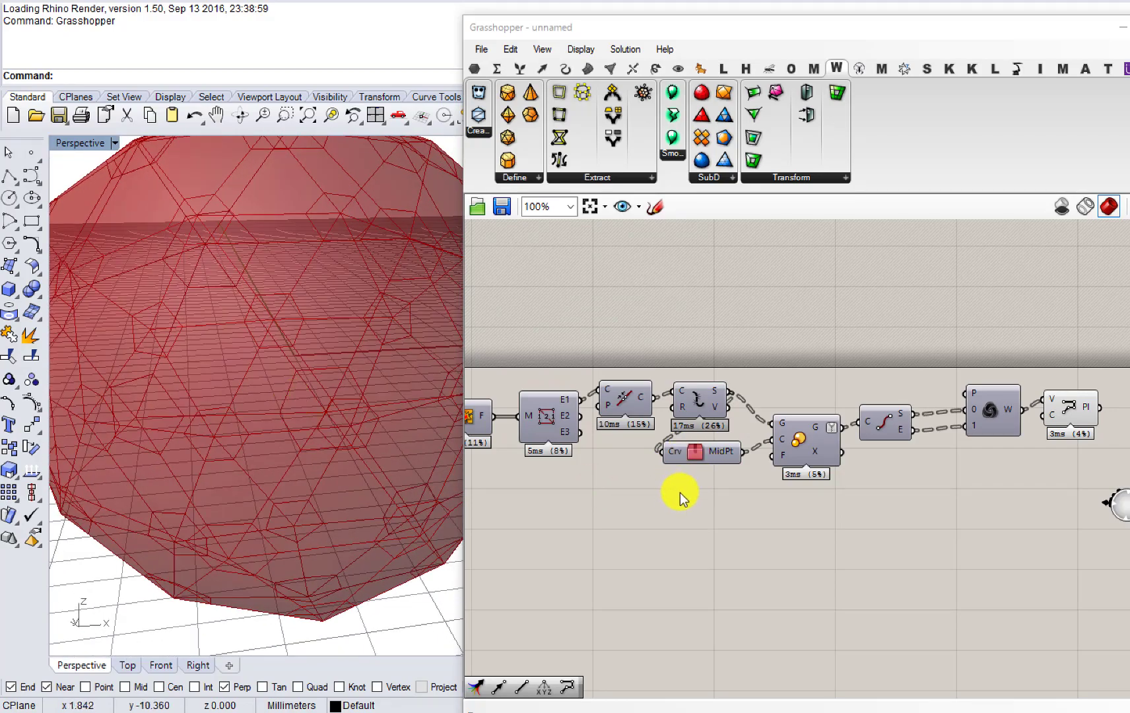
{"action": "right_click_drag", "start_coordinate": [409, 427], "coordinate": [356, 412]}
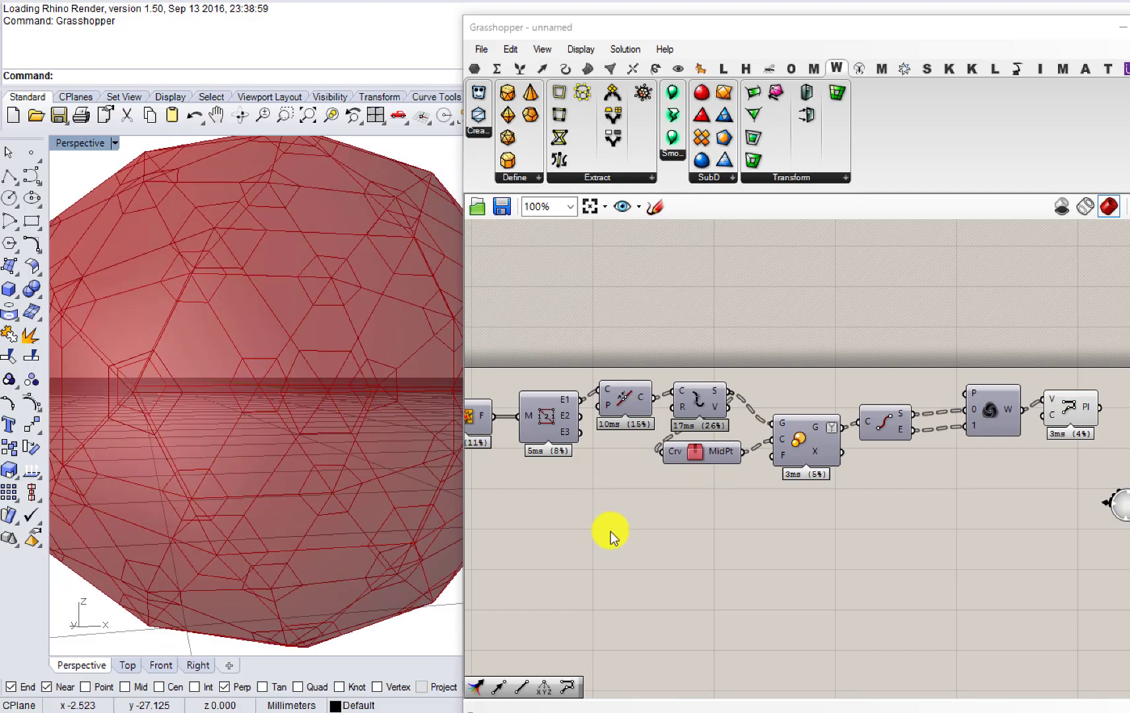
Step: Add a panel containing 1 below the midpoint component and shrink it to a compact size
{"action": "double_click", "coordinate": [677, 556]}
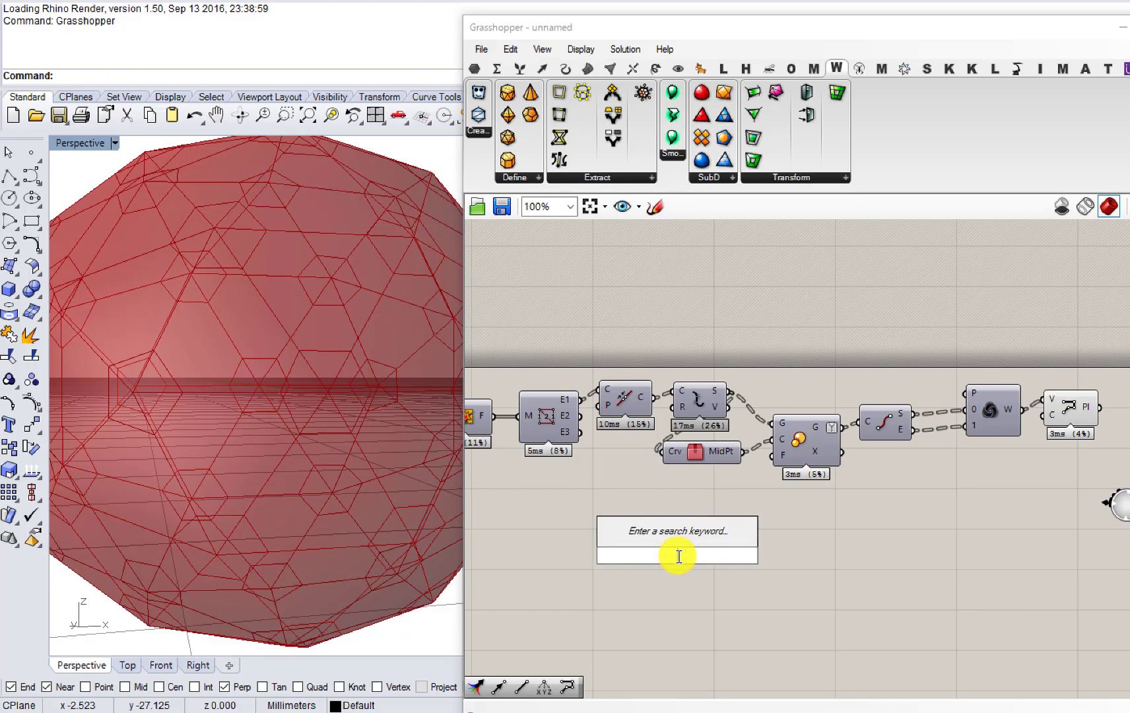
{"action": "type", "text": "panel"}
{"action": "key", "text": "Return"}
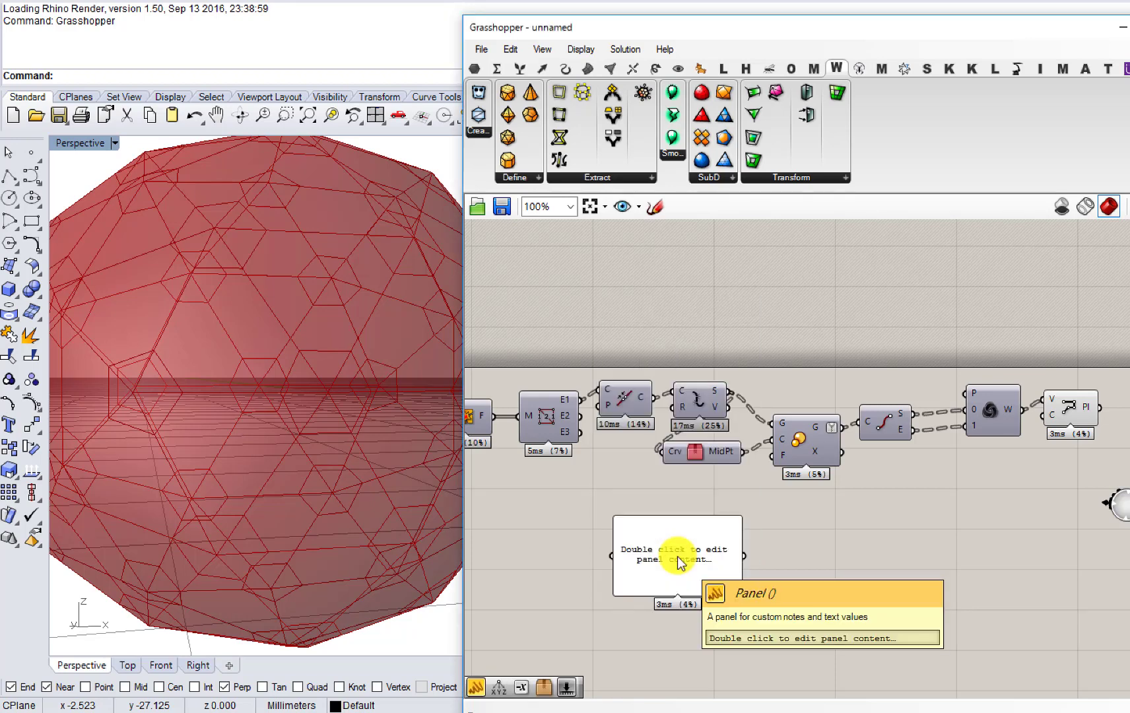
{"action": "double_click", "coordinate": [677, 556]}
{"action": "type", "text": "1"}
{"action": "left_click", "coordinate": [813, 575]}
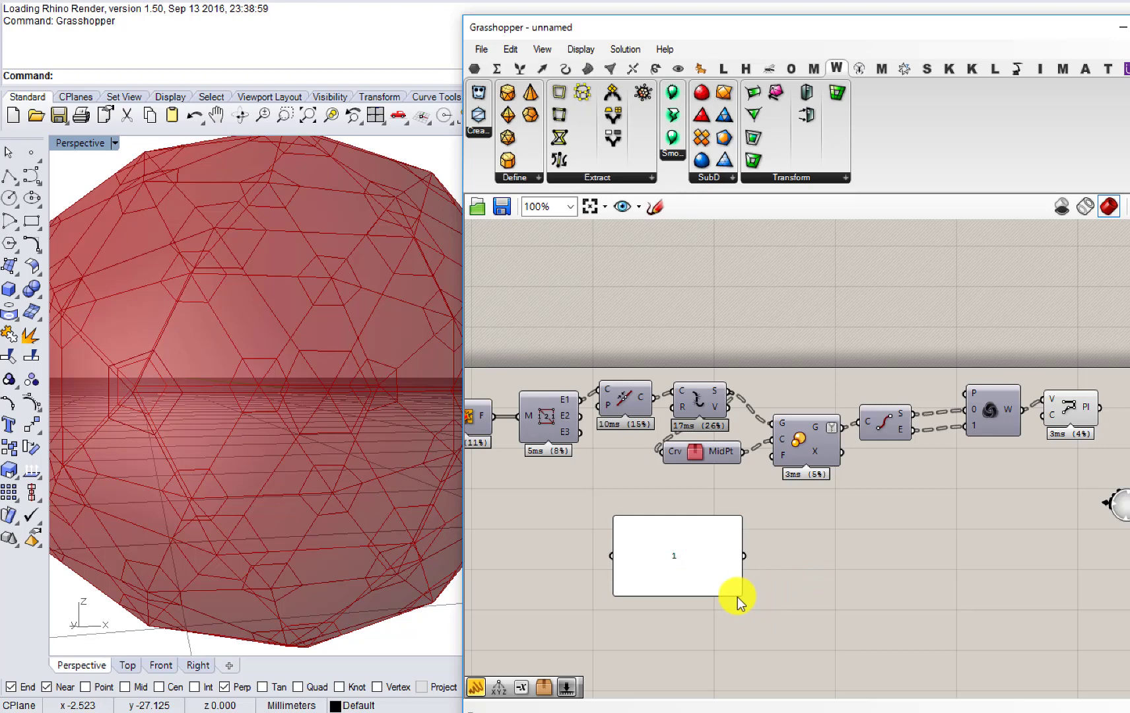
{"action": "left_click_drag", "start_coordinate": [721, 586], "coordinate": [659, 538]}
{"action": "double_click", "coordinate": [701, 550]}
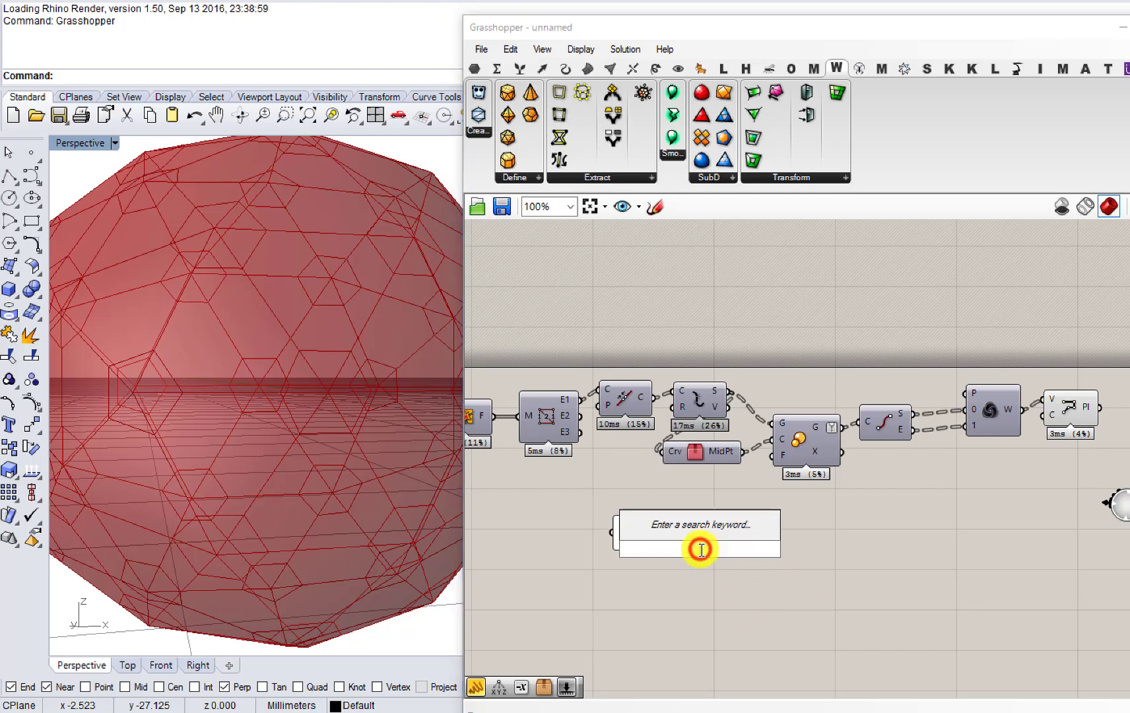
{"action": "type", "text": "division"}
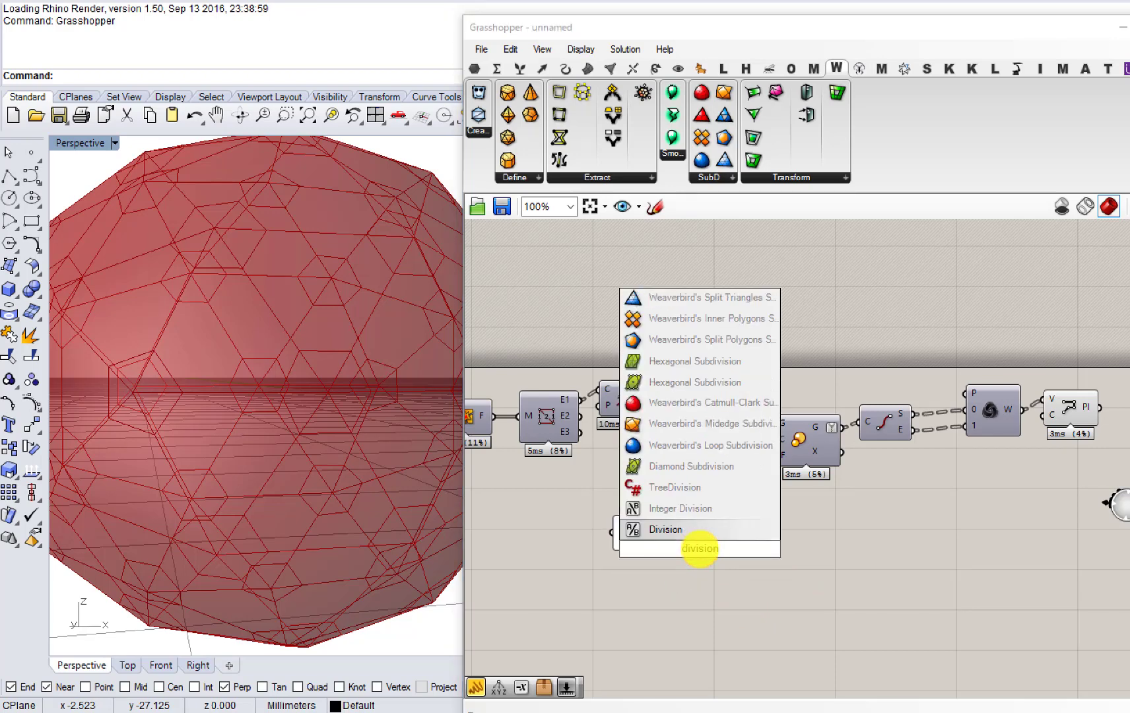
{"action": "left_click", "coordinate": [676, 509]}
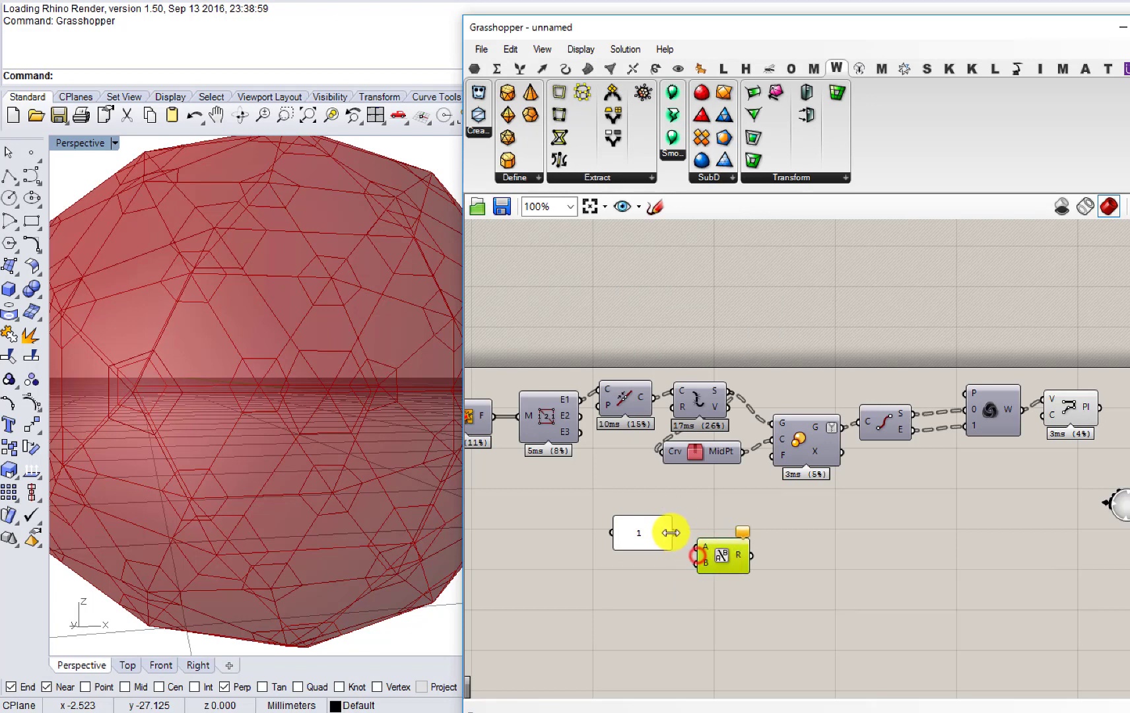
Step: Add a Division component and connect the panel with 1 to its A input
{"action": "left_click_drag", "start_coordinate": [688, 545], "coordinate": [680, 545]}
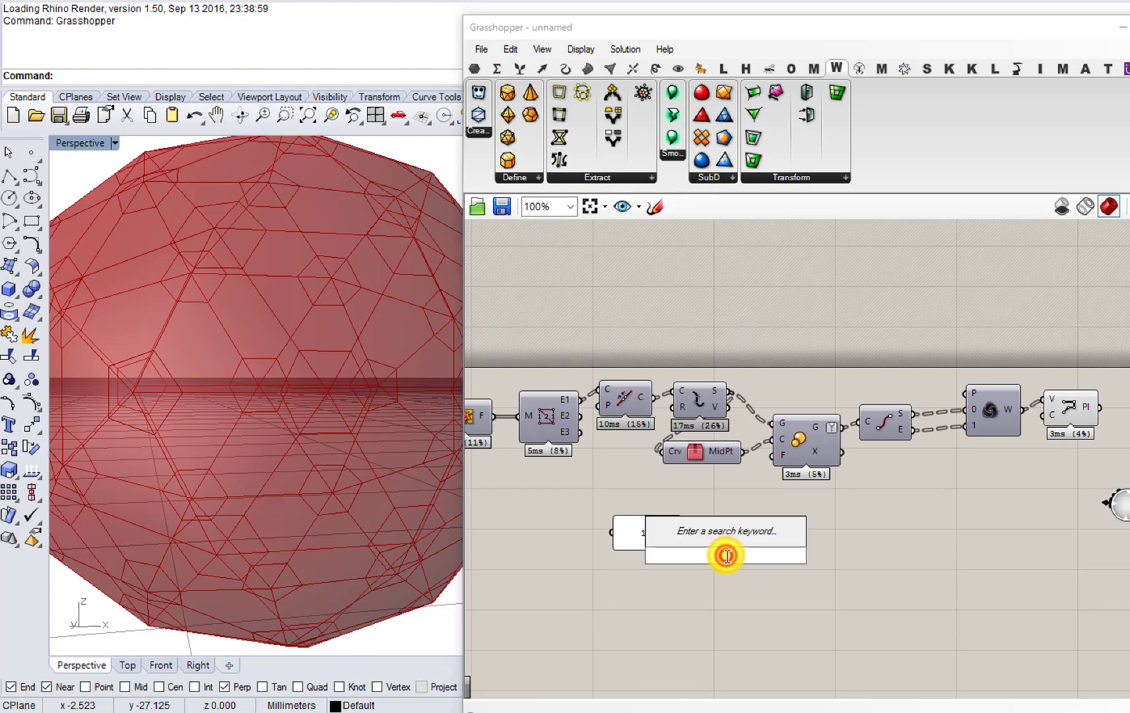
{"action": "type", "text": "division"}
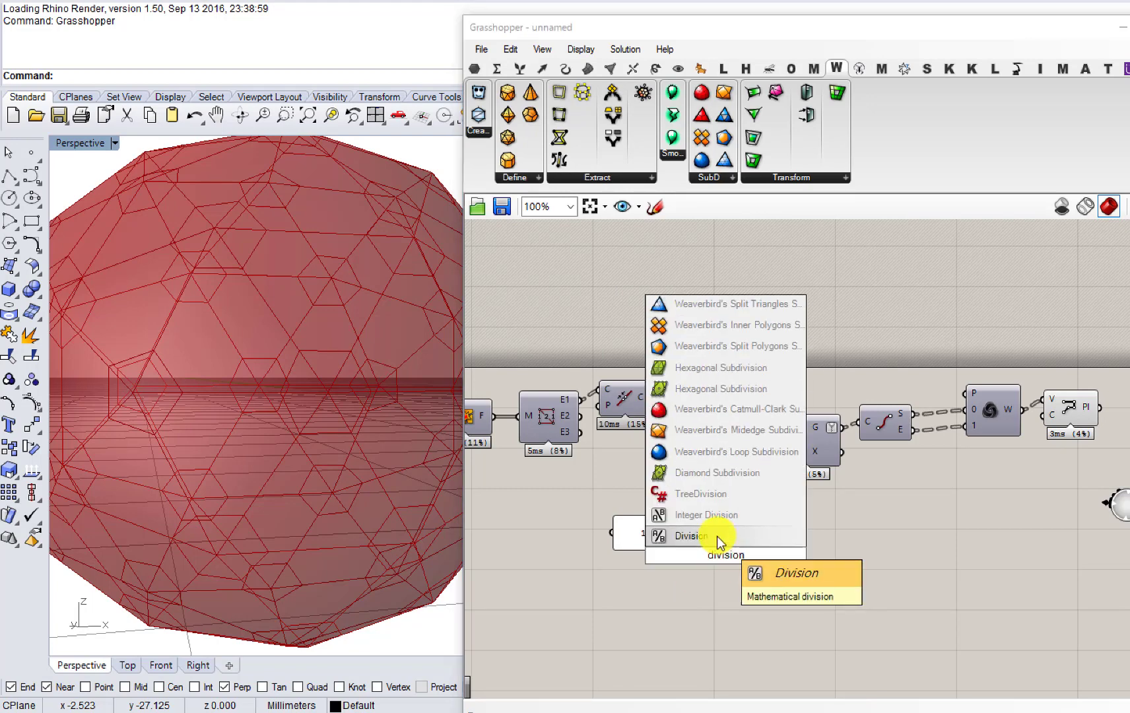
{"action": "left_click", "coordinate": [719, 540]}
Step: Add a panel containing 3 as the divisor in Division input B, and connect the quotient to the Scale factor
{"action": "double_click", "coordinate": [641, 594]}
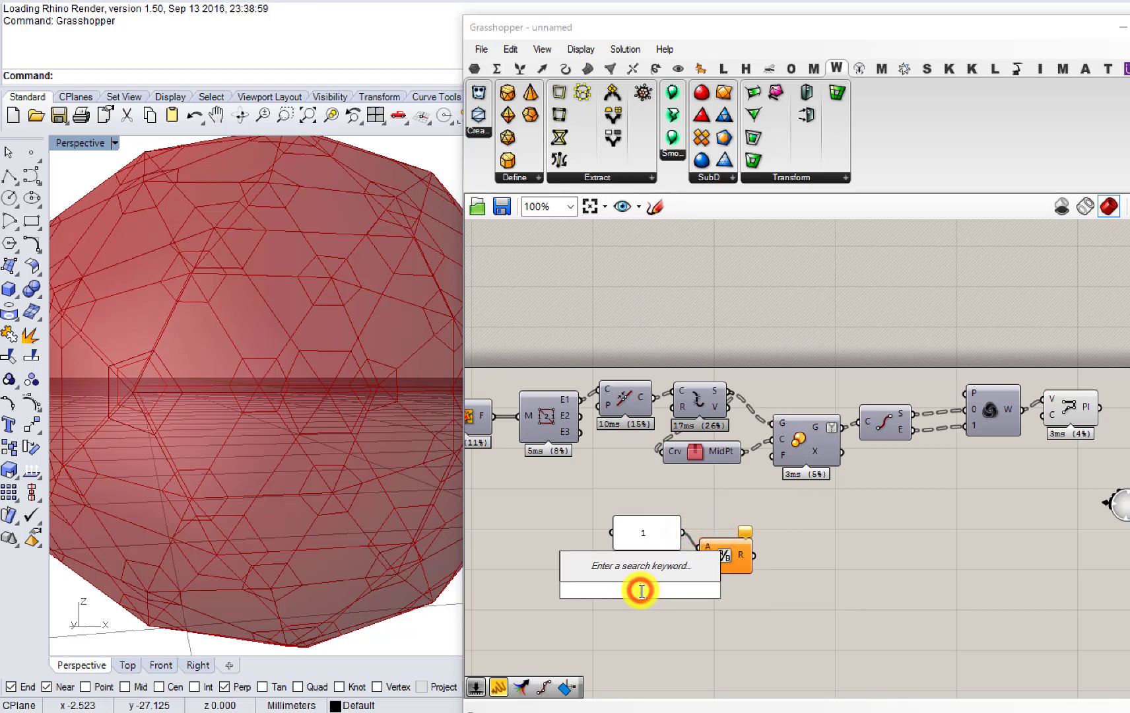
{"action": "type", "text": "panel"}
{"action": "left_click", "coordinate": [639, 580]}
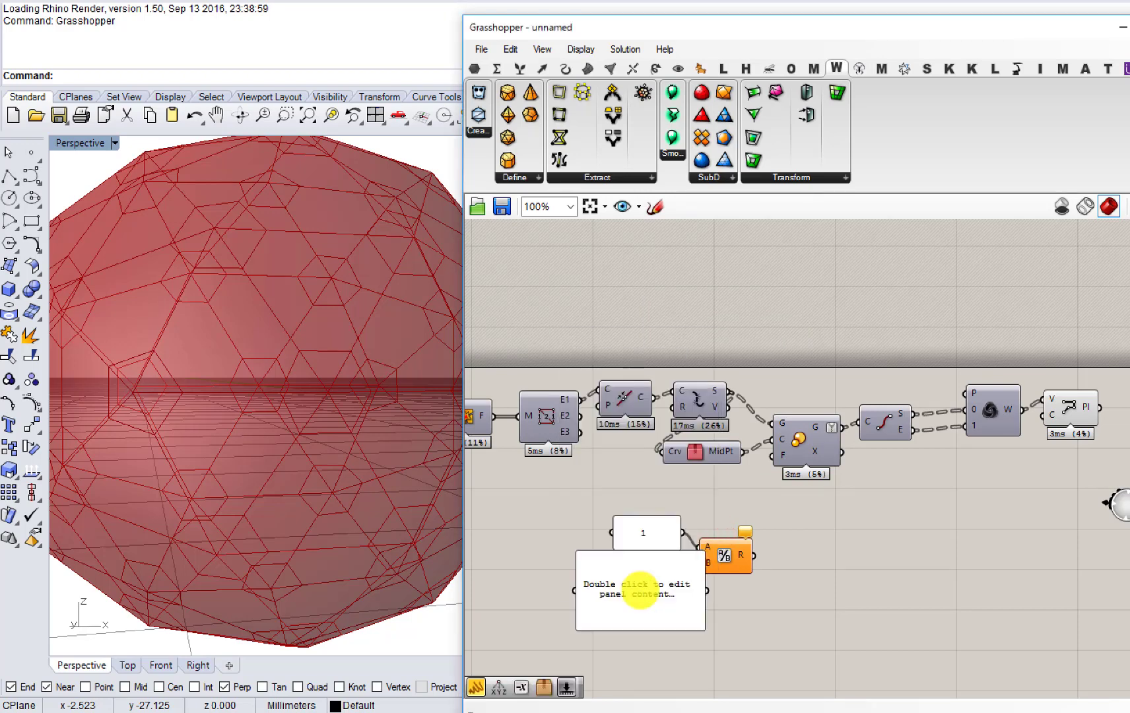
{"action": "double_click", "coordinate": [640, 592]}
{"action": "type", "text": "3"}
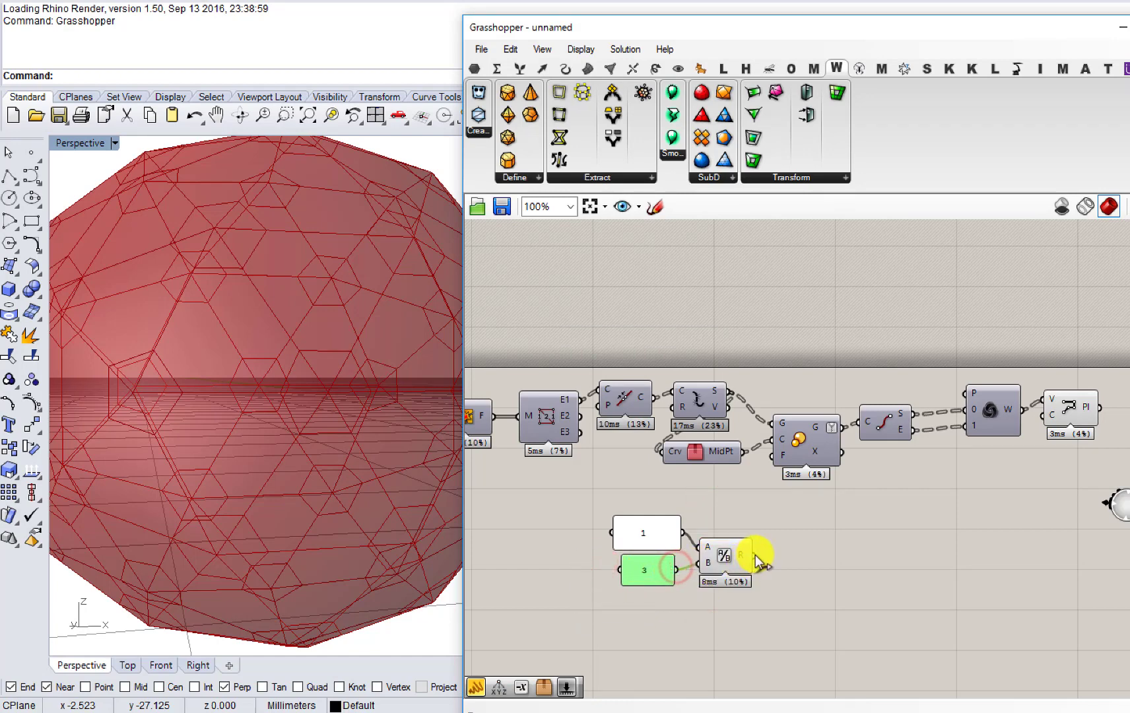
{"action": "left_click_drag", "start_coordinate": [770, 462], "coordinate": [771, 456]}
{"action": "left_click", "coordinate": [783, 525]}
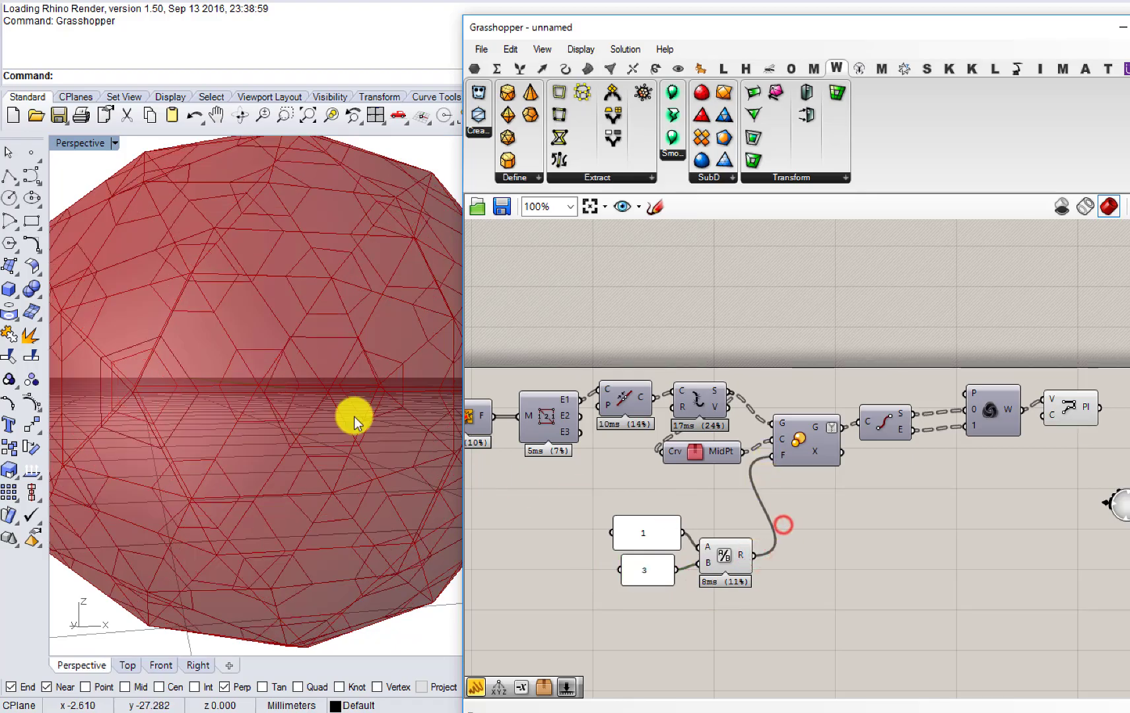
Step: Hide the preview of the Loop Subdivision component
{"action": "mouse_move", "coordinate": [289, 391]}
{"action": "right_mouse_down"}
{"action": "mouse_move", "coordinate": [257, 440]}
{"action": "mouse_move", "coordinate": [273, 421]}
{"action": "mouse_move", "coordinate": [285, 428]}
{"action": "mouse_move", "coordinate": [269, 399]}
{"action": "right_mouse_up"}
{"action": "right_click_drag", "start_coordinate": [604, 436], "coordinate": [675, 431]}
{"action": "left_click", "coordinate": [596, 412]}
{"action": "middle_click", "coordinate": [595, 408]}
{"action": "left_click", "coordinate": [649, 358]}
{"action": "scroll", "coordinate": [649, 367], "scroll_direction": "down", "scroll_amount": 1}
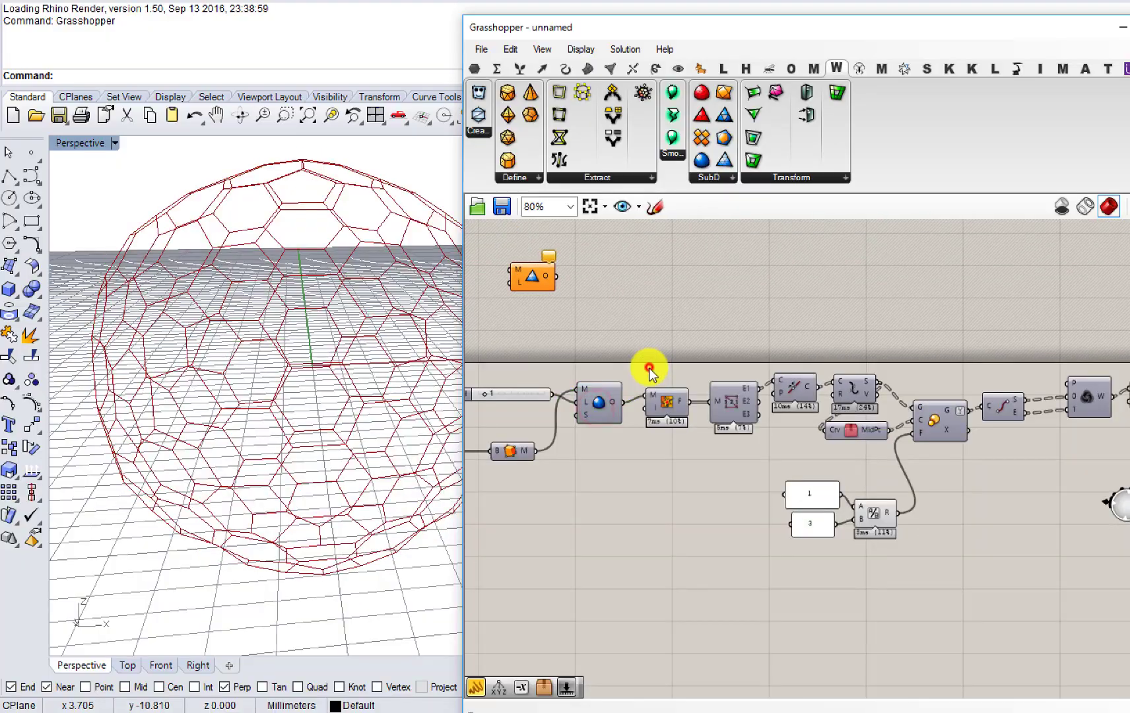
Step: Select the PolyLine component and examine its closed polylines around the whole sphere
{"action": "right_click_drag", "start_coordinate": [305, 375], "coordinate": [331, 363]}
{"action": "scroll", "coordinate": [332, 363], "scroll_direction": "down", "scroll_amount": 5}
{"action": "right_click_drag", "start_coordinate": [1057, 450], "coordinate": [749, 439]}
{"action": "scroll", "coordinate": [851, 396], "scroll_direction": "up", "scroll_amount": 4}
{"action": "left_click", "coordinate": [834, 369]}
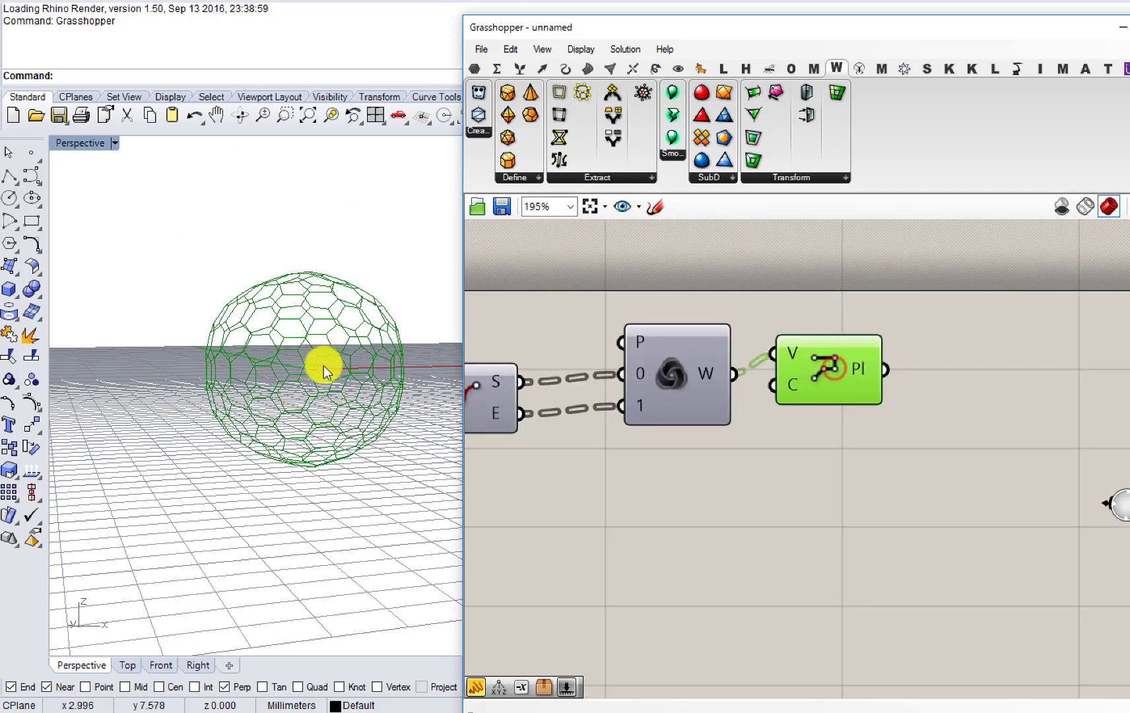
{"action": "right_click_drag", "start_coordinate": [324, 365], "coordinate": [320, 361]}
{"action": "scroll", "coordinate": [319, 361], "scroll_direction": "up", "scroll_amount": 5}
{"action": "right_click_drag", "start_coordinate": [536, 404], "coordinate": [724, 413]}
{"action": "right_click_drag", "start_coordinate": [379, 363], "coordinate": [310, 335]}
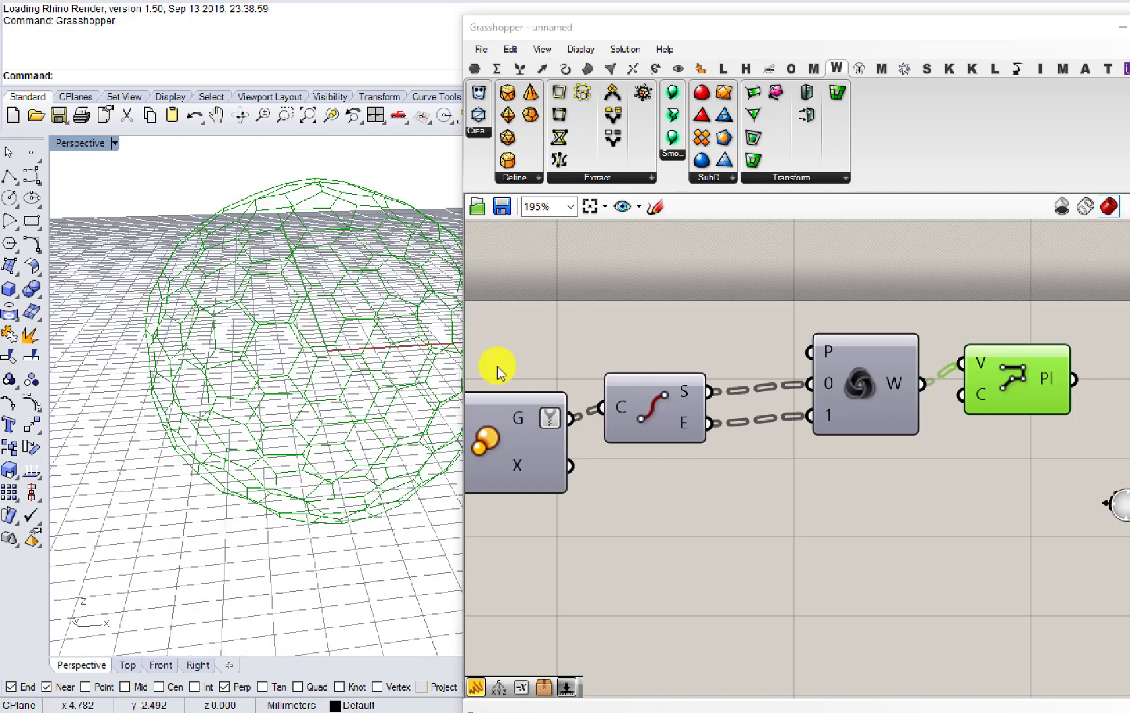
{"action": "right_click_drag", "start_coordinate": [508, 369], "coordinate": [745, 382]}
{"action": "right_click_drag", "start_coordinate": [835, 393], "coordinate": [573, 396]}
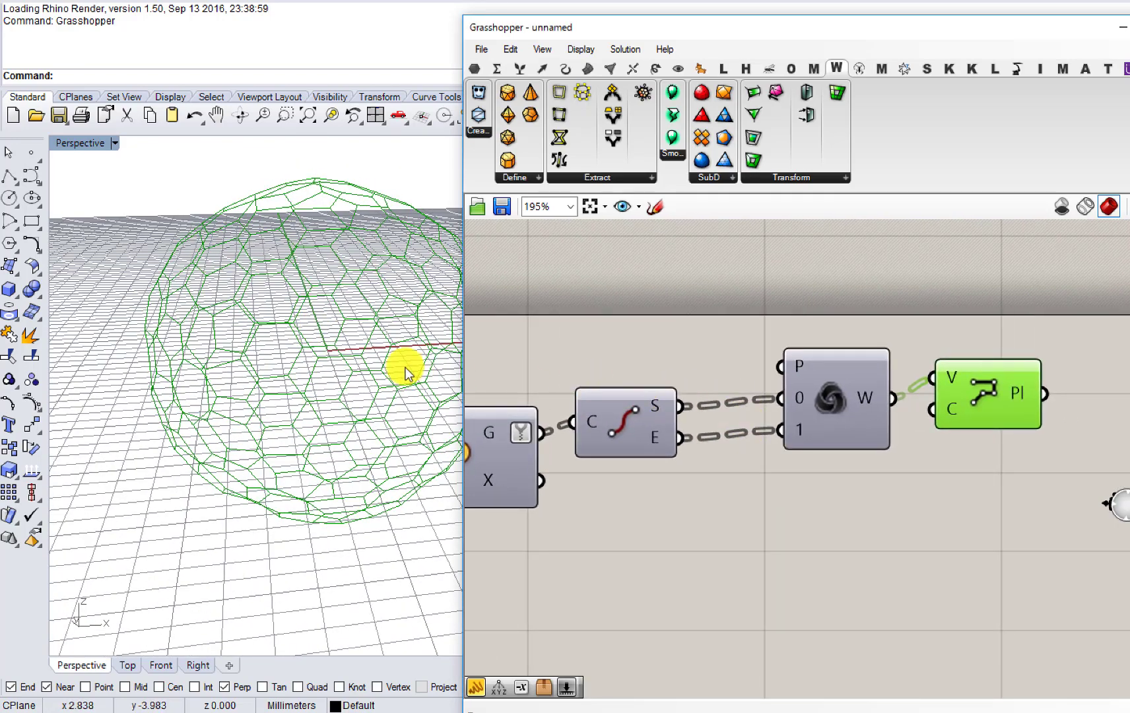
Step: Turn the preview of the Loop Subdivision component back on
{"action": "right_click_drag", "start_coordinate": [684, 426], "coordinate": [841, 416]}
{"action": "right_click_drag", "start_coordinate": [481, 426], "coordinate": [851, 421]}
{"action": "right_click_drag", "start_coordinate": [662, 424], "coordinate": [981, 412]}
{"action": "scroll", "coordinate": [777, 423], "scroll_direction": "down", "scroll_amount": 1}
{"action": "right_click_drag", "start_coordinate": [777, 423], "coordinate": [895, 422]}
{"action": "left_click", "coordinate": [686, 408]}
{"action": "middle_click", "coordinate": [686, 407]}
{"action": "left_click", "coordinate": [721, 377]}
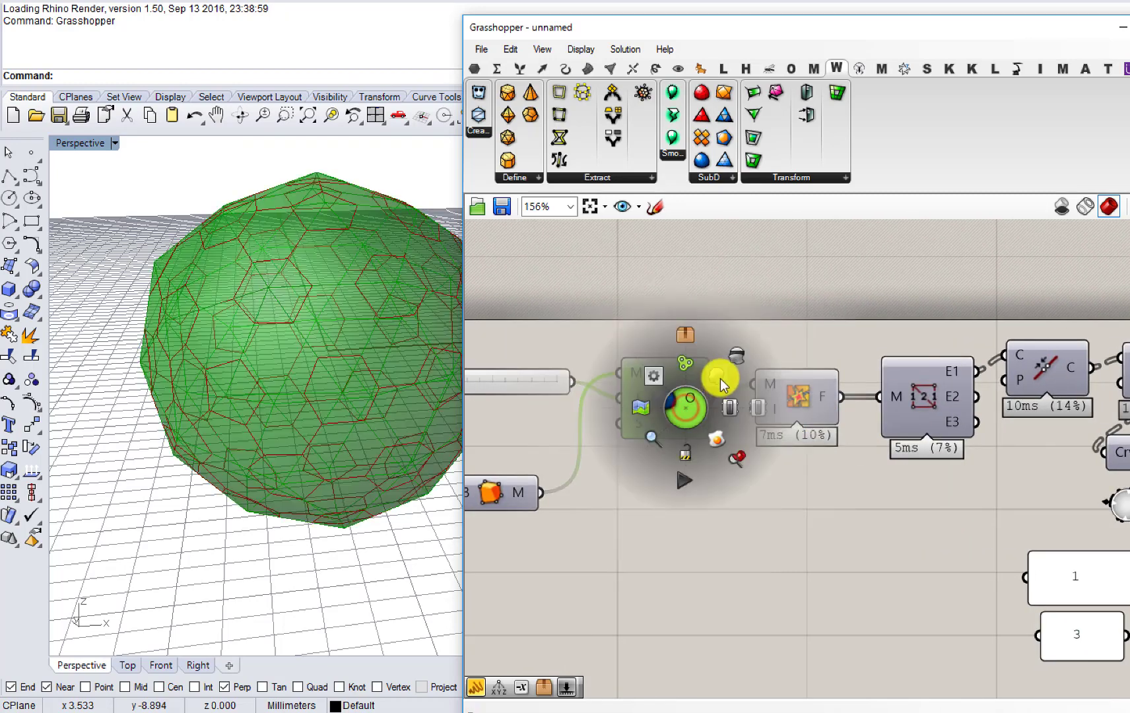
{"action": "left_click", "coordinate": [687, 479]}
{"action": "right_click_drag", "start_coordinate": [419, 423], "coordinate": [348, 375]}
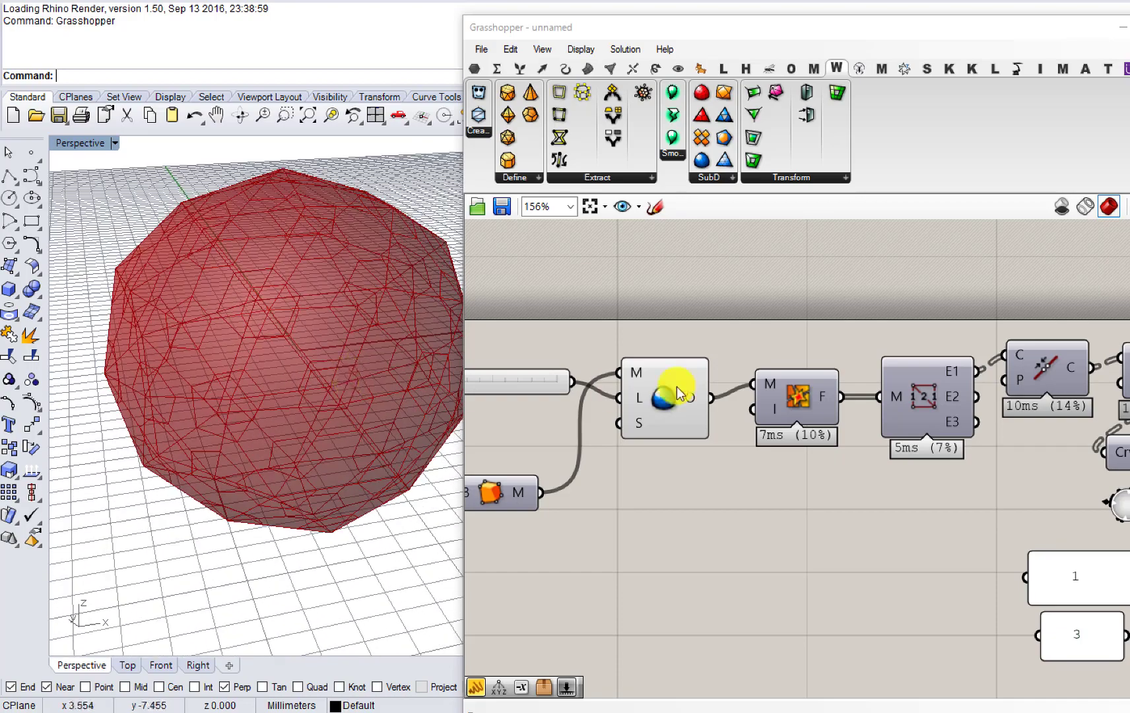
{"action": "right_click_drag", "start_coordinate": [746, 397], "coordinate": [643, 406]}
{"action": "scroll", "coordinate": [652, 399], "scroll_direction": "down", "scroll_amount": 12}
{"action": "scroll", "coordinate": [643, 406], "scroll_direction": "up", "scroll_amount": 11}
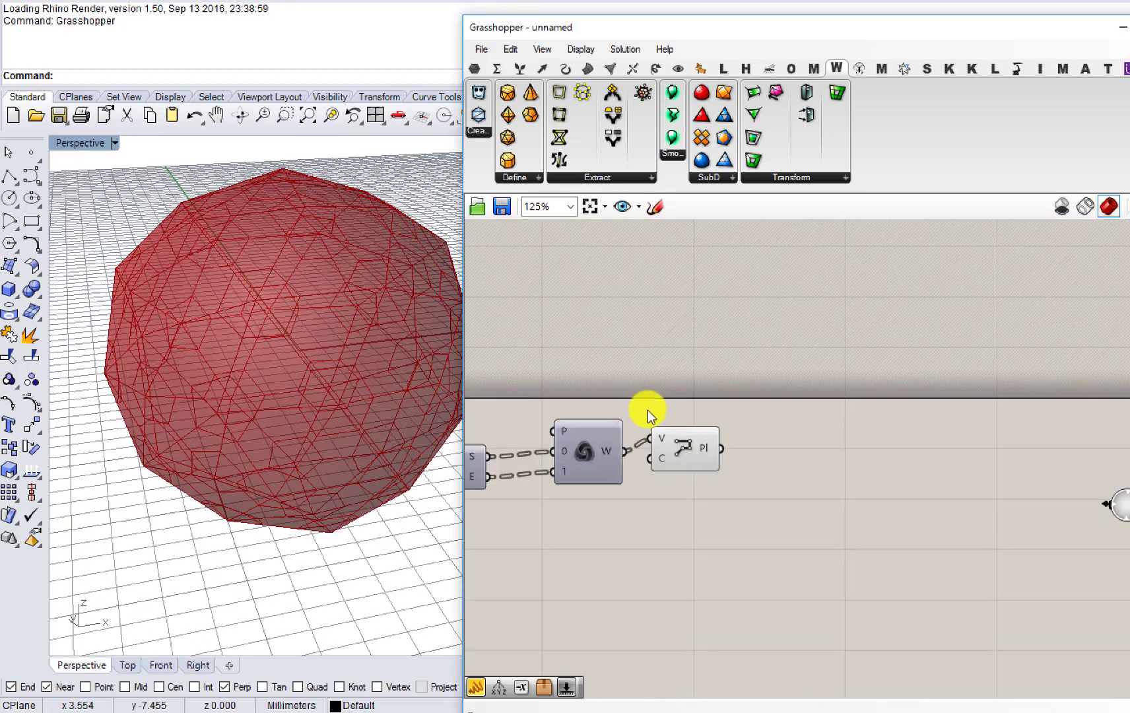
{"action": "scroll", "coordinate": [687, 447], "scroll_direction": "up", "scroll_amount": 1}
{"action": "left_click", "coordinate": [687, 447]}
{"action": "right_click_drag", "start_coordinate": [731, 450], "coordinate": [694, 451]}
{"action": "double_click", "coordinate": [739, 369]}
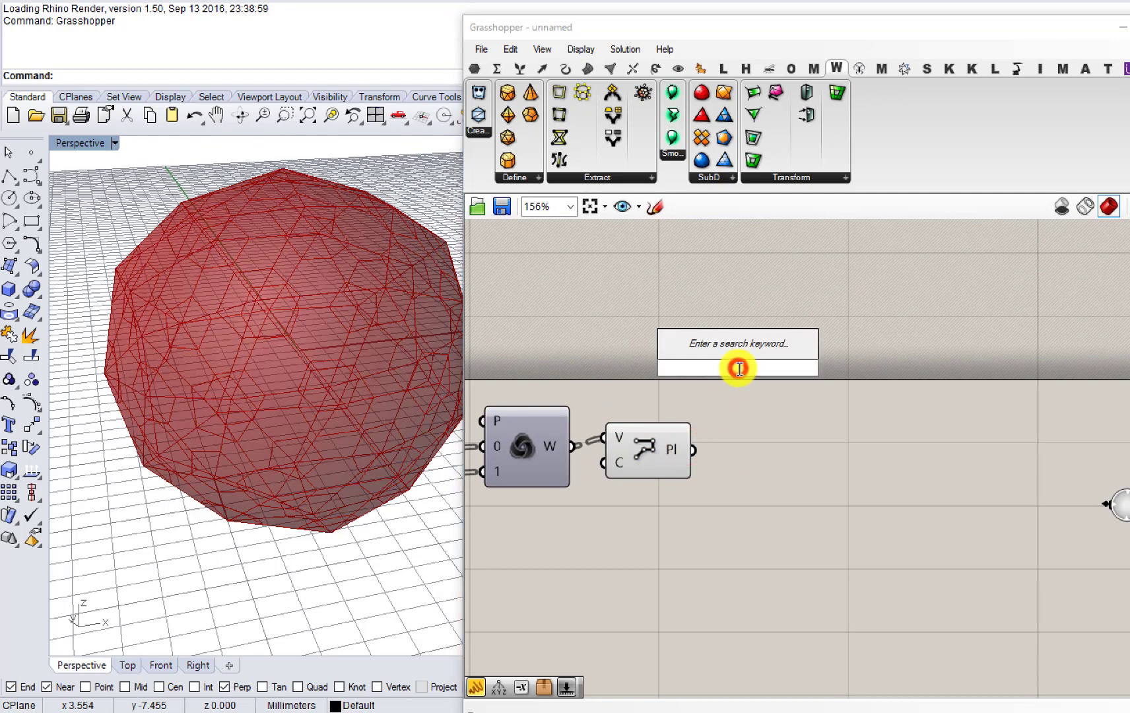
{"action": "type", "text": "explode"}
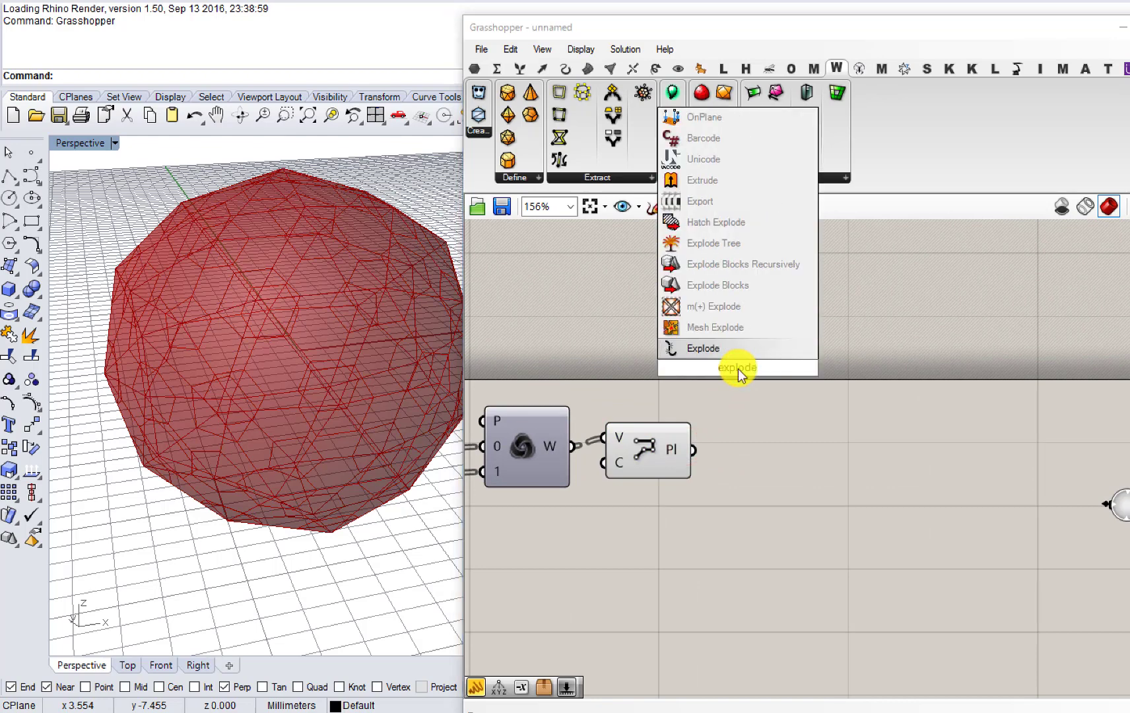
{"action": "left_click", "coordinate": [634, 411]}
Step: Add an Explode component and connect the PolyLine output to its curve input
{"action": "left_click", "coordinate": [631, 447]}
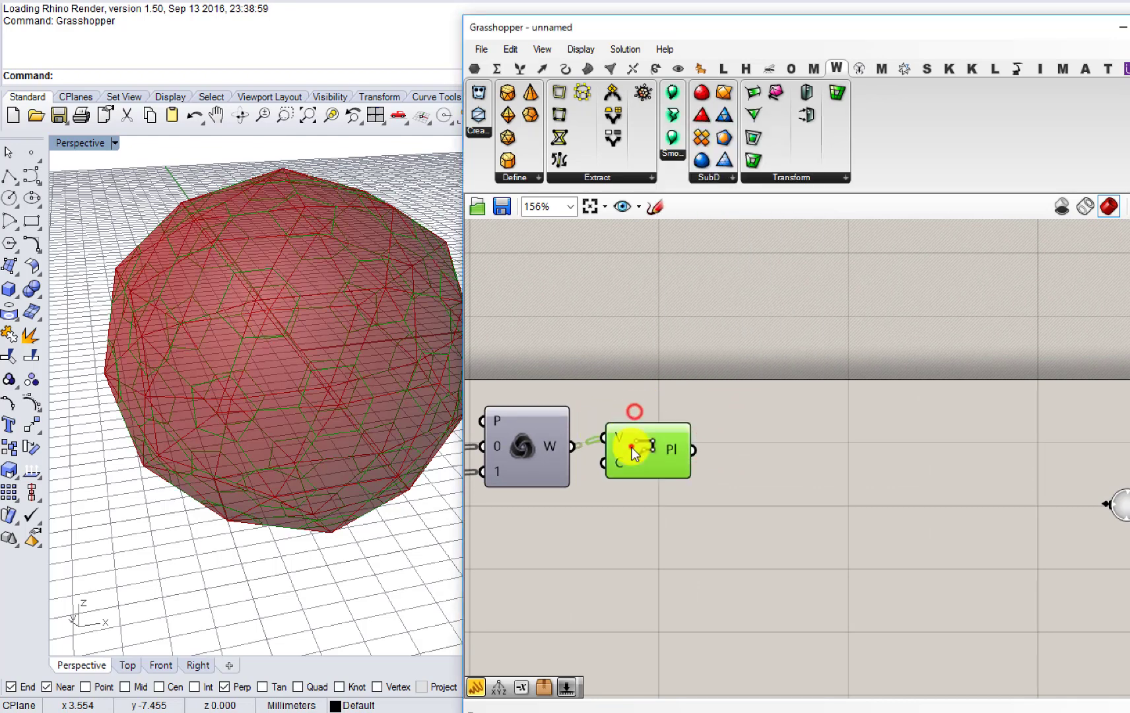
{"action": "right_click_drag", "start_coordinate": [367, 391], "coordinate": [334, 345]}
{"action": "scroll", "coordinate": [342, 317], "scroll_direction": "up", "scroll_amount": 3}
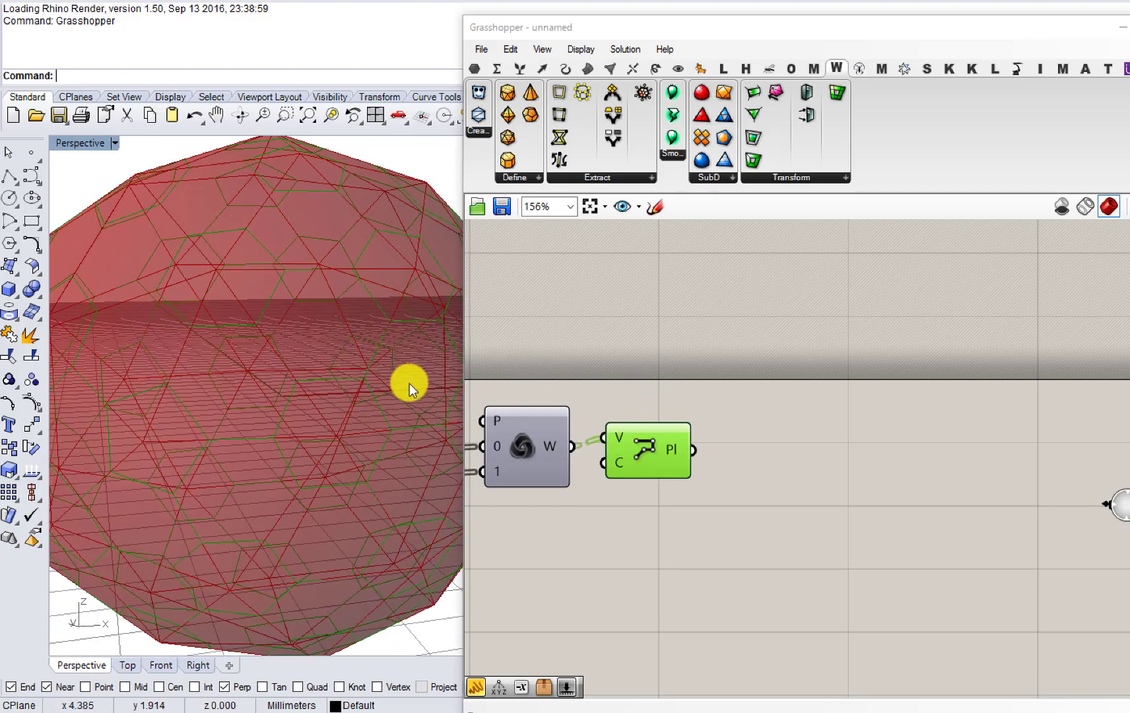
{"action": "right_click_drag", "start_coordinate": [408, 384], "coordinate": [415, 365]}
{"action": "double_click", "coordinate": [714, 387]}
{"action": "type", "text": "ex"}
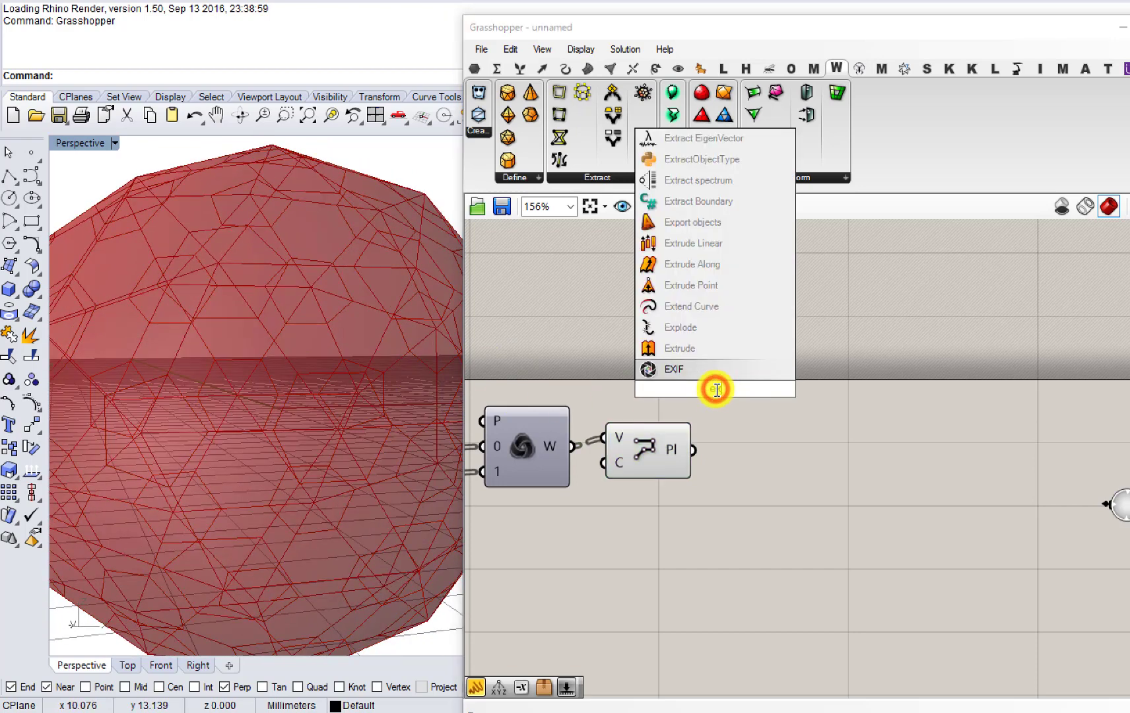
{"action": "type", "text": "plode"}
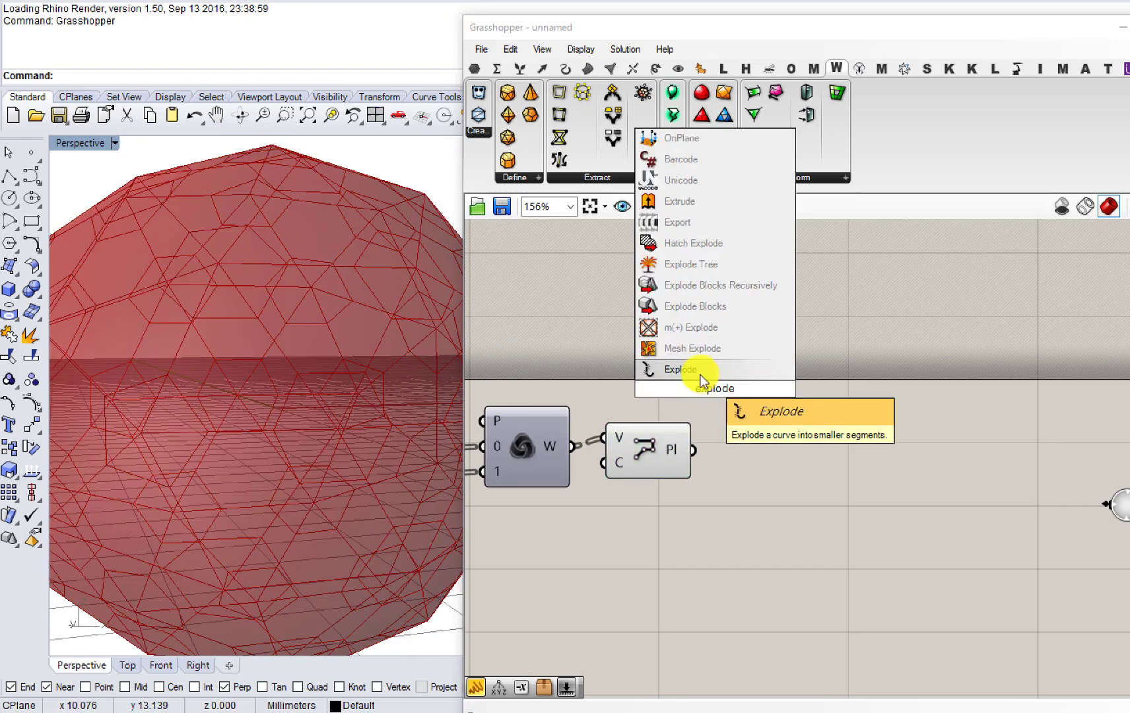
{"action": "left_click", "coordinate": [701, 376]}
{"action": "left_click_drag", "start_coordinate": [711, 386], "coordinate": [757, 441]}
{"action": "left_click_drag", "start_coordinate": [689, 449], "coordinate": [780, 395]}
{"action": "right_click_drag", "start_coordinate": [755, 396], "coordinate": [718, 405]}
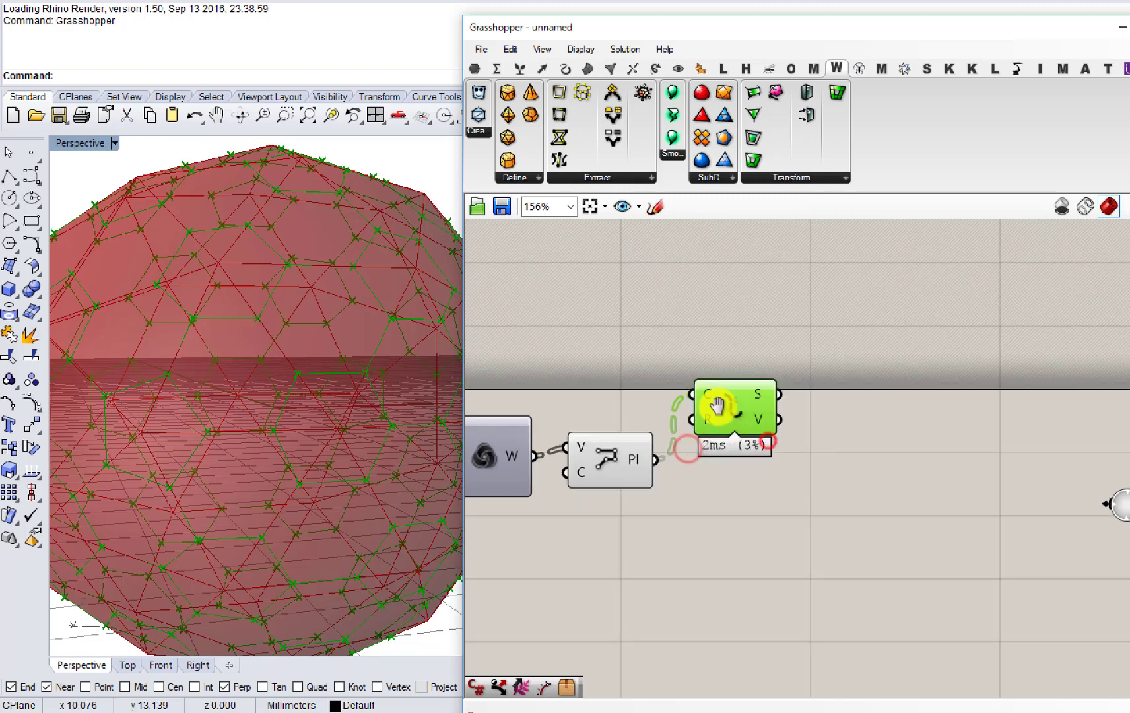
Step: Add a Dispatch component and connect the exploded segments to its list input
{"action": "double_click", "coordinate": [780, 398]}
{"action": "type", "text": "dis"}
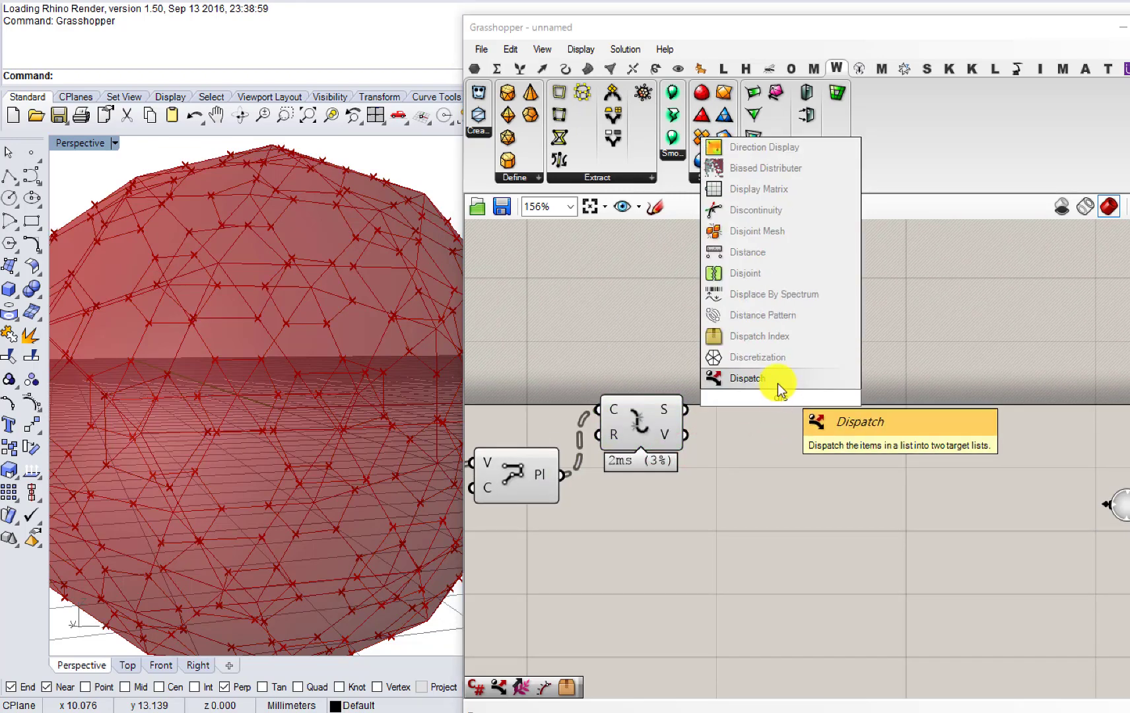
{"action": "left_click", "coordinate": [777, 382]}
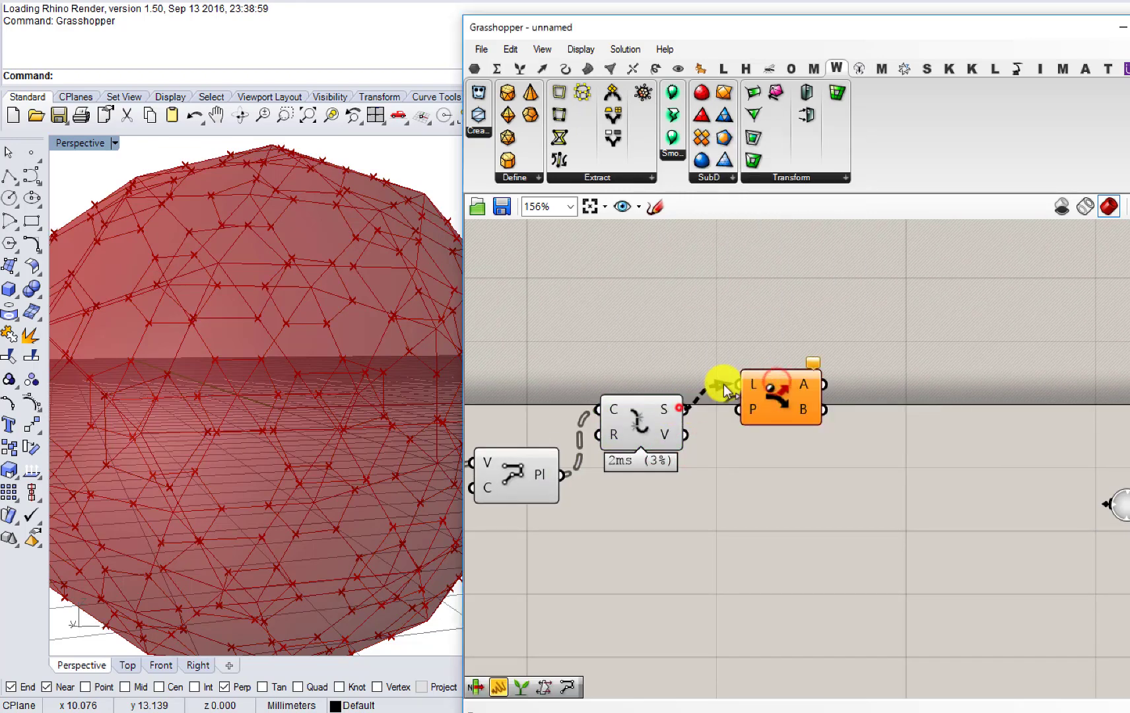
{"action": "left_click", "coordinate": [773, 401]}
Step: Add a Curve parameter fed by Dispatch output B and flatten it
{"action": "double_click", "coordinate": [771, 389]}
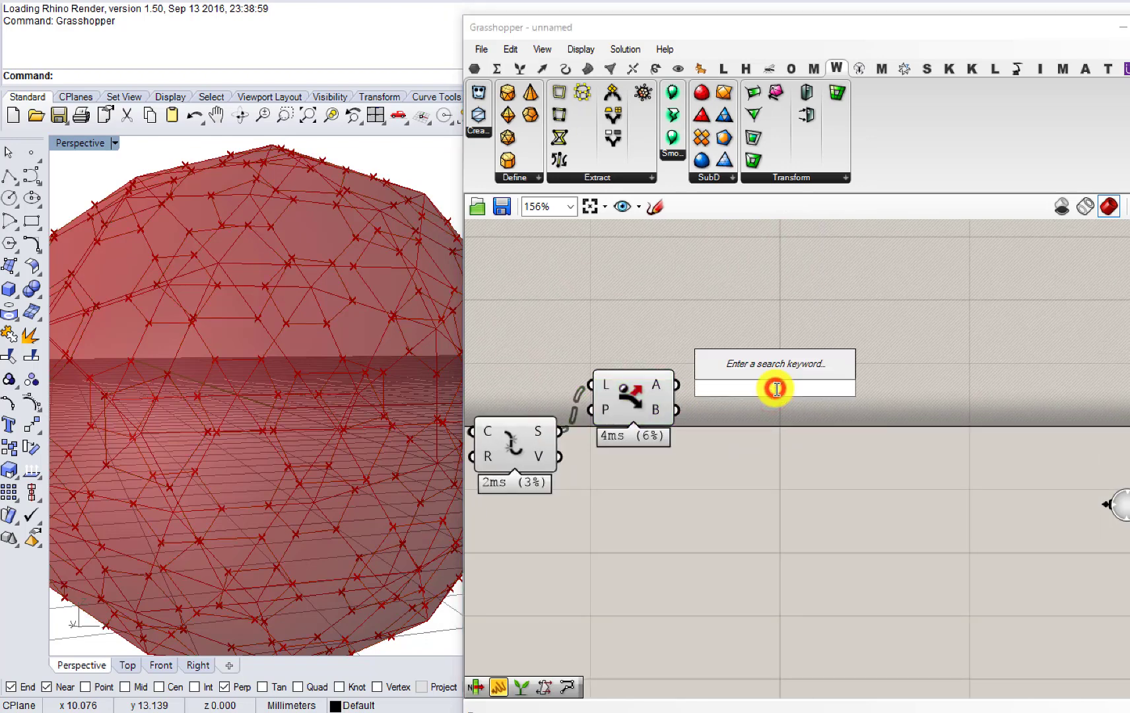
{"action": "type", "text": "crv"}
{"action": "left_click", "coordinate": [744, 333]}
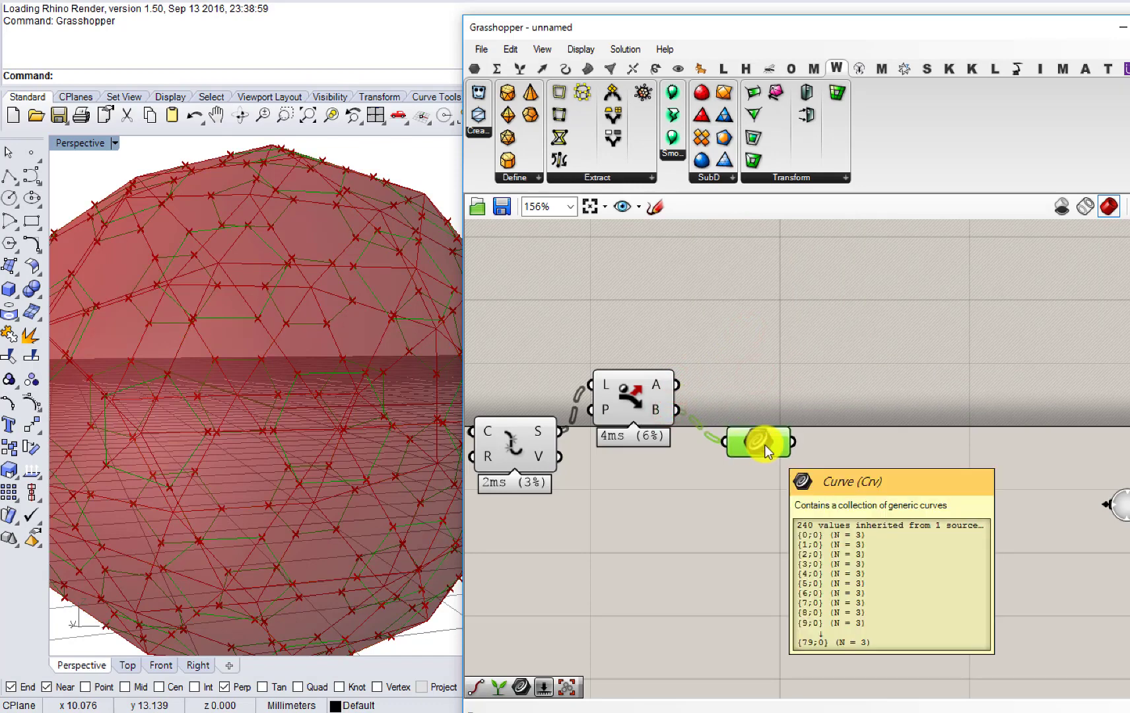
{"action": "right_click", "coordinate": [762, 443]}
{"action": "left_click", "coordinate": [811, 475]}
Step: Add a Join Curves component and connect the flattened Curve parameter to its curves input
{"action": "double_click", "coordinate": [867, 469]}
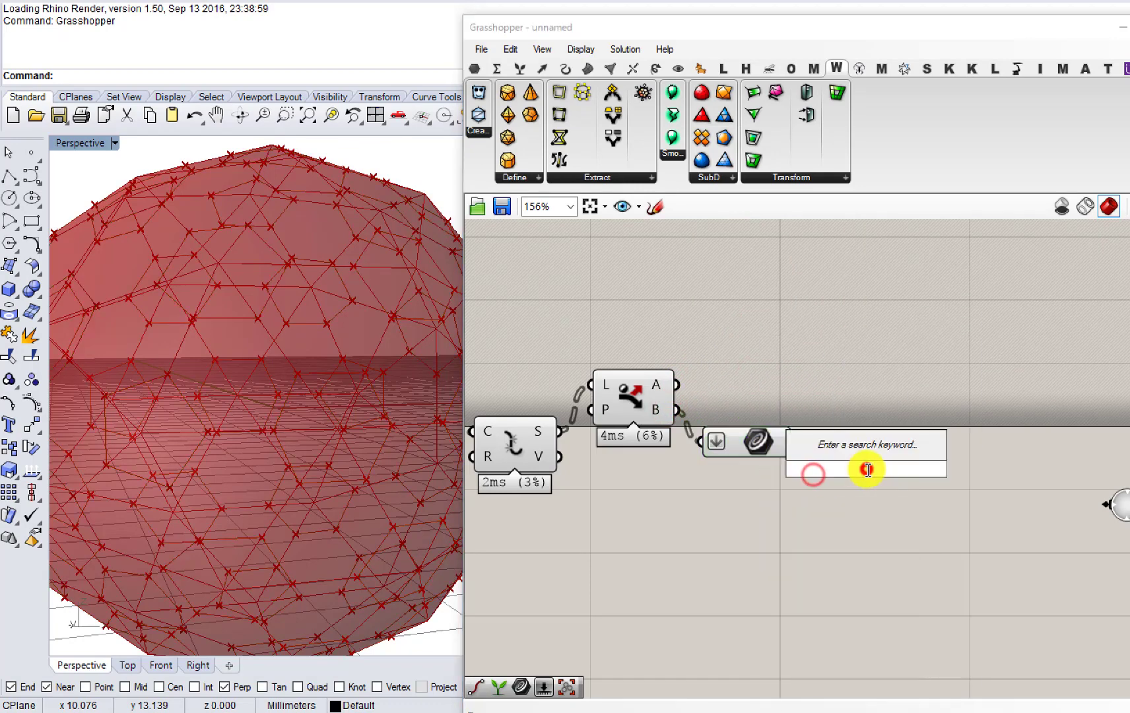
{"action": "type", "text": "join"}
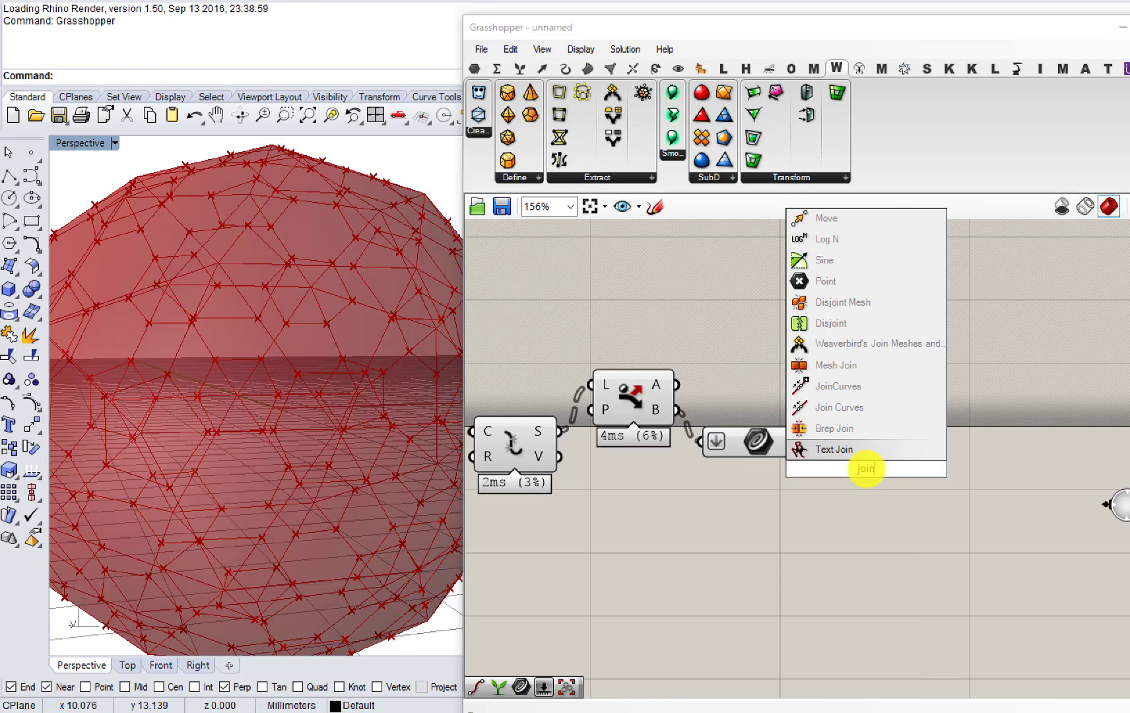
{"action": "left_click", "coordinate": [832, 407]}
{"action": "left_click_drag", "start_coordinate": [838, 451], "coordinate": [838, 455]}
{"action": "left_click_drag", "start_coordinate": [863, 466], "coordinate": [855, 452]}
{"action": "mouse_move", "coordinate": [884, 453]}
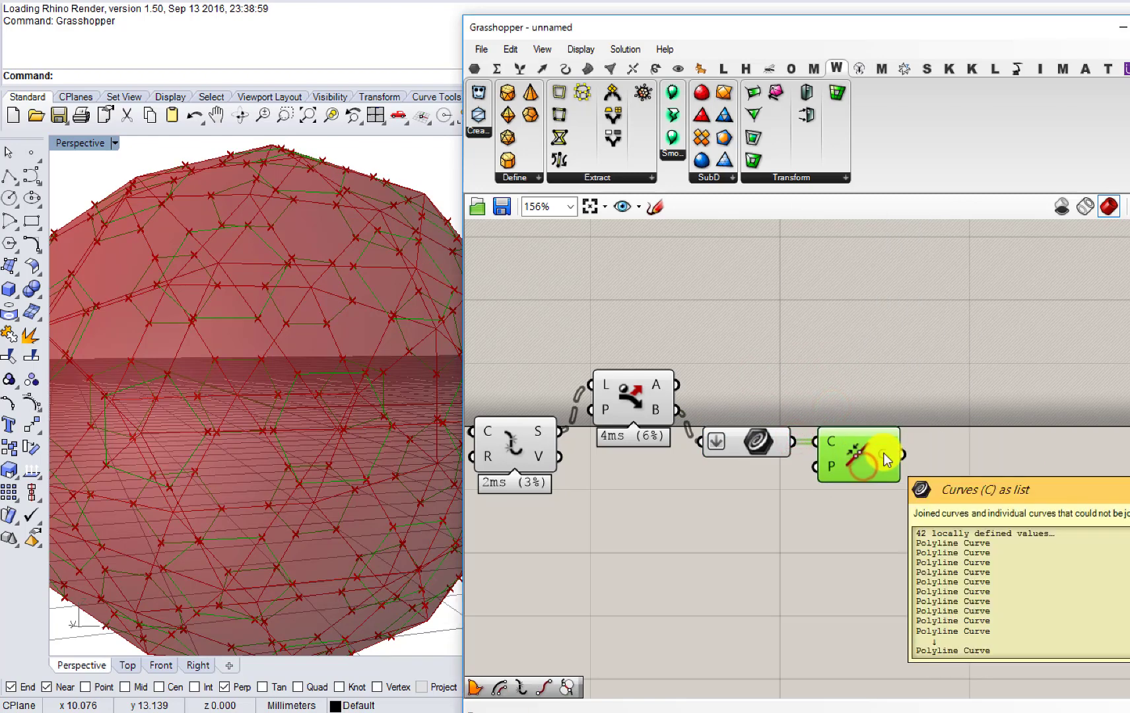
Step: Add a Merge component and connect the joined curves to D1 and the PolyLine output to D2
{"action": "double_click", "coordinate": [843, 542]}
{"action": "type", "text": "merge"}
{"action": "left_click", "coordinate": [804, 521]}
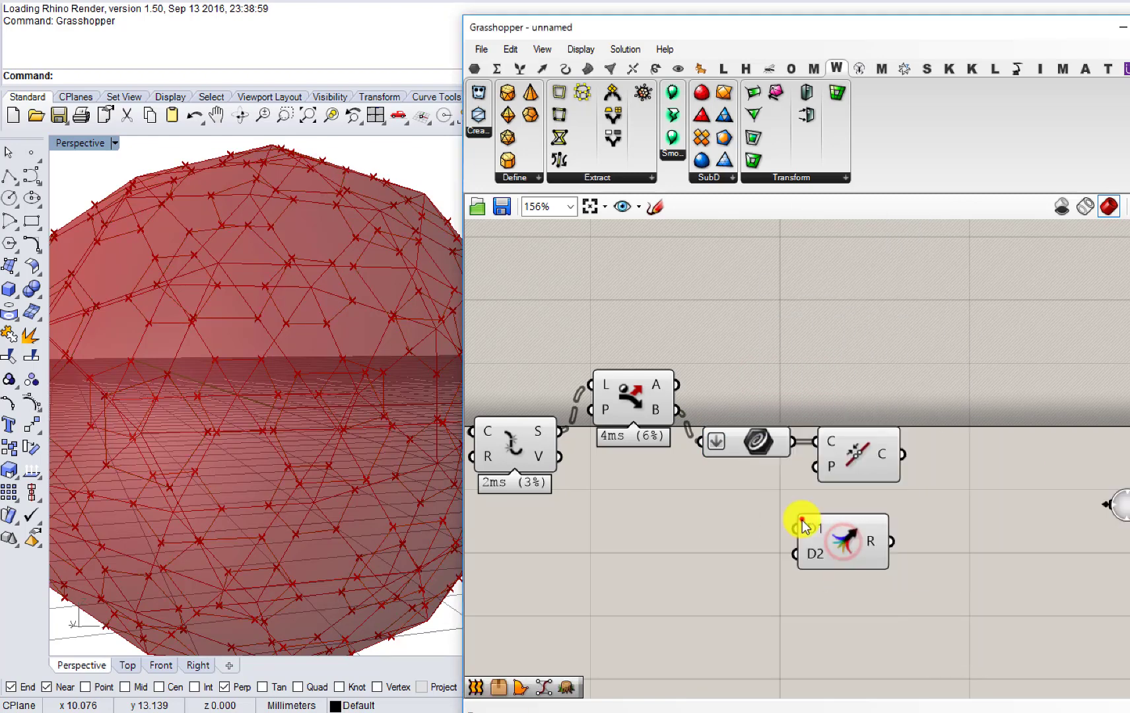
{"action": "right_click_drag", "start_coordinate": [693, 502], "coordinate": [871, 471]}
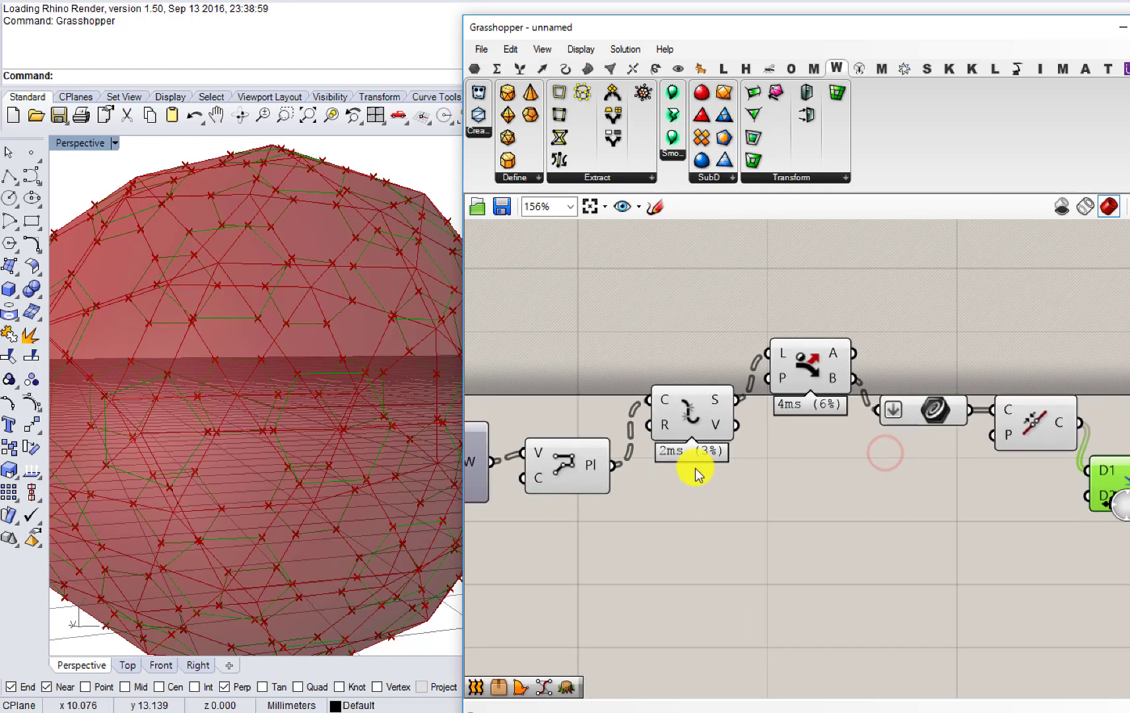
{"action": "left_click_drag", "start_coordinate": [1078, 506], "coordinate": [1077, 504]}
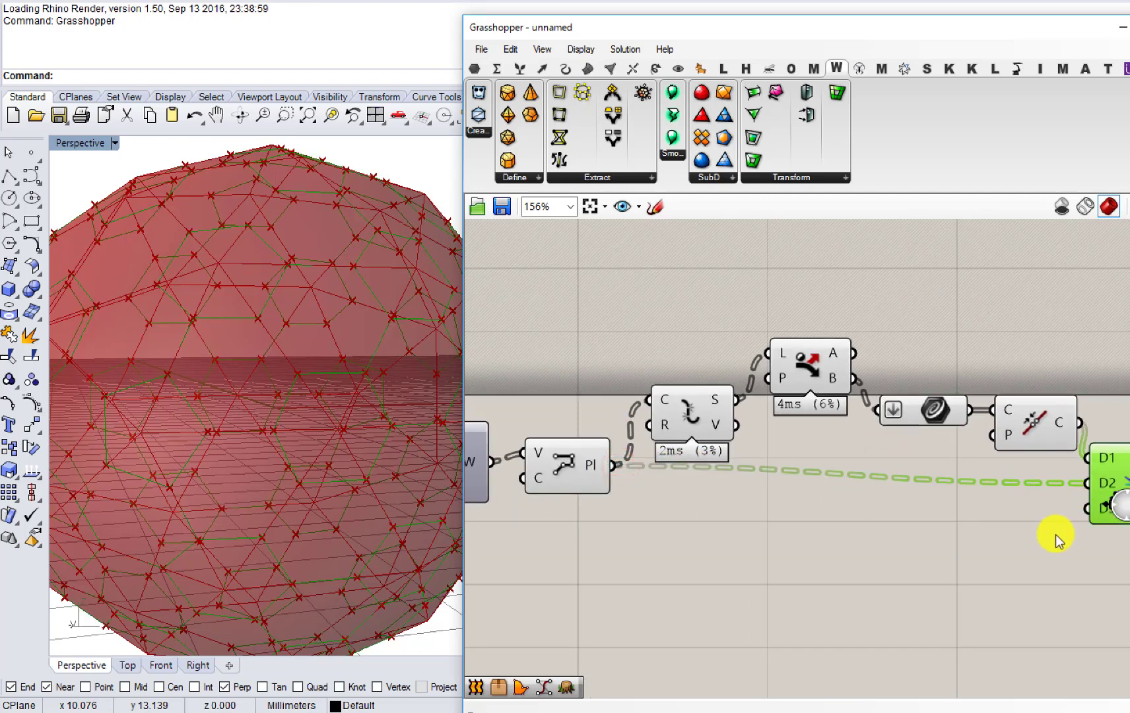
Step: Flatten Merge inputs D1 and D2, and place the component farther along the chain, clear of Join Curves
{"action": "right_click_drag", "start_coordinate": [976, 510], "coordinate": [822, 491]}
{"action": "right_click_drag", "start_coordinate": [625, 474], "coordinate": [551, 489]}
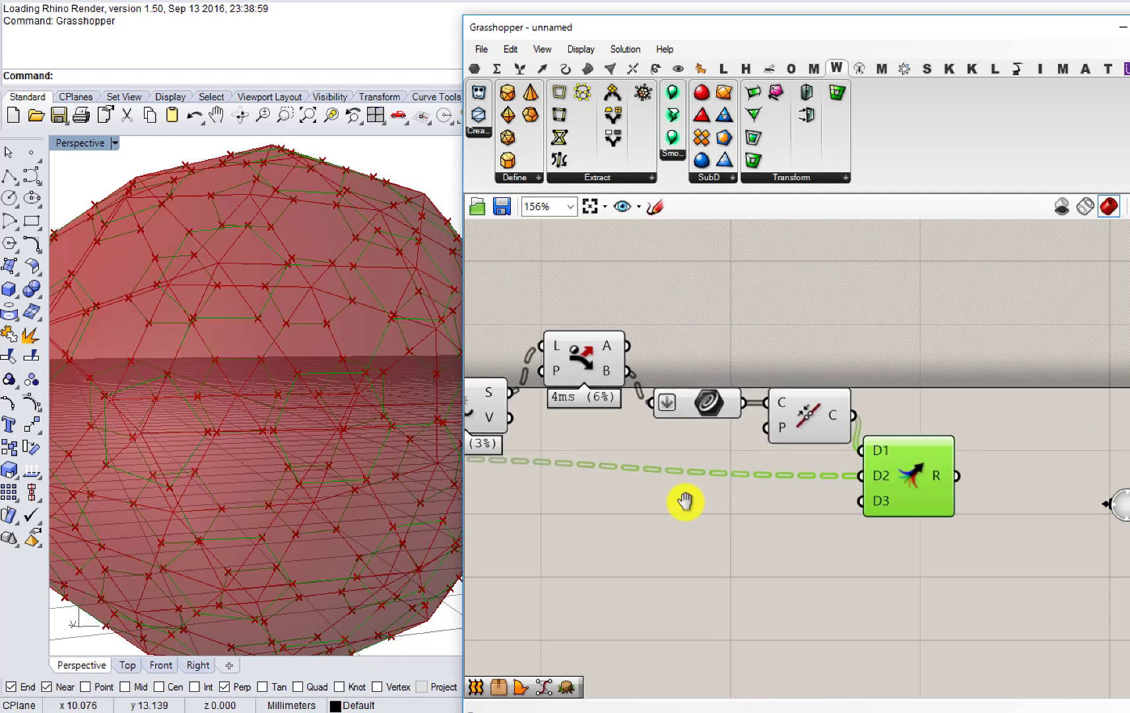
{"action": "right_click", "coordinate": [880, 473]}
{"action": "left_click", "coordinate": [912, 495]}
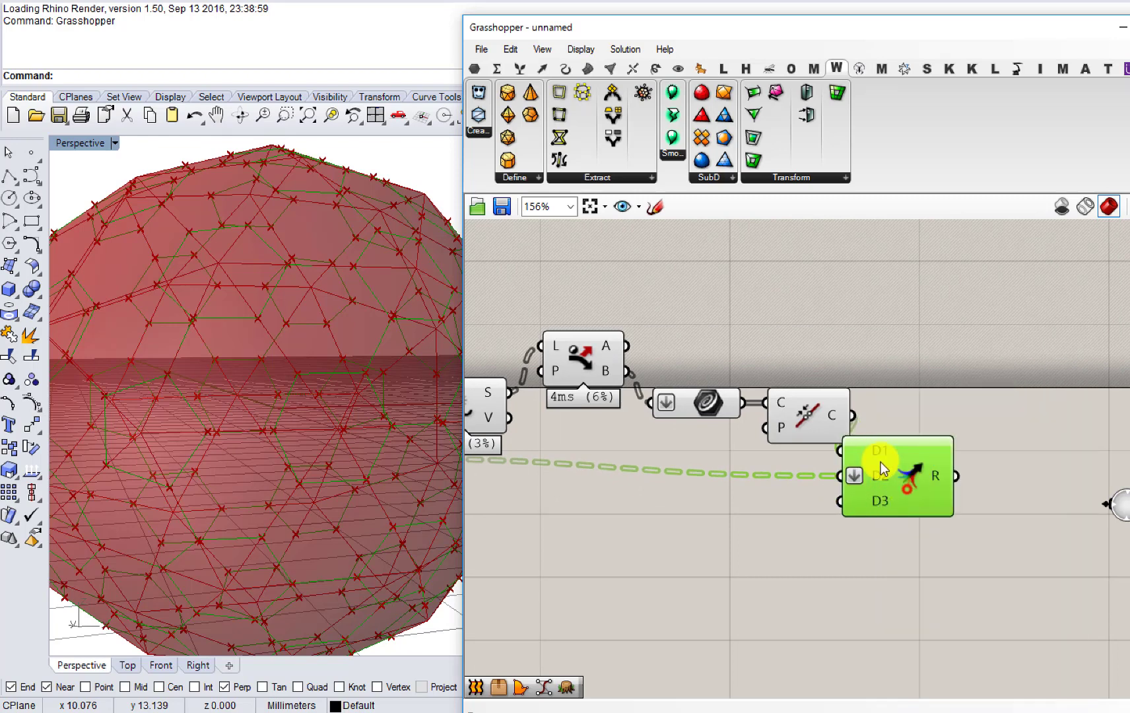
{"action": "right_click", "coordinate": [875, 457]}
{"action": "left_click", "coordinate": [914, 493]}
{"action": "left_click_drag", "start_coordinate": [877, 459], "coordinate": [936, 443]}
{"action": "scroll", "coordinate": [891, 461], "scroll_direction": "down", "scroll_amount": 1}
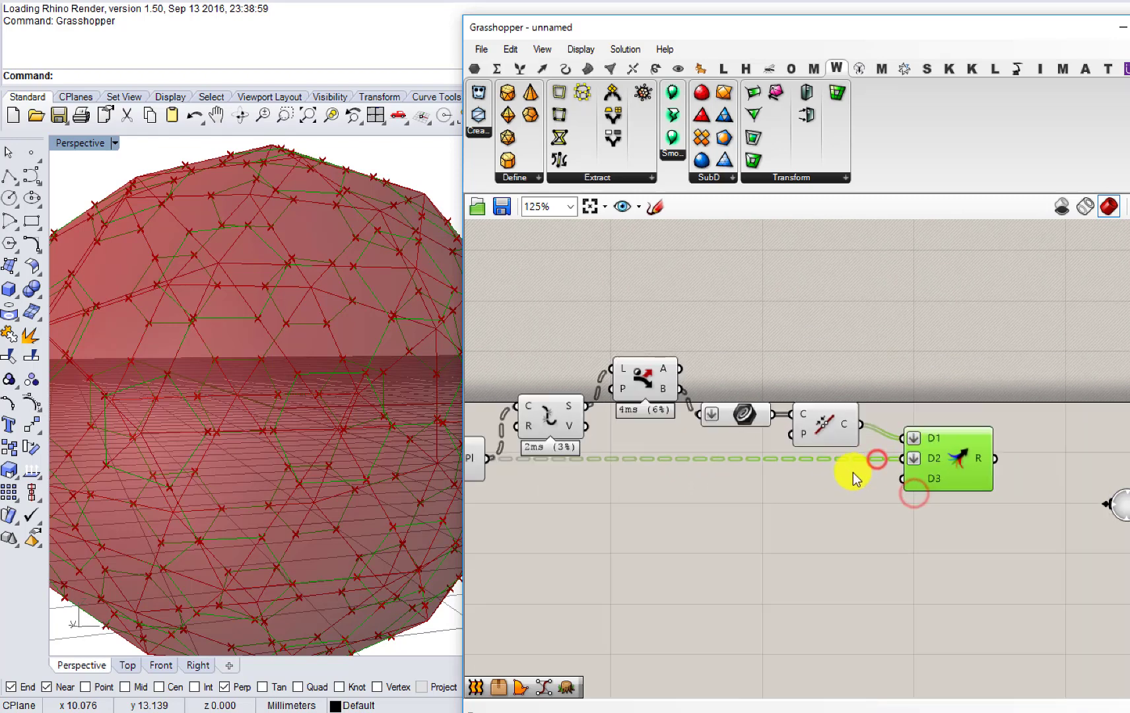
Step: Hide the previews of all components from PolyLine through the last Join Curves, and of the Loop Subdivision component
{"action": "right_click_drag", "start_coordinate": [850, 481], "coordinate": [913, 507]}
{"action": "left_click_drag", "start_coordinate": [895, 541], "coordinate": [511, 380]}
{"action": "middle_click", "coordinate": [550, 388]}
{"action": "left_click", "coordinate": [599, 336]}
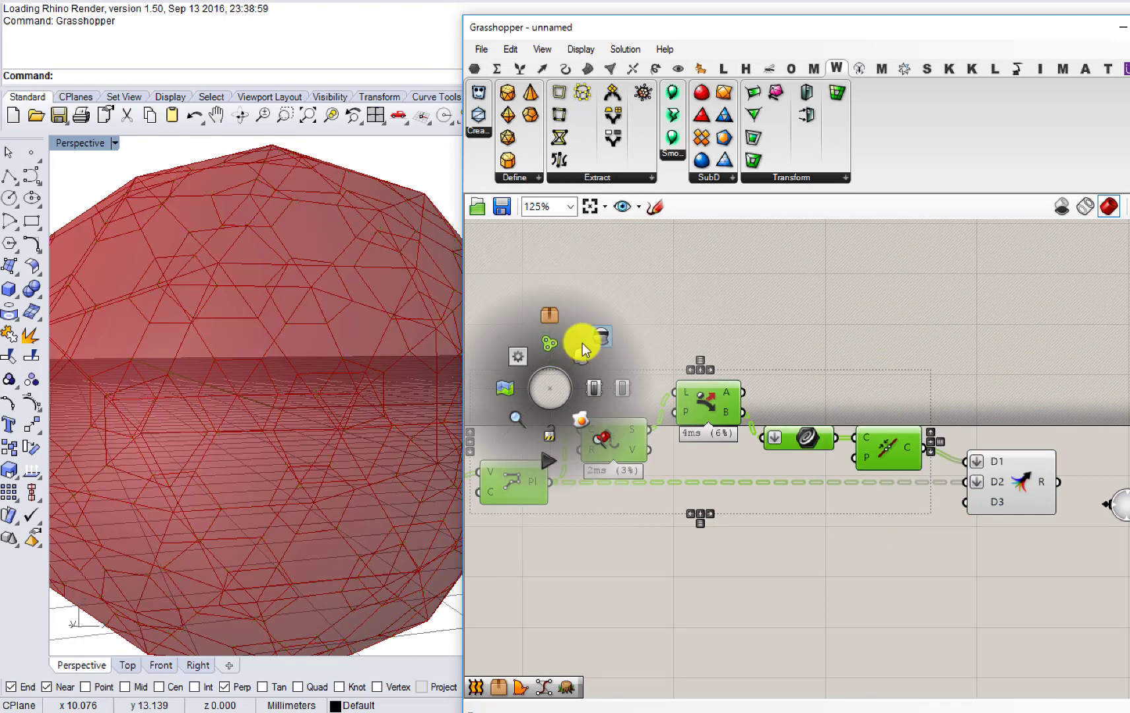
{"action": "scroll", "coordinate": [701, 359], "scroll_direction": "down", "scroll_amount": 6}
{"action": "right_click_drag", "start_coordinate": [573, 365], "coordinate": [871, 366]}
{"action": "scroll", "coordinate": [684, 379], "scroll_direction": "up", "scroll_amount": 4}
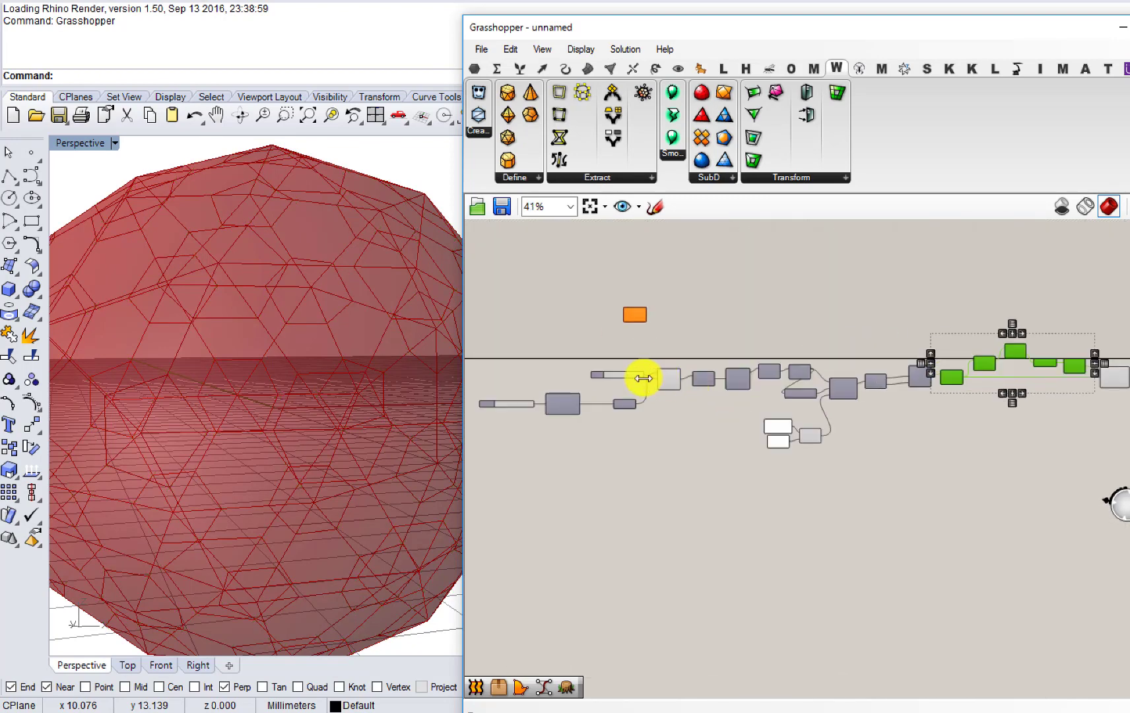
{"action": "left_click", "coordinate": [684, 379]}
{"action": "middle_click", "coordinate": [683, 378]}
{"action": "left_click", "coordinate": [735, 345]}
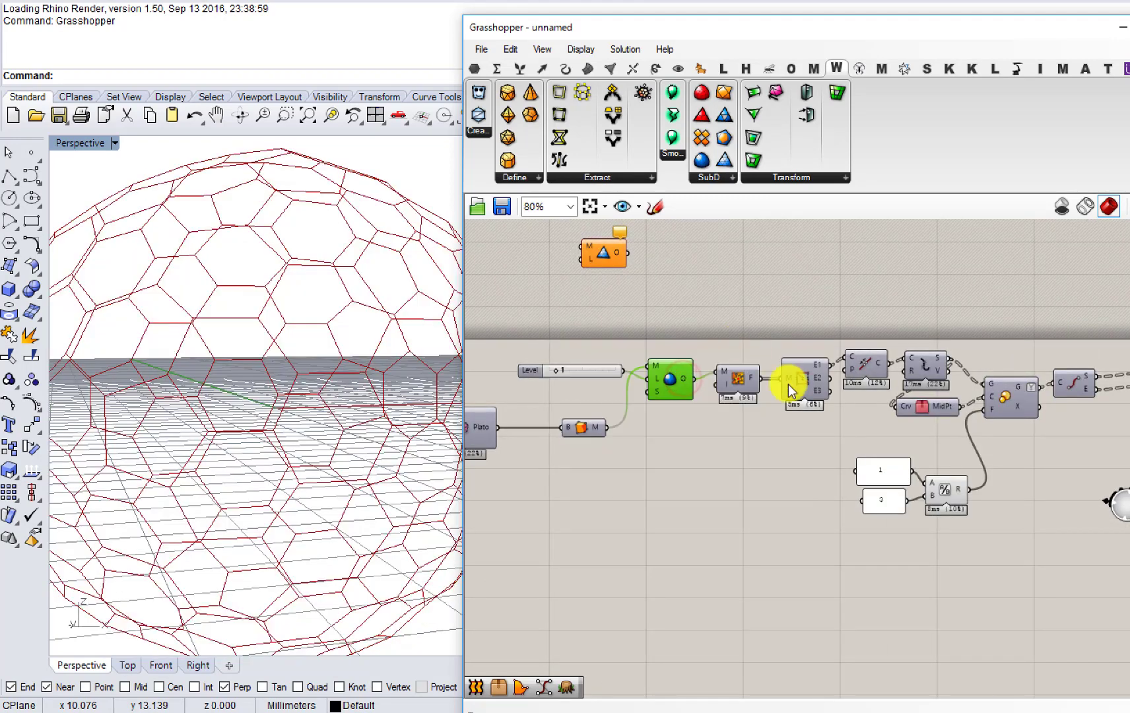
Step: Try a Loop subdivision level of 2 on the Level slider and examine the sphere
{"action": "right_click_drag", "start_coordinate": [376, 342], "coordinate": [305, 373]}
{"action": "scroll", "coordinate": [313, 416], "scroll_direction": "down", "scroll_amount": 6}
{"action": "scroll", "coordinate": [305, 373], "scroll_direction": "up", "scroll_amount": 3}
{"action": "right_click_drag", "start_coordinate": [693, 429], "coordinate": [647, 428]}
{"action": "scroll", "coordinate": [602, 406], "scroll_direction": "up", "scroll_amount": 5}
{"action": "double_click", "coordinate": [634, 325]}
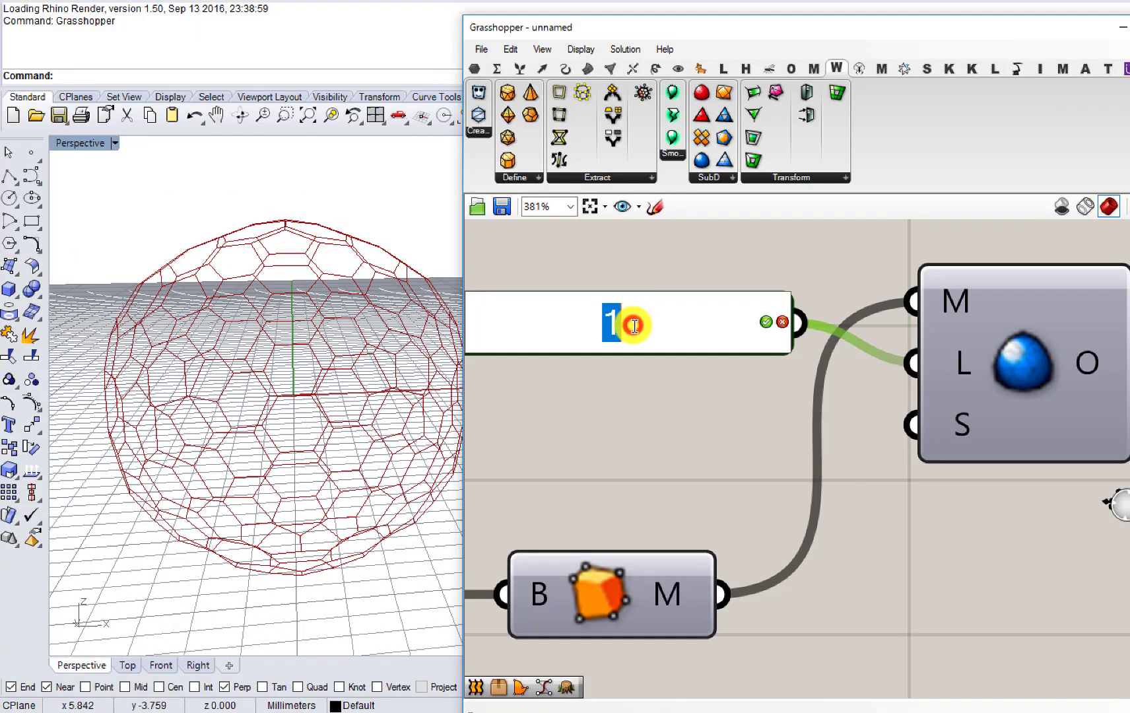
{"action": "key", "text": "Return"}
{"action": "left_click", "coordinate": [594, 436]}
{"action": "right_click_drag", "start_coordinate": [396, 435], "coordinate": [396, 362]}
{"action": "left_click", "coordinate": [599, 317]}
{"action": "middle_click", "coordinate": [600, 316]}
{"action": "right_click_drag", "start_coordinate": [715, 314], "coordinate": [594, 327]}
{"action": "scroll", "coordinate": [634, 316], "scroll_direction": "down", "scroll_amount": 6}
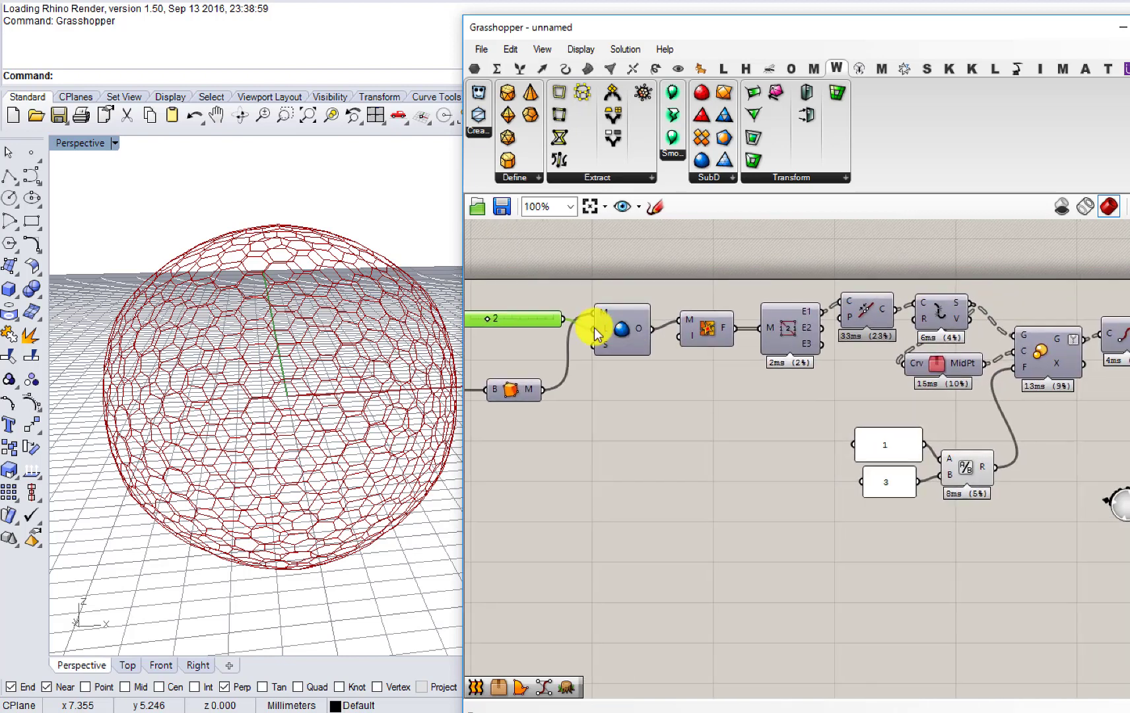
Step: Set the Loop subdivision Level slider back to 1
{"action": "double_click", "coordinate": [531, 319]}
{"action": "type", "text": "1"}
{"action": "left_click", "coordinate": [532, 320]}
Step: Preview the face-edge Join Curves component temporarily to compare its triangles with the hexagonal sphere, and hide it again
{"action": "right_click_drag", "start_coordinate": [844, 381], "coordinate": [579, 389]}
{"action": "right_click_drag", "start_coordinate": [699, 373], "coordinate": [847, 382]}
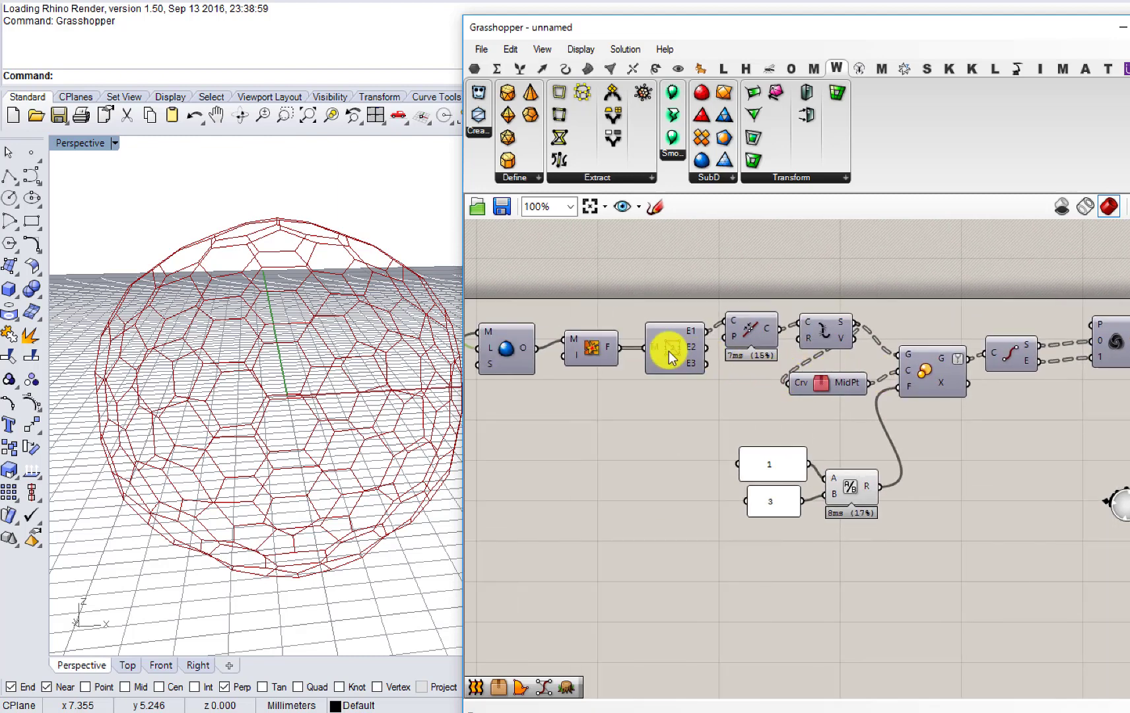
{"action": "middle_click", "coordinate": [755, 332]}
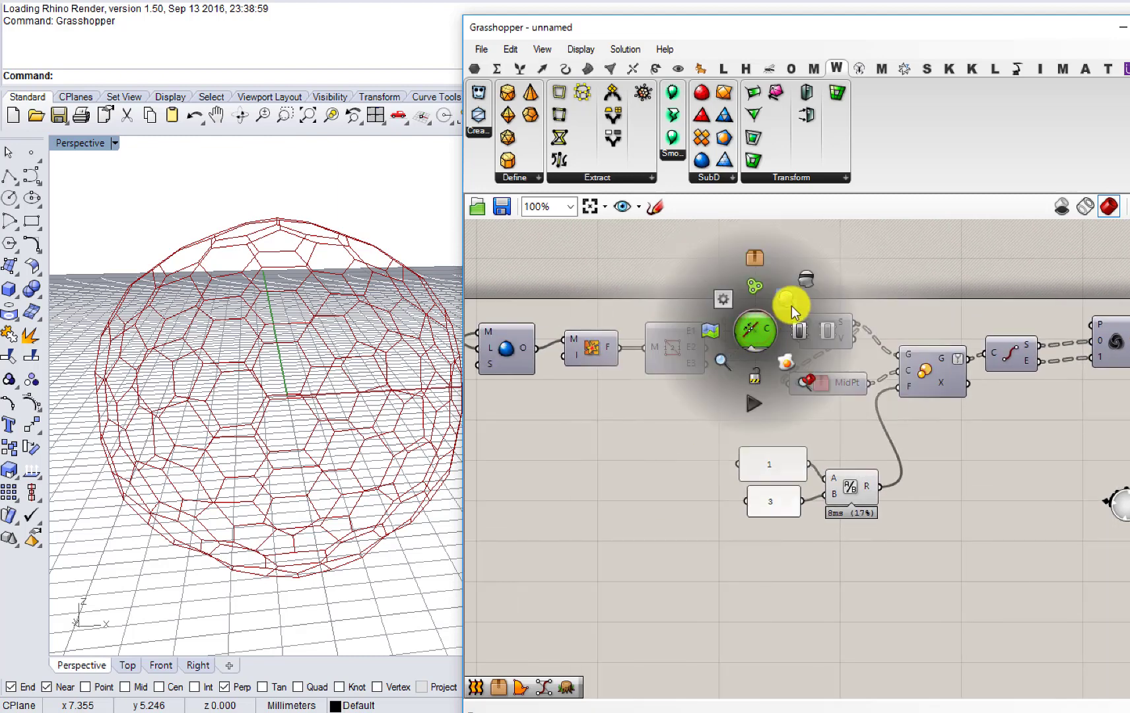
{"action": "left_click", "coordinate": [791, 304]}
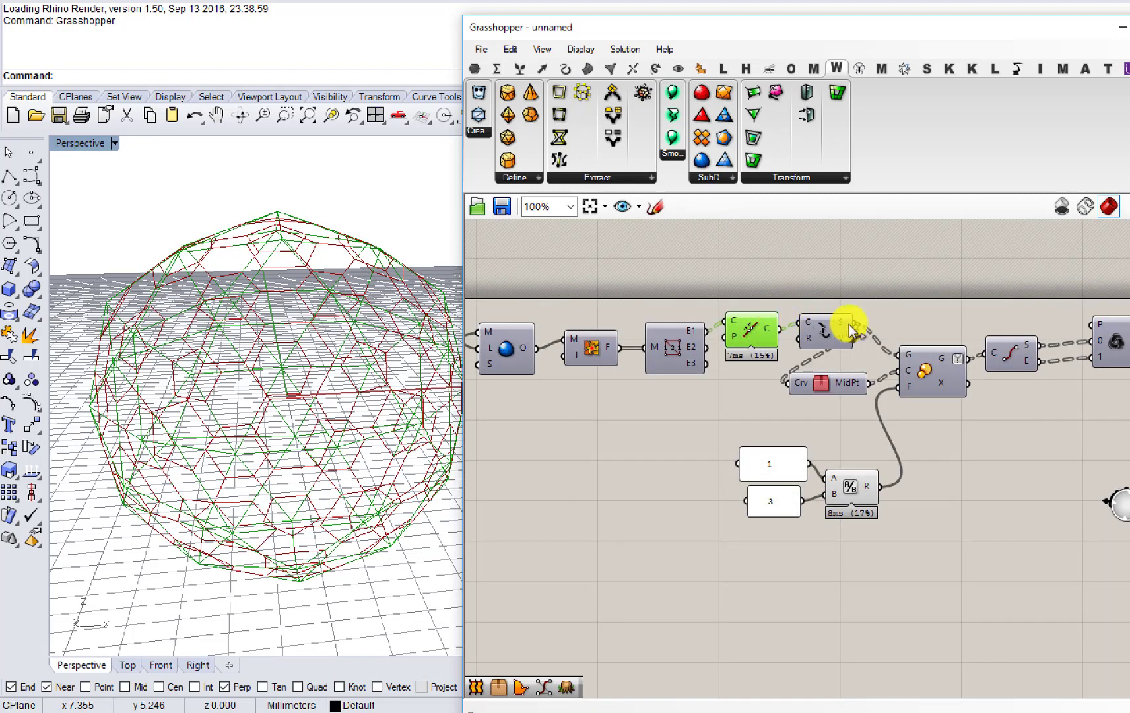
{"action": "right_click_drag", "start_coordinate": [788, 330], "coordinate": [695, 332]}
{"action": "middle_click", "coordinate": [677, 330]}
{"action": "left_click", "coordinate": [724, 295]}
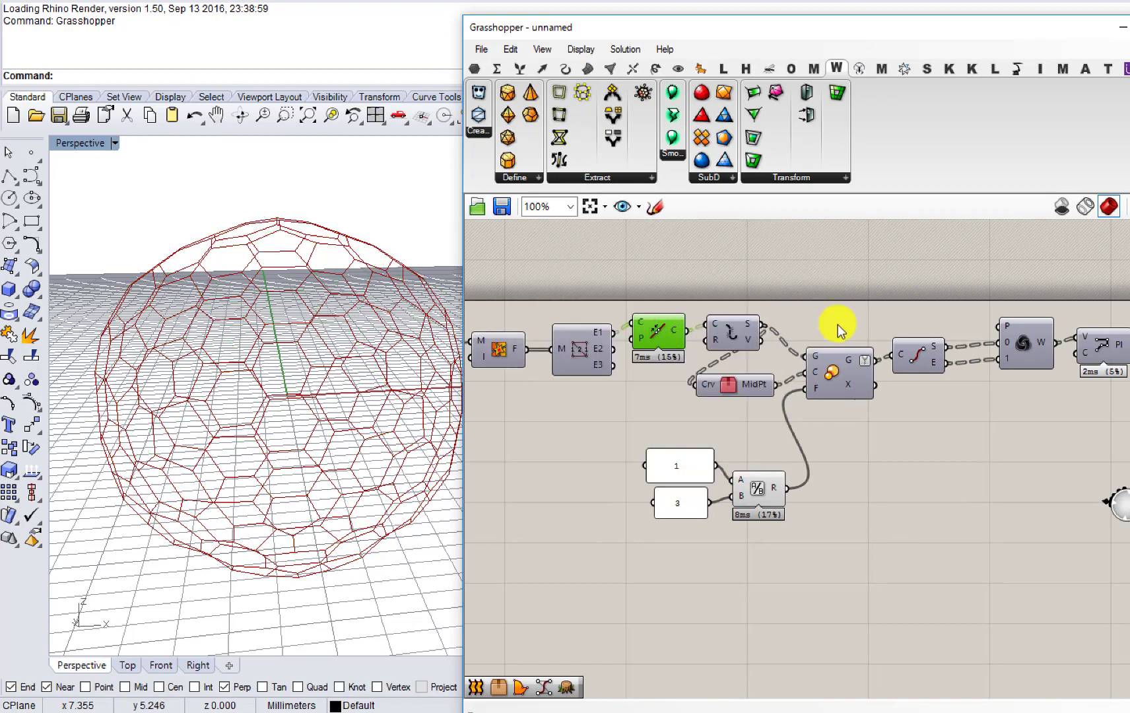
Step: Turn on the preview of the End Points component and examine its points around the sphere
{"action": "right_click_drag", "start_coordinate": [837, 323], "coordinate": [646, 370]}
{"action": "middle_click", "coordinate": [672, 365]}
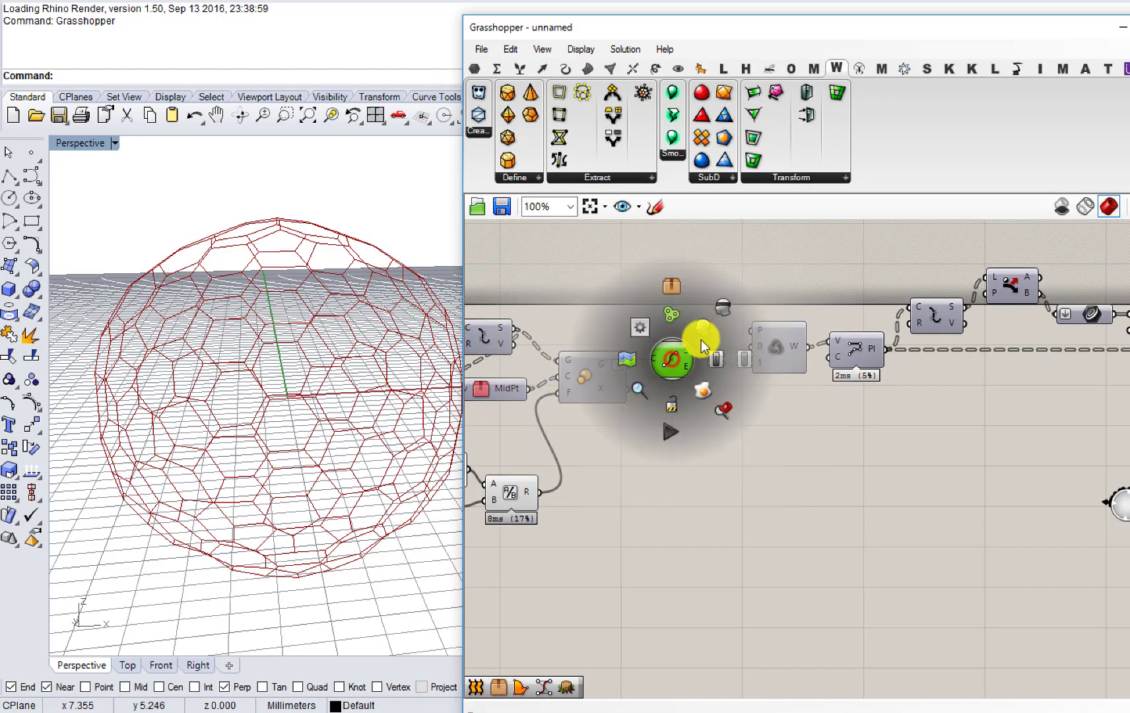
{"action": "left_click", "coordinate": [718, 330]}
{"action": "right_click_drag", "start_coordinate": [383, 370], "coordinate": [368, 391]}
{"action": "scroll", "coordinate": [537, 368], "scroll_direction": "down", "scroll_amount": 6}
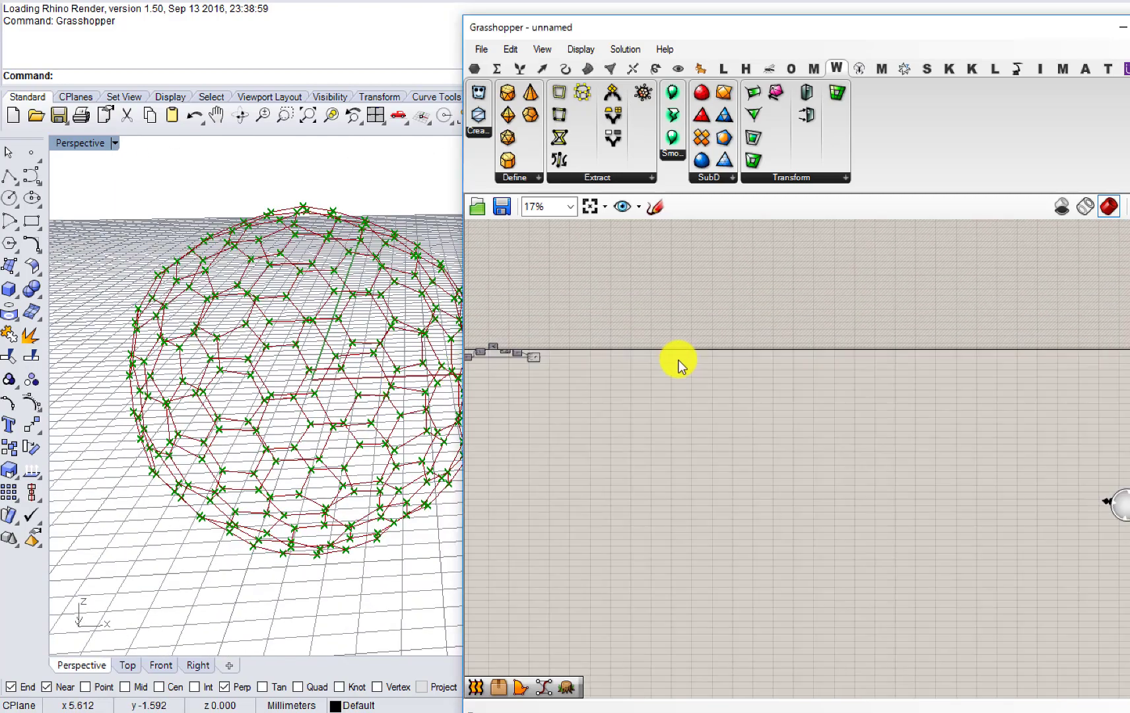
{"action": "scroll", "coordinate": [683, 340], "scroll_direction": "up", "scroll_amount": 8}
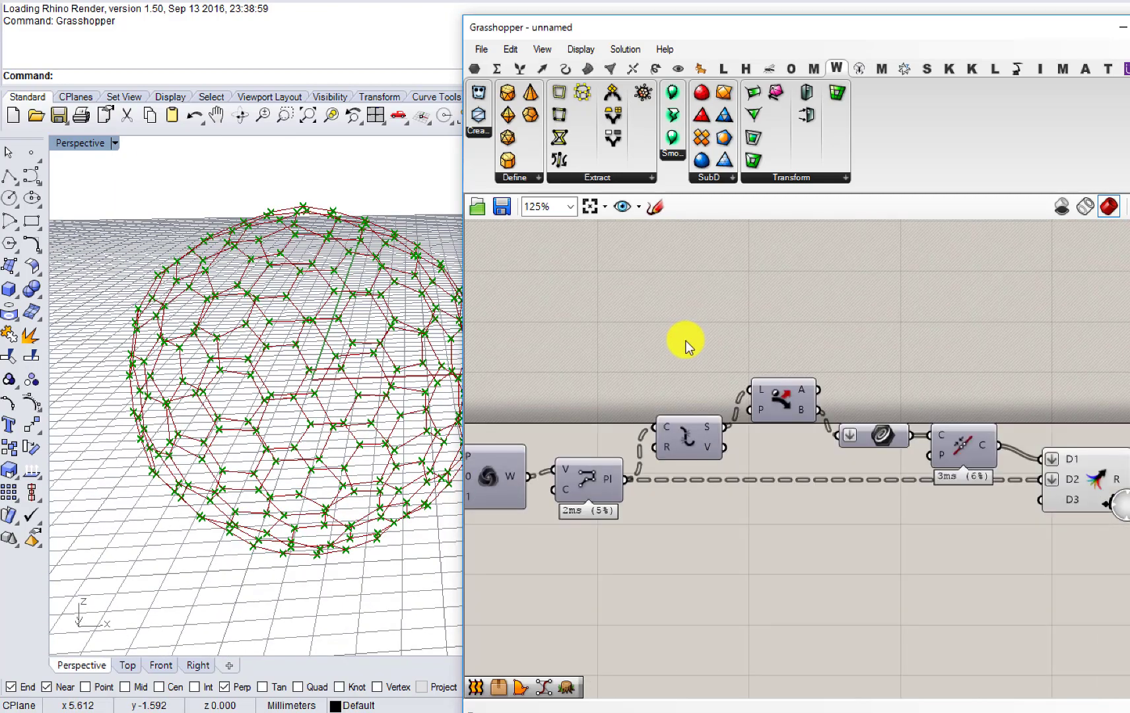
Step: Hide the previews of the Split List, geometry parameter, Join Curves and Merge components at the end of the definition
{"action": "scroll", "coordinate": [684, 333], "scroll_direction": "down", "scroll_amount": 1}
{"action": "left_click_drag", "start_coordinate": [686, 322], "coordinate": [997, 488]}
{"action": "middle_click", "coordinate": [874, 562]}
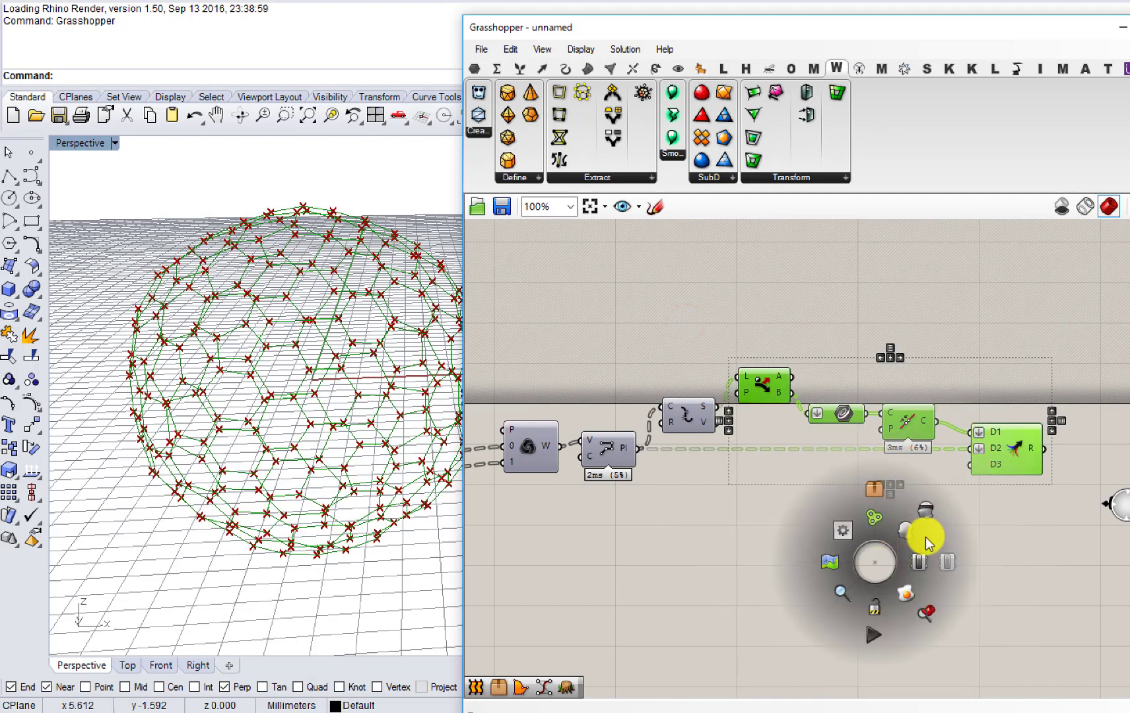
{"action": "left_click", "coordinate": [926, 505]}
Step: Add a Sphere component above the icosahedron and feed the radius slider of 10 into its radius input
{"action": "right_click_drag", "start_coordinate": [789, 496], "coordinate": [1115, 487]}
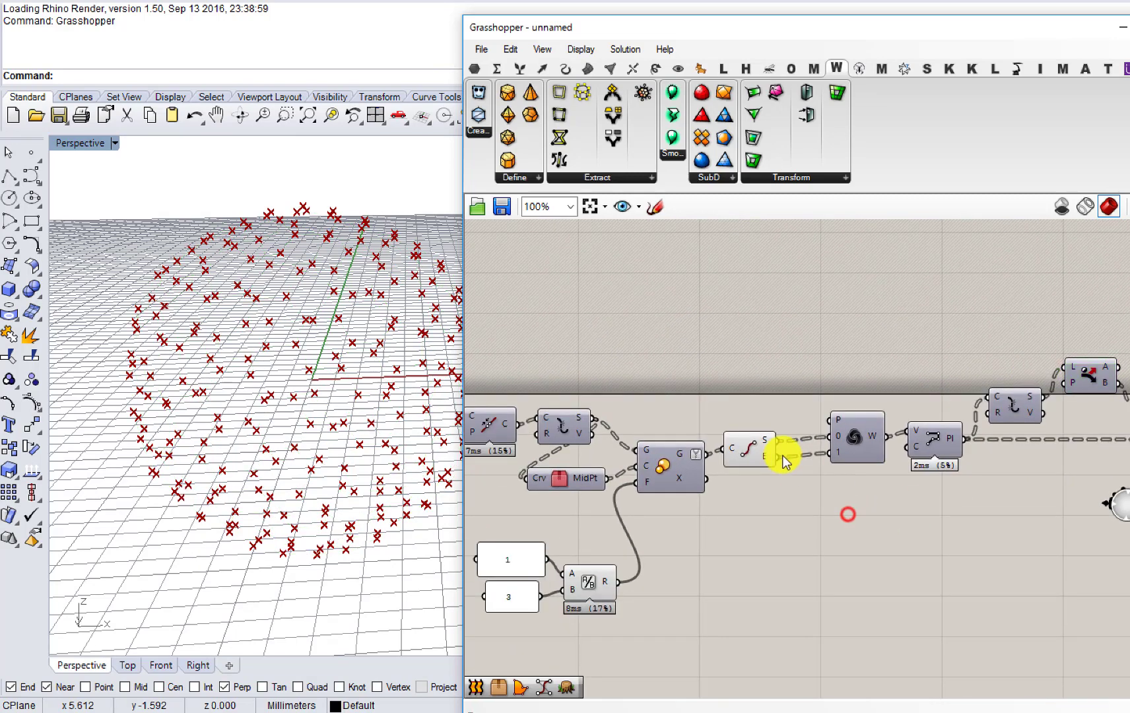
{"action": "right_click_drag", "start_coordinate": [866, 450], "coordinate": [760, 463]}
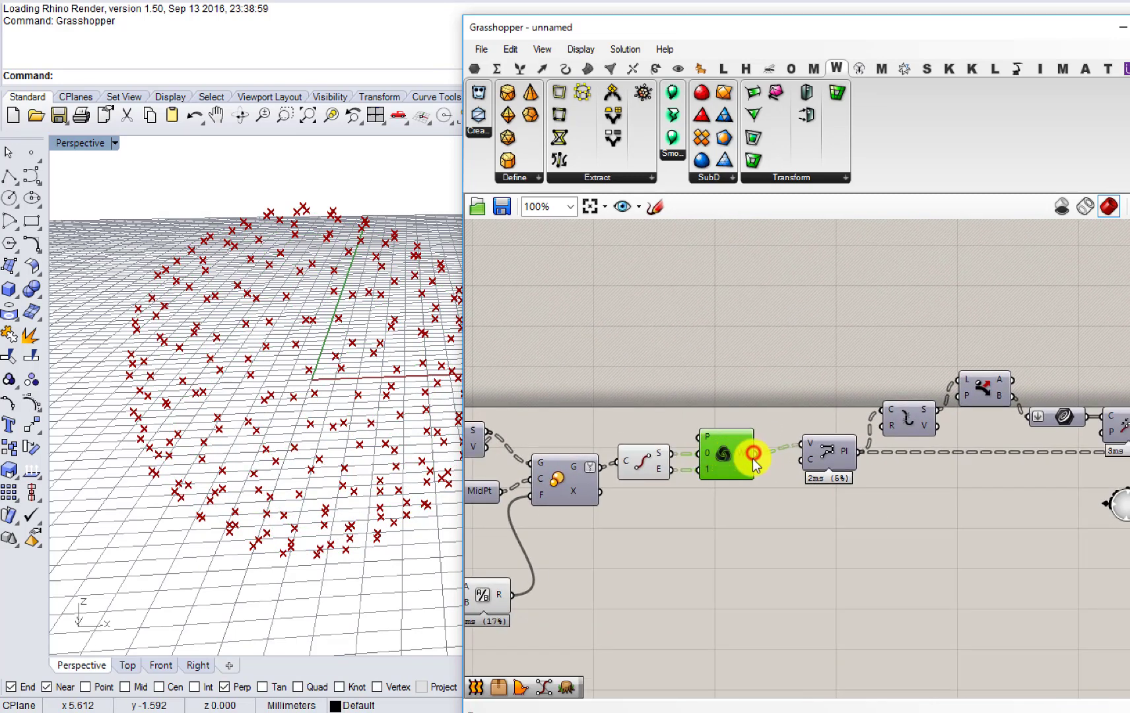
{"action": "scroll", "coordinate": [744, 453], "scroll_direction": "down", "scroll_amount": 5}
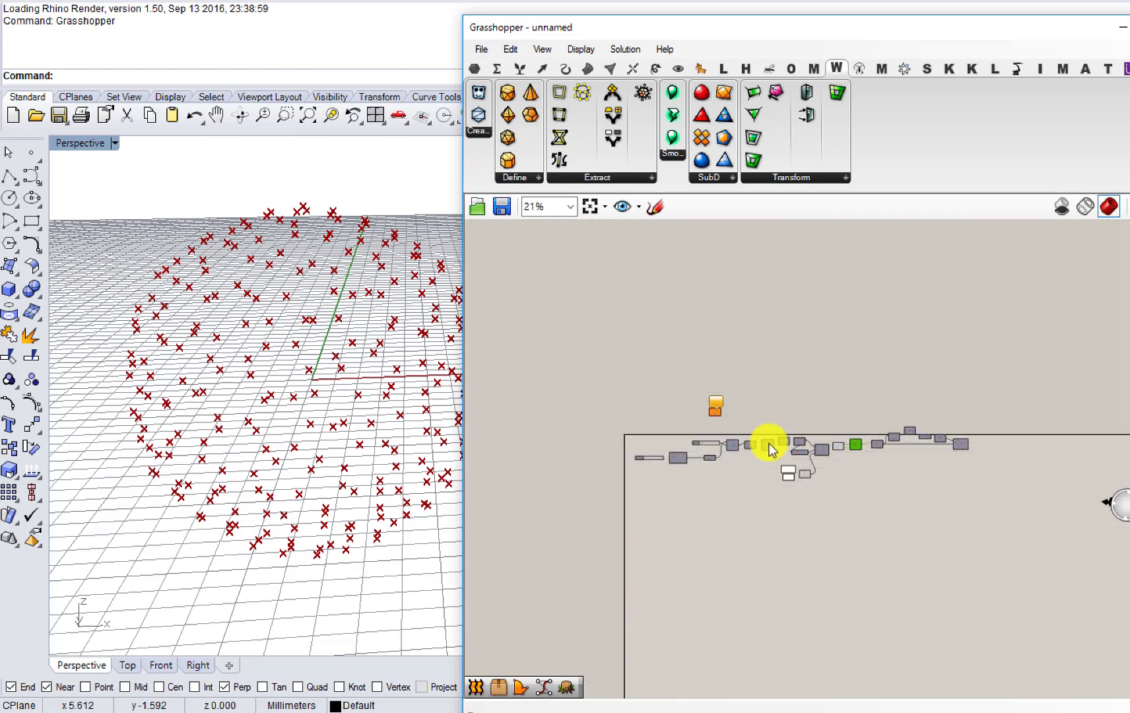
{"action": "scroll", "coordinate": [663, 456], "scroll_direction": "up", "scroll_amount": 6}
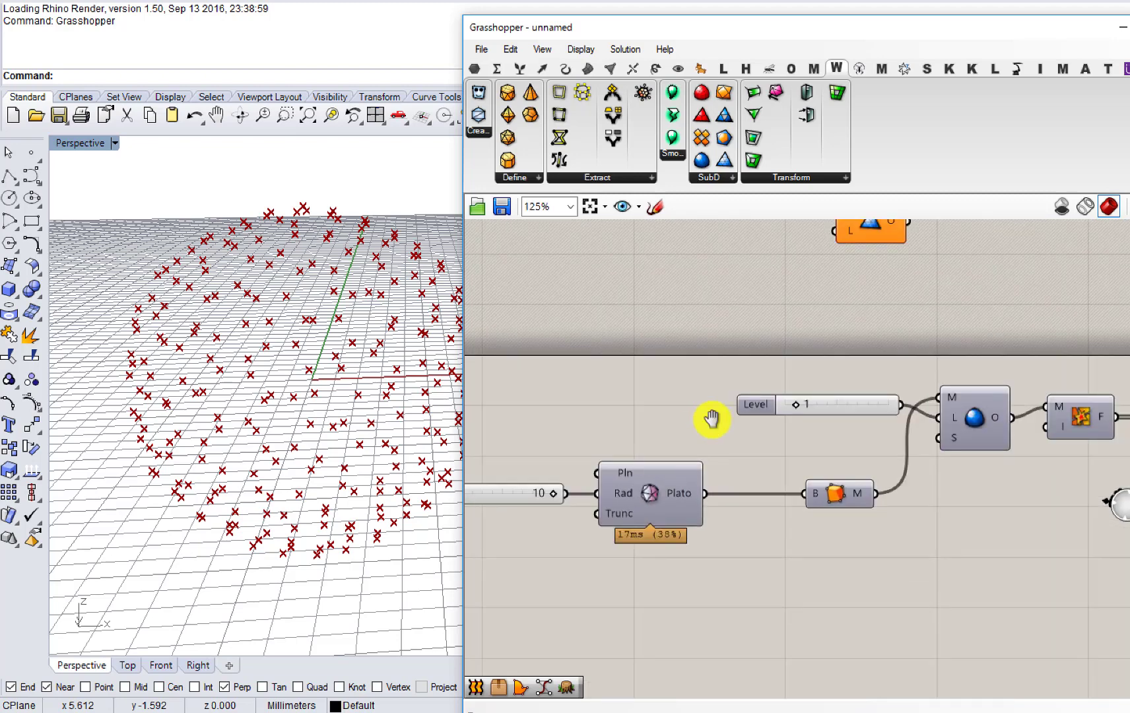
{"action": "double_click", "coordinate": [667, 416]}
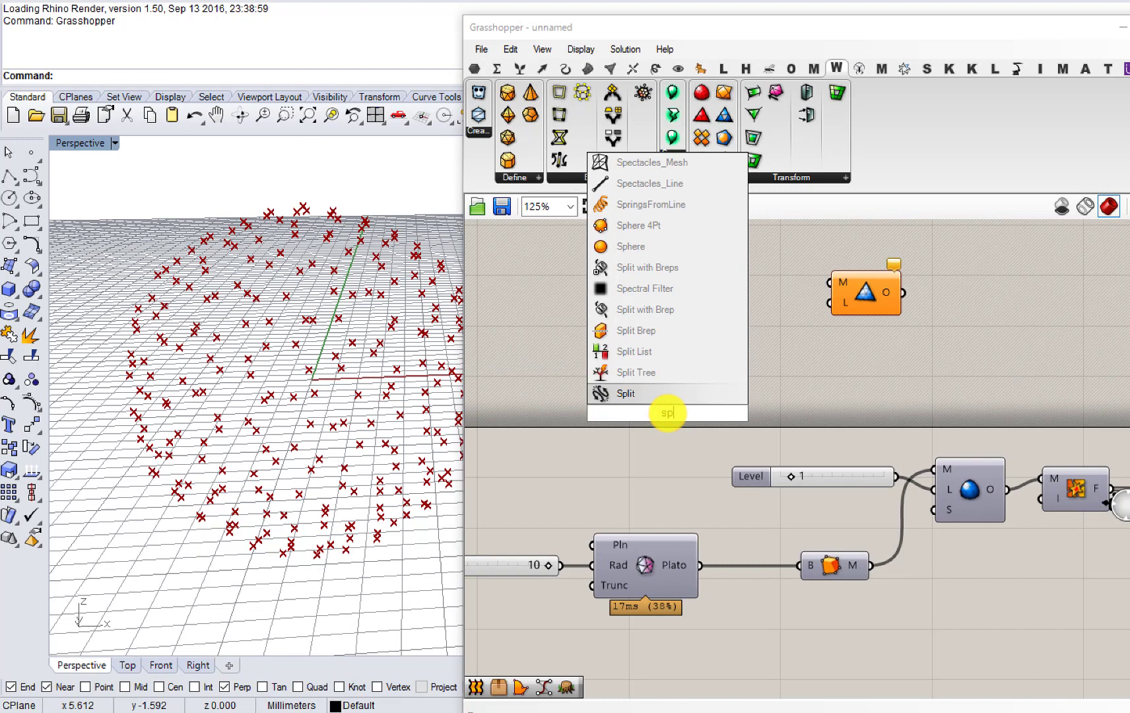
{"action": "type", "text": "sphe"}
{"action": "left_click", "coordinate": [636, 372]}
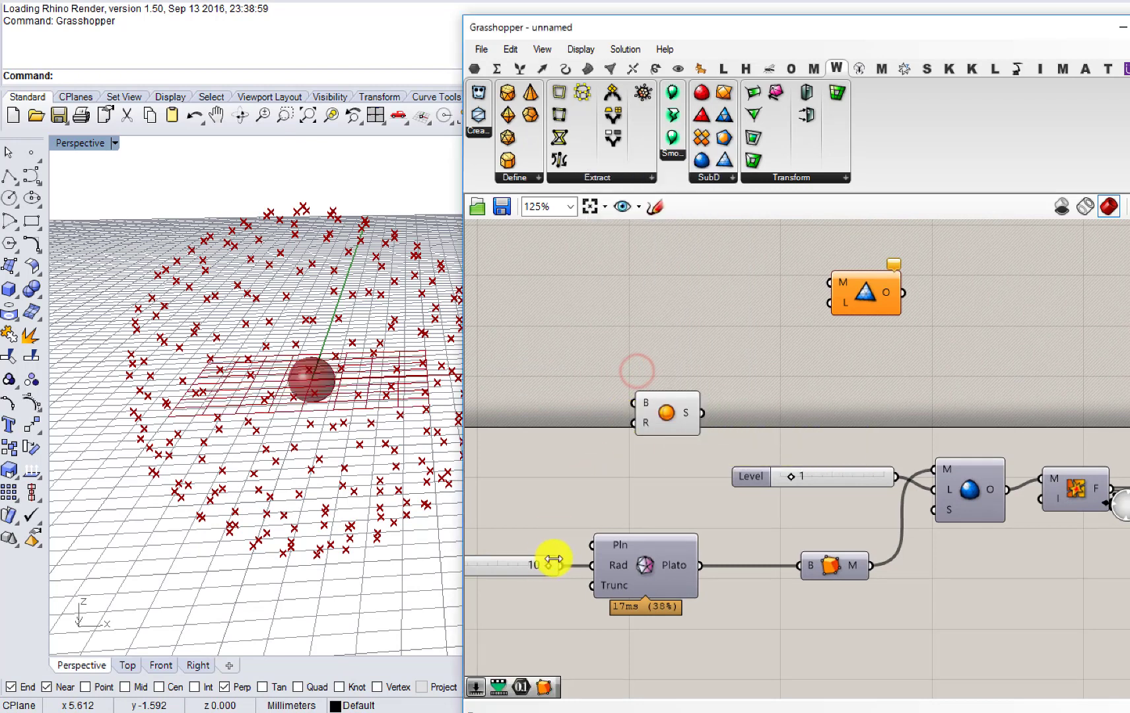
{"action": "left_click_drag", "start_coordinate": [638, 422], "coordinate": [639, 423]}
{"action": "left_click_drag", "start_coordinate": [668, 410], "coordinate": [647, 424]}
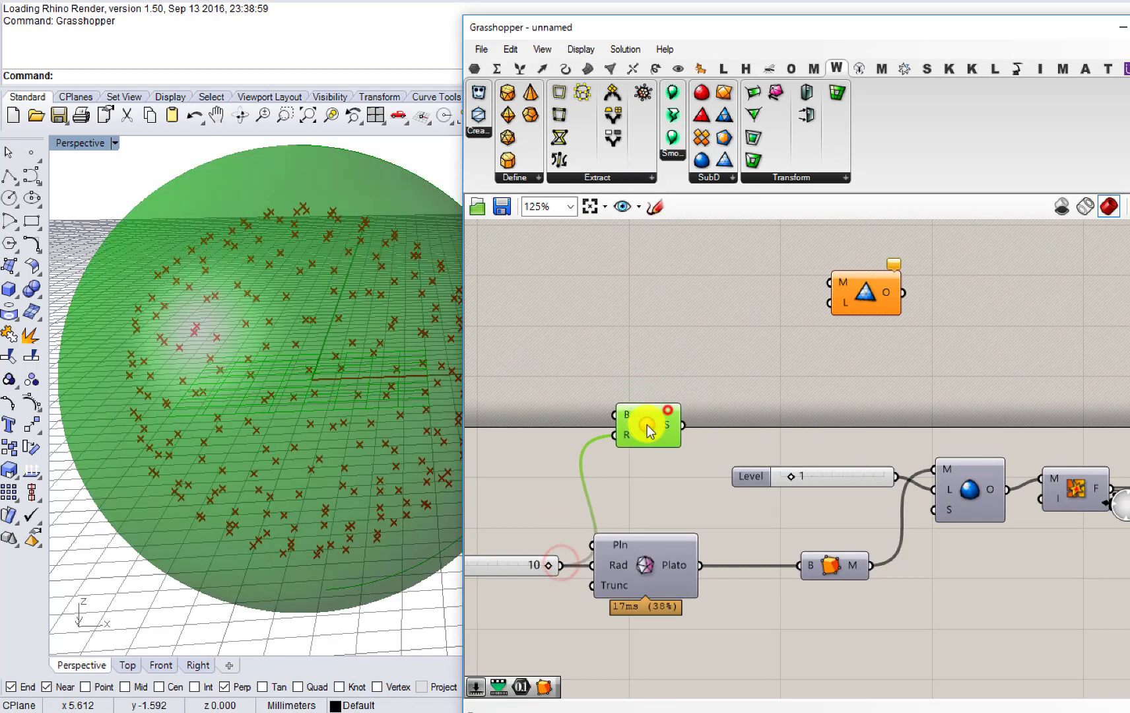
Step: Move the Sphere component further along the definition and add a Brep Closest Point component beside it
{"action": "right_click_drag", "start_coordinate": [649, 424], "coordinate": [554, 402]}
{"action": "right_click_drag", "start_coordinate": [520, 503], "coordinate": [635, 466]}
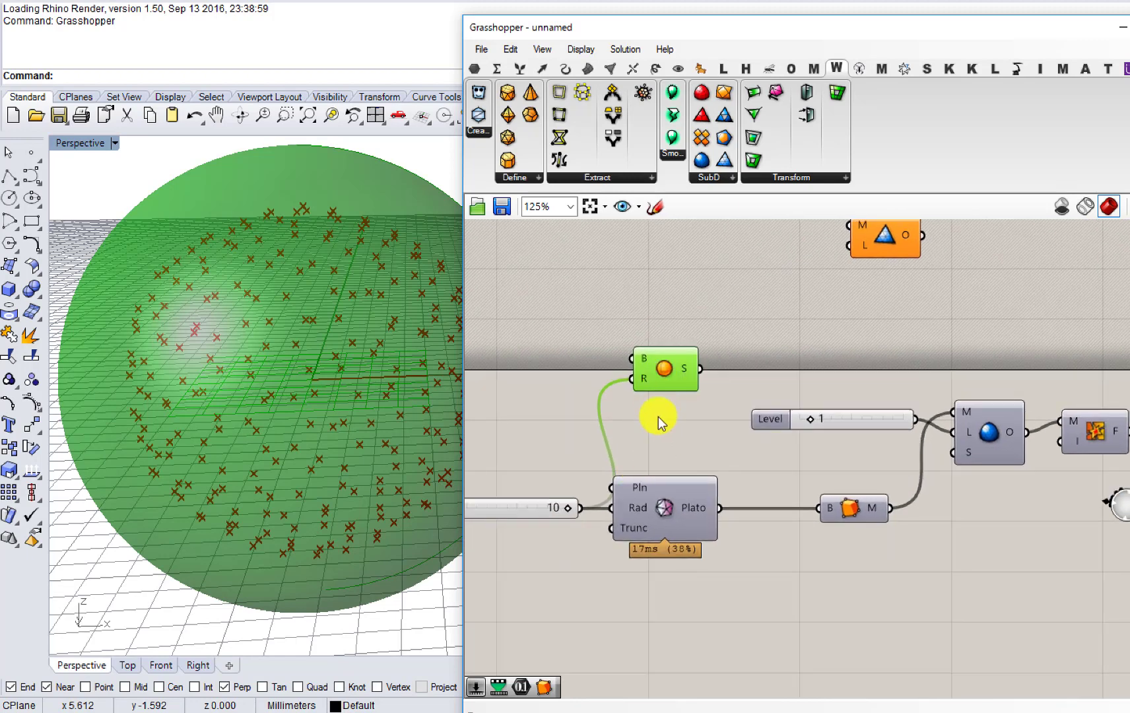
{"action": "left_click_drag", "start_coordinate": [662, 370], "coordinate": [665, 363]}
{"action": "left_click_drag", "start_coordinate": [839, 327], "coordinate": [873, 322]}
{"action": "right_click_drag", "start_coordinate": [873, 322], "coordinate": [633, 347]}
{"action": "left_click_drag", "start_coordinate": [633, 347], "coordinate": [931, 321]}
{"action": "right_click_drag", "start_coordinate": [930, 322], "coordinate": [712, 335]}
{"action": "double_click", "coordinate": [821, 346]}
{"action": "type", "text": "cp"}
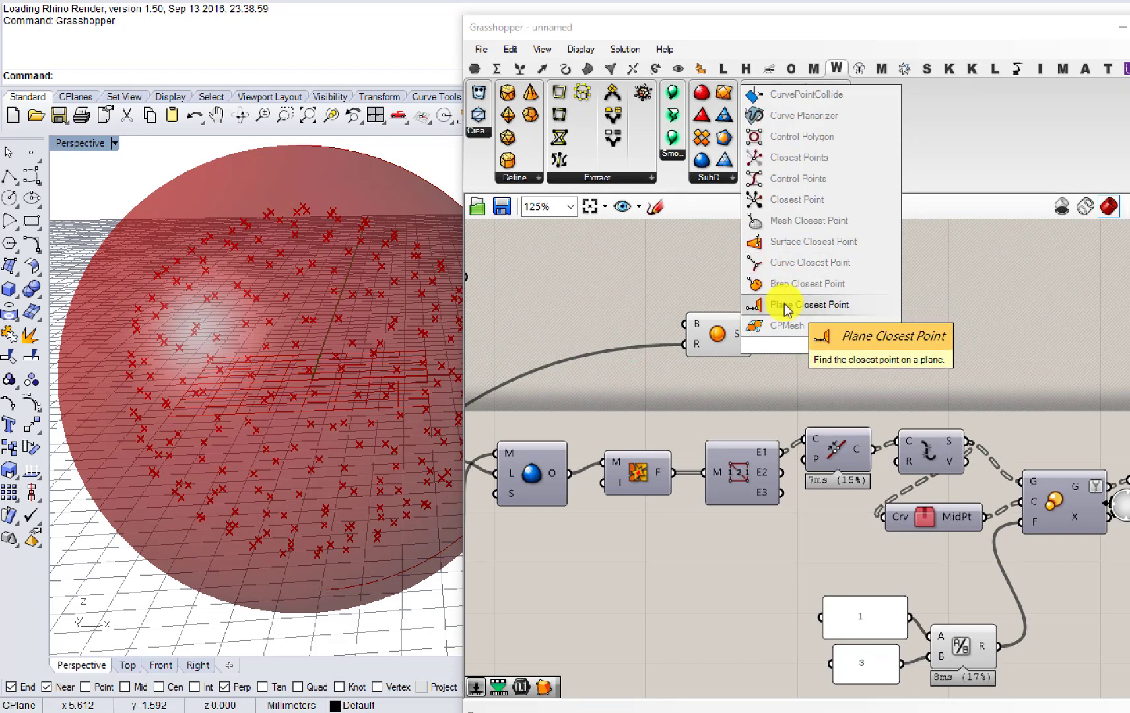
{"action": "left_click", "coordinate": [785, 286]}
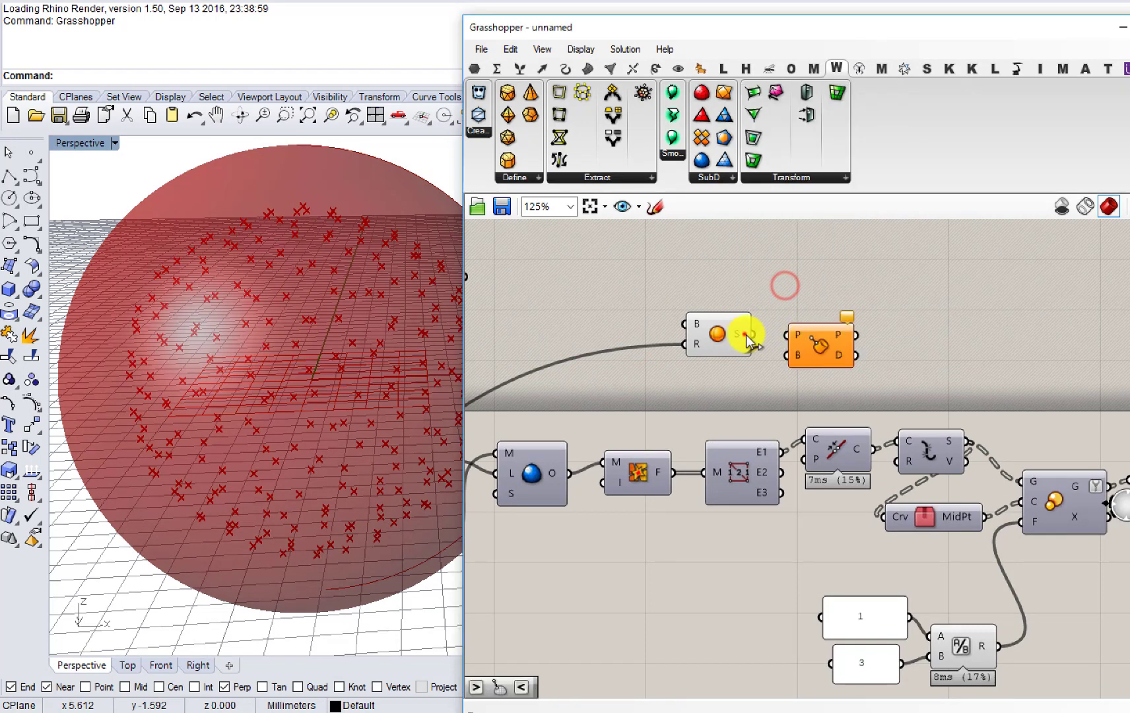
Step: Place both components above Weave, feeding the sphere into Brep Closest Point's brep input and the woven points into its point input
{"action": "left_click_drag", "start_coordinate": [888, 281], "coordinate": [904, 334]}
{"action": "right_click_drag", "start_coordinate": [894, 327], "coordinate": [687, 301]}
{"action": "left_click_drag", "start_coordinate": [687, 301], "coordinate": [902, 340]}
{"action": "right_click_drag", "start_coordinate": [902, 341], "coordinate": [756, 337]}
{"action": "left_click_drag", "start_coordinate": [755, 338], "coordinate": [779, 332]}
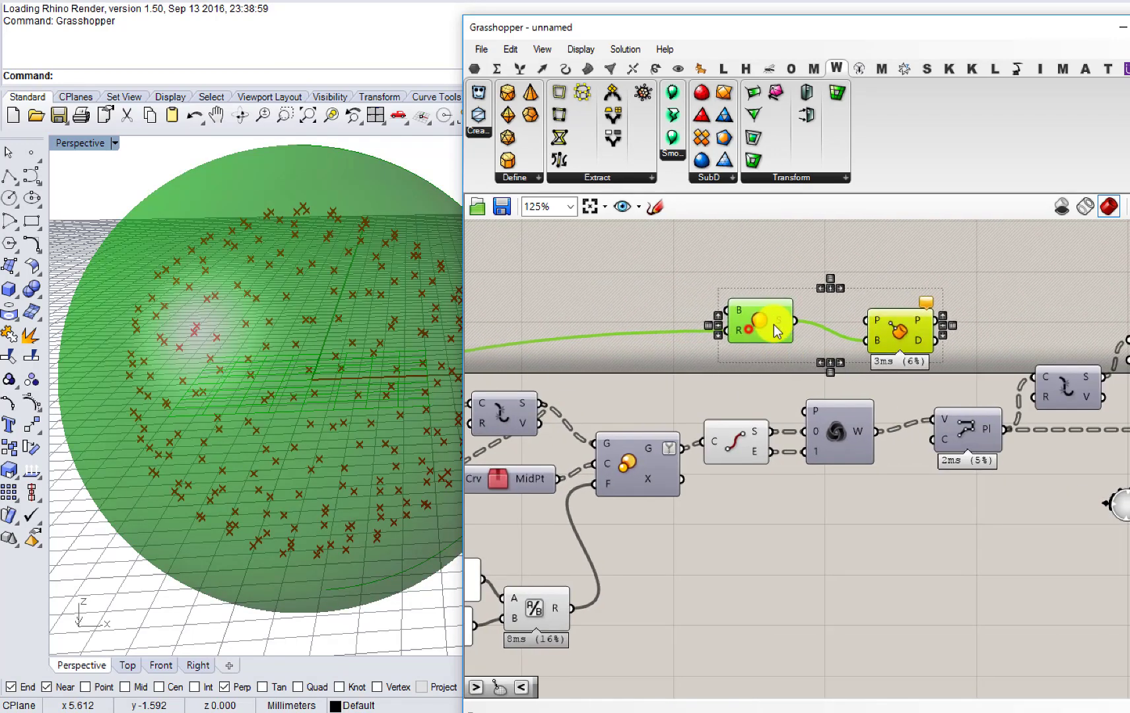
{"action": "left_click", "coordinate": [911, 413]}
{"action": "left_click_drag", "start_coordinate": [878, 323], "coordinate": [878, 324]}
{"action": "left_click", "coordinate": [897, 332]}
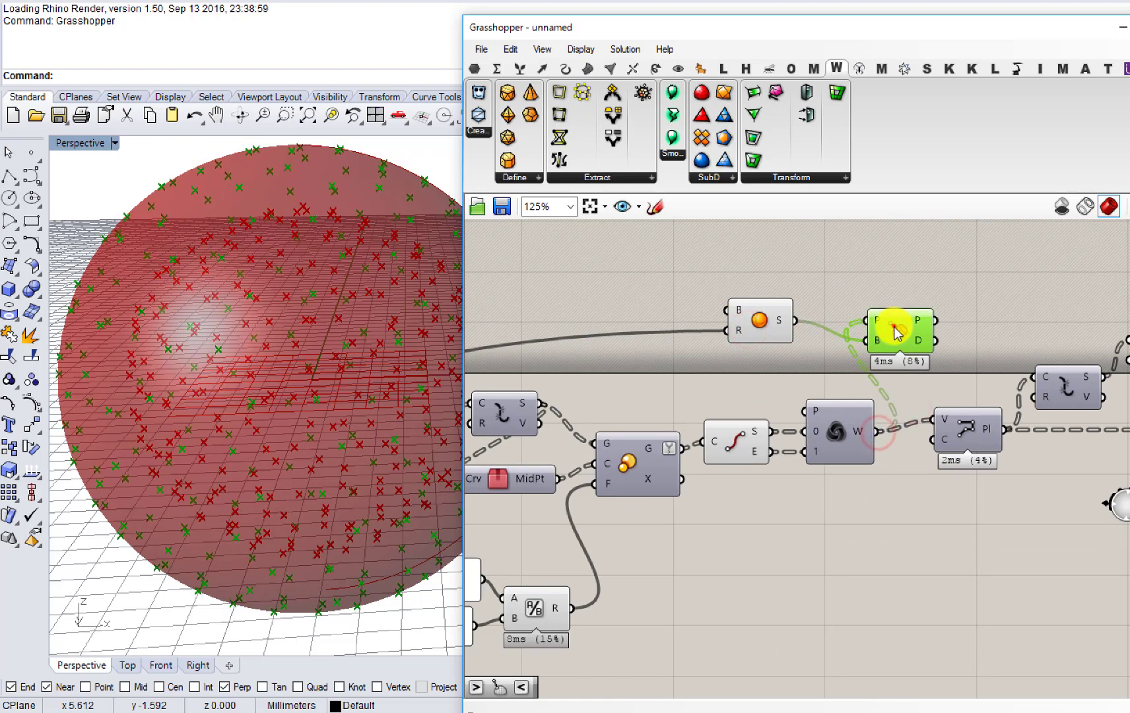
Step: Replace the PolyLine component's vertices input with the points output of Brep Closest Point
{"action": "right_click_drag", "start_coordinate": [869, 347], "coordinate": [643, 320]}
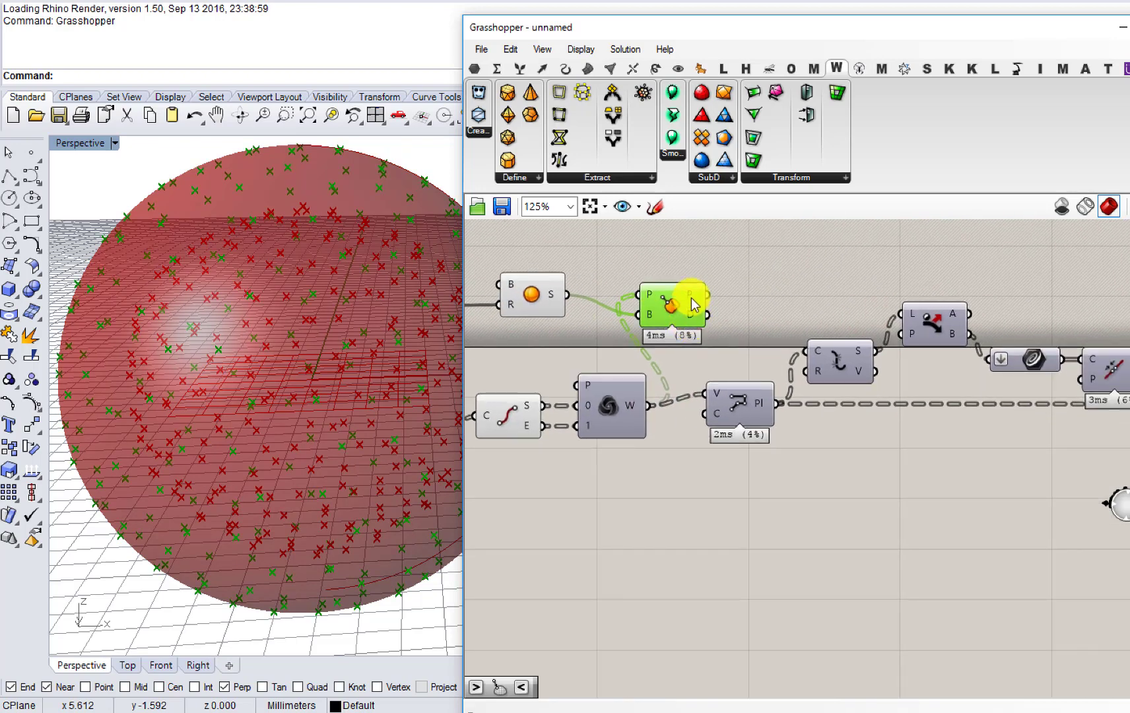
{"action": "left_click_drag", "start_coordinate": [708, 294], "coordinate": [704, 394]}
{"action": "left_click", "coordinate": [669, 251]}
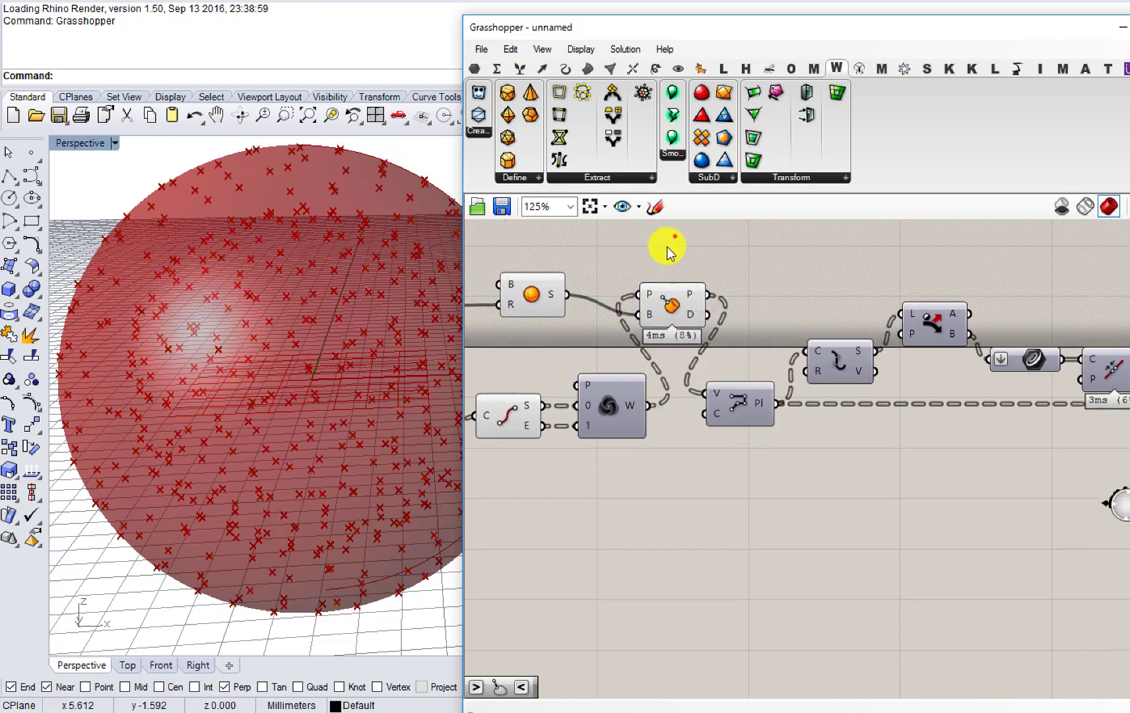
Step: Hide the previews of the Sphere, Brep Closest Point and End Points components
{"action": "left_click_drag", "start_coordinate": [675, 235], "coordinate": [505, 331]}
{"action": "middle_click", "coordinate": [550, 335]}
{"action": "left_click", "coordinate": [603, 281]}
{"action": "left_click_drag", "start_coordinate": [575, 525], "coordinate": [511, 423]}
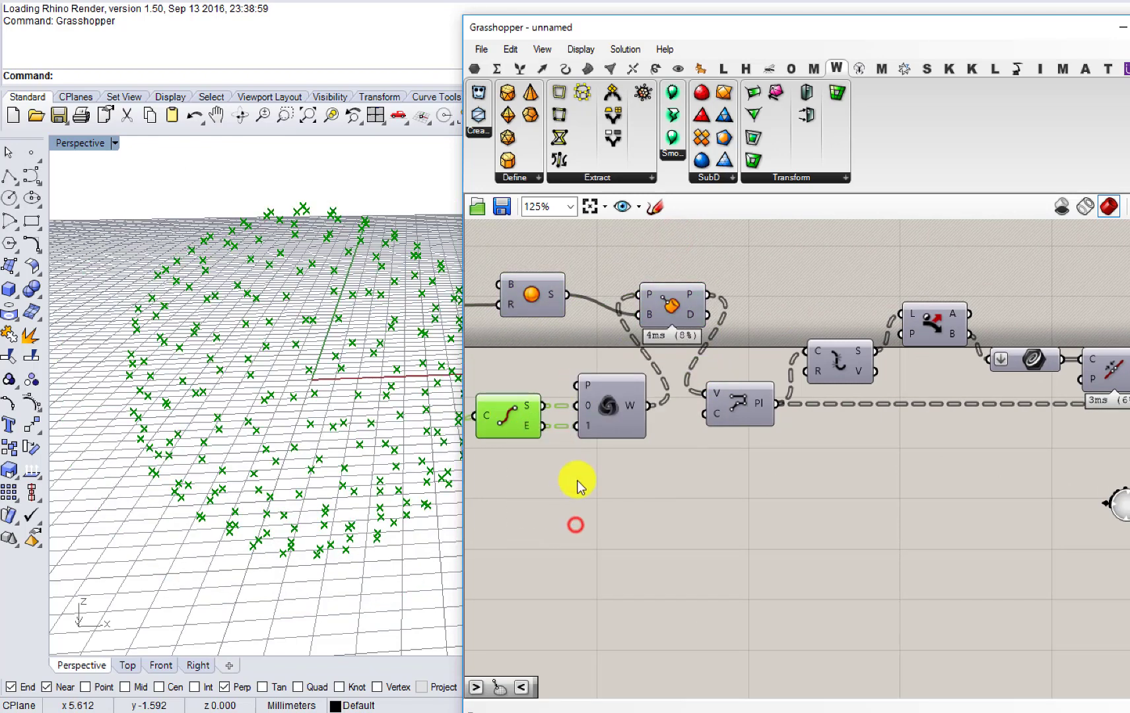
{"action": "middle_click", "coordinate": [565, 477]}
{"action": "left_click", "coordinate": [616, 423]}
Step: Turn on the Merge component's preview and examine the hexagonal sphere and the contents of the merged result
{"action": "right_click_drag", "start_coordinate": [916, 417], "coordinate": [643, 413]}
{"action": "right_click_drag", "start_coordinate": [911, 412], "coordinate": [773, 421]}
{"action": "left_click", "coordinate": [833, 417]}
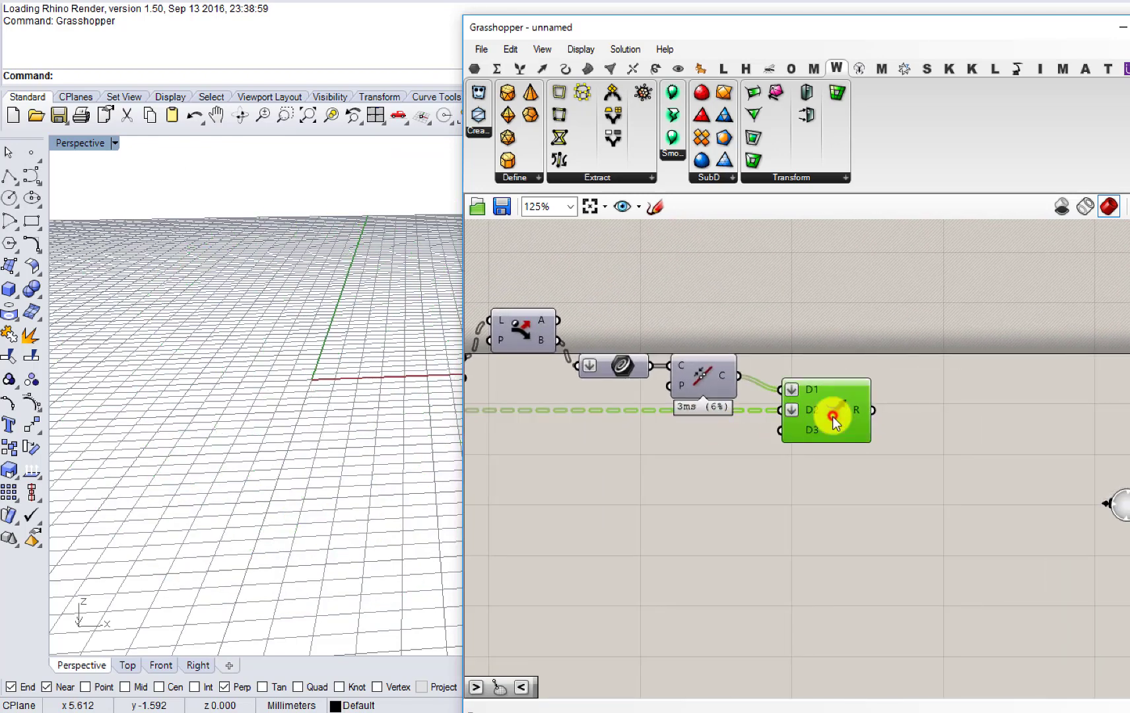
{"action": "middle_click", "coordinate": [832, 416]}
{"action": "left_click", "coordinate": [864, 386]}
{"action": "left_click", "coordinate": [967, 421]}
{"action": "right_click_drag", "start_coordinate": [308, 435], "coordinate": [255, 383]}
{"action": "right_click_drag", "start_coordinate": [829, 423], "coordinate": [686, 429]}
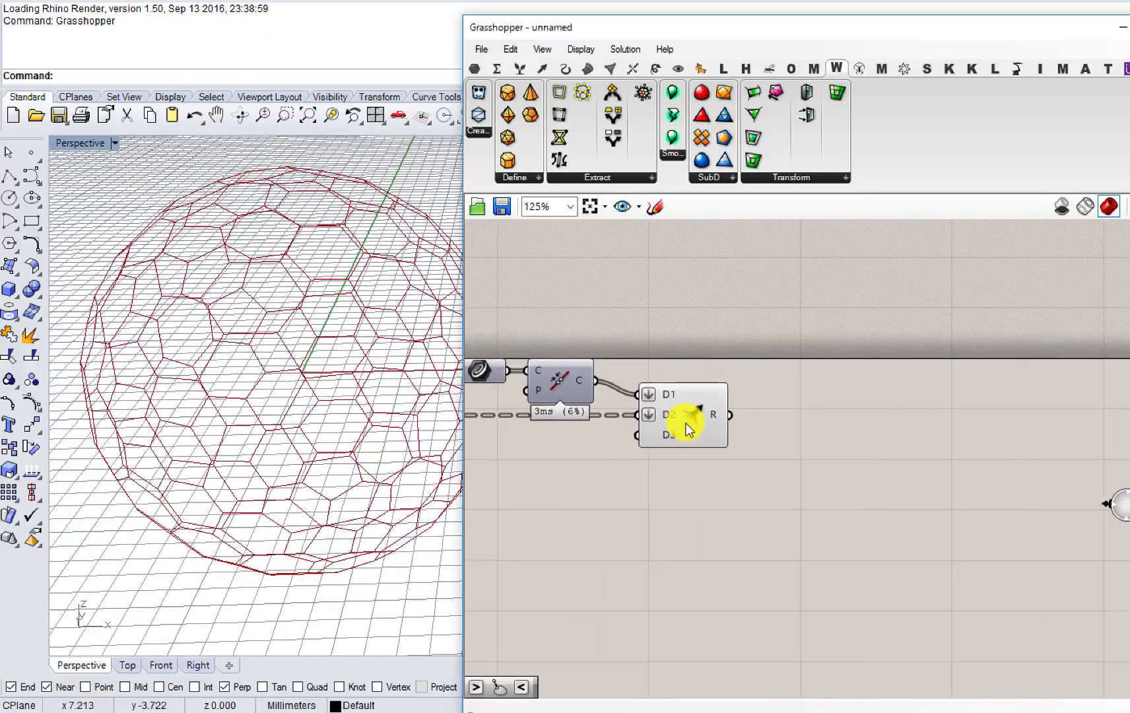
{"action": "scroll", "coordinate": [686, 428], "scroll_direction": "up", "scroll_amount": 5}
{"action": "left_click_drag", "start_coordinate": [731, 425], "coordinate": [727, 453]}
{"action": "mouse_move", "coordinate": [759, 425]}
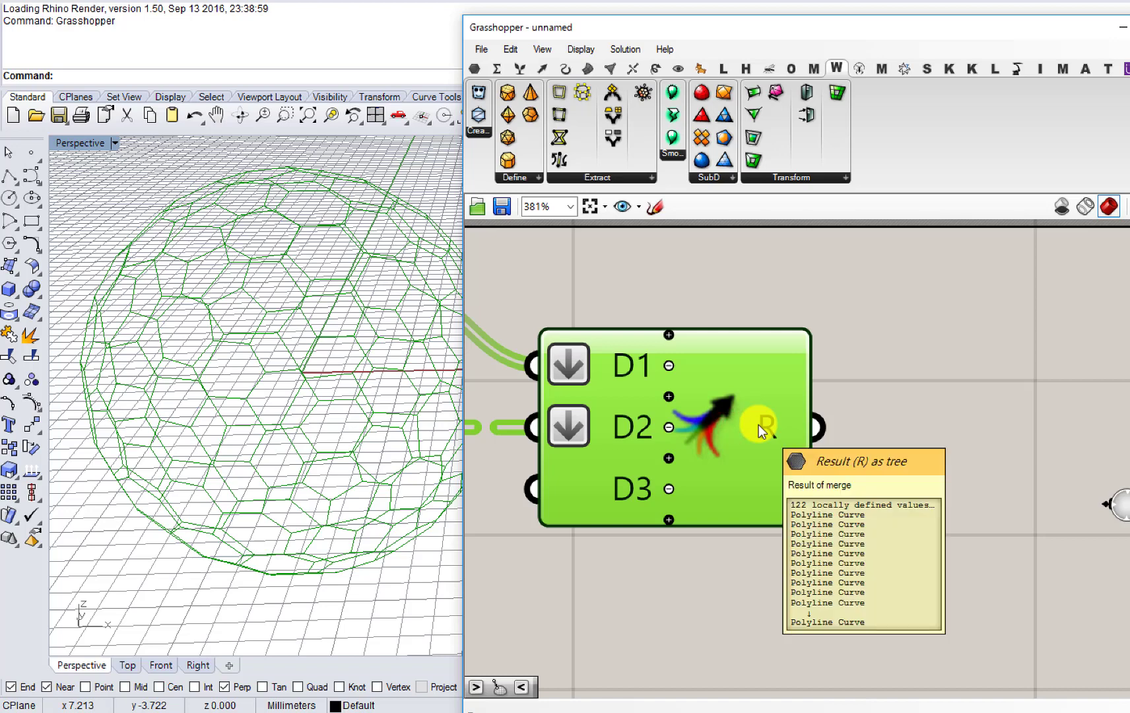
Step: Add an Explode component beside the output of the Merge component
{"action": "right_click_drag", "start_coordinate": [930, 417], "coordinate": [777, 411]}
{"action": "double_click", "coordinate": [777, 404]}
{"action": "type", "text": "explo"}
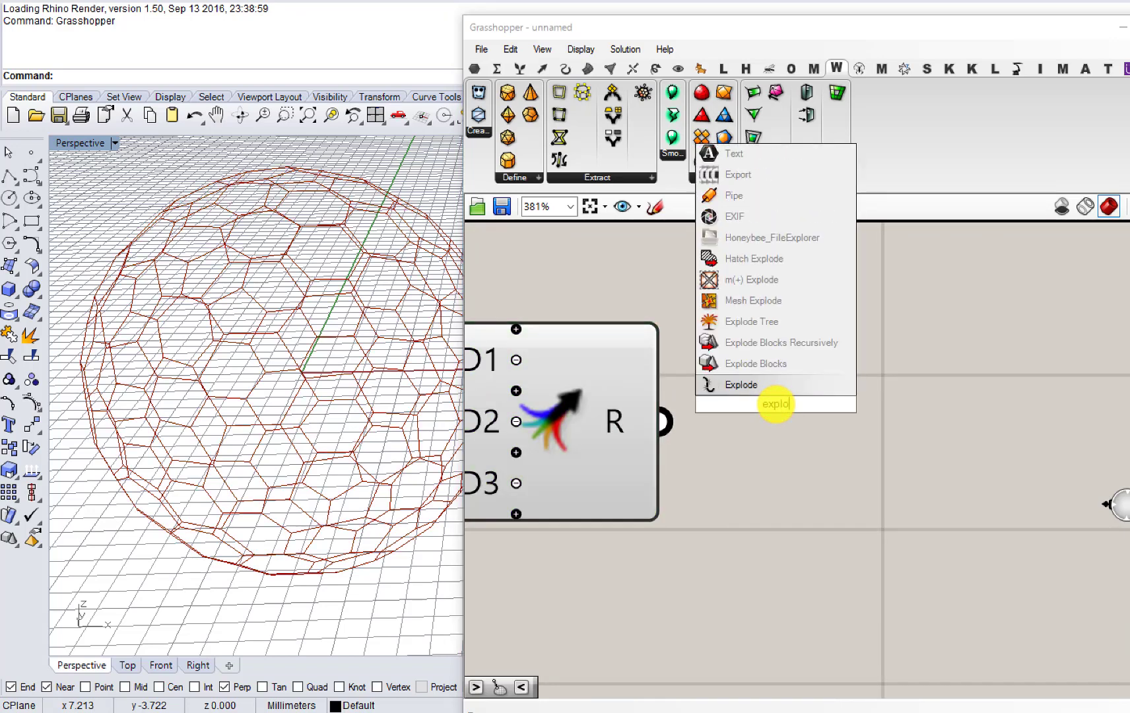
{"action": "type", "text": "de"}
{"action": "left_click", "coordinate": [745, 390]}
{"action": "left_click_drag", "start_coordinate": [716, 402], "coordinate": [773, 423]}
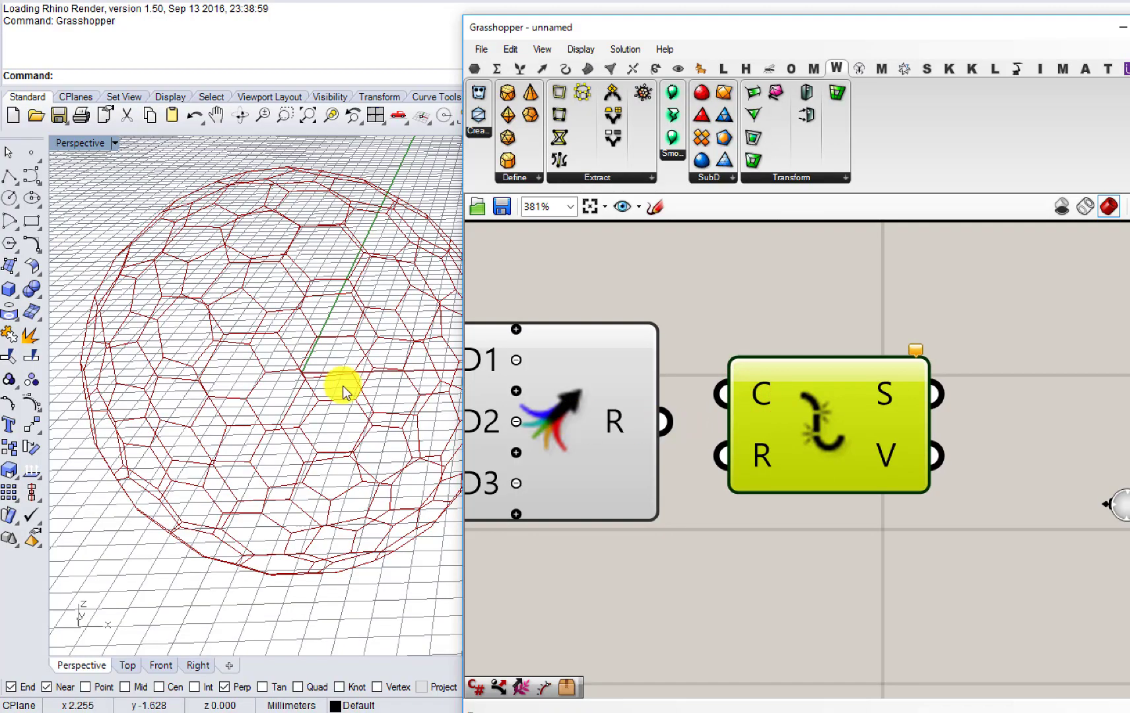
Step: Examine the sphere from several angles and hide the previews of the Merge and Explode components
{"action": "right_click_drag", "start_coordinate": [343, 391], "coordinate": [313, 345]}
{"action": "right_click_drag", "start_coordinate": [329, 370], "coordinate": [356, 402]}
{"action": "right_click_drag", "start_coordinate": [517, 390], "coordinate": [837, 371]}
{"action": "scroll", "coordinate": [698, 374], "scroll_direction": "down", "scroll_amount": 1}
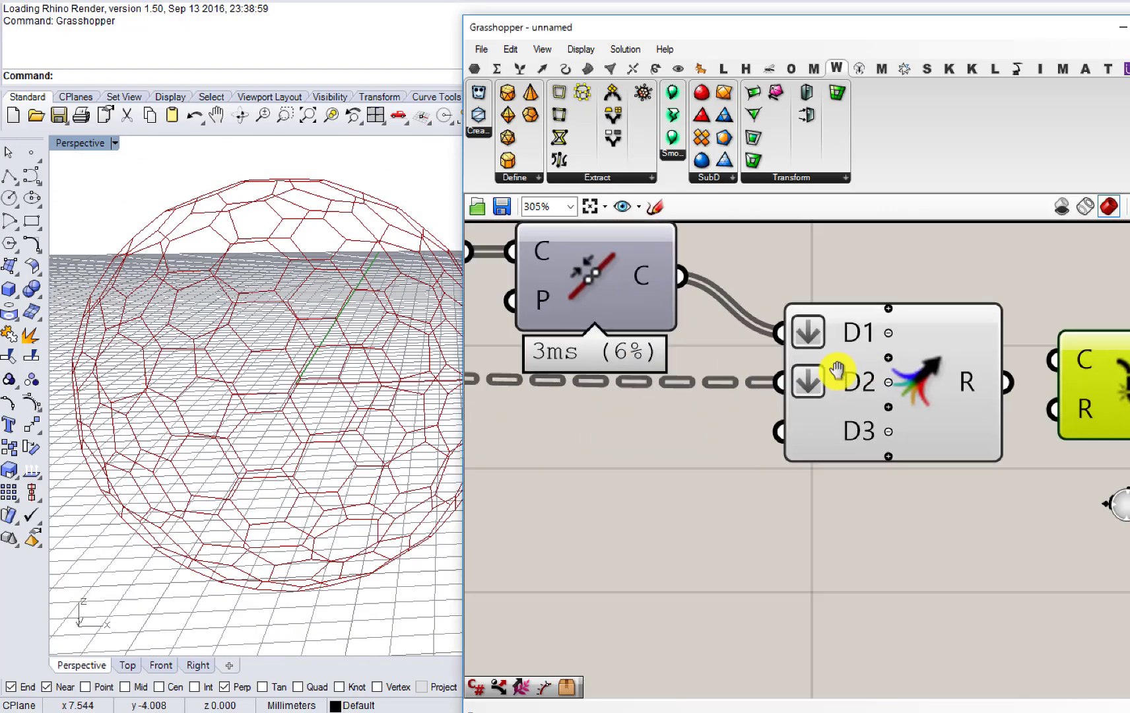
{"action": "scroll", "coordinate": [838, 371], "scroll_direction": "down", "scroll_amount": 5}
{"action": "left_click_drag", "start_coordinate": [944, 430], "coordinate": [856, 384]}
{"action": "scroll", "coordinate": [845, 427], "scroll_direction": "down", "scroll_amount": 1}
{"action": "middle_click", "coordinate": [881, 408]}
{"action": "left_click", "coordinate": [934, 358]}
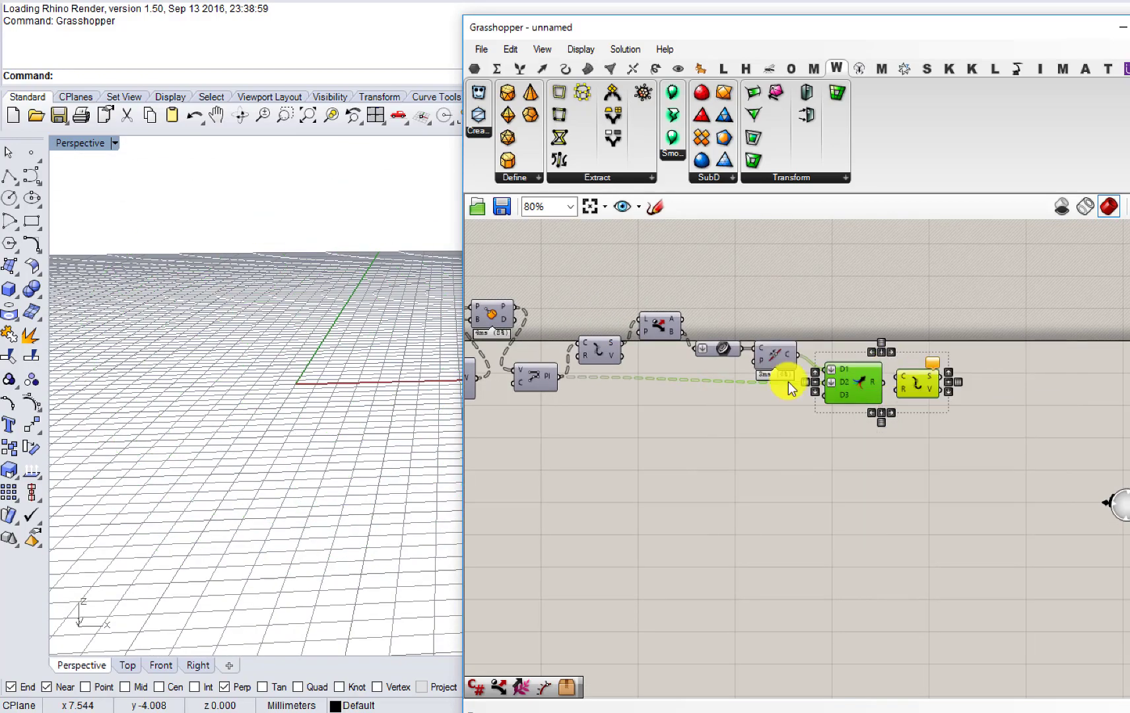
Step: Turn on the preview of the PolyLine component that follows Brep Closest Point
{"action": "right_click_drag", "start_coordinate": [556, 409], "coordinate": [749, 390]}
{"action": "scroll", "coordinate": [749, 390], "scroll_direction": "up", "scroll_amount": 6}
{"action": "left_click_drag", "start_coordinate": [708, 313], "coordinate": [713, 350]}
{"action": "middle_click", "coordinate": [713, 351]}
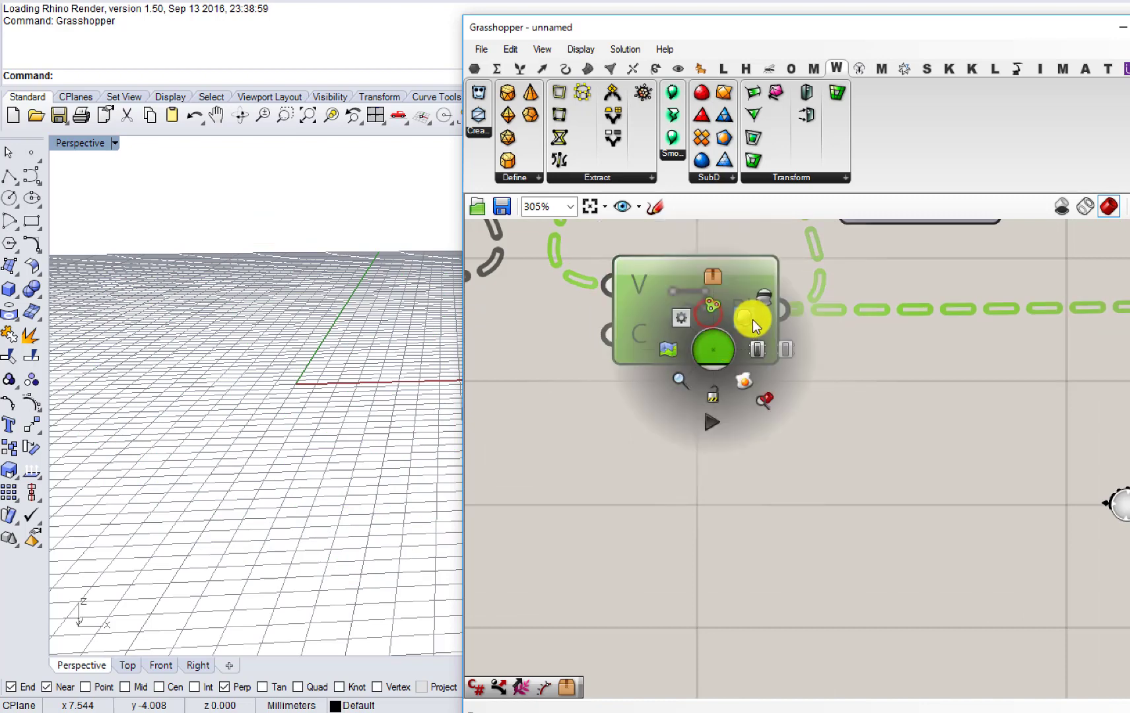
{"action": "left_click", "coordinate": [753, 320]}
{"action": "left_click", "coordinate": [656, 436]}
Step: Turn on the preview of the Loop subdivision component to compare its mesh with the polylines
{"action": "right_click_drag", "start_coordinate": [560, 392], "coordinate": [763, 410]}
{"action": "scroll", "coordinate": [763, 410], "scroll_direction": "down", "scroll_amount": 1}
{"action": "right_click_drag", "start_coordinate": [542, 420], "coordinate": [923, 390]}
{"action": "scroll", "coordinate": [823, 398], "scroll_direction": "down", "scroll_amount": 4}
{"action": "left_click", "coordinate": [685, 364]}
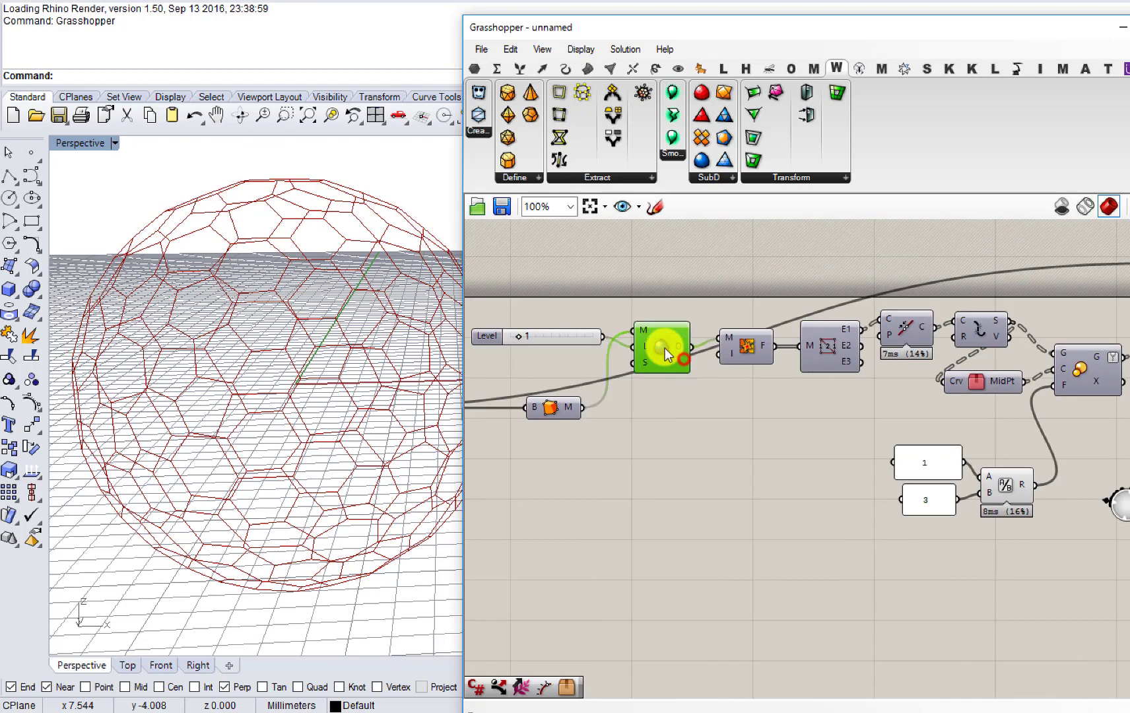
{"action": "key", "text": "space"}
{"action": "left_click", "coordinate": [686, 313]}
{"action": "left_click", "coordinate": [705, 427]}
Step: Hide the previews of the group of components from Weave through the geometry parameter before Join Curves
{"action": "scroll", "coordinate": [590, 382], "scroll_direction": "down", "scroll_amount": 5}
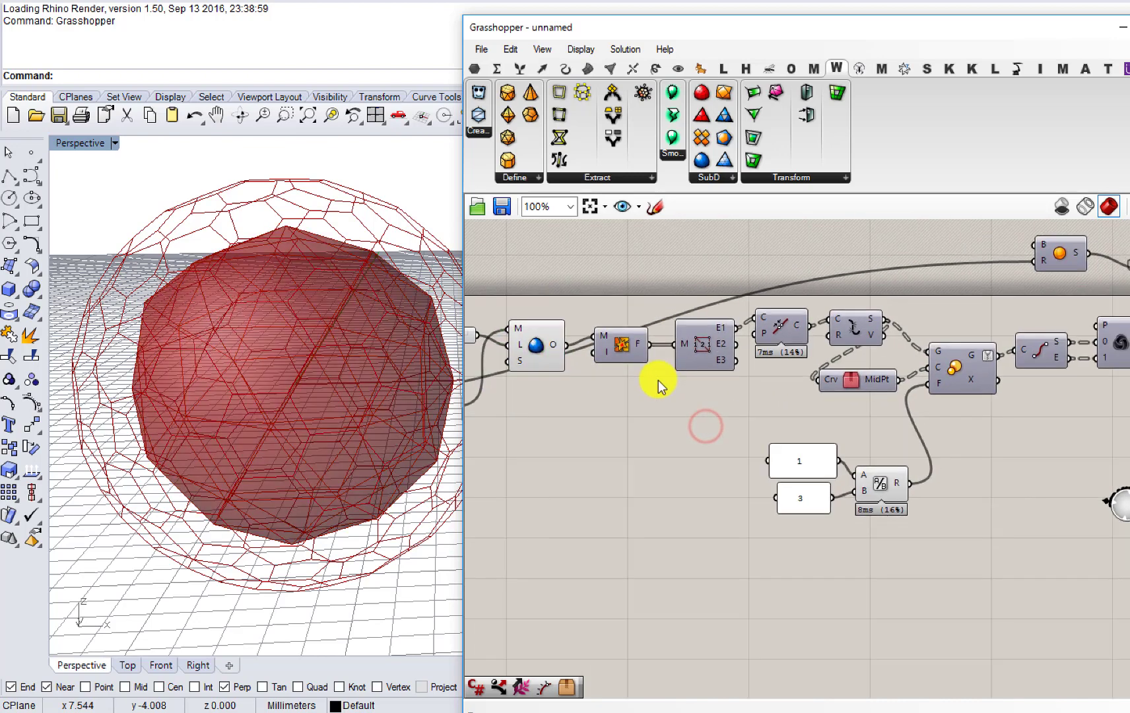
{"action": "left_click_drag", "start_coordinate": [729, 298], "coordinate": [862, 471]}
{"action": "key", "text": "space"}
{"action": "left_click", "coordinate": [919, 421]}
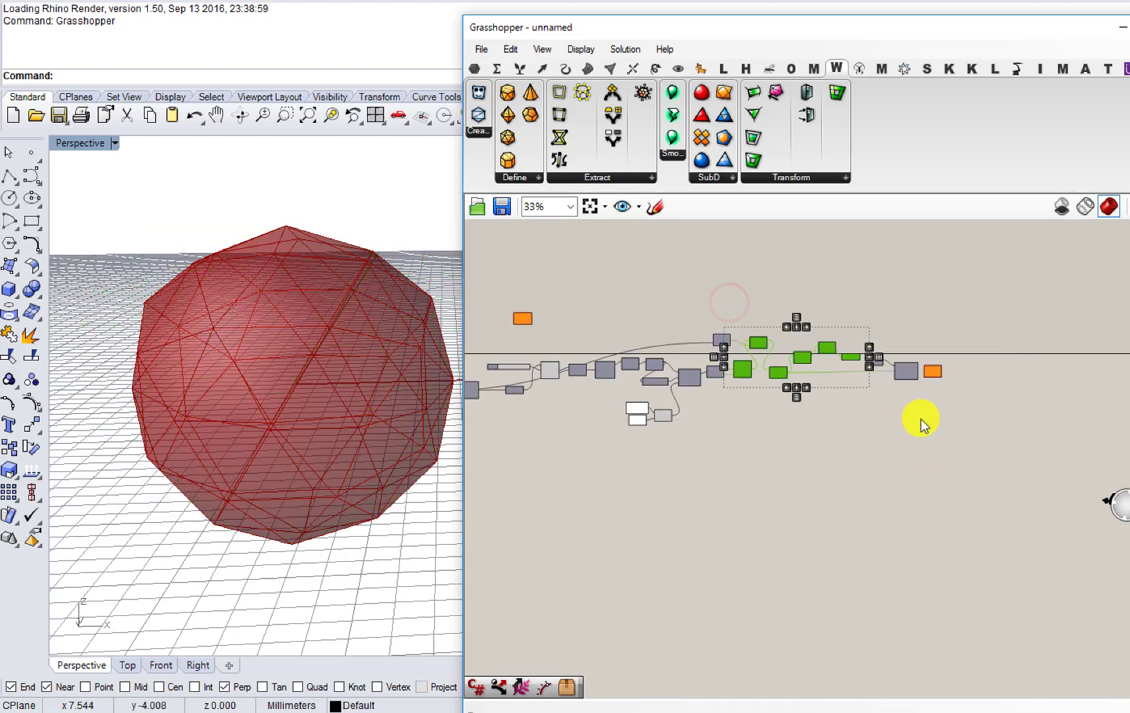
Step: Show the PolyLine component's preview again and examine its cells around the subdivided mesh
{"action": "scroll", "coordinate": [775, 369], "scroll_direction": "up", "scroll_amount": 10}
{"action": "scroll", "coordinate": [774, 369], "scroll_direction": "down", "scroll_amount": 4}
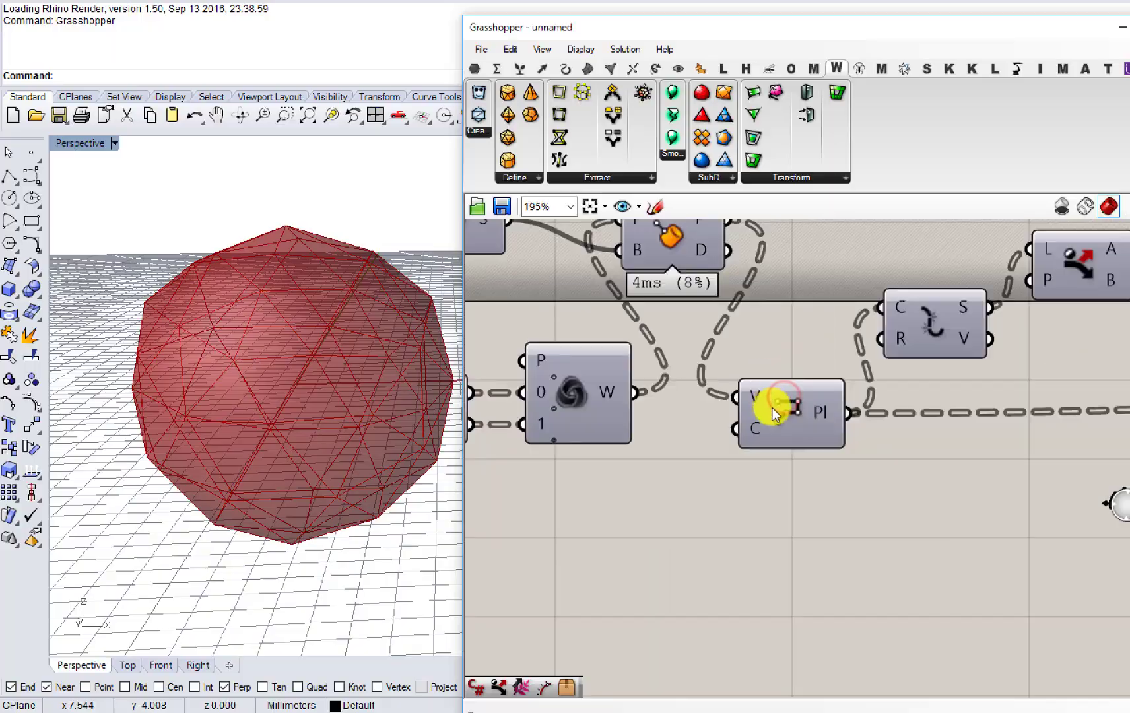
{"action": "left_click", "coordinate": [771, 407]}
{"action": "key", "text": "space"}
{"action": "left_click", "coordinate": [801, 388]}
{"action": "left_click", "coordinate": [772, 508]}
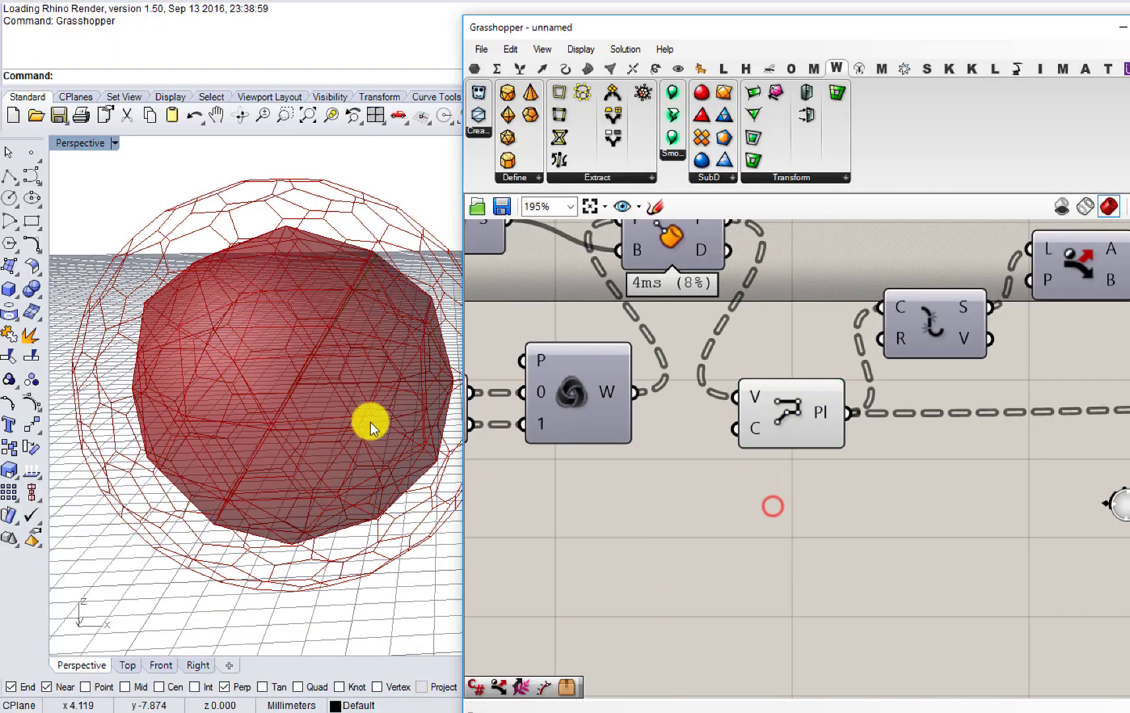
{"action": "right_click_drag", "start_coordinate": [371, 424], "coordinate": [396, 491]}
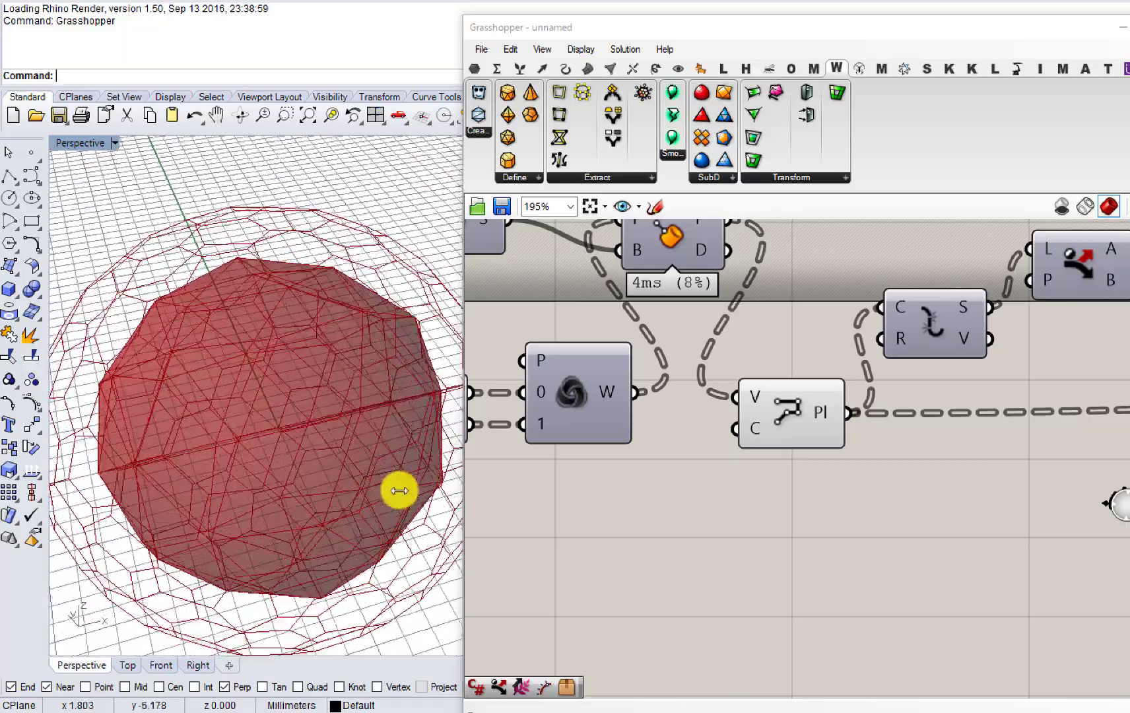
Step: Hide the preview of the PolyLine component so only the subdivided mesh is shown
{"action": "right_click_drag", "start_coordinate": [552, 455], "coordinate": [719, 470]}
{"action": "scroll", "coordinate": [719, 470], "scroll_direction": "down", "scroll_amount": 3}
{"action": "left_click", "coordinate": [892, 432]}
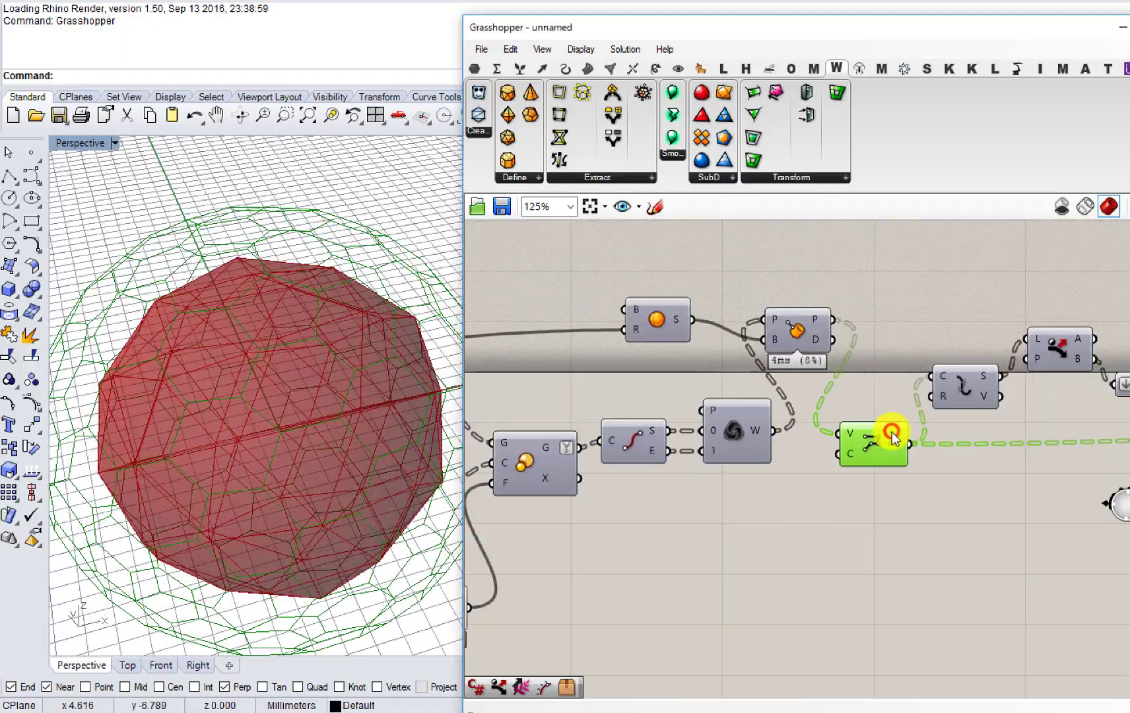
{"action": "middle_click", "coordinate": [891, 432]}
{"action": "left_click", "coordinate": [946, 383]}
Step: Select the Loop subdivision component and examine its triangulated mesh in the viewport
{"action": "right_click_drag", "start_coordinate": [659, 357], "coordinate": [783, 380]}
{"action": "right_click_drag", "start_coordinate": [593, 282], "coordinate": [748, 370]}
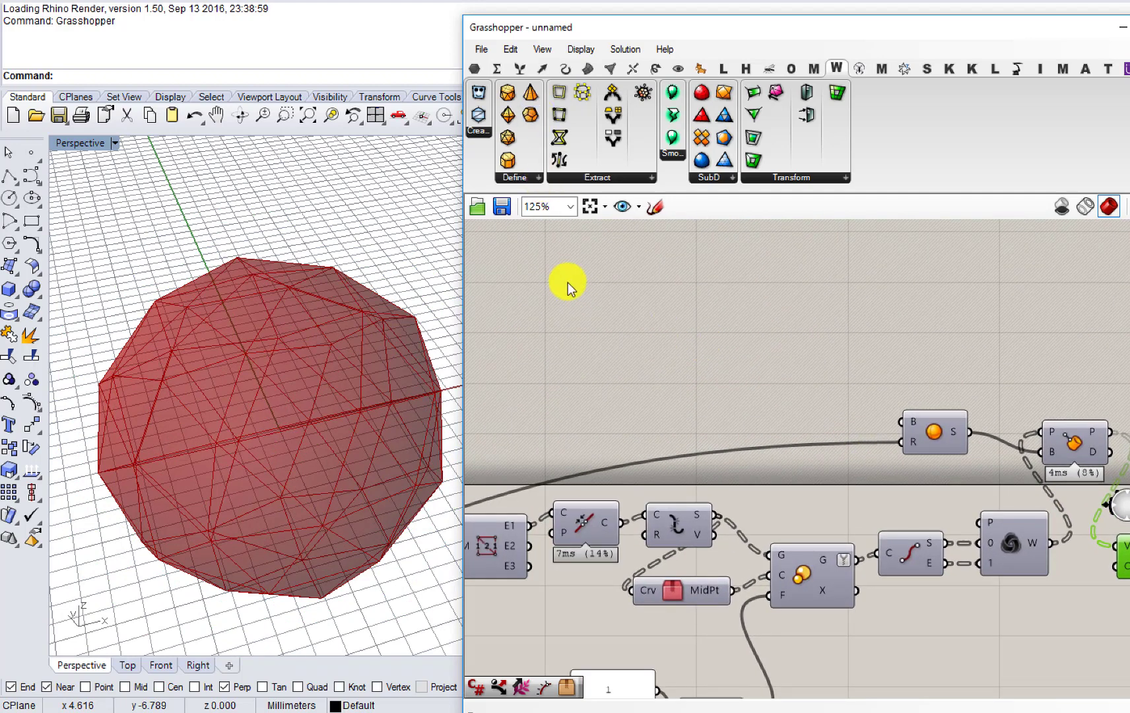
{"action": "left_click", "coordinate": [576, 396]}
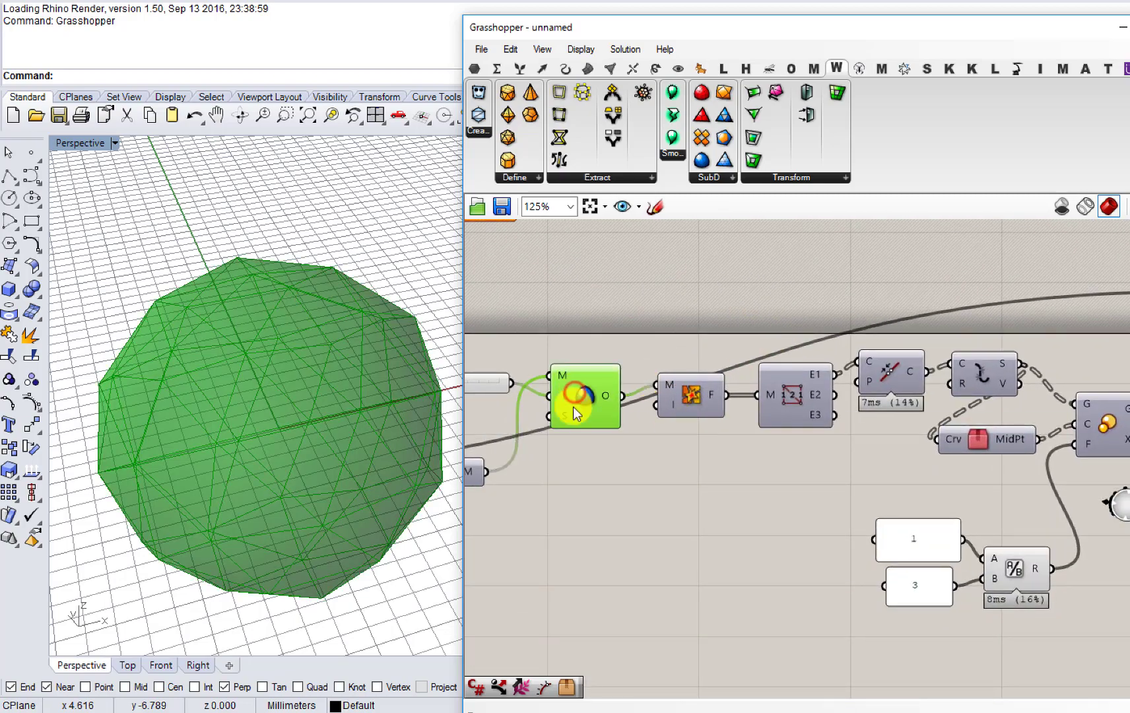
{"action": "right_click_drag", "start_coordinate": [305, 356], "coordinate": [340, 439]}
{"action": "right_click_drag", "start_coordinate": [586, 403], "coordinate": [765, 390]}
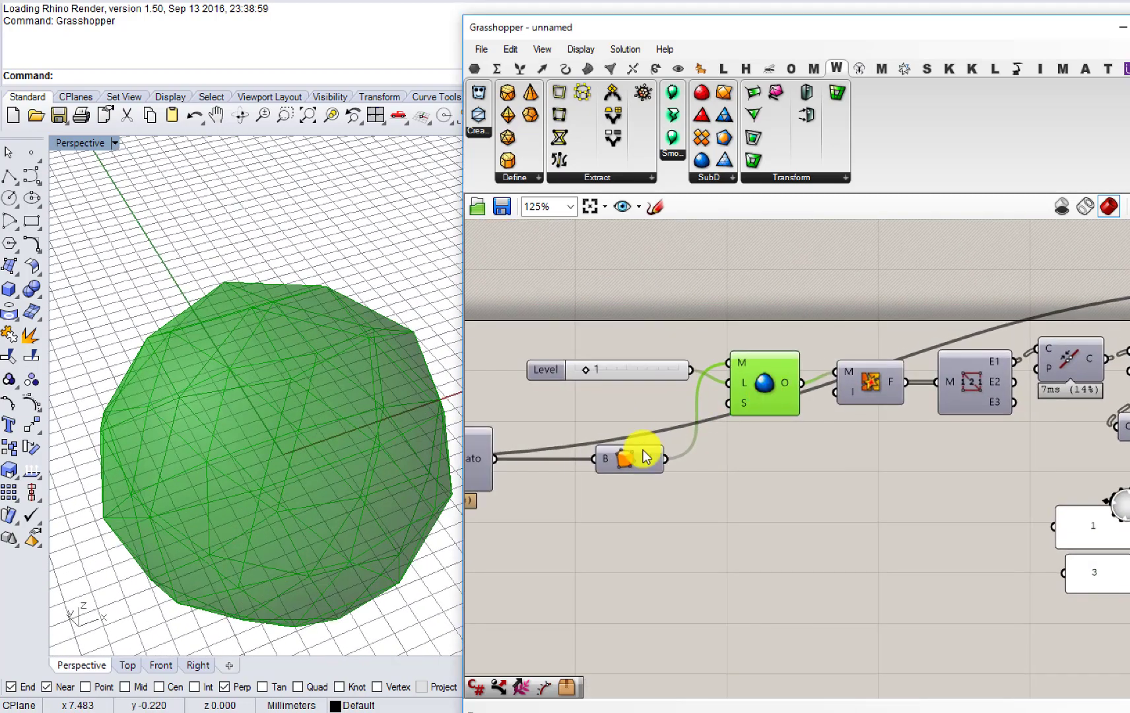
Step: Turn on the icosahedron component's preview and examine the base solid around the subdivided mesh
{"action": "left_click", "coordinate": [625, 461]}
{"action": "right_click_drag", "start_coordinate": [625, 461], "coordinate": [815, 435]}
{"action": "left_click", "coordinate": [640, 448]}
{"action": "middle_click", "coordinate": [640, 447]}
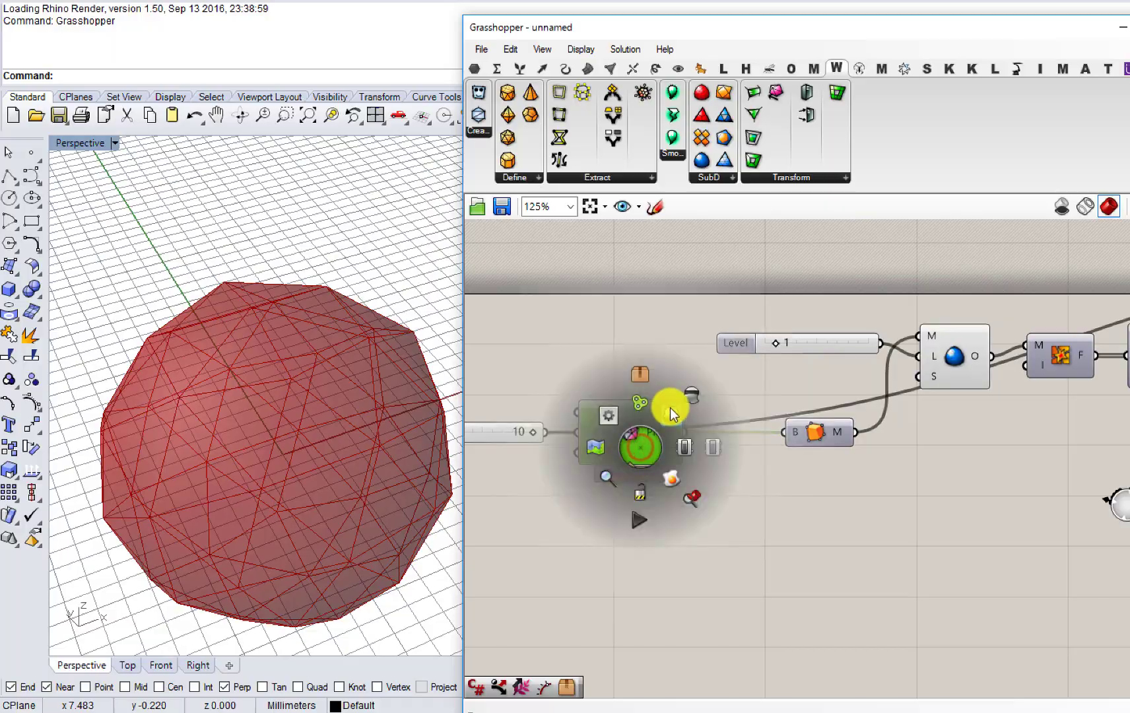
{"action": "left_click", "coordinate": [670, 408]}
{"action": "right_click_drag", "start_coordinate": [710, 404], "coordinate": [630, 408]}
{"action": "right_click_drag", "start_coordinate": [378, 385], "coordinate": [296, 444]}
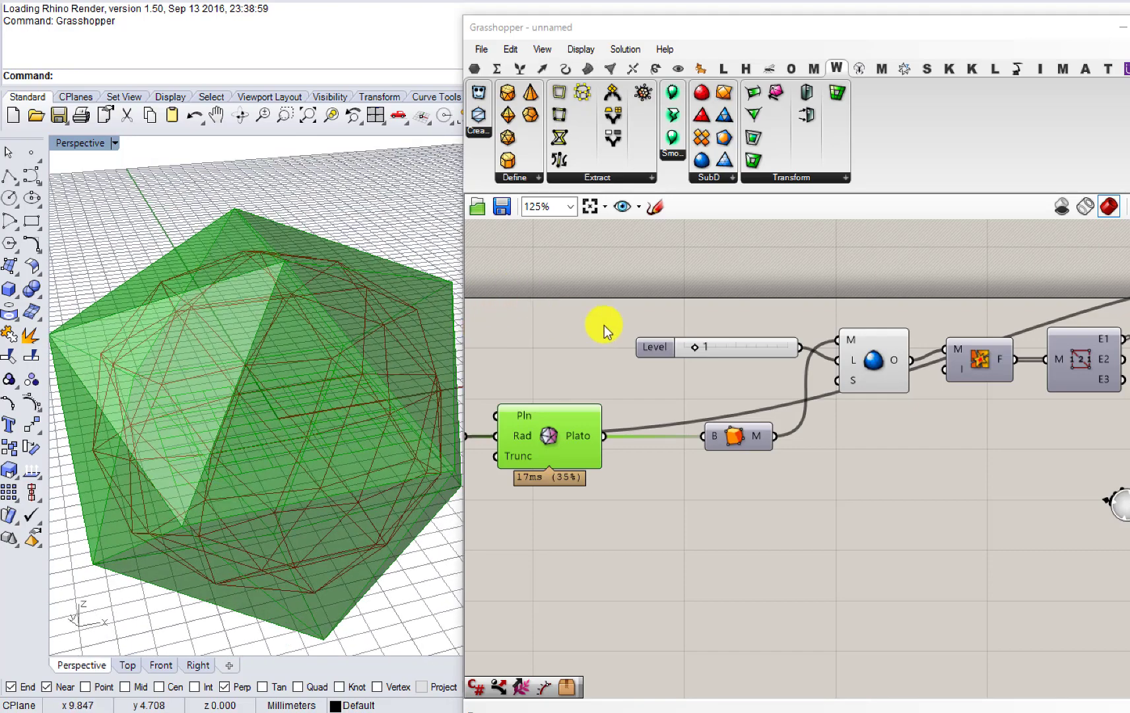
{"action": "right_click_drag", "start_coordinate": [676, 327], "coordinate": [578, 321]}
{"action": "right_click_drag", "start_coordinate": [537, 407], "coordinate": [670, 383]}
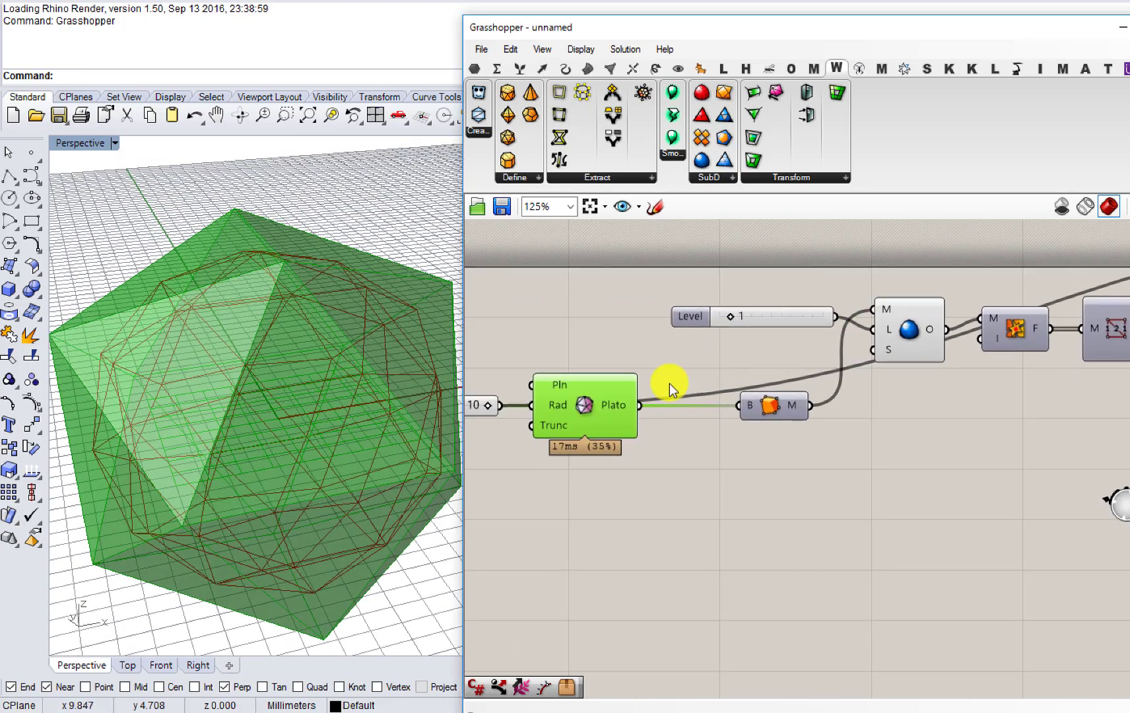
Step: Look through the Weaverbird primitive components and hide the icosahedron component's preview
{"action": "left_click", "coordinate": [538, 177]}
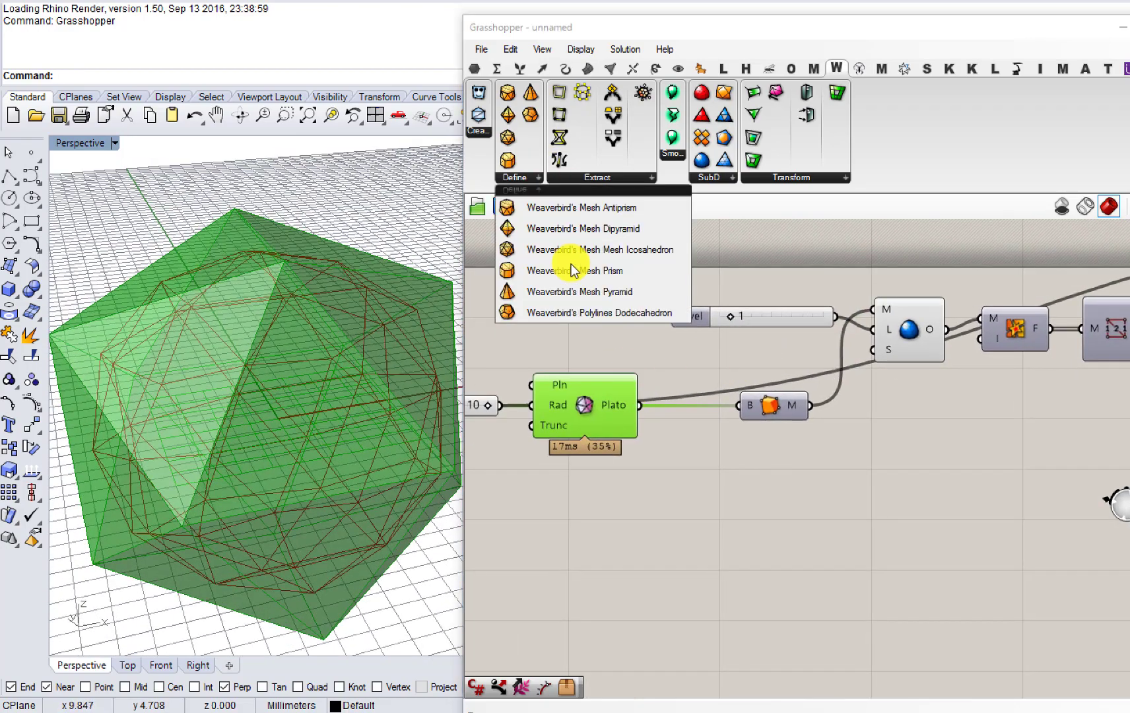
{"action": "left_click", "coordinate": [478, 274]}
{"action": "right_click_drag", "start_coordinate": [478, 275], "coordinate": [536, 285]}
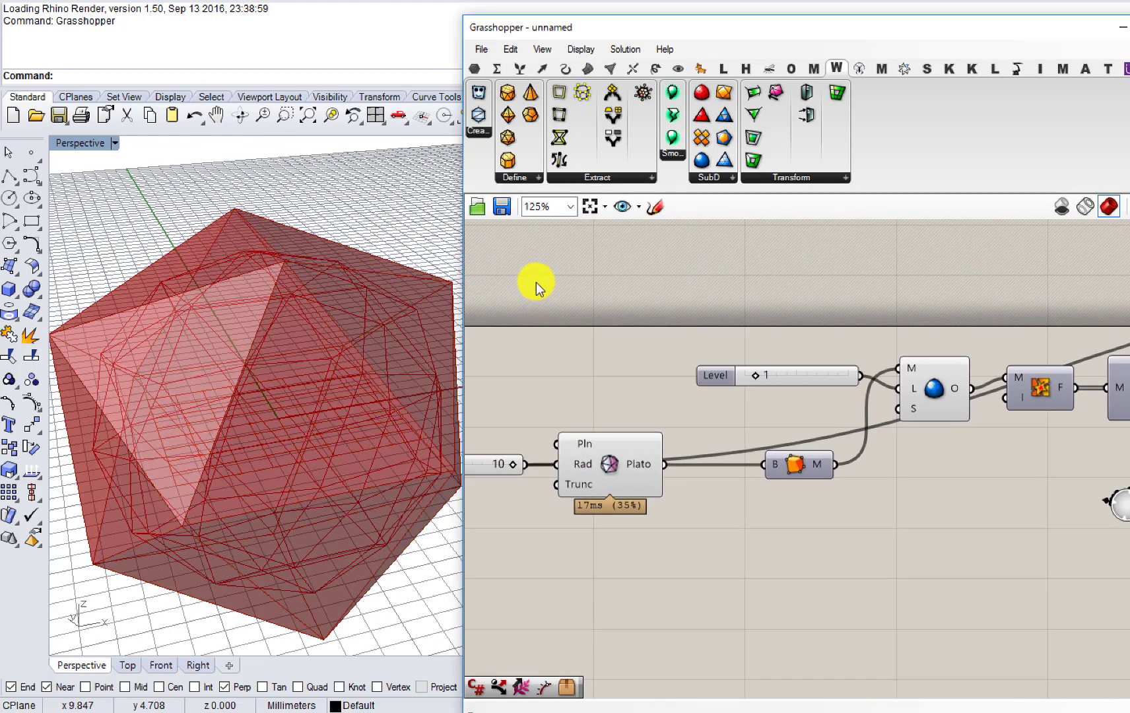
{"action": "left_click", "coordinate": [602, 473]}
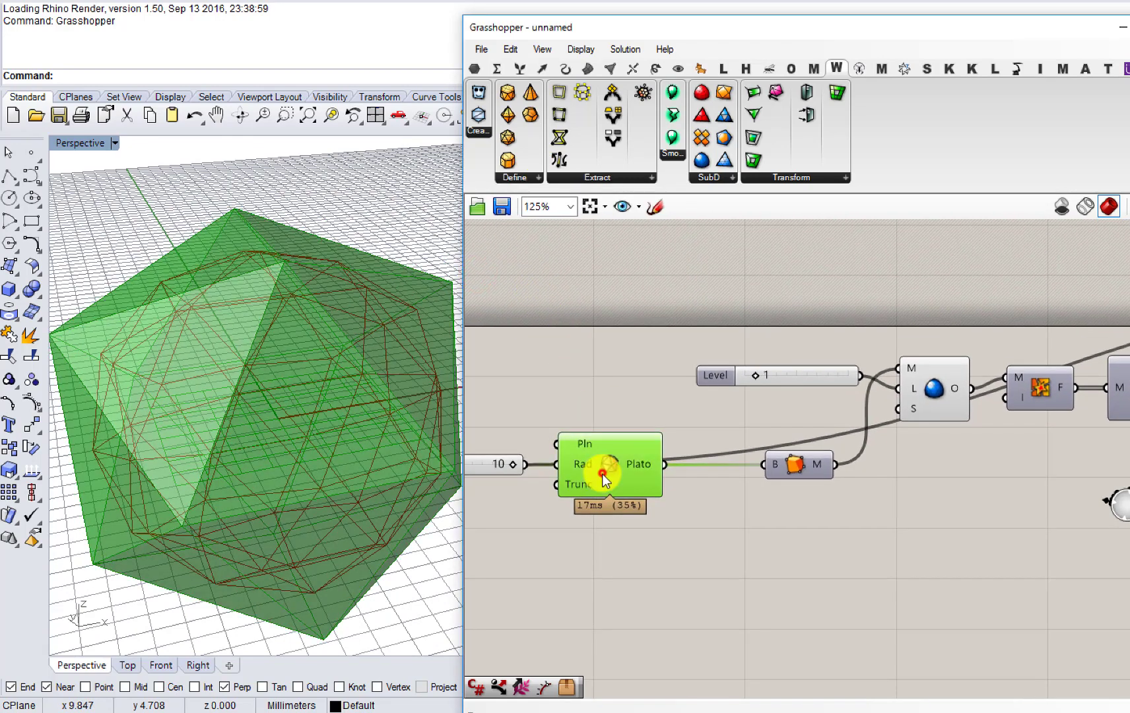
{"action": "middle_click", "coordinate": [605, 470]}
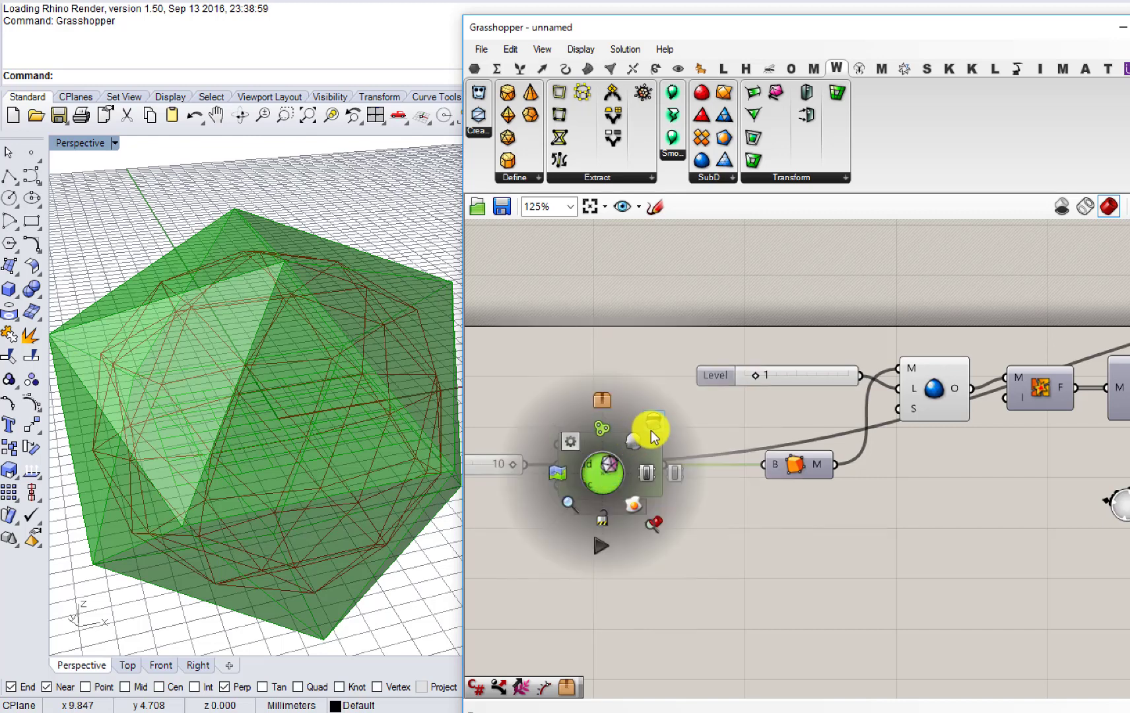
{"action": "left_click", "coordinate": [628, 398]}
Step: Add a Center Box component above the icosahedron and connect the radius slider to its X, Y and Z inputs
{"action": "double_click", "coordinate": [627, 392]}
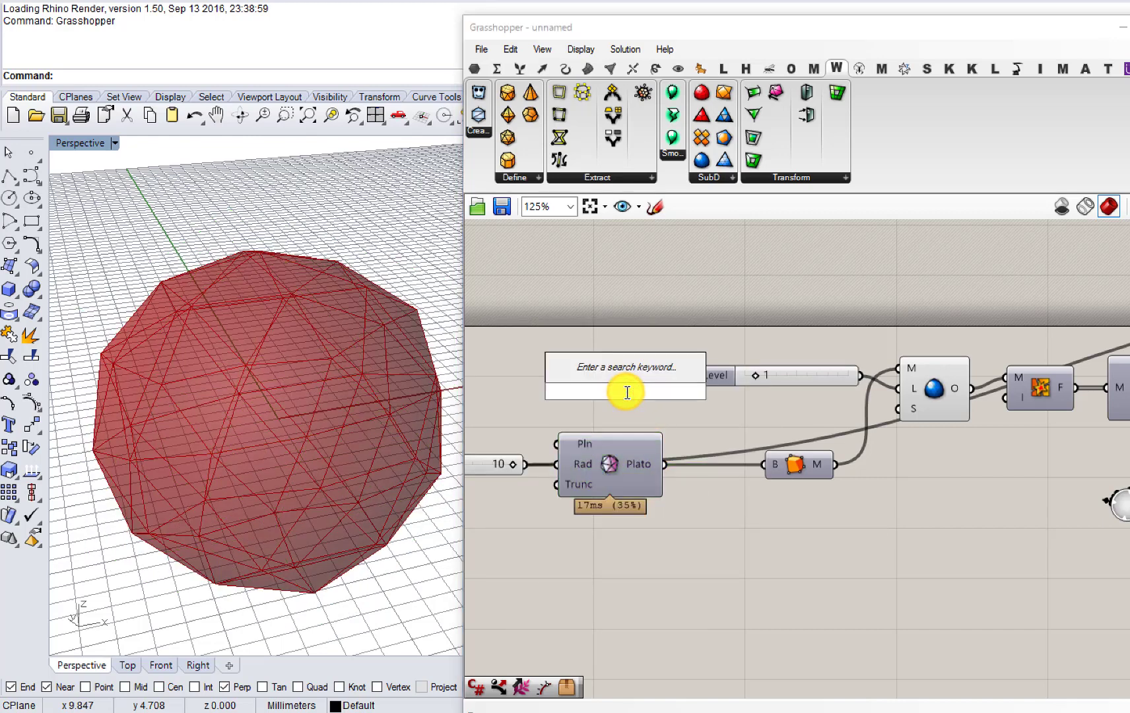
{"action": "type", "text": "box"}
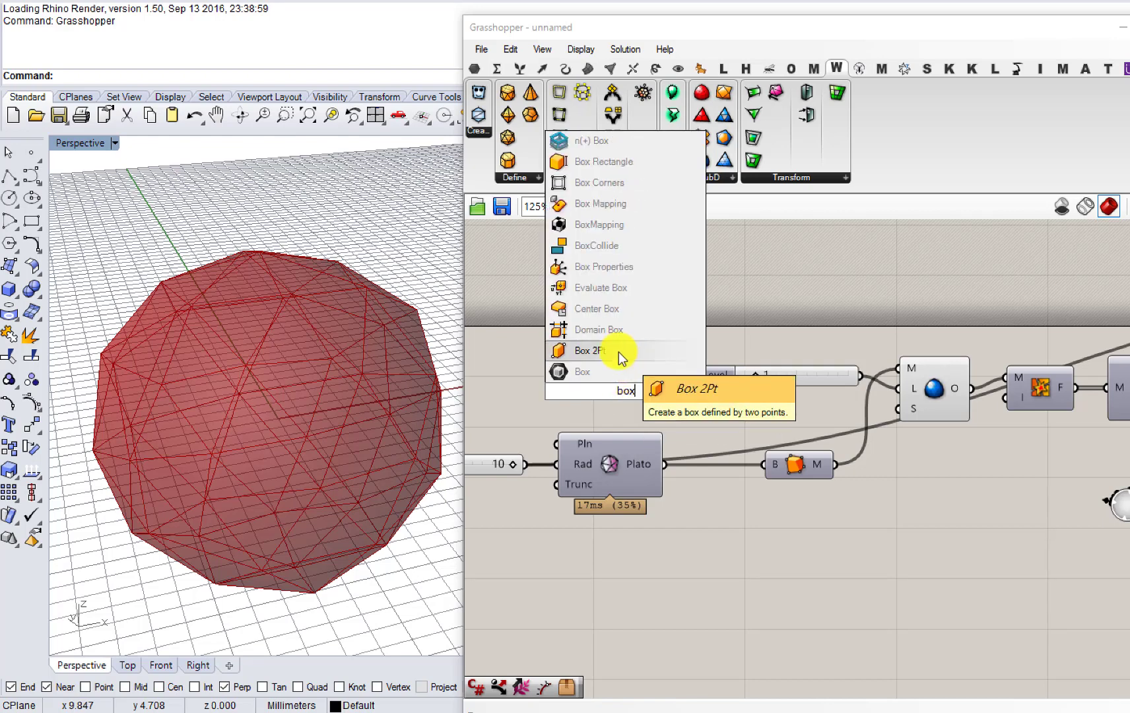
{"action": "left_click", "coordinate": [615, 308]}
{"action": "left_click_drag", "start_coordinate": [613, 385], "coordinate": [614, 335]}
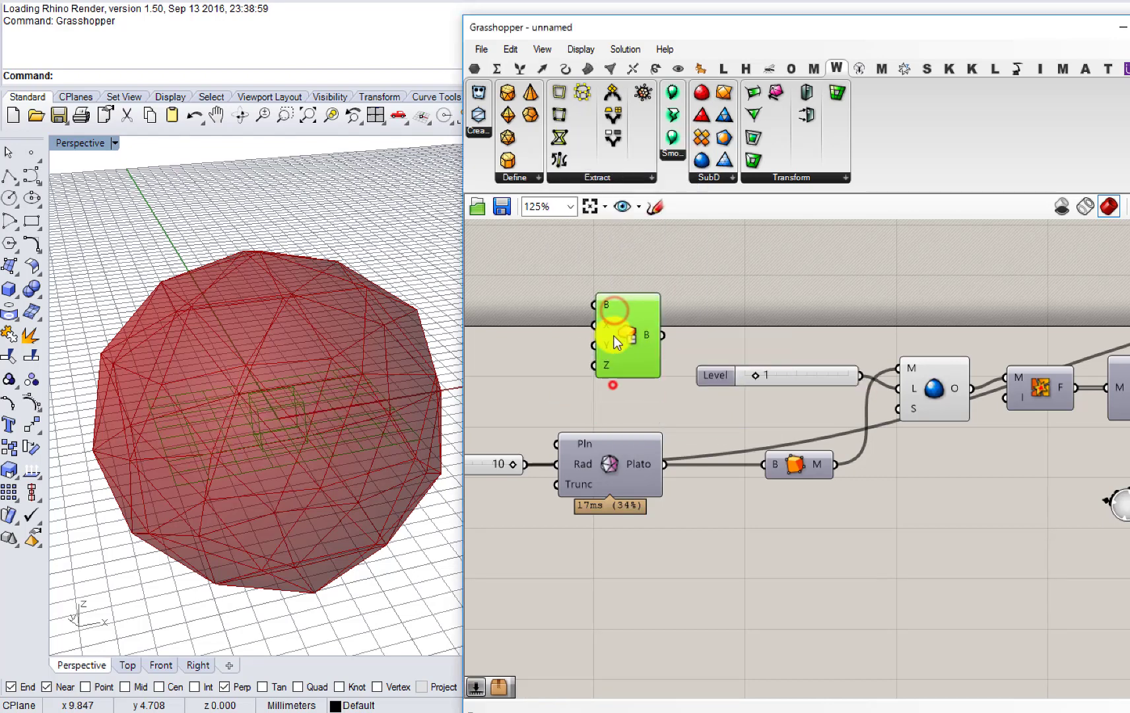
{"action": "right_click_drag", "start_coordinate": [527, 449], "coordinate": [607, 459]}
{"action": "left_click_drag", "start_coordinate": [623, 404], "coordinate": [675, 335]}
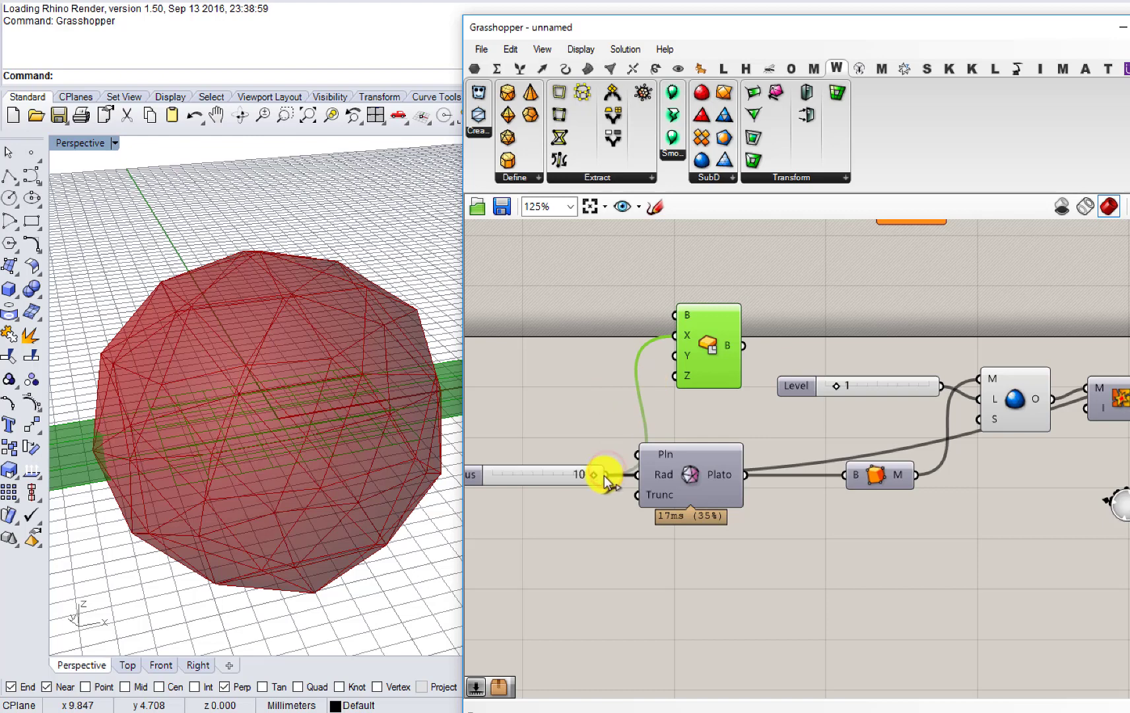
{"action": "left_click_drag", "start_coordinate": [605, 474], "coordinate": [674, 355]}
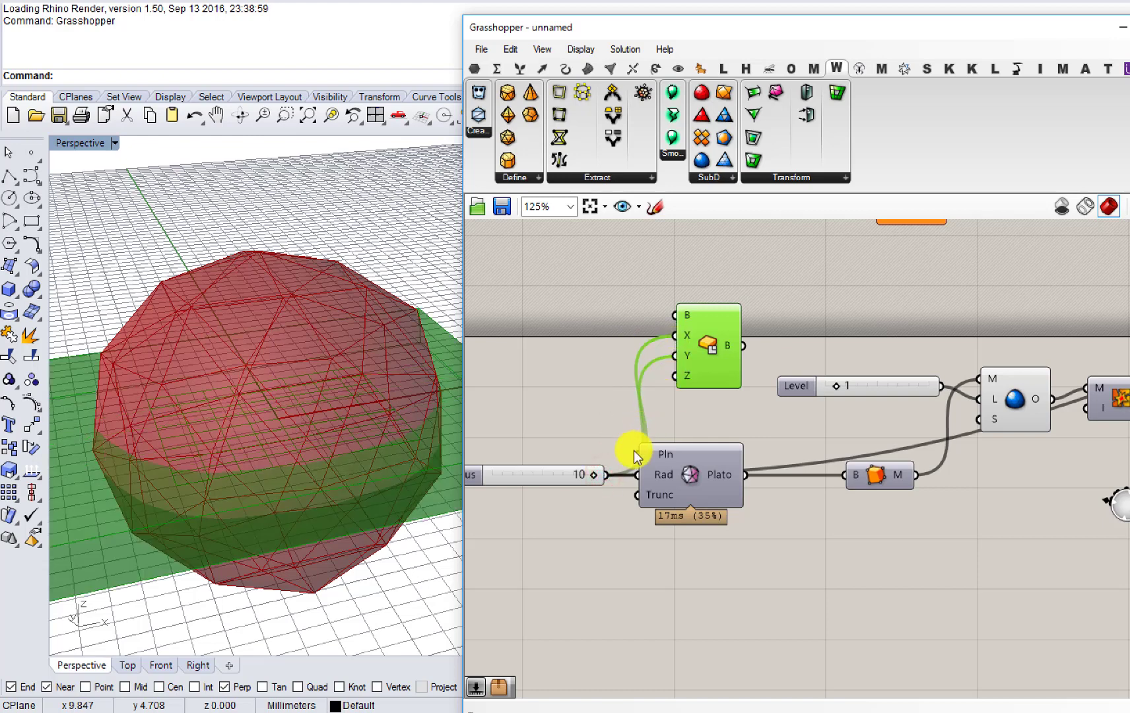
{"action": "left_click_drag", "start_coordinate": [607, 474], "coordinate": [668, 351]}
Step: Convert the center box with a Simple Mesh component and connect it to the Loop subdivision's mesh input
{"action": "right_click_drag", "start_coordinate": [663, 362], "coordinate": [653, 470]}
{"action": "left_click", "coordinate": [731, 420]}
{"action": "double_click", "coordinate": [731, 422]}
{"action": "type", "text": "sim"}
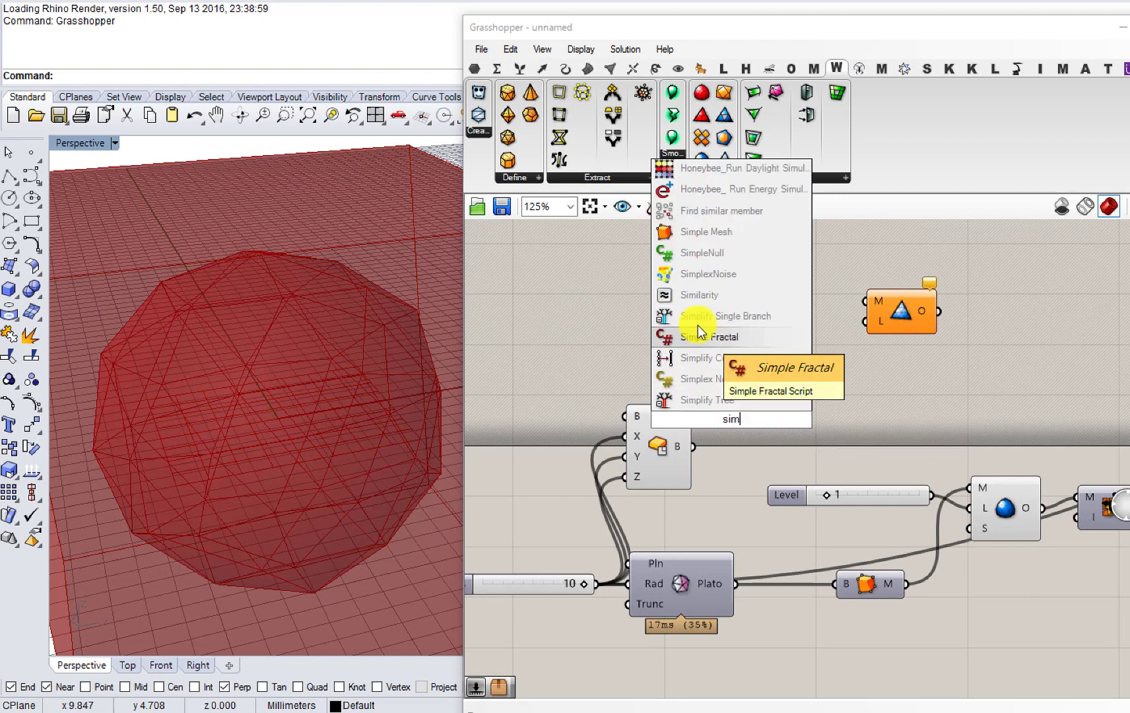
{"action": "left_click", "coordinate": [702, 233]}
{"action": "left_click_drag", "start_coordinate": [699, 443], "coordinate": [699, 420]}
{"action": "left_click_drag", "start_coordinate": [719, 423], "coordinate": [967, 487]}
Step: Hide the previews of Center Box and its Simple Mesh and examine the subdivided box in the viewport
{"action": "left_click", "coordinate": [849, 427]}
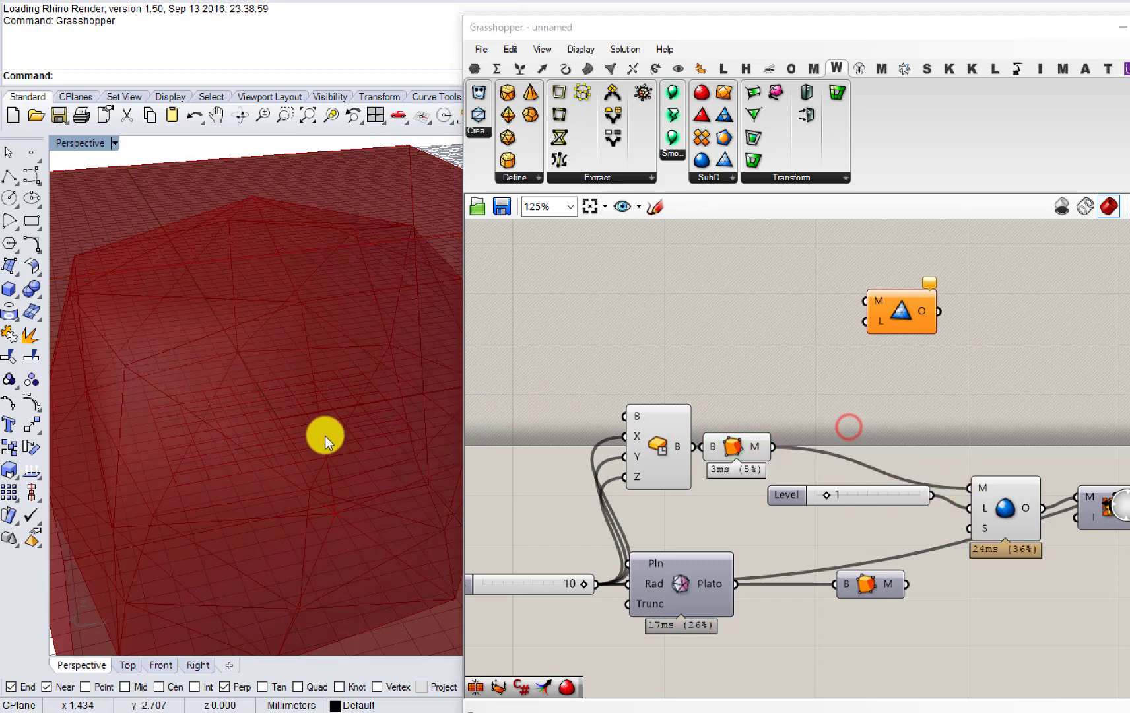
{"action": "right_click_drag", "start_coordinate": [323, 433], "coordinate": [276, 377]}
{"action": "right_click_drag", "start_coordinate": [370, 416], "coordinate": [404, 490]}
{"action": "left_click_drag", "start_coordinate": [749, 507], "coordinate": [631, 421]}
{"action": "middle_click", "coordinate": [630, 421]}
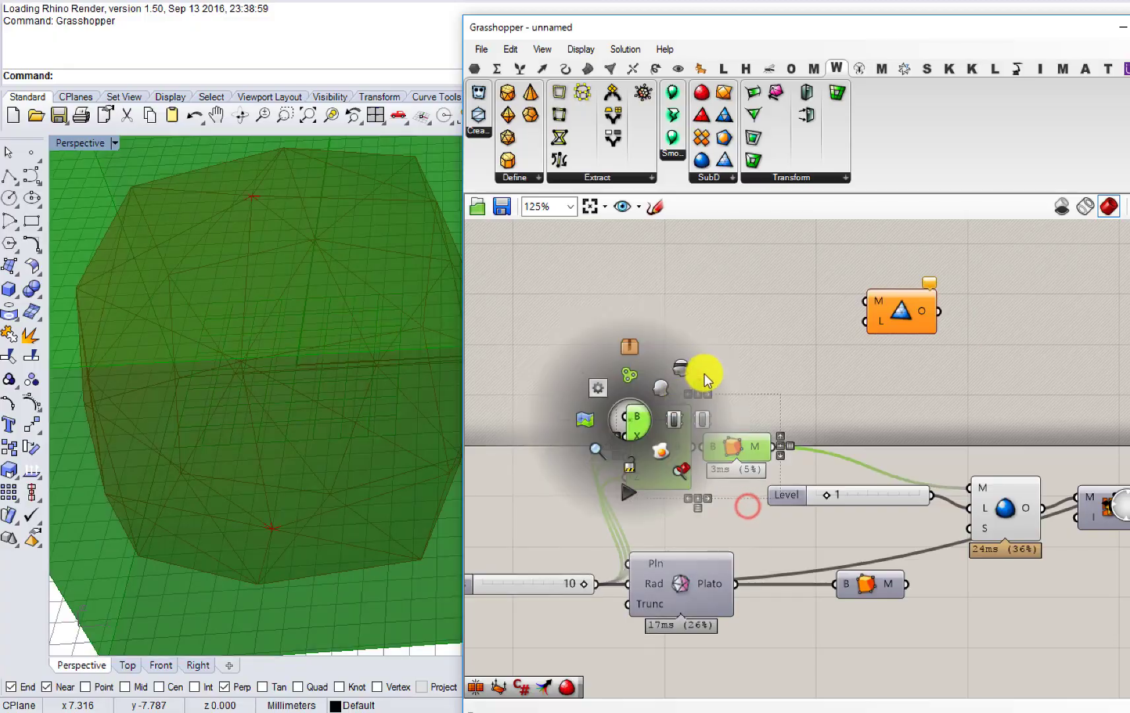
{"action": "left_click", "coordinate": [679, 373]}
{"action": "right_click_drag", "start_coordinate": [270, 346], "coordinate": [208, 314]}
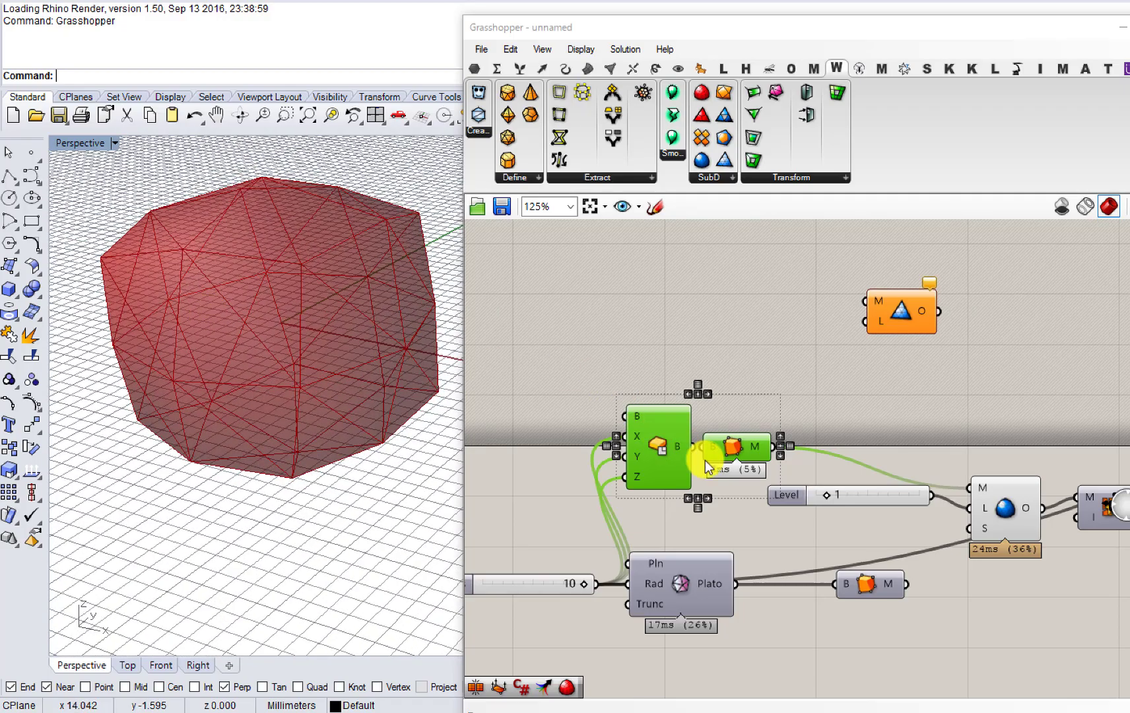
Step: Reconnect the icosahedron's Simple Mesh to the Loop subdivision's mesh input and delete the Center Box and its Simple Mesh
{"action": "left_click", "coordinate": [726, 523]}
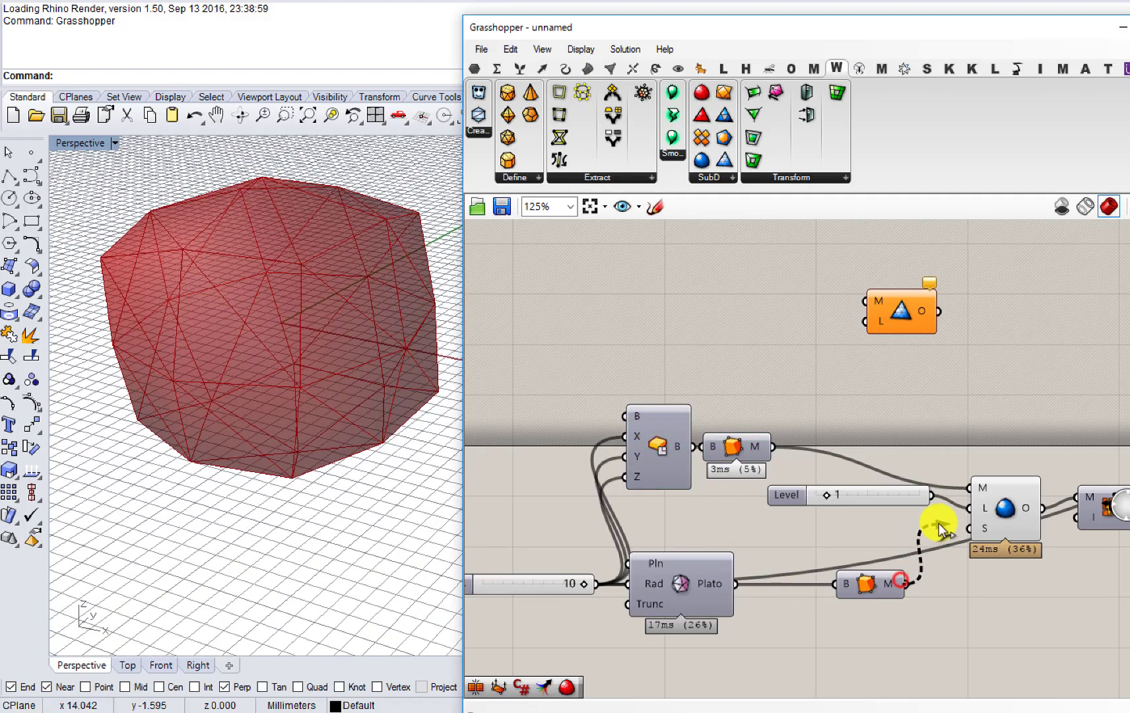
{"action": "left_click_drag", "start_coordinate": [939, 526], "coordinate": [961, 487]}
{"action": "left_click_drag", "start_coordinate": [760, 413], "coordinate": [711, 465]}
{"action": "key", "text": "Delete"}
Step: Hide the preview of the Loop-subdivided mesh to clear the viewport
{"action": "scroll", "coordinate": [737, 483], "scroll_direction": "down", "scroll_amount": 6}
{"action": "middle_click", "coordinate": [698, 506]}
{"action": "left_click", "coordinate": [743, 475]}
Step: Connect the Merge result to the curve input of the Explode component at the definition's end and turn on its preview
{"action": "scroll", "coordinate": [774, 510], "scroll_direction": "up", "scroll_amount": 12}
{"action": "scroll", "coordinate": [773, 510], "scroll_direction": "down", "scroll_amount": 6}
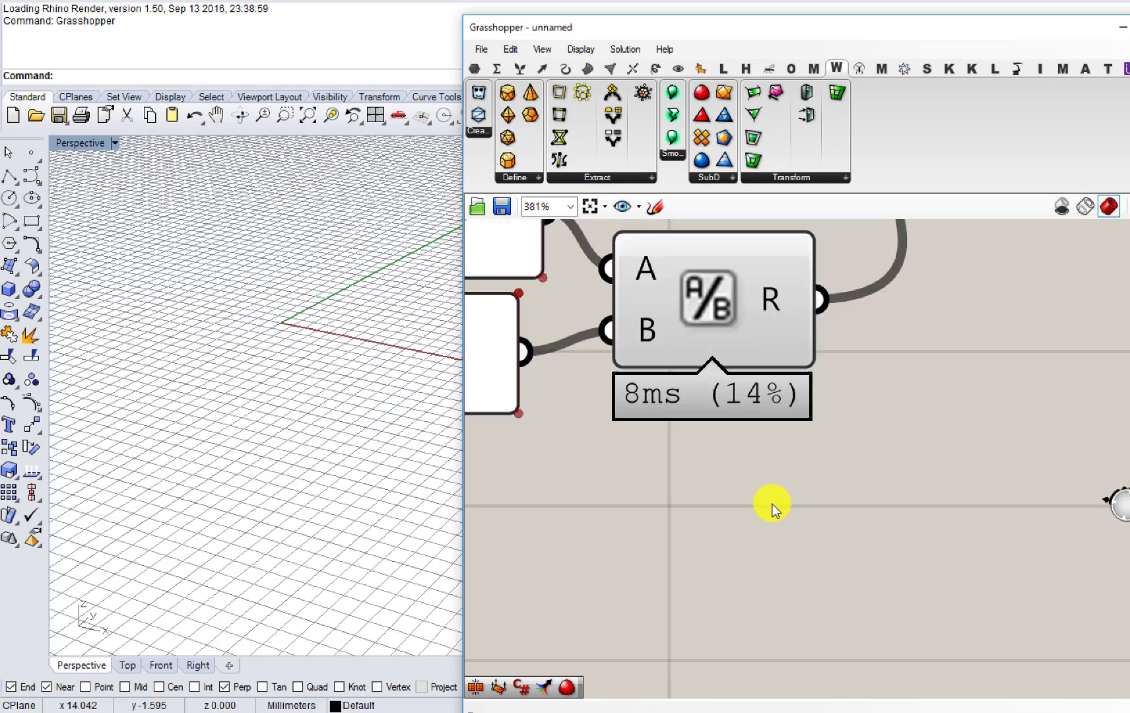
{"action": "right_click_drag", "start_coordinate": [869, 487], "coordinate": [691, 522]}
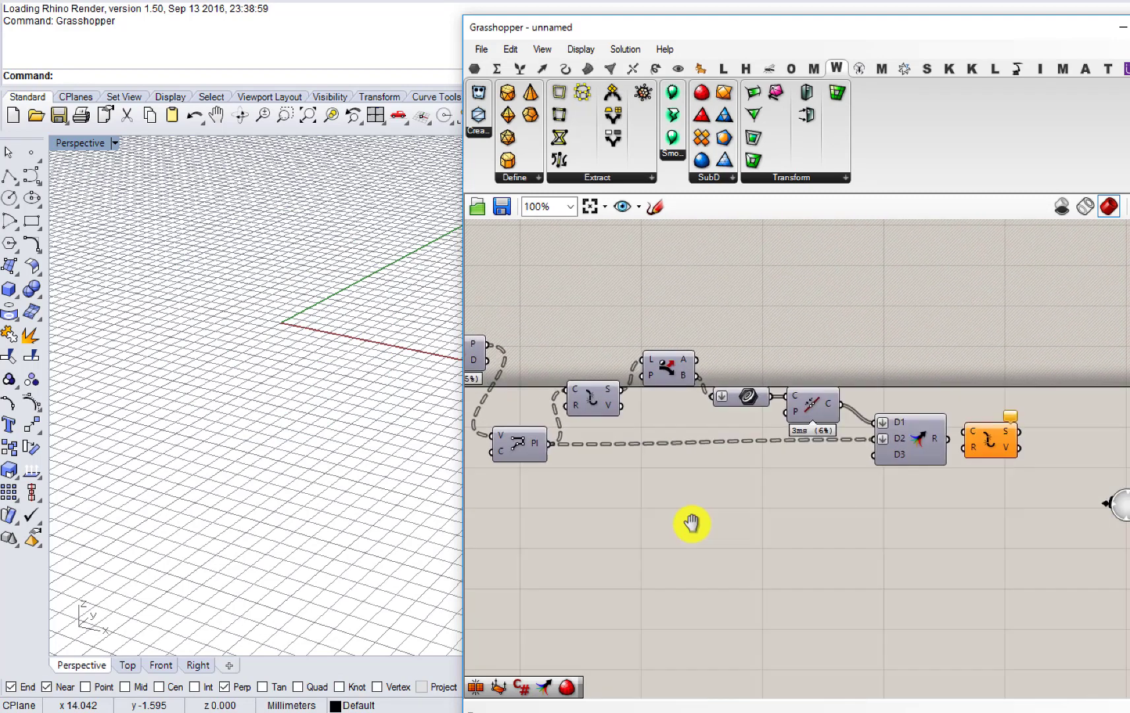
{"action": "scroll", "coordinate": [728, 473], "scroll_direction": "up", "scroll_amount": 5}
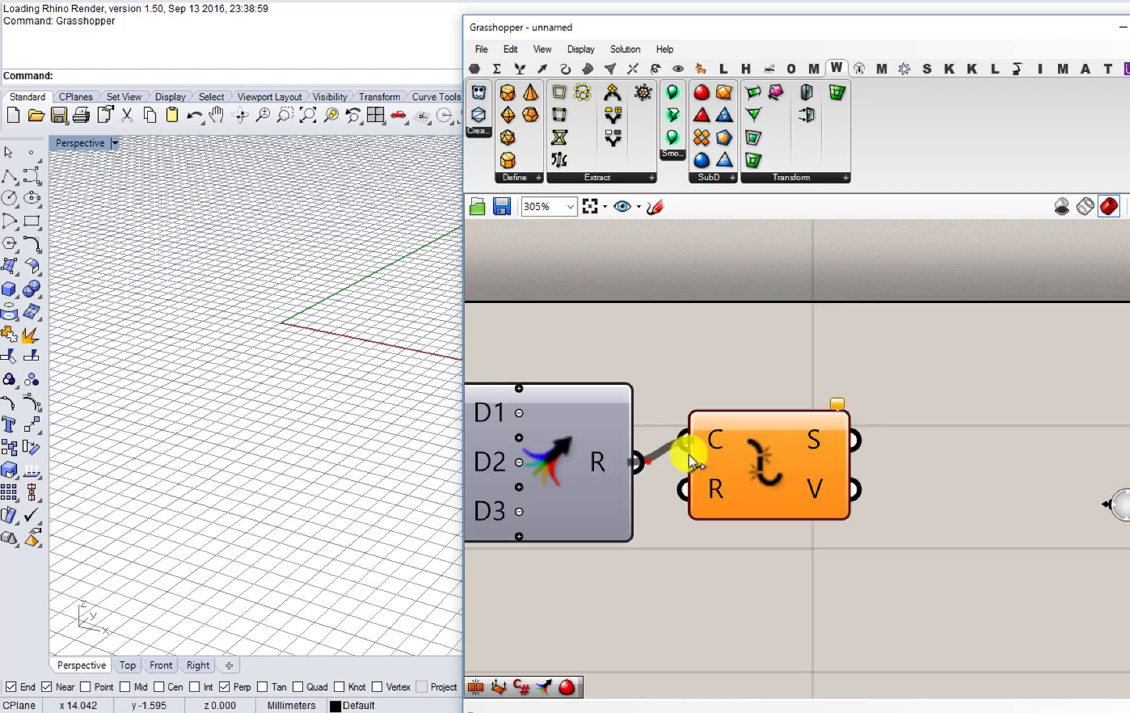
{"action": "left_click_drag", "start_coordinate": [689, 453], "coordinate": [689, 453]}
{"action": "left_click_drag", "start_coordinate": [743, 463], "coordinate": [775, 458]}
{"action": "middle_click", "coordinate": [774, 458]}
{"action": "left_click", "coordinate": [797, 437]}
{"action": "left_click", "coordinate": [917, 439]}
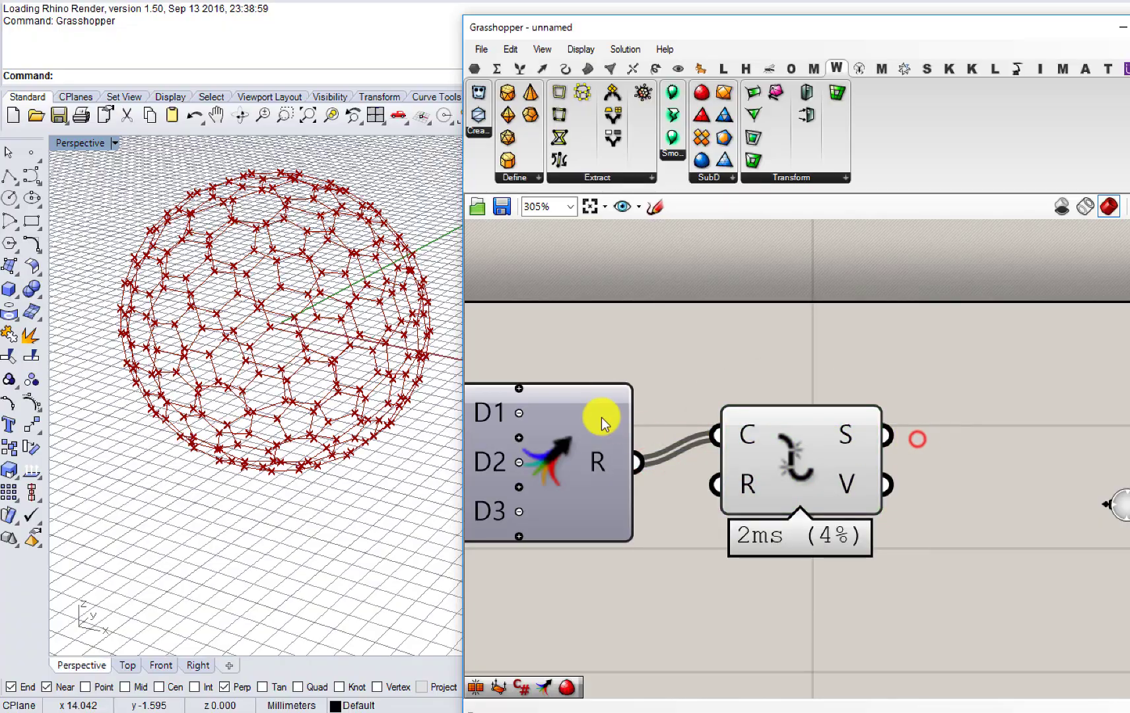
Step: Examine the cells of the hexagonal sphere up close and inspect the data structure of Explode's Segments output
{"action": "scroll", "coordinate": [295, 396], "scroll_direction": "up", "scroll_amount": 8}
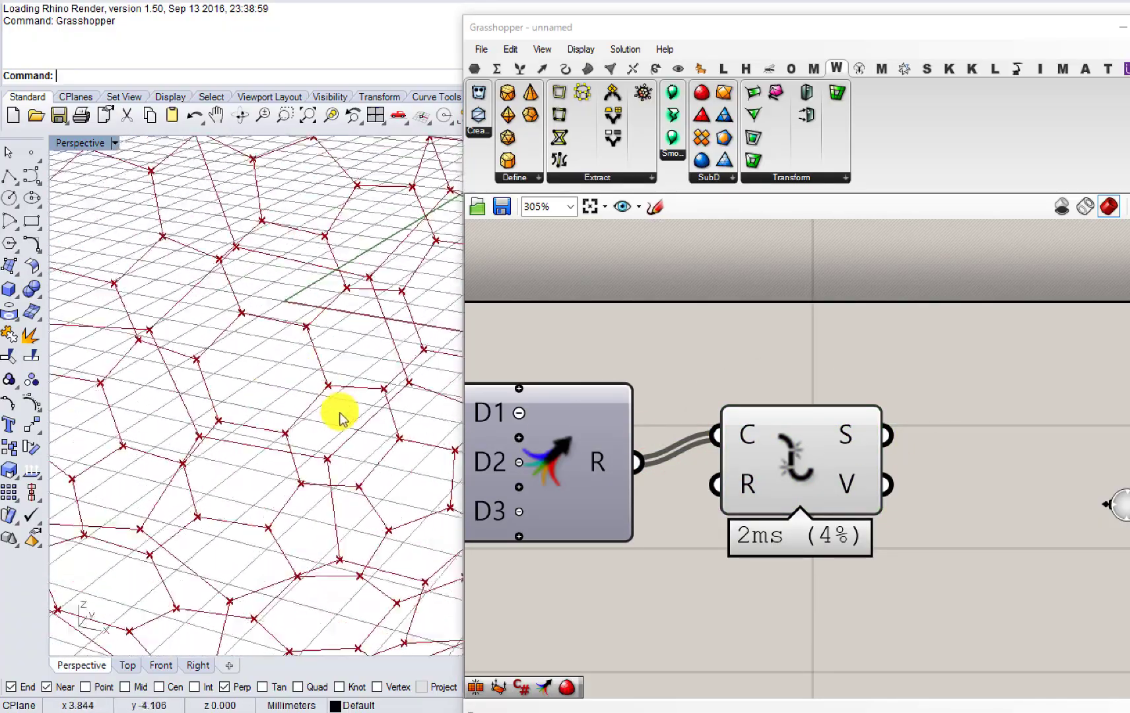
{"action": "mouse_move", "coordinate": [340, 417]}
{"action": "right_mouse_down"}
{"action": "mouse_move", "coordinate": [386, 360]}
{"action": "mouse_move", "coordinate": [365, 330]}
{"action": "mouse_move", "coordinate": [336, 419]}
{"action": "right_mouse_up"}
{"action": "scroll", "coordinate": [350, 370], "scroll_direction": "down", "scroll_amount": 4}
{"action": "scroll", "coordinate": [336, 419], "scroll_direction": "down", "scroll_amount": 4}
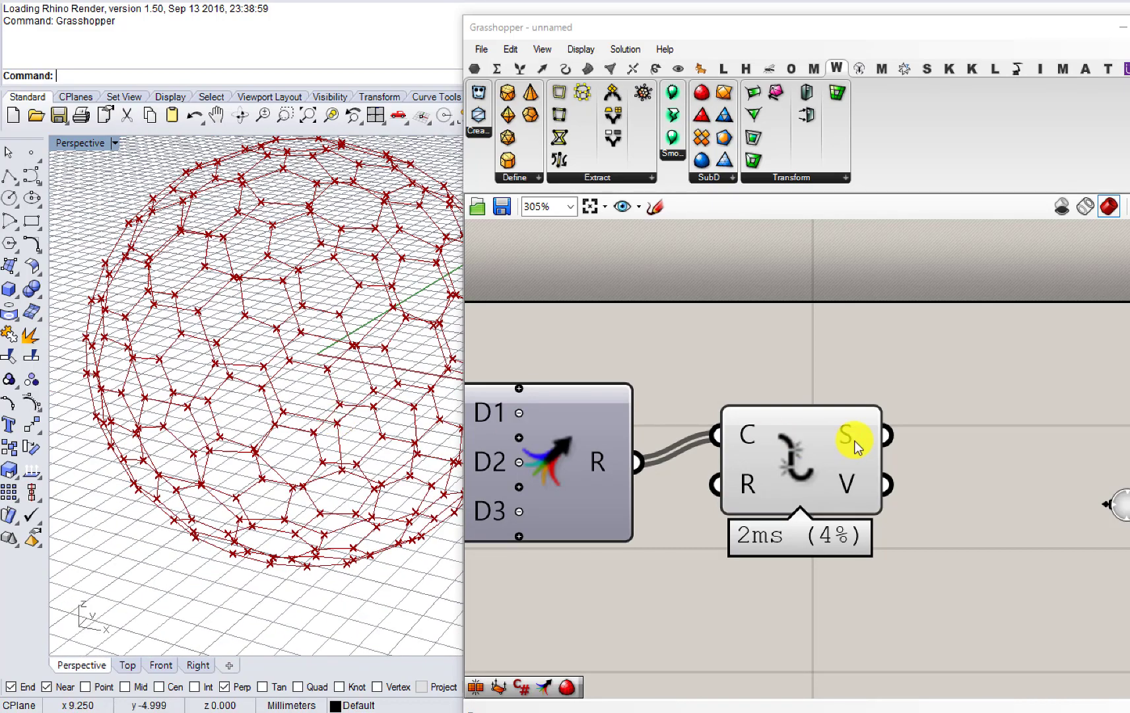
{"action": "mouse_move", "coordinate": [856, 447]}
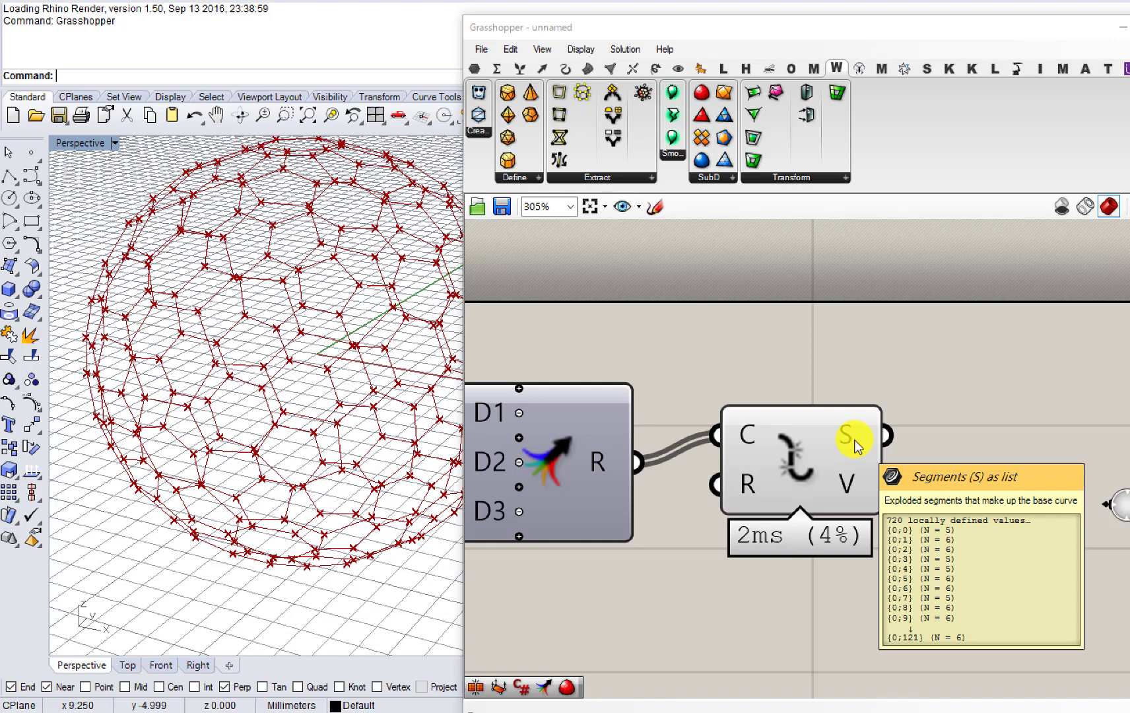
{"action": "right_click_drag", "start_coordinate": [855, 446], "coordinate": [765, 430]}
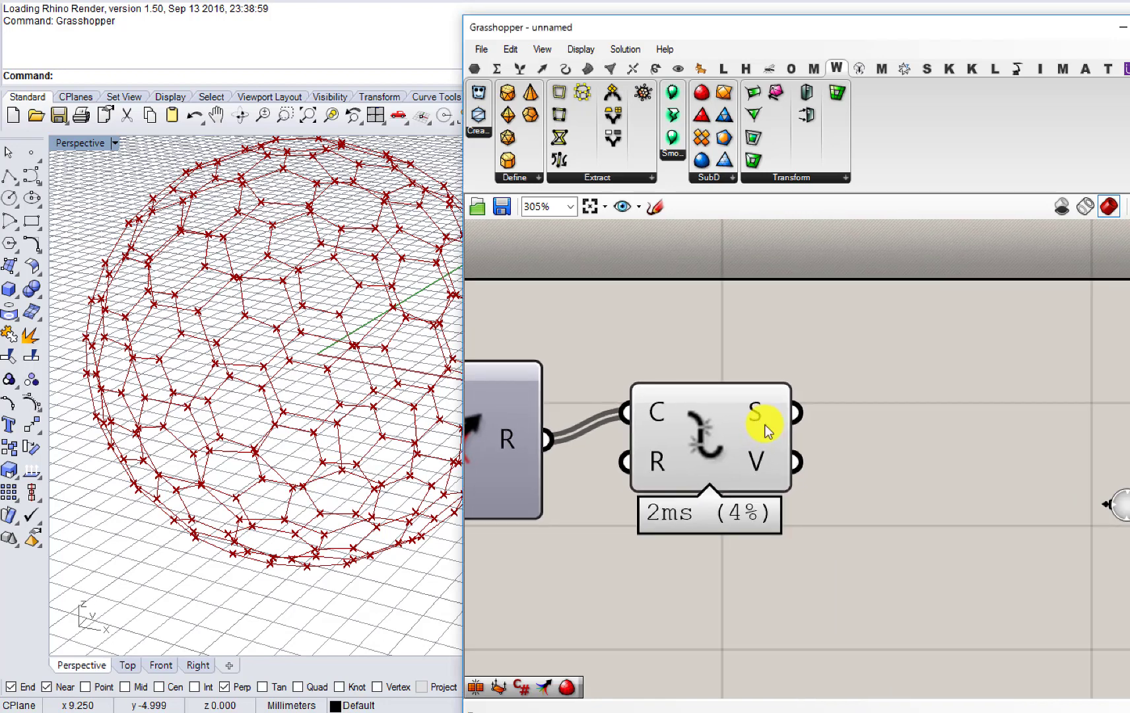
Step: Try an Area component on the Merge result to find the cell centers, and delete it
{"action": "right_click_drag", "start_coordinate": [894, 435], "coordinate": [924, 427]}
{"action": "scroll", "coordinate": [914, 427], "scroll_direction": "down", "scroll_amount": 5}
{"action": "left_click", "coordinate": [848, 430]}
{"action": "right_click_drag", "start_coordinate": [839, 428], "coordinate": [756, 423]}
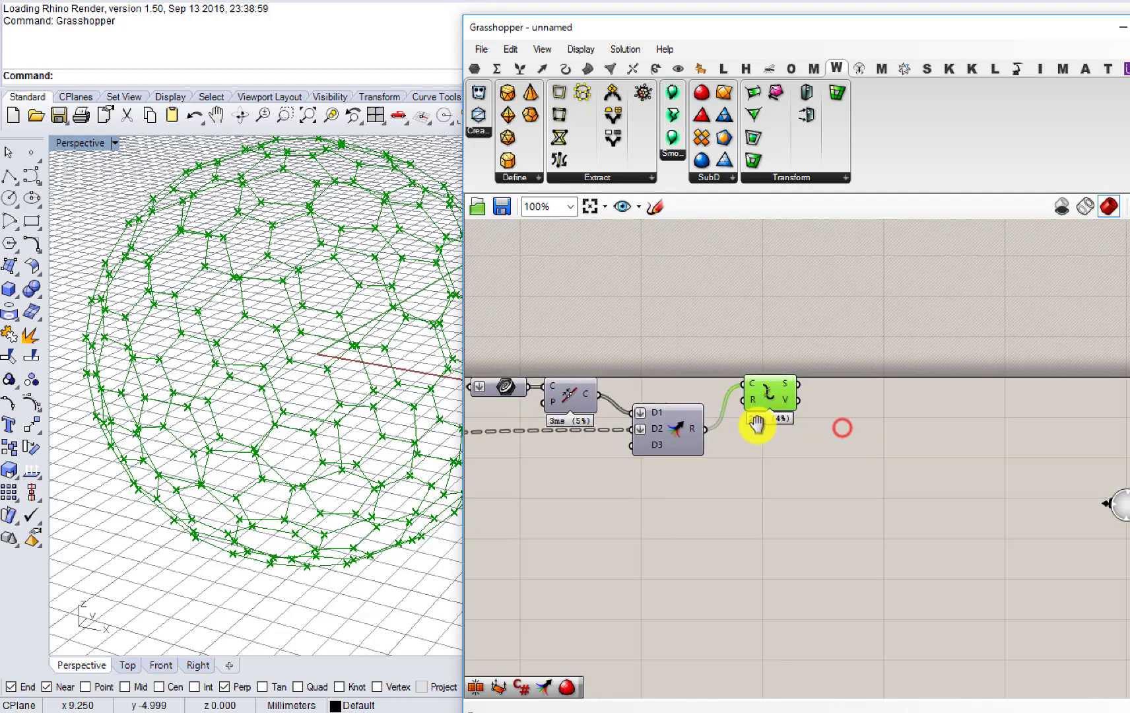
{"action": "scroll", "coordinate": [764, 500], "scroll_direction": "up", "scroll_amount": 1}
{"action": "double_click", "coordinate": [763, 500]}
{"action": "type", "text": "area"}
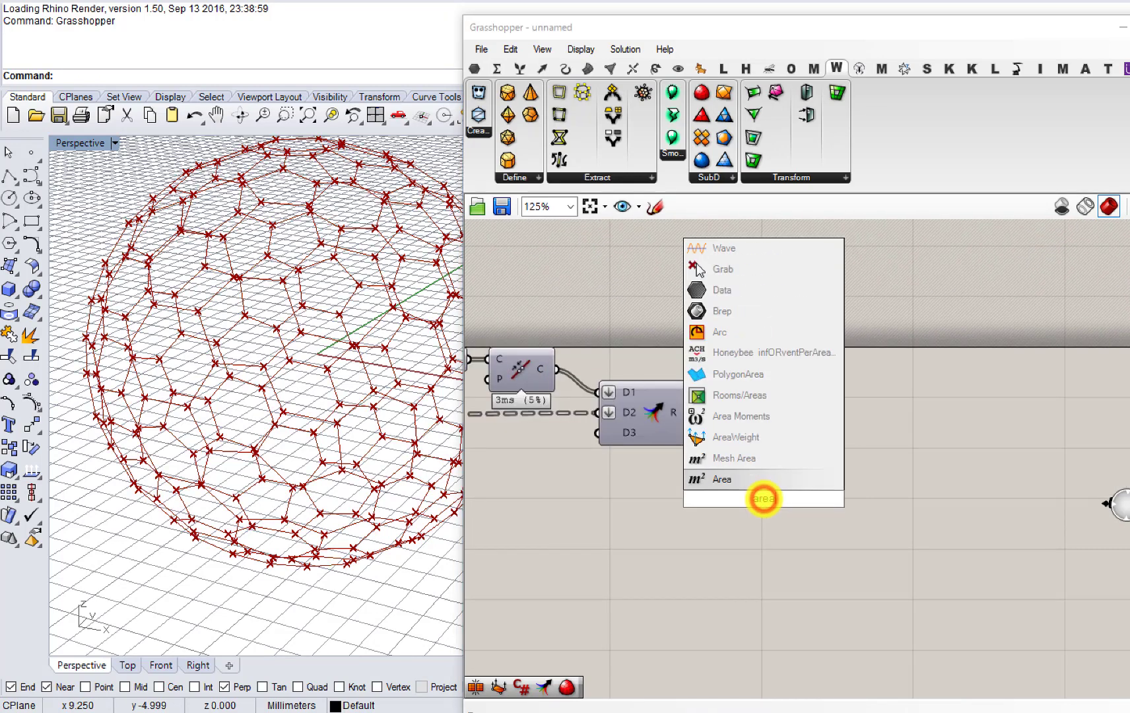
{"action": "left_click", "coordinate": [726, 479]}
{"action": "scroll", "coordinate": [688, 429], "scroll_direction": "up", "scroll_amount": 1}
{"action": "left_click_drag", "start_coordinate": [682, 406], "coordinate": [731, 510]}
{"action": "left_click", "coordinate": [772, 513]}
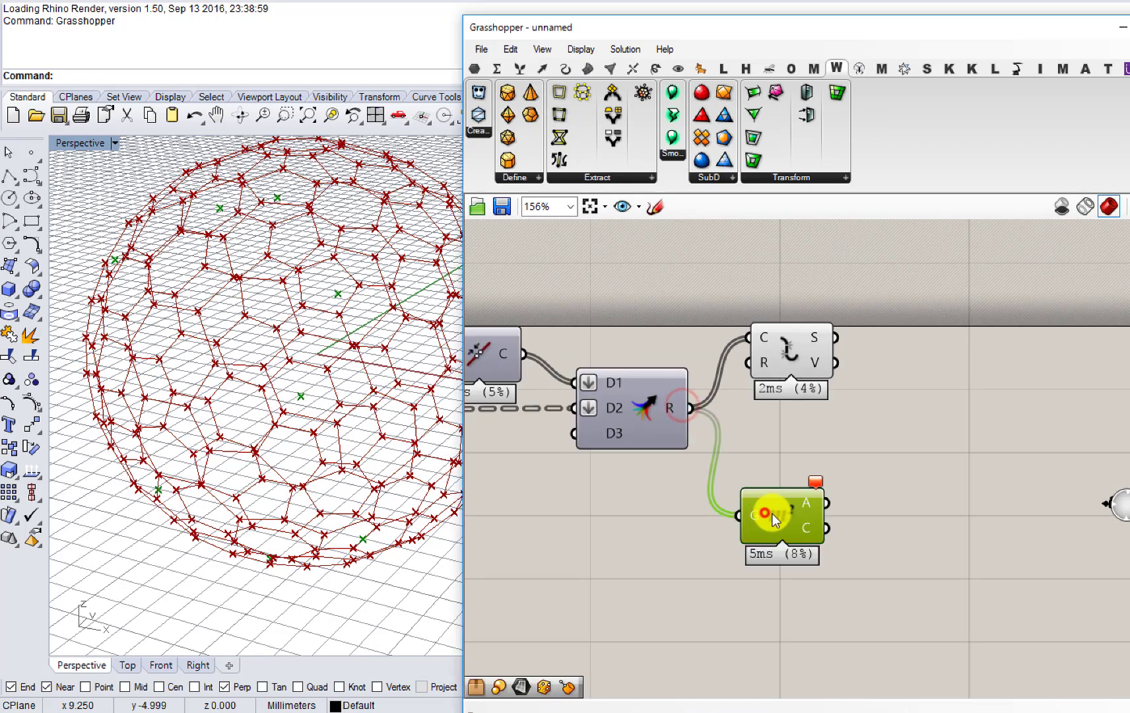
{"action": "key", "text": "Delete"}
Step: Add the center-point component with a B input and P output below Explode and feed it the Merge result
{"action": "double_click", "coordinate": [773, 512]}
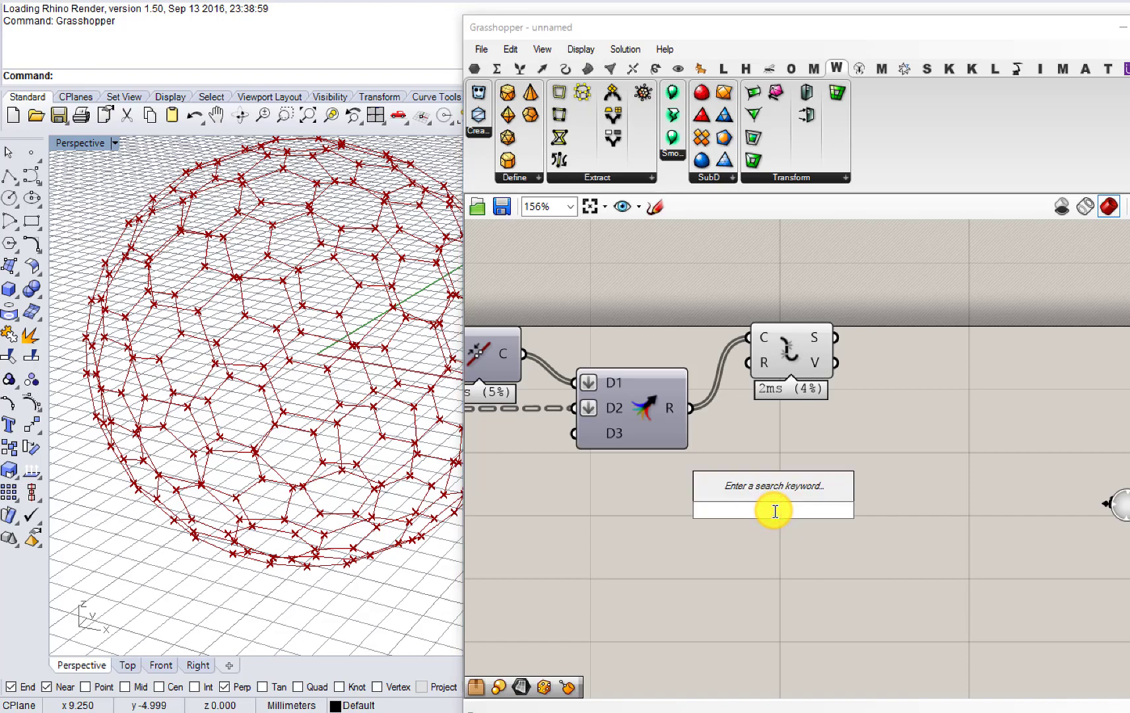
{"action": "type", "text": "ce"}
{"action": "left_click", "coordinate": [722, 435]}
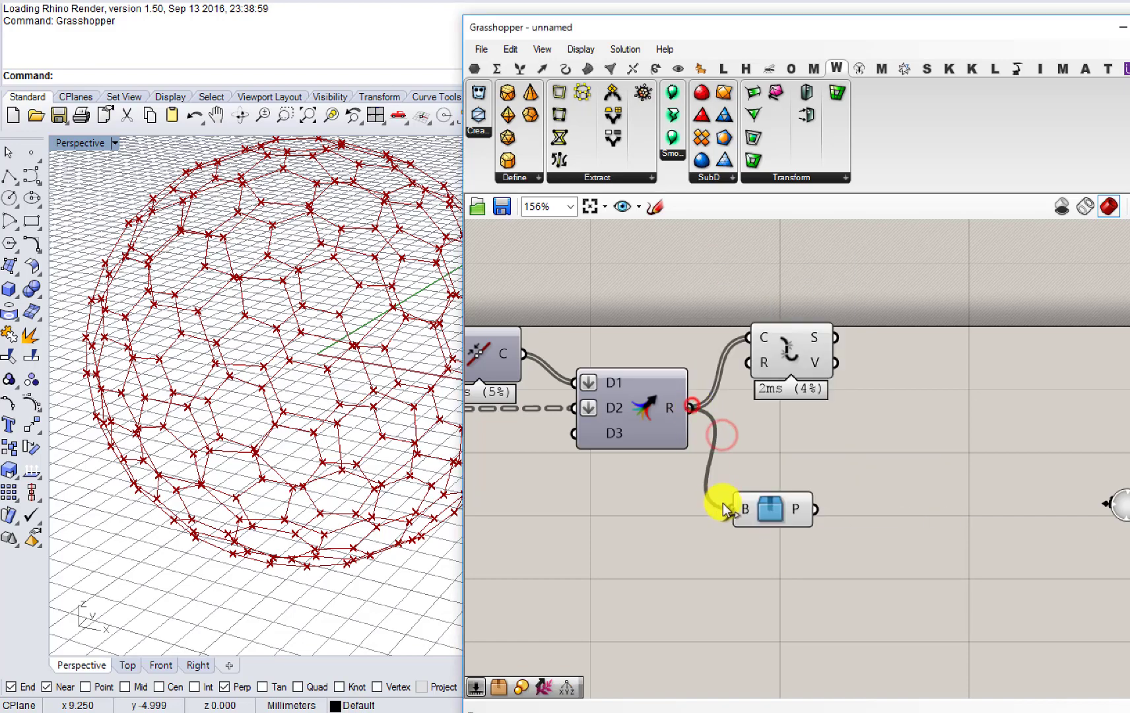
{"action": "left_click_drag", "start_coordinate": [723, 504], "coordinate": [753, 511]}
{"action": "right_click_drag", "start_coordinate": [415, 427], "coordinate": [422, 390]}
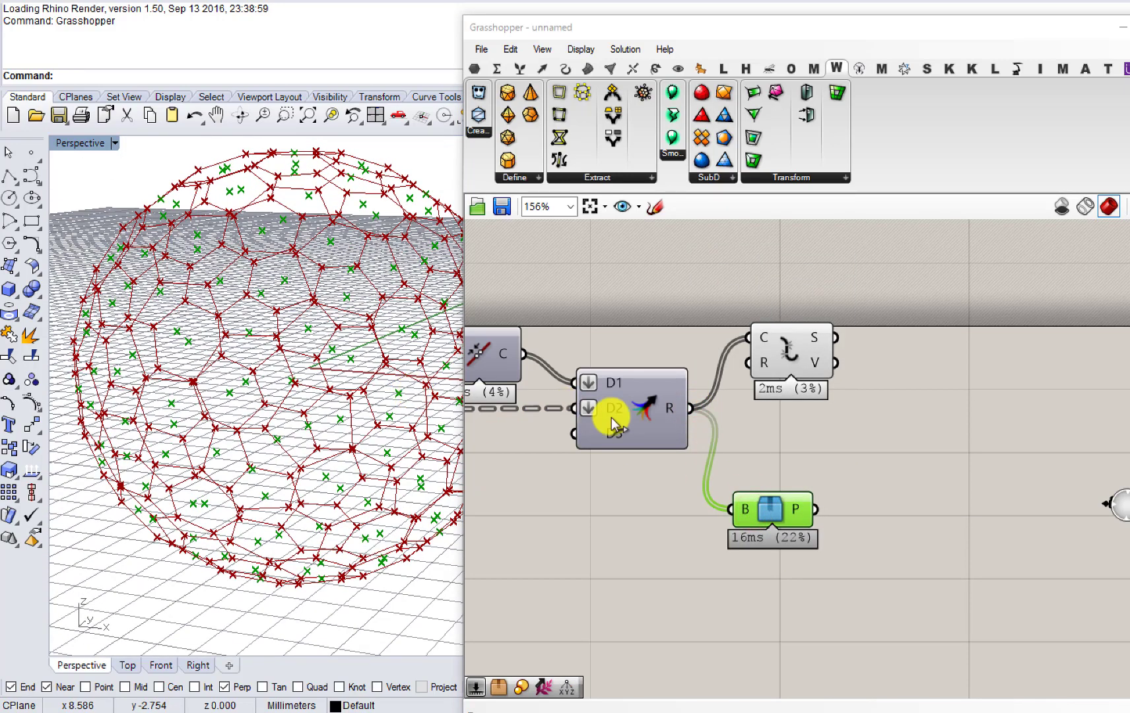
Step: Highlight the Explode component's cells and examine them up close against the center points
{"action": "right_click_drag", "start_coordinate": [669, 419], "coordinate": [584, 437]}
{"action": "scroll", "coordinate": [644, 414], "scroll_direction": "up", "scroll_amount": 1}
{"action": "scroll", "coordinate": [644, 414], "scroll_direction": "up", "scroll_amount": 2}
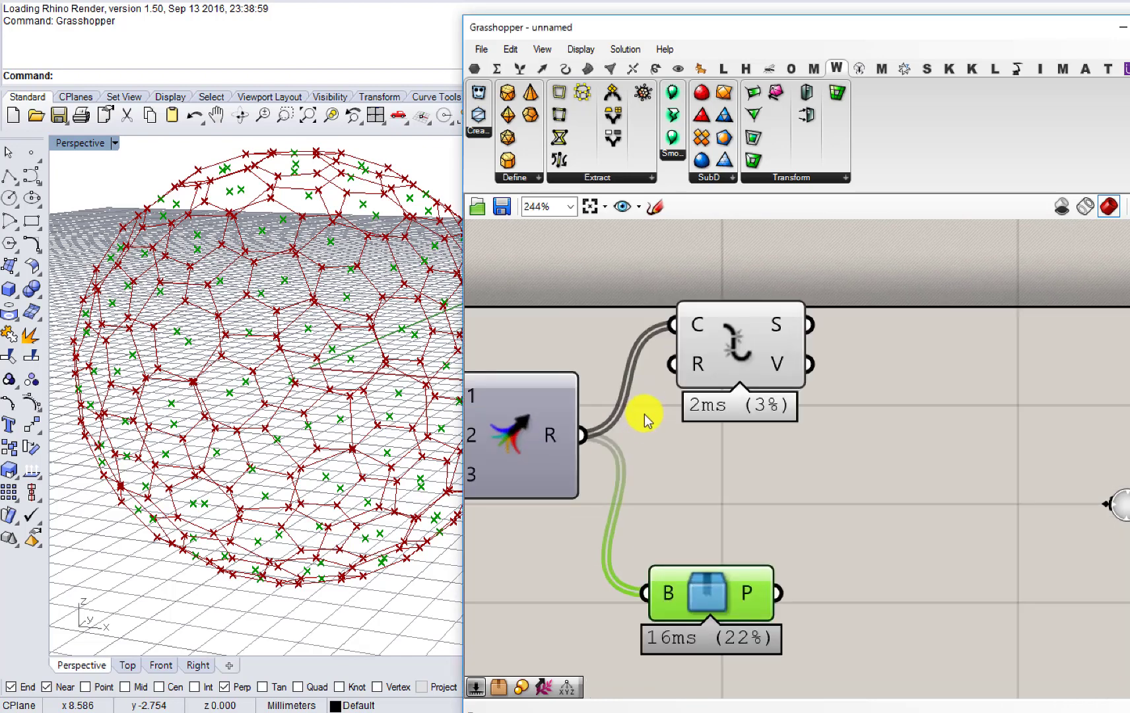
{"action": "left_click", "coordinate": [740, 353]}
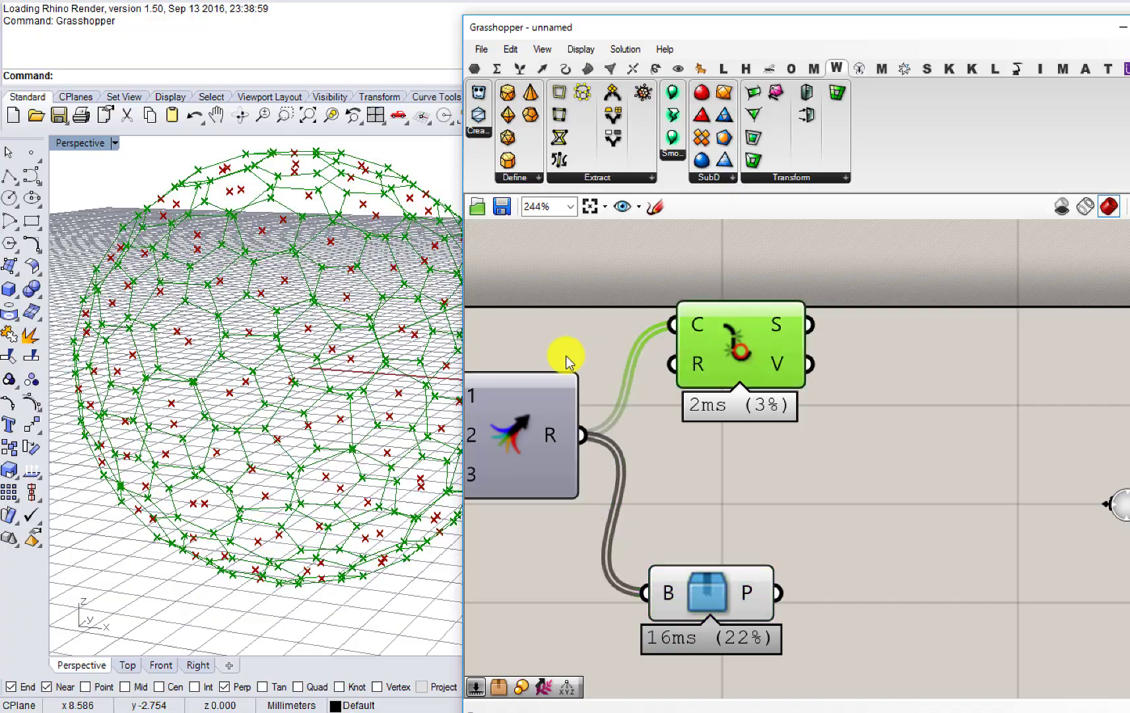
{"action": "scroll", "coordinate": [442, 361], "scroll_direction": "up", "scroll_amount": 5}
{"action": "mouse_move", "coordinate": [354, 348]}
{"action": "right_mouse_down"}
{"action": "mouse_move", "coordinate": [357, 318]}
{"action": "mouse_move", "coordinate": [355, 340]}
{"action": "right_mouse_up"}
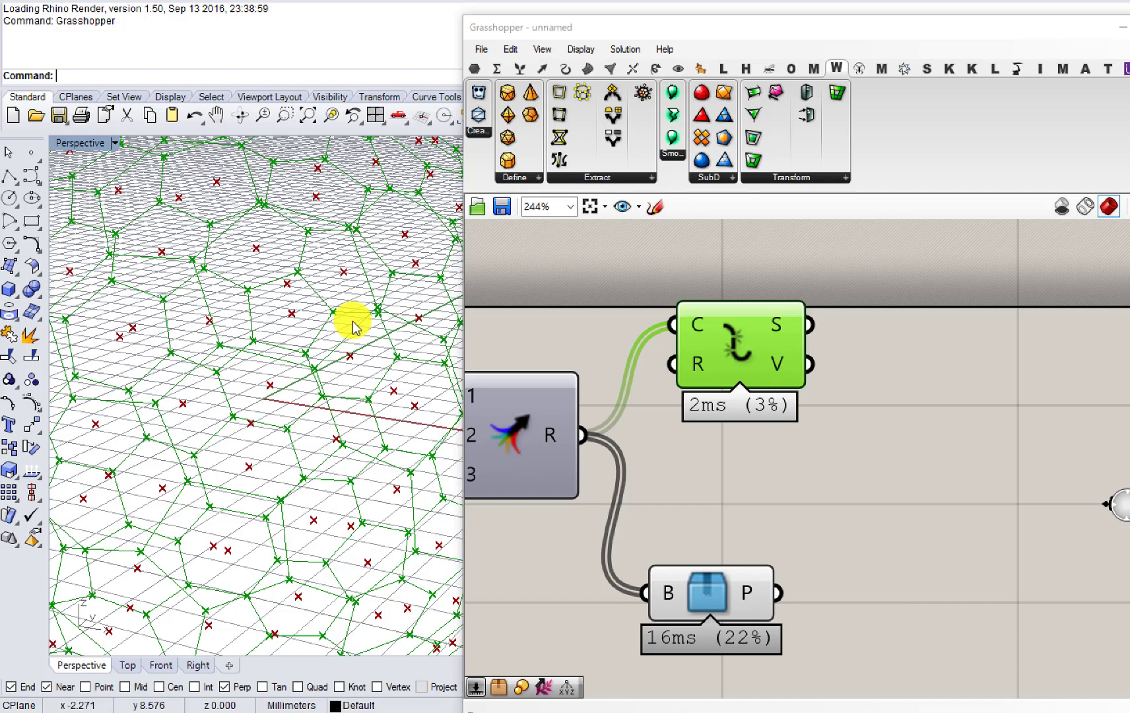
{"action": "right_click_drag", "start_coordinate": [318, 384], "coordinate": [277, 302]}
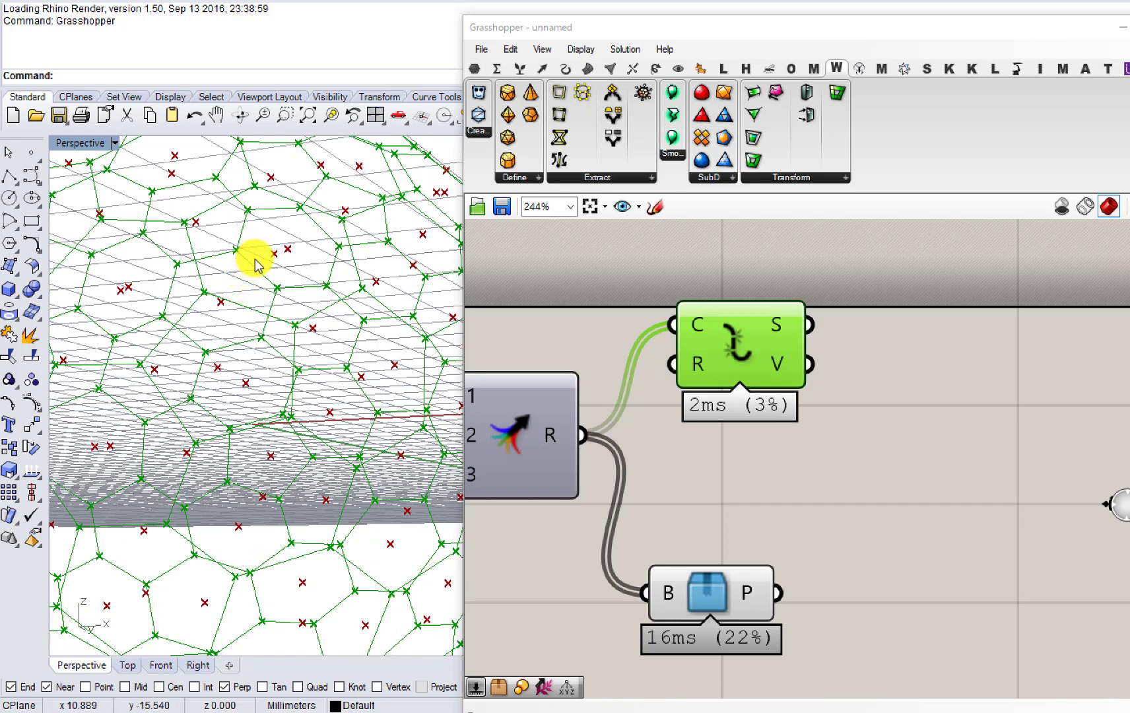
Step: Add an End Points component after Explode, feed it the Segments output, and inspect its Start and End data
{"action": "right_click_drag", "start_coordinate": [256, 264], "coordinate": [249, 287]}
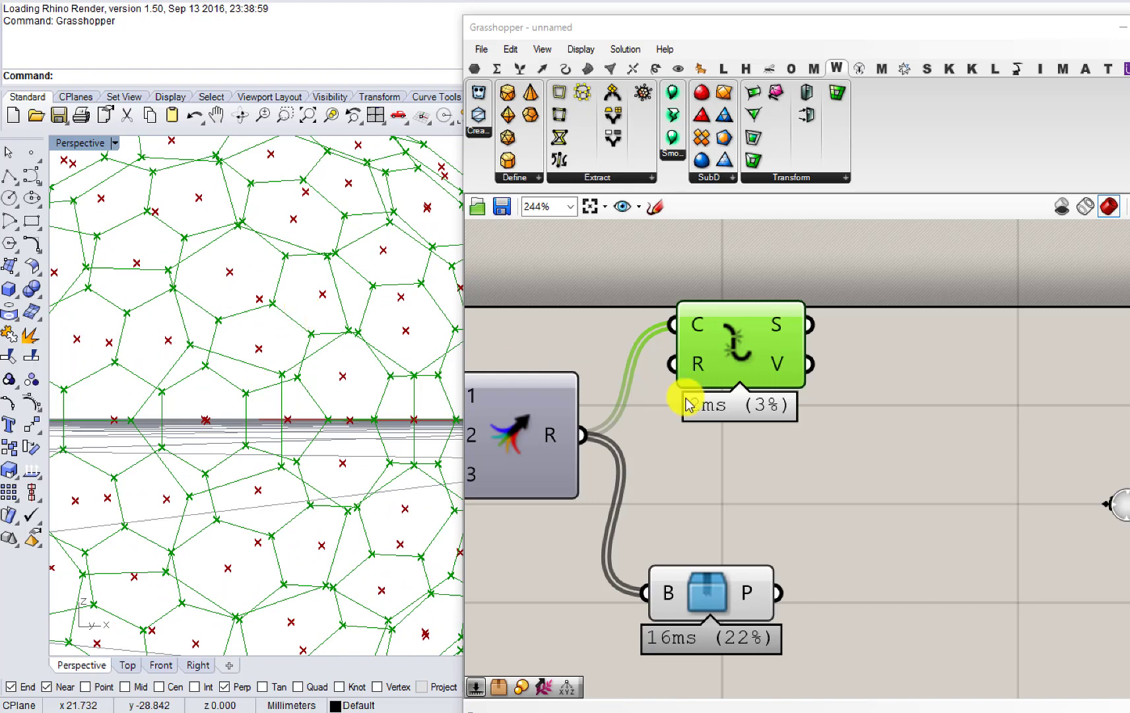
{"action": "right_click_drag", "start_coordinate": [722, 404], "coordinate": [649, 410]}
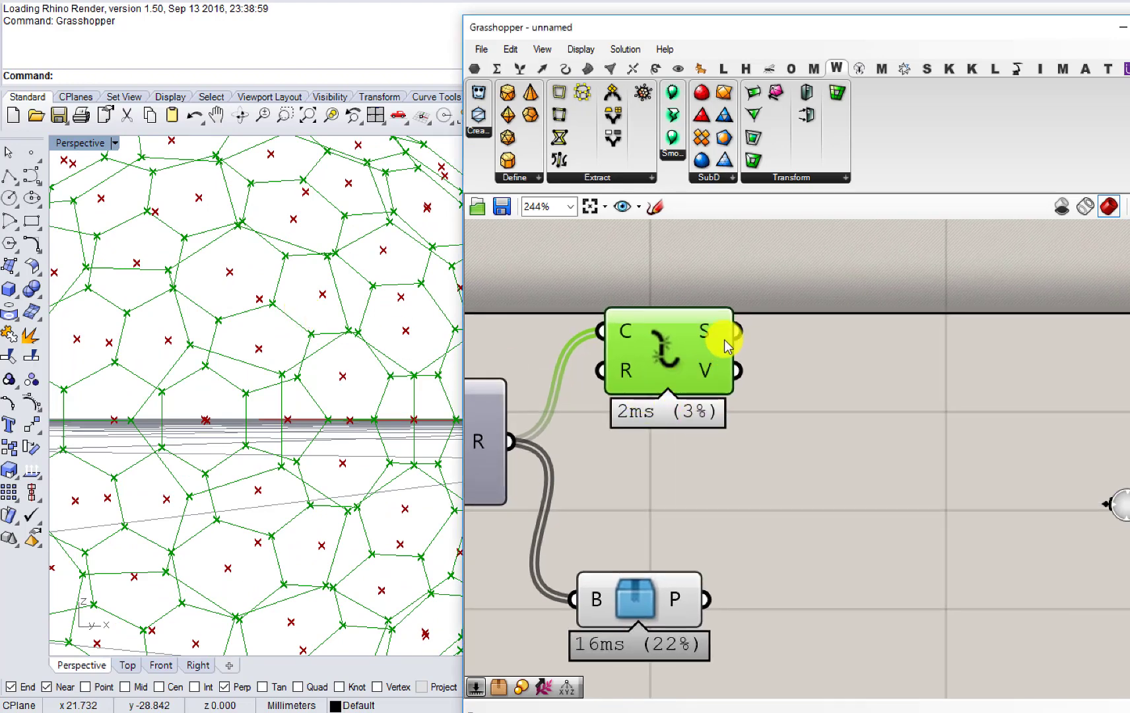
{"action": "left_click_drag", "start_coordinate": [718, 344], "coordinate": [780, 311]}
{"action": "double_click", "coordinate": [800, 318]}
{"action": "type", "text": "end"}
{"action": "left_click", "coordinate": [768, 300]}
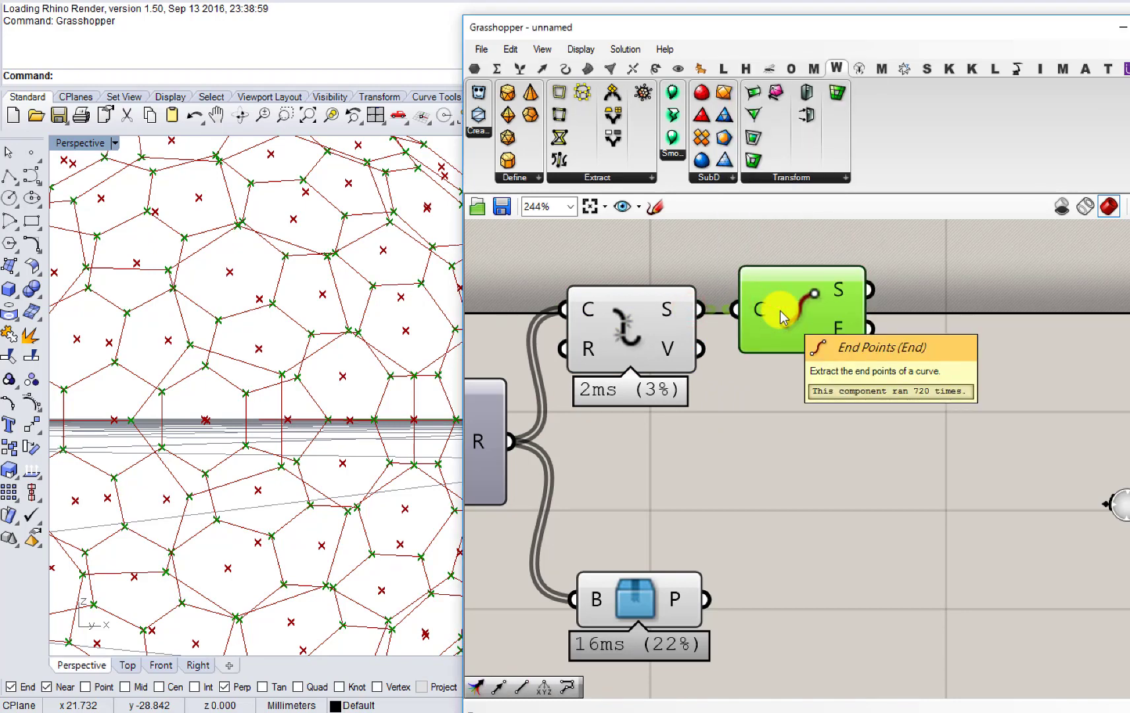
{"action": "mouse_move", "coordinate": [859, 296]}
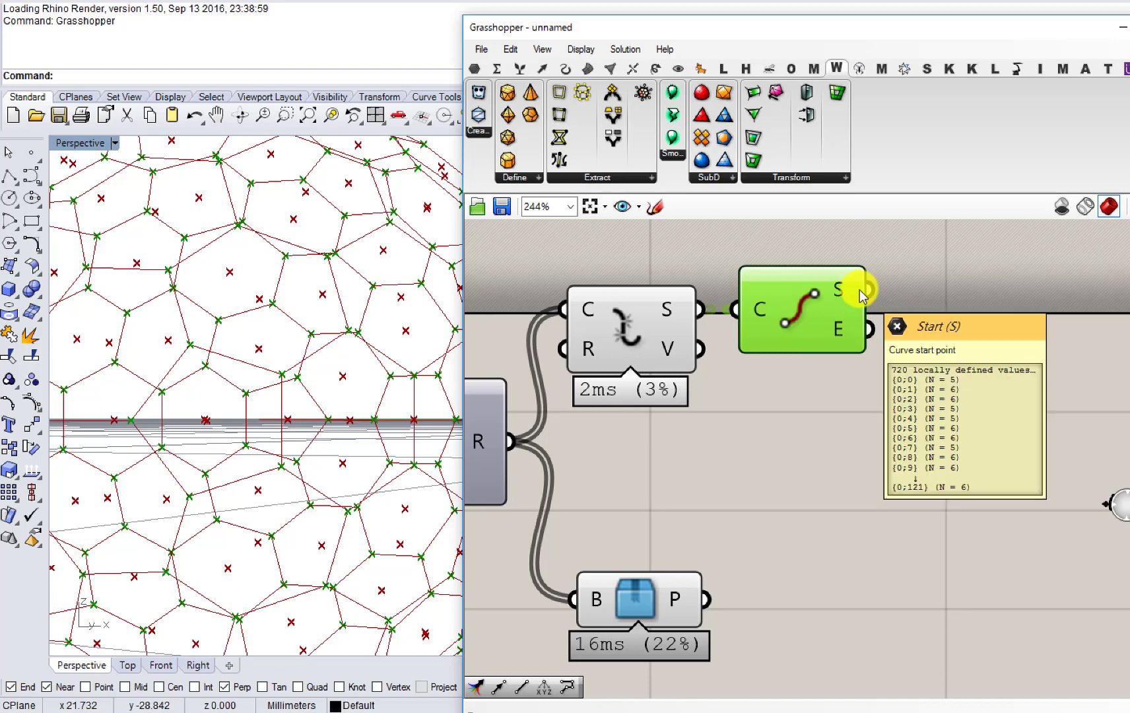
{"action": "mouse_move", "coordinate": [855, 350]}
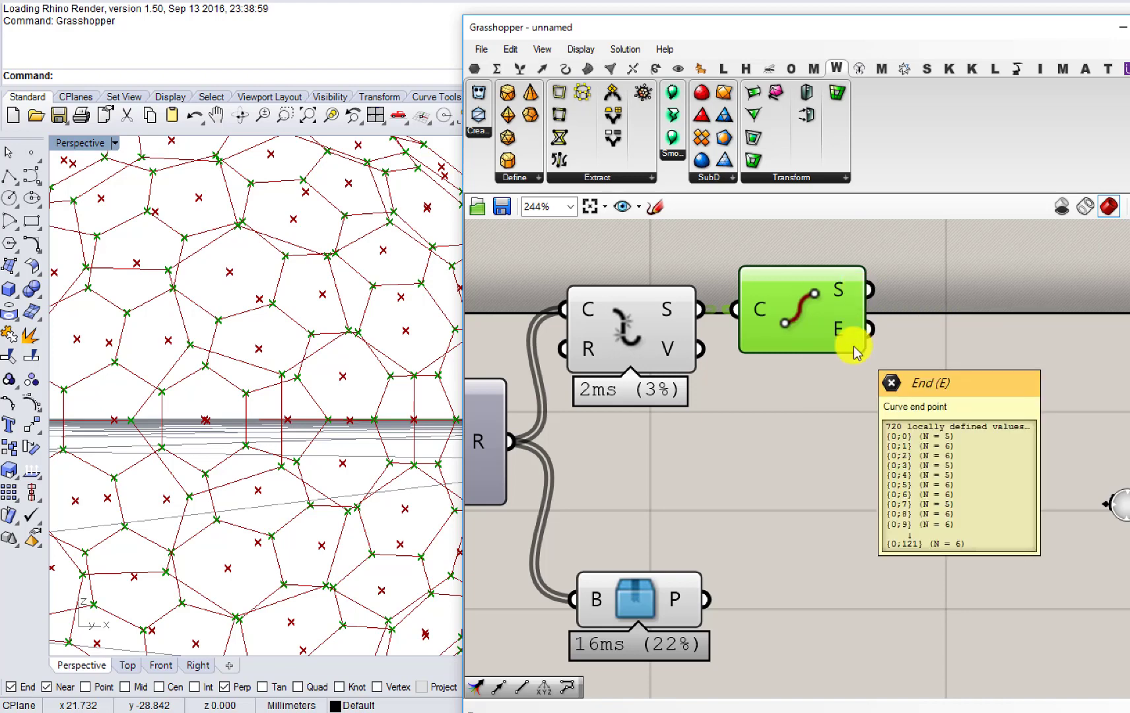
Step: Simplify the Curve input of End Points and examine the highlighted center points up close against the cells
{"action": "right_click", "coordinate": [754, 307]}
{"action": "left_click", "coordinate": [813, 469]}
{"action": "left_click_drag", "start_coordinate": [644, 604], "coordinate": [761, 606]}
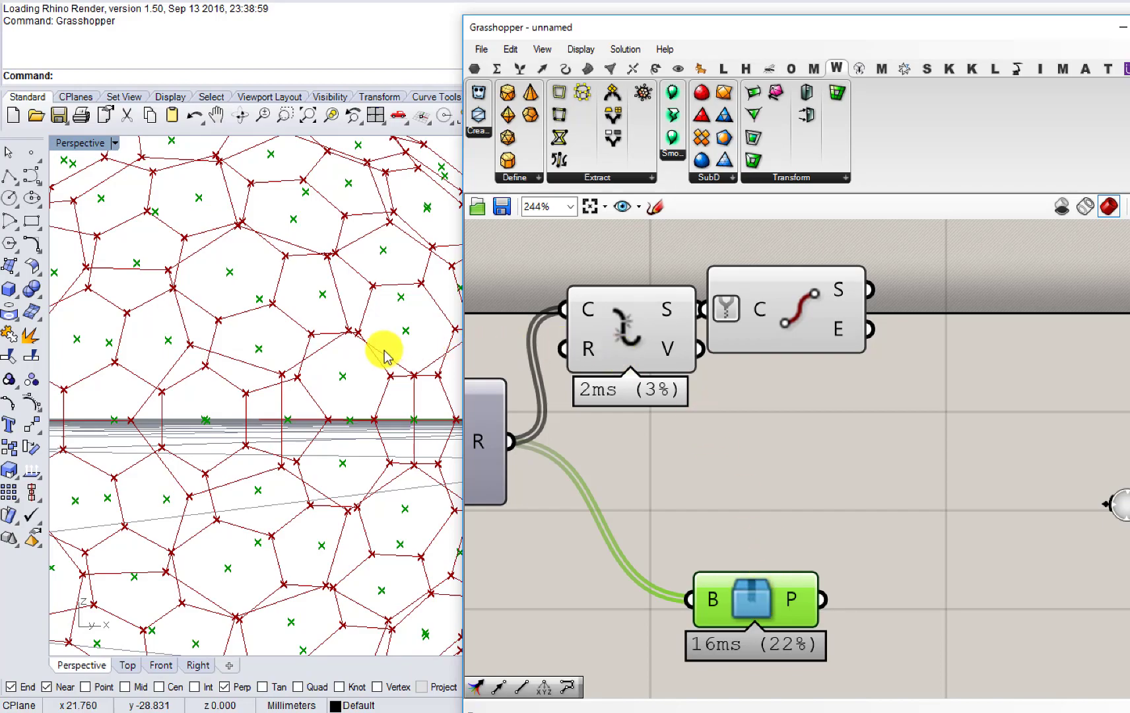
{"action": "left_click", "coordinate": [271, 373]}
{"action": "mouse_move", "coordinate": [271, 369]}
{"action": "right_mouse_down"}
{"action": "mouse_move", "coordinate": [261, 386]}
{"action": "mouse_move", "coordinate": [279, 373]}
{"action": "right_mouse_up"}
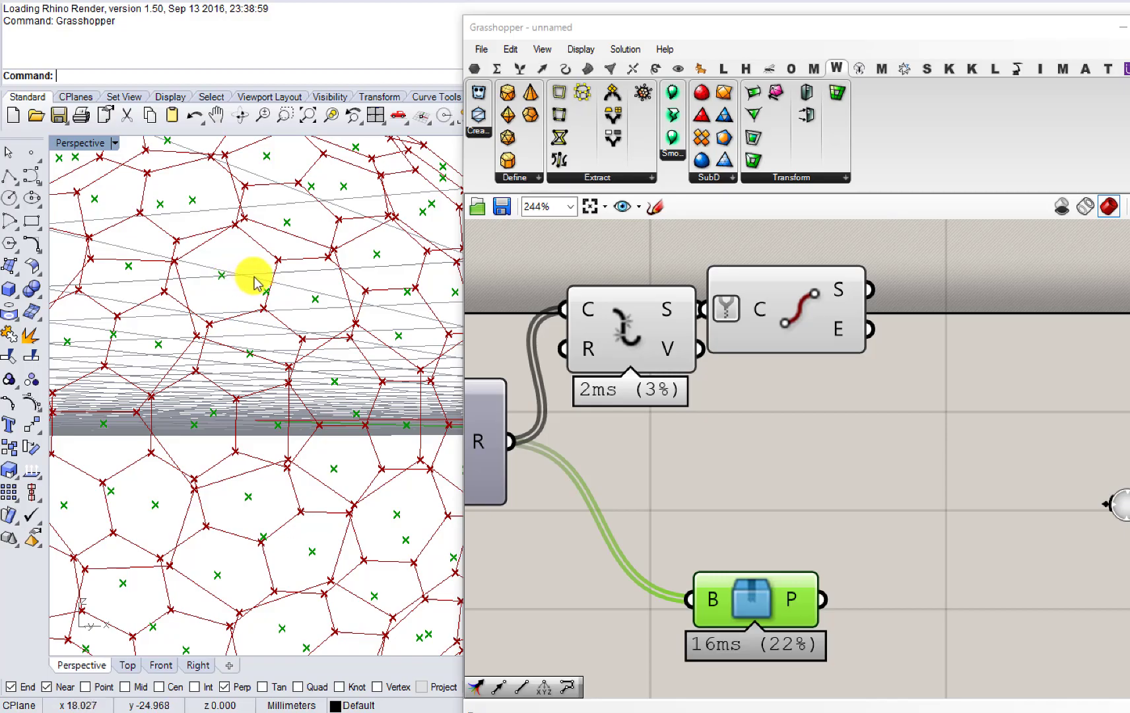
{"action": "right_click_drag", "start_coordinate": [254, 282], "coordinate": [231, 305]}
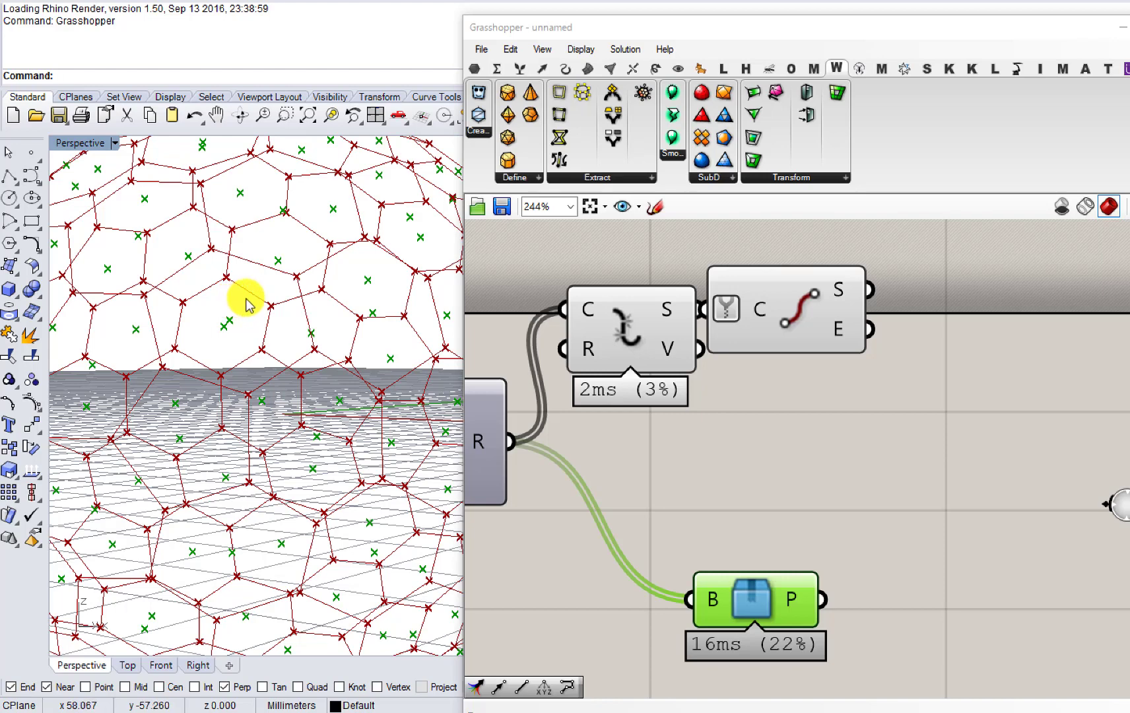
{"action": "right_click_drag", "start_coordinate": [245, 303], "coordinate": [262, 291]}
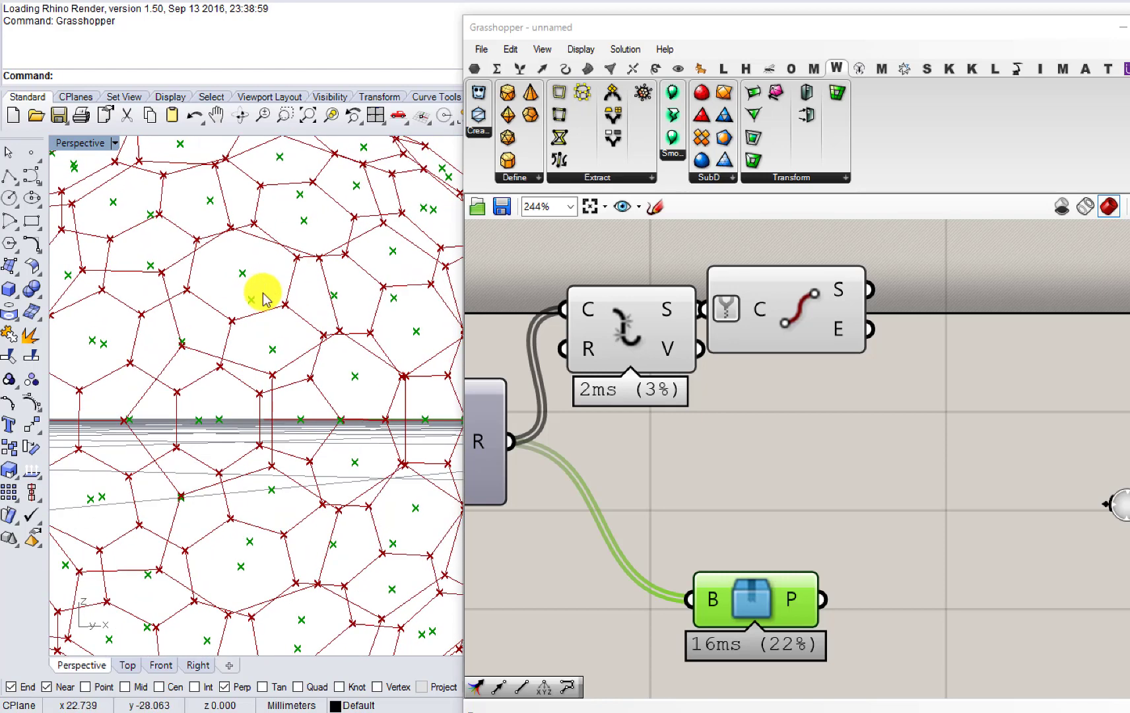
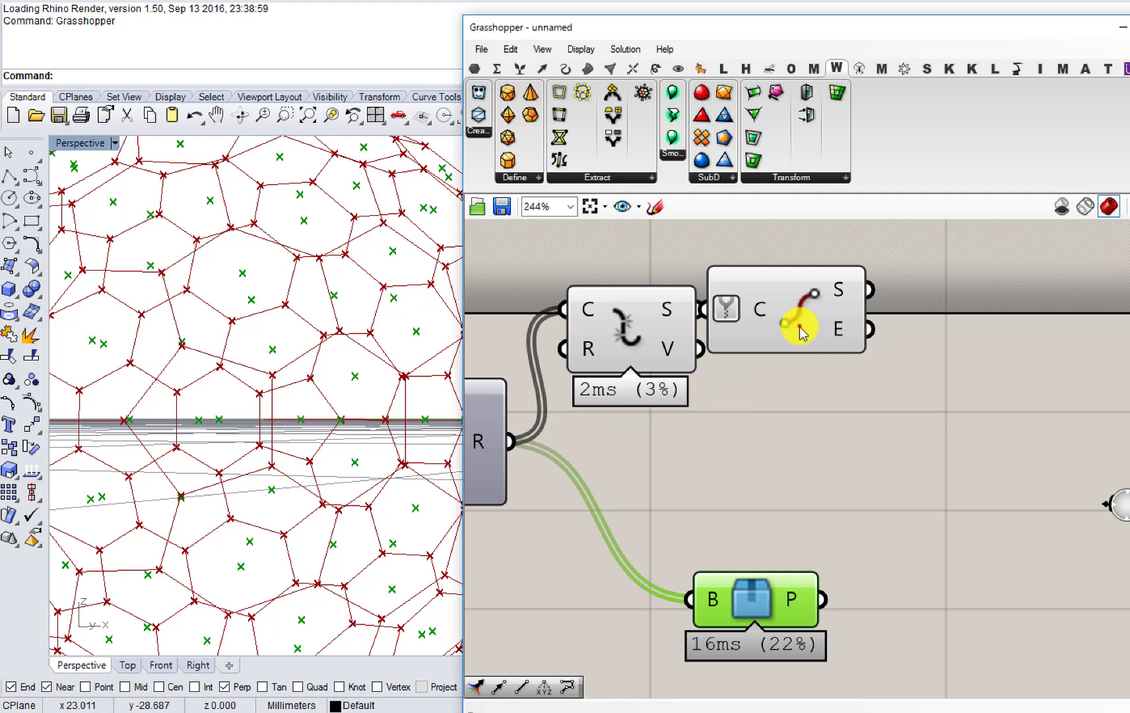
Step: Delete the End Points and Explode components
{"action": "left_click_drag", "start_coordinate": [801, 324], "coordinate": [858, 332]}
{"action": "key", "text": "Delete"}
{"action": "left_click", "coordinate": [658, 341]}
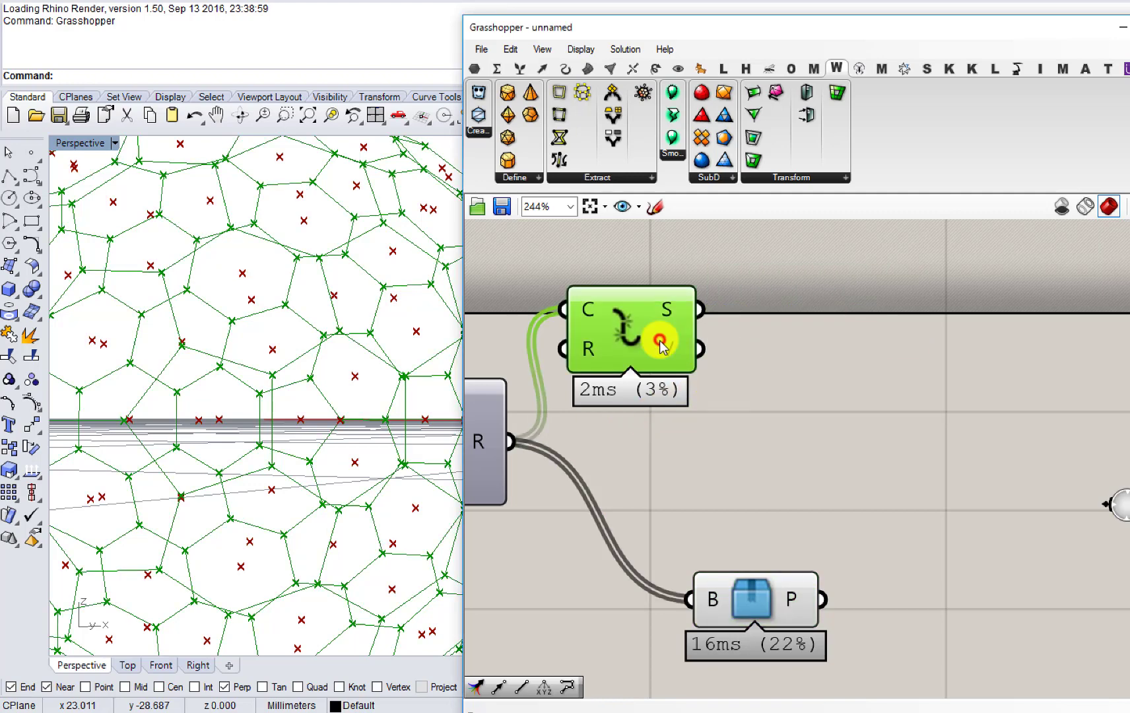
{"action": "key", "text": "Delete"}
Step: Add an Extrude Point component beyond the center-point component and connect the center points to its P input
{"action": "double_click", "coordinate": [694, 372]}
{"action": "type", "text": "extr"}
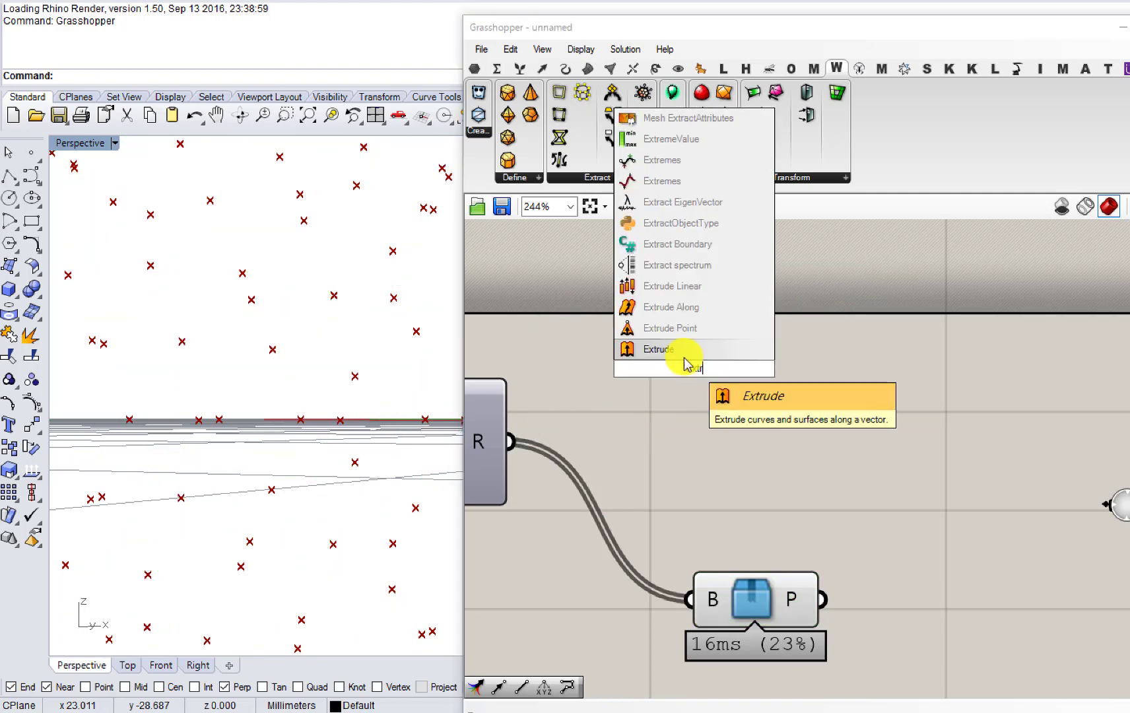
{"action": "left_click", "coordinate": [677, 328]}
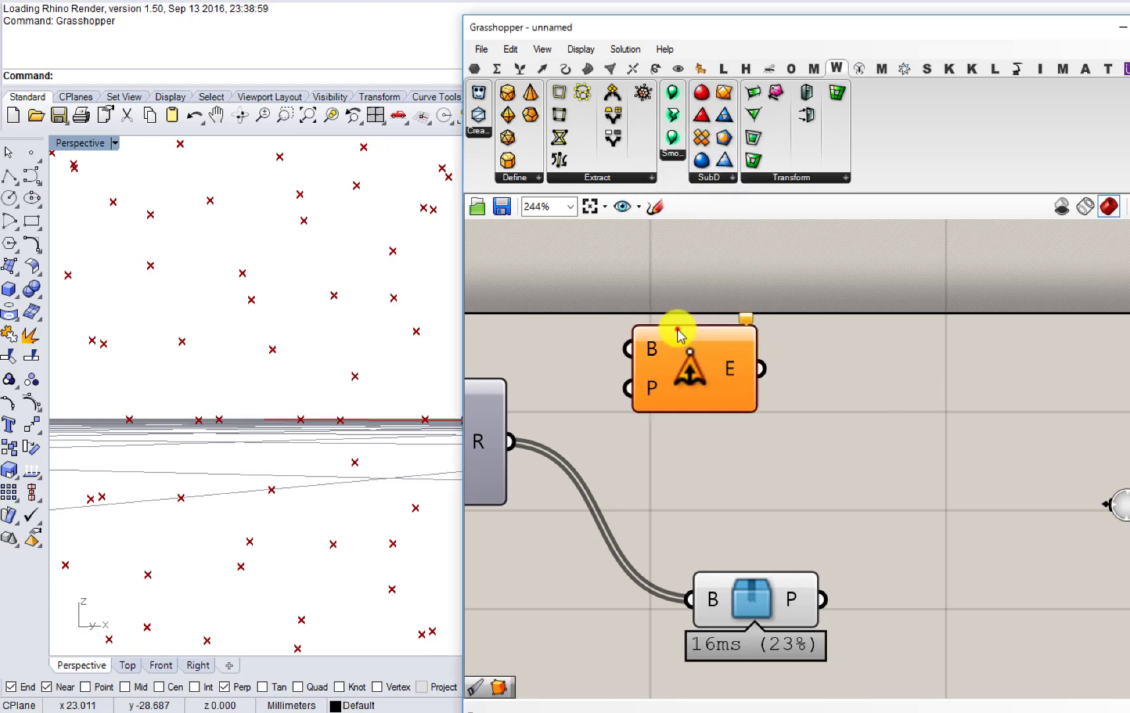
{"action": "left_click_drag", "start_coordinate": [688, 370], "coordinate": [949, 454]}
{"action": "left_click_drag", "start_coordinate": [821, 598], "coordinate": [884, 462]}
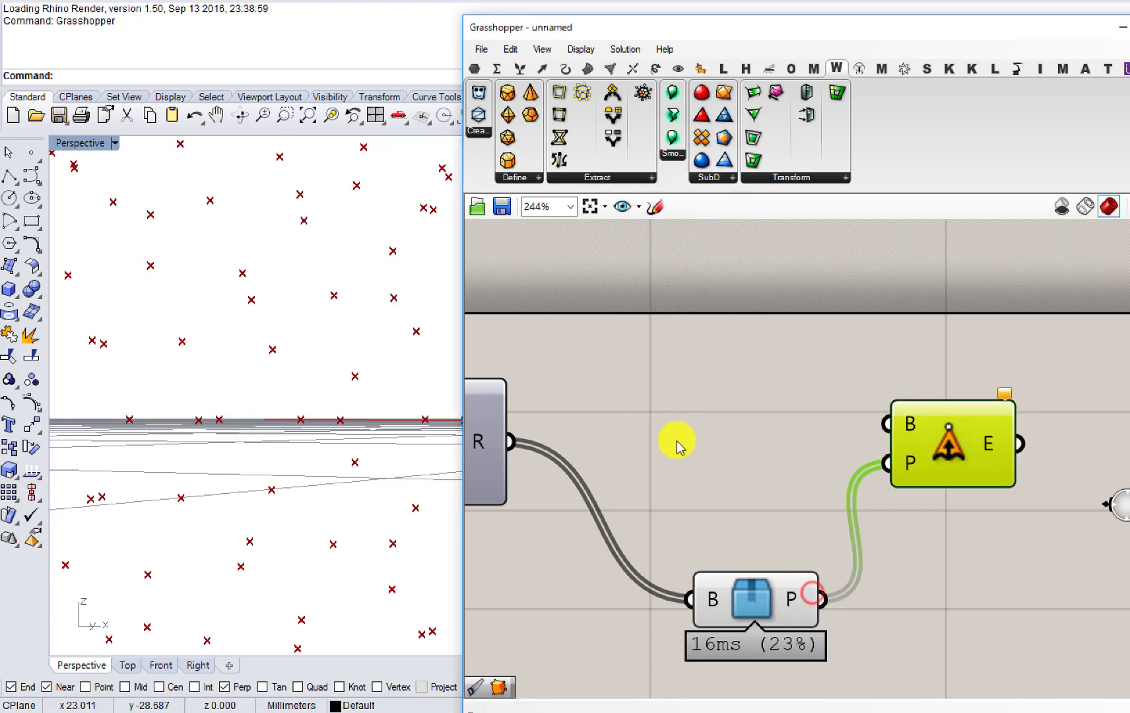
{"action": "right_click_drag", "start_coordinate": [528, 404], "coordinate": [674, 388]}
{"action": "left_click_drag", "start_coordinate": [656, 420], "coordinate": [935, 412]}
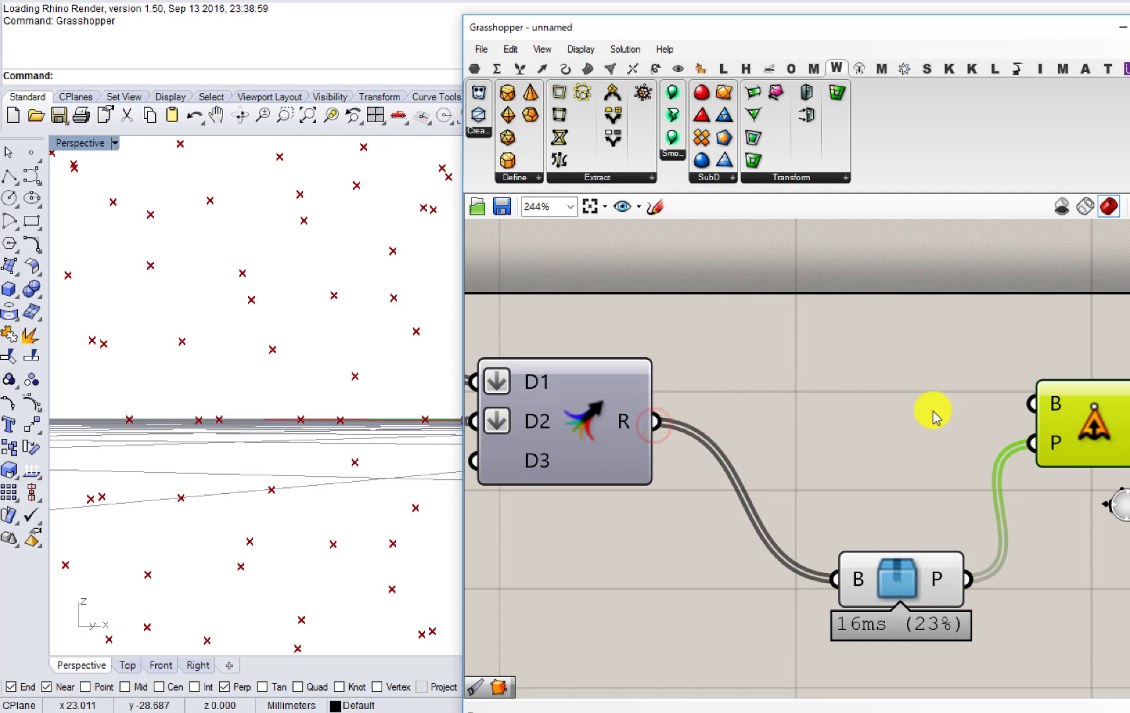
{"action": "scroll", "coordinate": [936, 412], "scroll_direction": "down", "scroll_amount": 1}
{"action": "right_click_drag", "start_coordinate": [876, 400], "coordinate": [759, 405]}
{"action": "double_click", "coordinate": [789, 377]}
{"action": "type", "text": "ext"}
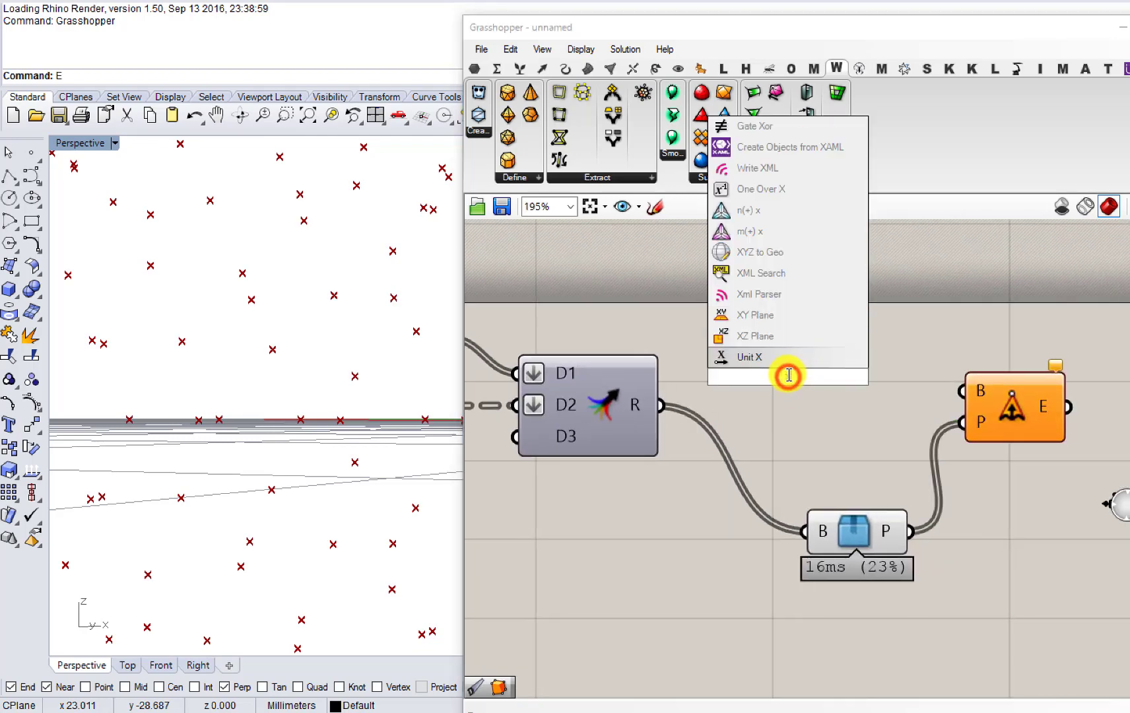
{"action": "type", "text": "x"}
{"action": "double_click", "coordinate": [764, 365]}
{"action": "type", "text": "e"}
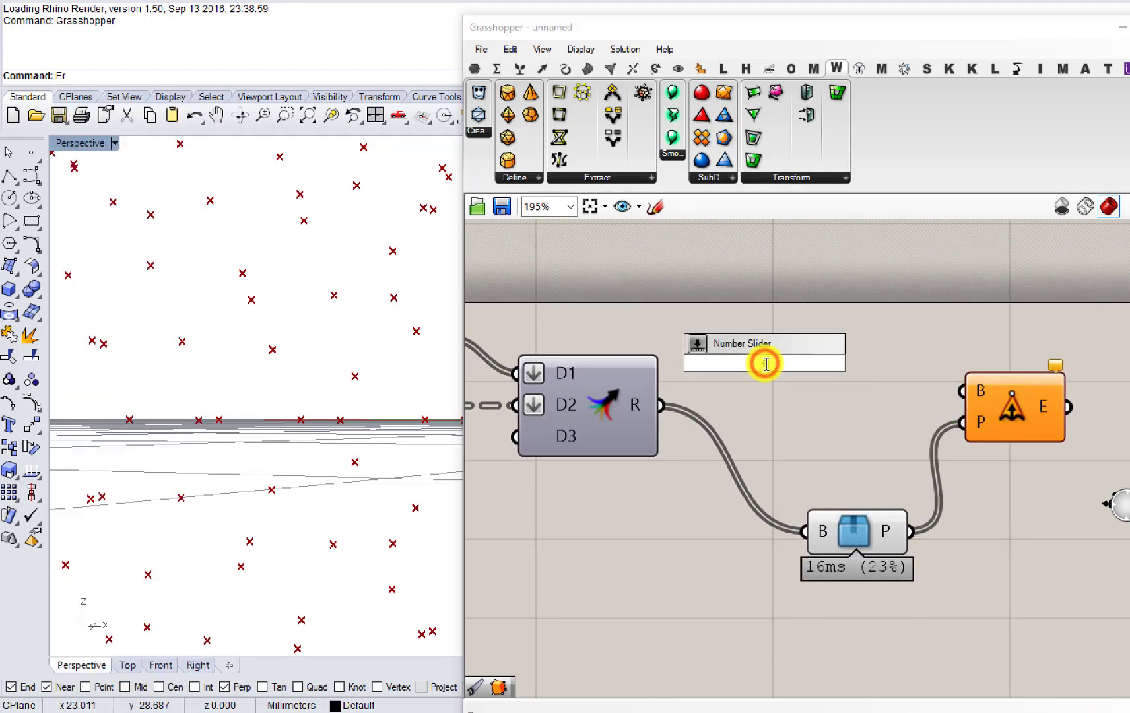
{"action": "type", "text": "xtr"}
{"action": "left_click", "coordinate": [752, 344]}
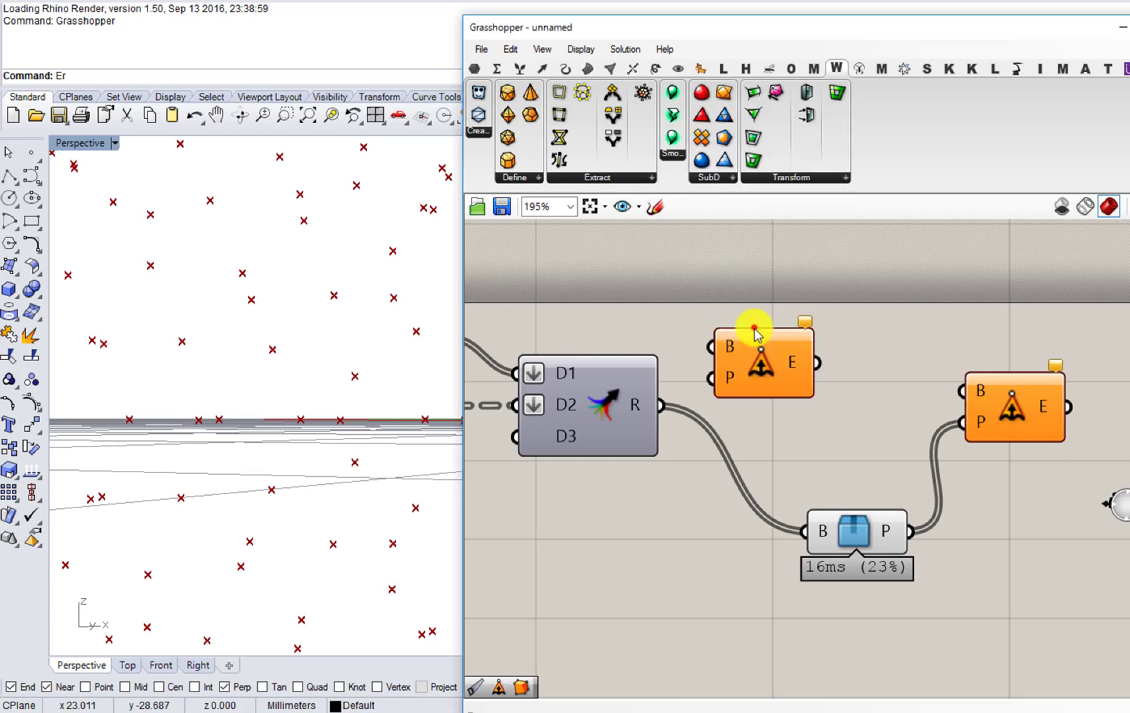
{"action": "left_click", "coordinate": [754, 371]}
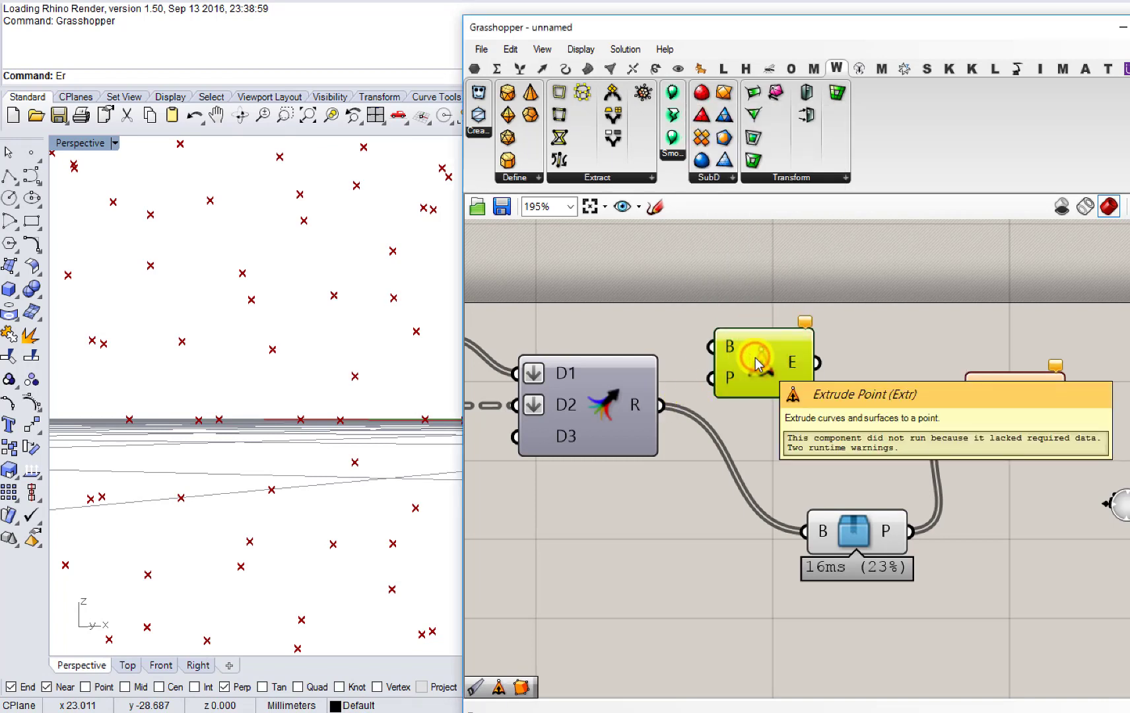
{"action": "key", "text": "Delete"}
Step: Add an Explode component beside Merge and feed the Merge result into its Curve input
{"action": "double_click", "coordinate": [754, 357]}
{"action": "type", "text": "explo"}
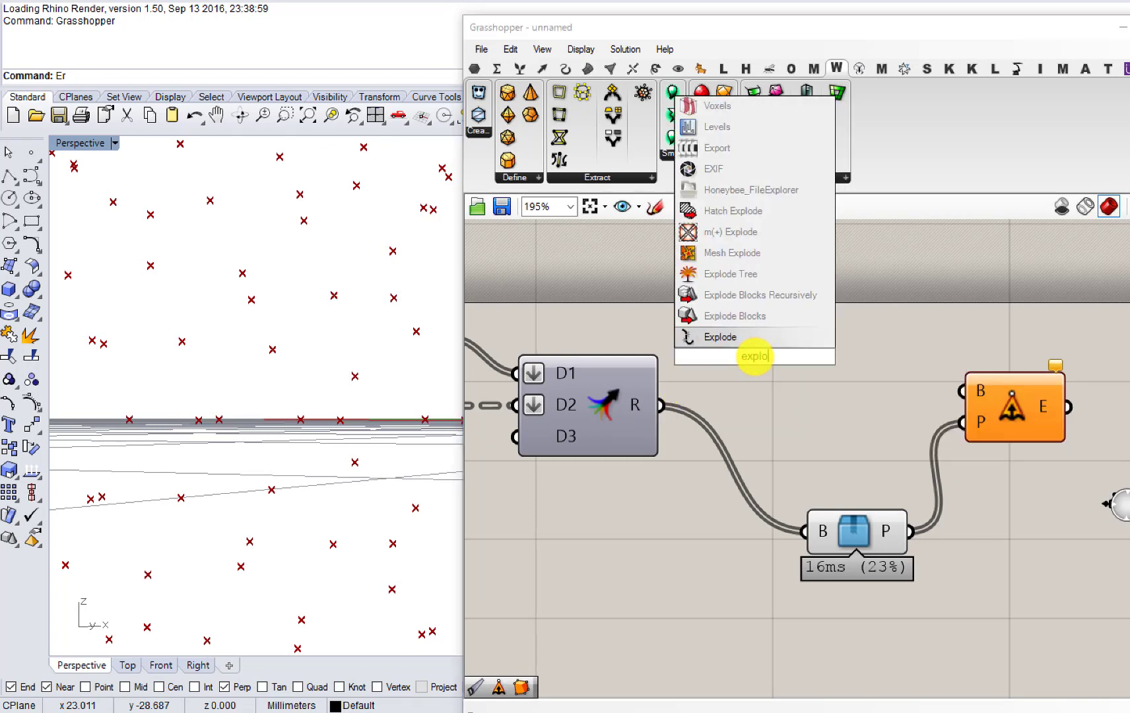
{"action": "left_click", "coordinate": [724, 336]}
{"action": "left_click_drag", "start_coordinate": [661, 404], "coordinate": [701, 340]}
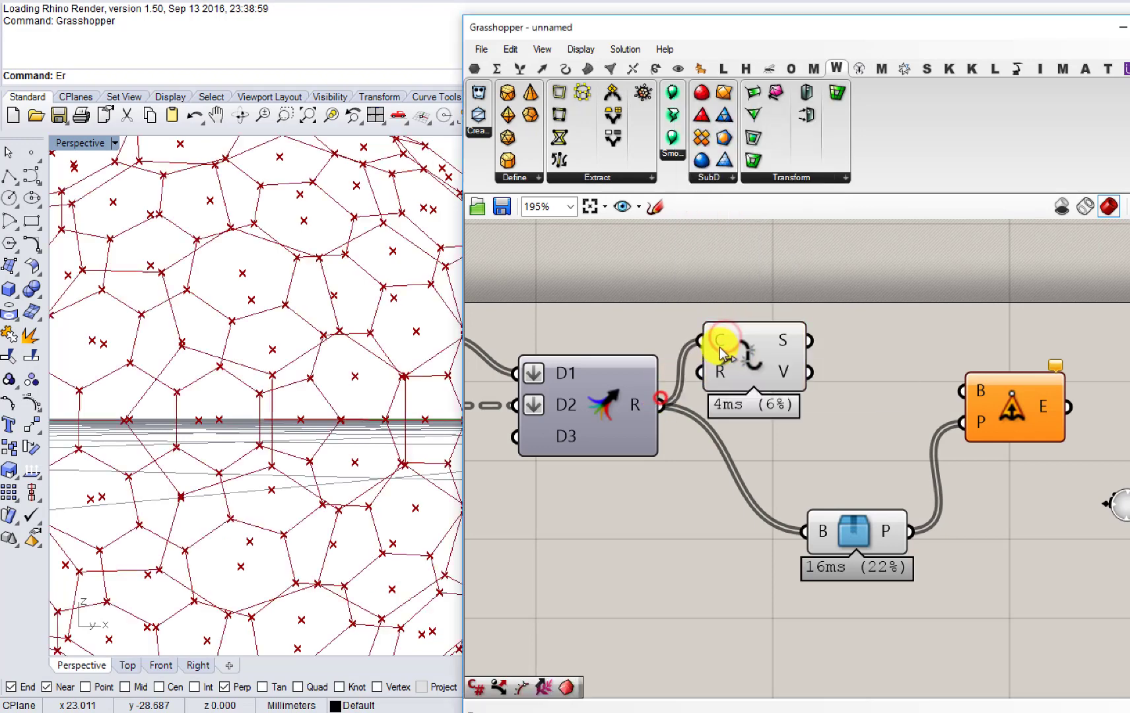
Step: Connect Explode's Segments output to the B input of Extrude Point and highlight the resulting surfaces
{"action": "left_click_drag", "start_coordinate": [808, 340], "coordinate": [1004, 404]}
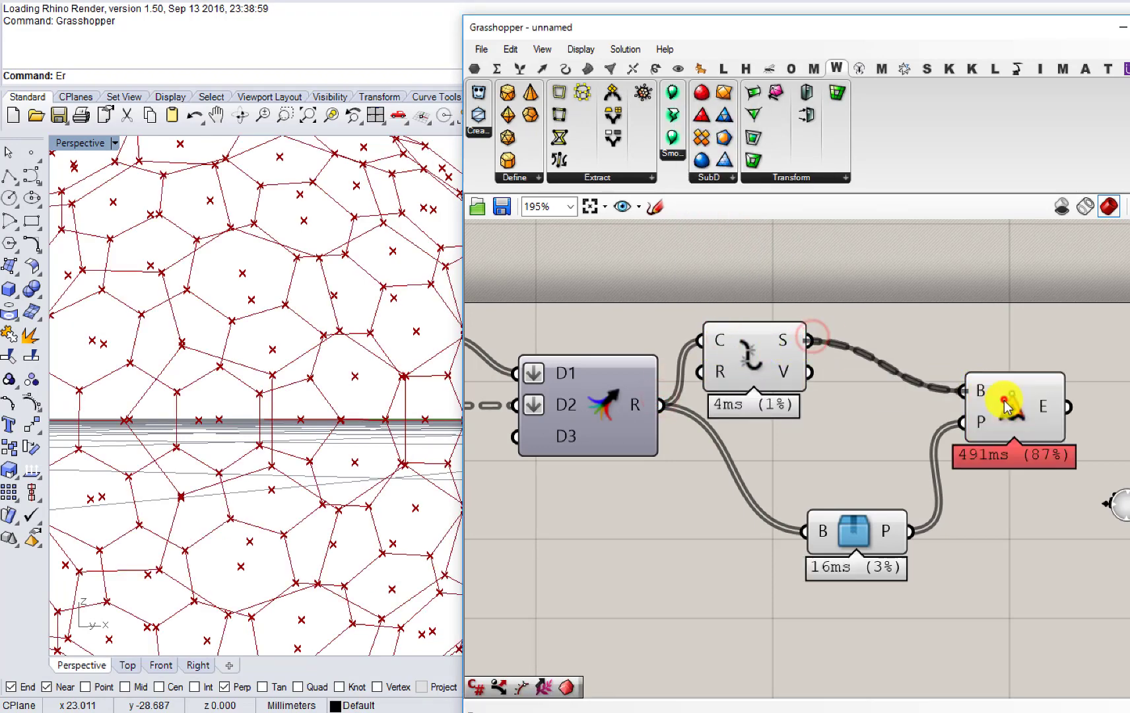
{"action": "left_click", "coordinate": [1004, 403]}
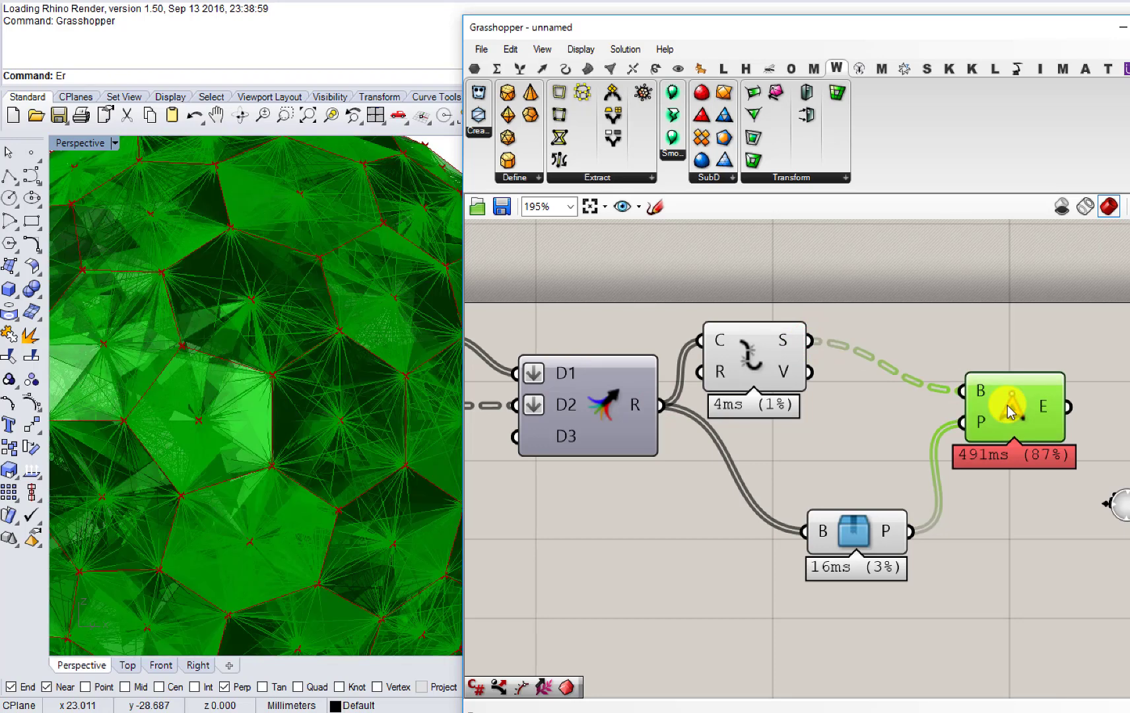
{"action": "left_click", "coordinate": [912, 444]}
Step: Graft the P output of the center-point component and simplify the E output of Extrude Point
{"action": "left_click_drag", "start_coordinate": [860, 523], "coordinate": [778, 505]}
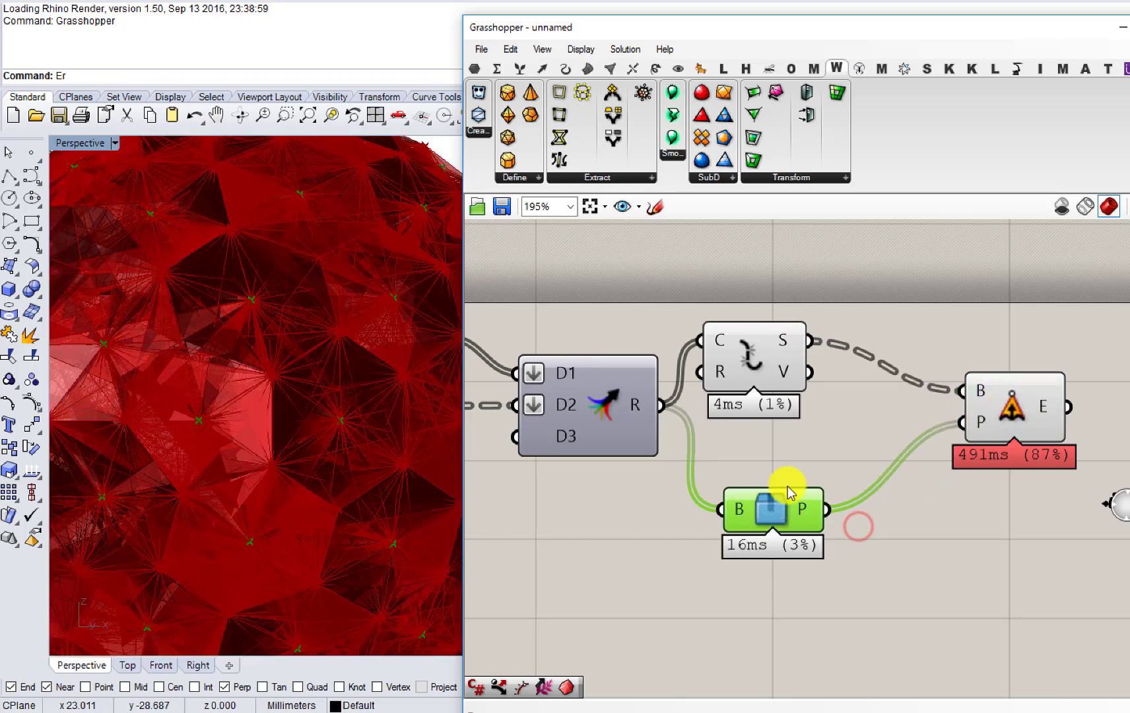
{"action": "right_click", "coordinate": [802, 508]}
{"action": "left_click", "coordinate": [848, 623]}
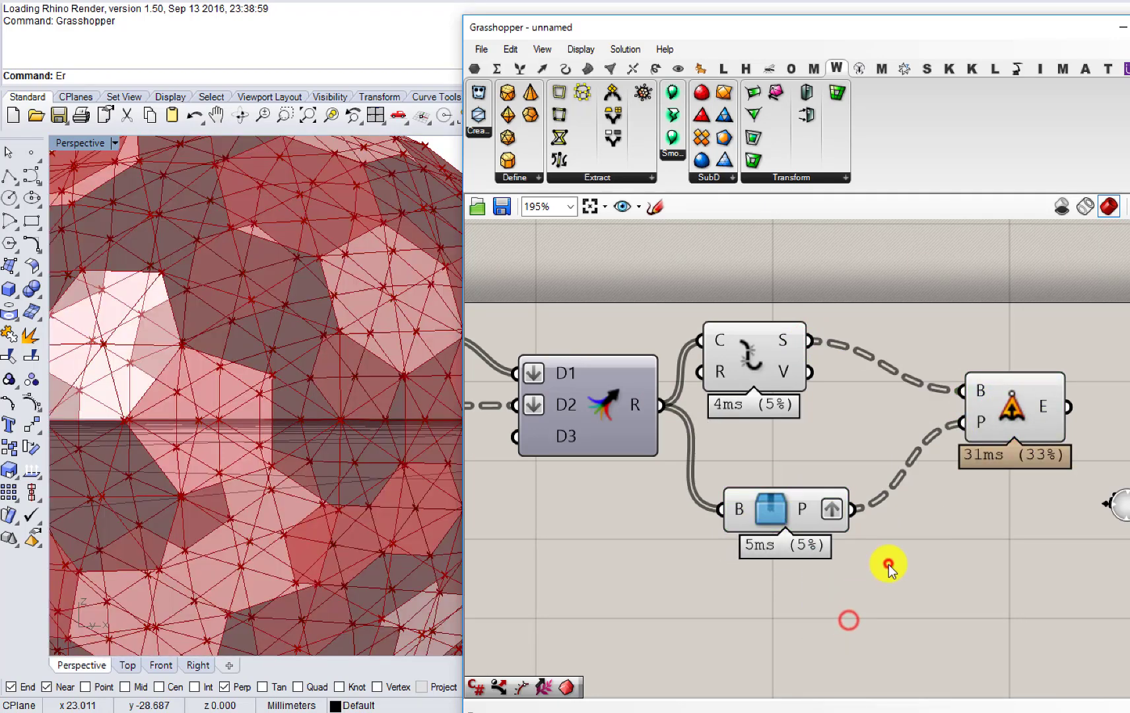
{"action": "right_click_drag", "start_coordinate": [345, 471], "coordinate": [295, 437]}
{"action": "right_click_drag", "start_coordinate": [906, 446], "coordinate": [803, 448]}
{"action": "right_click", "coordinate": [961, 400]}
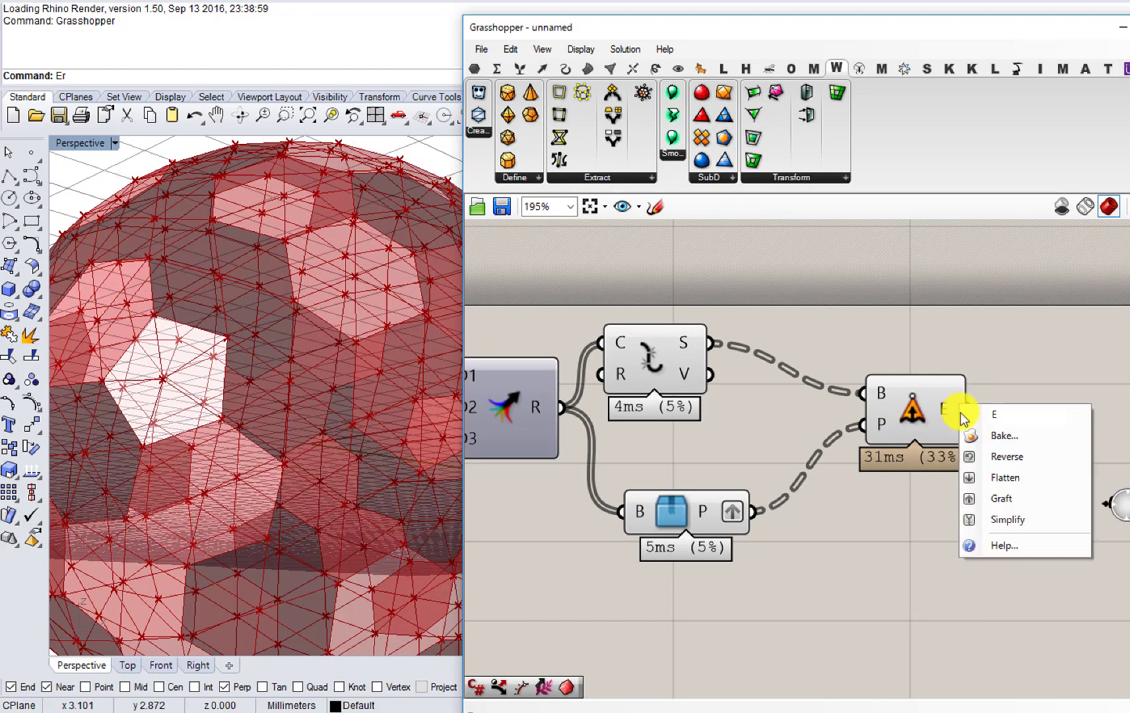
{"action": "left_click", "coordinate": [1010, 509]}
Step: Turn off the preview of the Explode and center-point components
{"action": "left_click_drag", "start_coordinate": [823, 611], "coordinate": [582, 331]}
{"action": "middle_click", "coordinate": [636, 431]}
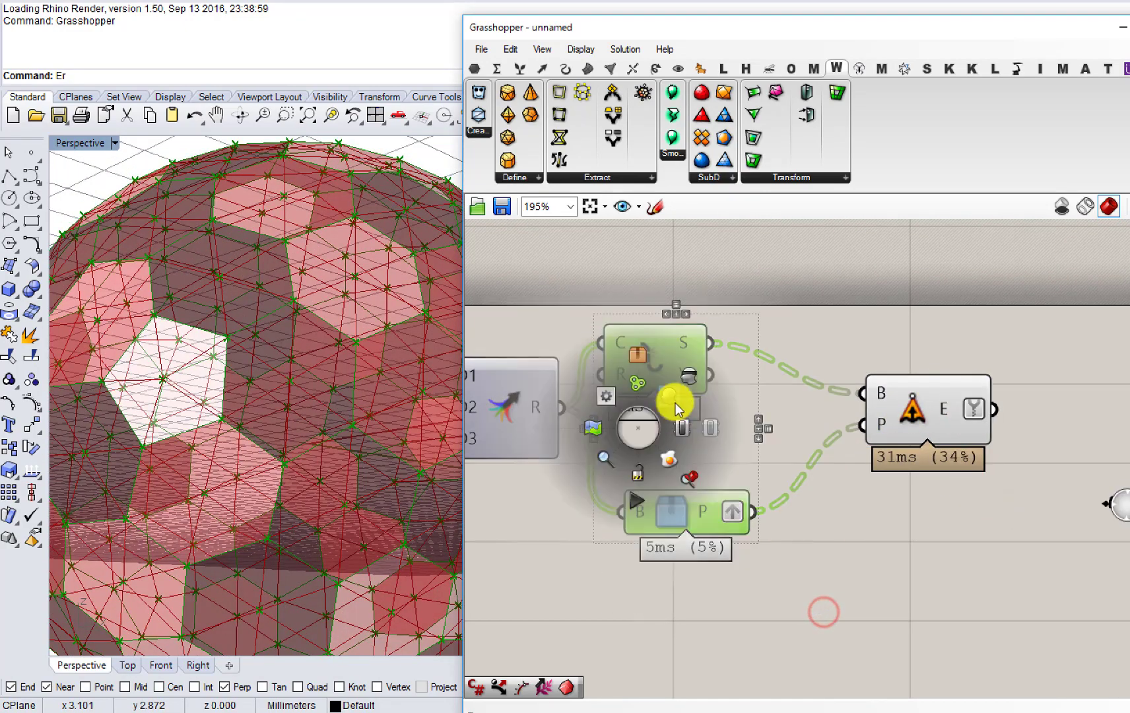
{"action": "left_click", "coordinate": [680, 377]}
{"action": "left_click", "coordinate": [652, 452]}
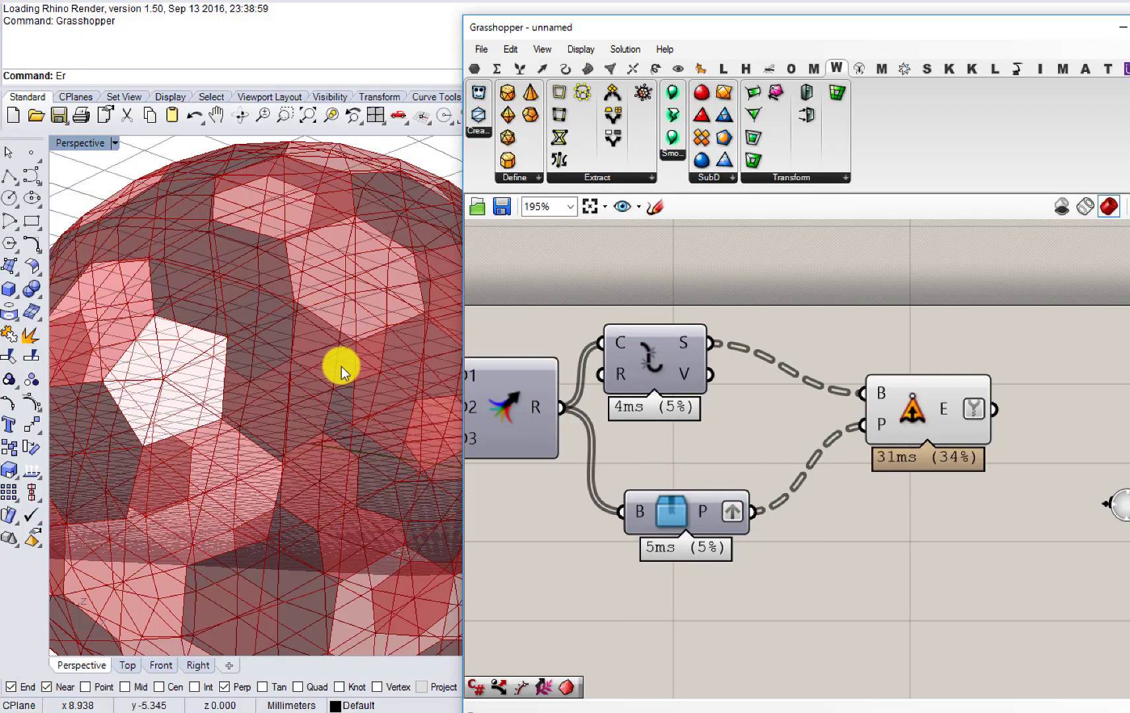
Step: Examine the extruded cell surfaces up close and inspect the data structure of Extrude Point's Extrusion output
{"action": "right_click_drag", "start_coordinate": [342, 366], "coordinate": [418, 354]}
{"action": "scroll", "coordinate": [362, 366], "scroll_direction": "up", "scroll_amount": 4}
{"action": "right_click_drag", "start_coordinate": [714, 403], "coordinate": [525, 409]}
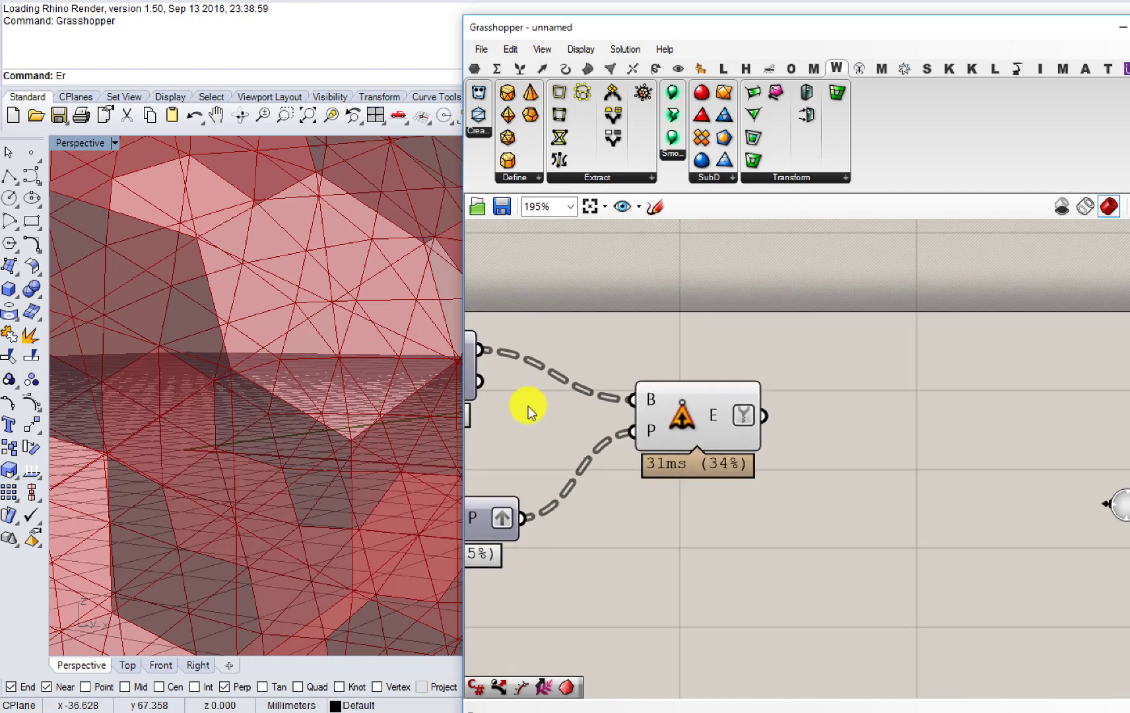
{"action": "mouse_move", "coordinate": [709, 418]}
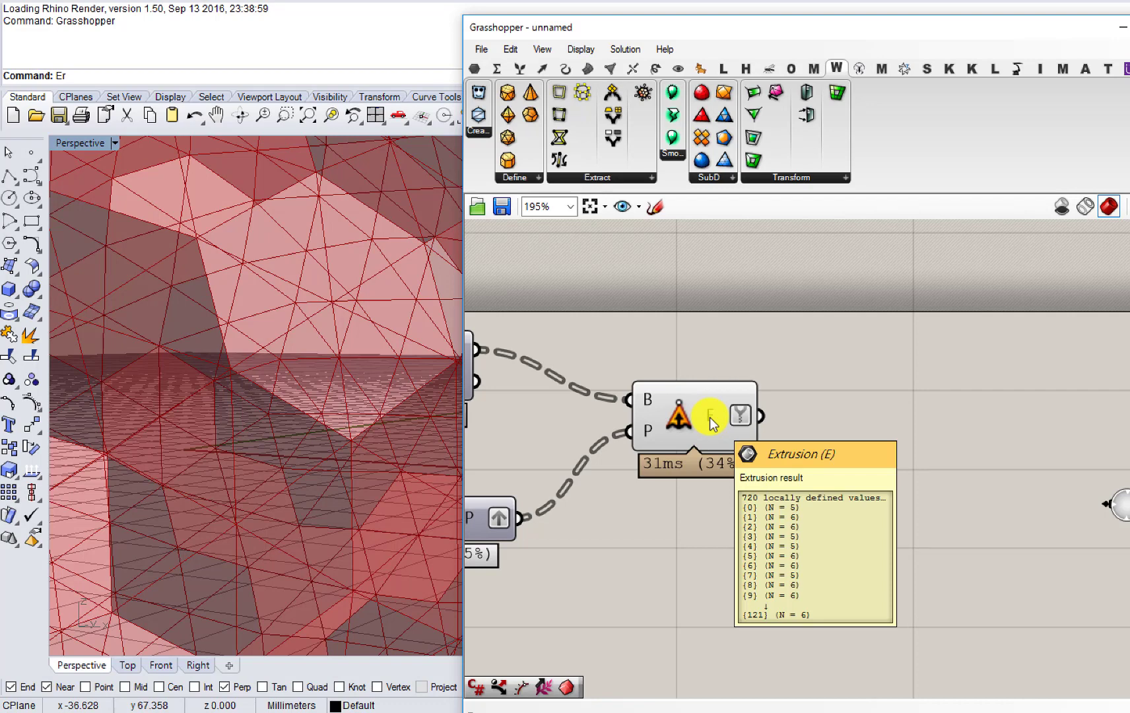
{"action": "right_click_drag", "start_coordinate": [650, 421], "coordinate": [779, 409]}
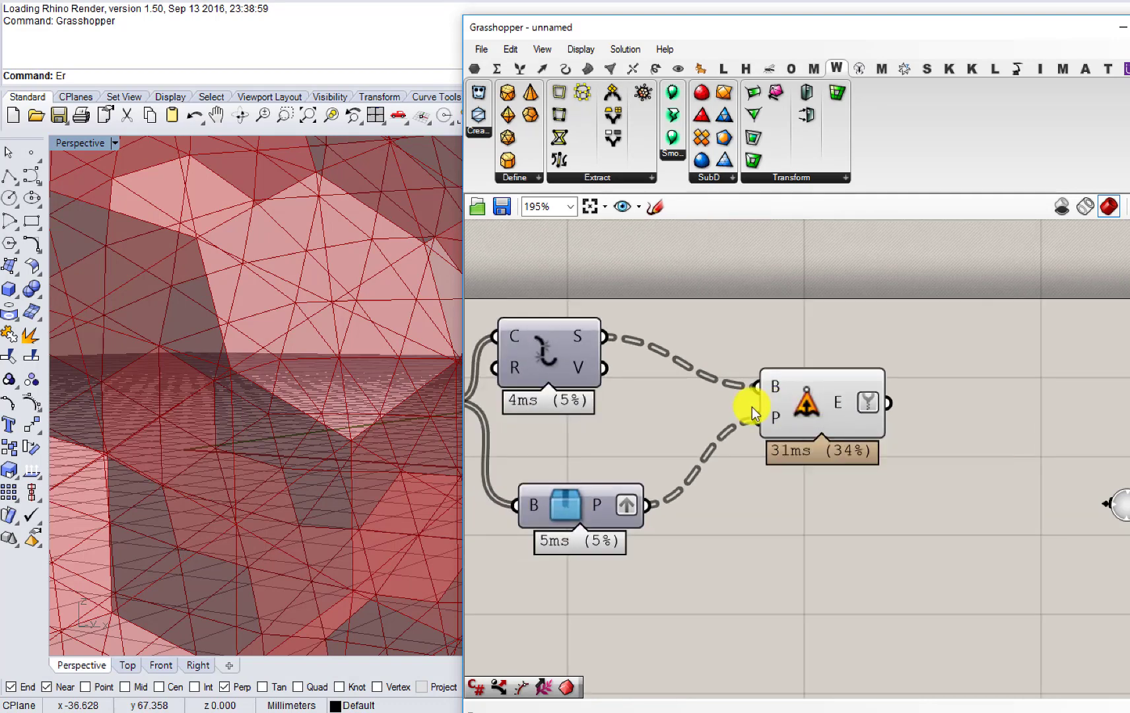
{"action": "left_click_drag", "start_coordinate": [595, 503], "coordinate": [570, 510]}
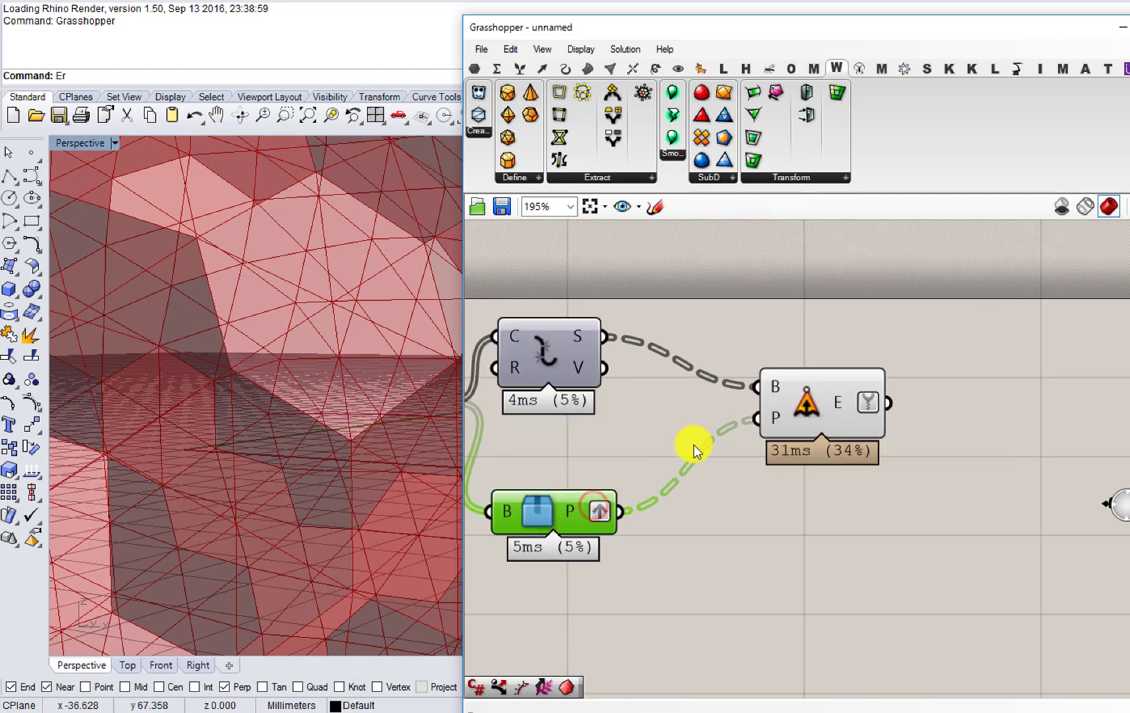
{"action": "left_click_drag", "start_coordinate": [800, 406], "coordinate": [763, 397]}
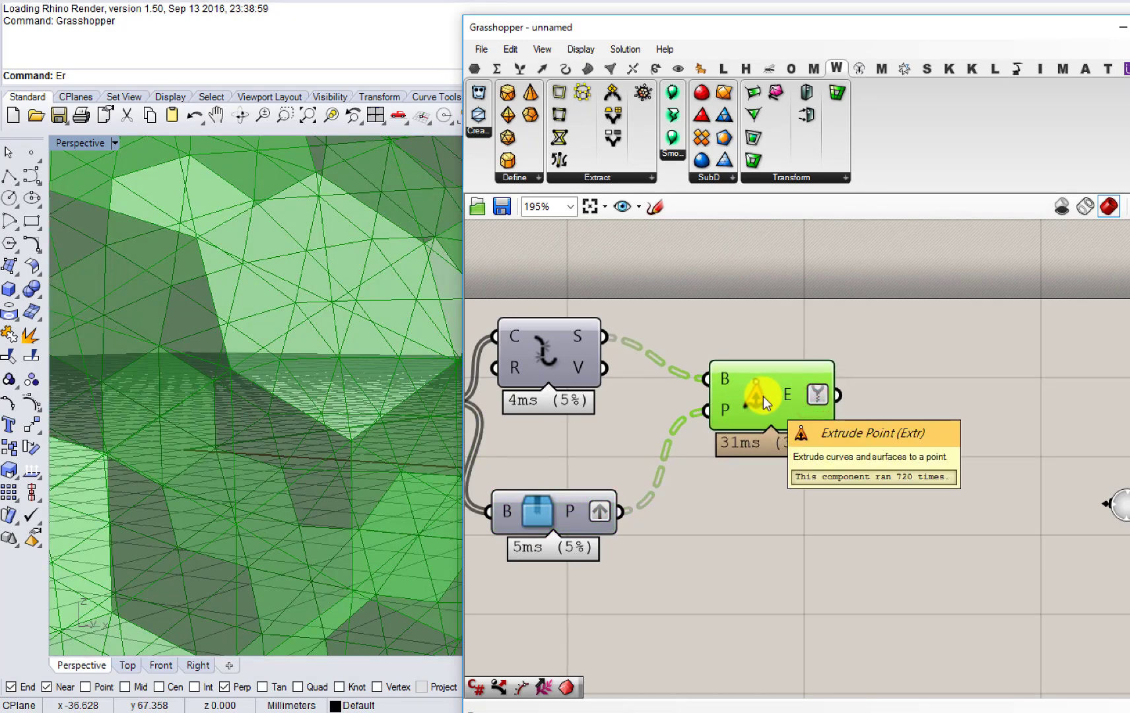
{"action": "mouse_move", "coordinate": [791, 389]}
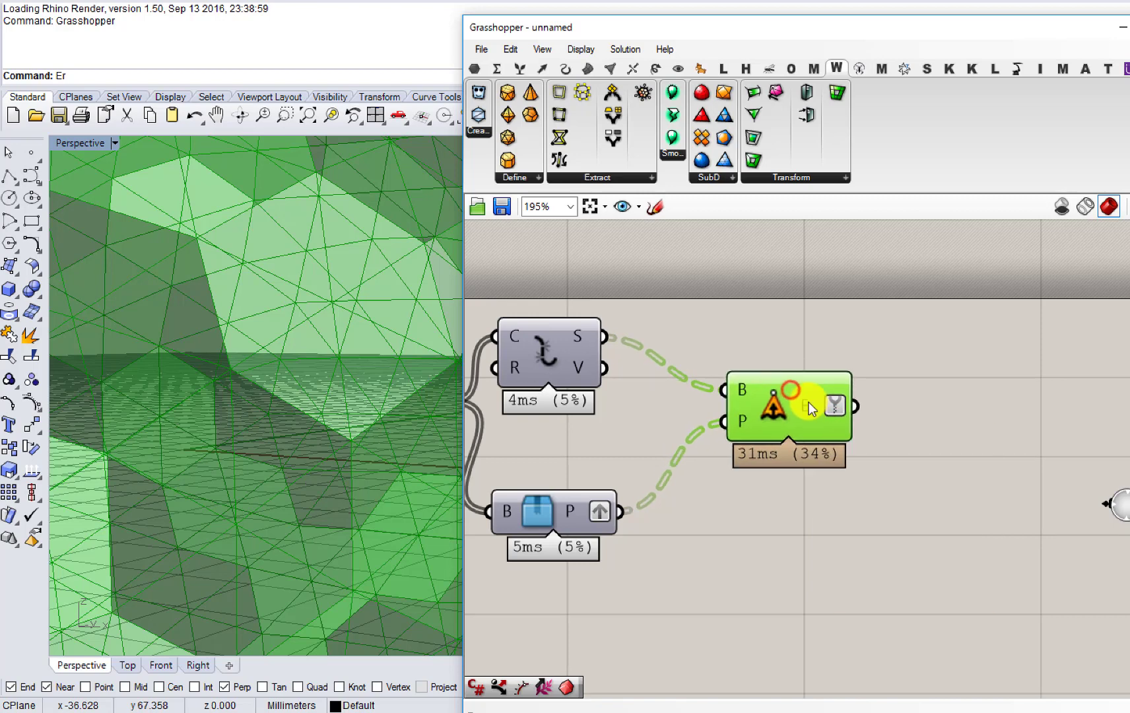
Step: Delete the Extrude Point and center-point components, keeping Explode connected to Merge
{"action": "key", "text": "Delete"}
{"action": "left_click", "coordinate": [557, 511]}
{"action": "key", "text": "Delete"}
{"action": "right_click_drag", "start_coordinate": [581, 456], "coordinate": [759, 463]}
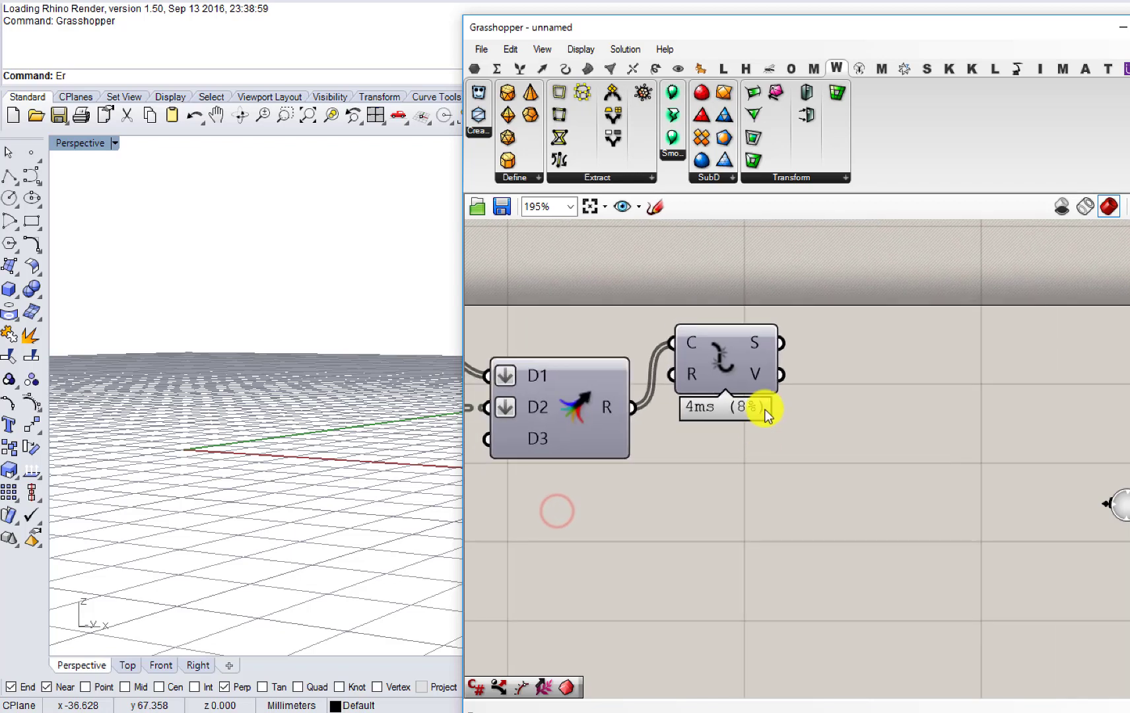
Step: Undo the deletion of the center-point component and delete the Explode component instead
{"action": "key", "text": "ctrl+z"}
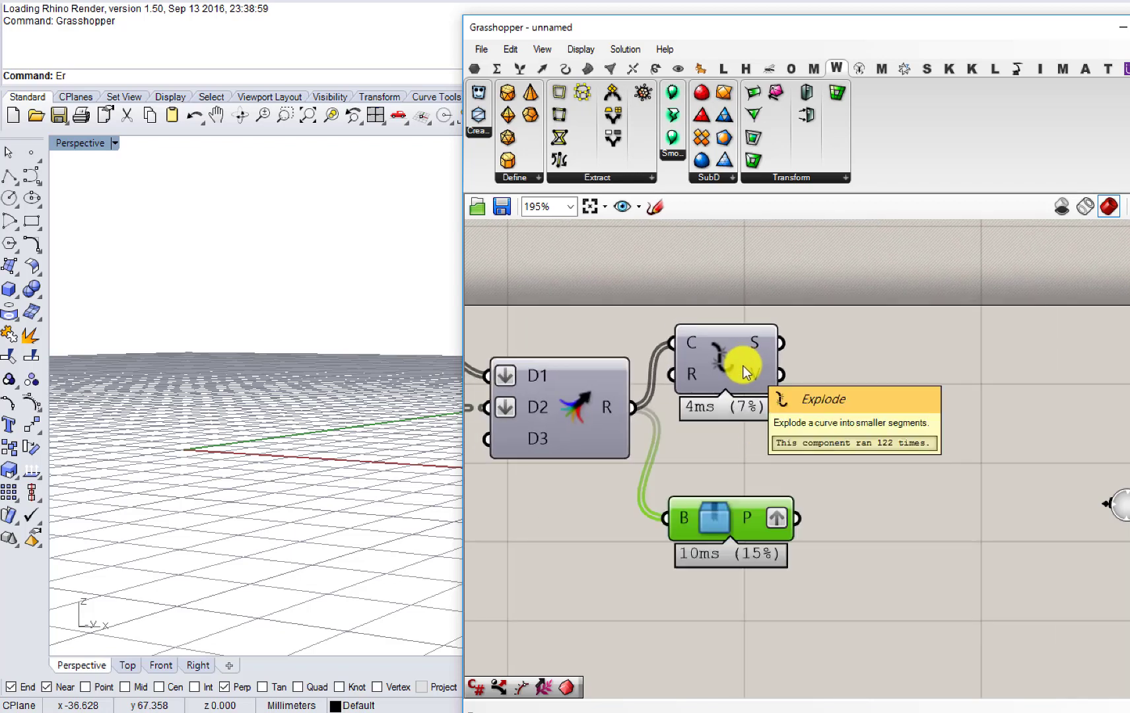
{"action": "left_click", "coordinate": [801, 422]}
{"action": "left_click", "coordinate": [730, 369]}
{"action": "key", "text": "Delete"}
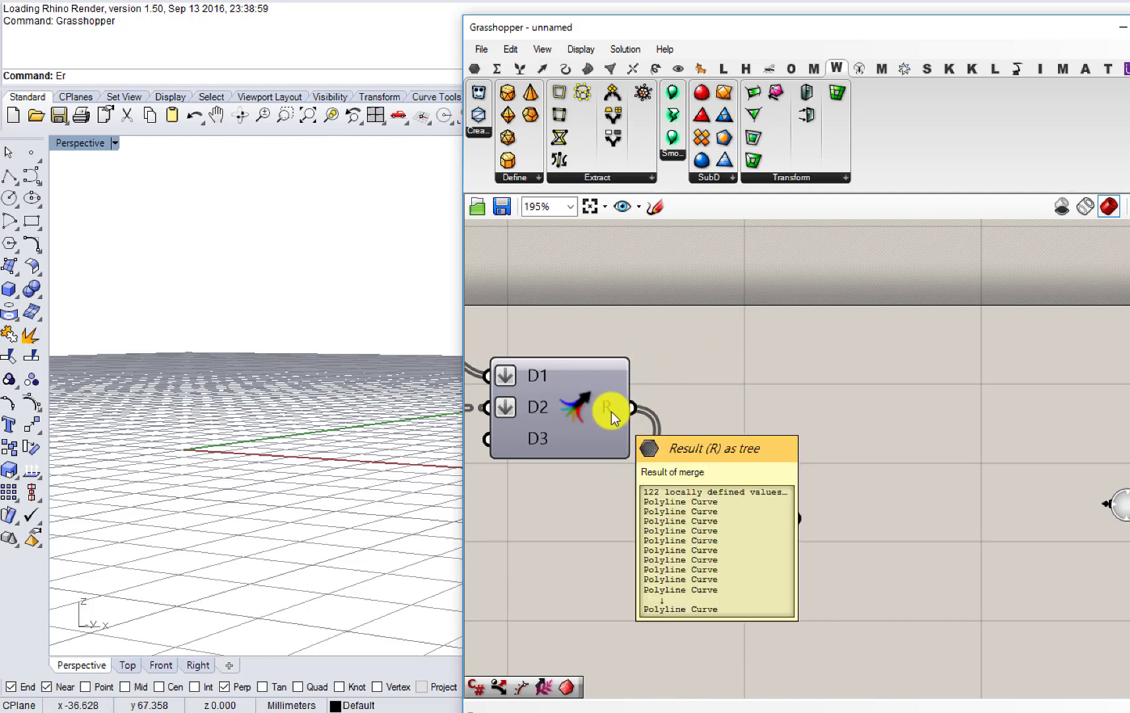
{"action": "mouse_move", "coordinate": [603, 408]}
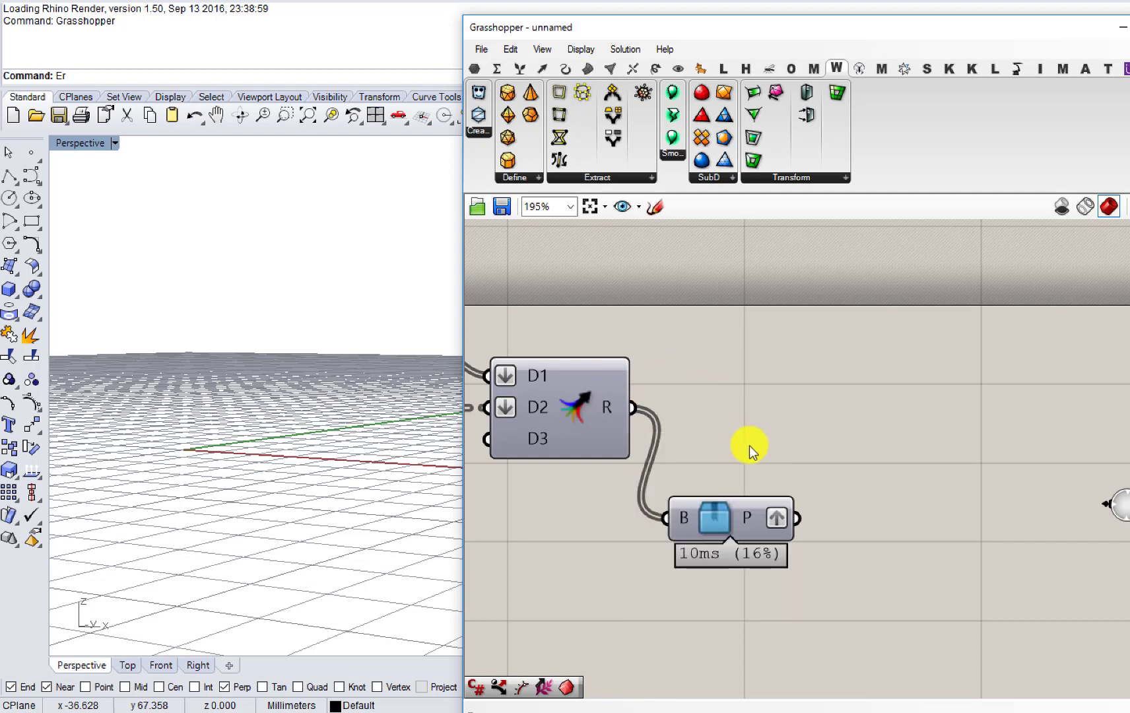
Step: Remove the graft from the center-point component's P output and add a Scale component beyond Merge
{"action": "right_click", "coordinate": [746, 513]}
{"action": "left_click", "coordinate": [794, 600]}
{"action": "double_click", "coordinate": [799, 391]}
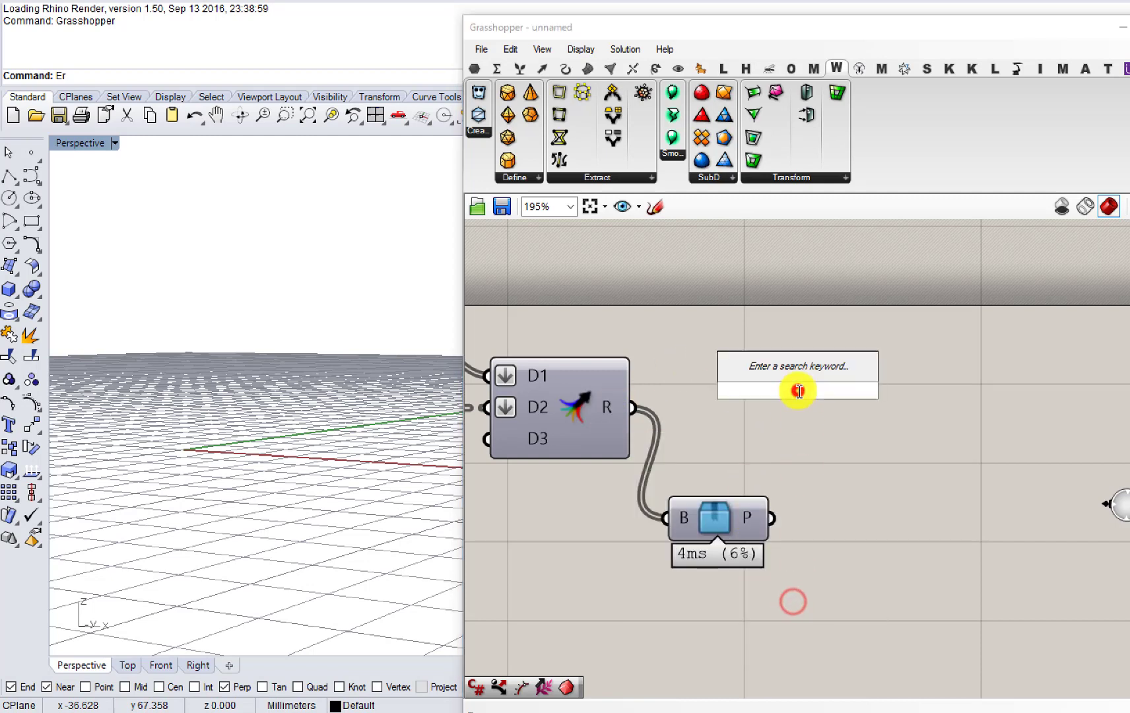
{"action": "type", "text": "sca"}
{"action": "left_click", "coordinate": [777, 373]}
{"action": "left_click_drag", "start_coordinate": [797, 400], "coordinate": [876, 400]}
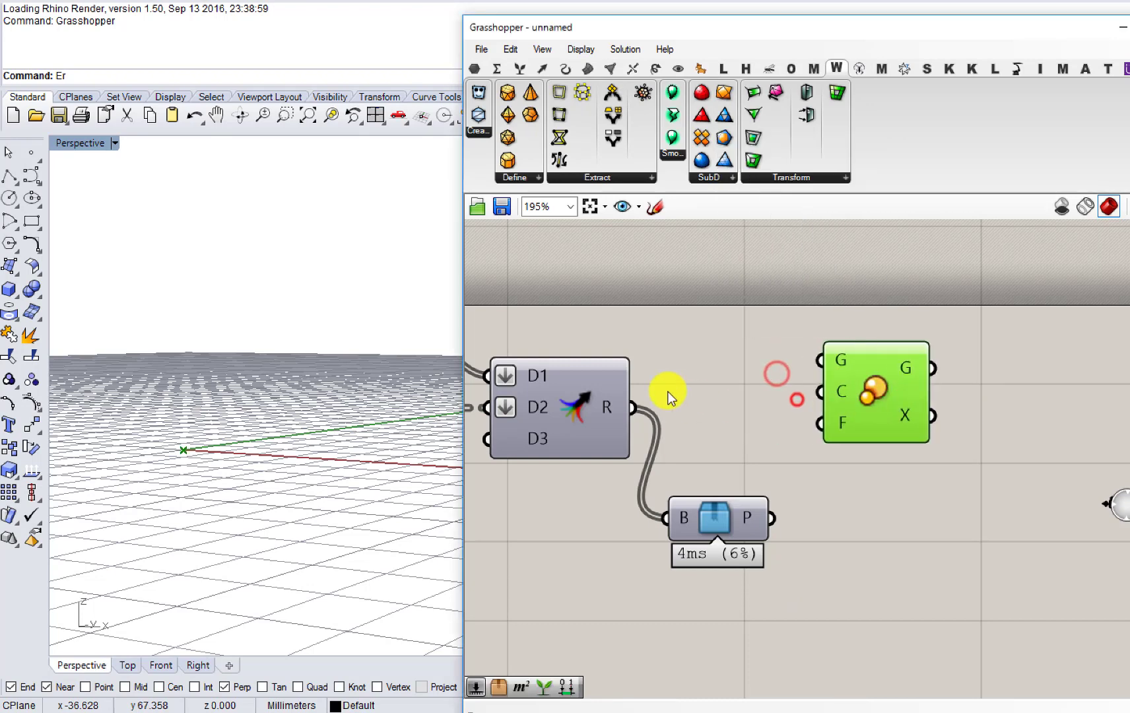
{"action": "mouse_move", "coordinate": [614, 404]}
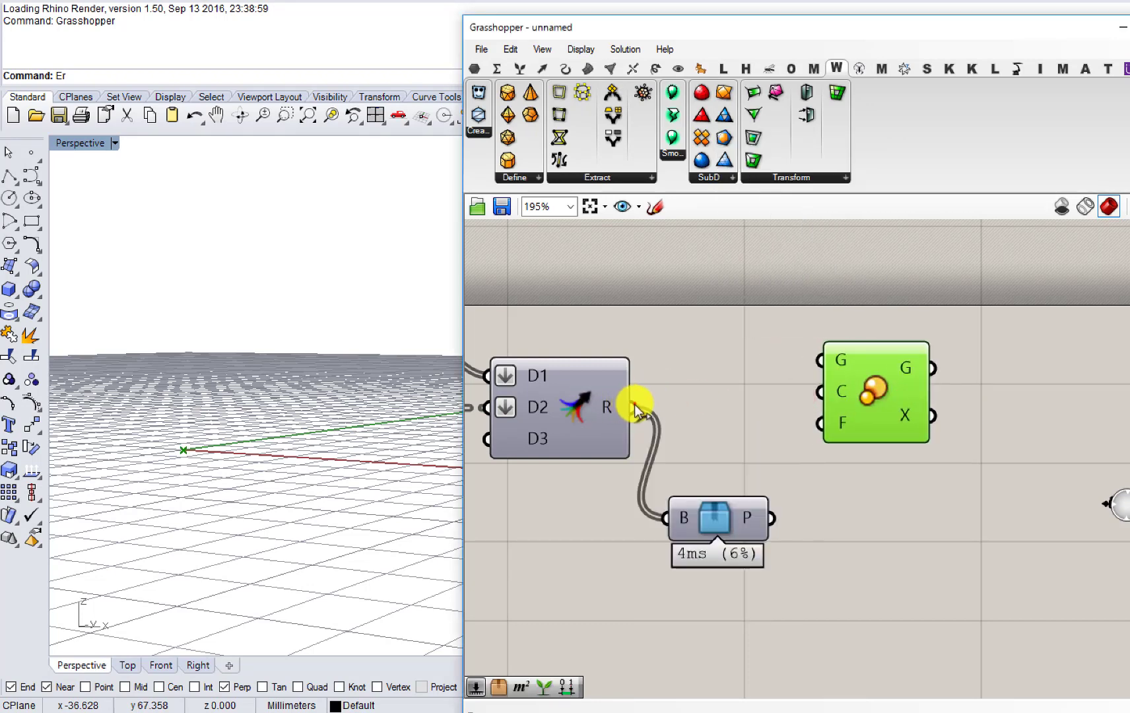
Step: Insert a Graft Tree component fed by Merge's R output and connect its output to the center-point component's B input
{"action": "left_click", "coordinate": [703, 533]}
{"action": "left_click", "coordinate": [757, 429]}
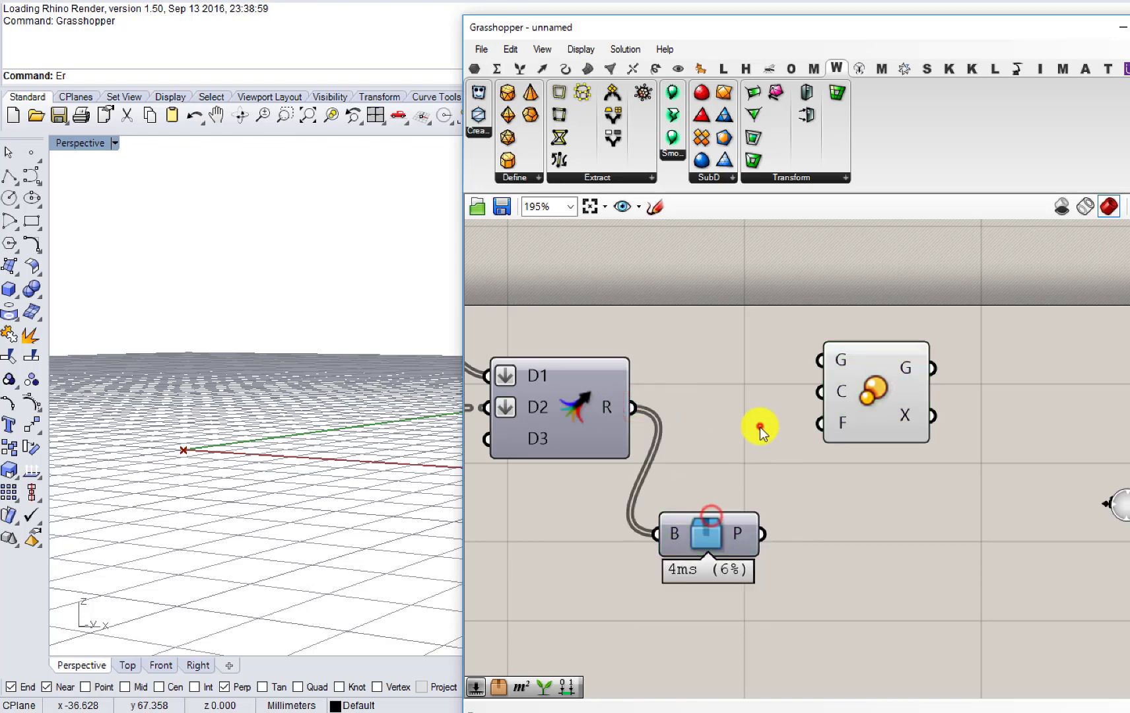
{"action": "double_click", "coordinate": [752, 393]}
{"action": "type", "text": "gra"}
{"action": "left_click", "coordinate": [714, 375]}
{"action": "left_click_drag", "start_coordinate": [633, 407], "coordinate": [667, 407]}
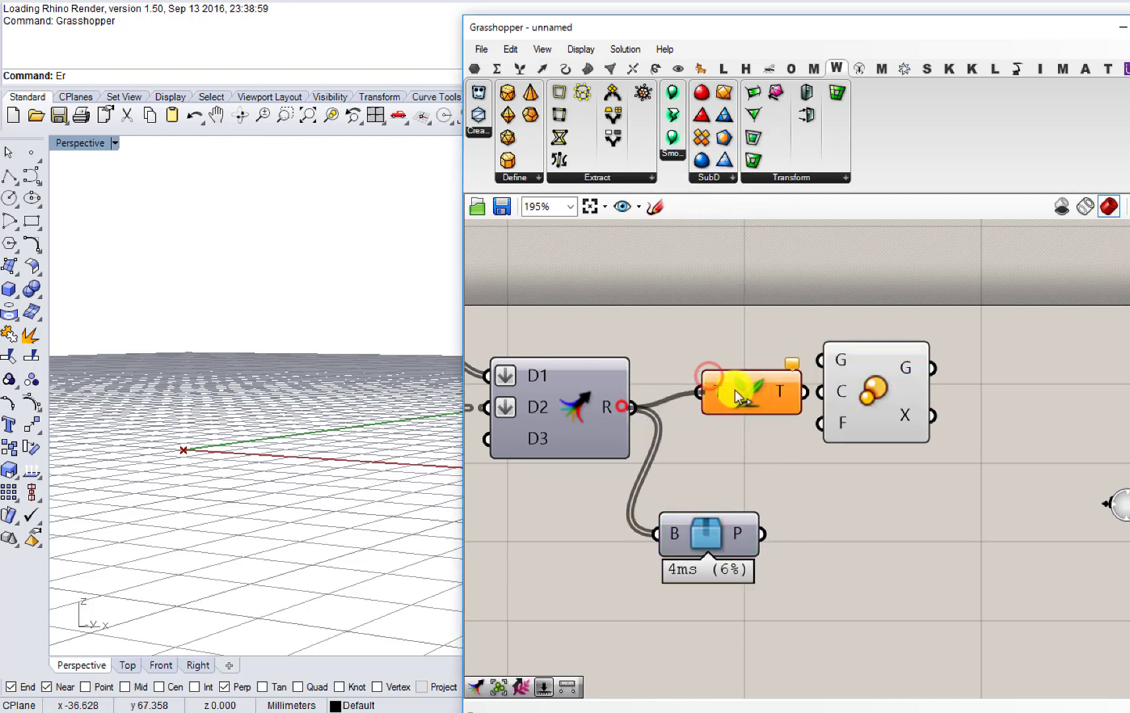
{"action": "left_click_drag", "start_coordinate": [762, 406], "coordinate": [791, 540]}
{"action": "right_click_drag", "start_coordinate": [844, 388], "coordinate": [752, 409]}
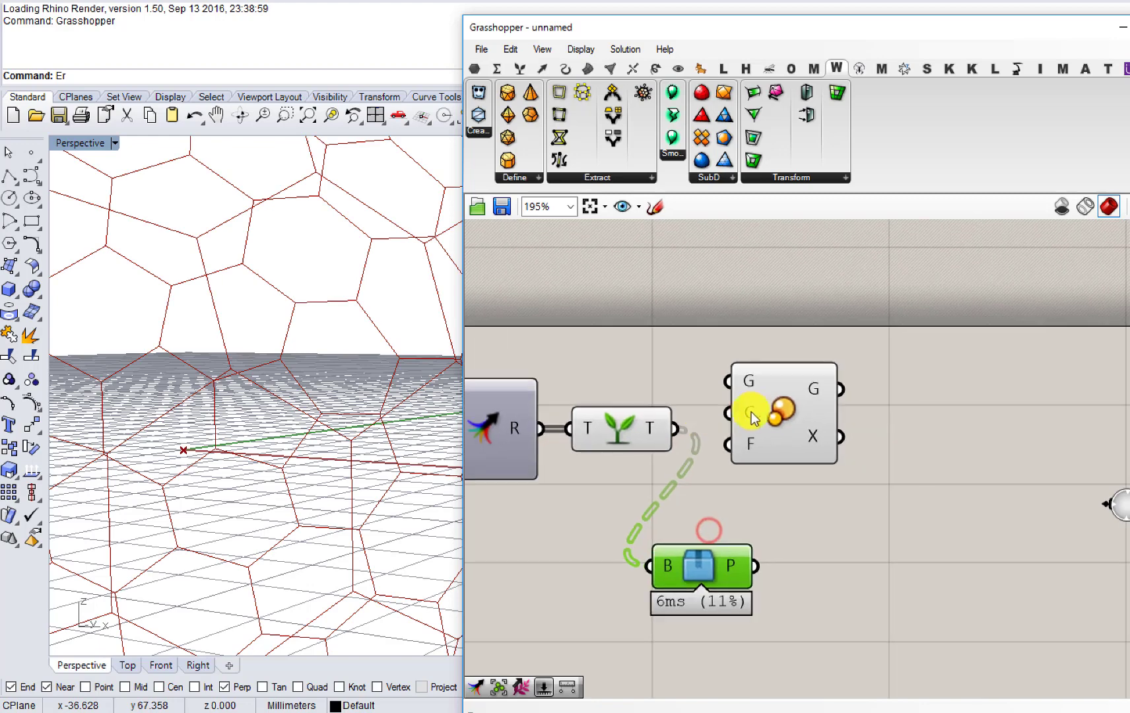
Step: Connect the Graft Tree output to Scale's G input and the center-point component's P output to Scale's C input
{"action": "left_click_drag", "start_coordinate": [784, 418], "coordinate": [857, 429]}
{"action": "left_click_drag", "start_coordinate": [656, 427], "coordinate": [800, 392]}
{"action": "left_click_drag", "start_coordinate": [877, 425], "coordinate": [901, 430]}
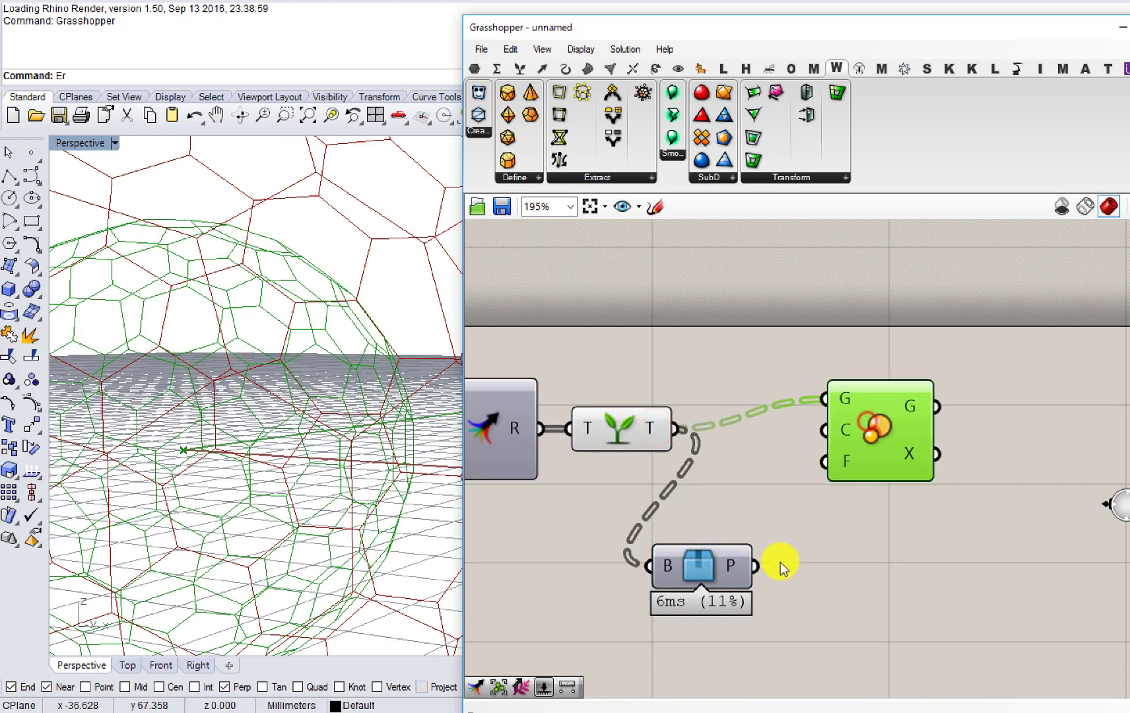
{"action": "left_click_drag", "start_coordinate": [755, 566], "coordinate": [879, 417]}
{"action": "right_click_drag", "start_coordinate": [869, 470], "coordinate": [813, 422]}
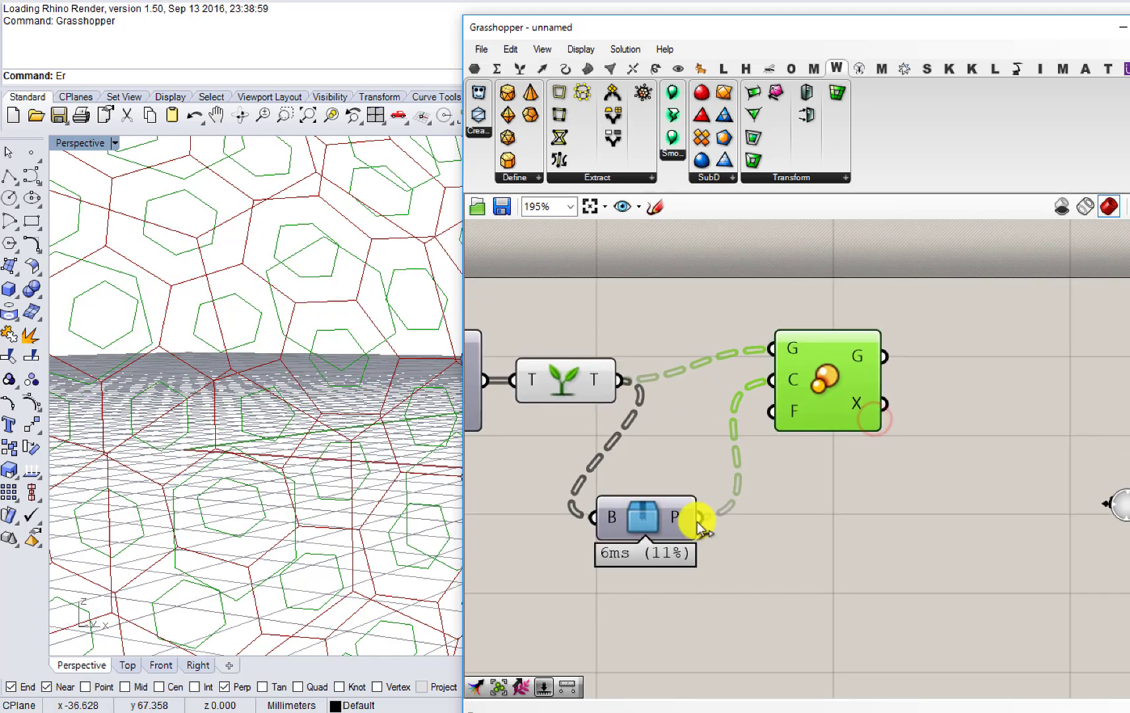
Step: Raise the center-point component closer to Graft Tree and add a Range component below it
{"action": "left_click_drag", "start_coordinate": [654, 516], "coordinate": [670, 446]}
{"action": "left_click", "coordinate": [652, 530]}
{"action": "double_click", "coordinate": [653, 530]}
{"action": "type", "text": "ra"}
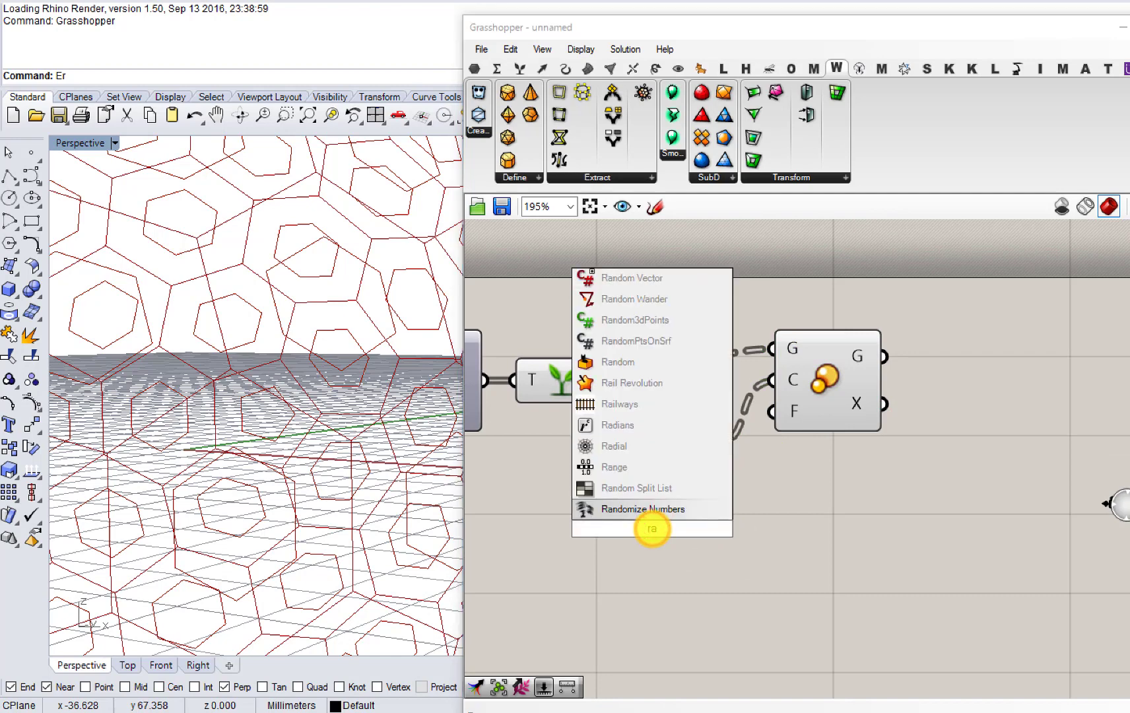
{"action": "type", "text": "nge"}
{"action": "key", "text": "Return"}
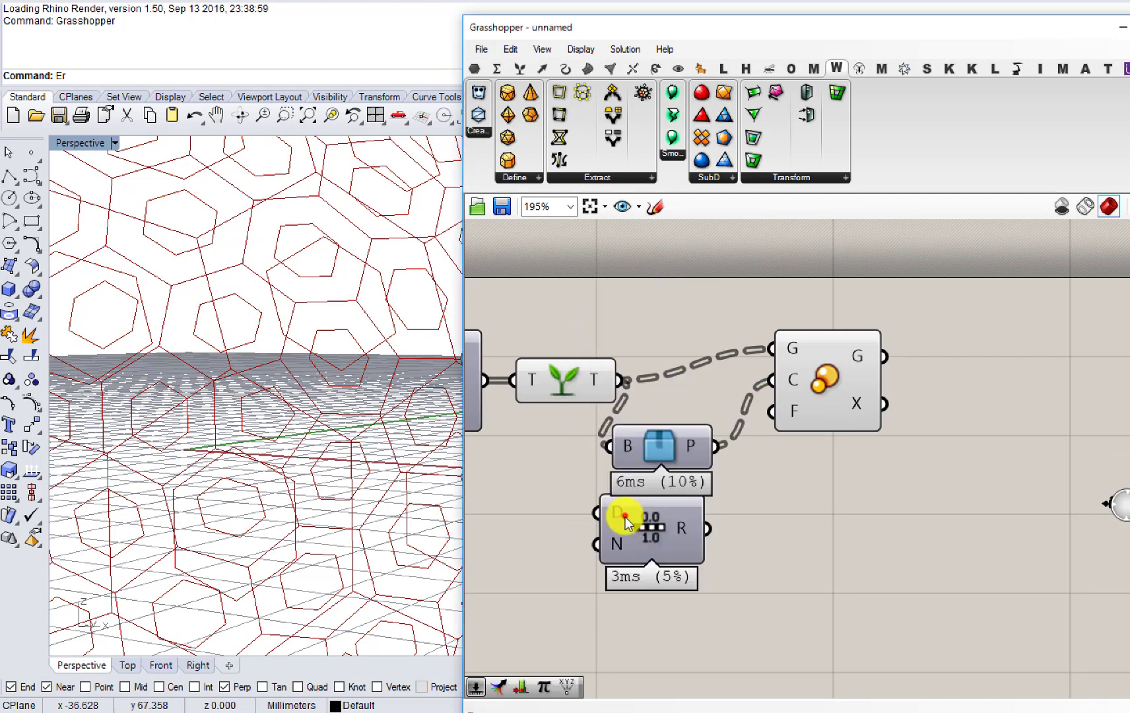
{"action": "left_click_drag", "start_coordinate": [623, 515], "coordinate": [640, 536]}
{"action": "double_click", "coordinate": [522, 554]}
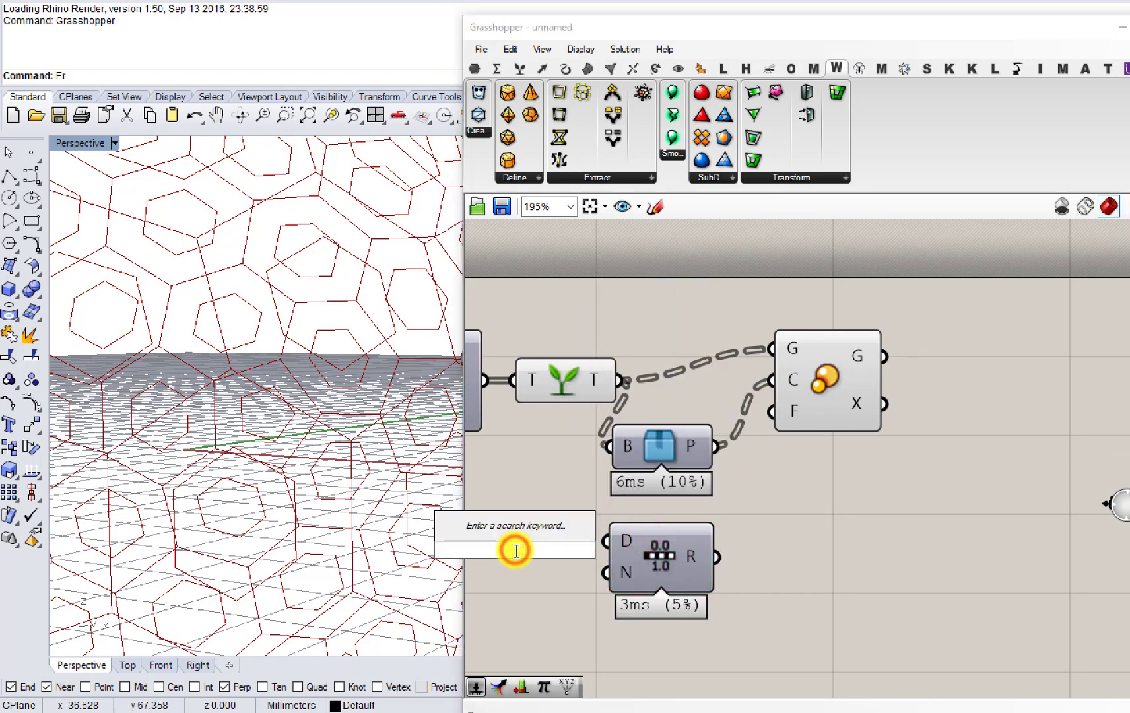
{"action": "type", "text": "190"}
{"action": "key", "text": "Return"}
{"action": "left_click", "coordinate": [576, 545]}
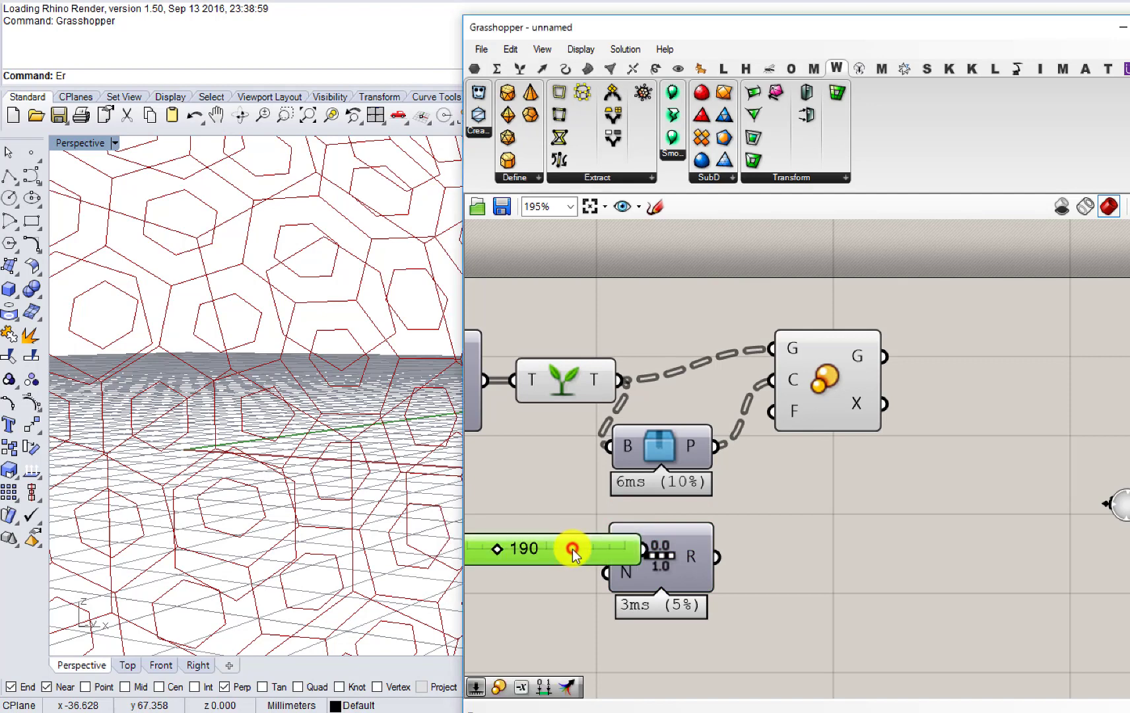
{"action": "key", "text": "Delete"}
Step: Add a number slider with the value 10 and feed it into Range's N input
{"action": "double_click", "coordinate": [472, 573]}
{"action": "type", "text": "10"}
{"action": "key", "text": "Return"}
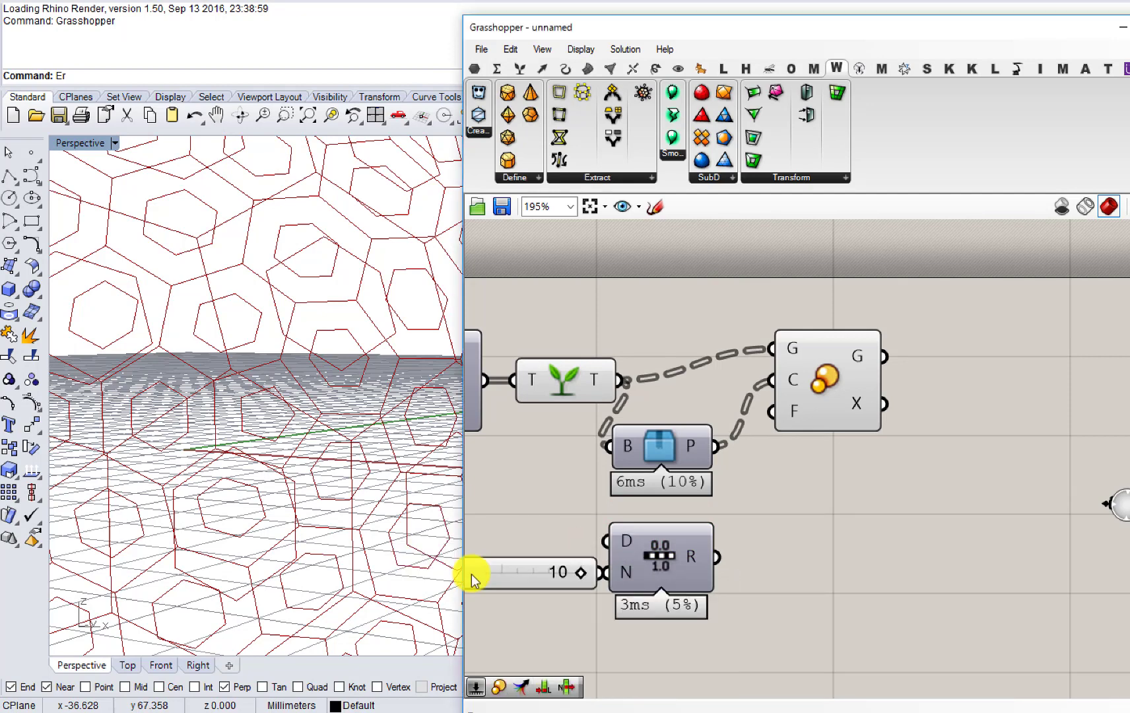
{"action": "left_click", "coordinate": [656, 572]}
{"action": "left_click_drag", "start_coordinate": [653, 565], "coordinate": [618, 572]}
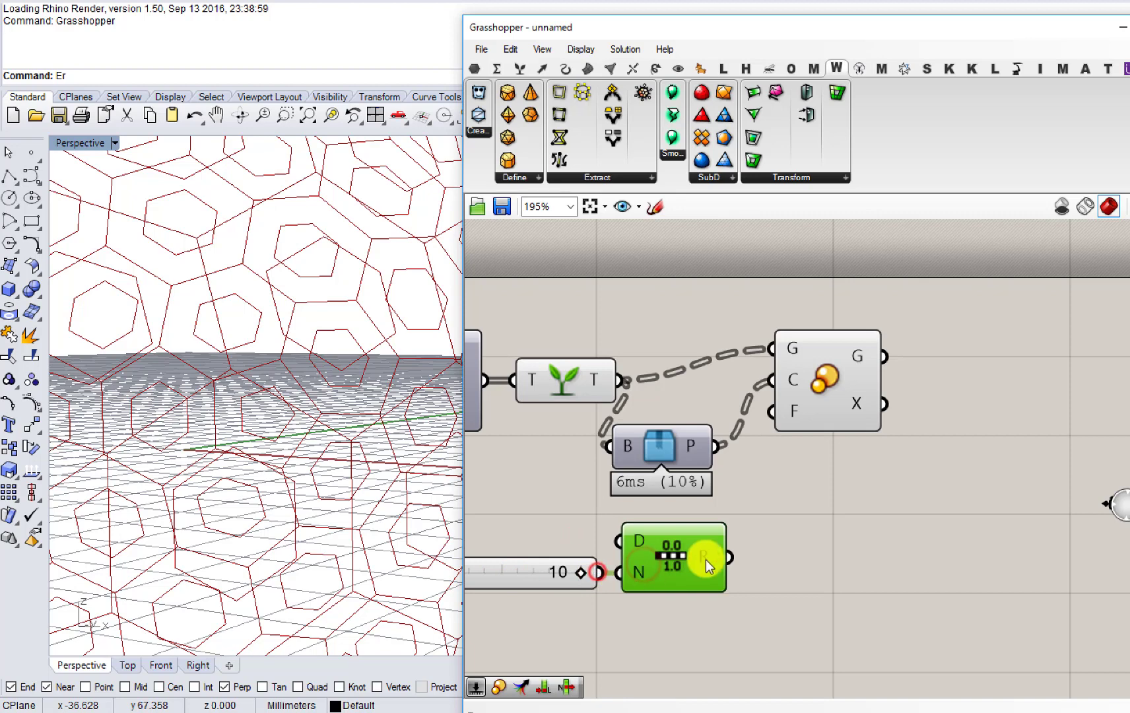
Step: Connect Range's R output to Scale's F input and move Range with its slider farther below the other components
{"action": "left_click_drag", "start_coordinate": [727, 556], "coordinate": [778, 413]}
{"action": "left_click", "coordinate": [813, 388]}
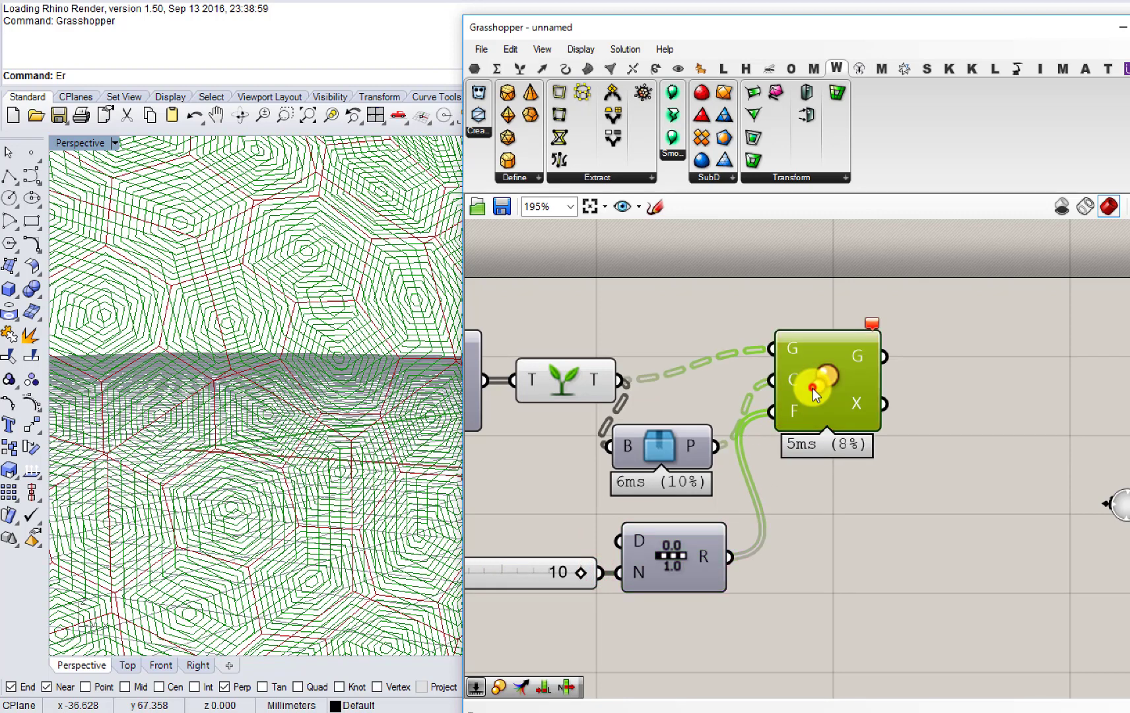
{"action": "right_click_drag", "start_coordinate": [801, 410], "coordinate": [724, 438]}
{"action": "right_click_drag", "start_coordinate": [774, 476], "coordinate": [988, 400]}
{"action": "left_click_drag", "start_coordinate": [821, 578], "coordinate": [666, 507]}
{"action": "left_click_drag", "start_coordinate": [799, 506], "coordinate": [707, 594]}
{"action": "mouse_move", "coordinate": [780, 580]}
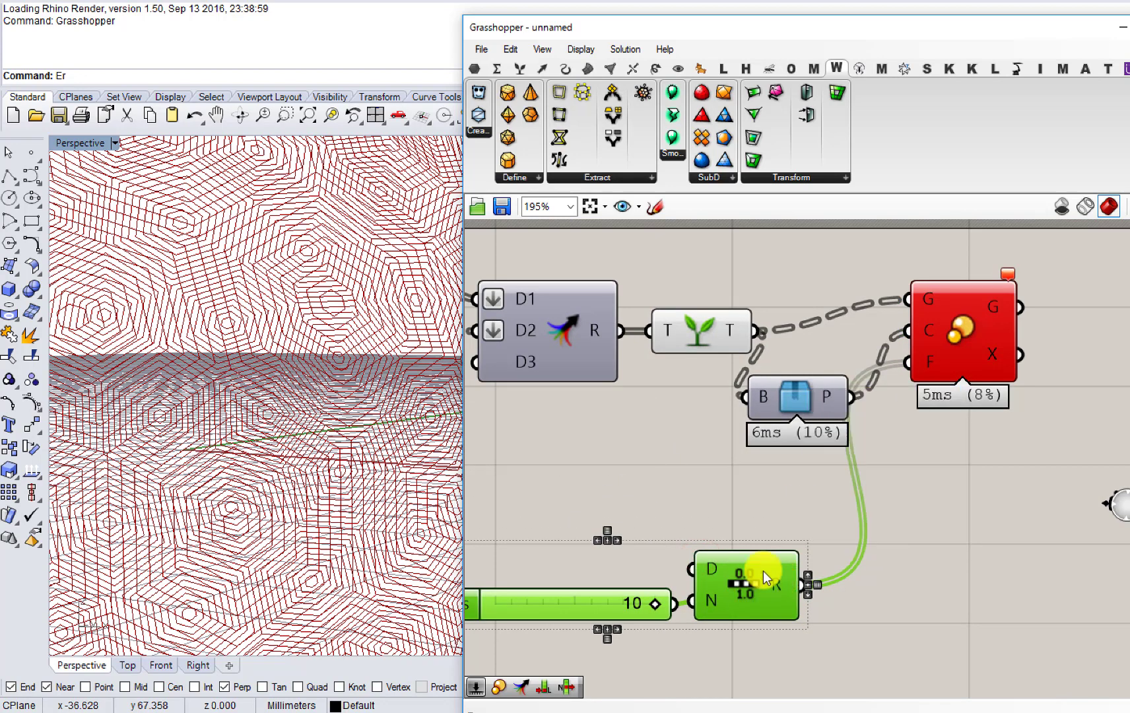
Step: Add a Cull Index component beside Range and feed Range's R output into its L input
{"action": "right_click_drag", "start_coordinate": [763, 571], "coordinate": [662, 529]}
{"action": "double_click", "coordinate": [759, 558]}
{"action": "type", "text": "cu"}
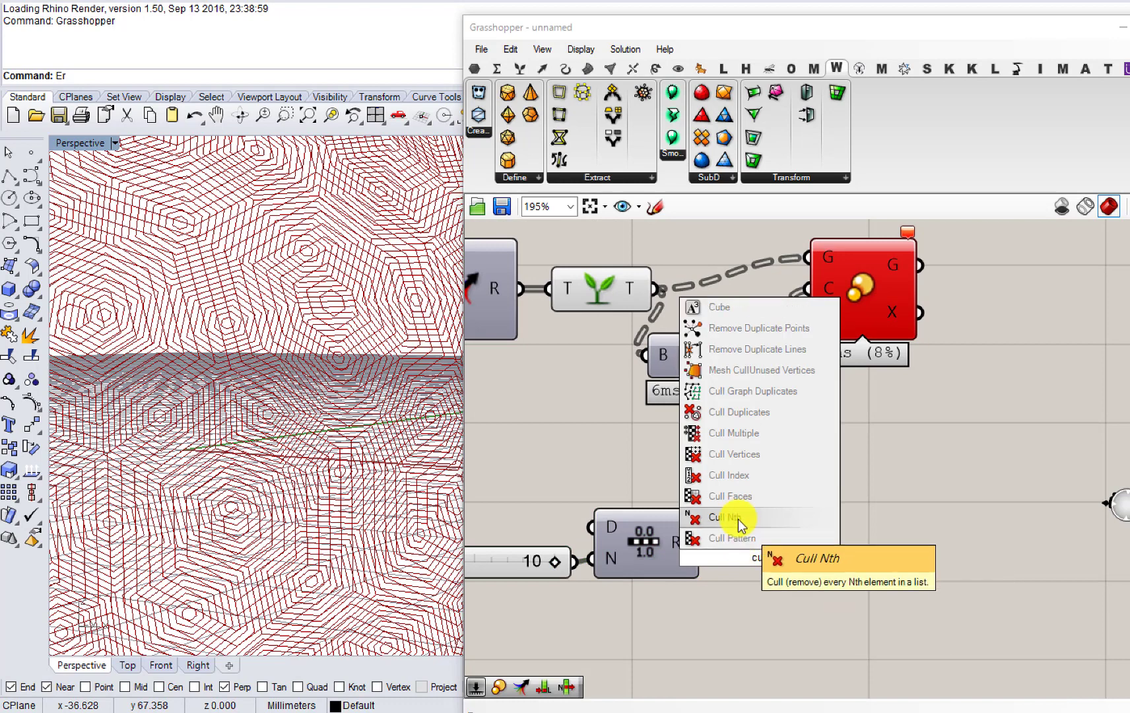
{"action": "left_click", "coordinate": [729, 476]}
{"action": "left_click", "coordinate": [766, 541]}
{"action": "left_click_drag", "start_coordinate": [704, 543], "coordinate": [792, 536]}
{"action": "right_click_drag", "start_coordinate": [707, 611], "coordinate": [719, 535]}
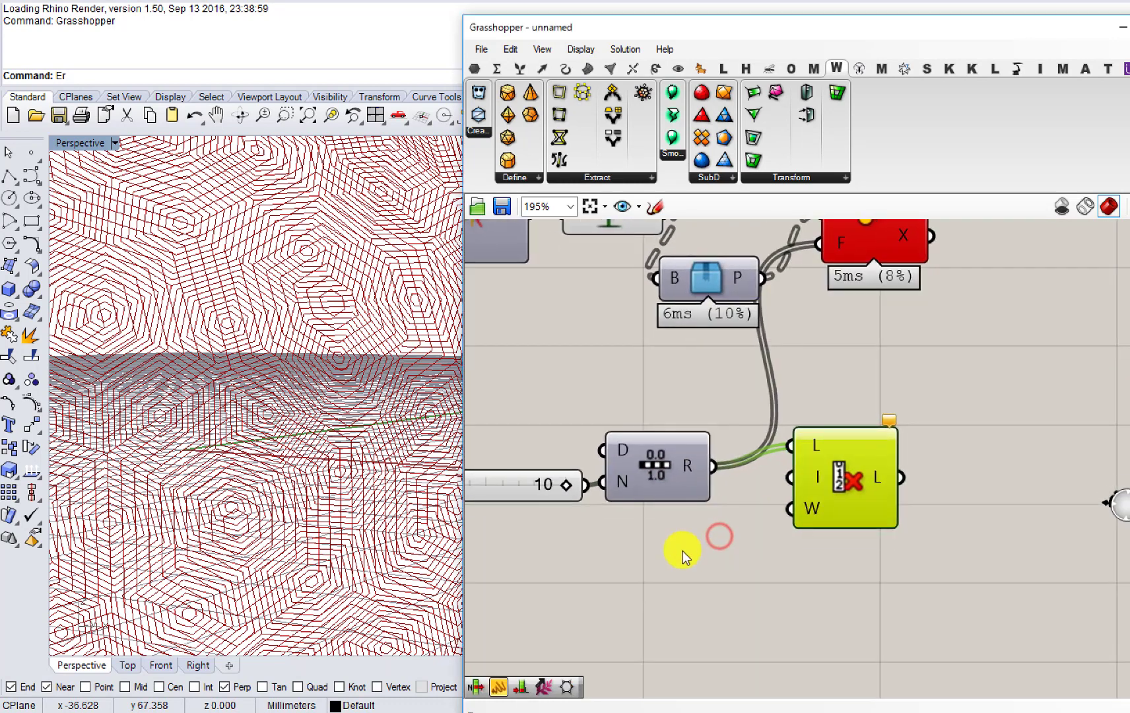
Step: Set the I input of Cull Index to the integer 0
{"action": "right_click", "coordinate": [813, 479]}
{"action": "left_click", "coordinate": [880, 571]}
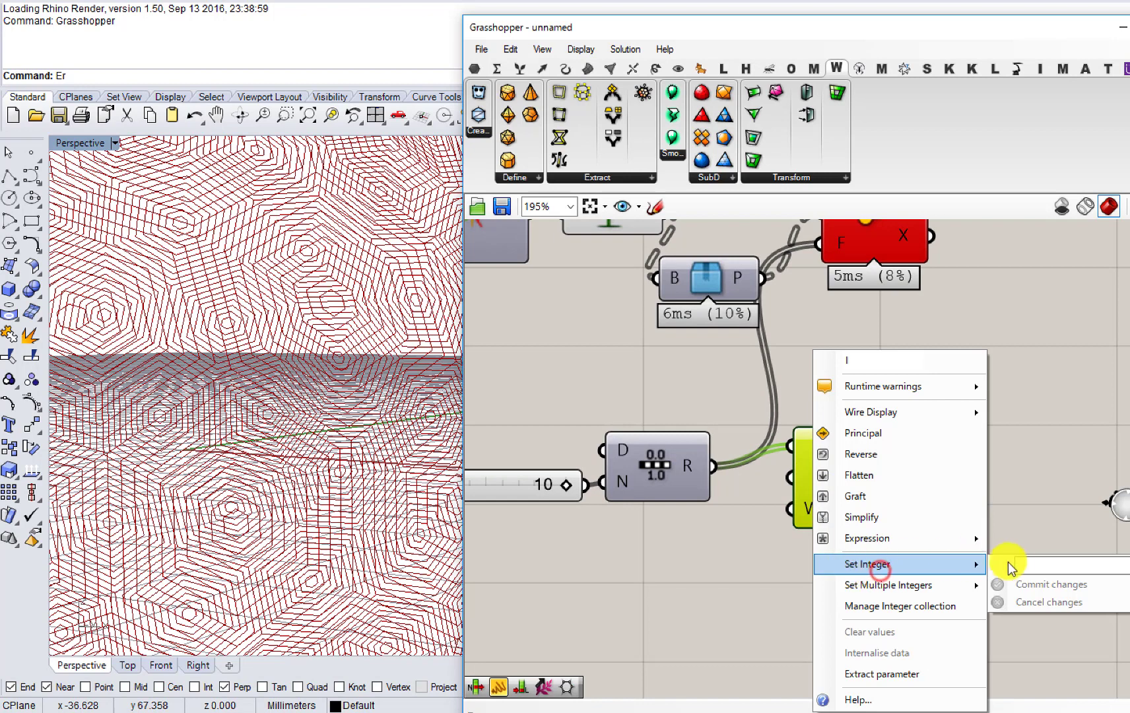
{"action": "type", "text": "0"}
{"action": "left_click", "coordinate": [1035, 586]}
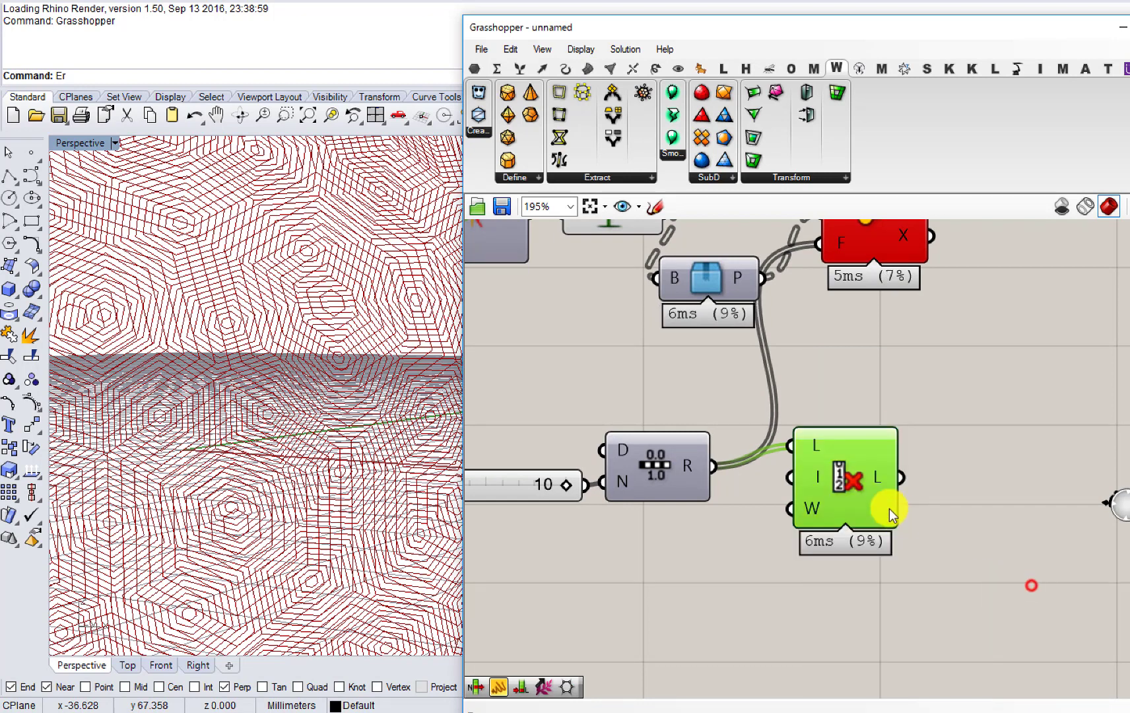
{"action": "right_click_drag", "start_coordinate": [867, 487], "coordinate": [744, 564]}
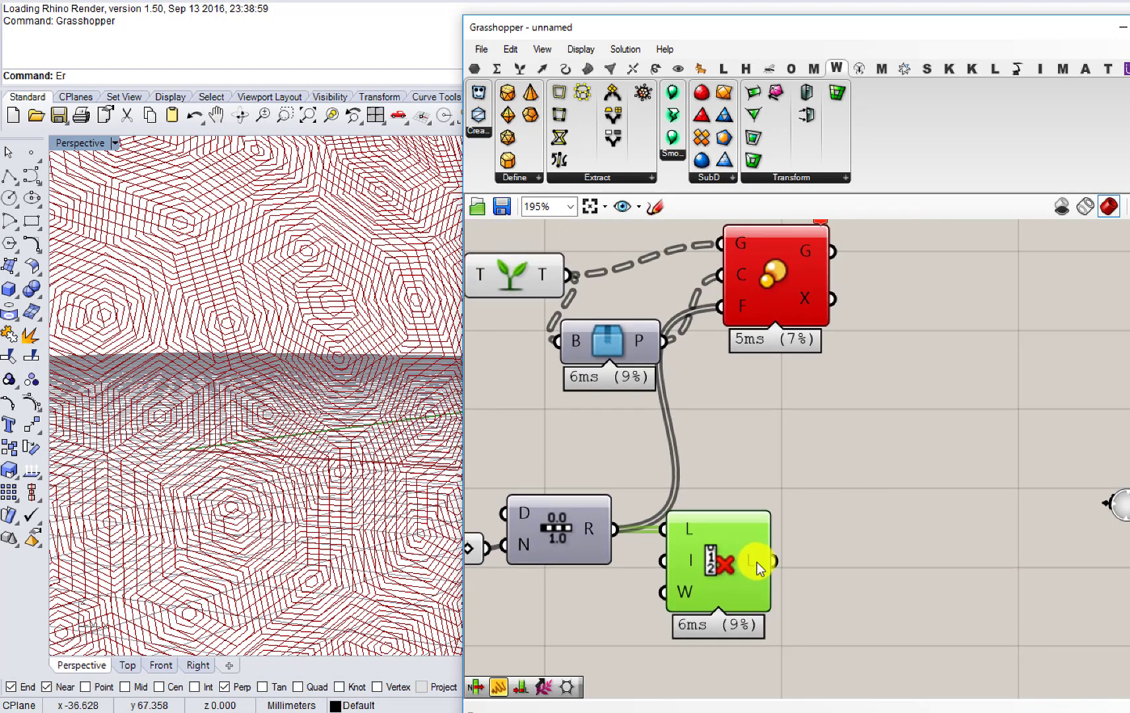
Step: Reverse the L output of Cull Index and connect it to Scale's F input in place of Range
{"action": "right_click", "coordinate": [759, 569]}
{"action": "left_click", "coordinate": [812, 610]}
{"action": "left_click_drag", "start_coordinate": [792, 561], "coordinate": [891, 291]}
{"action": "right_click_drag", "start_coordinate": [891, 291], "coordinate": [870, 319]}
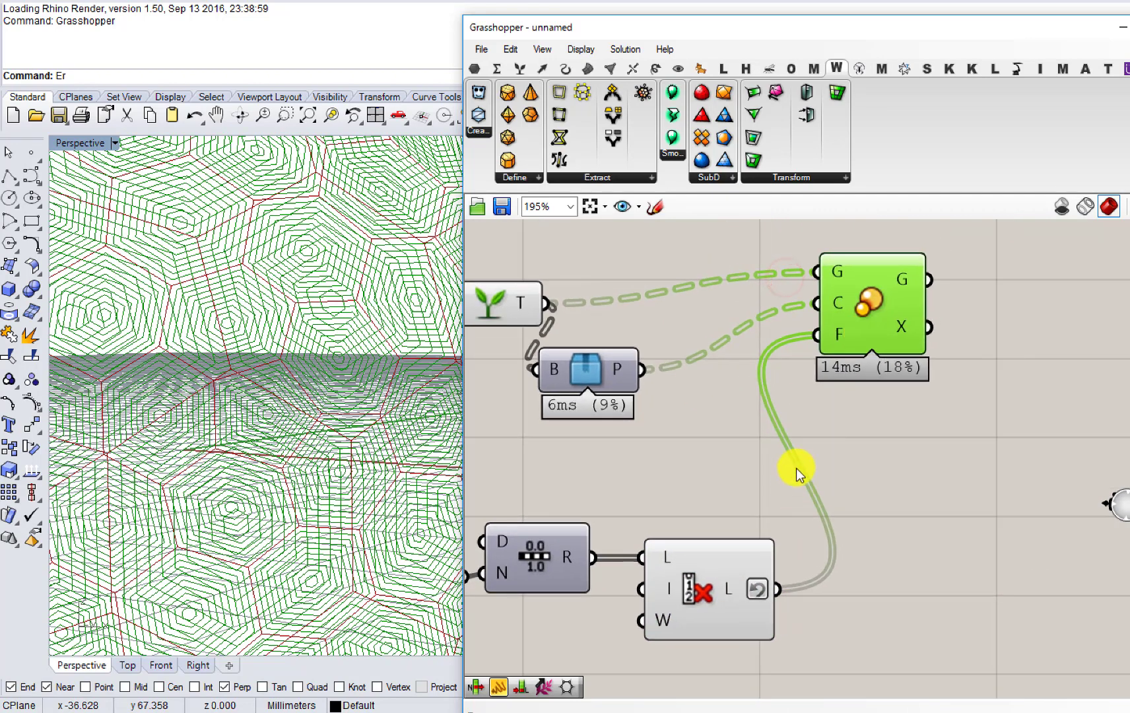
Step: Turn off the preview of the Cull Index component
{"action": "left_click_drag", "start_coordinate": [794, 463], "coordinate": [650, 586]}
{"action": "middle_click", "coordinate": [652, 586]}
{"action": "left_click", "coordinate": [712, 529]}
{"action": "left_click", "coordinate": [792, 471]}
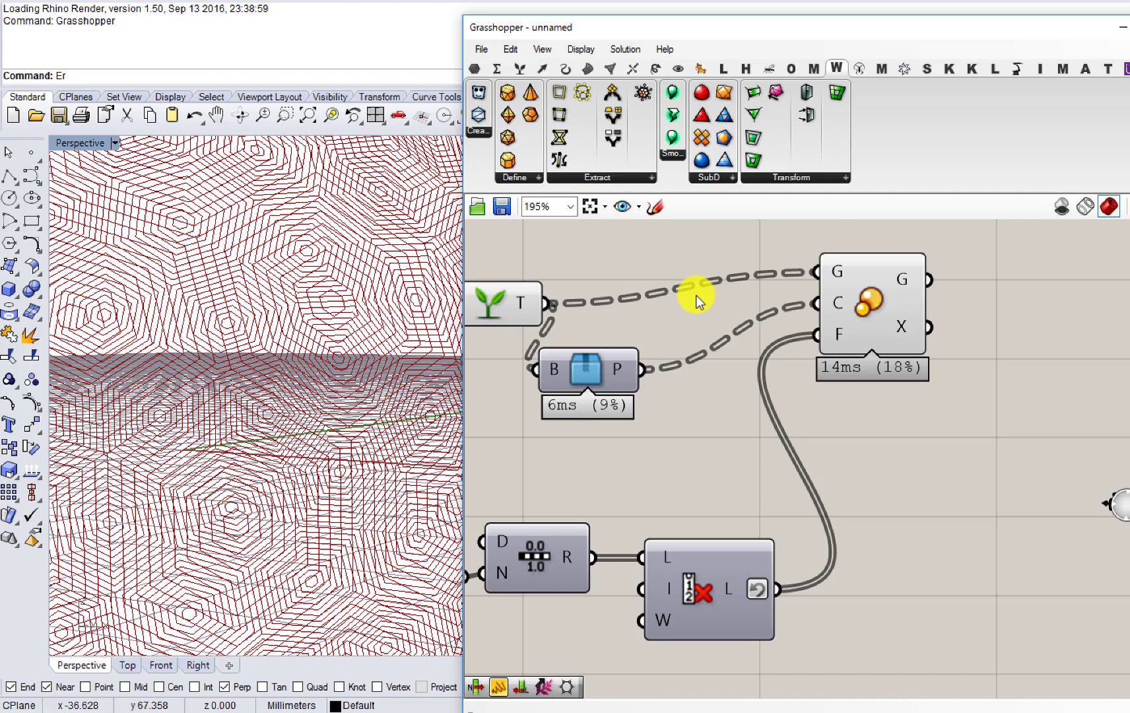
Step: Simplify the data tree of the Scale component's geometry output
{"action": "right_click_drag", "start_coordinate": [730, 395], "coordinate": [714, 421]}
{"action": "scroll", "coordinate": [227, 340], "scroll_direction": "down", "scroll_amount": 7}
{"action": "right_click_drag", "start_coordinate": [221, 403], "coordinate": [254, 413]}
{"action": "scroll", "coordinate": [257, 309], "scroll_direction": "up", "scroll_amount": 5}
{"action": "right_click_drag", "start_coordinate": [257, 307], "coordinate": [229, 265]}
{"action": "right_click_drag", "start_coordinate": [745, 400], "coordinate": [703, 416]}
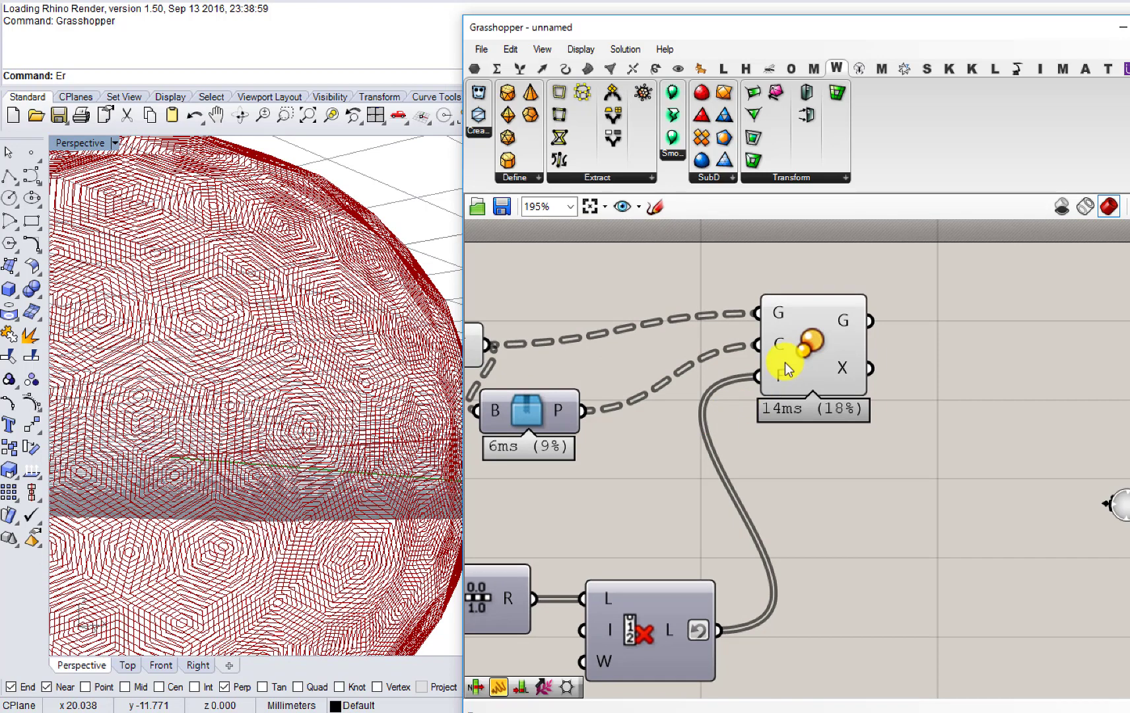
{"action": "left_click_drag", "start_coordinate": [823, 343], "coordinate": [821, 394]}
{"action": "scroll", "coordinate": [821, 394], "scroll_direction": "up", "scroll_amount": 5}
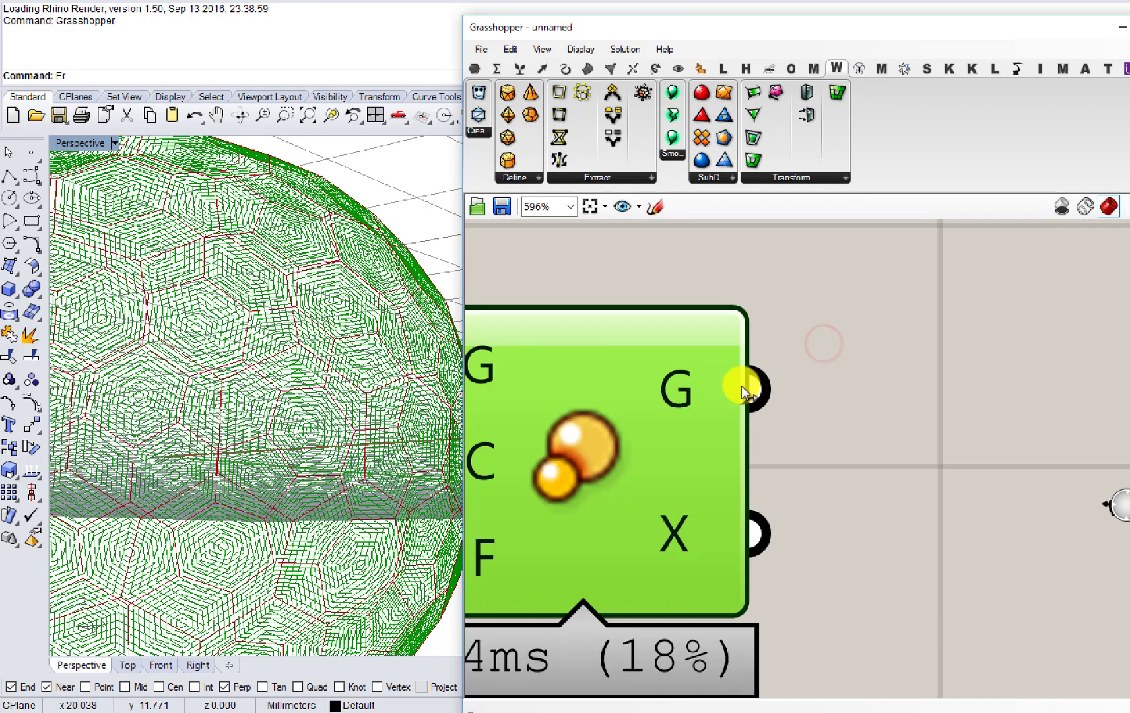
{"action": "mouse_move", "coordinate": [689, 394]}
{"action": "left_click_drag", "start_coordinate": [673, 405], "coordinate": [688, 395]}
{"action": "scroll", "coordinate": [687, 395], "scroll_direction": "down", "scroll_amount": 5}
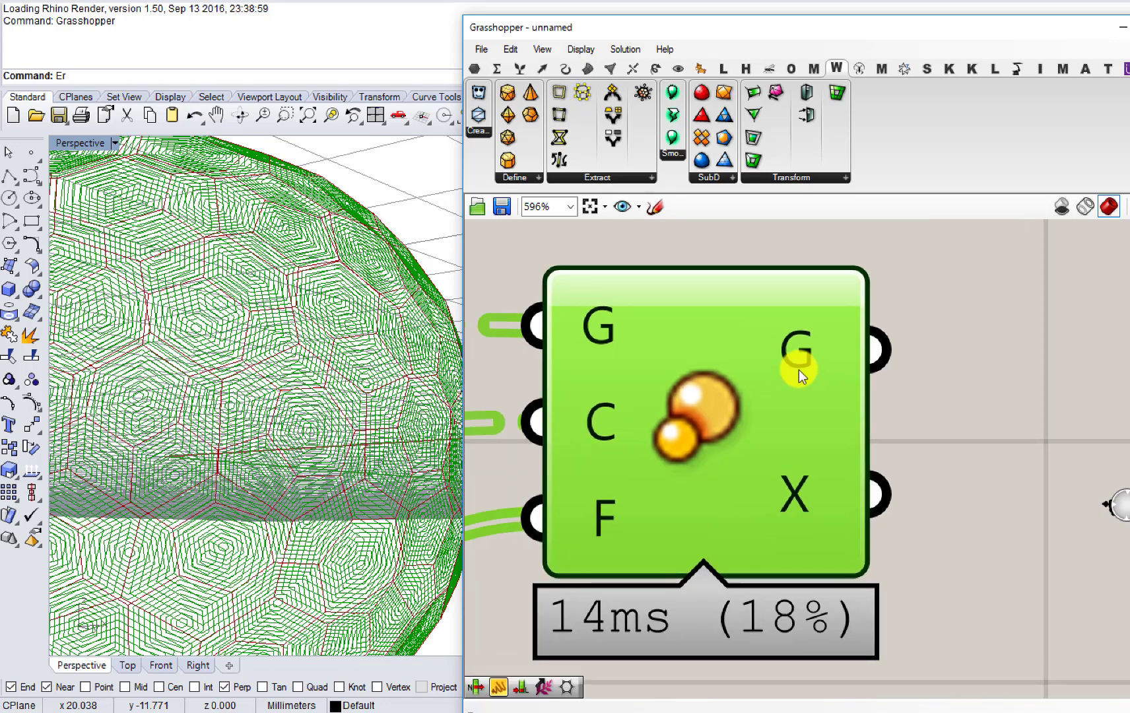
{"action": "scroll", "coordinate": [799, 368], "scroll_direction": "up", "scroll_amount": 2}
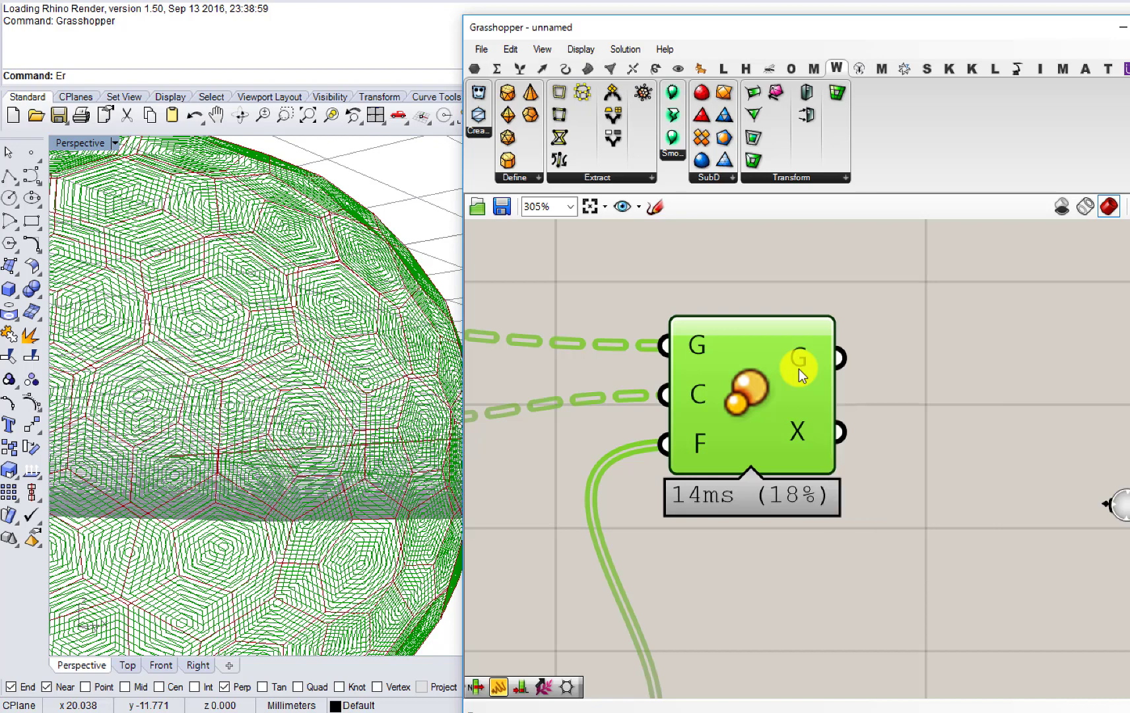
{"action": "right_click", "coordinate": [799, 368]}
{"action": "left_click", "coordinate": [837, 480]}
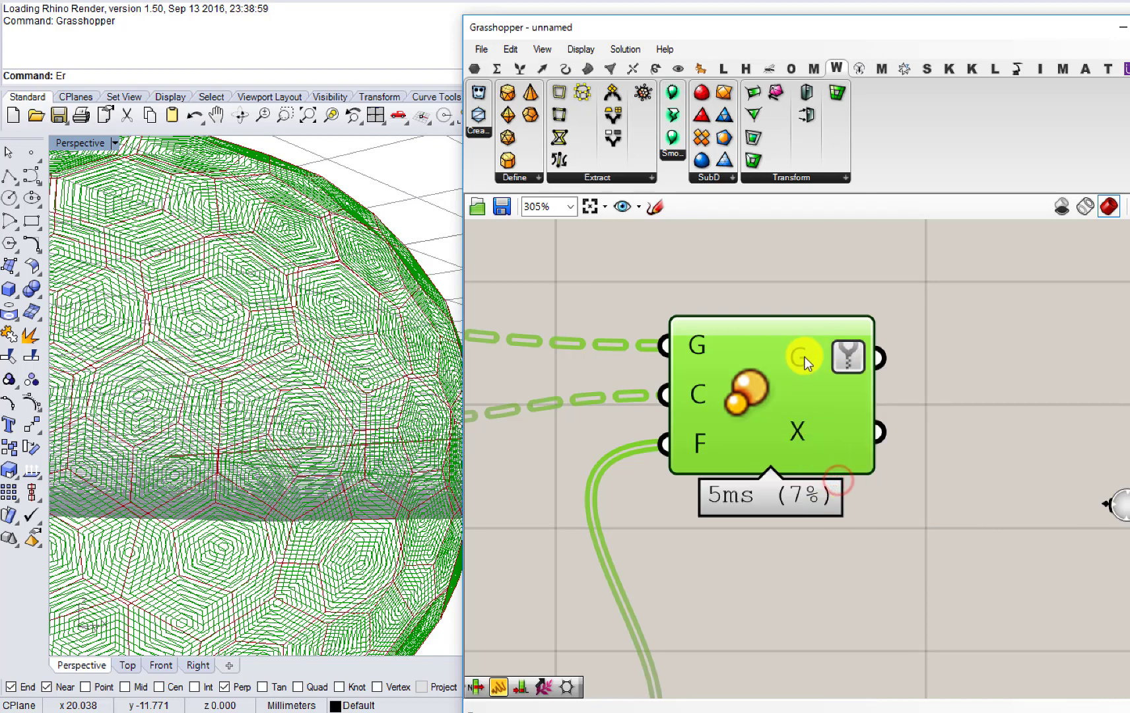
{"action": "mouse_move", "coordinate": [804, 360]}
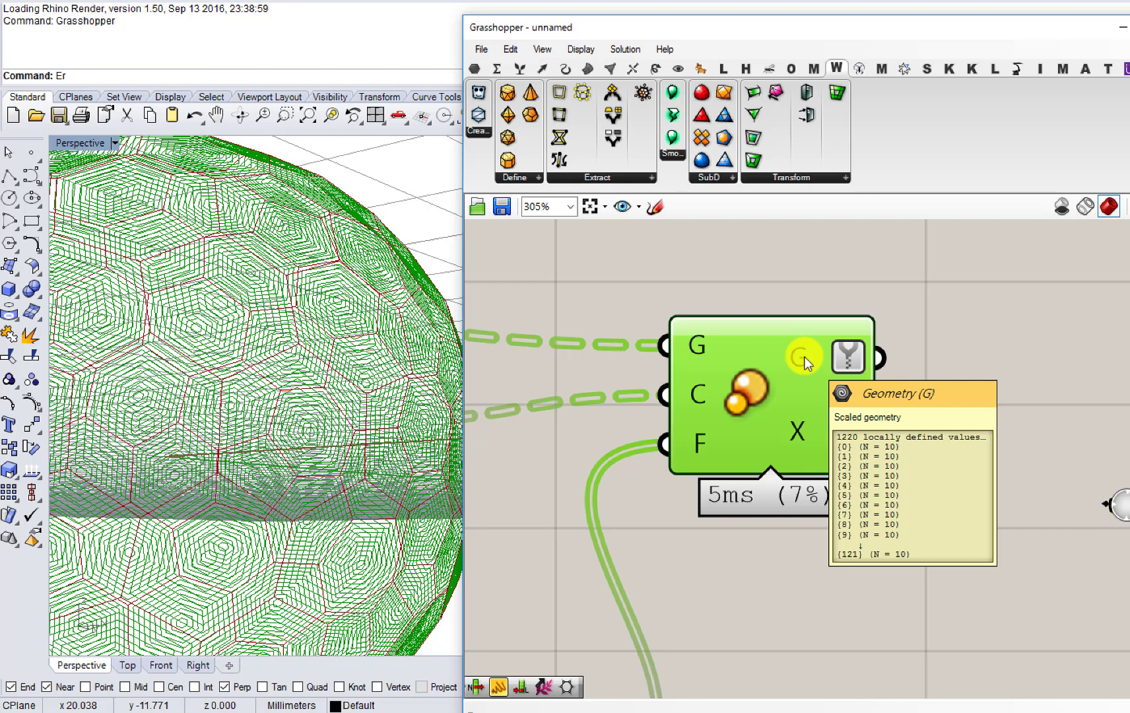
Step: Add an Explode component and connect the Scale component's geometry output to its curve input
{"action": "right_click_drag", "start_coordinate": [820, 382], "coordinate": [1050, 346]}
{"action": "scroll", "coordinate": [802, 385], "scroll_direction": "down", "scroll_amount": 1}
{"action": "mouse_move", "coordinate": [587, 288]}
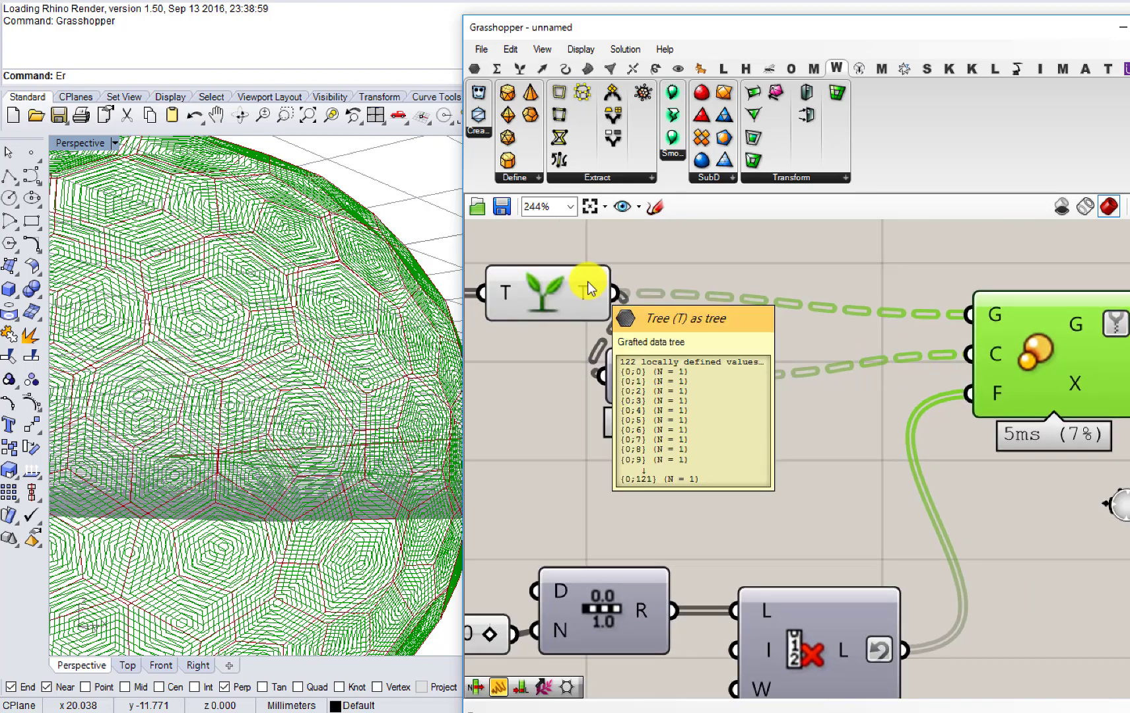
{"action": "right_click_drag", "start_coordinate": [587, 288], "coordinate": [603, 347]}
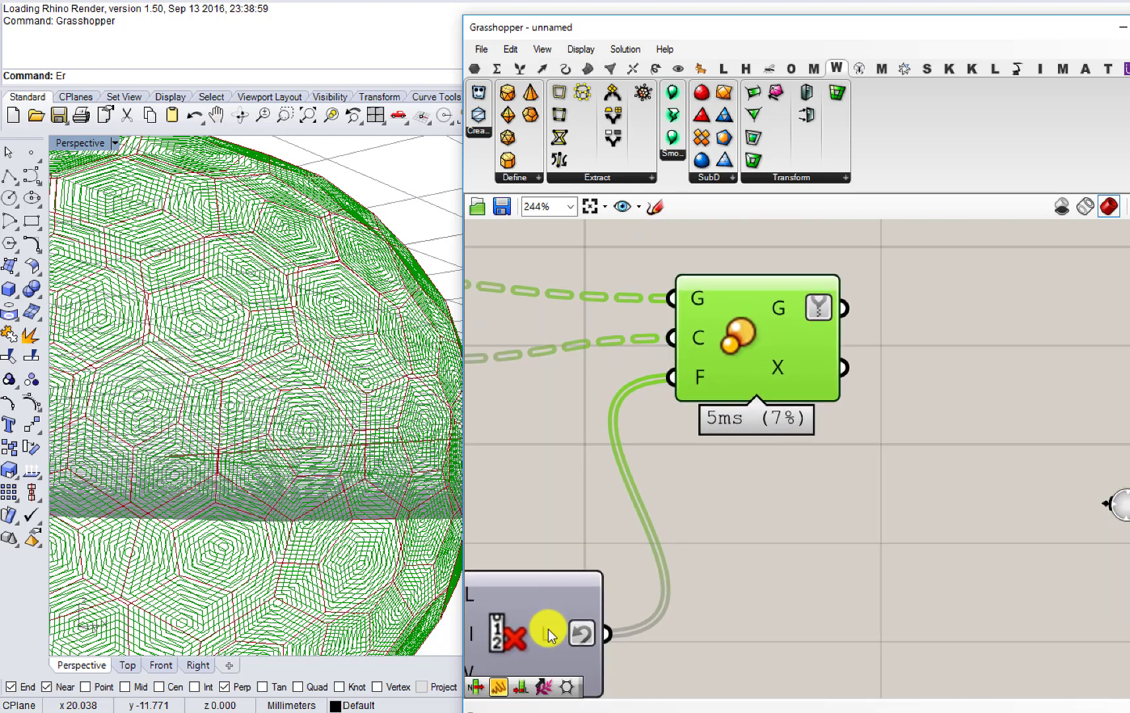
{"action": "mouse_move", "coordinate": [548, 624]}
{"action": "right_click_drag", "start_coordinate": [928, 445], "coordinate": [792, 504]}
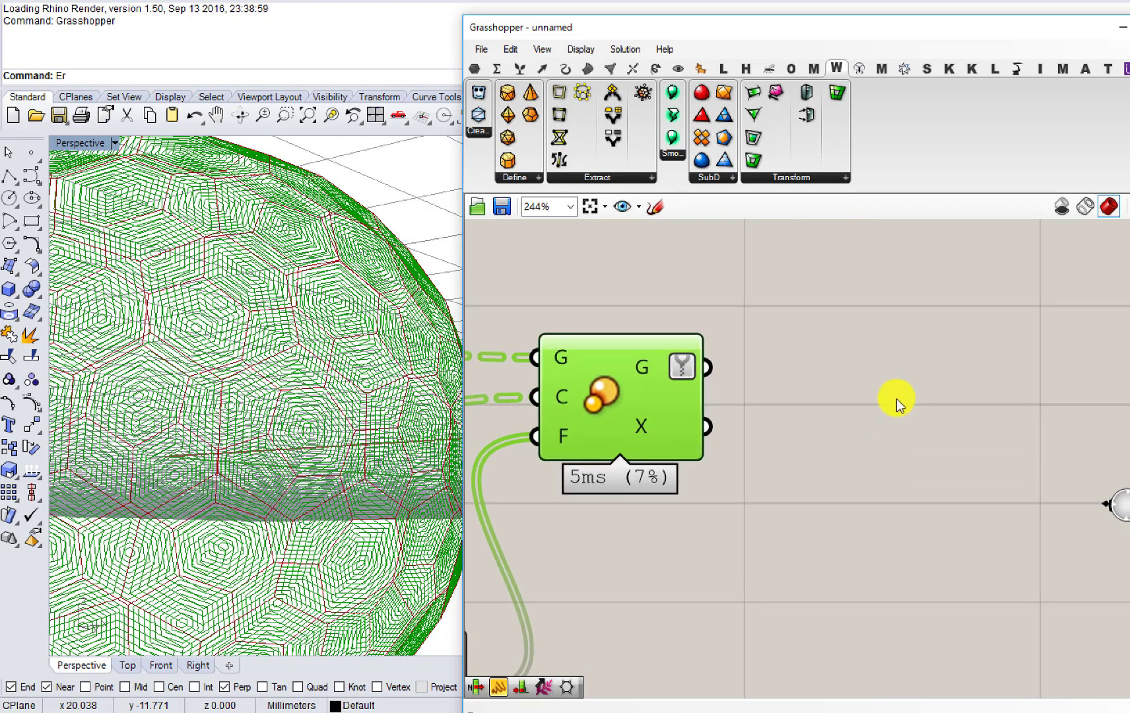
{"action": "double_click", "coordinate": [897, 400]}
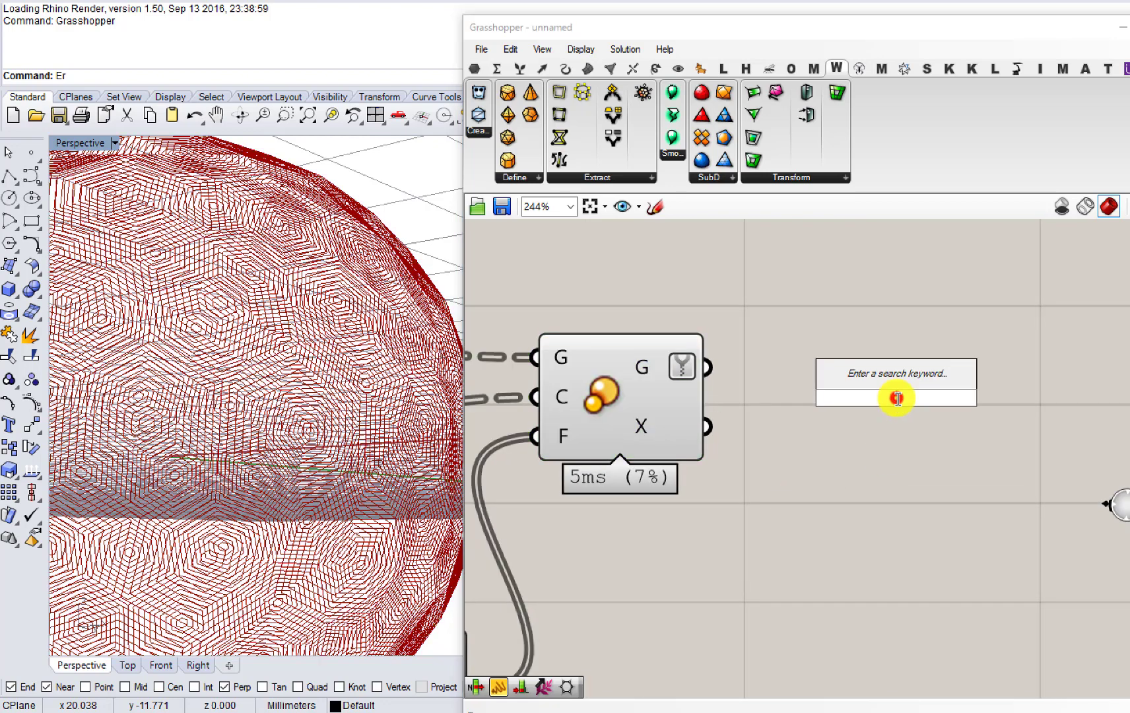
{"action": "double_click", "coordinate": [789, 418]}
{"action": "type", "text": "ex"}
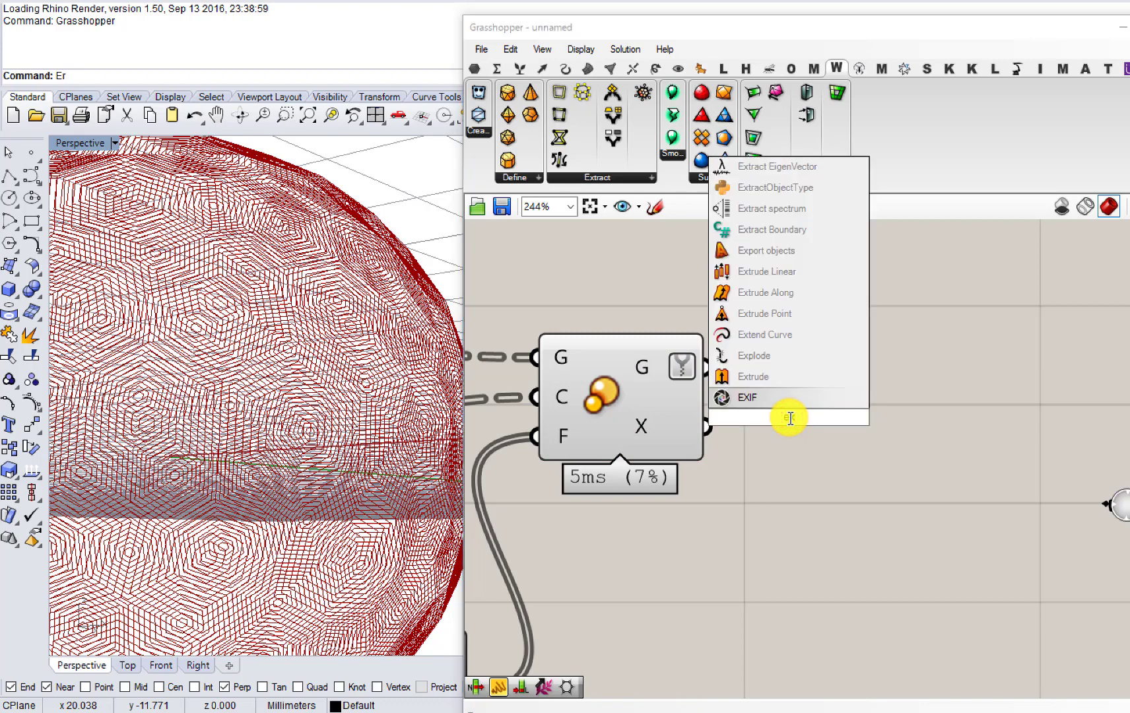
{"action": "type", "text": "plode"}
{"action": "left_click", "coordinate": [775, 403]}
{"action": "left_click_drag", "start_coordinate": [707, 368], "coordinate": [721, 396]}
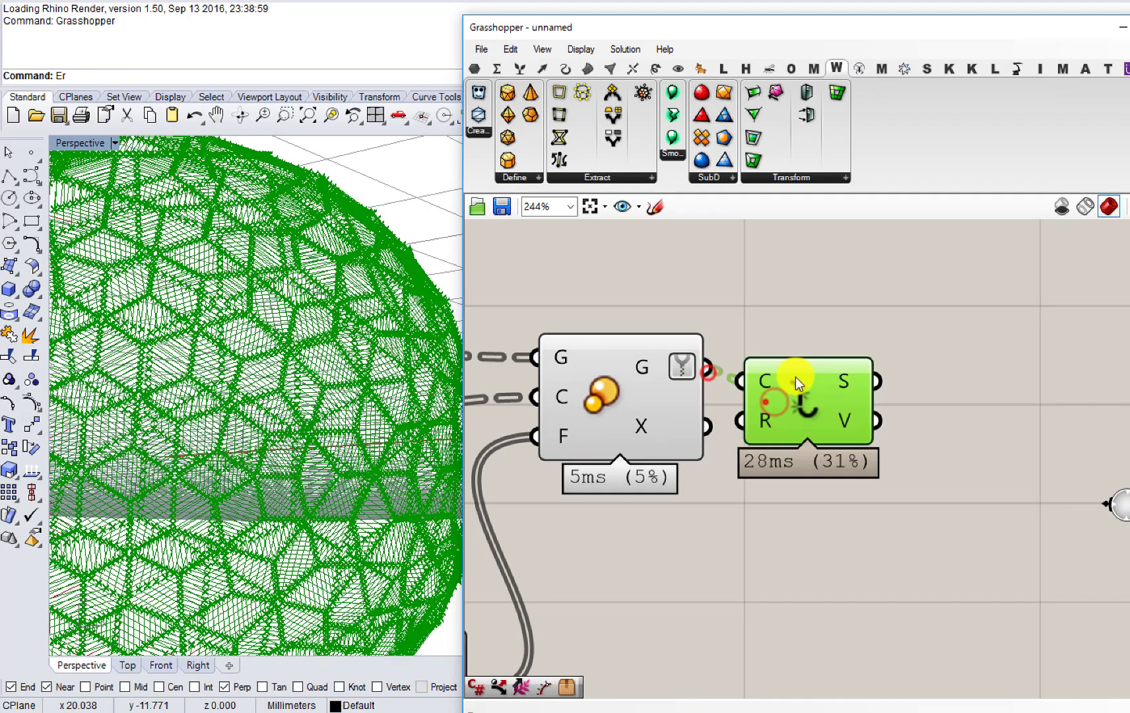
Step: Examine the data tree of the exploded segments and their pattern on the sphere in the Rhino viewport
{"action": "right_click_drag", "start_coordinate": [832, 367], "coordinate": [759, 385]}
{"action": "mouse_move", "coordinate": [802, 374]}
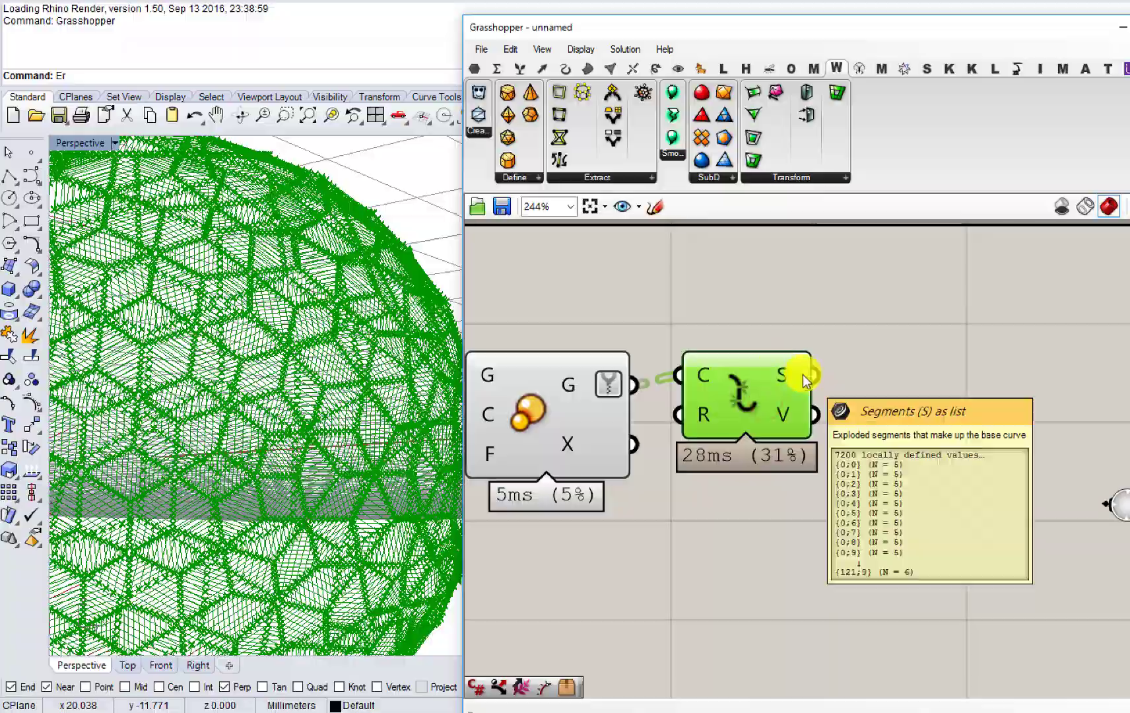
{"action": "left_click", "coordinate": [301, 403]}
{"action": "scroll", "coordinate": [297, 405], "scroll_direction": "up", "scroll_amount": 6}
{"action": "scroll", "coordinate": [264, 325], "scroll_direction": "up", "scroll_amount": 4}
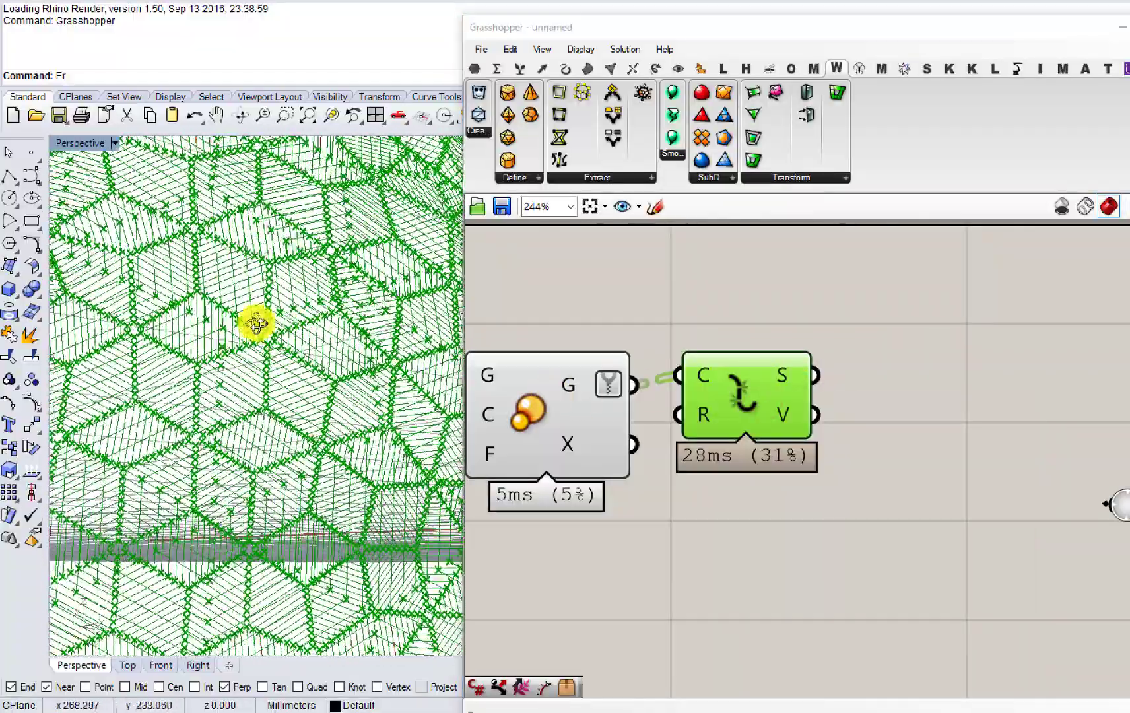
{"action": "mouse_move", "coordinate": [786, 376]}
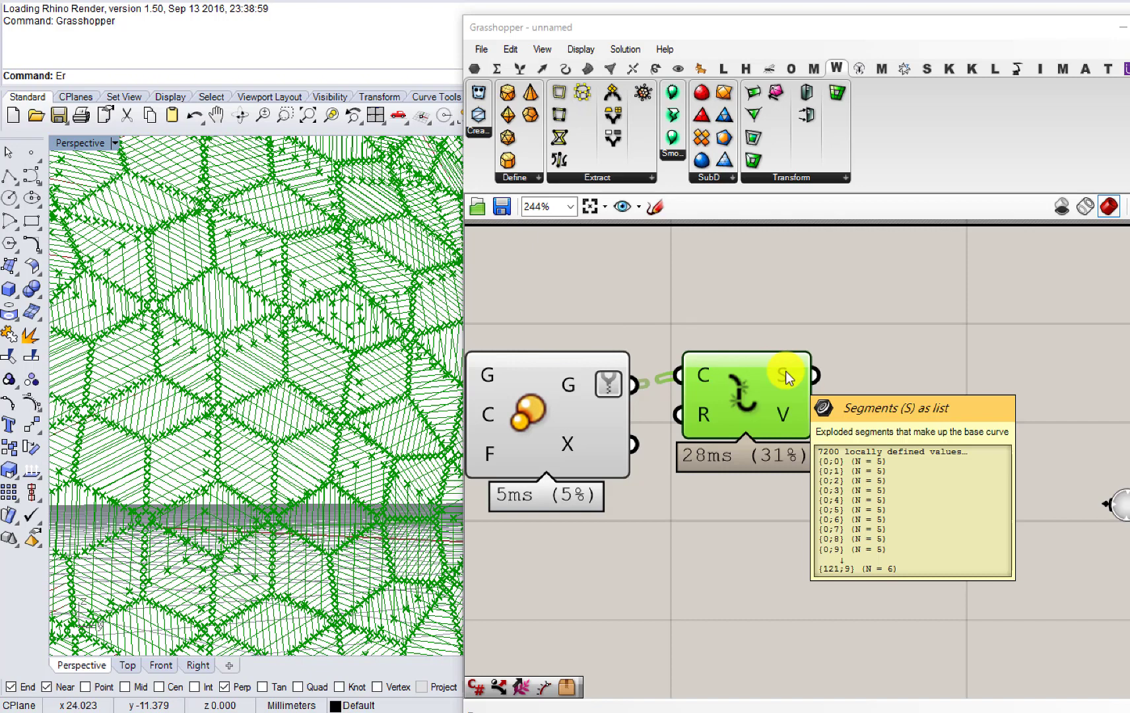
{"action": "double_click", "coordinate": [923, 386]}
{"action": "type", "text": "s"}
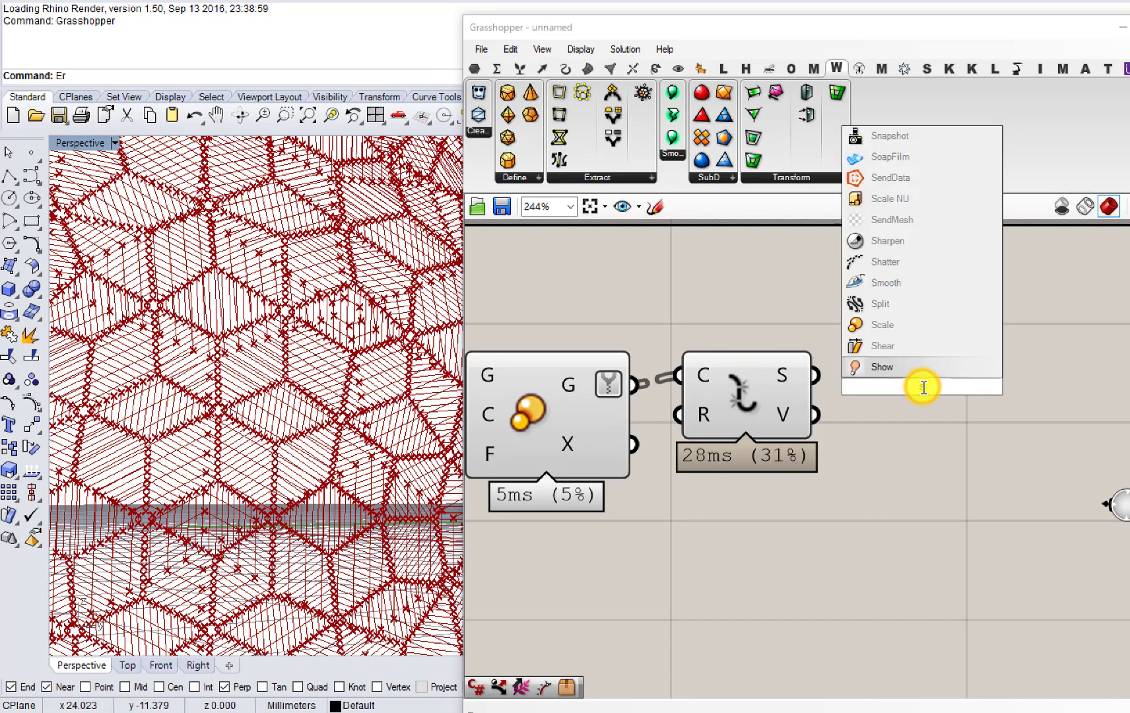
{"action": "type", "text": "hift"}
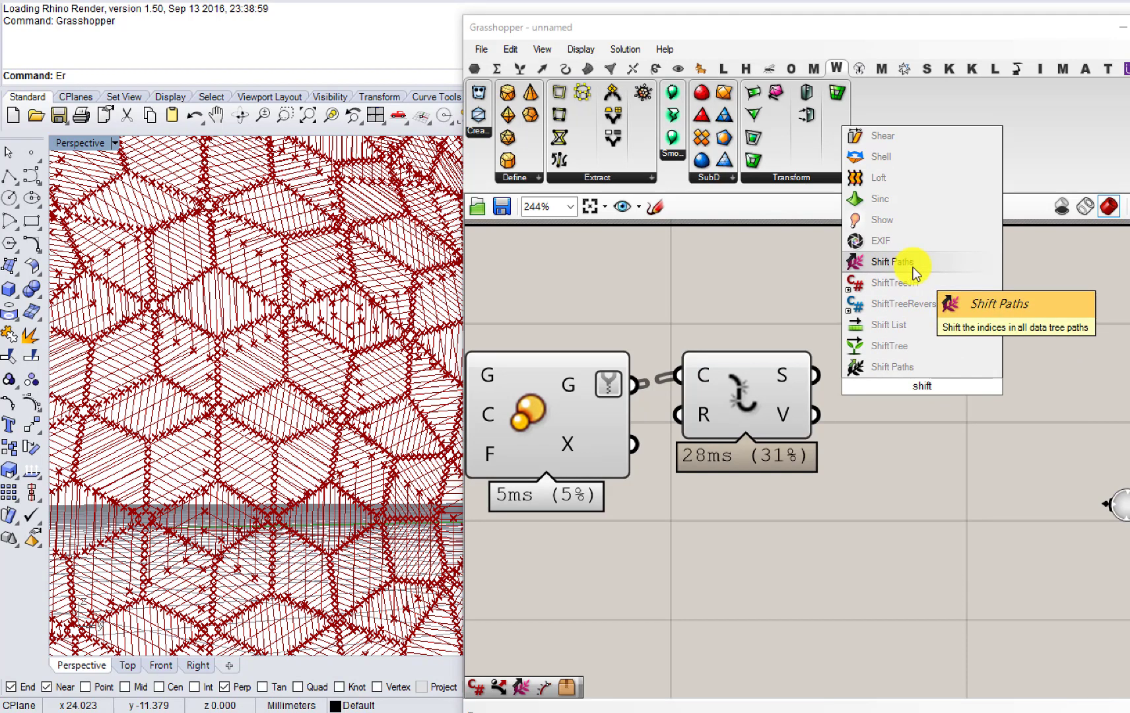
{"action": "left_click", "coordinate": [914, 271]}
{"action": "right_click_drag", "start_coordinate": [914, 395], "coordinate": [792, 450]}
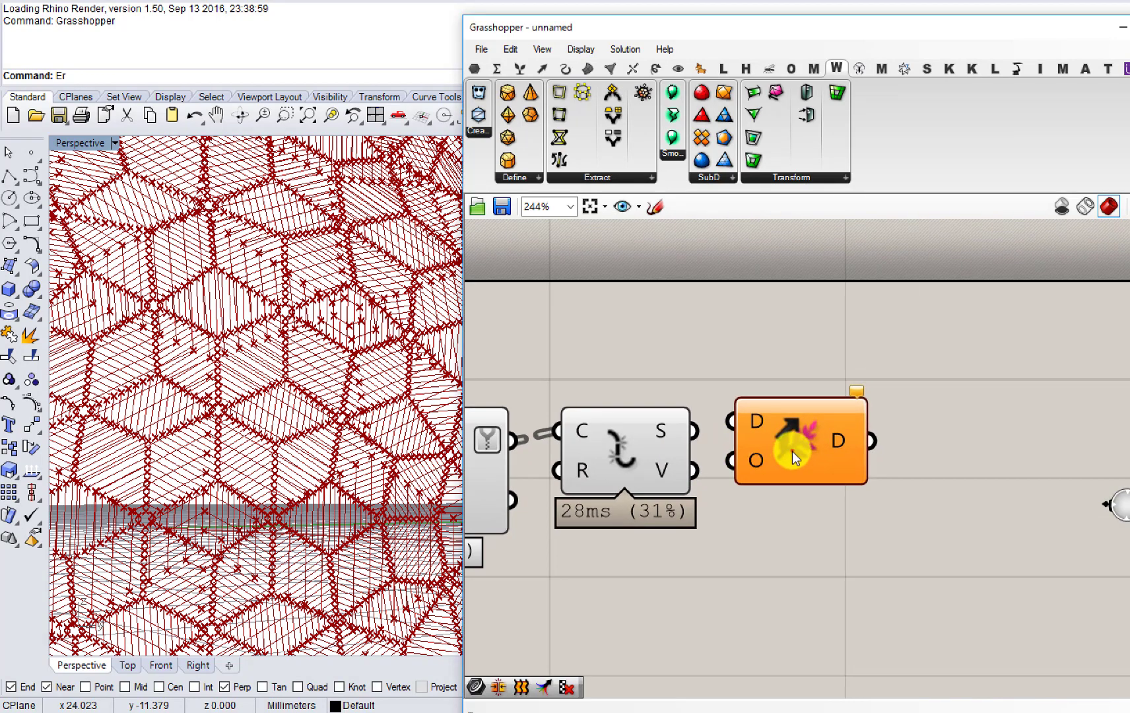
{"action": "left_click", "coordinate": [792, 450]}
{"action": "key", "text": "Delete"}
Step: Add a MakePair component and connect the exploded segments to its x input
{"action": "double_click", "coordinate": [846, 405]}
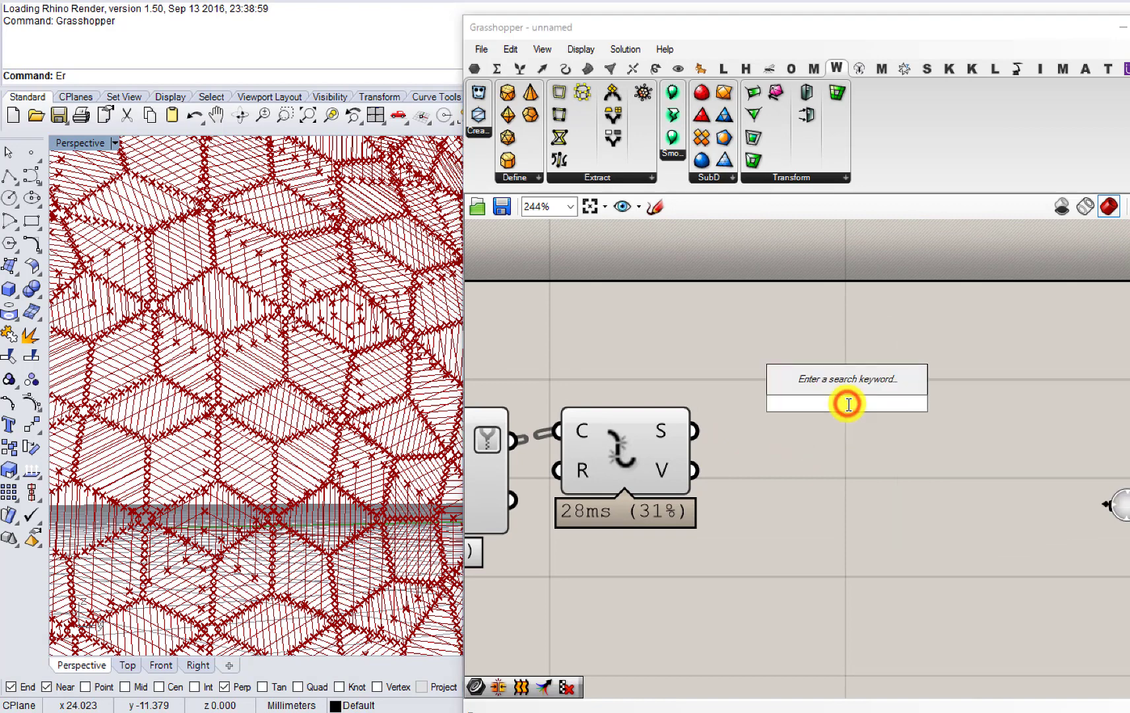
{"action": "type", "text": "pair"}
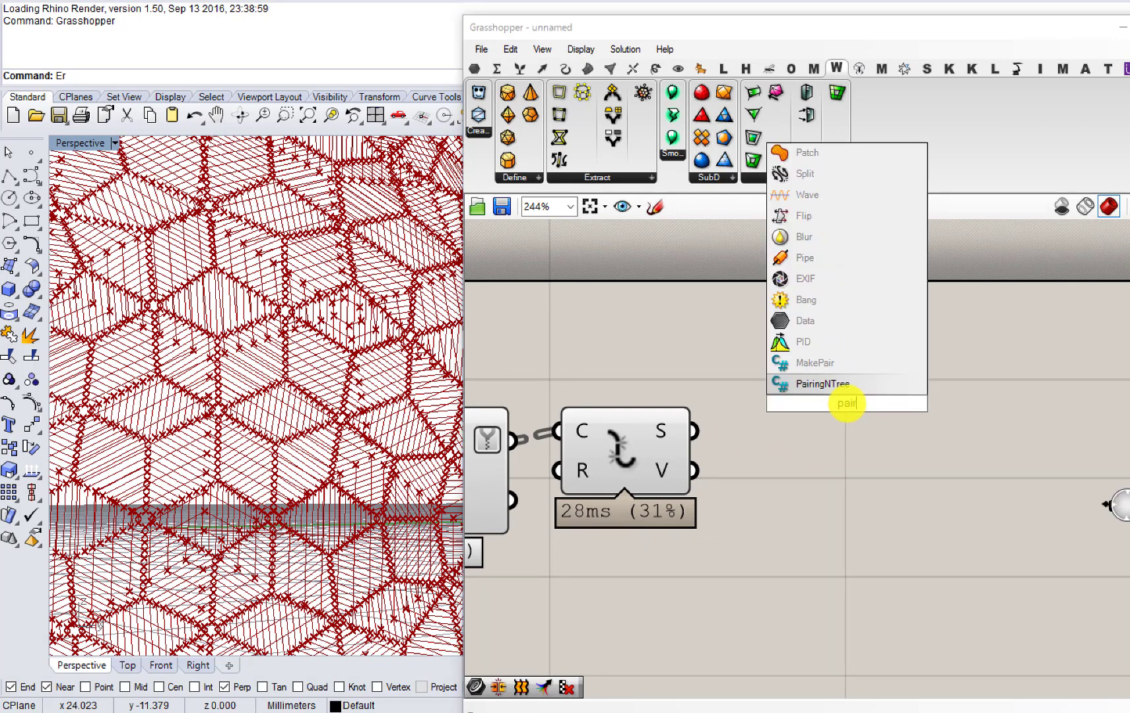
{"action": "left_click", "coordinate": [814, 362]}
{"action": "left_click_drag", "start_coordinate": [691, 430], "coordinate": [753, 386]}
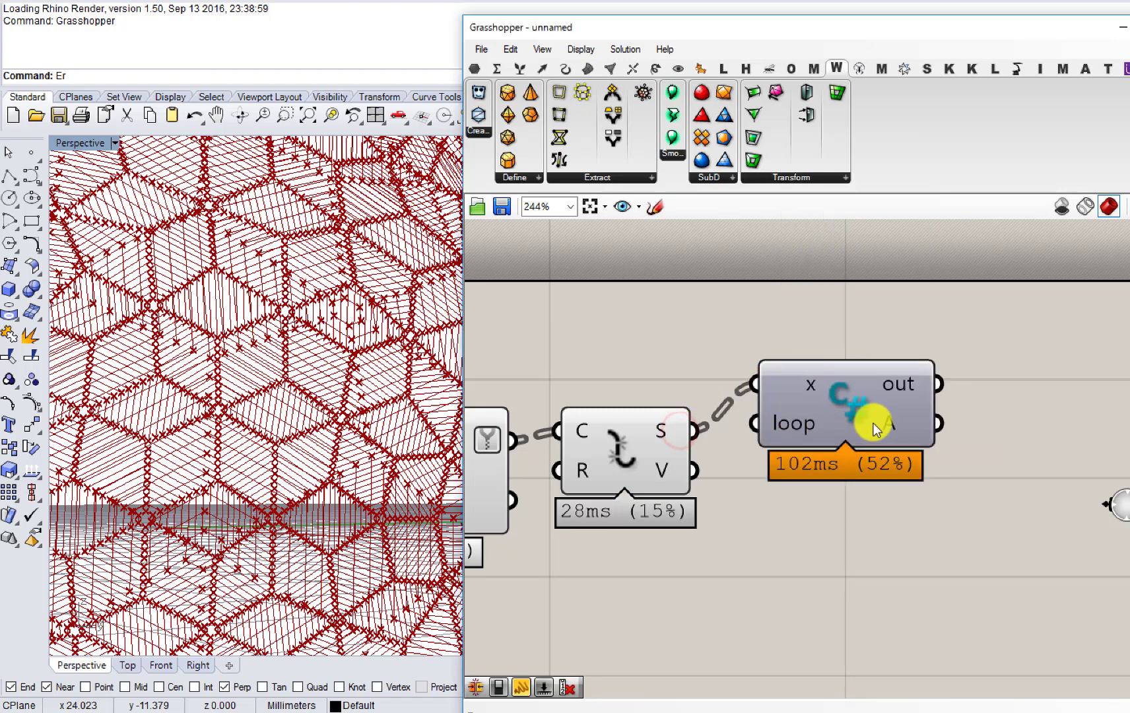
{"action": "mouse_move", "coordinate": [896, 422]}
{"action": "right_click_drag", "start_coordinate": [897, 422], "coordinate": [778, 412]}
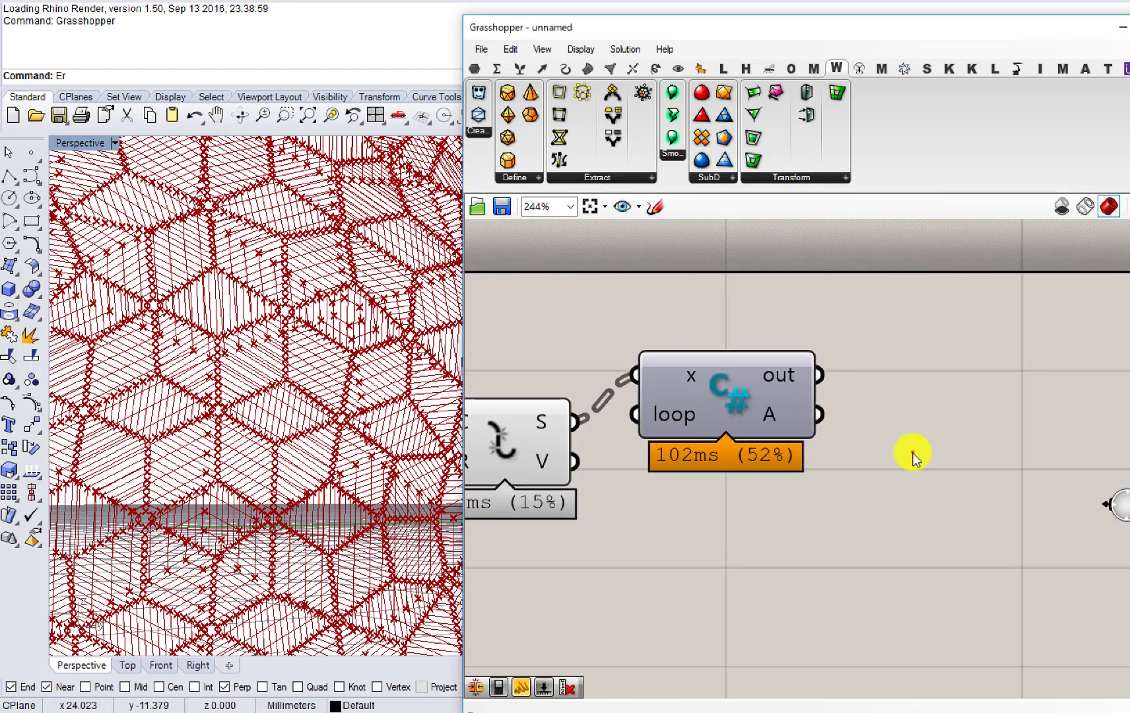
Step: Add a Loft component and feed its curves input from MakePair's A output
{"action": "double_click", "coordinate": [913, 453]}
{"action": "type", "text": "loft"}
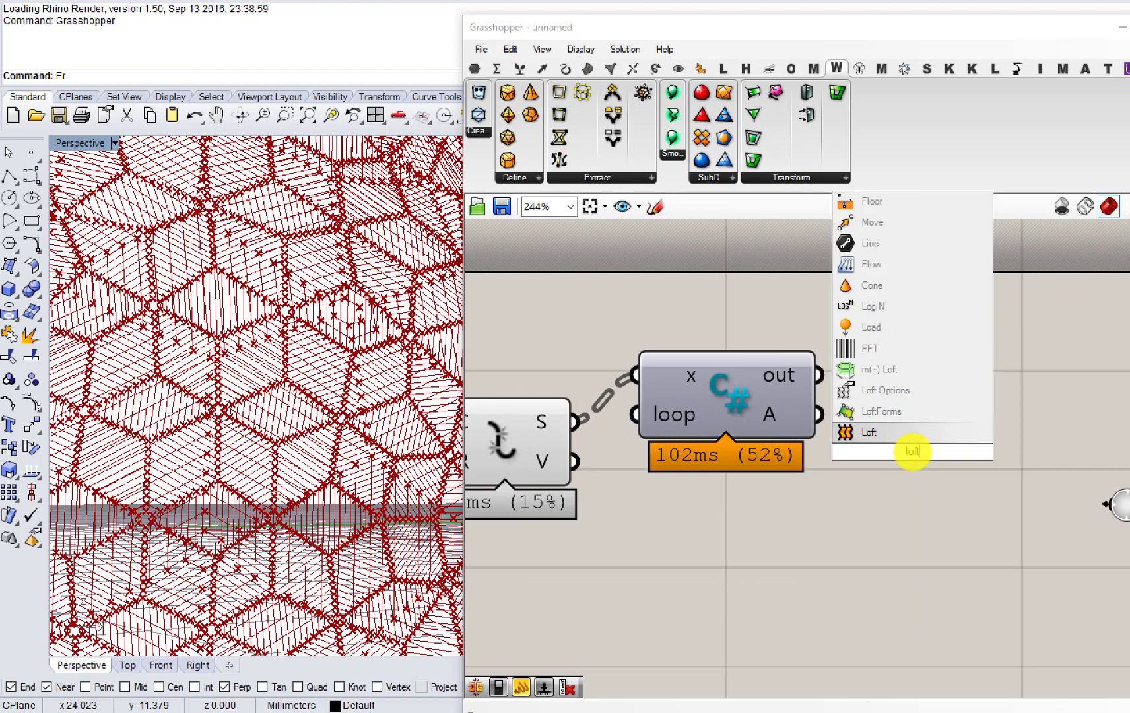
{"action": "key", "text": "Return"}
{"action": "left_click_drag", "start_coordinate": [821, 416], "coordinate": [885, 442]}
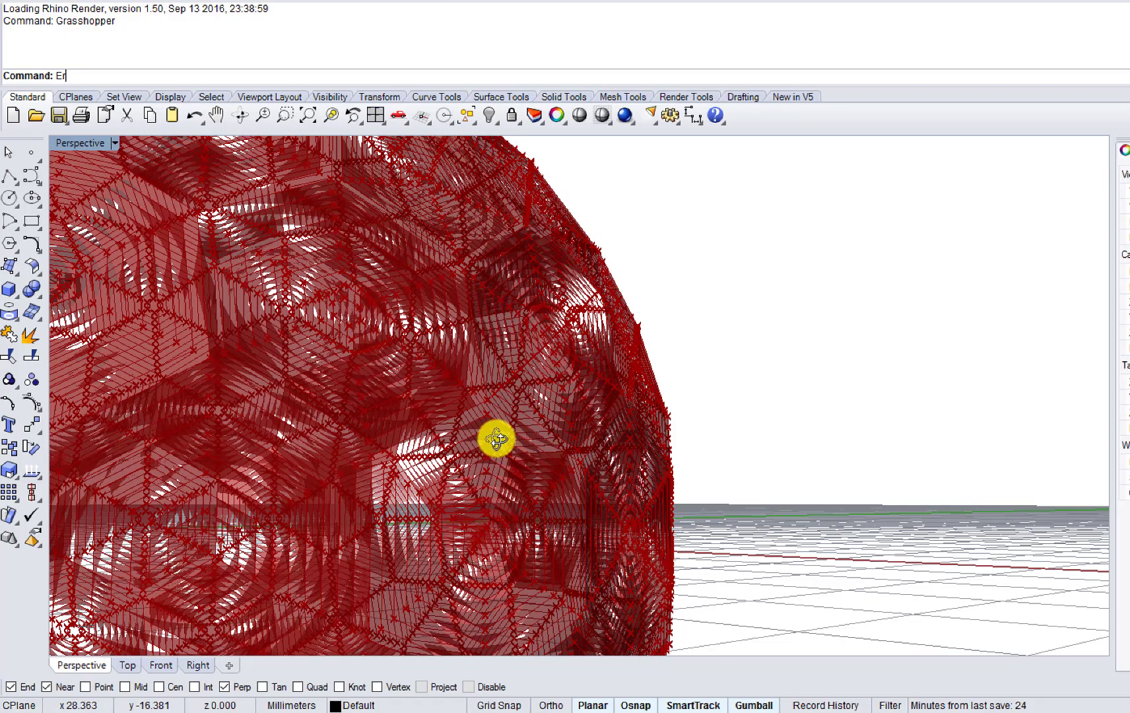
Step: Inspect the lofted surfaces on the sphere in the Rhino viewport, and return to the Grasshopper canvas
{"action": "right_click_drag", "start_coordinate": [496, 439], "coordinate": [496, 438]}
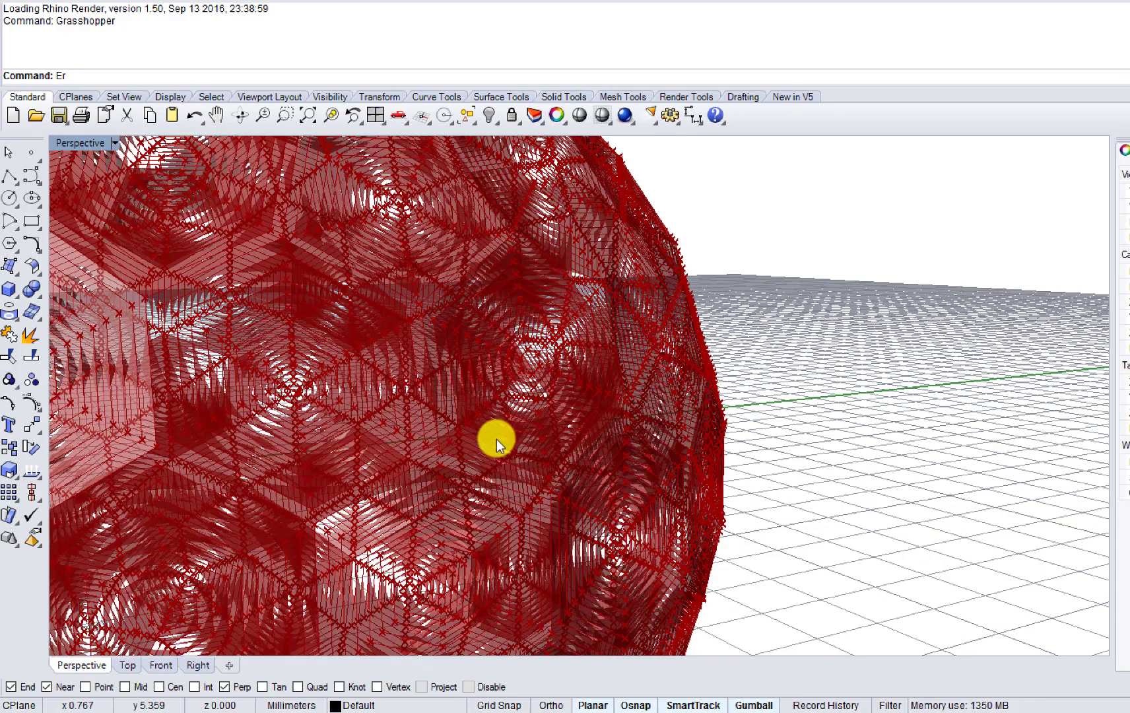
{"action": "key", "text": "Escape"}
{"action": "right_click_drag", "start_coordinate": [521, 279], "coordinate": [470, 80]}
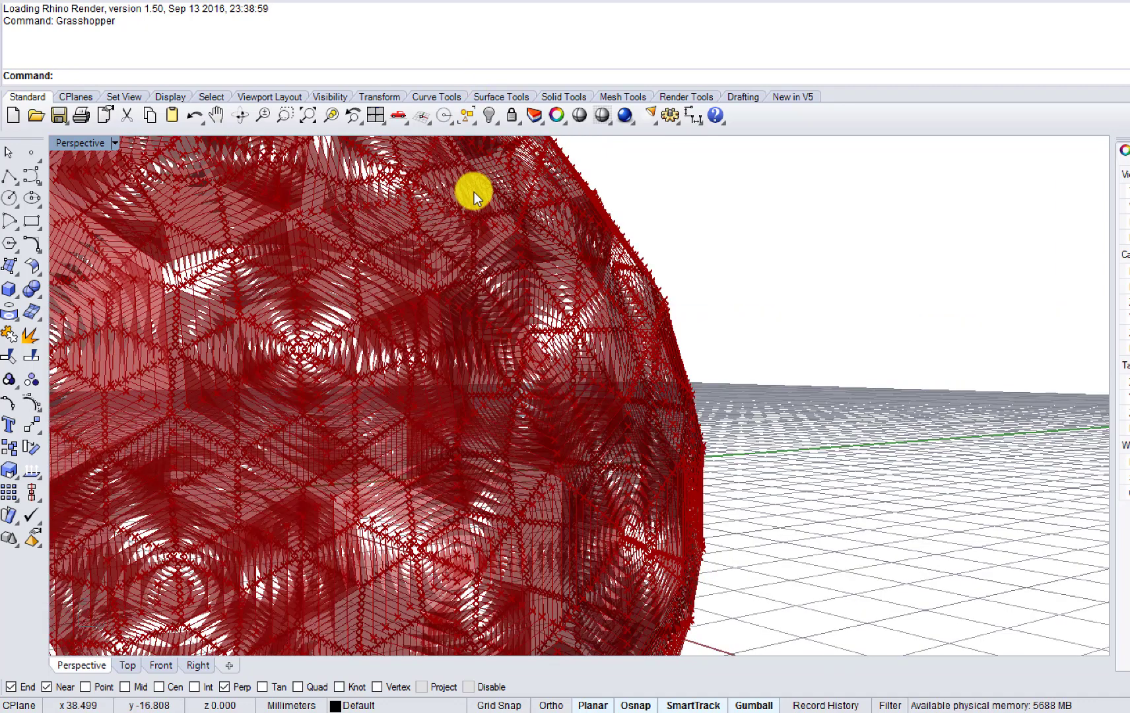
{"action": "type", "text": "Grasshopper"}
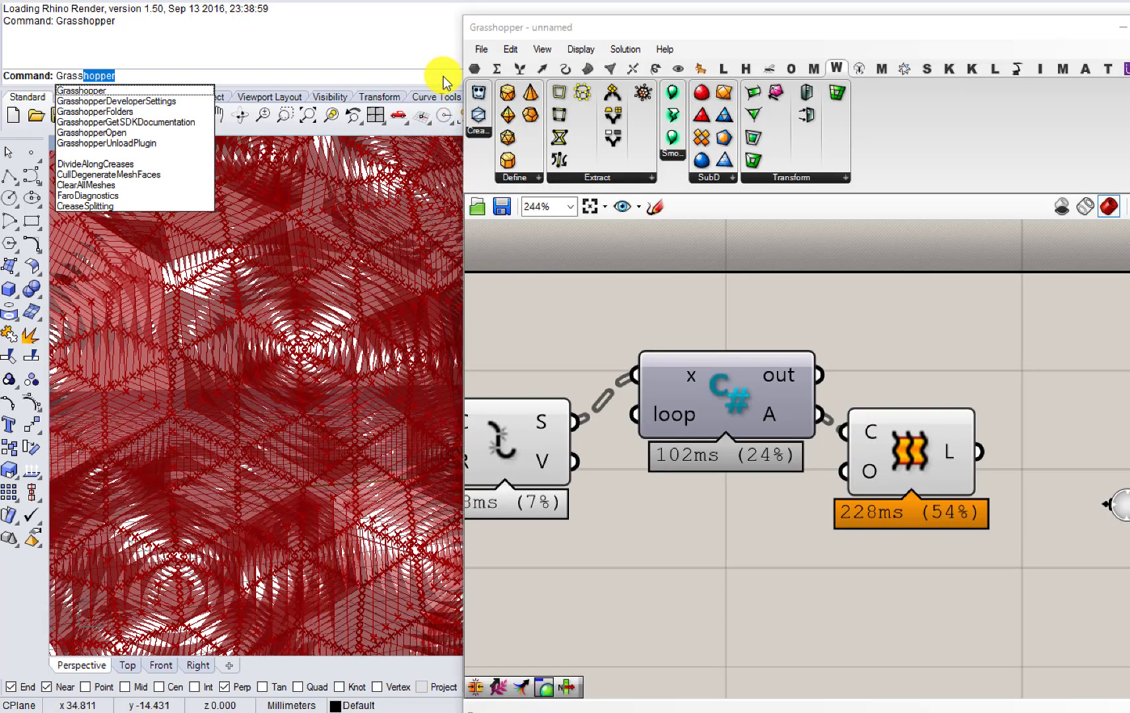
{"action": "left_click", "coordinate": [535, 282]}
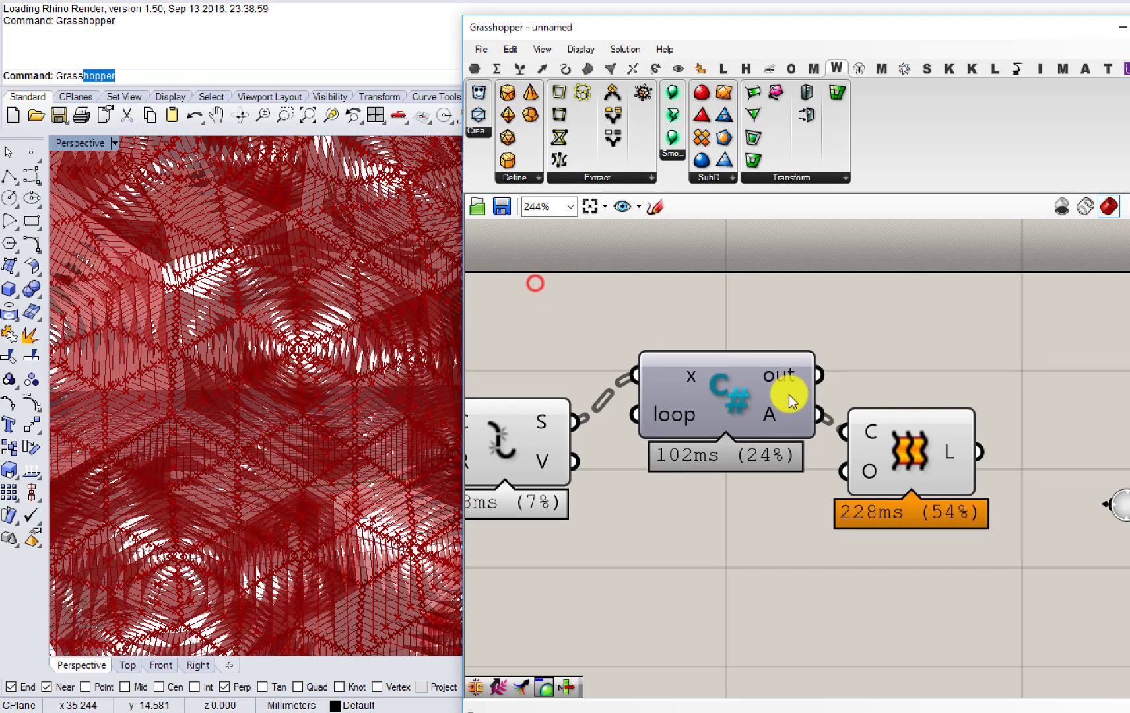
Step: Delete the Loft and MakePair components
{"action": "left_click", "coordinate": [916, 445]}
{"action": "key", "text": "Delete"}
{"action": "left_click", "coordinate": [763, 399]}
{"action": "key", "text": "Delete"}
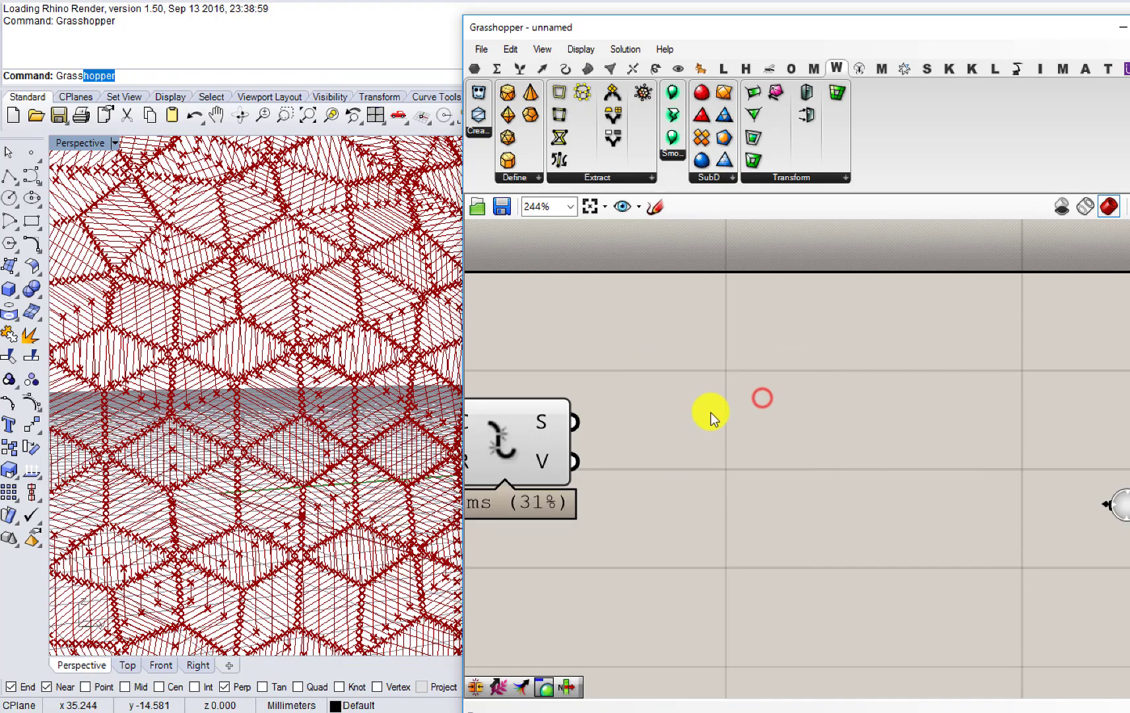
Step: Move the Graft Tree component and the point component it feeds aside to free canvas space near the Scale component
{"action": "right_click_drag", "start_coordinate": [650, 425], "coordinate": [905, 404]}
{"action": "scroll", "coordinate": [903, 405], "scroll_direction": "down", "scroll_amount": 1}
{"action": "right_click_drag", "start_coordinate": [803, 404], "coordinate": [968, 395]}
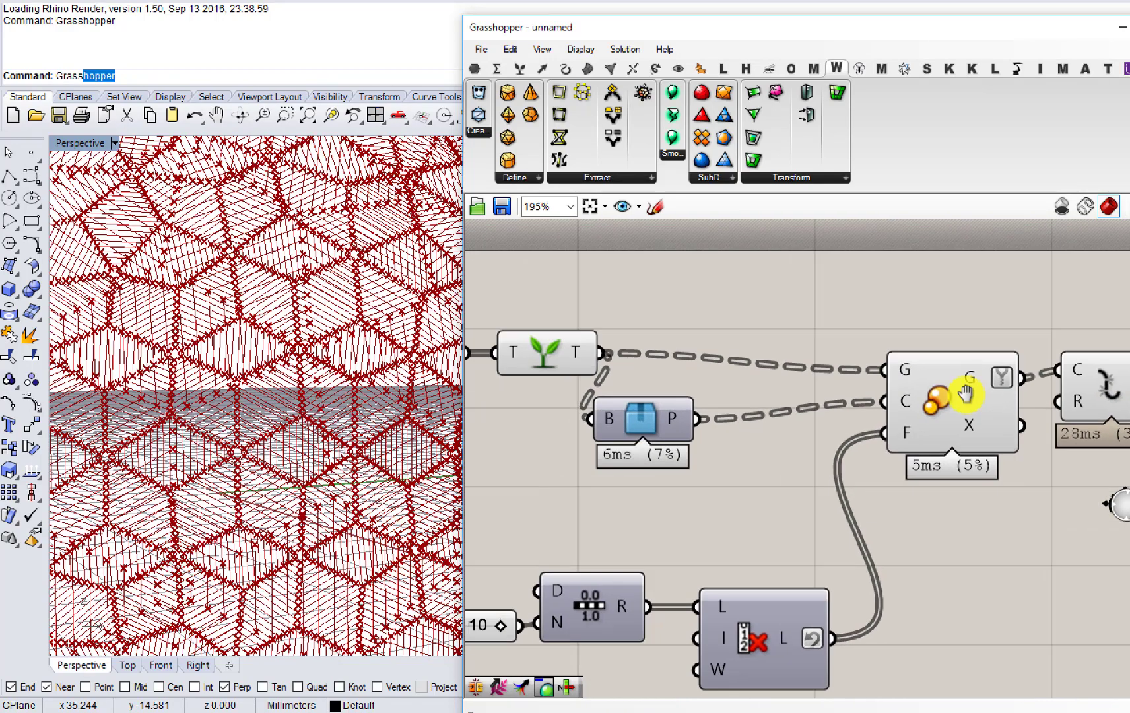
{"action": "scroll", "coordinate": [939, 400], "scroll_direction": "down", "scroll_amount": 2}
{"action": "scroll", "coordinate": [798, 392], "scroll_direction": "up", "scroll_amount": 1}
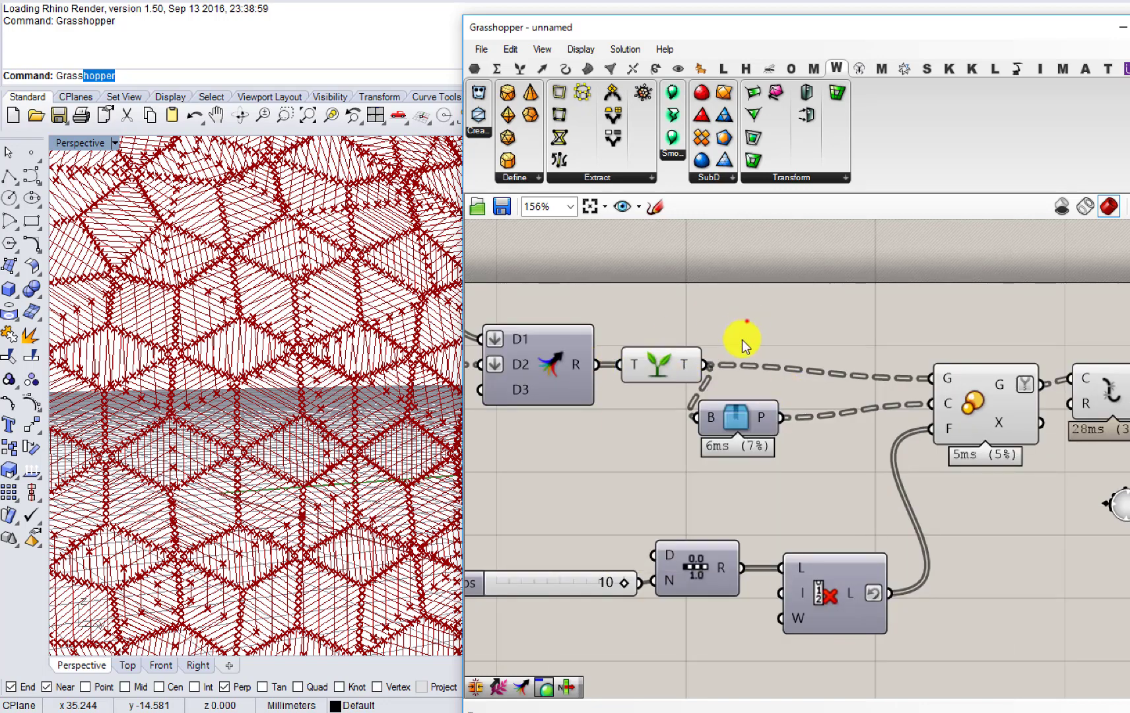
{"action": "left_click_drag", "start_coordinate": [747, 322], "coordinate": [808, 469]}
{"action": "left_click", "coordinate": [719, 342]}
Step: Add a second Explode component above the Graft Tree wires and connect the grafted tree output to its curve input
{"action": "double_click", "coordinate": [719, 344]}
{"action": "type", "text": "explode"}
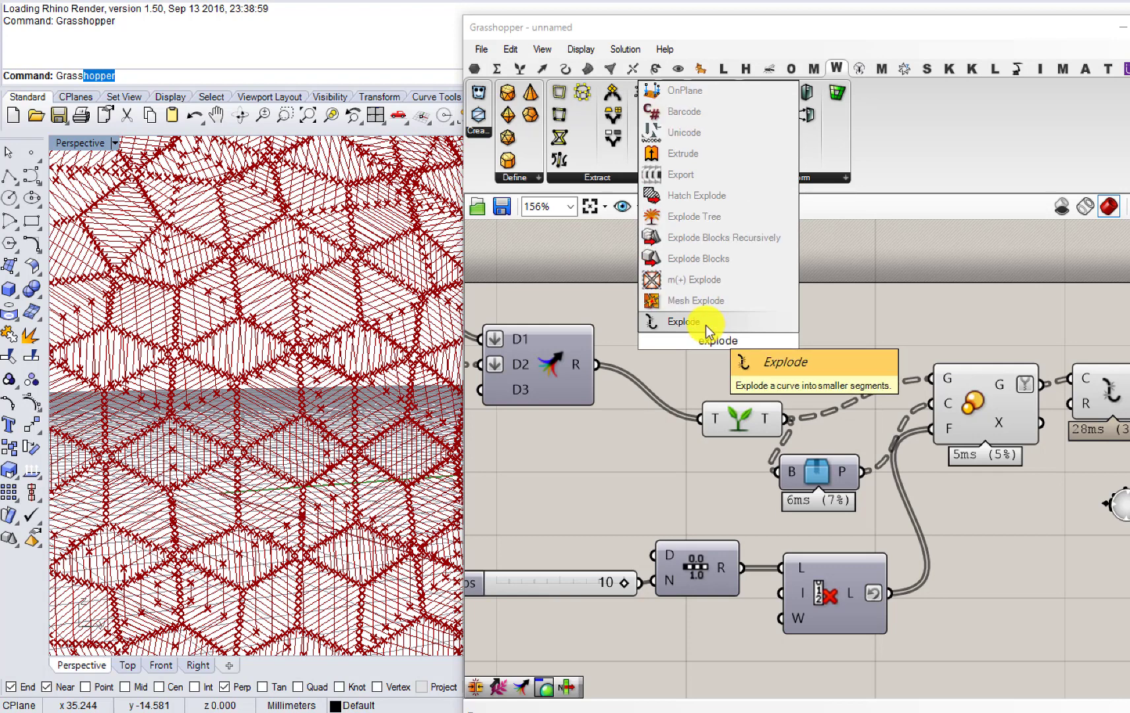
{"action": "left_click", "coordinate": [673, 322]}
{"action": "left_click_drag", "start_coordinate": [744, 426], "coordinate": [662, 387]}
{"action": "left_click_drag", "start_coordinate": [713, 339], "coordinate": [777, 339]}
{"action": "left_click_drag", "start_coordinate": [699, 372], "coordinate": [738, 330]}
{"action": "left_click_drag", "start_coordinate": [778, 334], "coordinate": [776, 315]}
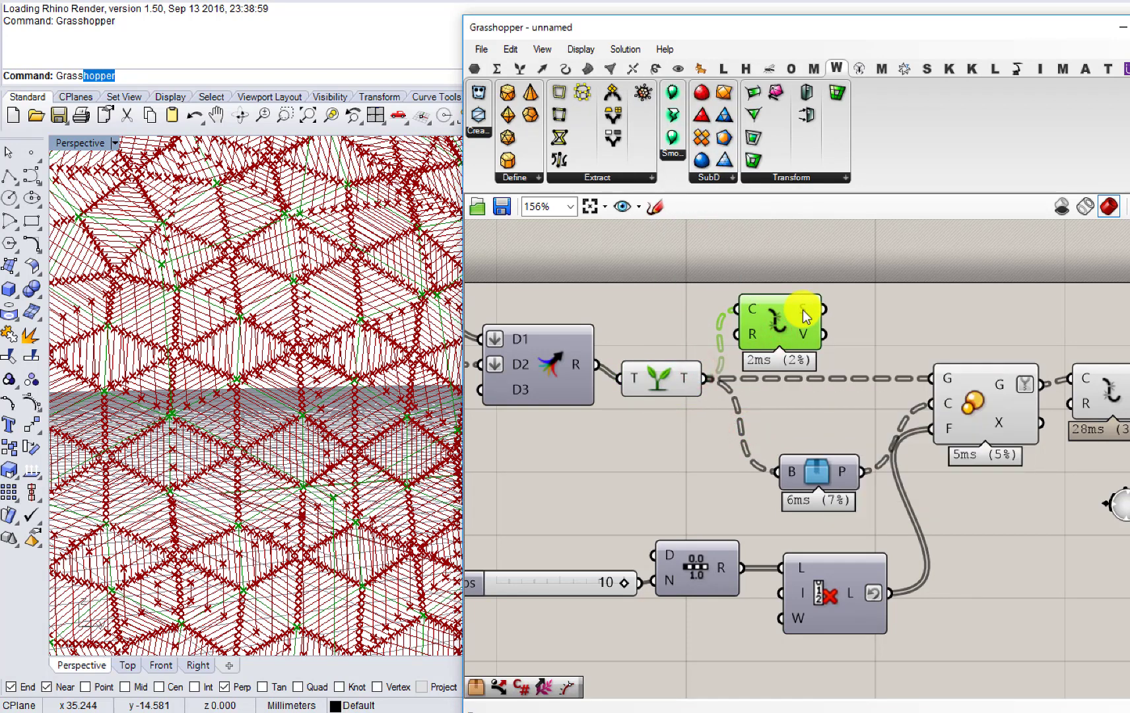
Step: Simplify the second Explode's segments output and the P output of the point component that feeds Scale's center
{"action": "right_click", "coordinate": [803, 310]}
{"action": "left_click", "coordinate": [843, 423]}
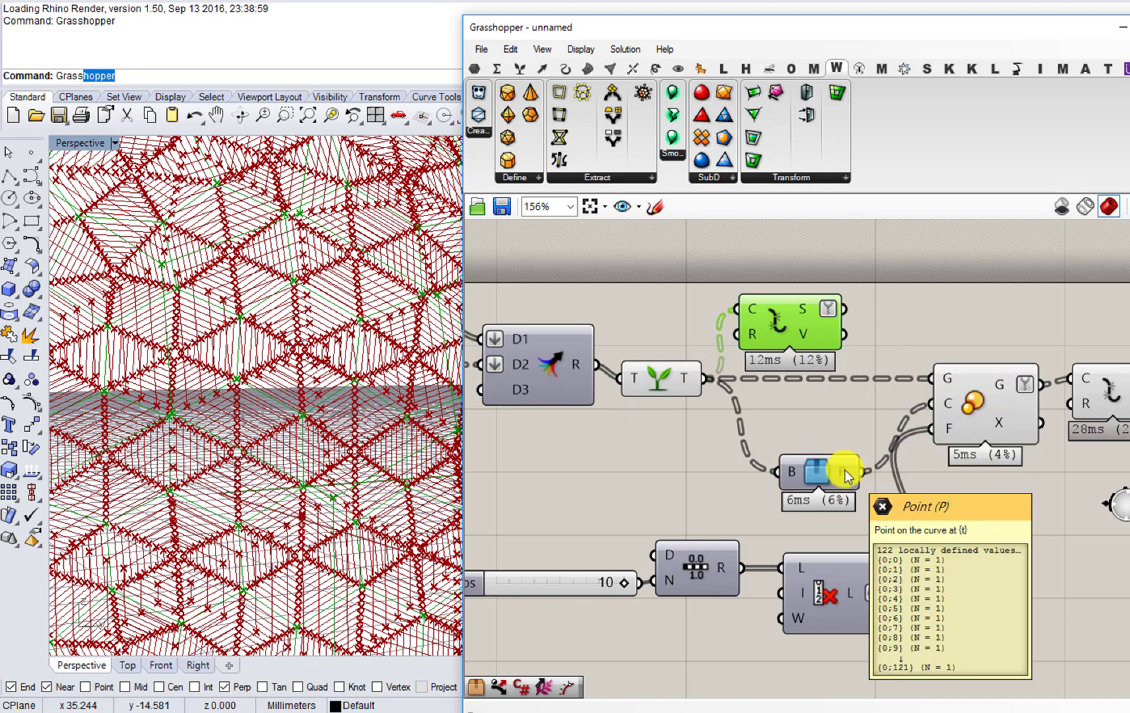
{"action": "right_click", "coordinate": [844, 470]}
{"action": "left_click", "coordinate": [884, 608]}
{"action": "left_click_drag", "start_coordinate": [831, 476], "coordinate": [784, 471]}
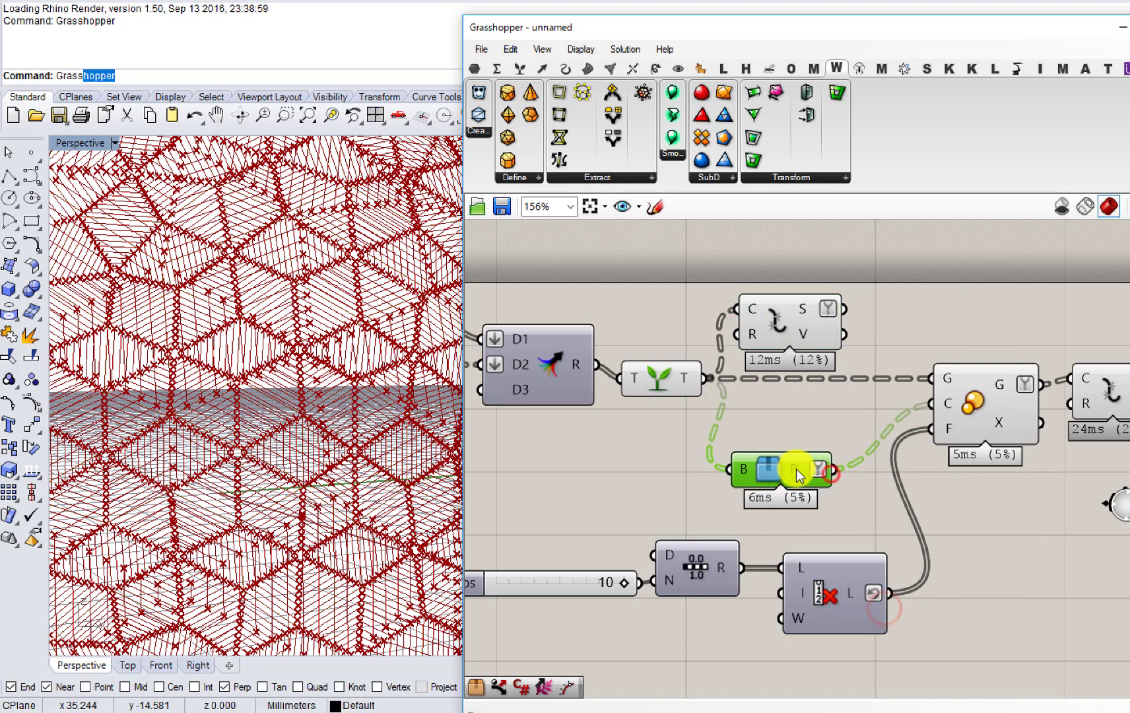
Step: Try to delete the Explode after Scale and feed the upper Explode's segments into Scale's geometry input
{"action": "right_click_drag", "start_coordinate": [1093, 410], "coordinate": [867, 408]}
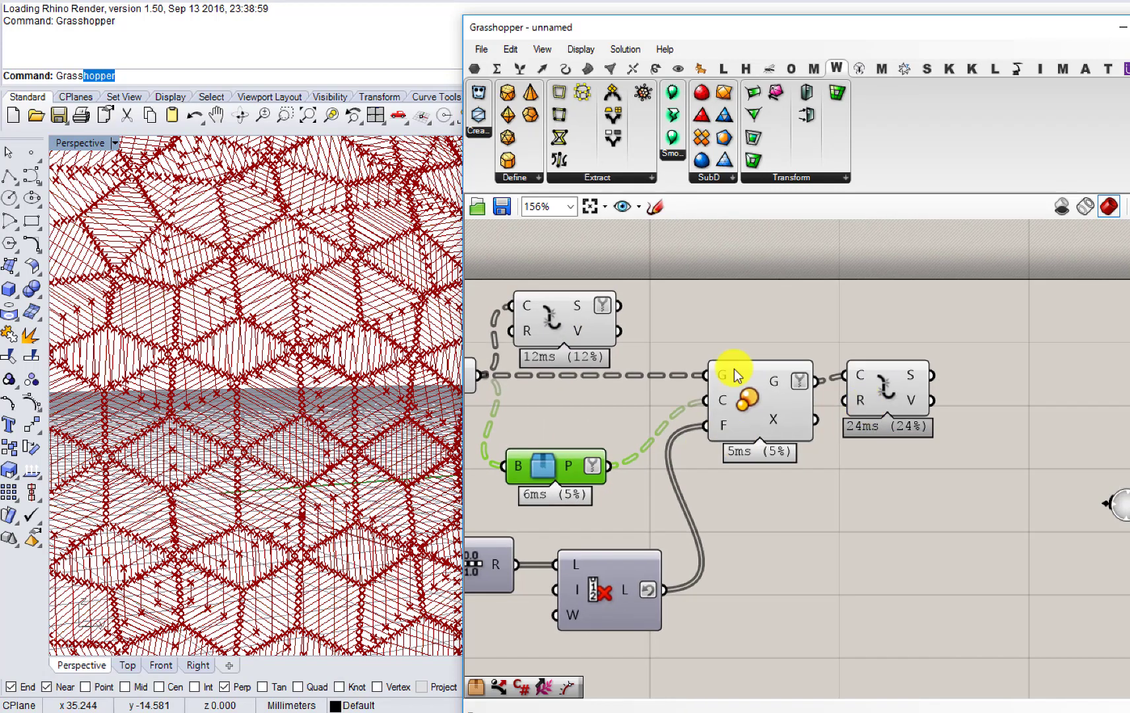
{"action": "left_click", "coordinate": [878, 390]}
{"action": "key", "text": "Delete"}
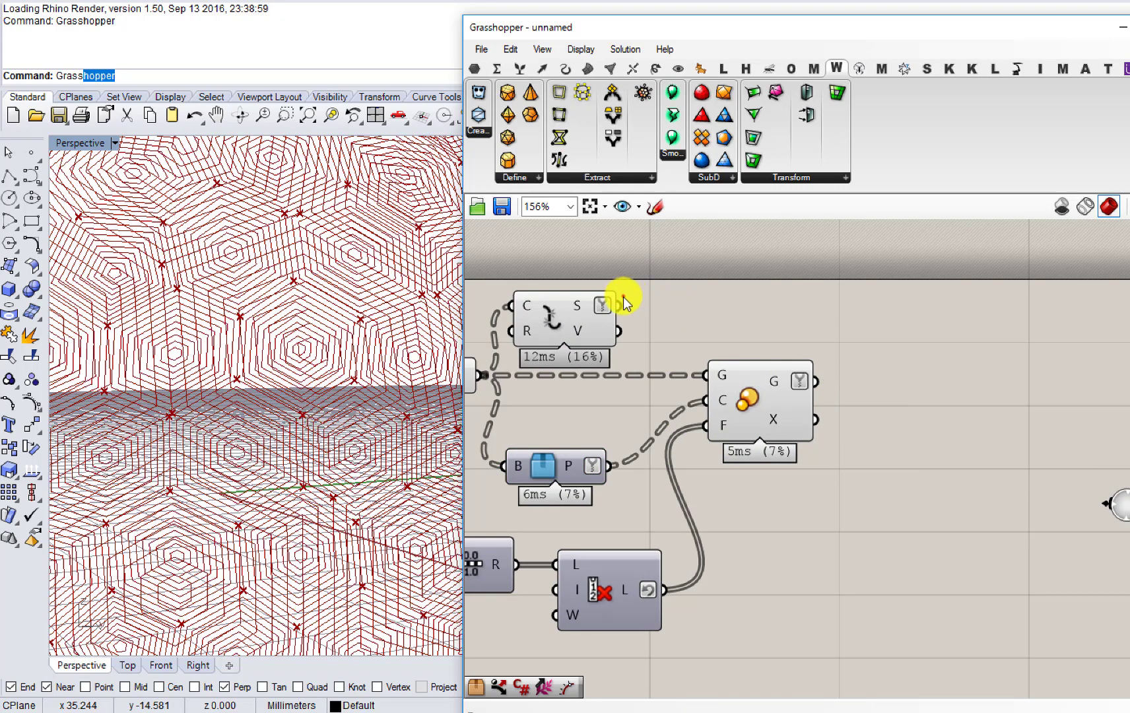
{"action": "left_click_drag", "start_coordinate": [619, 305], "coordinate": [707, 375]}
{"action": "right_click_drag", "start_coordinate": [746, 394], "coordinate": [843, 395]}
{"action": "left_click_drag", "start_coordinate": [701, 303], "coordinate": [693, 326]}
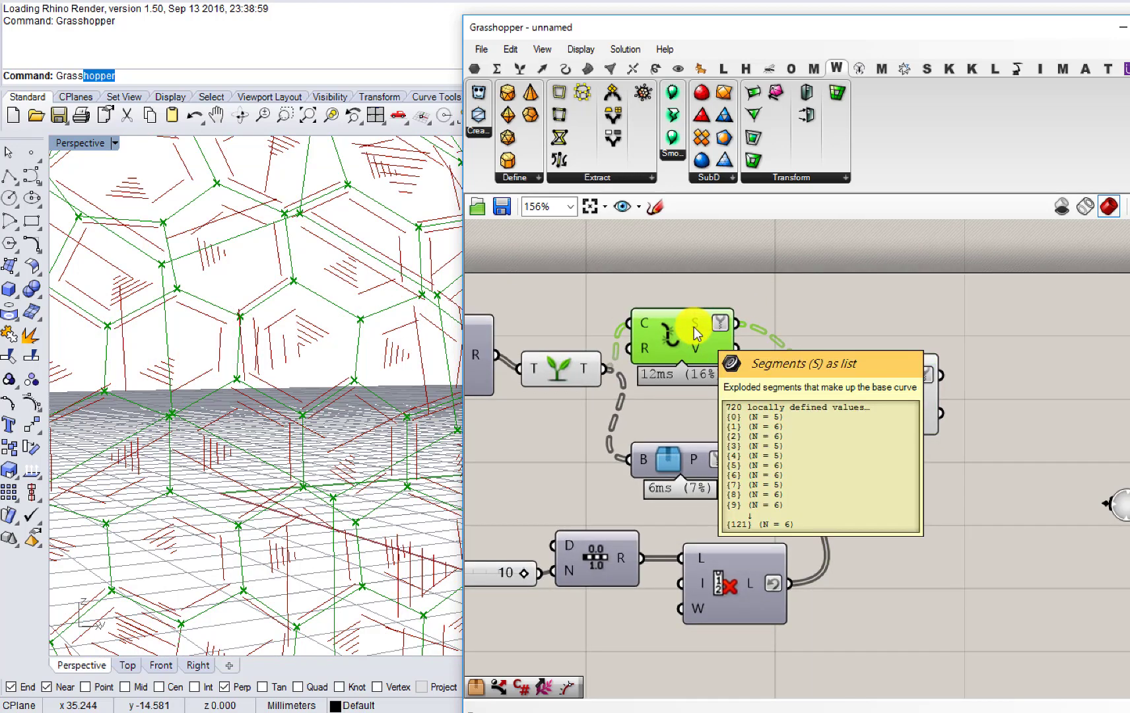
{"action": "mouse_move", "coordinate": [697, 456]}
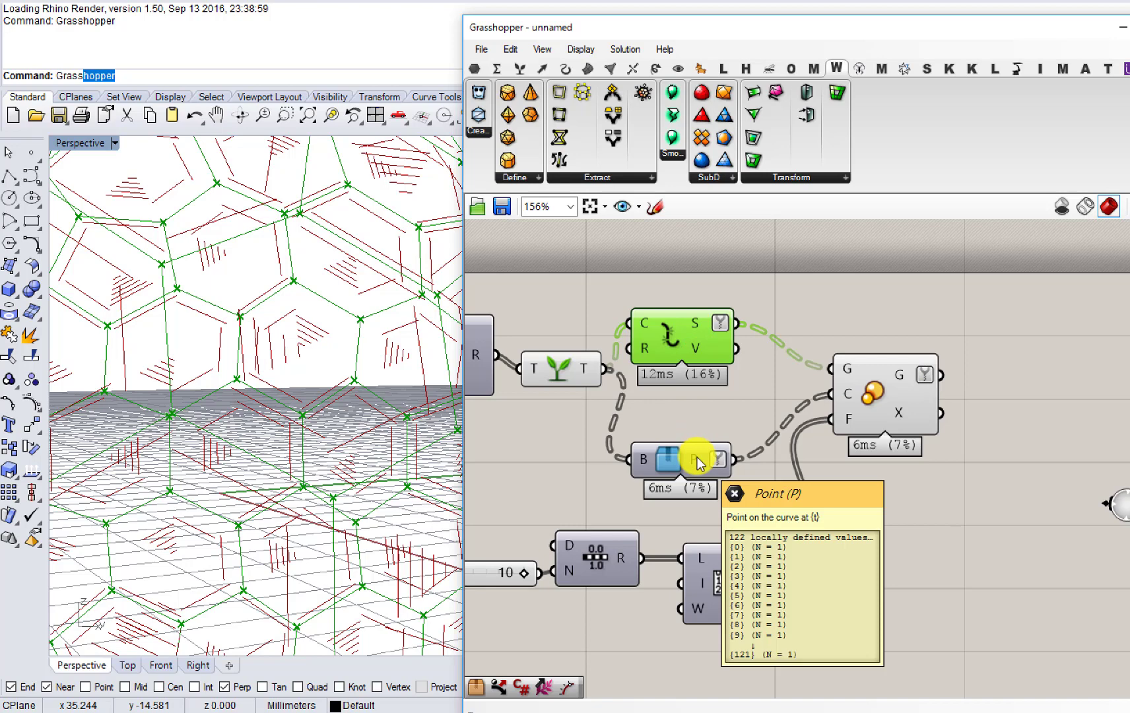
{"action": "mouse_move", "coordinate": [701, 317]}
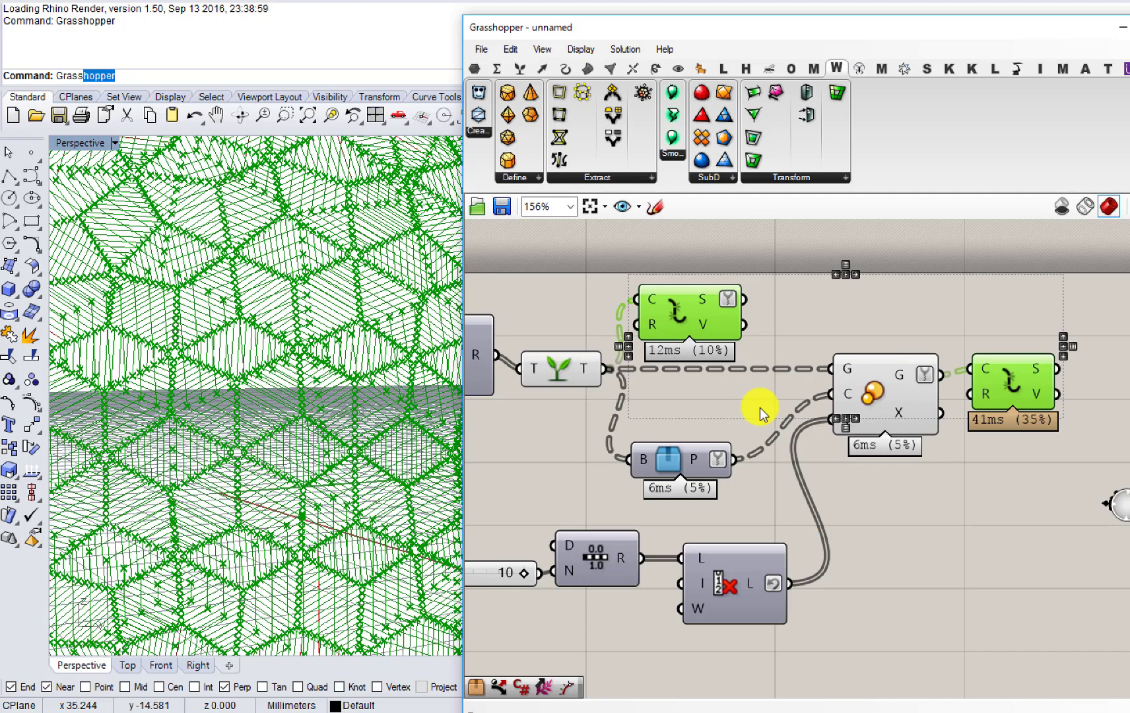
Step: Delete the second Explode component above the Graft Tree wires
{"action": "left_click", "coordinate": [797, 367]}
{"action": "left_click", "coordinate": [699, 315]}
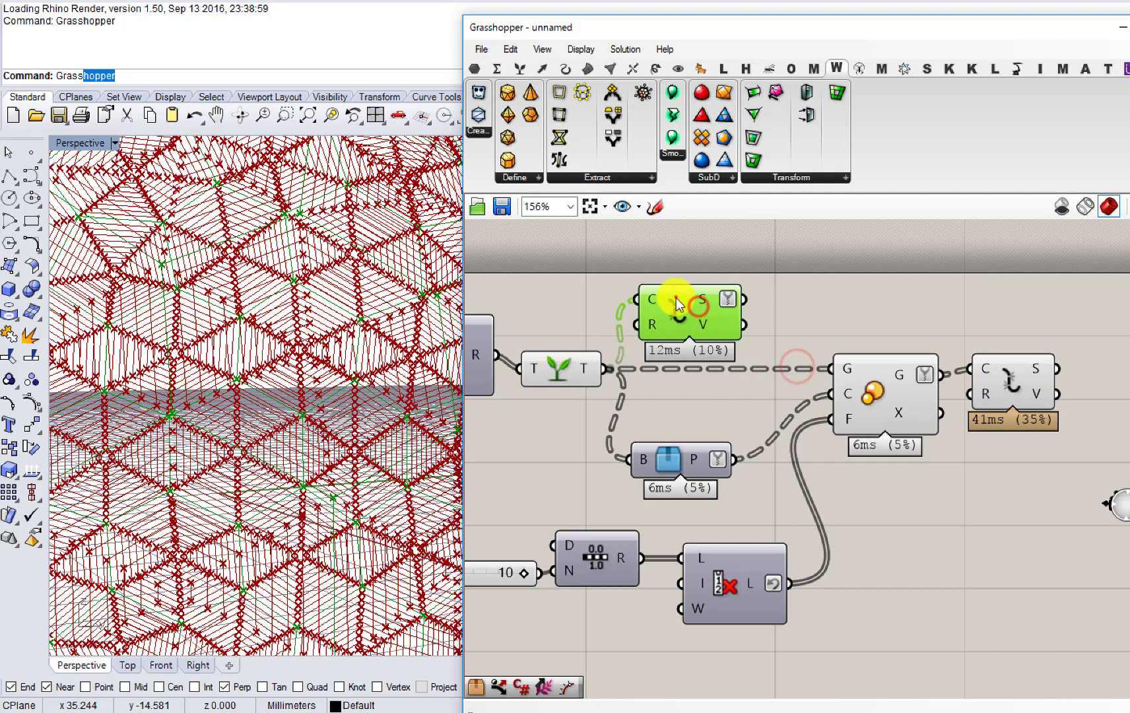
{"action": "key", "text": "Delete"}
Step: Turn off the preview of the Graft Tree and Scale components and inspect the data structure of the remaining Explode's segments output
{"action": "left_click", "coordinate": [559, 352]}
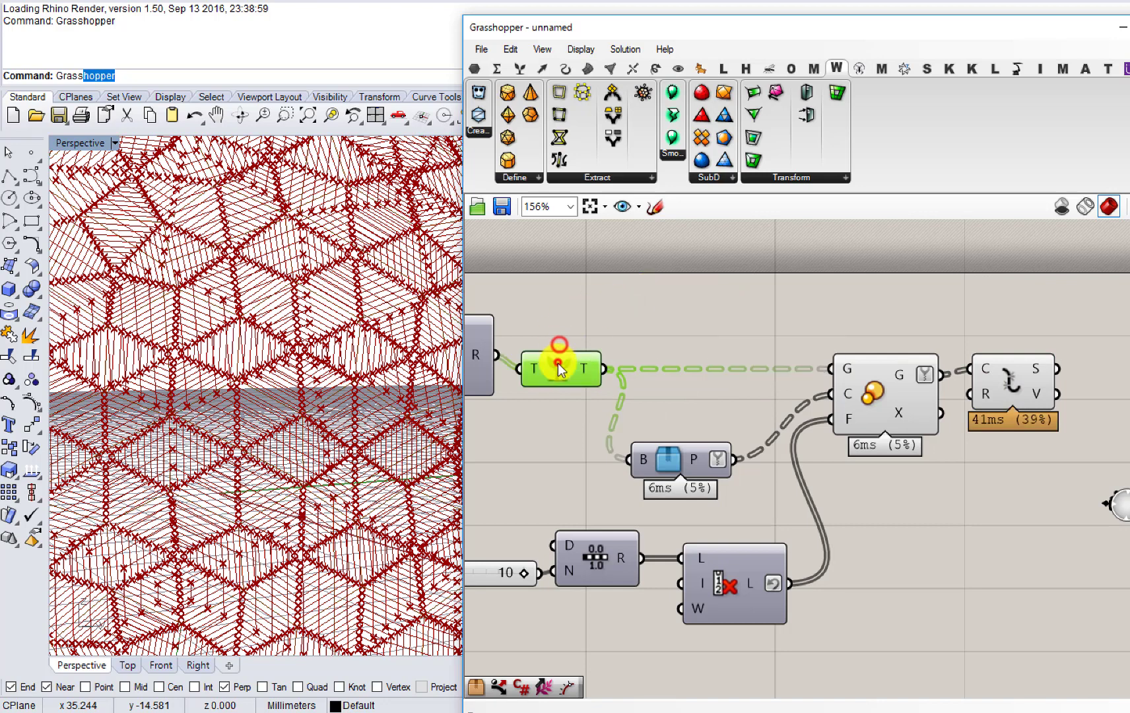
{"action": "middle_click", "coordinate": [560, 352]}
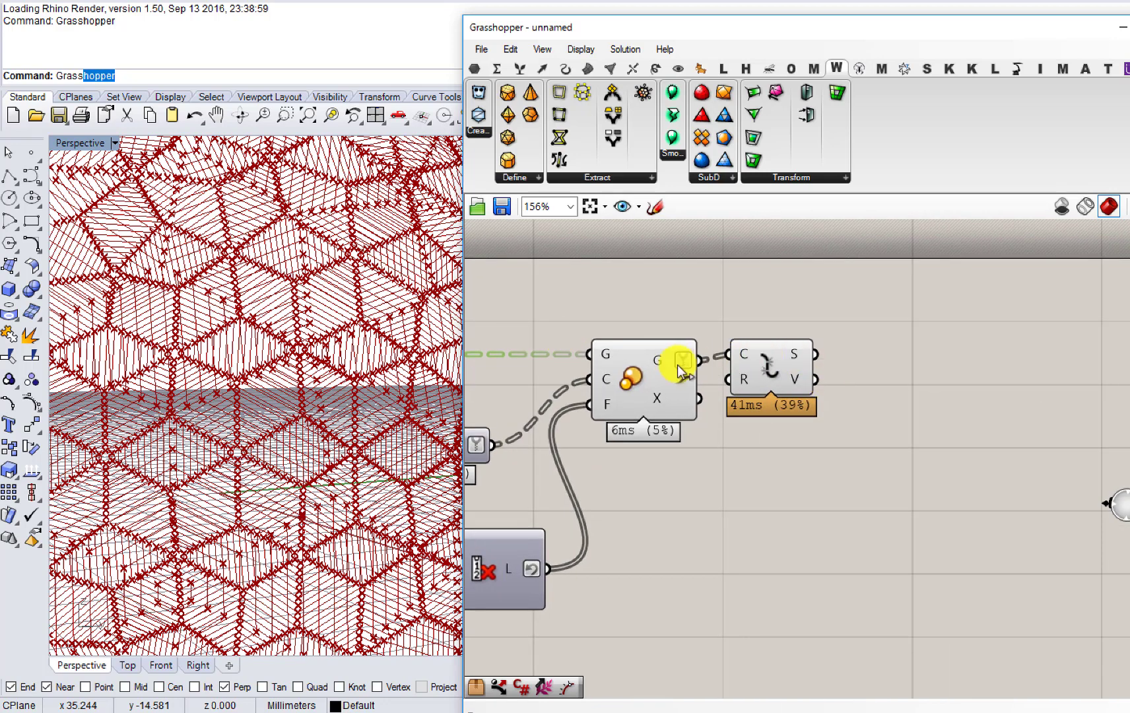
{"action": "middle_click", "coordinate": [677, 365]}
{"action": "left_click", "coordinate": [660, 419]}
{"action": "mouse_move", "coordinate": [798, 357]}
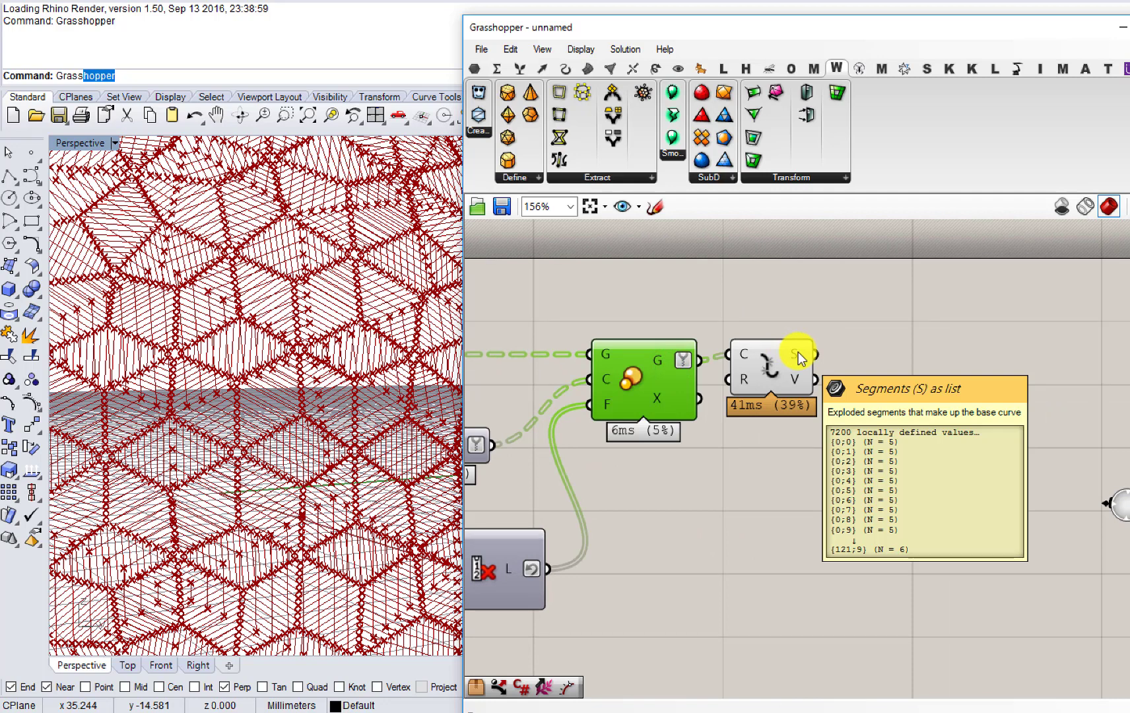
Step: Add a Path Mapper, connect the Explode's segments output to it, and create a null mapping
{"action": "right_click_drag", "start_coordinate": [860, 368], "coordinate": [774, 398]}
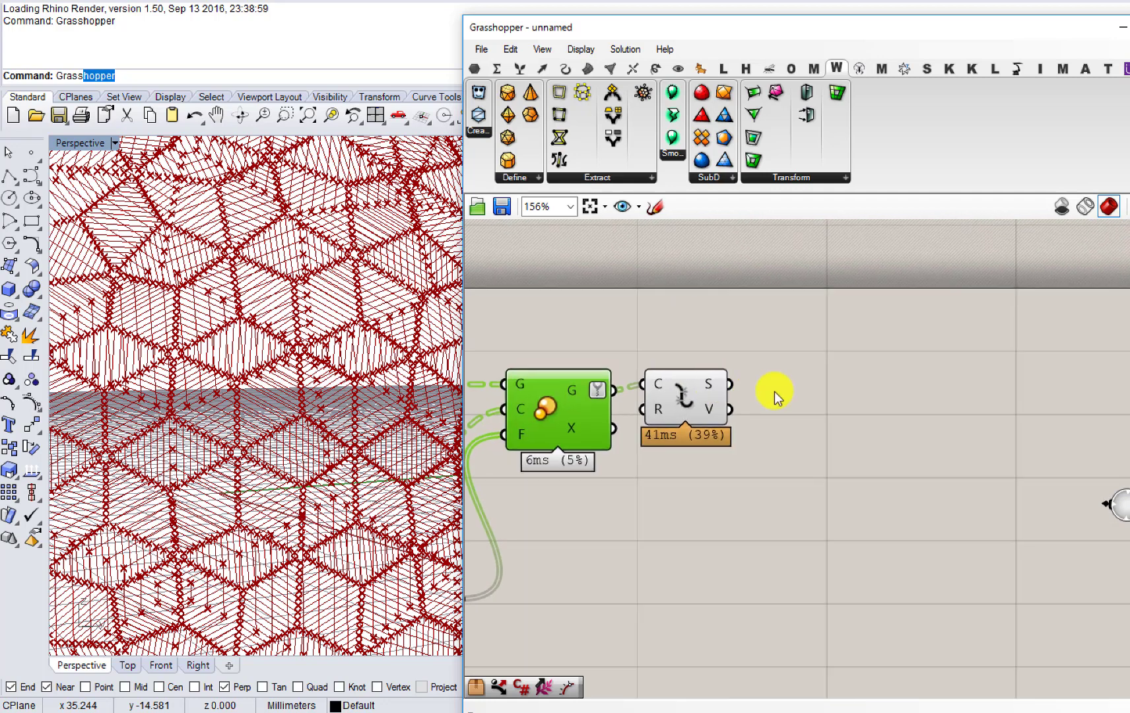
{"action": "double_click", "coordinate": [848, 391]}
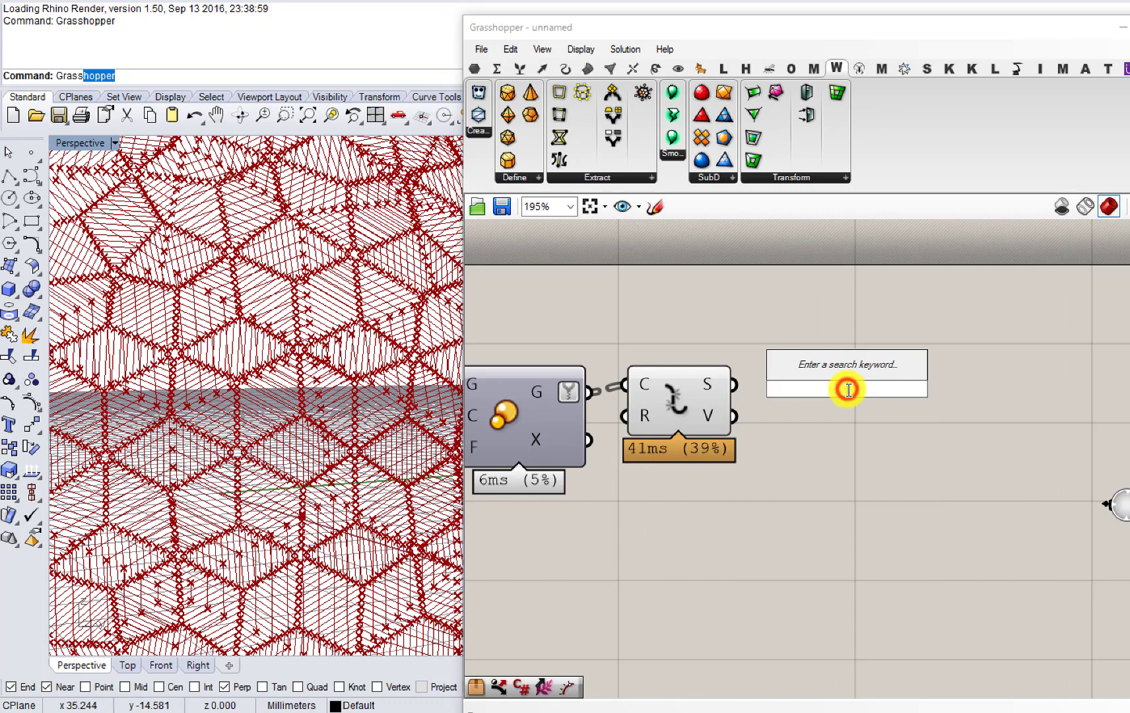
{"action": "type", "text": "pathmapp"}
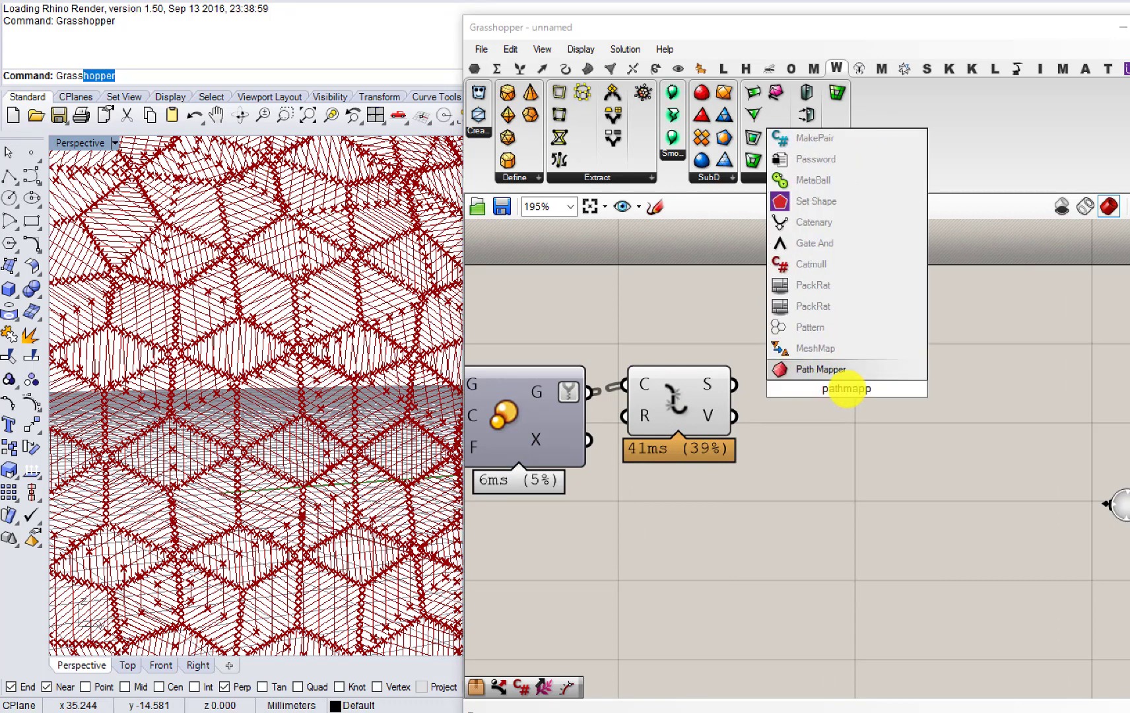
{"action": "left_click", "coordinate": [809, 370]}
{"action": "left_click_drag", "start_coordinate": [734, 383], "coordinate": [760, 383]}
{"action": "right_click", "coordinate": [839, 390]}
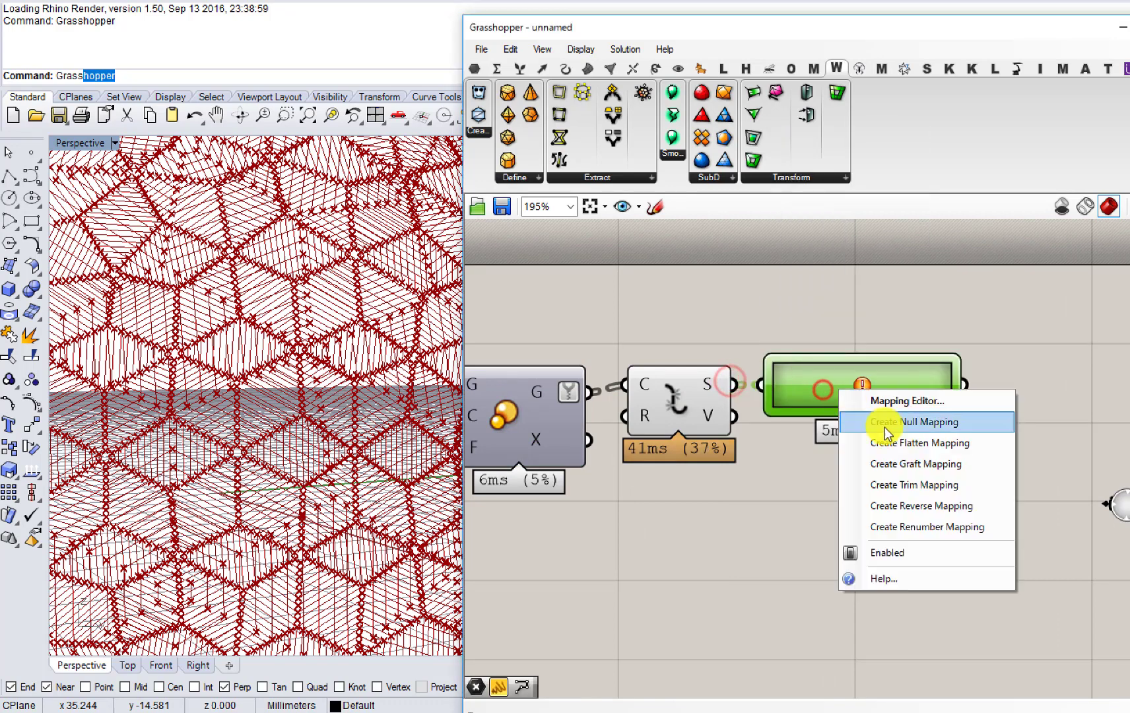
{"action": "left_click", "coordinate": [884, 426]}
Step: Edit the Path Mapper's target so that the source {A;B}(i) maps to {A;i}(B)
{"action": "right_click_drag", "start_coordinate": [884, 426], "coordinate": [797, 424]}
{"action": "scroll", "coordinate": [774, 389], "scroll_direction": "up", "scroll_amount": 2}
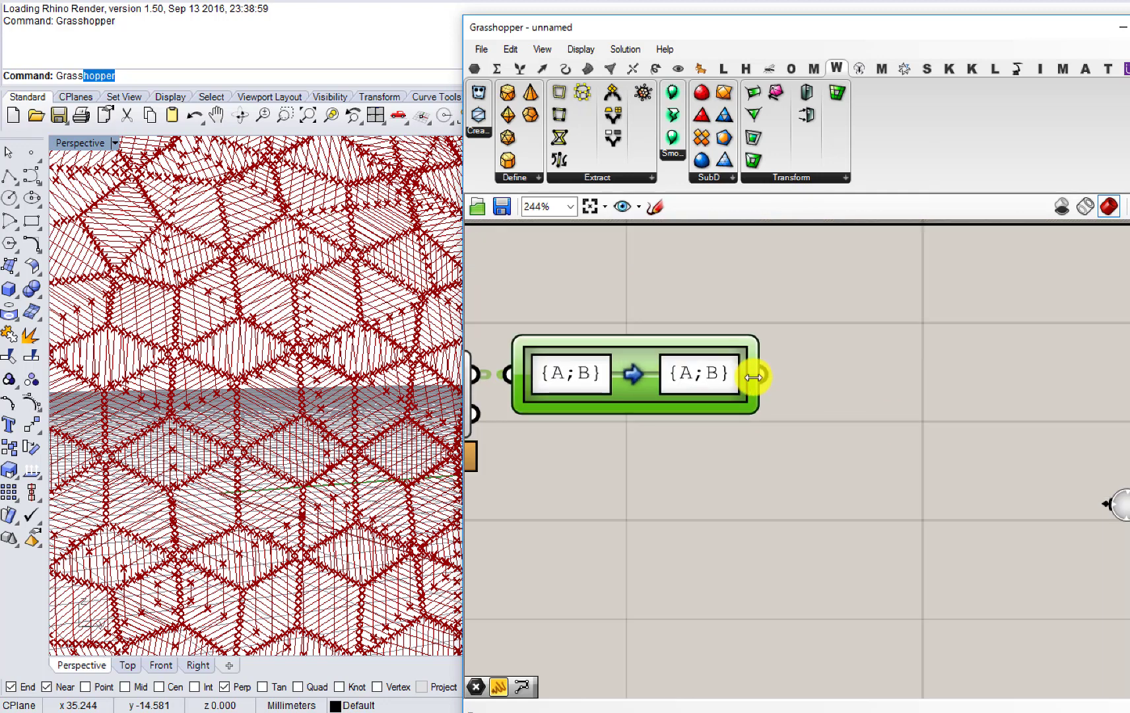
{"action": "double_click", "coordinate": [773, 384]}
{"action": "left_click", "coordinate": [703, 299]}
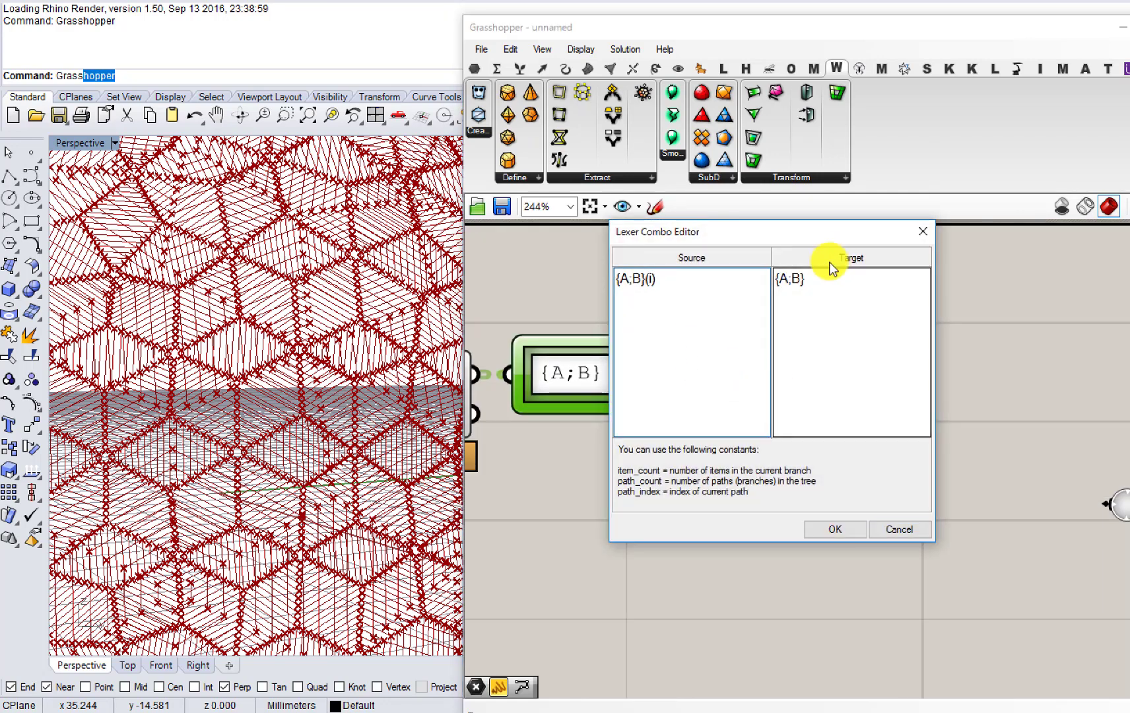
{"action": "type", "text": "i}(B"}
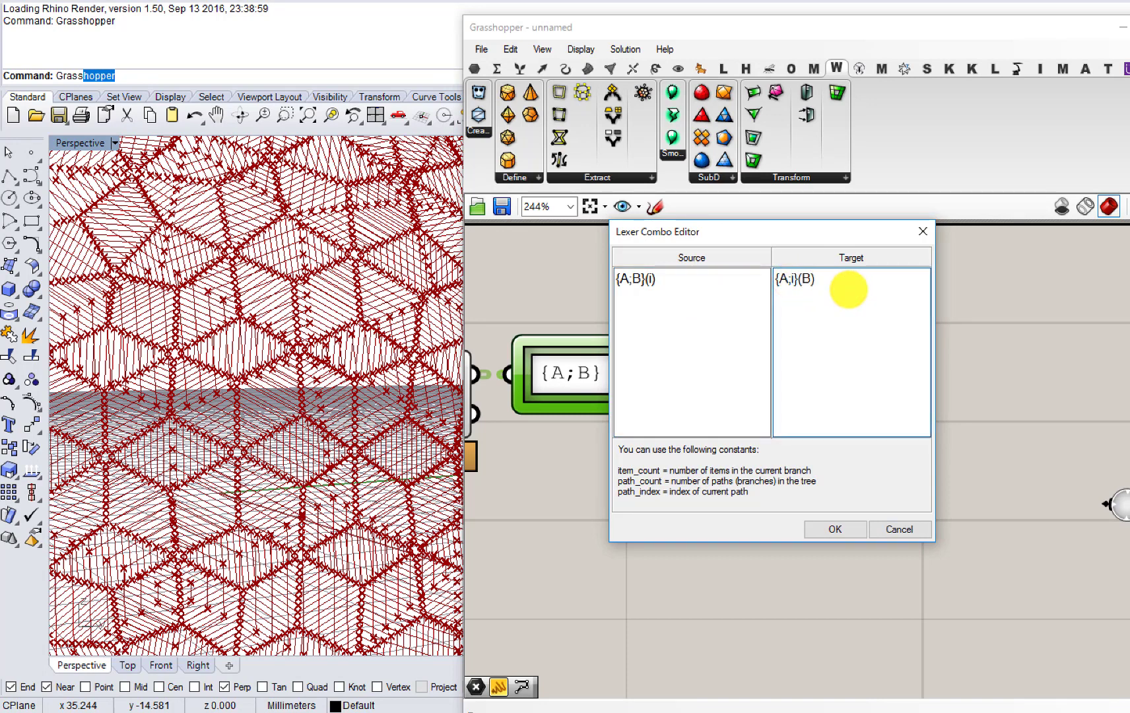
{"action": "left_click", "coordinate": [833, 530]}
Step: Add a panel beside the Path Mapper, connect the mapper's output to it, and enlarge it to check the remapped data
{"action": "right_click_drag", "start_coordinate": [857, 444], "coordinate": [717, 460]}
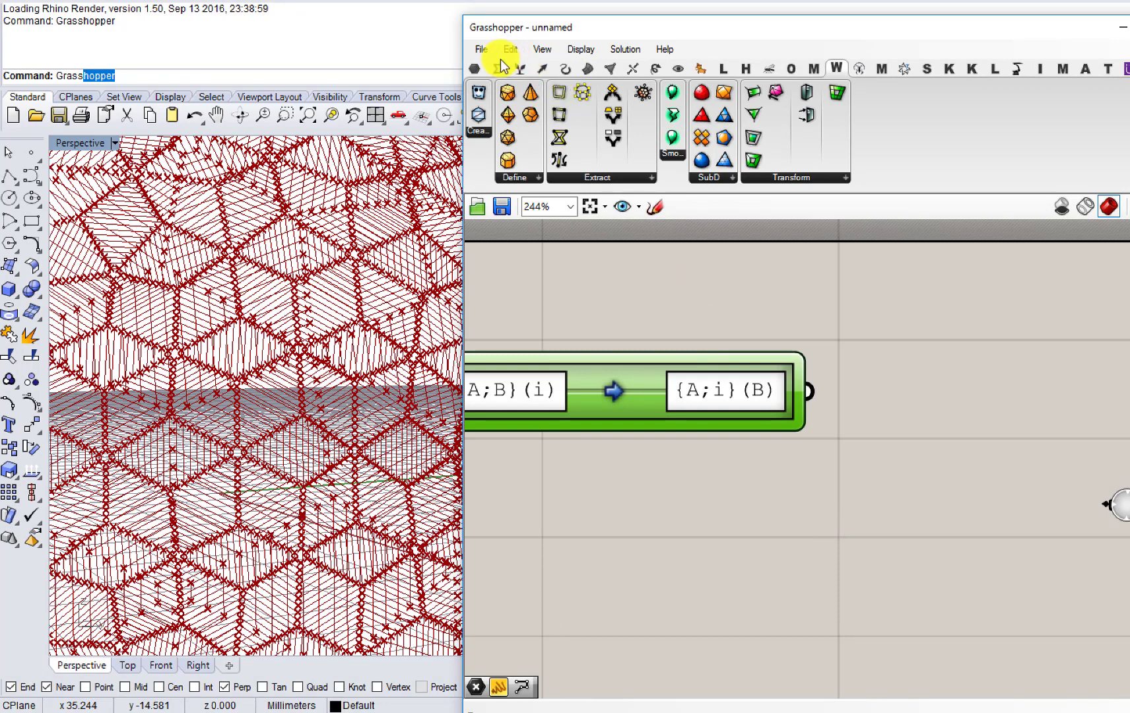
{"action": "left_click", "coordinate": [476, 67]}
{"action": "left_click_drag", "start_coordinate": [980, 400], "coordinate": [980, 399]}
{"action": "right_click_drag", "start_coordinate": [876, 404], "coordinate": [795, 422]}
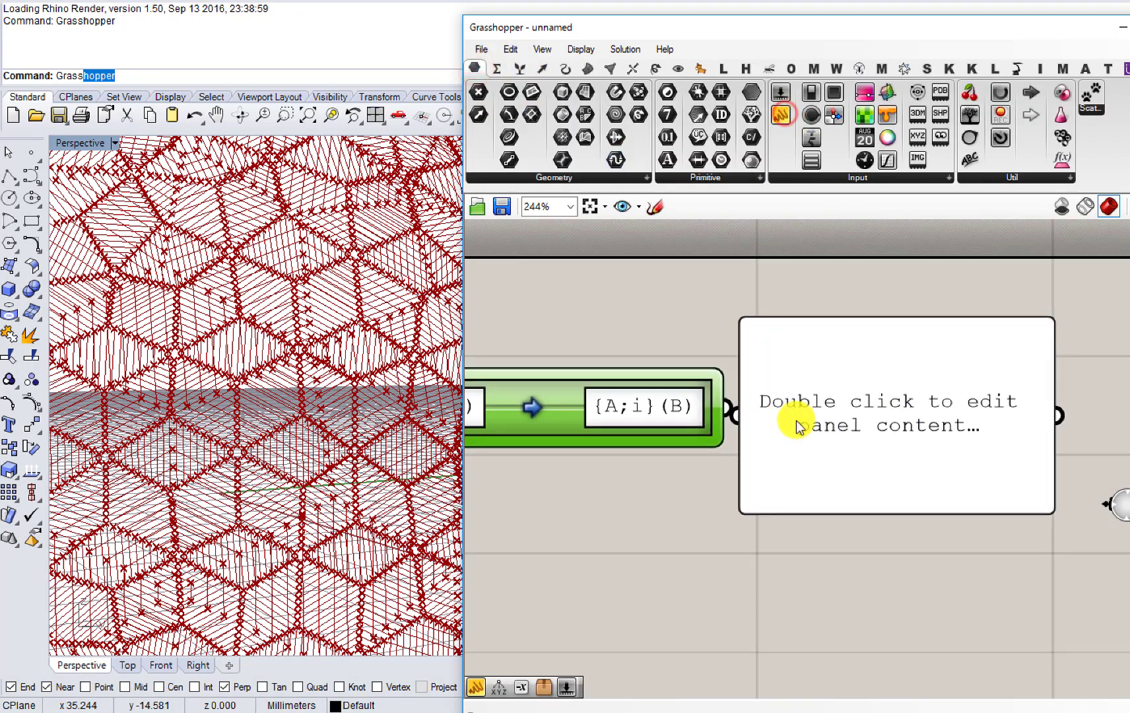
{"action": "left_click_drag", "start_coordinate": [795, 421], "coordinate": [815, 416]}
{"action": "left_click_drag", "start_coordinate": [722, 406], "coordinate": [757, 409]}
{"action": "right_click_drag", "start_coordinate": [885, 412], "coordinate": [706, 402]}
{"action": "left_click_drag", "start_coordinate": [705, 402], "coordinate": [794, 391]}
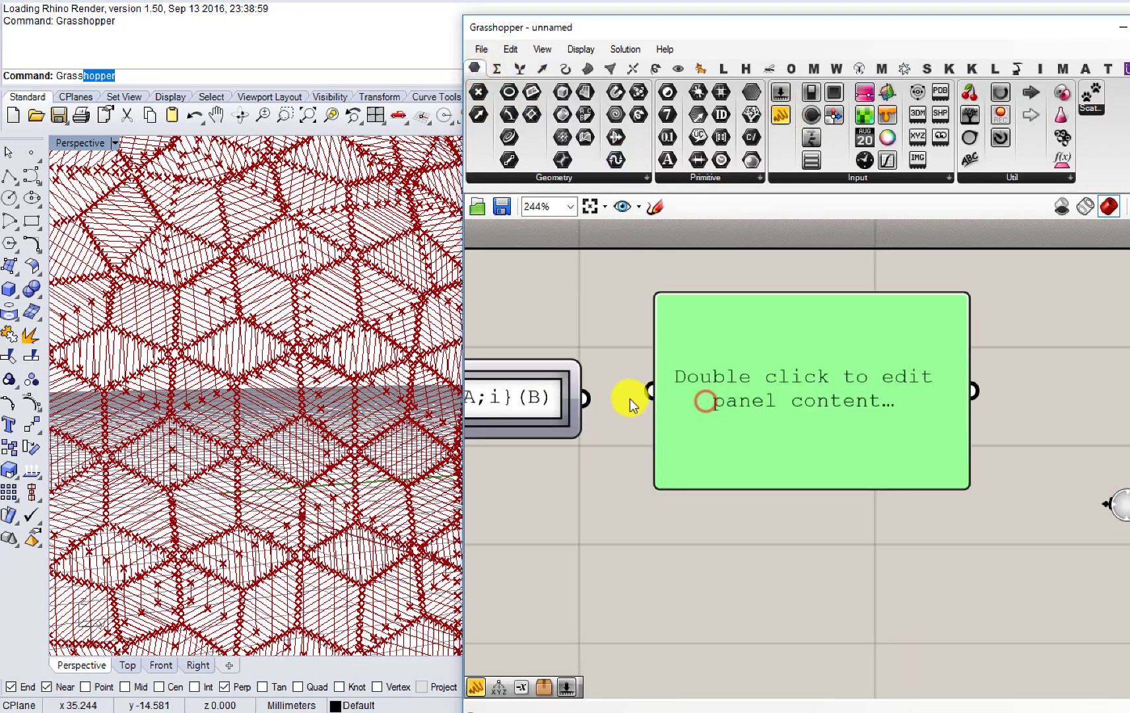
{"action": "left_click_drag", "start_coordinate": [659, 392], "coordinate": [661, 393]}
{"action": "right_click_drag", "start_coordinate": [868, 483], "coordinate": [760, 407]}
{"action": "left_click_drag", "start_coordinate": [858, 416], "coordinate": [924, 560]}
{"action": "scroll", "coordinate": [818, 414], "scroll_direction": "down", "scroll_amount": 4}
{"action": "left_click_drag", "start_coordinate": [771, 378], "coordinate": [887, 382]}
{"action": "left_click", "coordinate": [799, 376]}
Step: Add a Curve parameter fed by the Path Mapper's output and delete the data panel
{"action": "double_click", "coordinate": [735, 404]}
{"action": "type", "text": "crv"}
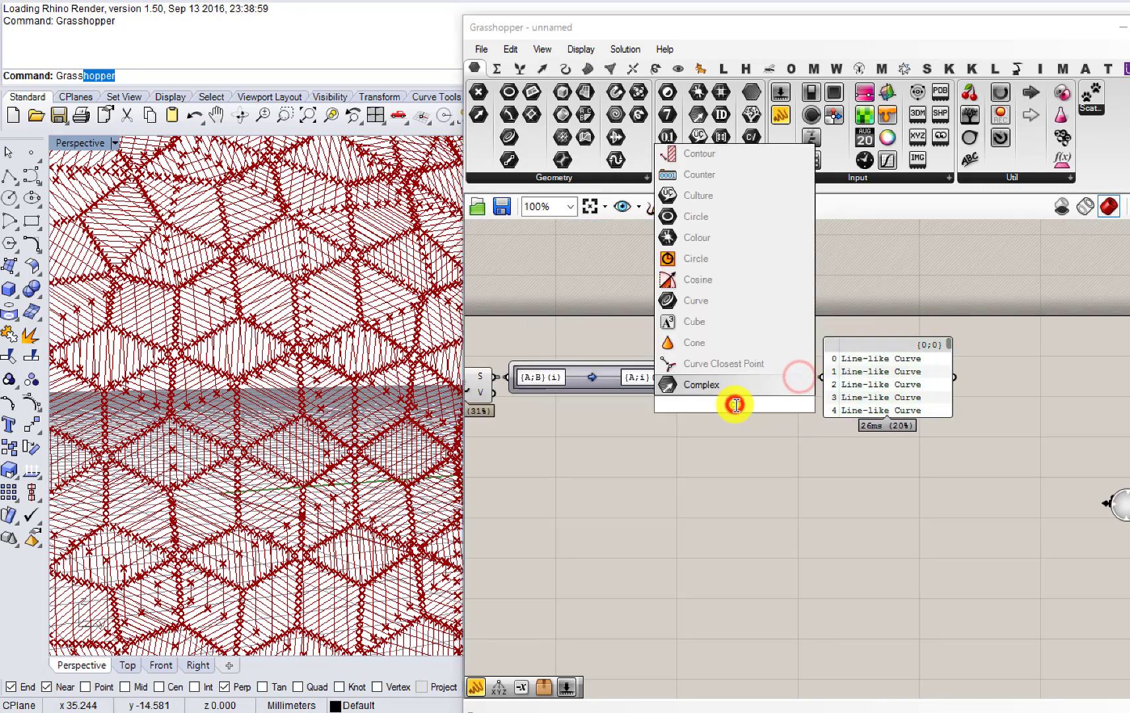
{"action": "left_click", "coordinate": [693, 384]}
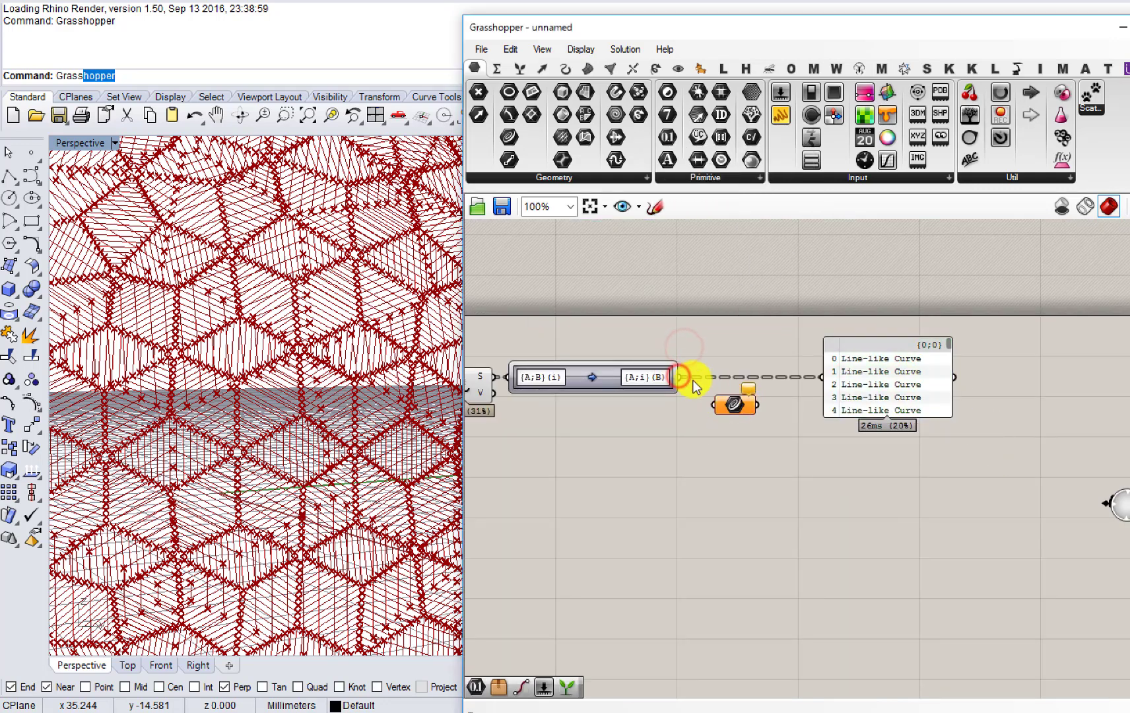
{"action": "left_click_drag", "start_coordinate": [700, 396], "coordinate": [732, 413]}
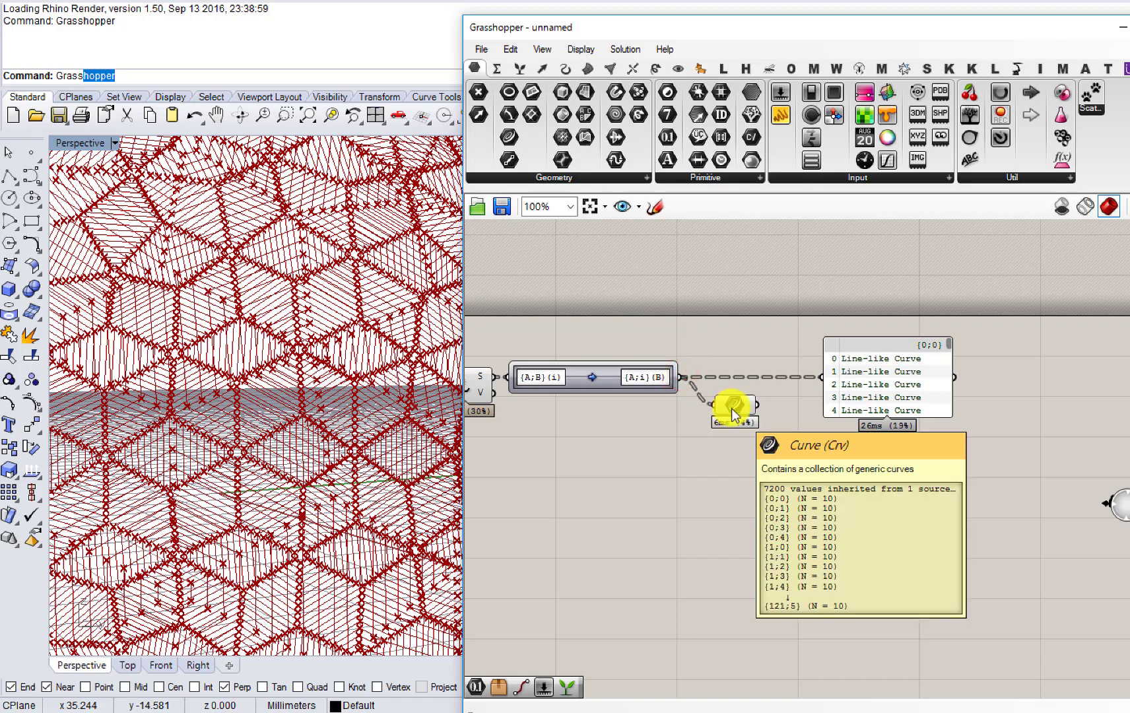
{"action": "left_click_drag", "start_coordinate": [873, 383], "coordinate": [886, 362]}
{"action": "key", "text": "Delete"}
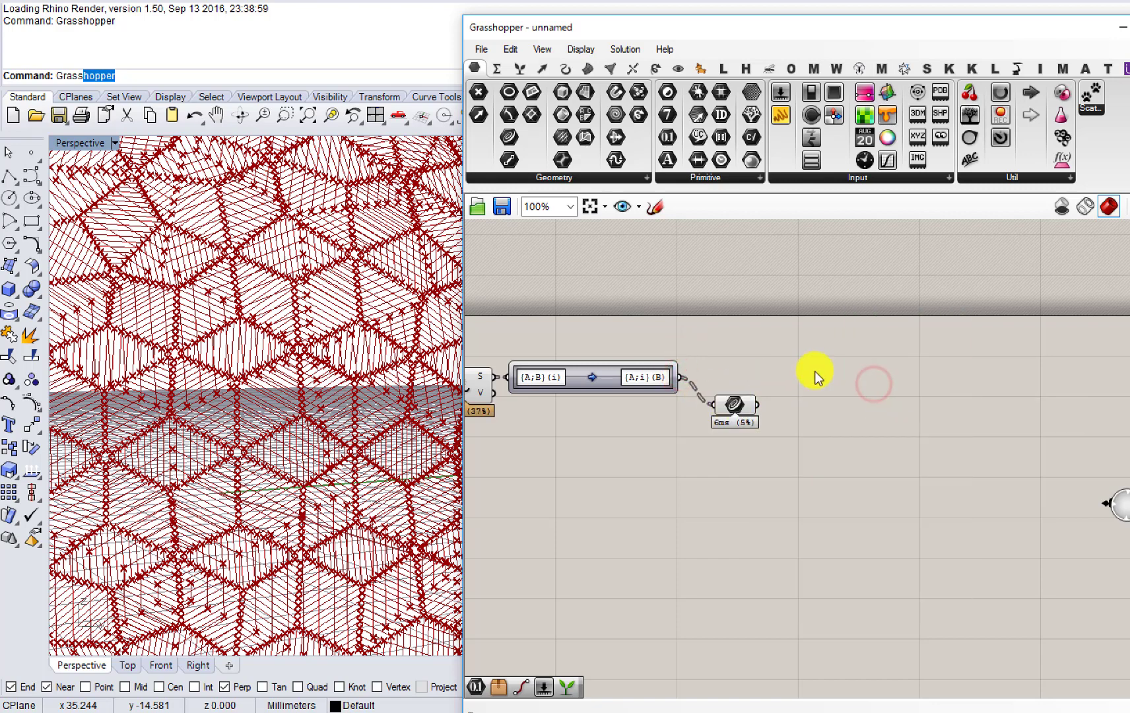
Step: Add a Shift List component, connect the Curve parameter to its list input, and set its Wrap to False
{"action": "double_click", "coordinate": [813, 371]}
{"action": "type", "text": "shift"}
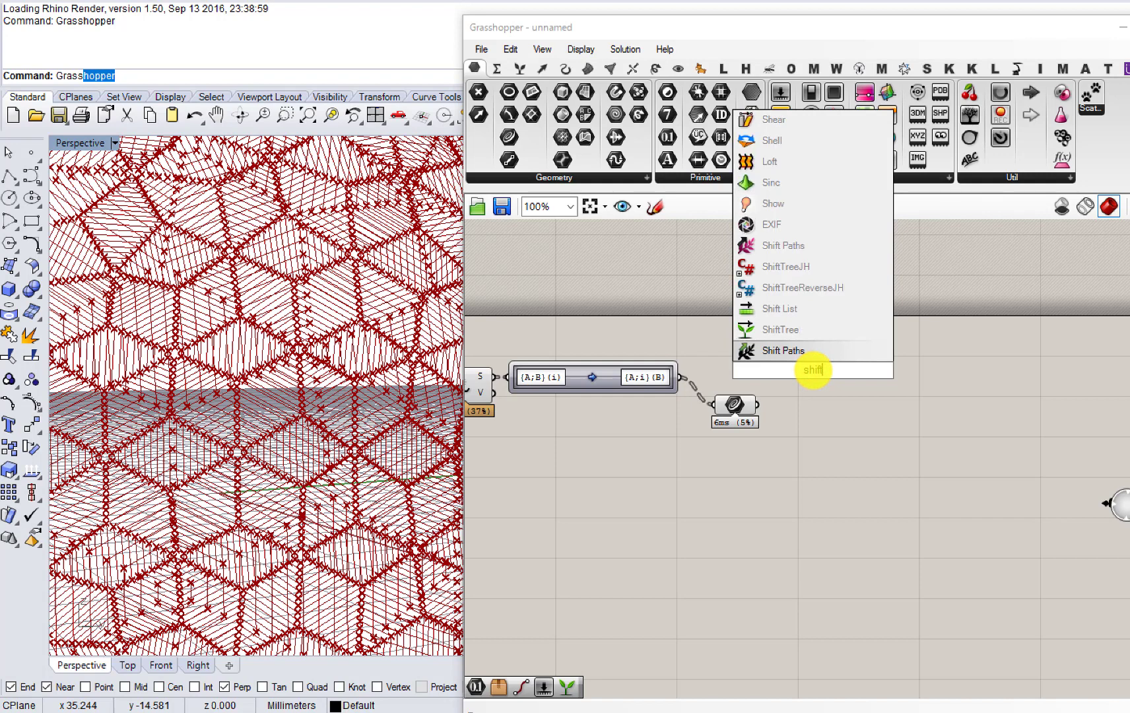
{"action": "left_click", "coordinate": [765, 308]}
{"action": "scroll", "coordinate": [775, 360], "scroll_direction": "up", "scroll_amount": 5}
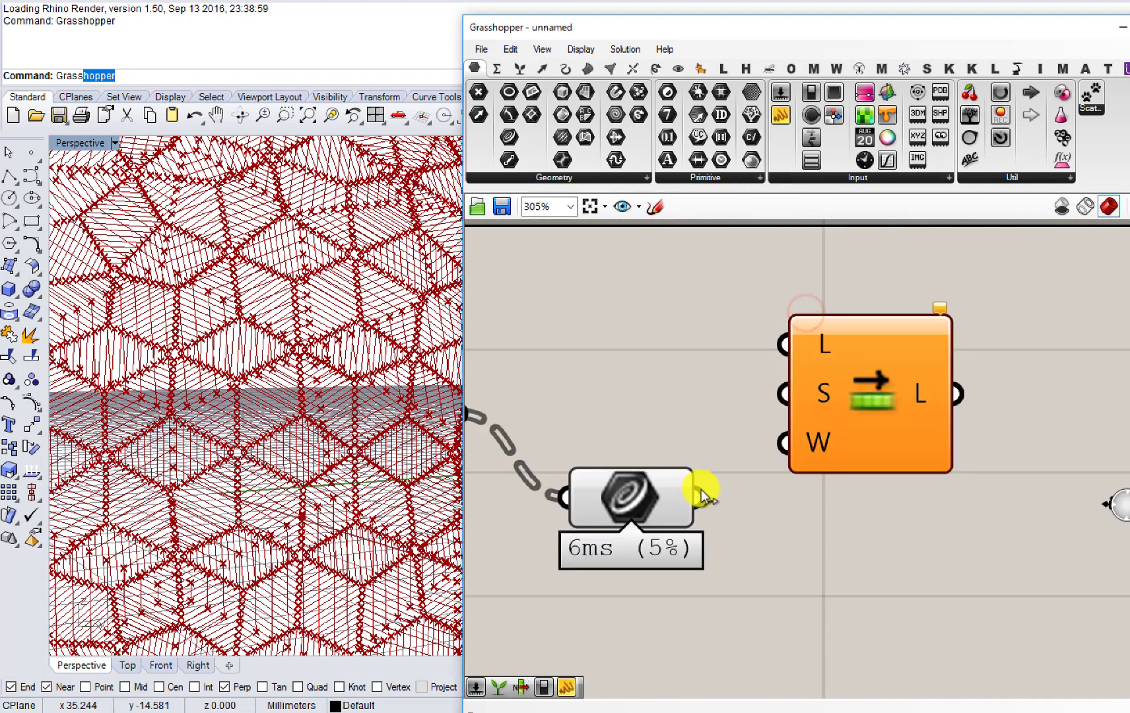
{"action": "left_click_drag", "start_coordinate": [781, 351], "coordinate": [784, 344]}
{"action": "right_click", "coordinate": [812, 436]}
{"action": "left_click", "coordinate": [893, 591]}
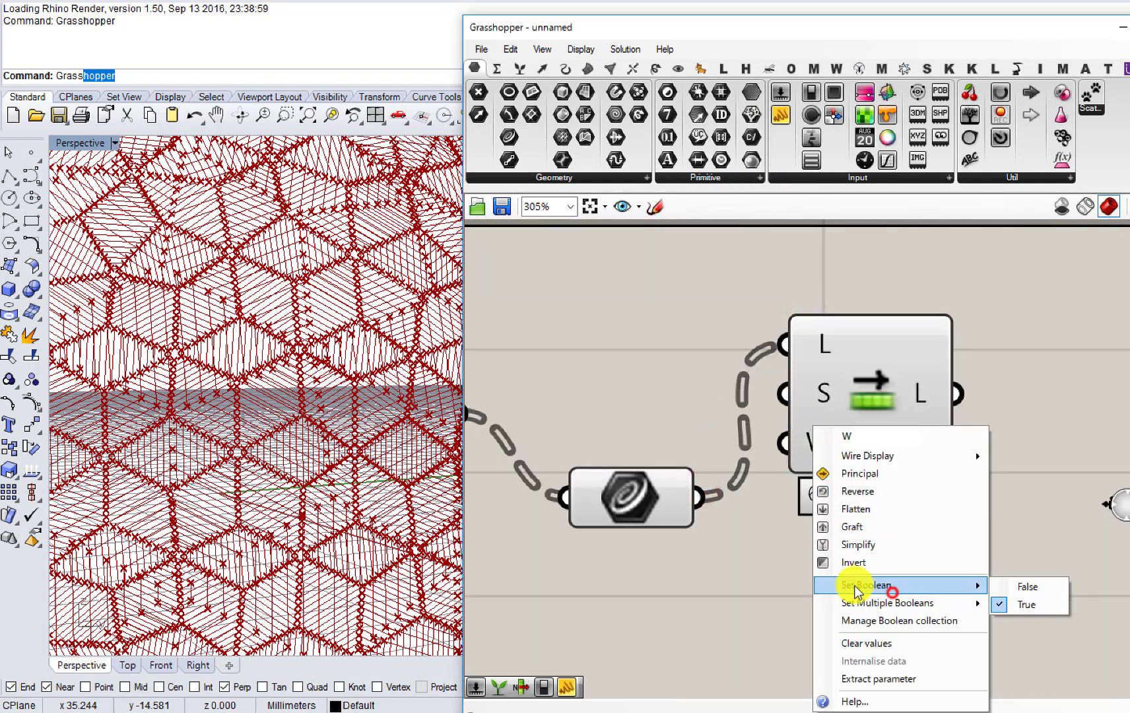
{"action": "left_click", "coordinate": [1033, 589]}
{"action": "left_click", "coordinate": [881, 429]}
Step: Set the Shift List's shift offset to -1
{"action": "right_click", "coordinate": [857, 381]}
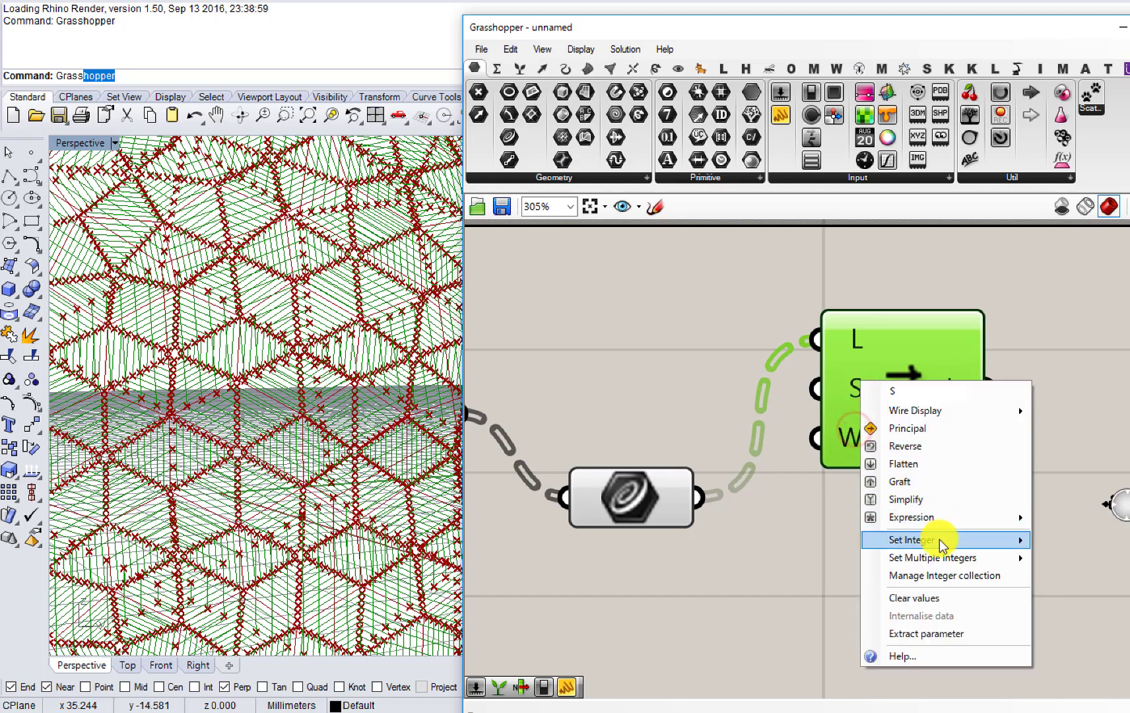
{"action": "mouse_move", "coordinate": [927, 544]}
{"action": "left_click", "coordinate": [1089, 542]}
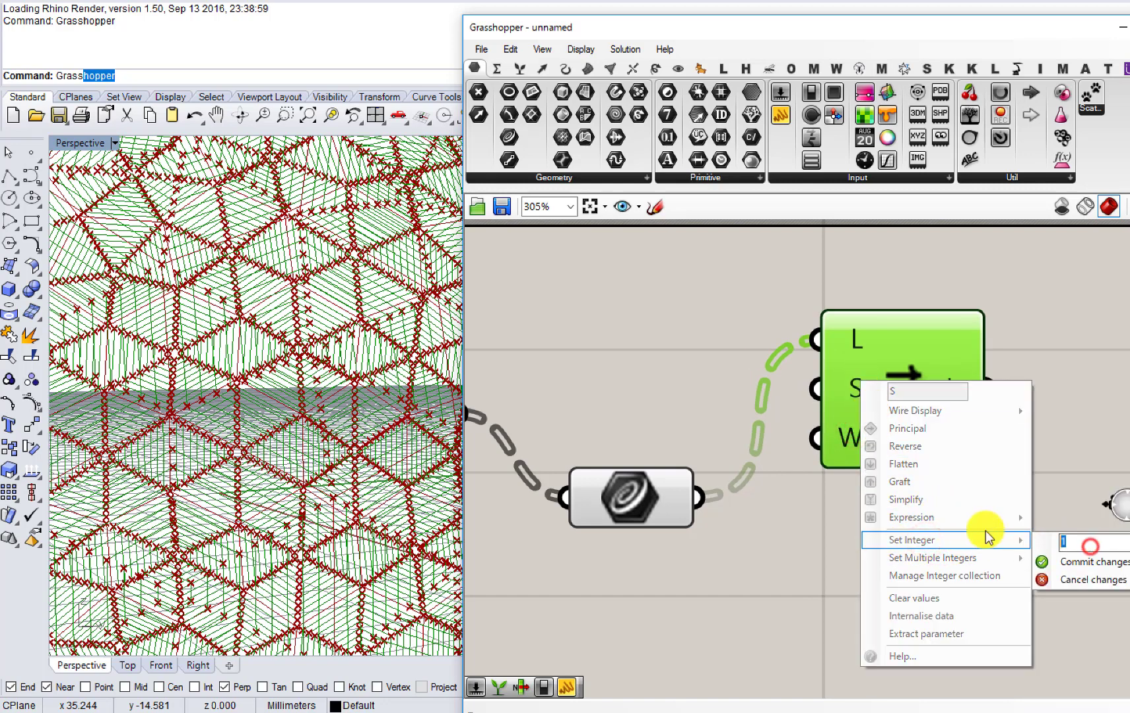
{"action": "type", "text": "-1"}
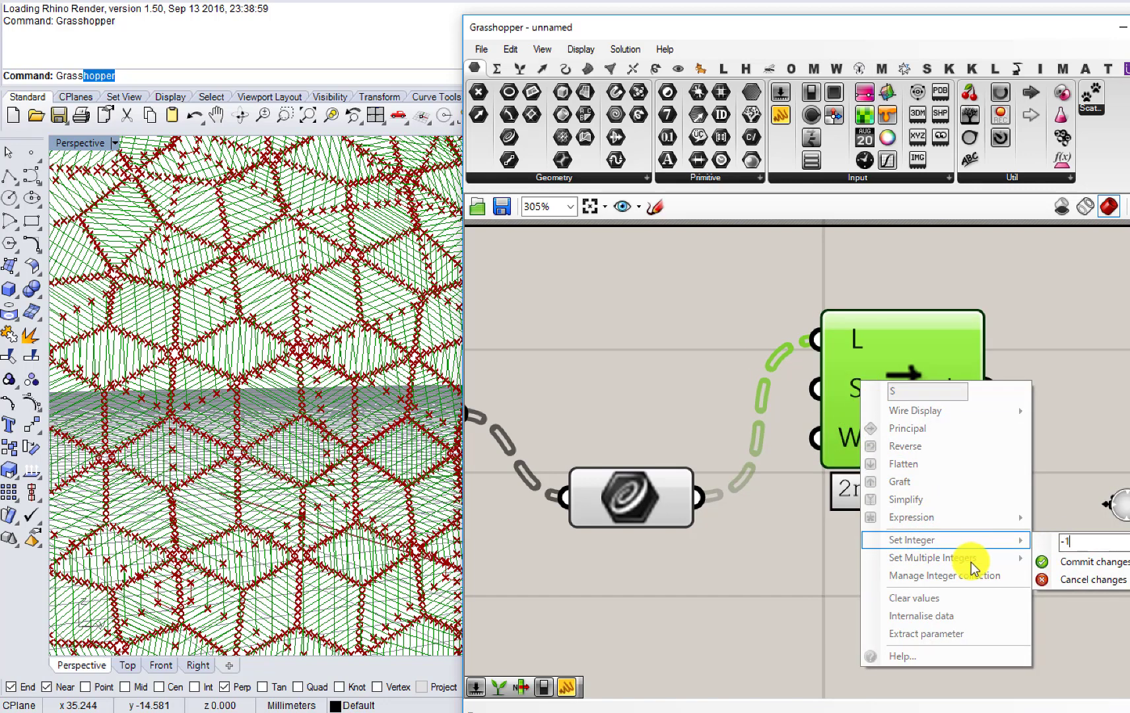
{"action": "left_click", "coordinate": [1057, 562]}
Step: Duplicate the Shift List below the original with the same Curve input and change the copy's shift offset
{"action": "left_click_drag", "start_coordinate": [887, 449], "coordinate": [922, 584]}
{"action": "right_click", "coordinate": [914, 565]}
{"action": "left_click", "coordinate": [1012, 590]}
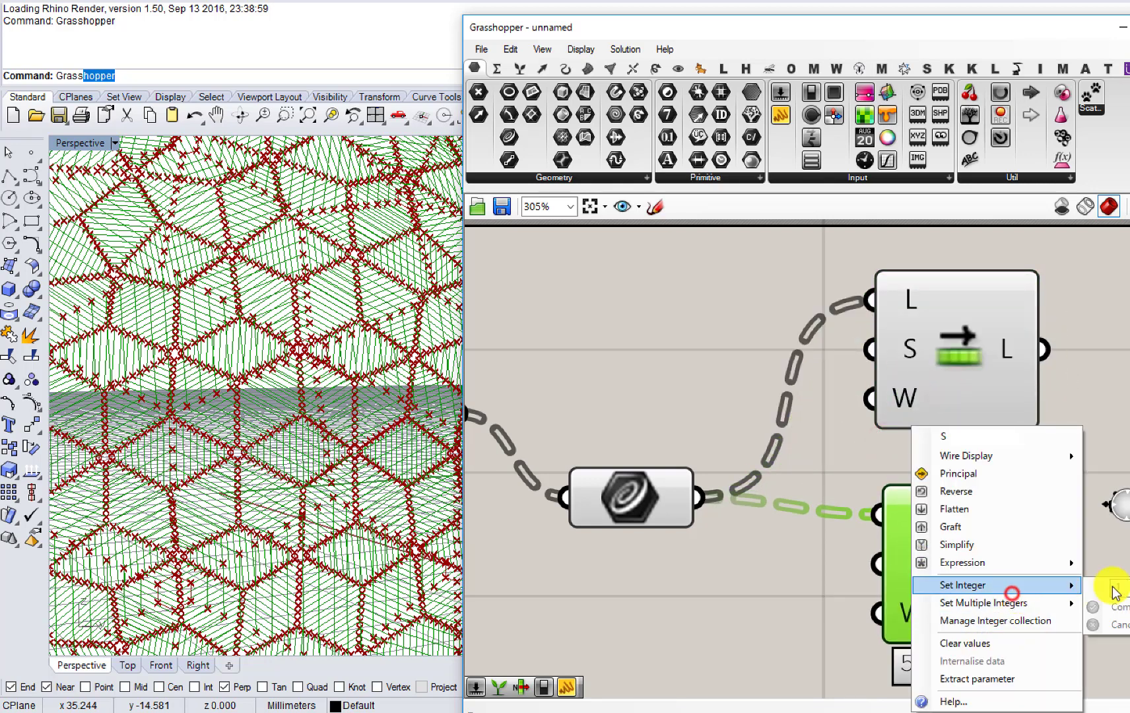
{"action": "left_click", "coordinate": [1105, 602]}
{"action": "right_click_drag", "start_coordinate": [1015, 541], "coordinate": [804, 500]}
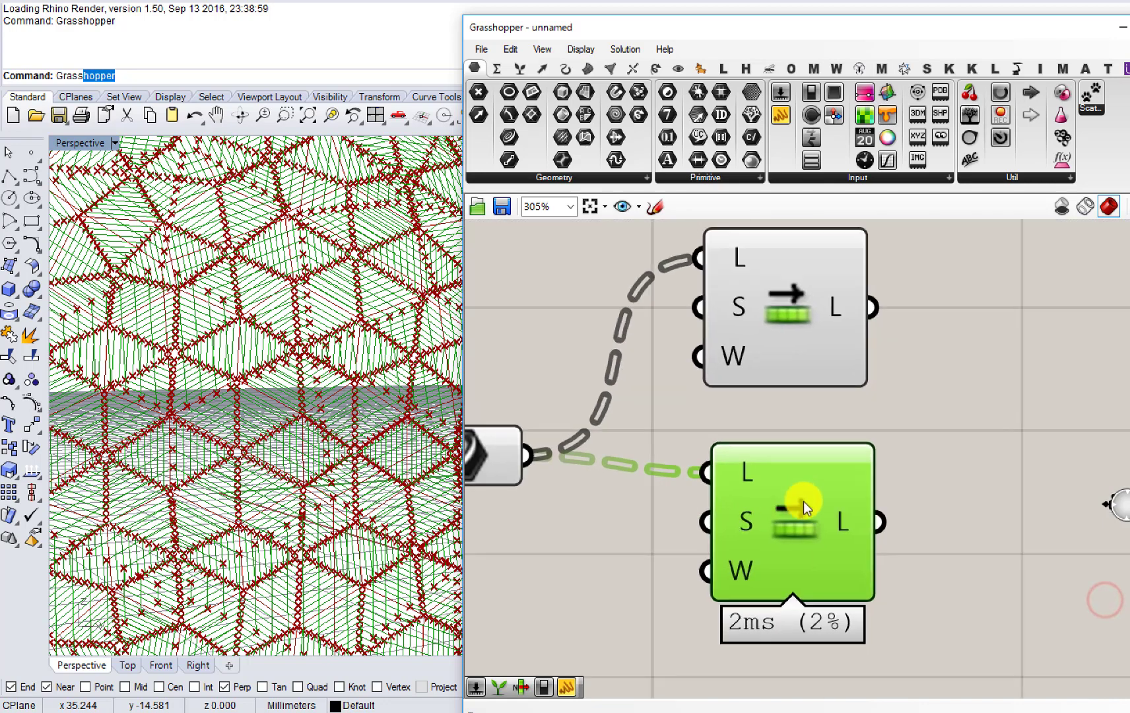
Step: Add a Merge component and place it on free canvas space after the two Shift List components
{"action": "scroll", "coordinate": [803, 500], "scroll_direction": "down", "scroll_amount": 2}
{"action": "double_click", "coordinate": [901, 483]}
{"action": "type", "text": "mer"}
{"action": "left_click", "coordinate": [864, 464]}
{"action": "left_click_drag", "start_coordinate": [898, 483], "coordinate": [1008, 485]}
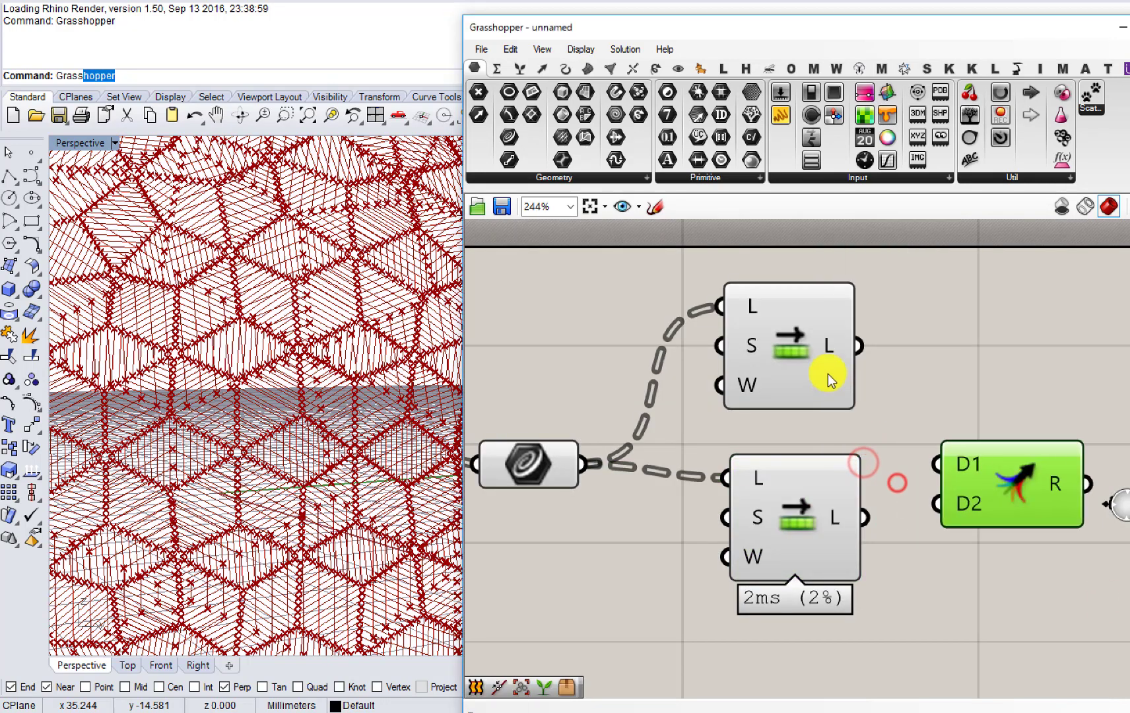
Step: Graft the list outputs of both Shift List components and simplify the upper one's output
{"action": "right_click", "coordinate": [829, 338]}
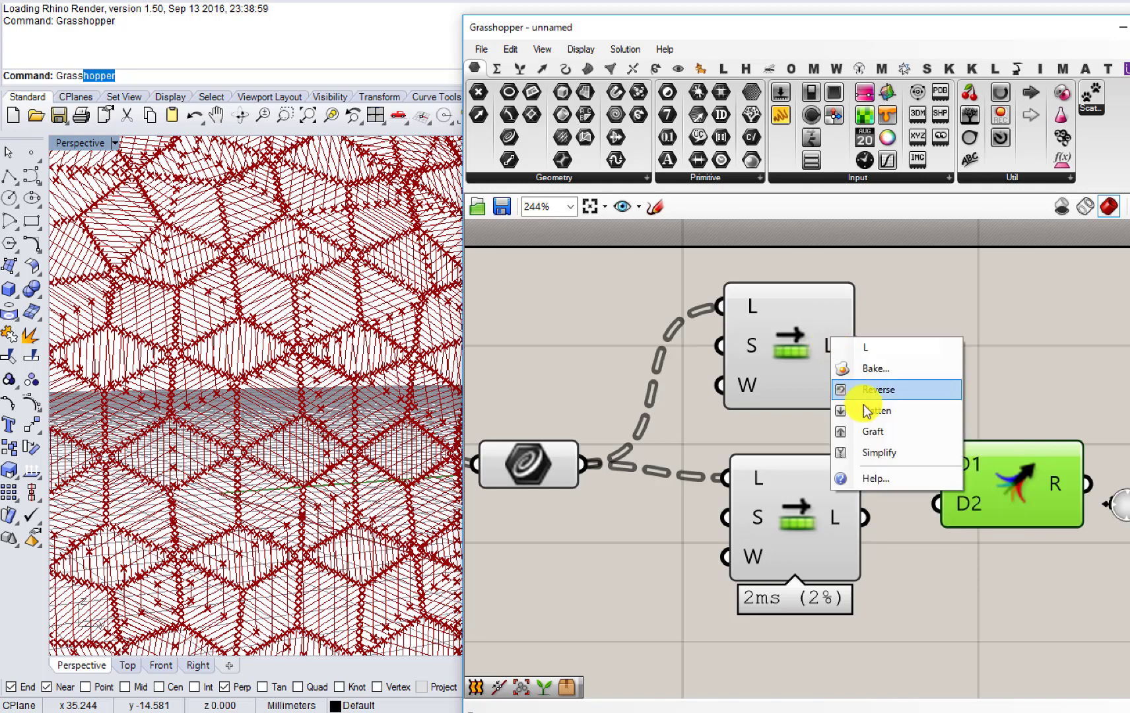
{"action": "left_click", "coordinate": [866, 429]}
{"action": "right_click", "coordinate": [835, 517]}
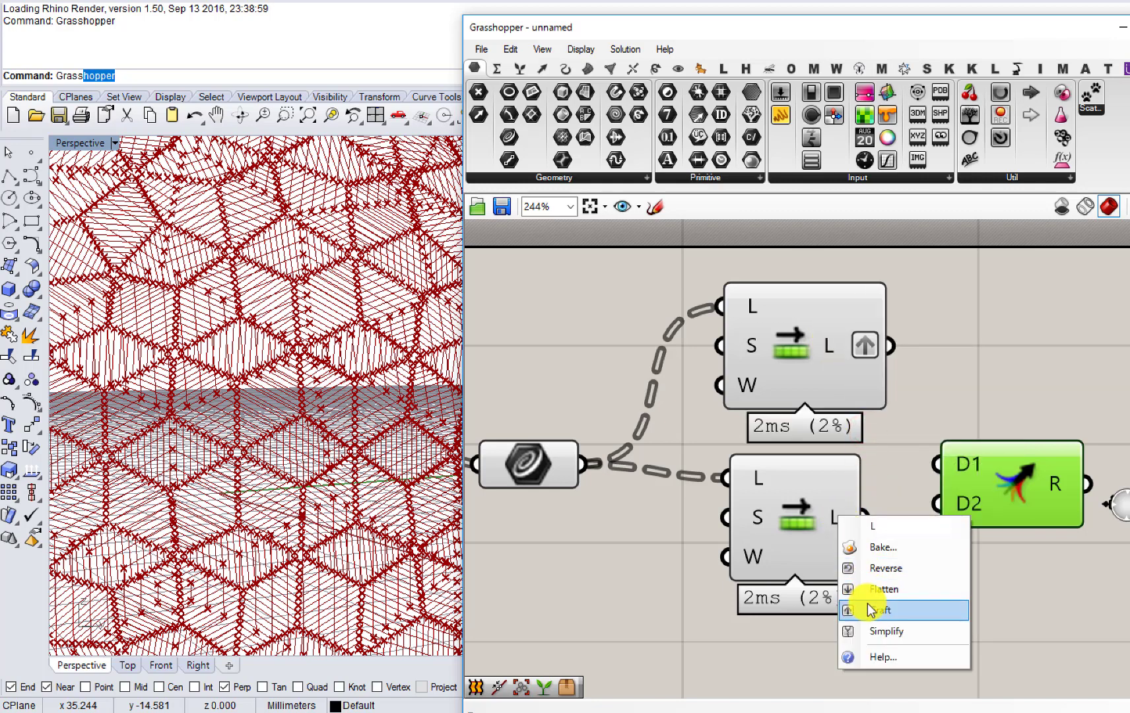
{"action": "left_click", "coordinate": [869, 606]}
{"action": "right_click", "coordinate": [834, 374]}
{"action": "left_click", "coordinate": [852, 470]}
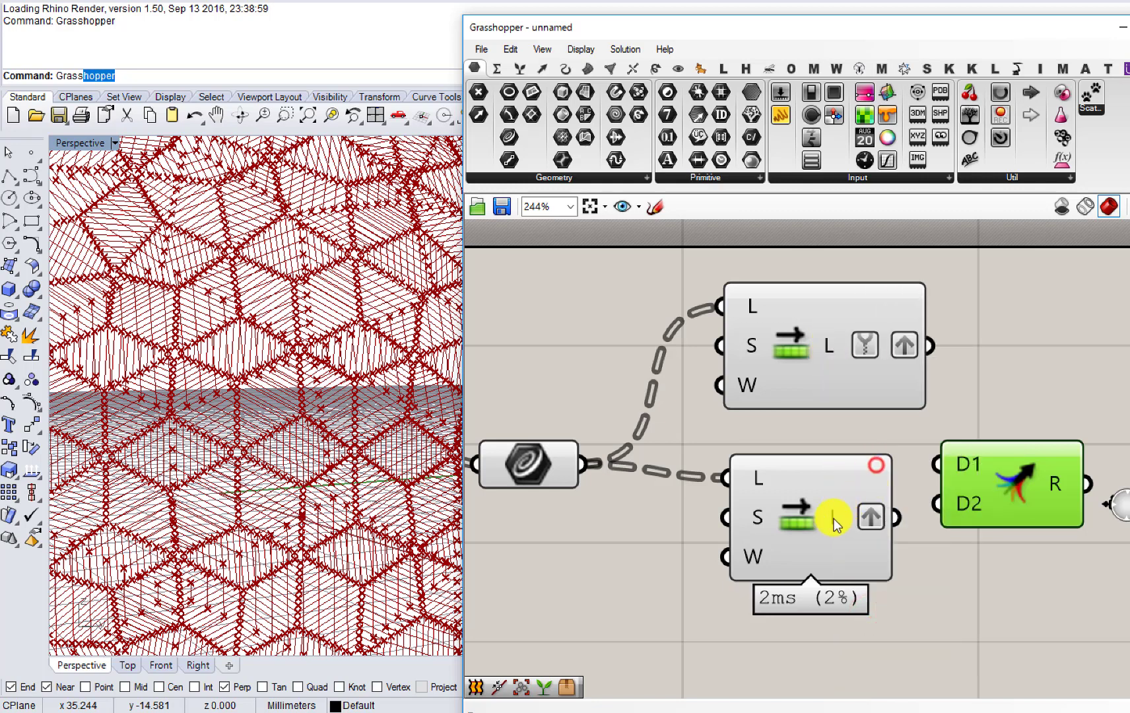
Step: Simplify the lower Shift List's output and connect both Shift List outputs to the Merge's D1 and D2 inputs
{"action": "right_click", "coordinate": [833, 517]}
{"action": "left_click", "coordinate": [861, 636]}
{"action": "right_click_drag", "start_coordinate": [908, 583], "coordinate": [749, 583]}
{"action": "left_click_drag", "start_coordinate": [828, 475], "coordinate": [838, 423]}
{"action": "left_click_drag", "start_coordinate": [777, 507], "coordinate": [838, 461]}
Step: Add a Loft component after the Merge and connect the Merge result to its curves input
{"action": "right_click_drag", "start_coordinate": [839, 441], "coordinate": [646, 412]}
{"action": "double_click", "coordinate": [879, 401]}
{"action": "type", "text": "loft"}
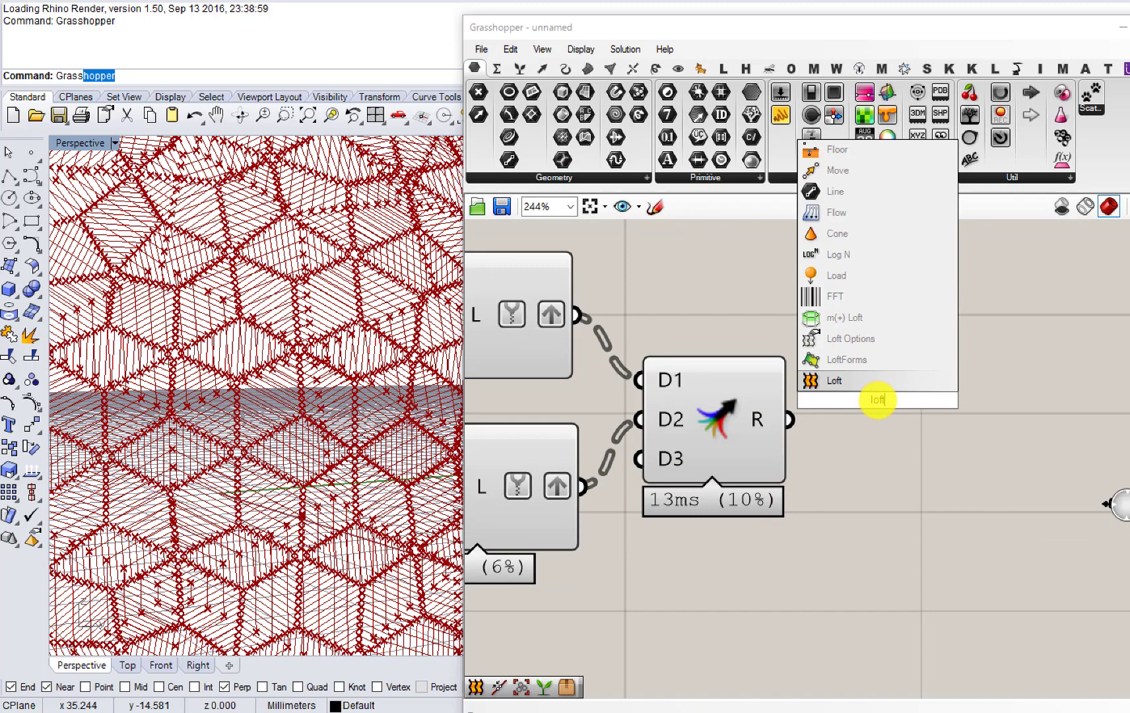
{"action": "left_click", "coordinate": [870, 384]}
{"action": "left_click_drag", "start_coordinate": [793, 413], "coordinate": [850, 408]}
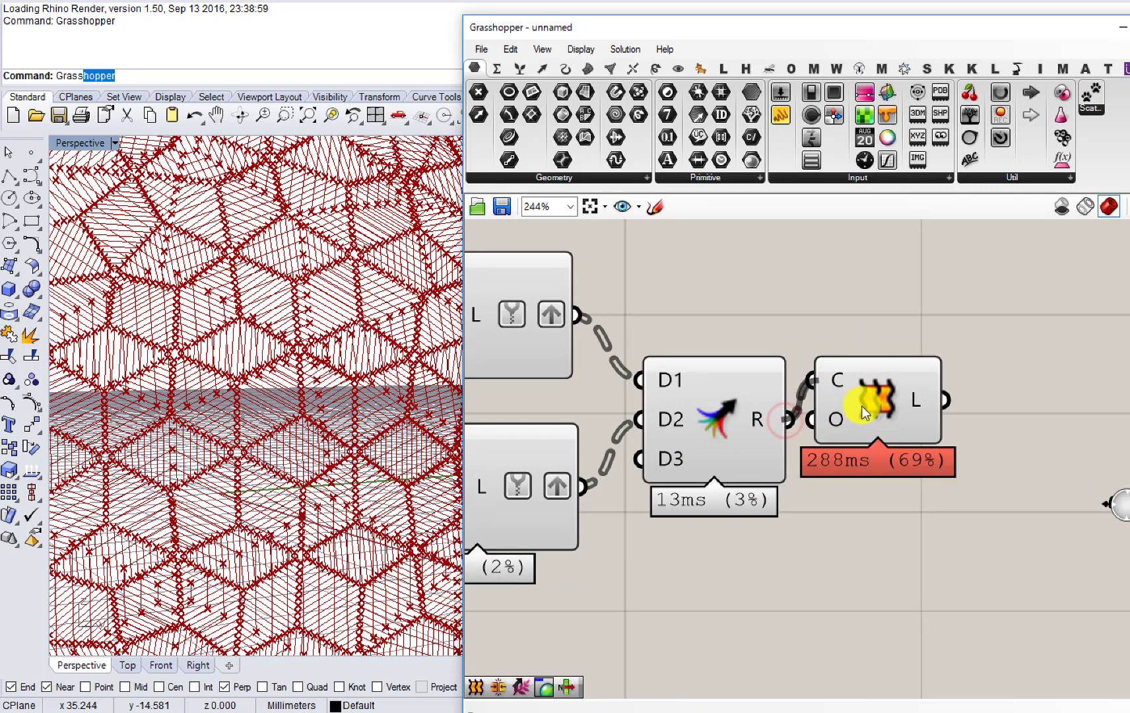
{"action": "left_click", "coordinate": [866, 411]}
Step: Turn off the preview of the Curve parameter, both Shift List components and the Merge
{"action": "scroll", "coordinate": [884, 389], "scroll_direction": "down", "scroll_amount": 5}
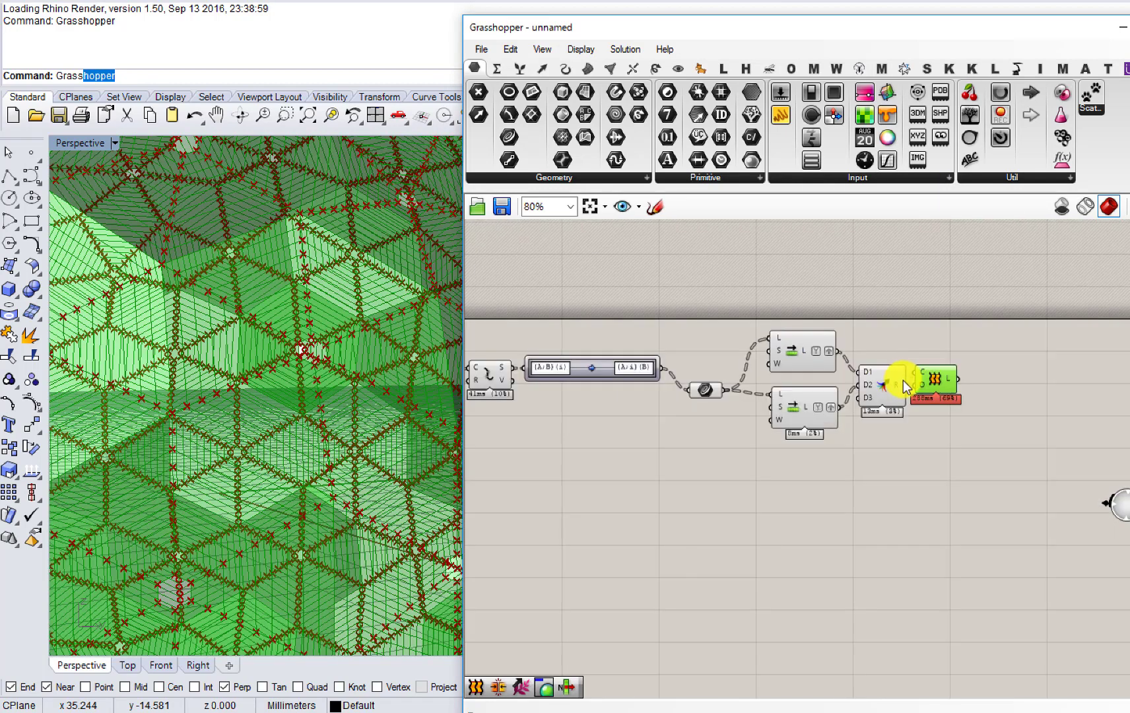
{"action": "left_click_drag", "start_coordinate": [882, 450], "coordinate": [712, 324]}
{"action": "middle_click", "coordinate": [743, 407]}
{"action": "left_click", "coordinate": [789, 360]}
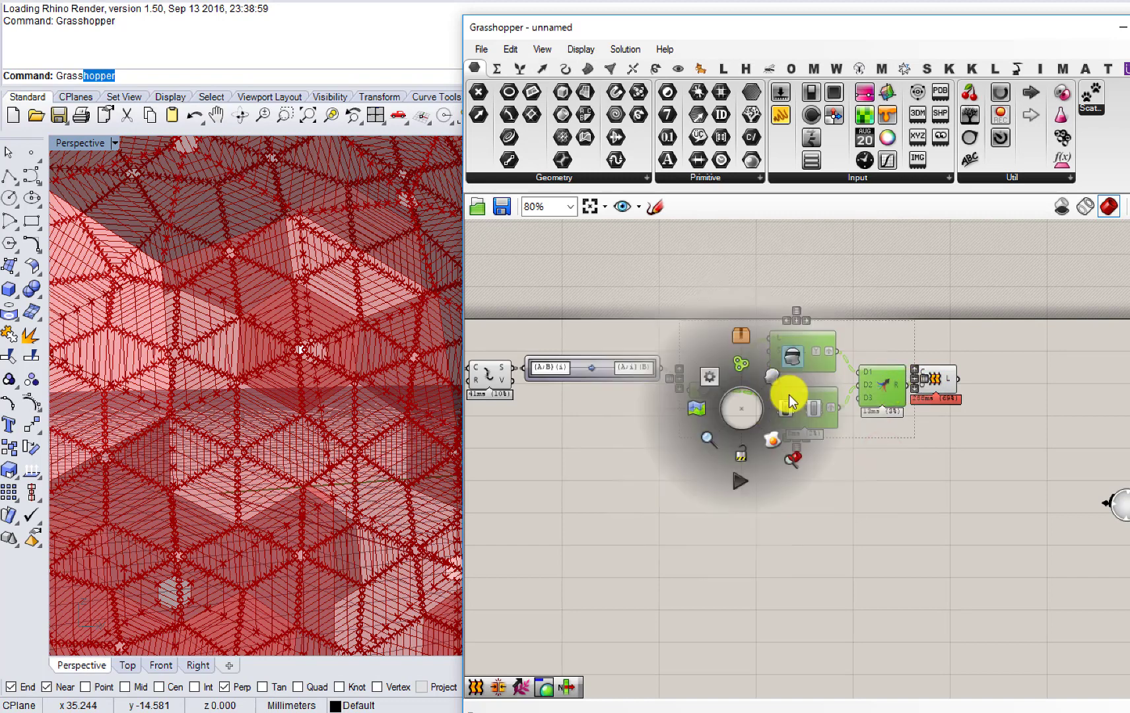
Step: Add a Shift Paths component after the Loft, connect the Loft output to its data input and position it beside the Loft
{"action": "right_click_drag", "start_coordinate": [947, 398], "coordinate": [762, 404]}
{"action": "scroll", "coordinate": [762, 403], "scroll_direction": "up", "scroll_amount": 2}
{"action": "left_click", "coordinate": [857, 388]}
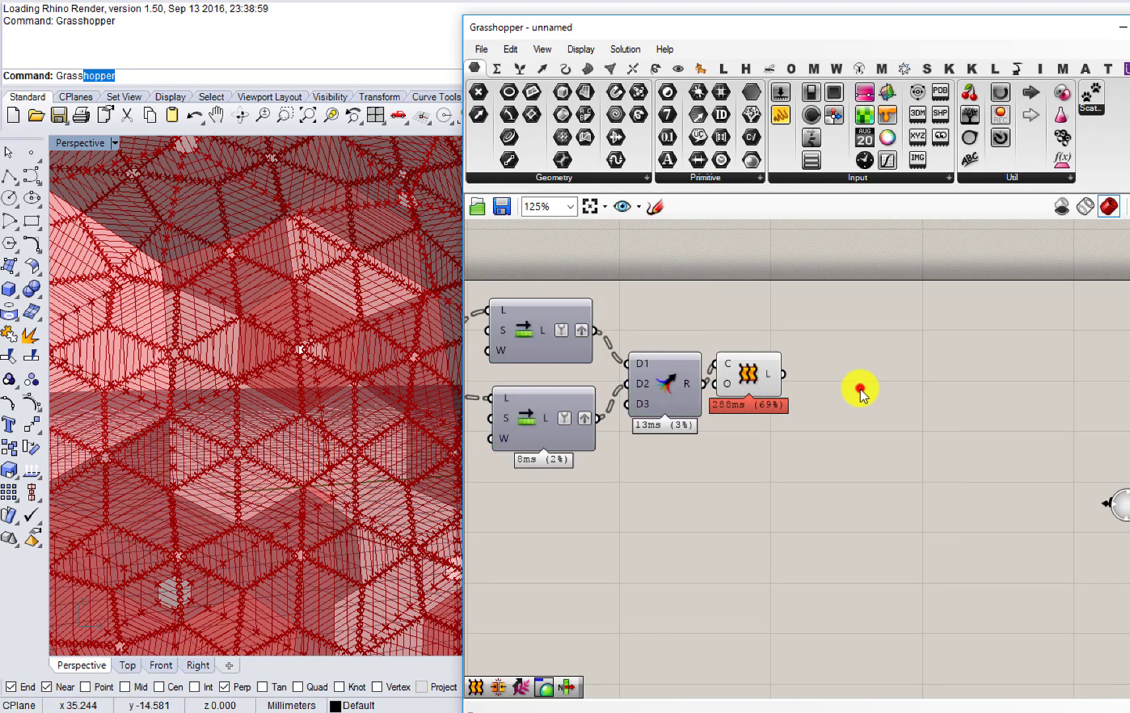
{"action": "double_click", "coordinate": [859, 391]}
{"action": "type", "text": "shift"}
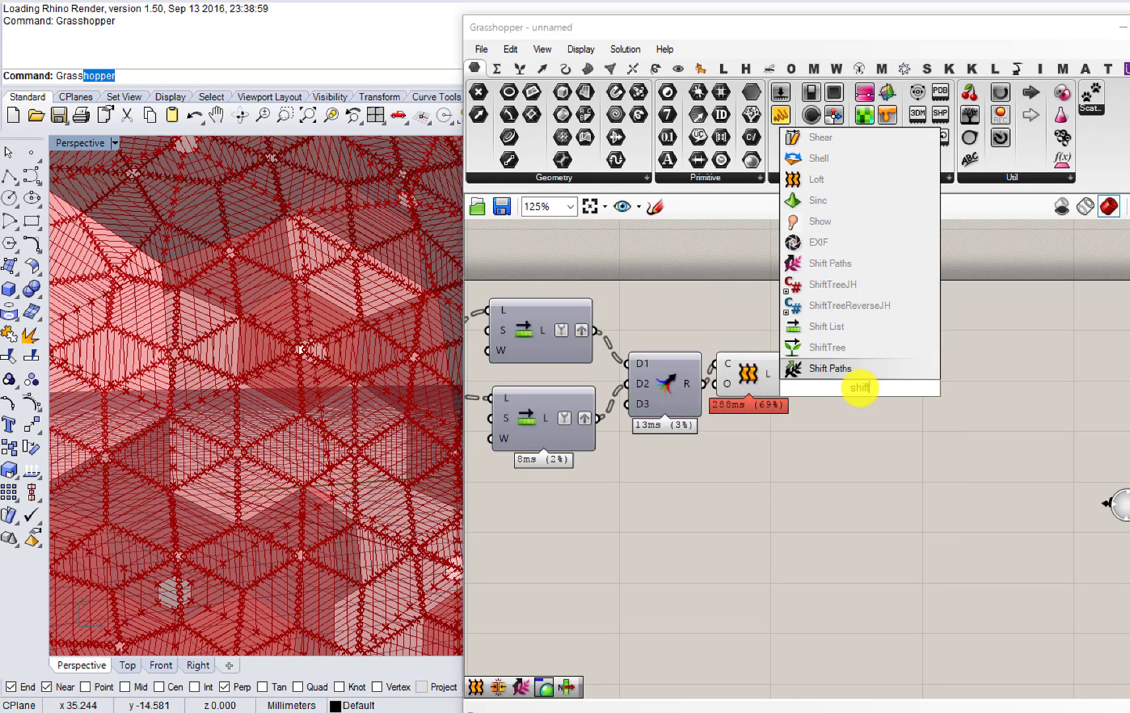
{"action": "key", "text": "Return"}
{"action": "scroll", "coordinate": [795, 353], "scroll_direction": "up", "scroll_amount": 1}
{"action": "scroll", "coordinate": [796, 353], "scroll_direction": "up", "scroll_amount": 4}
{"action": "left_click_drag", "start_coordinate": [764, 429], "coordinate": [889, 438]}
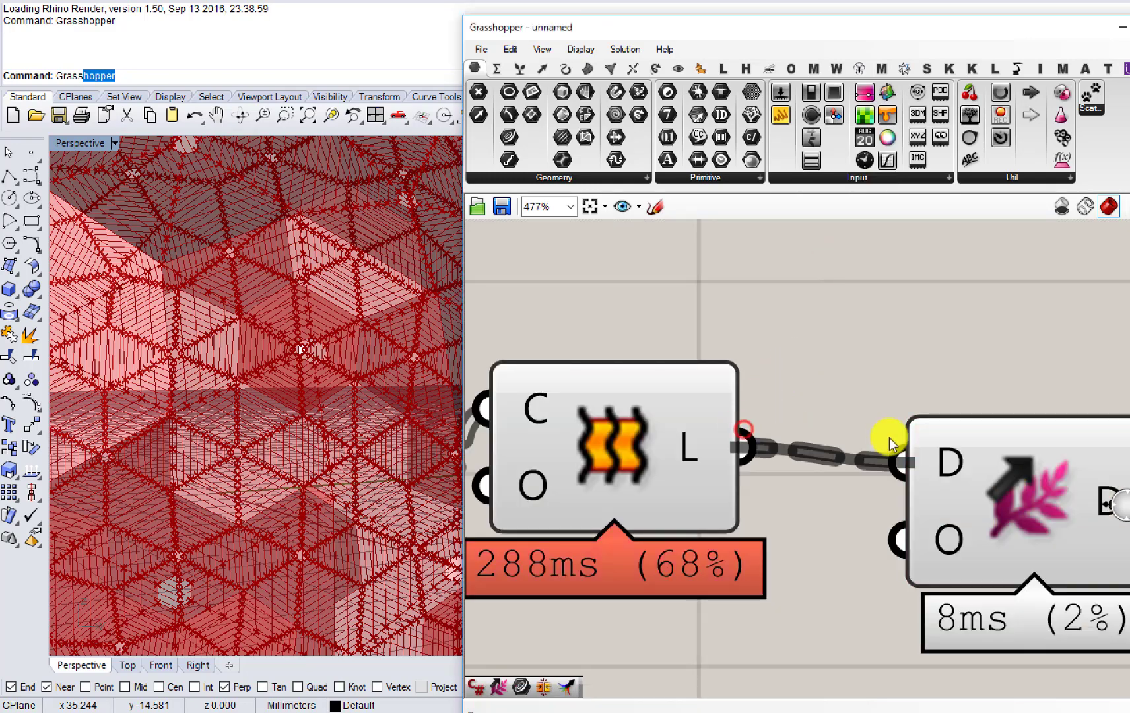
{"action": "left_click", "coordinate": [918, 410]}
{"action": "mouse_move", "coordinate": [992, 422]}
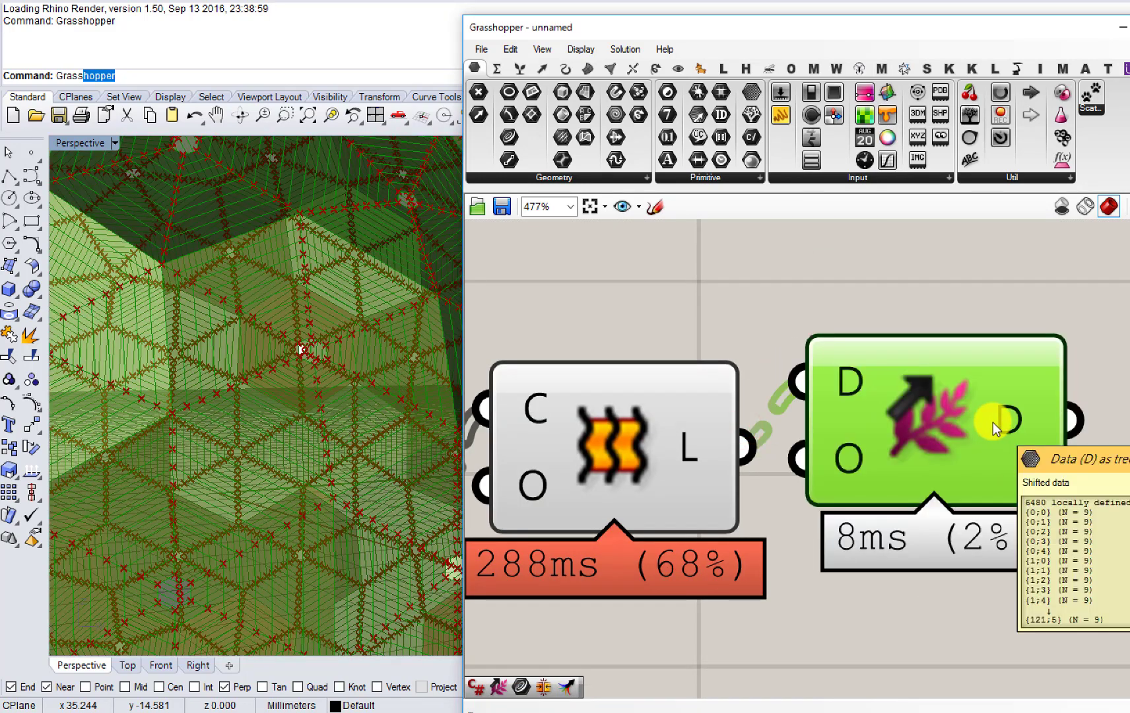
Step: Turn off the preview of the Merge and Loft components
{"action": "right_click_drag", "start_coordinate": [992, 422], "coordinate": [885, 400]}
{"action": "scroll", "coordinate": [881, 402], "scroll_direction": "down", "scroll_amount": 2}
{"action": "right_click_drag", "start_coordinate": [756, 477], "coordinate": [875, 478]}
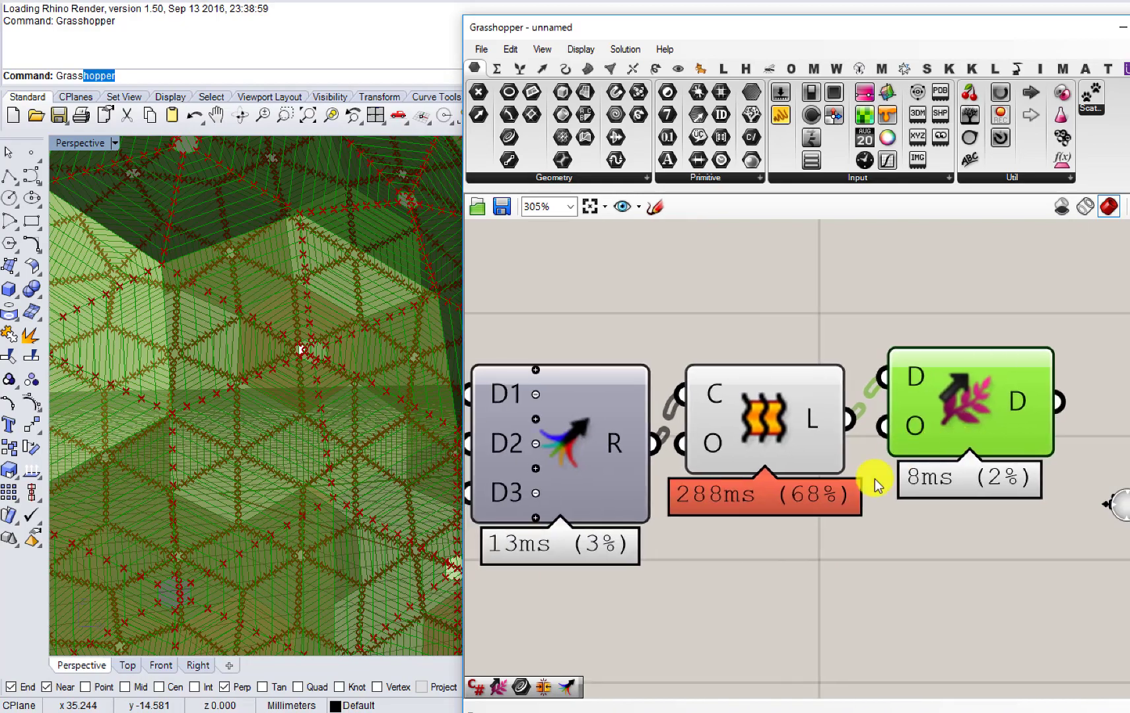
{"action": "left_click", "coordinate": [803, 557]}
{"action": "left_click_drag", "start_coordinate": [624, 439], "coordinate": [584, 396]}
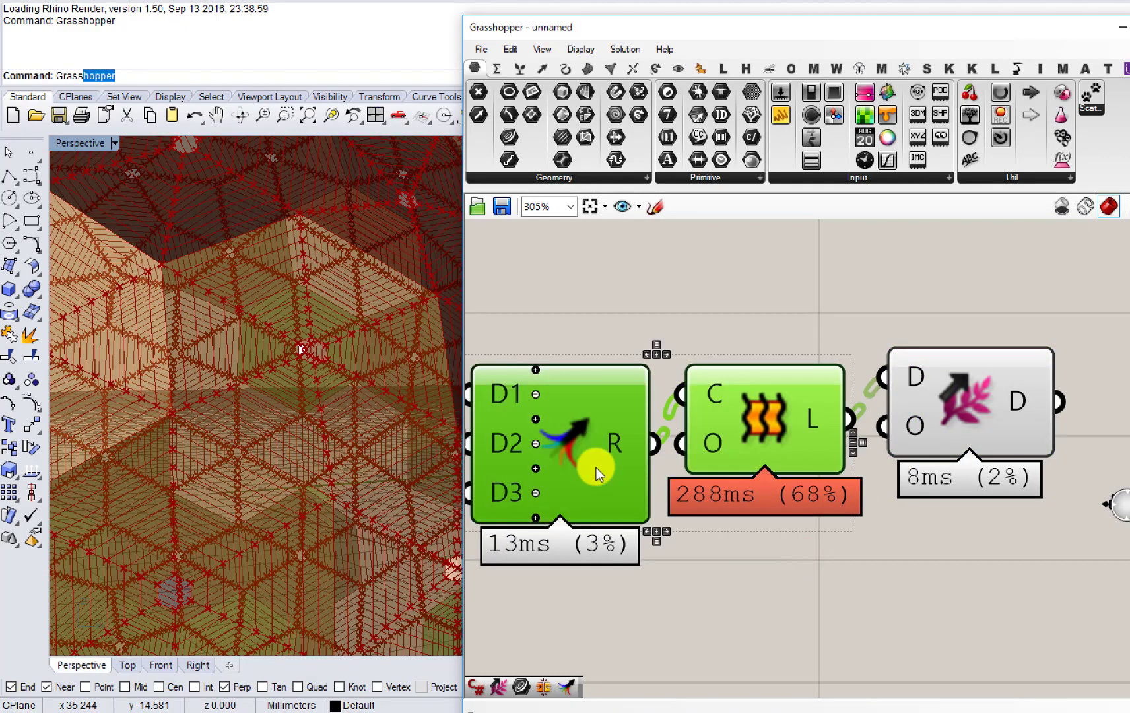
{"action": "middle_click", "coordinate": [596, 515]}
{"action": "left_click", "coordinate": [645, 466]}
{"action": "right_click_drag", "start_coordinate": [670, 531], "coordinate": [765, 499]}
Step: Turn off the preview of the Scale and Explode components earlier in the definition
{"action": "scroll", "coordinate": [348, 363], "scroll_direction": "down", "scroll_amount": 5}
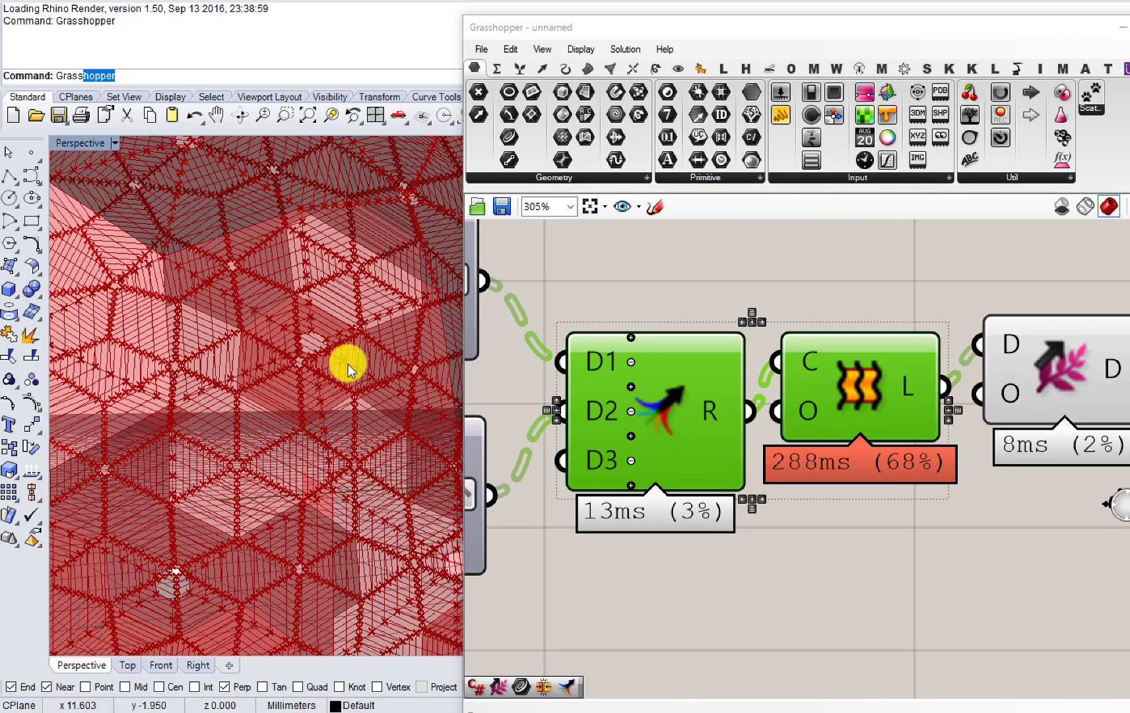
{"action": "scroll", "coordinate": [348, 364], "scroll_direction": "down", "scroll_amount": 4}
{"action": "right_click_drag", "start_coordinate": [345, 450], "coordinate": [359, 369]}
{"action": "right_click_drag", "start_coordinate": [762, 418], "coordinate": [792, 393]}
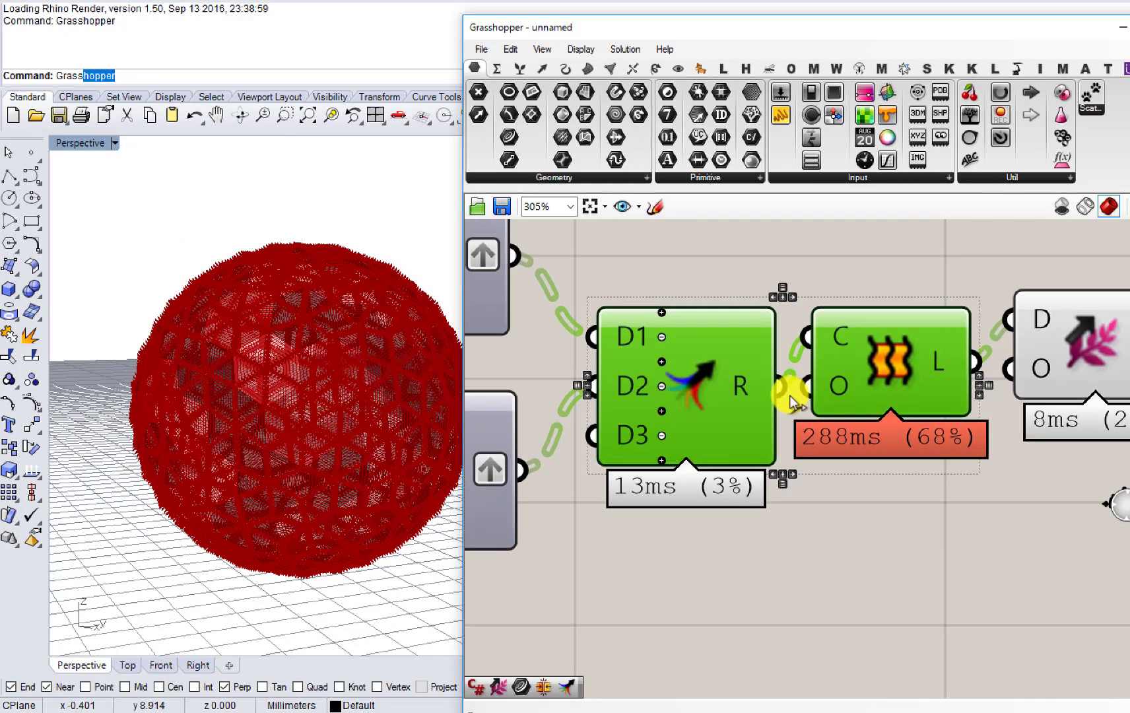
{"action": "right_click_drag", "start_coordinate": [695, 490], "coordinate": [852, 469]}
{"action": "scroll", "coordinate": [823, 474], "scroll_direction": "down", "scroll_amount": 5}
{"action": "right_click_drag", "start_coordinate": [713, 481], "coordinate": [1122, 450]}
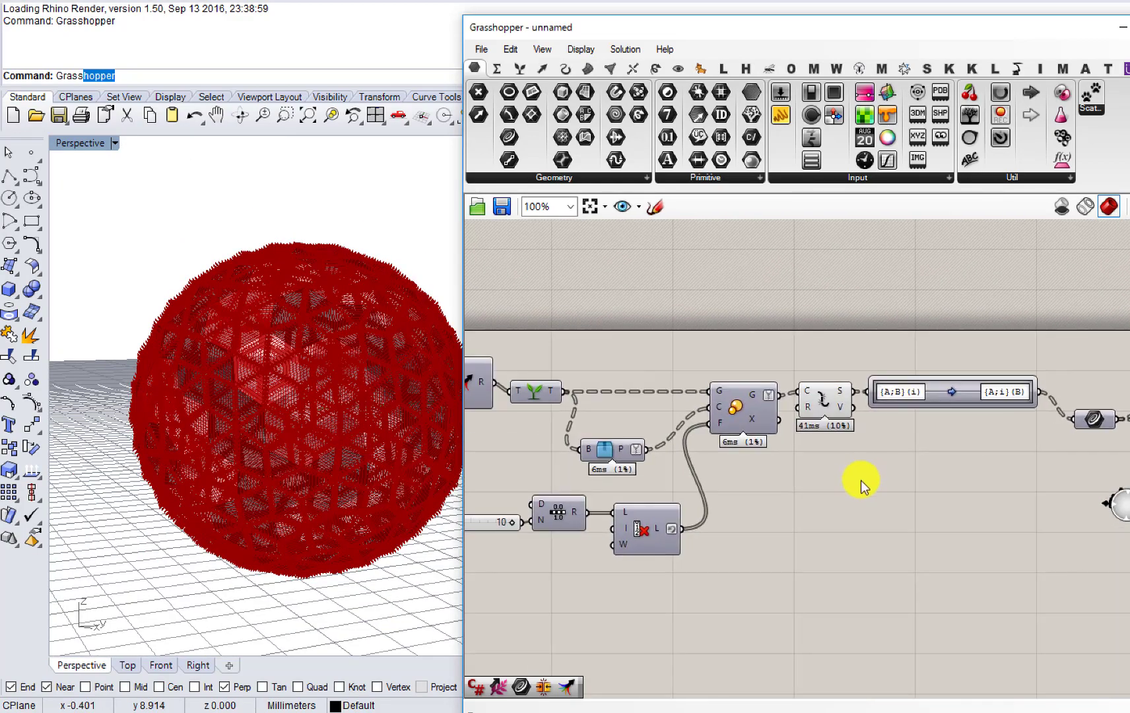
{"action": "left_click_drag", "start_coordinate": [849, 482], "coordinate": [772, 391]}
{"action": "middle_click", "coordinate": [798, 448]}
{"action": "left_click", "coordinate": [841, 404]}
Step: Examine the lofted strips on the sphere and compare the Shift Paths output tree with the tree of the scaling center points
{"action": "right_click_drag", "start_coordinate": [272, 417], "coordinate": [305, 462]}
{"action": "scroll", "coordinate": [309, 433], "scroll_direction": "up", "scroll_amount": 2}
{"action": "scroll", "coordinate": [309, 431], "scroll_direction": "up", "scroll_amount": 4}
{"action": "right_click_drag", "start_coordinate": [293, 381], "coordinate": [325, 308]}
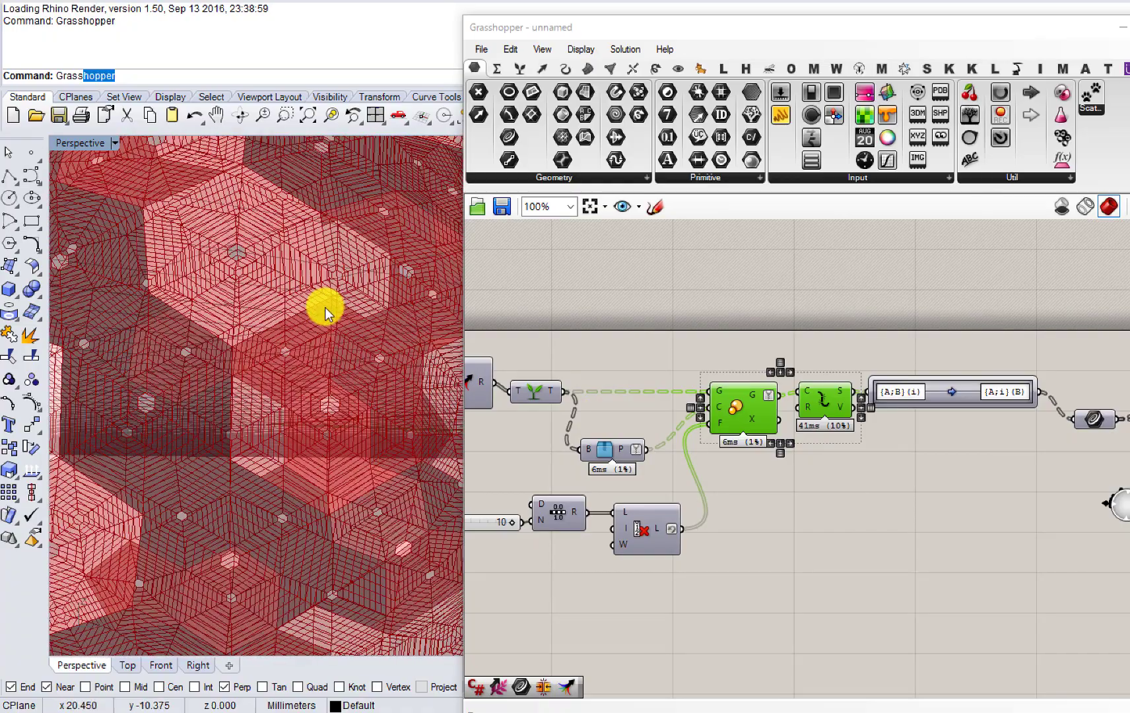
{"action": "scroll", "coordinate": [325, 308], "scroll_direction": "down", "scroll_amount": 4}
{"action": "right_click_drag", "start_coordinate": [340, 363], "coordinate": [345, 320]}
{"action": "right_click_drag", "start_coordinate": [709, 435], "coordinate": [403, 423]}
{"action": "right_click_drag", "start_coordinate": [870, 438], "coordinate": [417, 460]}
{"action": "scroll", "coordinate": [710, 375], "scroll_direction": "up", "scroll_amount": 4}
{"action": "scroll", "coordinate": [712, 350], "scroll_direction": "down", "scroll_amount": 4}
{"action": "scroll", "coordinate": [729, 348], "scroll_direction": "up", "scroll_amount": 1}
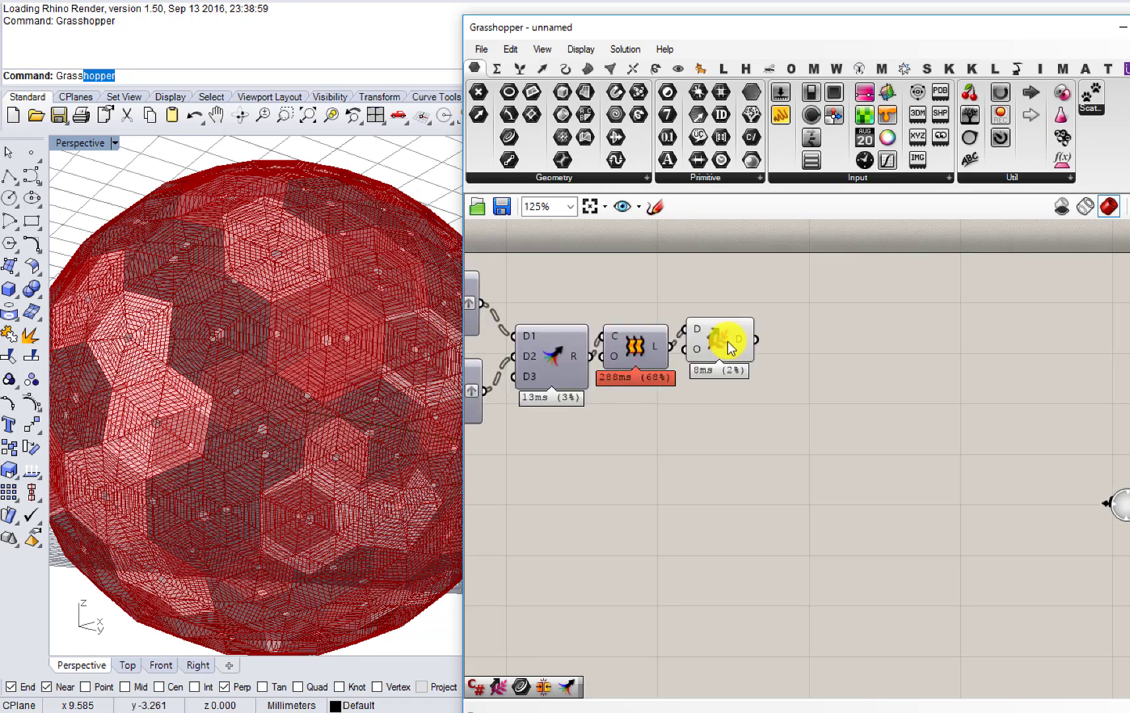
{"action": "left_click_drag", "start_coordinate": [723, 341], "coordinate": [733, 347]}
{"action": "mouse_move", "coordinate": [756, 344]}
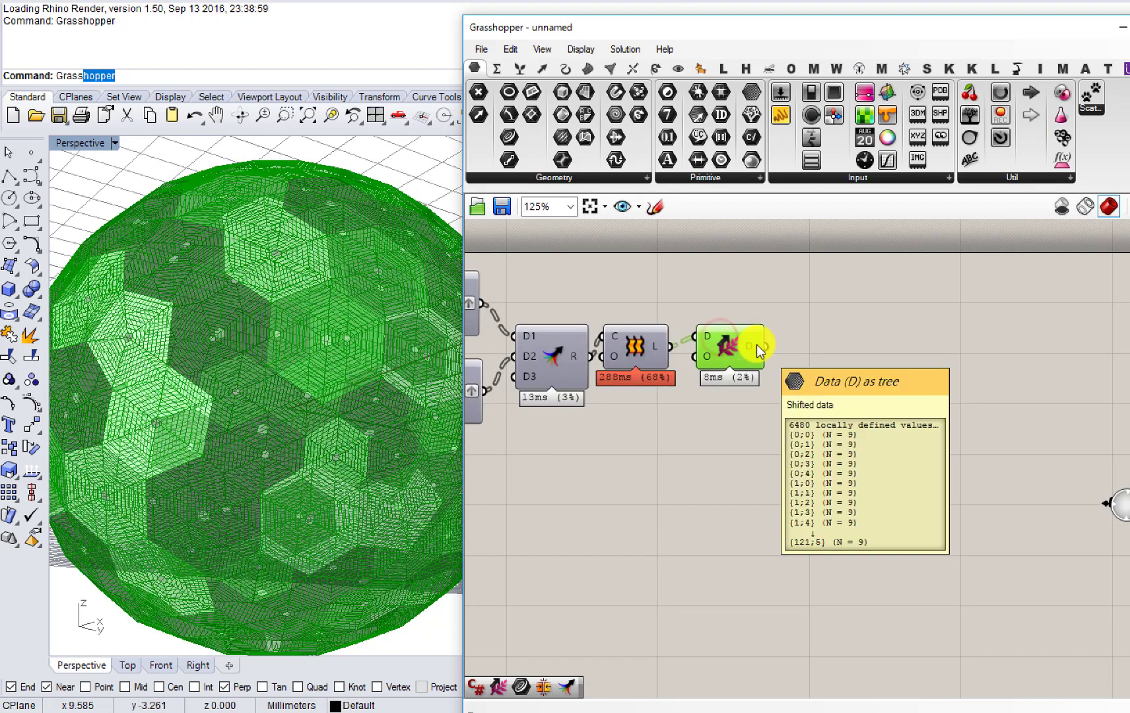
{"action": "right_click_drag", "start_coordinate": [756, 345], "coordinate": [890, 384]}
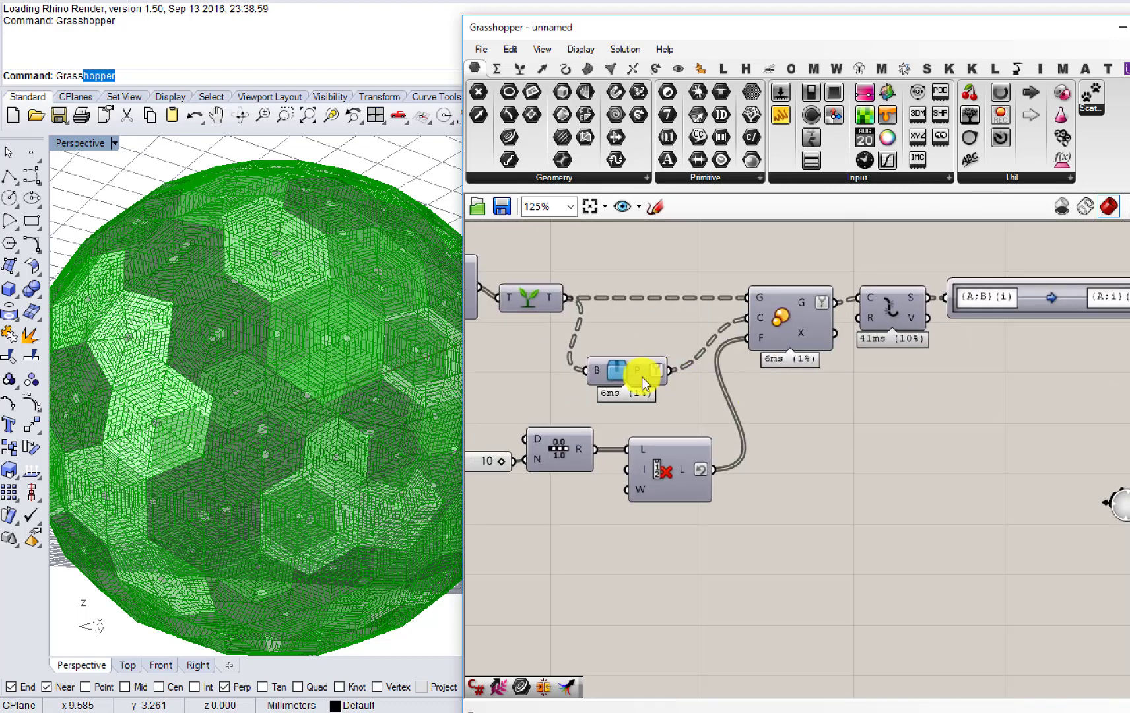
{"action": "mouse_move", "coordinate": [638, 374]}
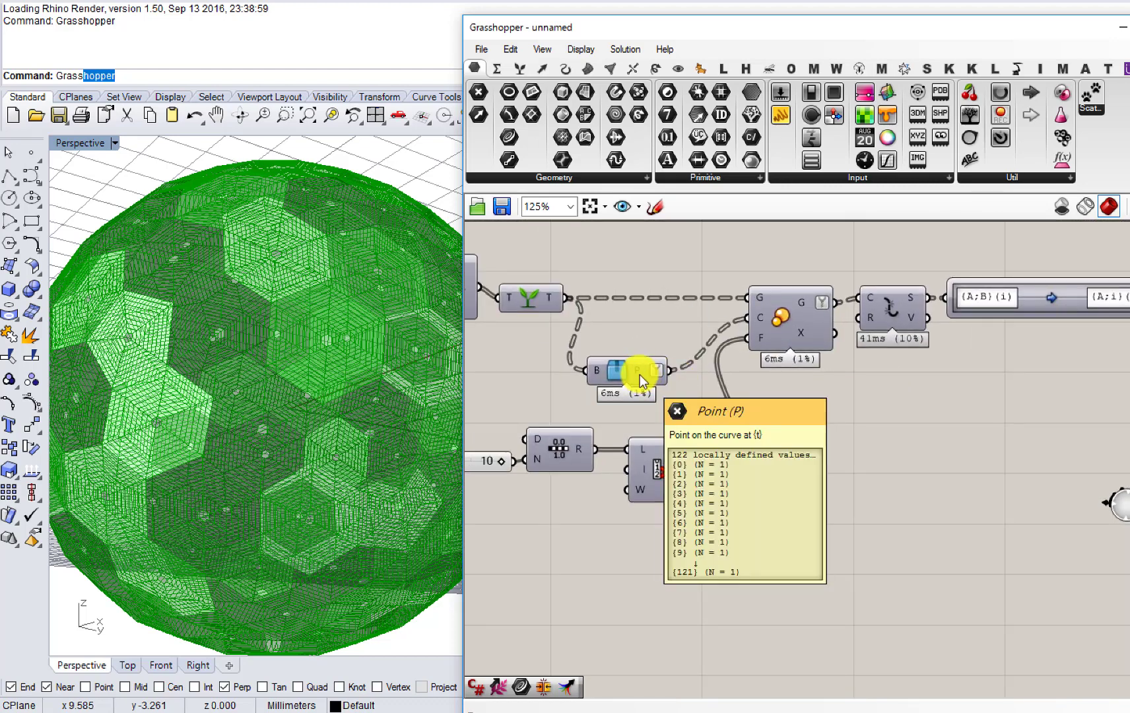
{"action": "double_click", "coordinate": [852, 467]}
Step: Try driving the Shift Paths offset with a new number slider set to 2, moving Shift Paths farther from the Loft
{"action": "scroll", "coordinate": [730, 479], "scroll_direction": "down", "scroll_amount": 15}
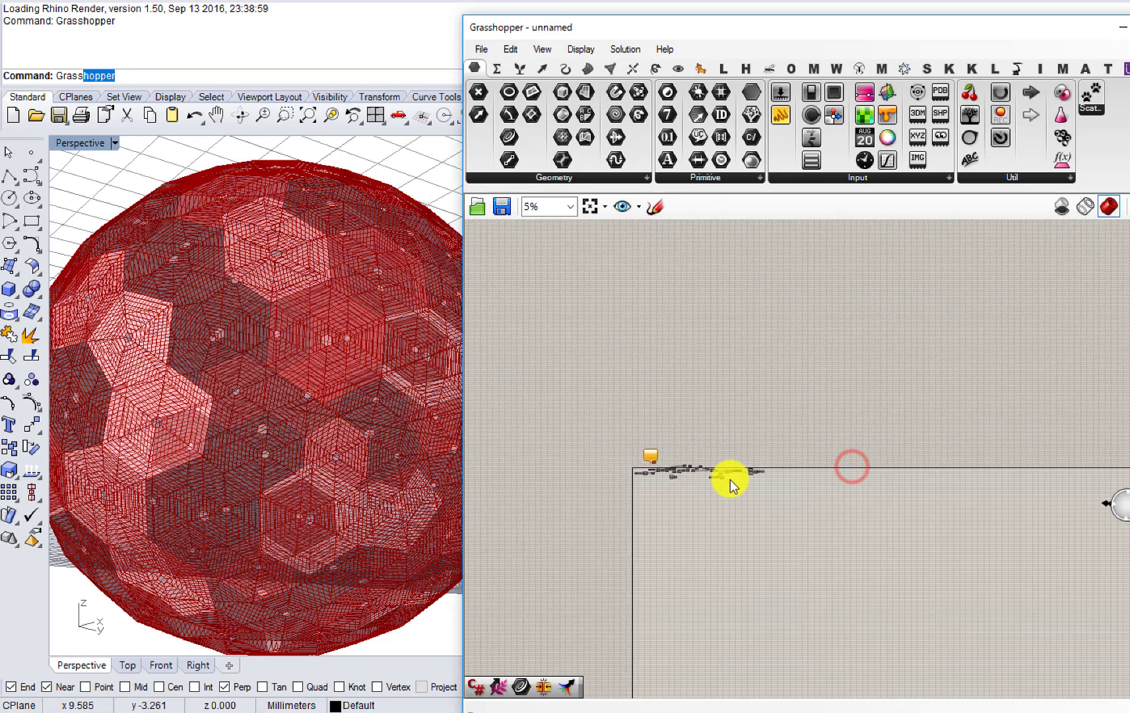
{"action": "scroll", "coordinate": [736, 482], "scroll_direction": "up", "scroll_amount": 10}
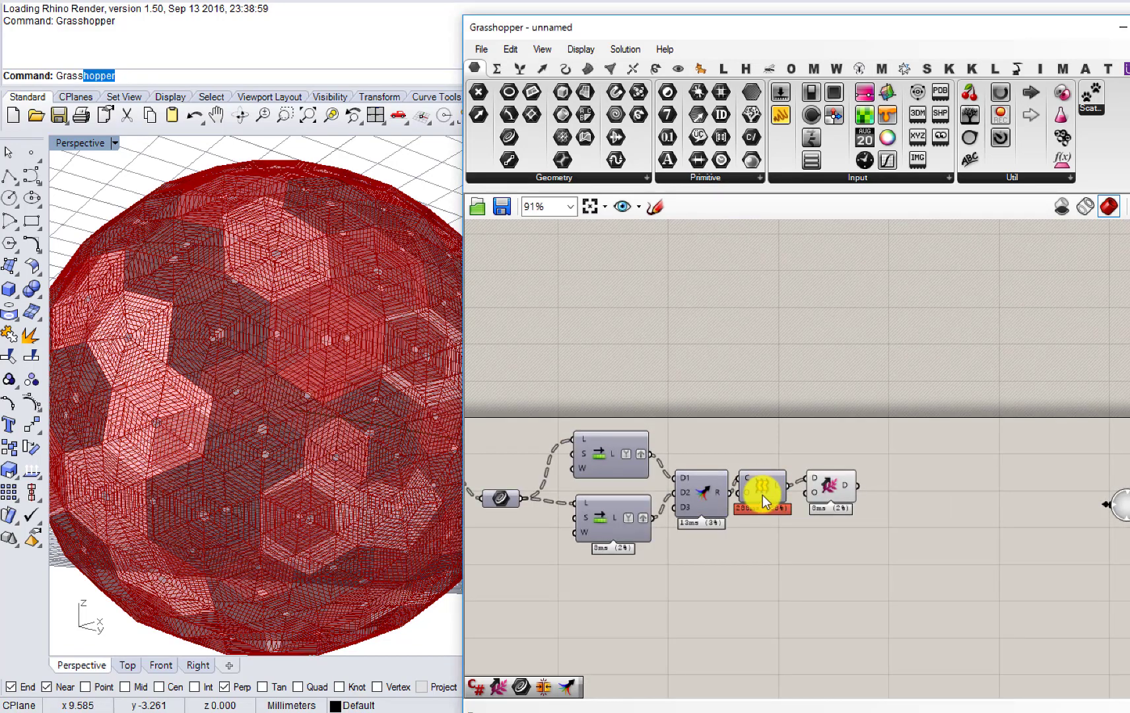
{"action": "left_click_drag", "start_coordinate": [826, 523], "coordinate": [789, 487]}
{"action": "left_click_drag", "start_coordinate": [825, 493], "coordinate": [850, 500]}
{"action": "left_click", "coordinate": [830, 543]}
{"action": "double_click", "coordinate": [771, 555]}
{"action": "type", "text": "2"}
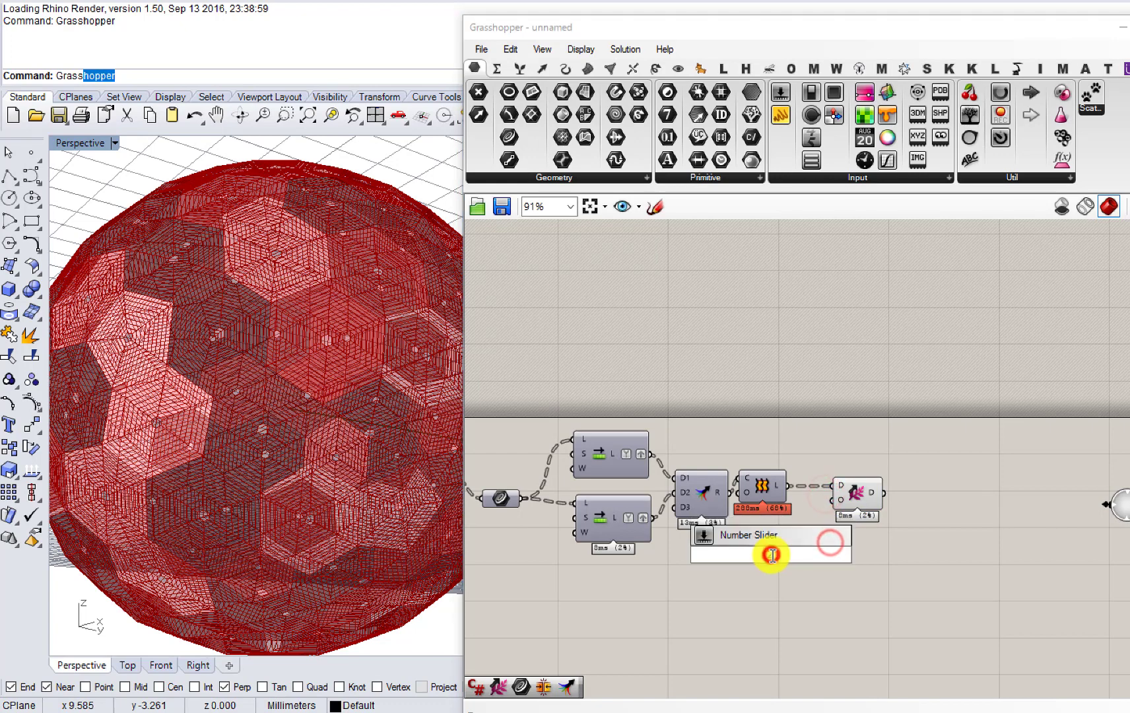
{"action": "key", "text": "Return"}
{"action": "left_click_drag", "start_coordinate": [864, 503], "coordinate": [866, 501]}
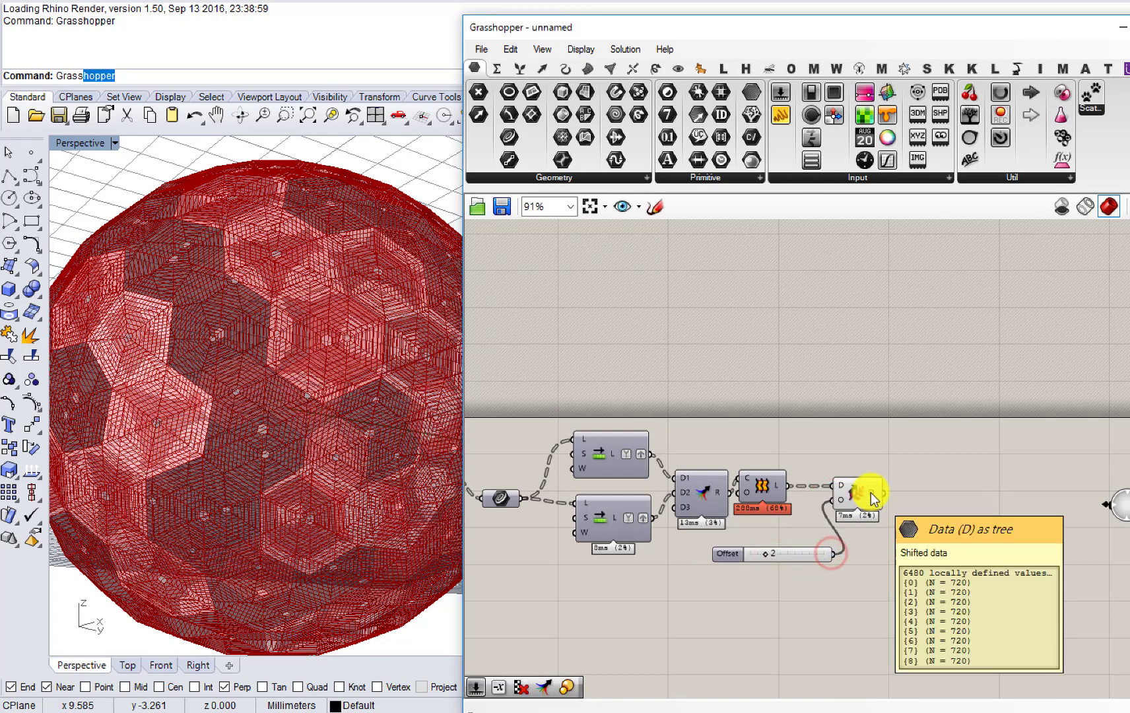
Step: Replace the offset slider with a new number slider set to 1 and connect it to the Shift Paths offset input
{"action": "right_click_drag", "start_coordinate": [749, 542], "coordinate": [791, 530]}
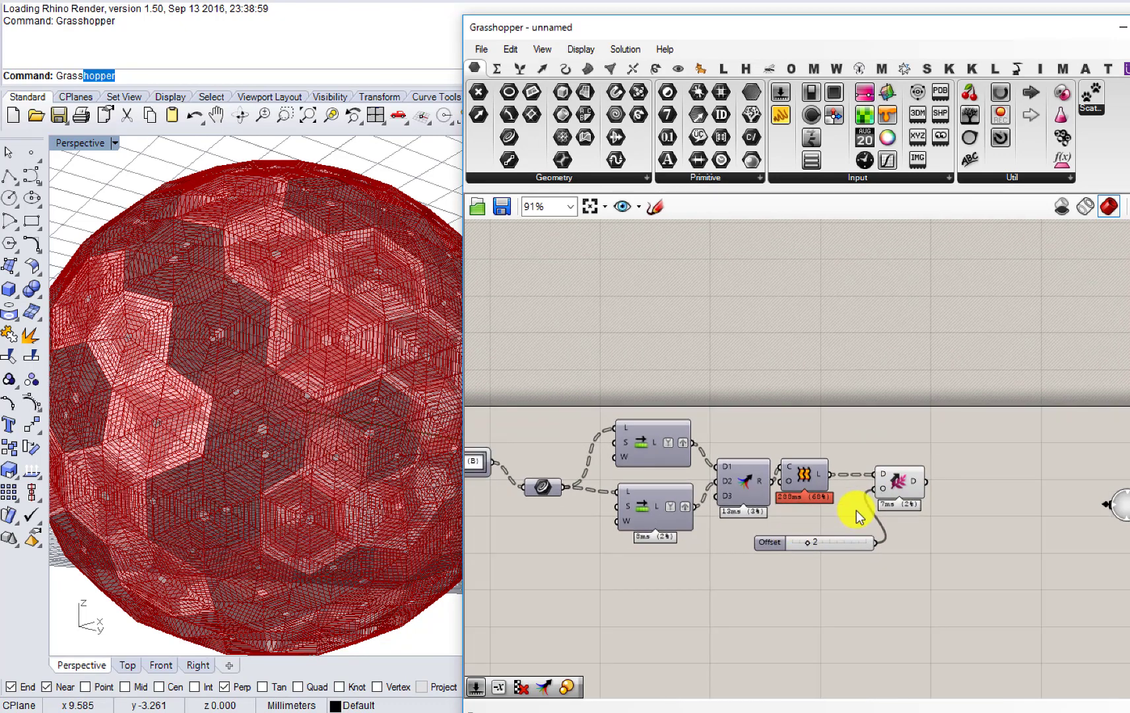
{"action": "left_click", "coordinate": [839, 542]}
{"action": "key", "text": "Delete"}
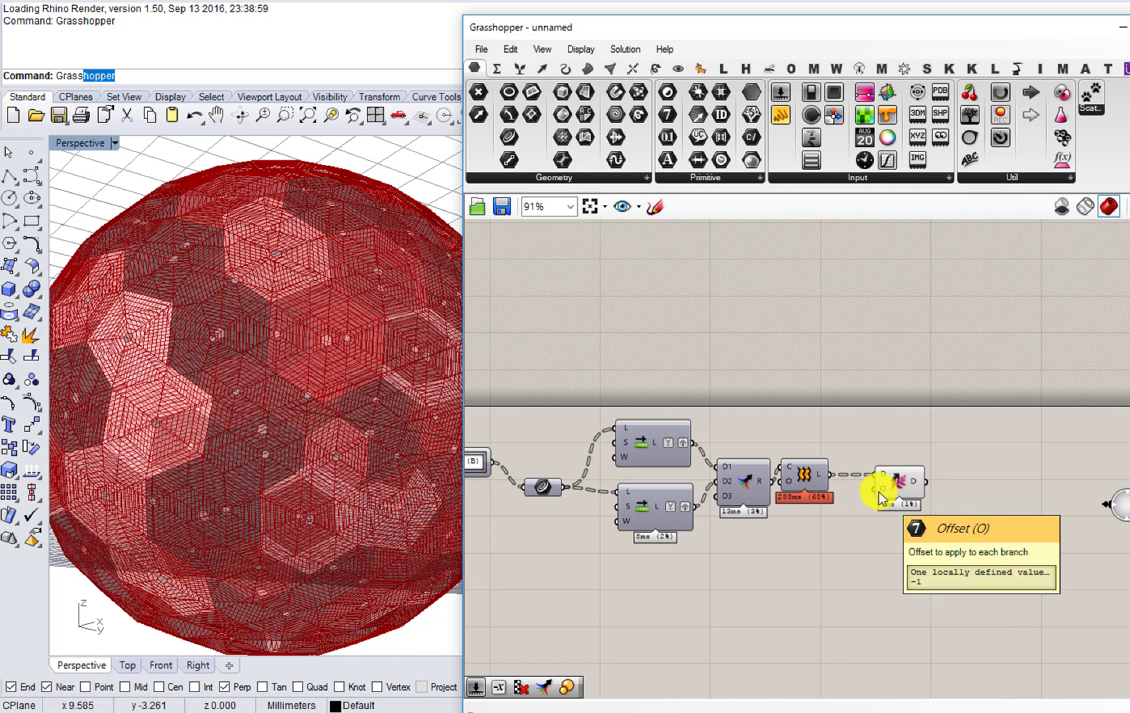
{"action": "double_click", "coordinate": [812, 562]}
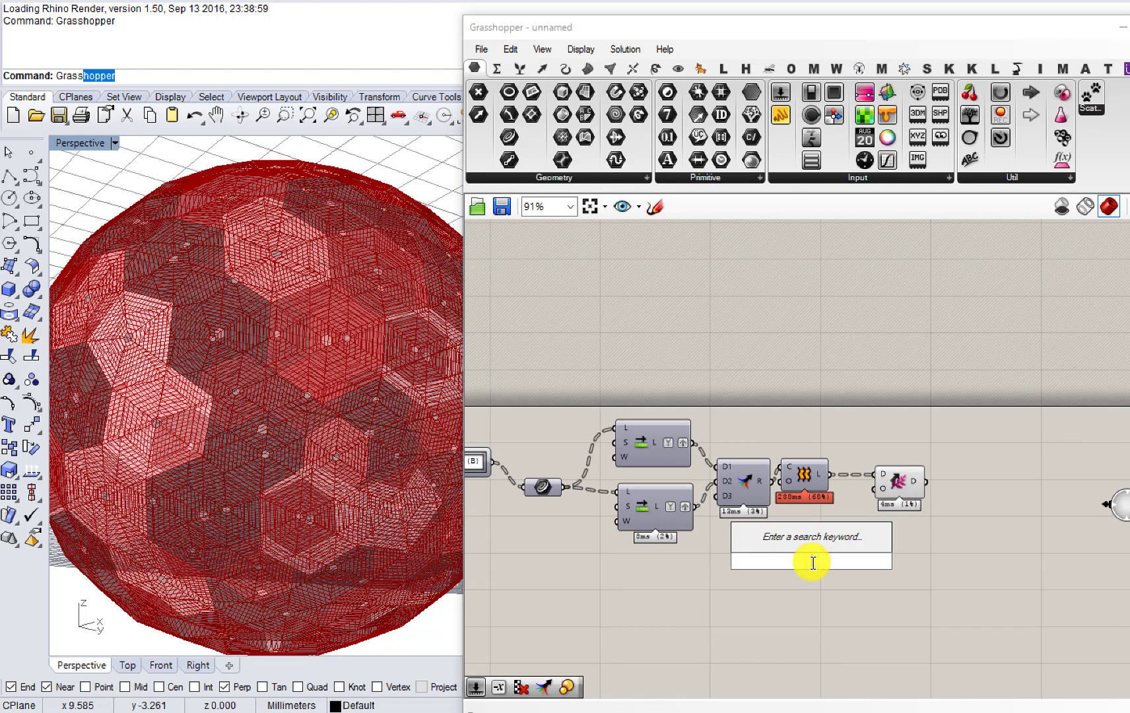
{"action": "type", "text": "1"}
{"action": "key", "text": "Return"}
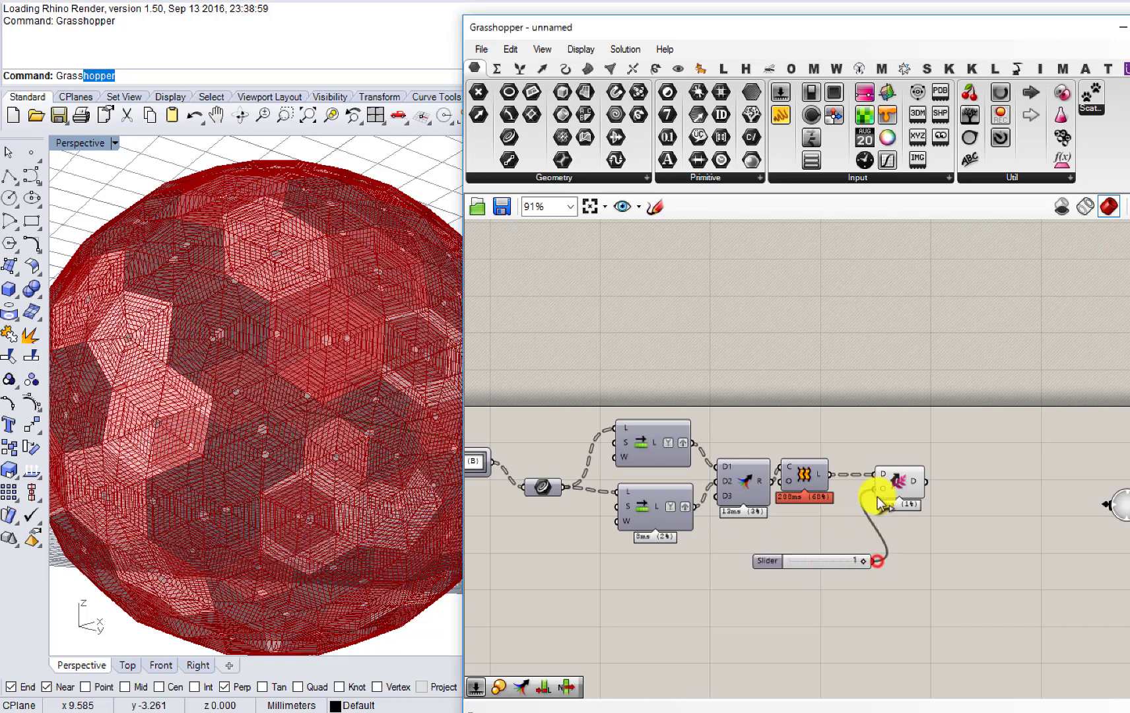
{"action": "left_click_drag", "start_coordinate": [877, 496], "coordinate": [880, 489]}
{"action": "mouse_move", "coordinate": [913, 478]}
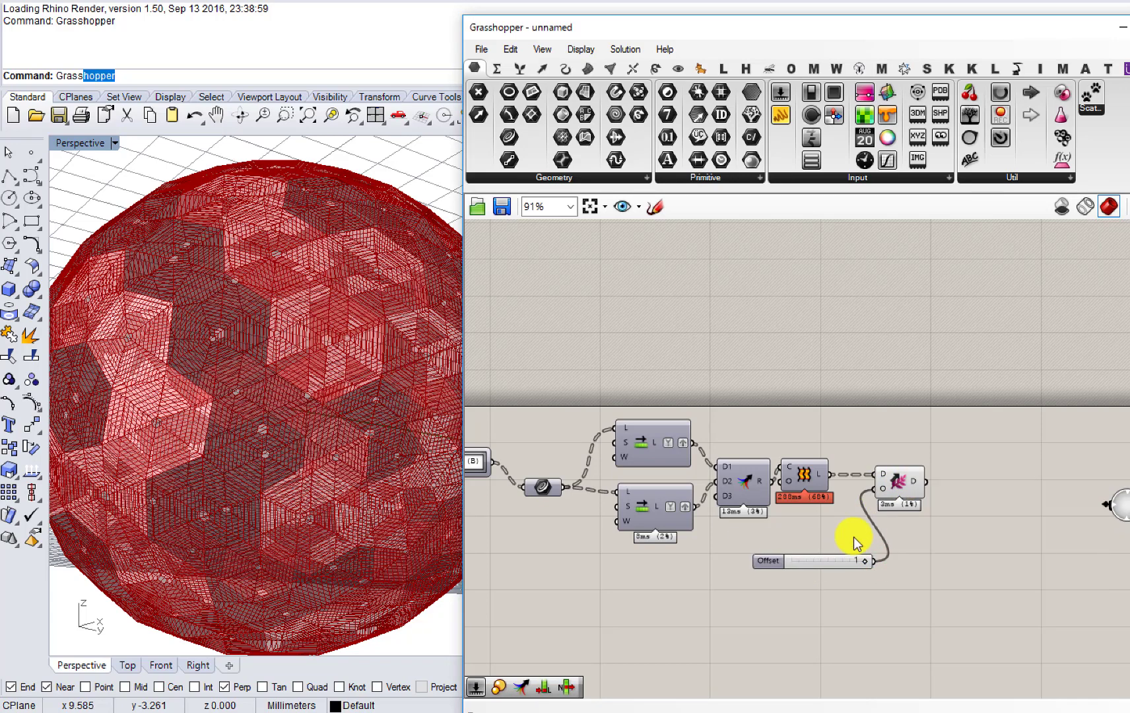
Step: Check the data trees of the Shift Paths and Loft outputs, and delete the offset slider
{"action": "left_click", "coordinate": [802, 560]}
{"action": "right_click_drag", "start_coordinate": [787, 575], "coordinate": [858, 532]}
{"action": "scroll", "coordinate": [957, 451], "scroll_direction": "up", "scroll_amount": 1}
{"action": "left_click", "coordinate": [971, 444]}
{"action": "right_click_drag", "start_coordinate": [972, 449], "coordinate": [841, 453]}
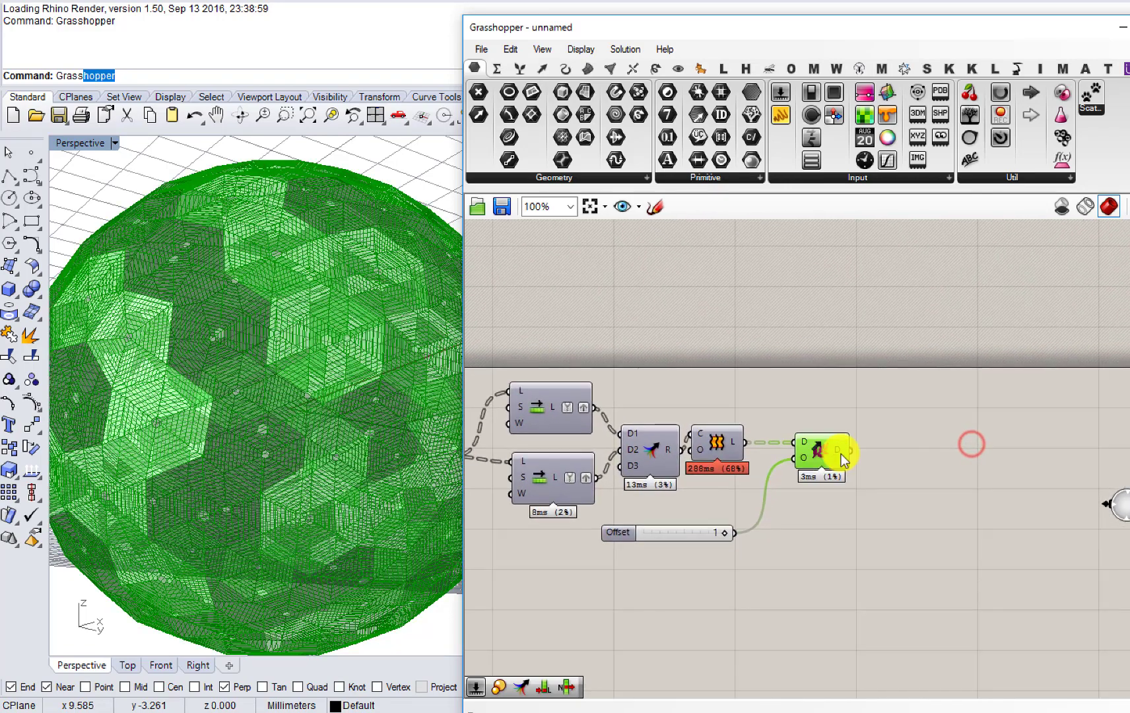
{"action": "scroll", "coordinate": [842, 445], "scroll_direction": "up", "scroll_amount": 3}
{"action": "mouse_move", "coordinate": [839, 464]}
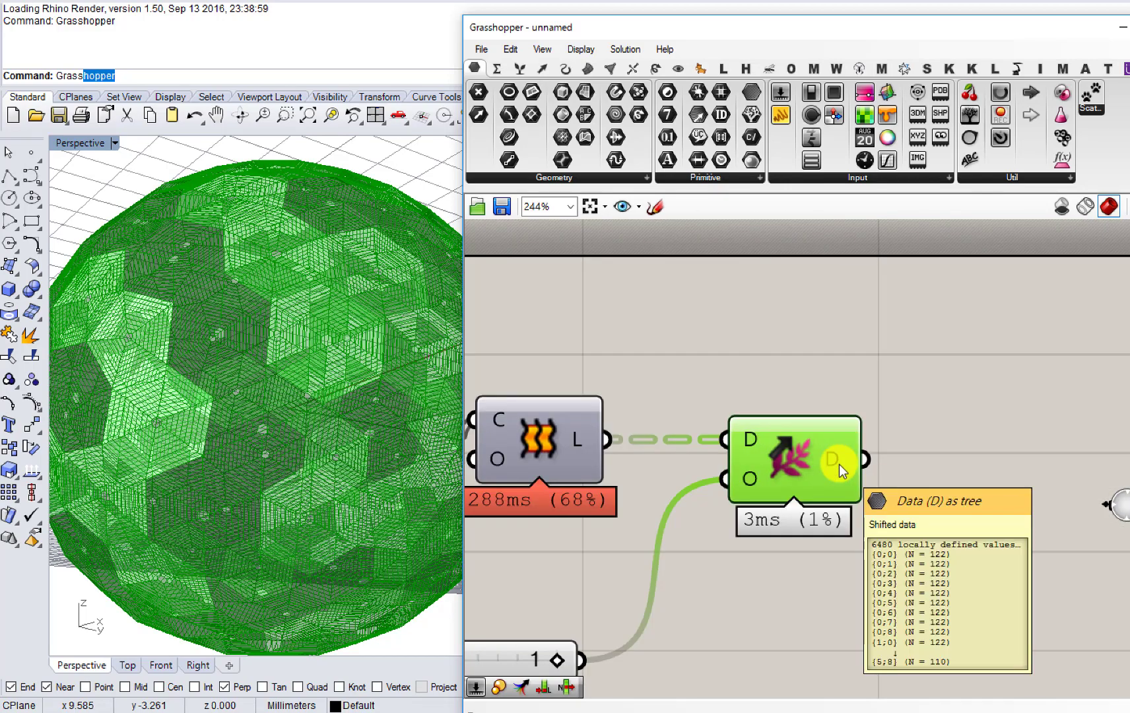
{"action": "right_click_drag", "start_coordinate": [594, 462], "coordinate": [814, 447]}
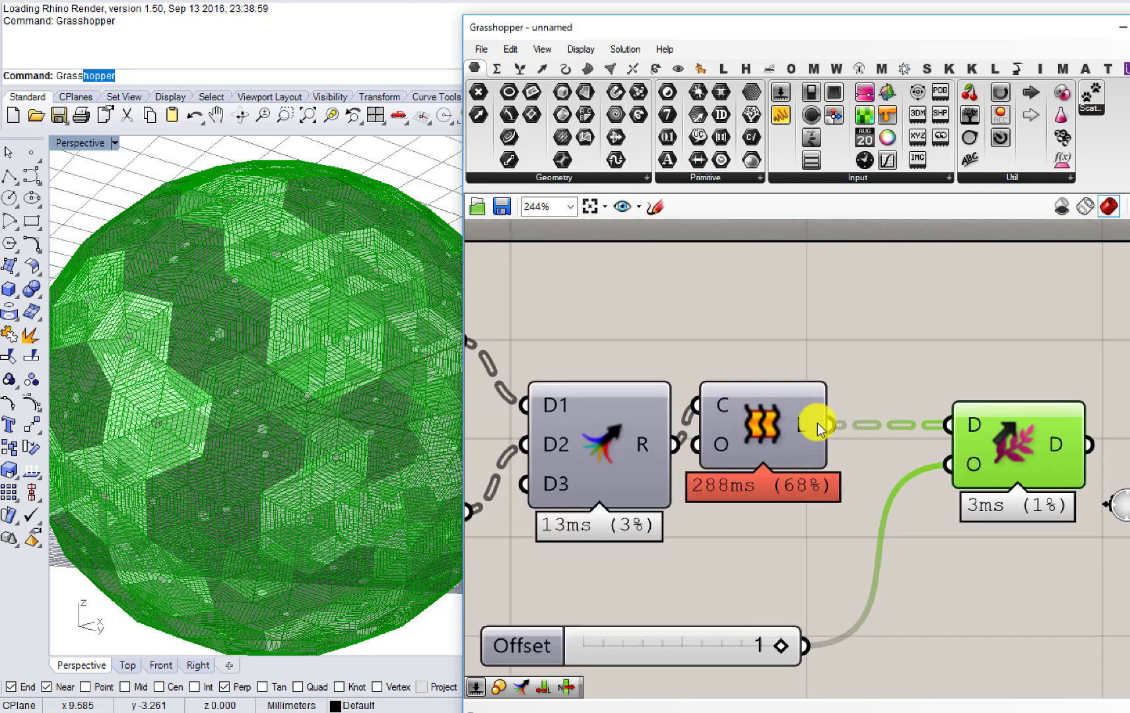
{"action": "mouse_move", "coordinate": [818, 423]}
{"action": "left_click", "coordinate": [756, 635]}
{"action": "key", "text": "Delete"}
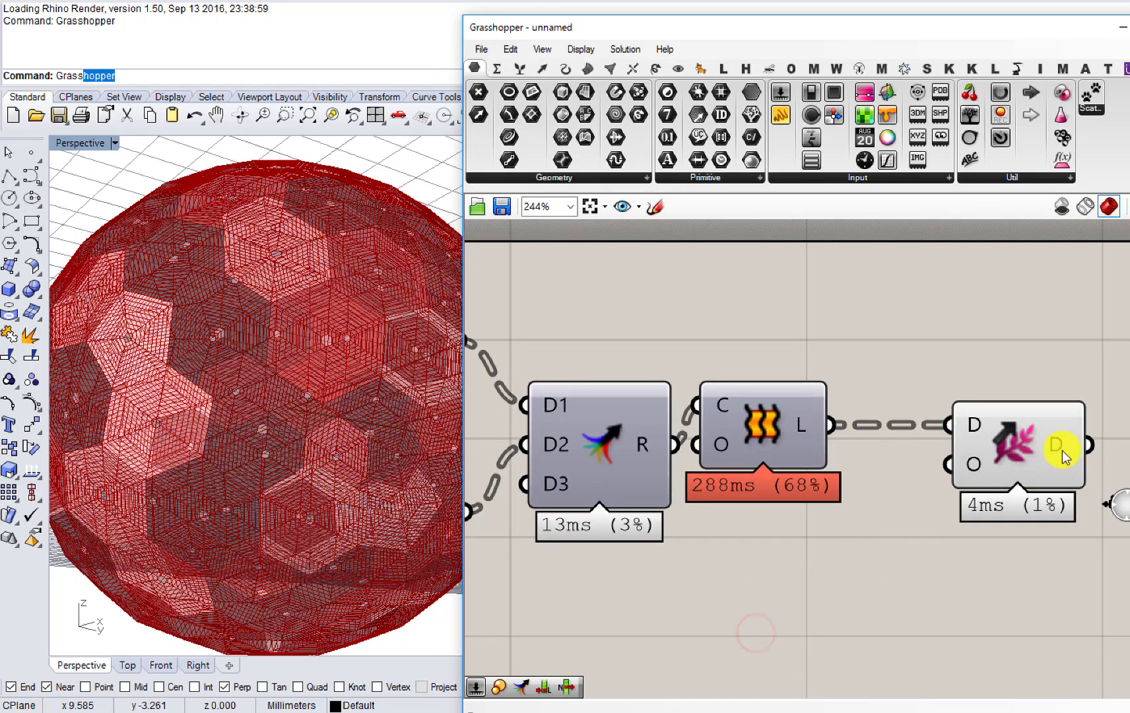
Step: Move the Shift Paths component closer to the Loft and check its output data tree
{"action": "right_click_drag", "start_coordinate": [1061, 448], "coordinate": [816, 450]}
{"action": "mouse_move", "coordinate": [817, 450]}
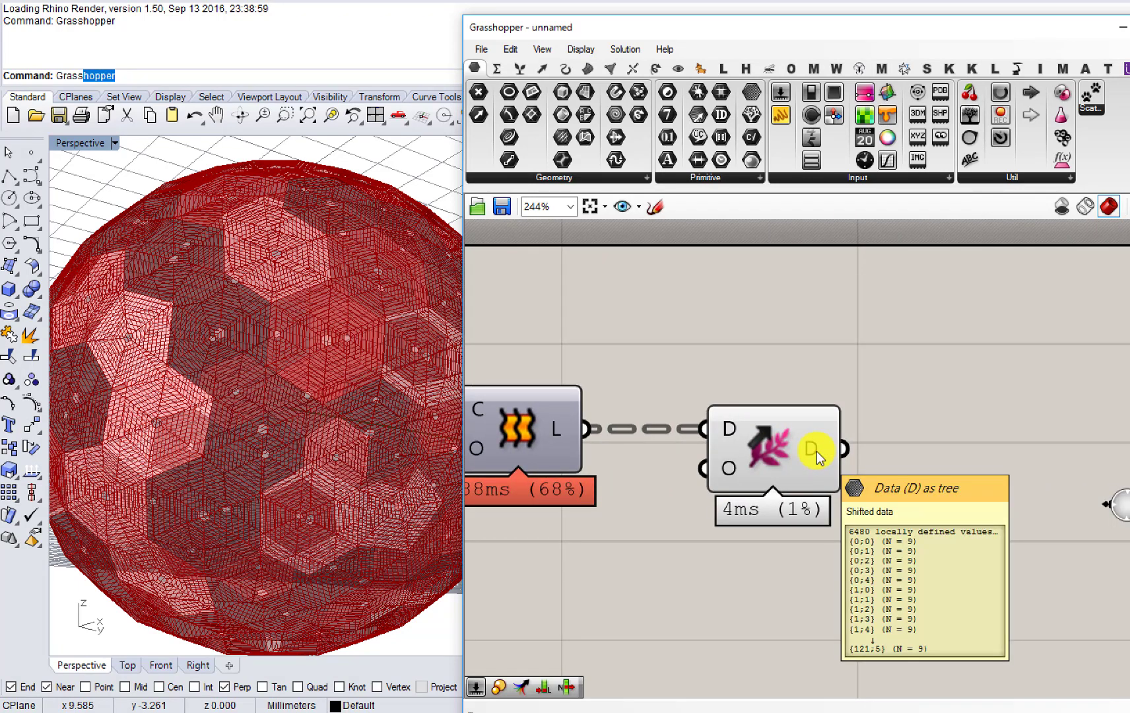
{"action": "left_click_drag", "start_coordinate": [810, 454], "coordinate": [755, 456]}
{"action": "mouse_move", "coordinate": [755, 456]}
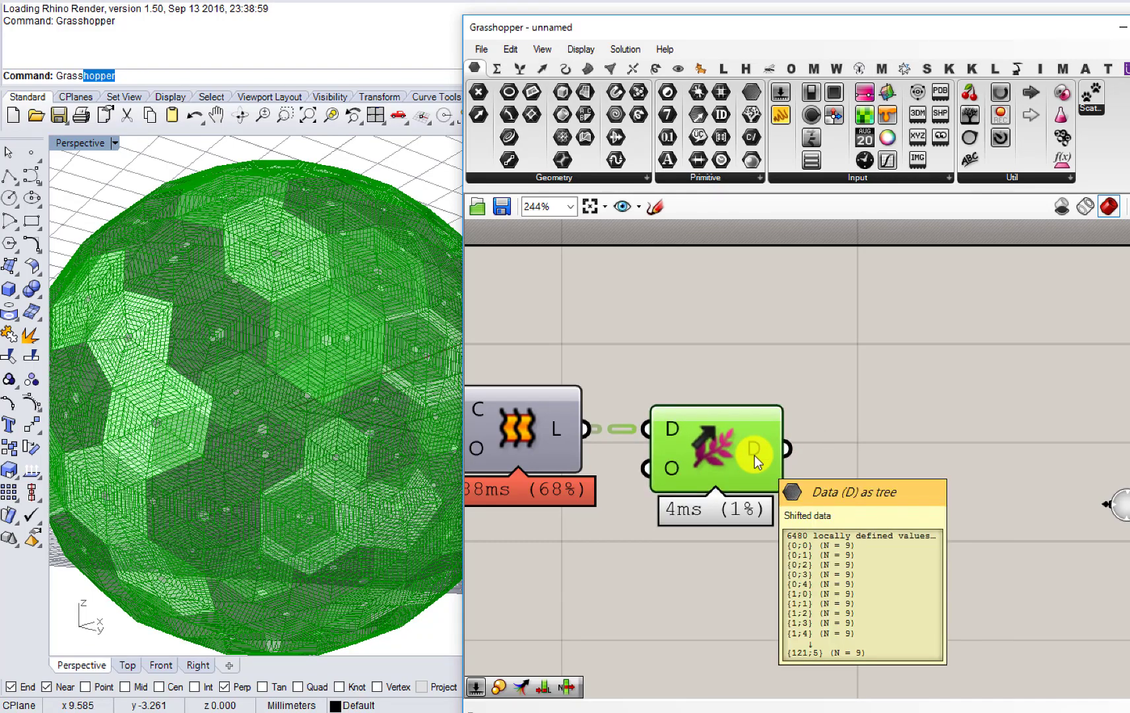
{"action": "right_click_drag", "start_coordinate": [794, 351], "coordinate": [703, 408]}
{"action": "double_click", "coordinate": [703, 408]}
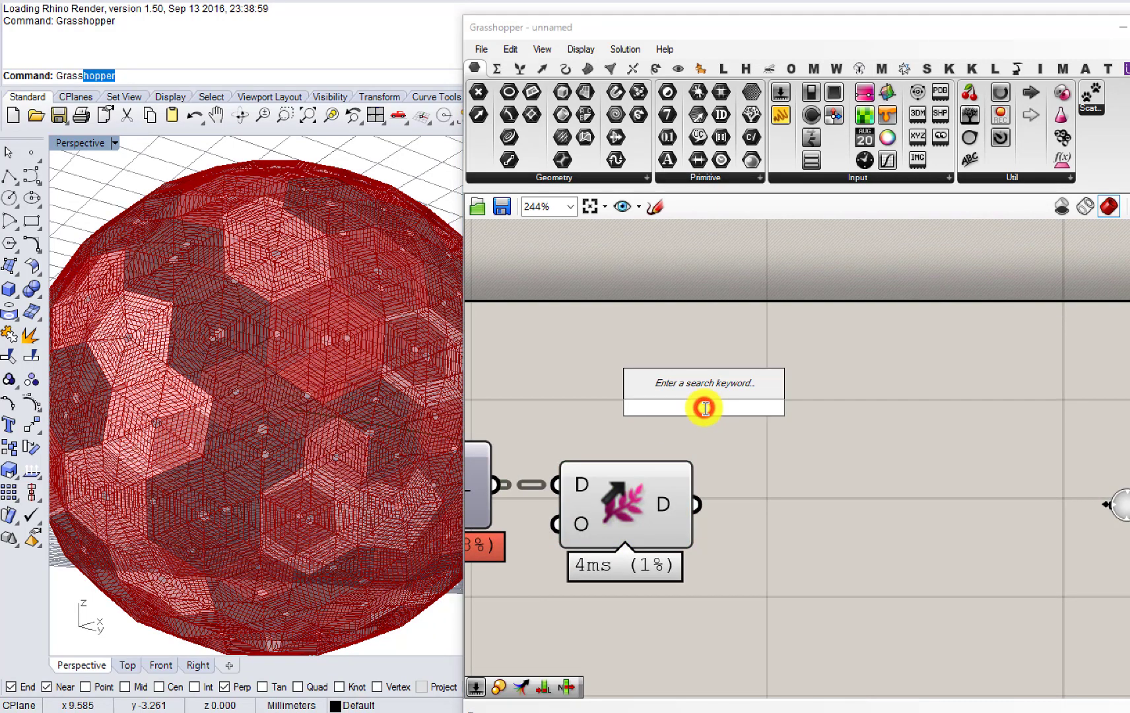
{"action": "type", "text": "se"}
{"action": "key", "text": "Escape"}
Step: Add a List Length component near the scaling part of the definition and feed it the culled list of scale factors
{"action": "double_click", "coordinate": [739, 432]}
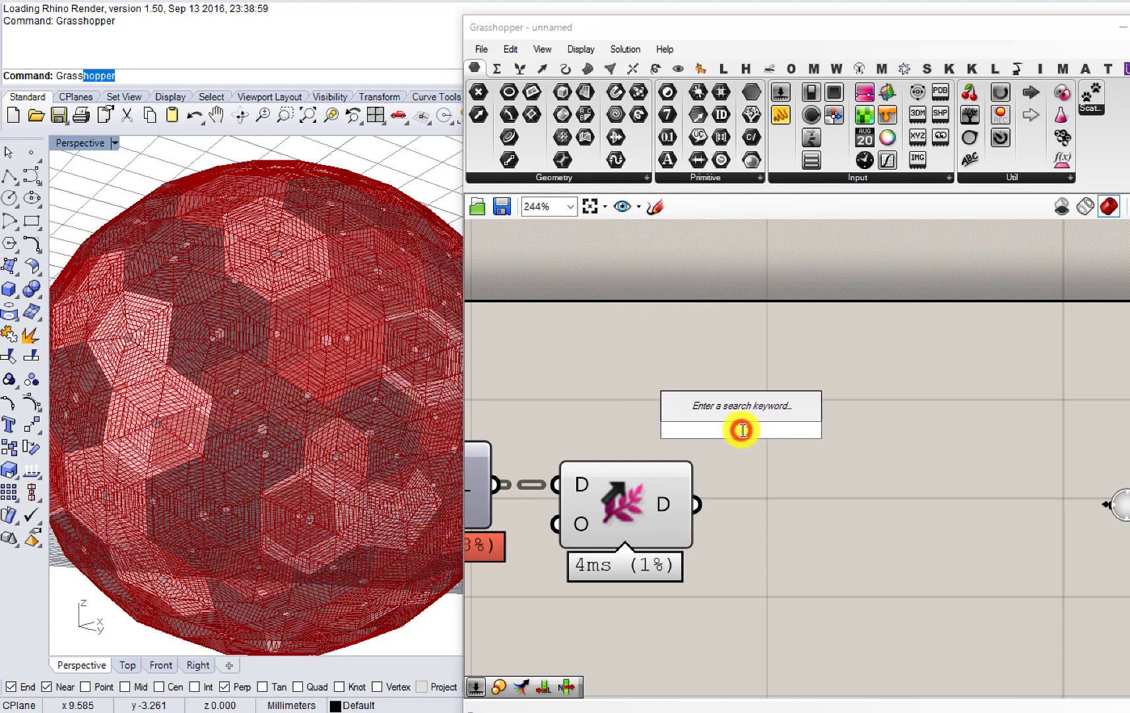
{"action": "type", "text": "len"}
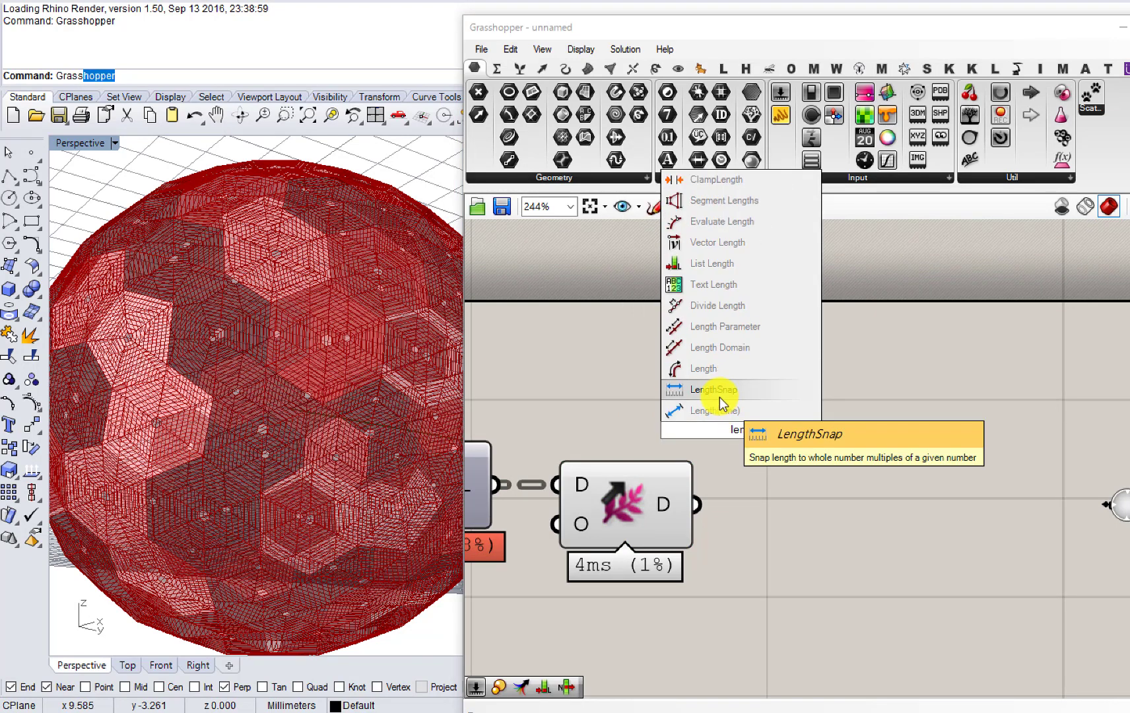
{"action": "type", "text": "g"}
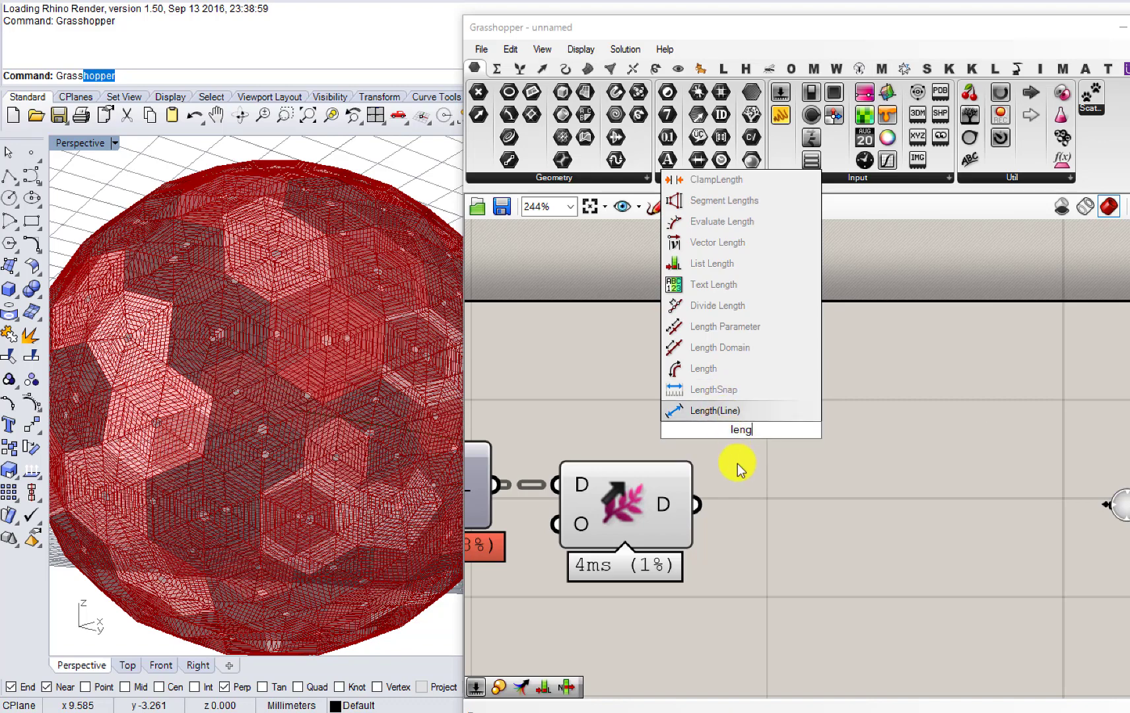
{"action": "left_click", "coordinate": [715, 263]}
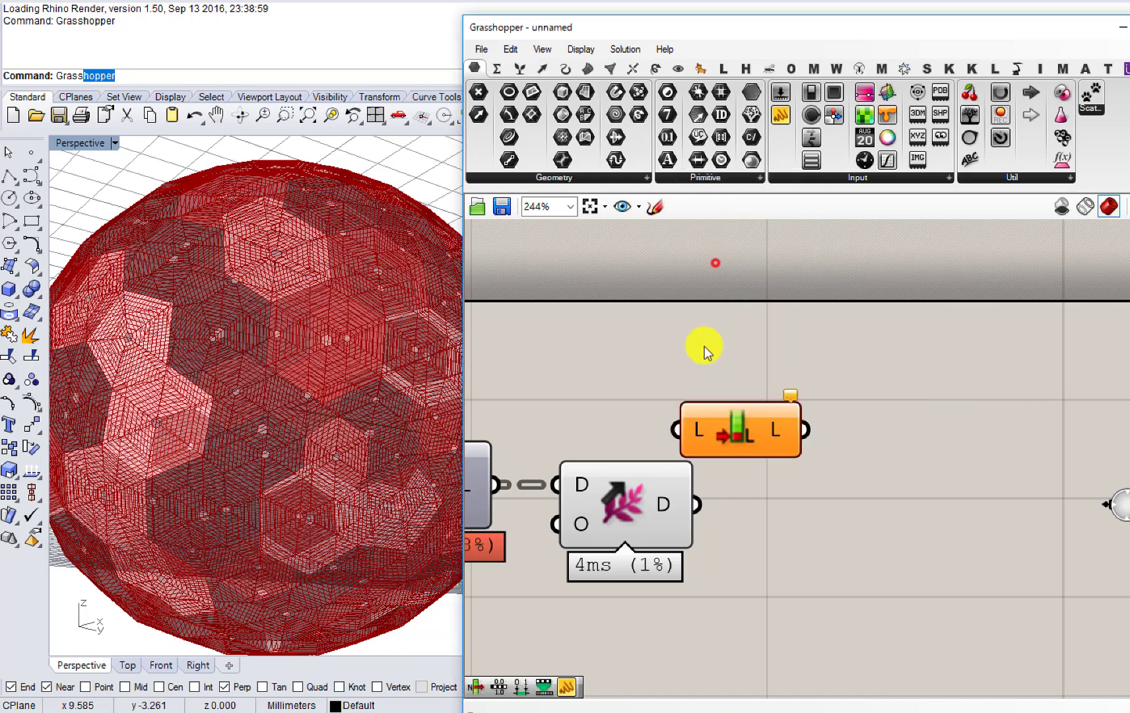
{"action": "right_click_drag", "start_coordinate": [700, 388], "coordinate": [831, 377]}
{"action": "left_click_drag", "start_coordinate": [857, 417], "coordinate": [852, 367]}
{"action": "scroll", "coordinate": [852, 367], "scroll_direction": "down", "scroll_amount": 5}
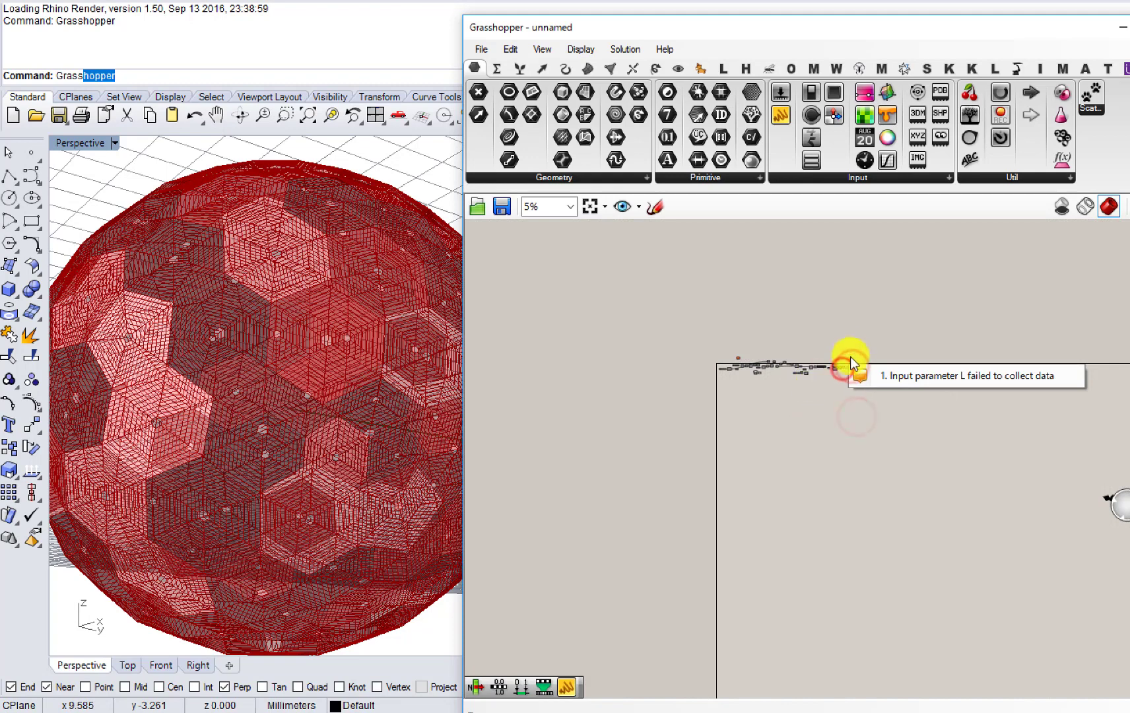
{"action": "left_click_drag", "start_coordinate": [911, 410], "coordinate": [832, 530]}
{"action": "mouse_move", "coordinate": [696, 528]}
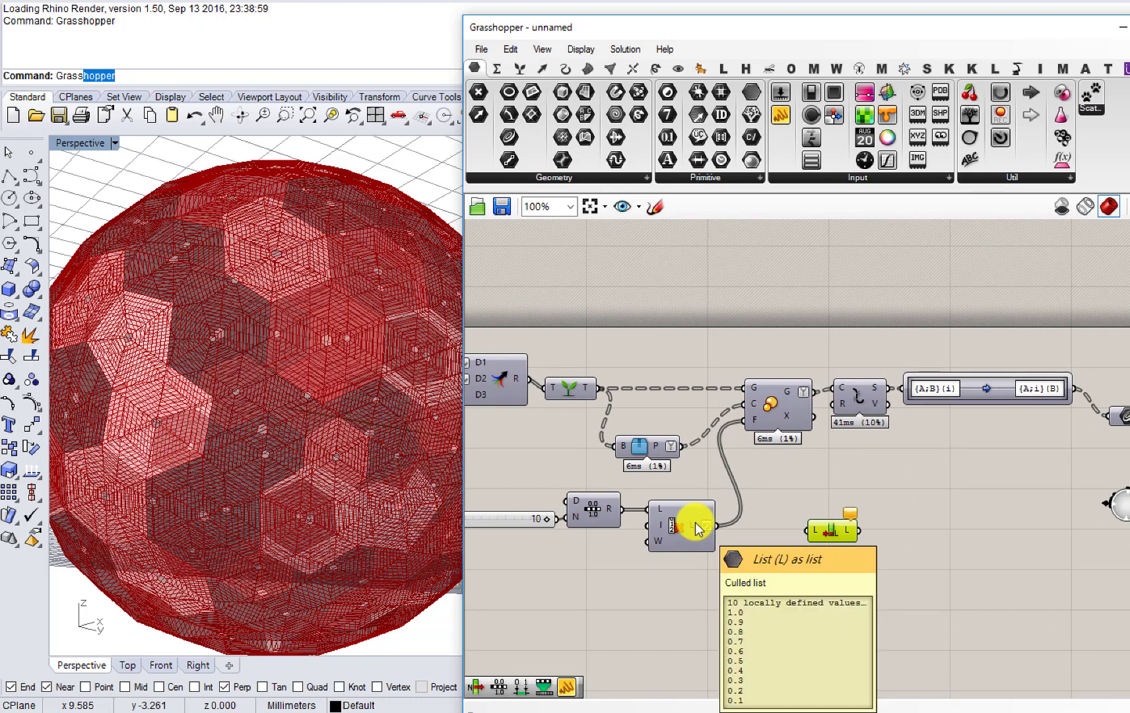
{"action": "left_click_drag", "start_coordinate": [717, 527], "coordinate": [805, 528]}
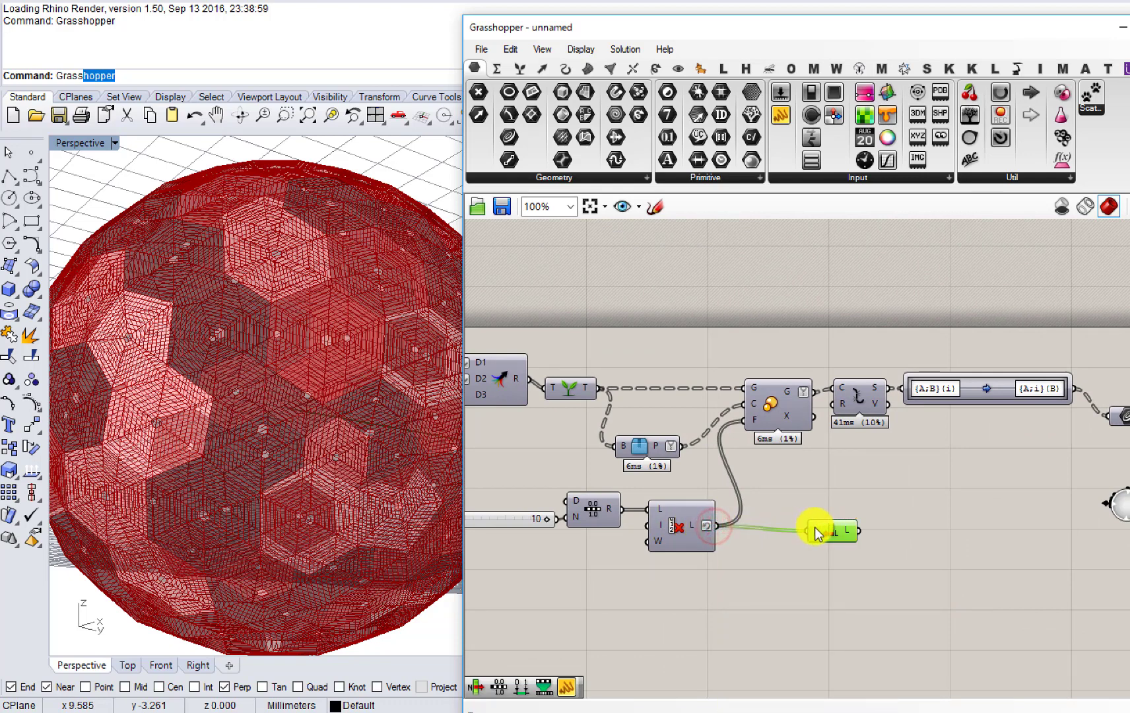
Step: Add an expression that subtracts from x to the List Length output
{"action": "right_click", "coordinate": [852, 534]}
{"action": "left_click", "coordinate": [901, 631]}
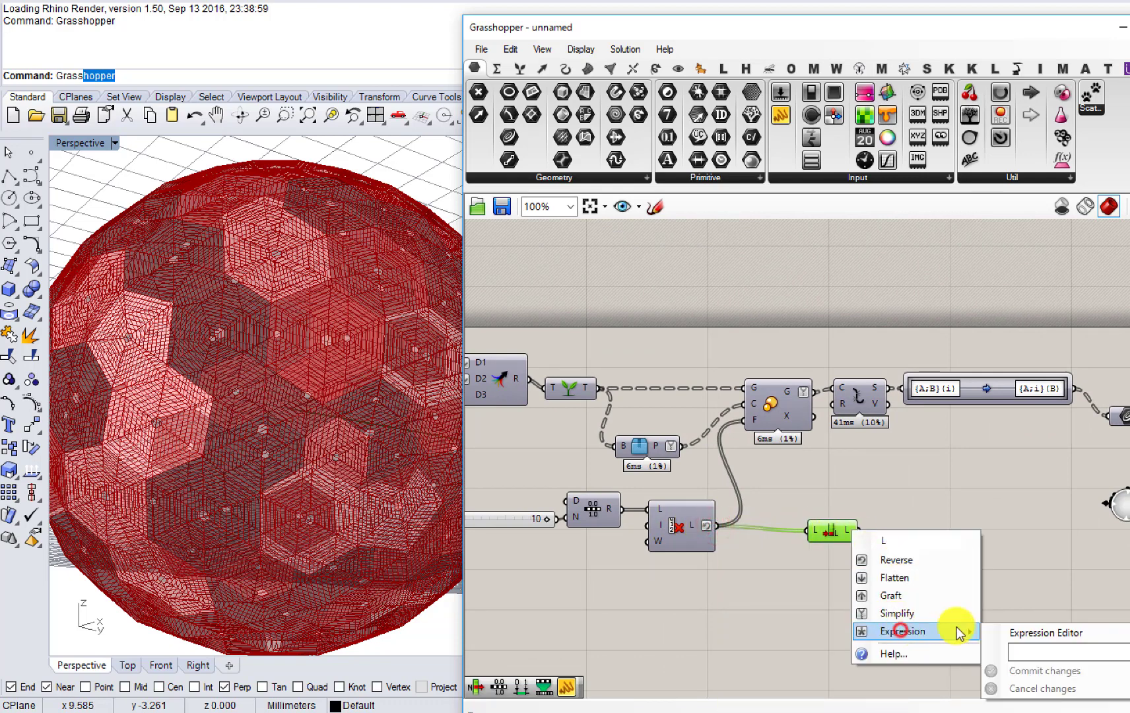
{"action": "left_click", "coordinate": [1050, 649]}
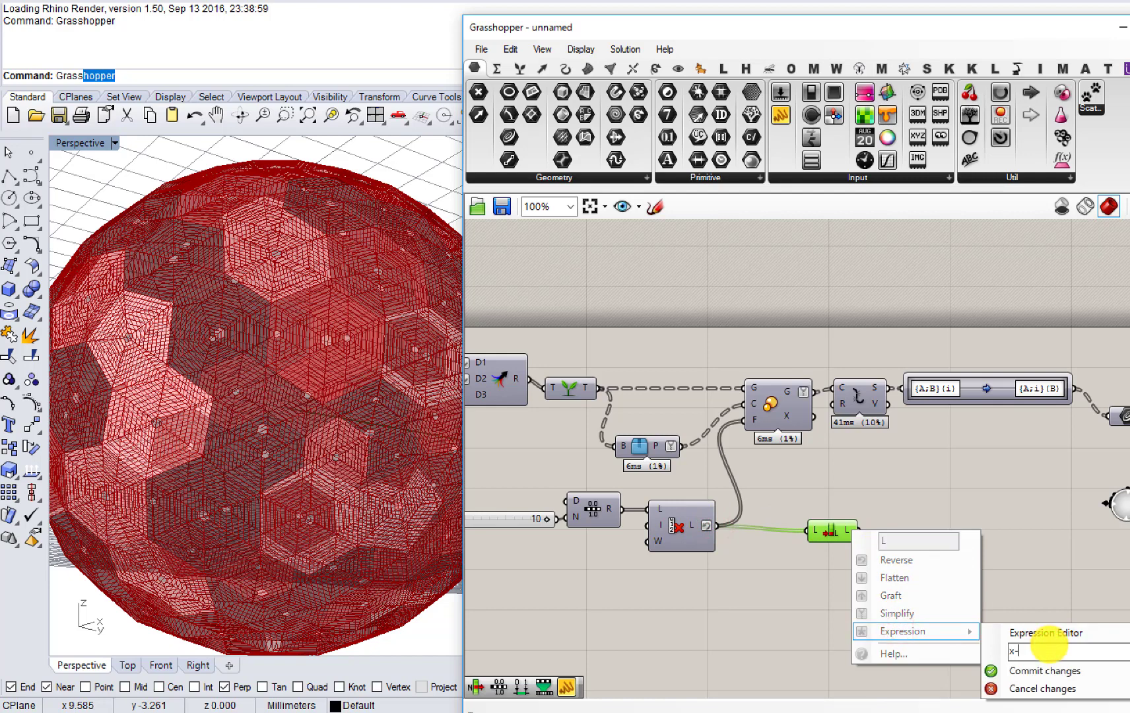
{"action": "left_click", "coordinate": [1059, 676]}
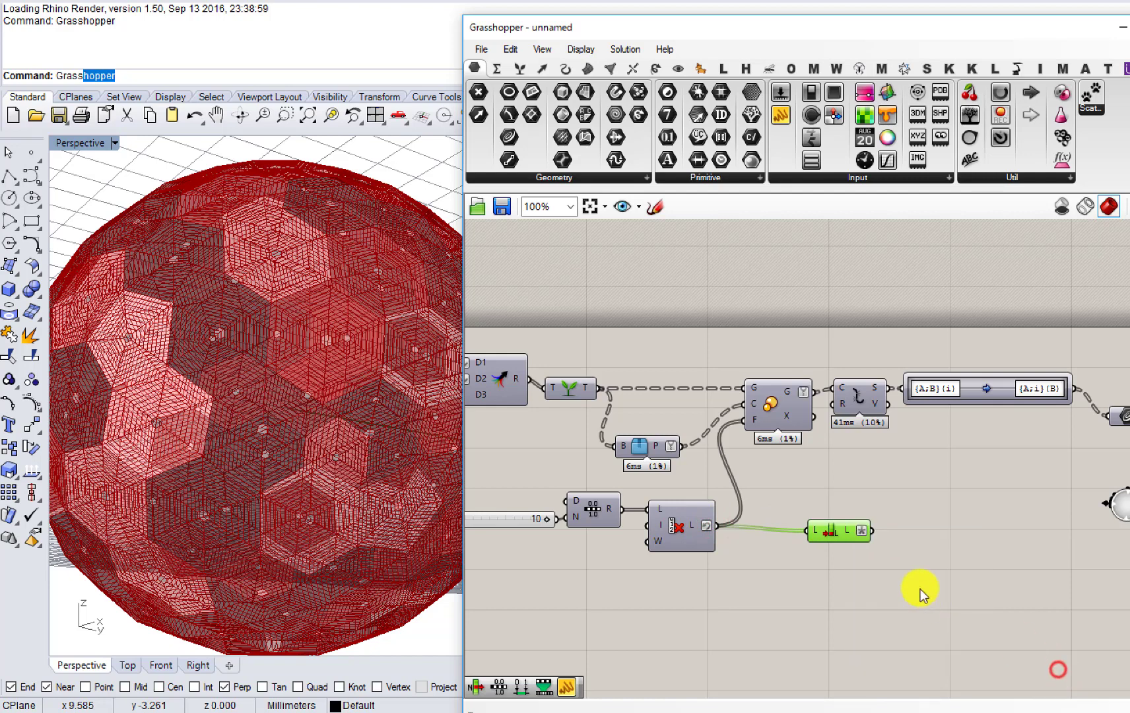
Step: Move the List Length component above the Loft and Shift Paths components and place a Range component beside it
{"action": "right_click_drag", "start_coordinate": [918, 590], "coordinate": [630, 586]}
{"action": "scroll", "coordinate": [575, 550], "scroll_direction": "down", "scroll_amount": 5}
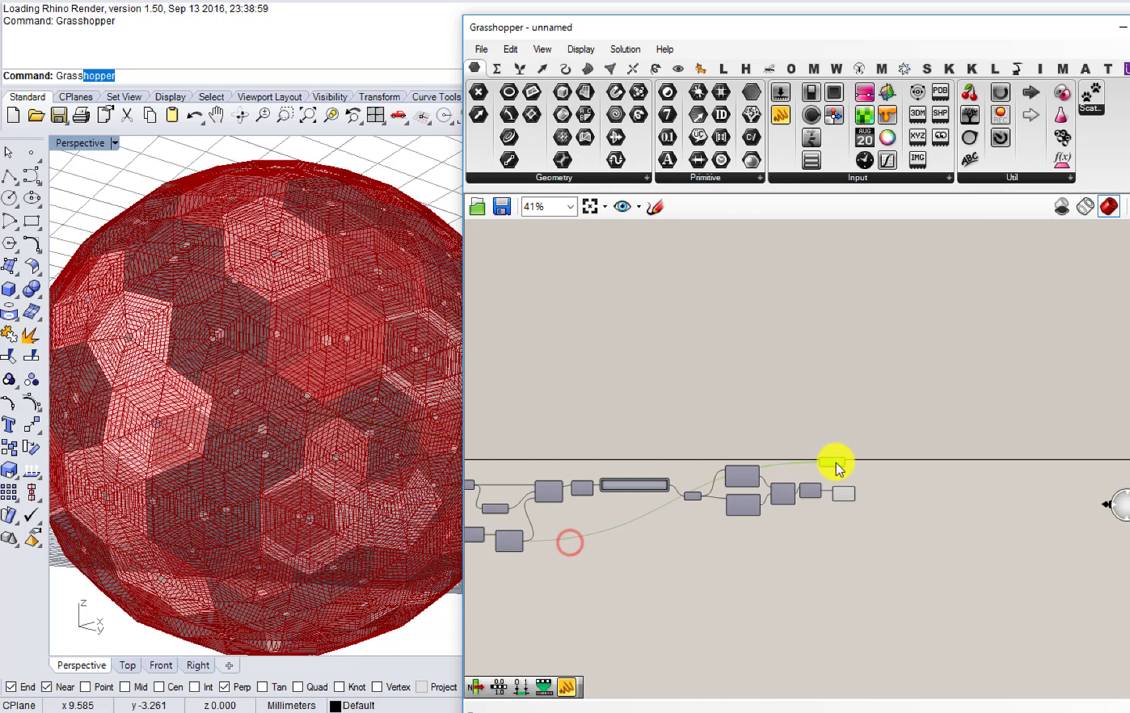
{"action": "scroll", "coordinate": [836, 462], "scroll_direction": "up", "scroll_amount": 12}
{"action": "right_click_drag", "start_coordinate": [836, 462], "coordinate": [713, 462]}
{"action": "scroll", "coordinate": [713, 462], "scroll_direction": "down", "scroll_amount": 7}
{"action": "left_click", "coordinate": [793, 455]}
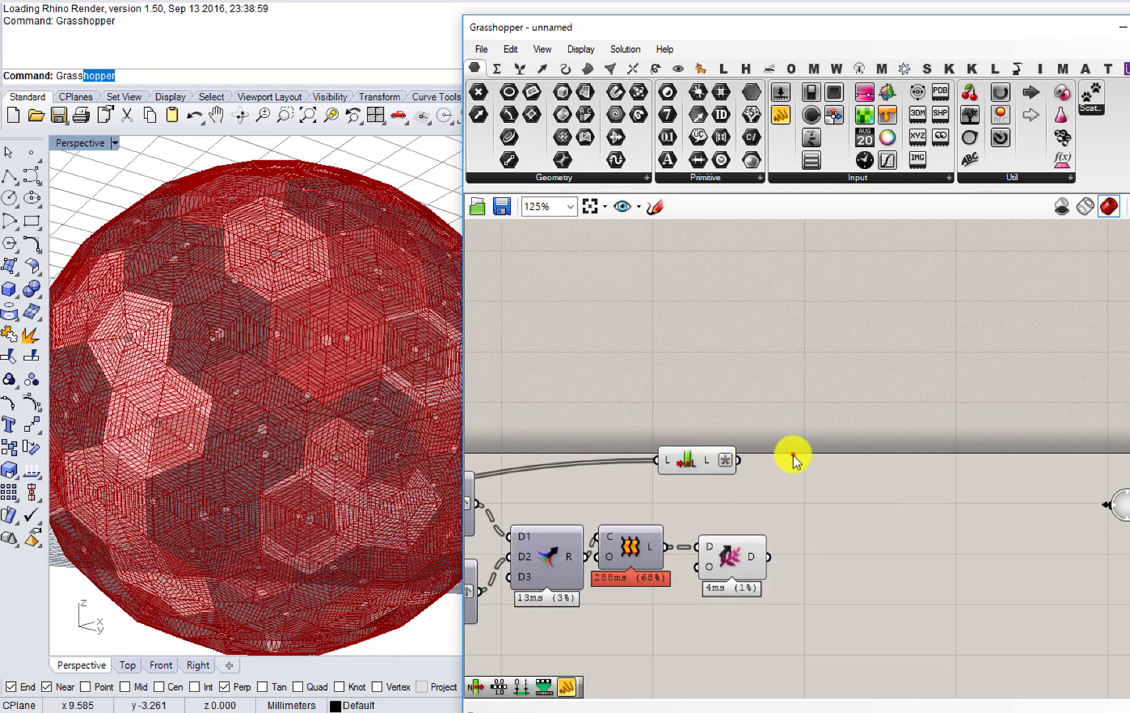
{"action": "double_click", "coordinate": [793, 455]}
{"action": "type", "text": "range"}
{"action": "left_click", "coordinate": [727, 432]}
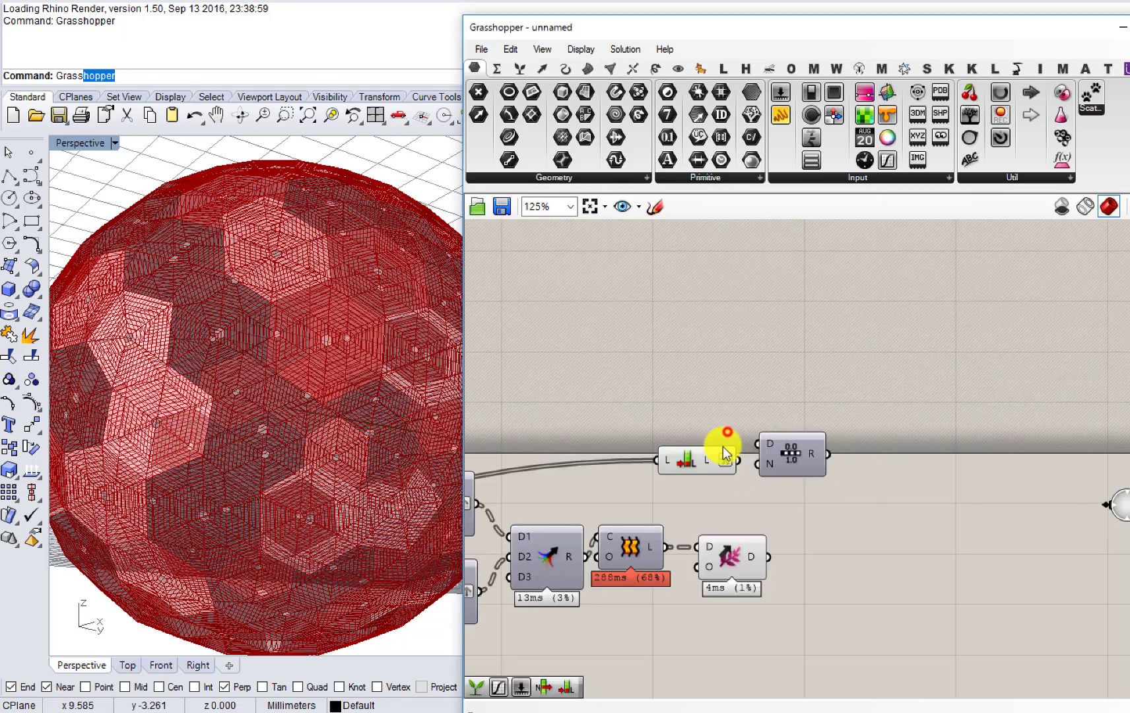
Step: Connect the List Length output to the Range component's N input and position both components above the Loft
{"action": "left_click_drag", "start_coordinate": [723, 447], "coordinate": [687, 427]}
{"action": "mouse_move", "coordinate": [777, 445]}
{"action": "left_mouse_down"}
{"action": "mouse_move", "coordinate": [761, 408]}
{"action": "mouse_move", "coordinate": [777, 429]}
{"action": "left_mouse_up"}
{"action": "mouse_move", "coordinate": [674, 441]}
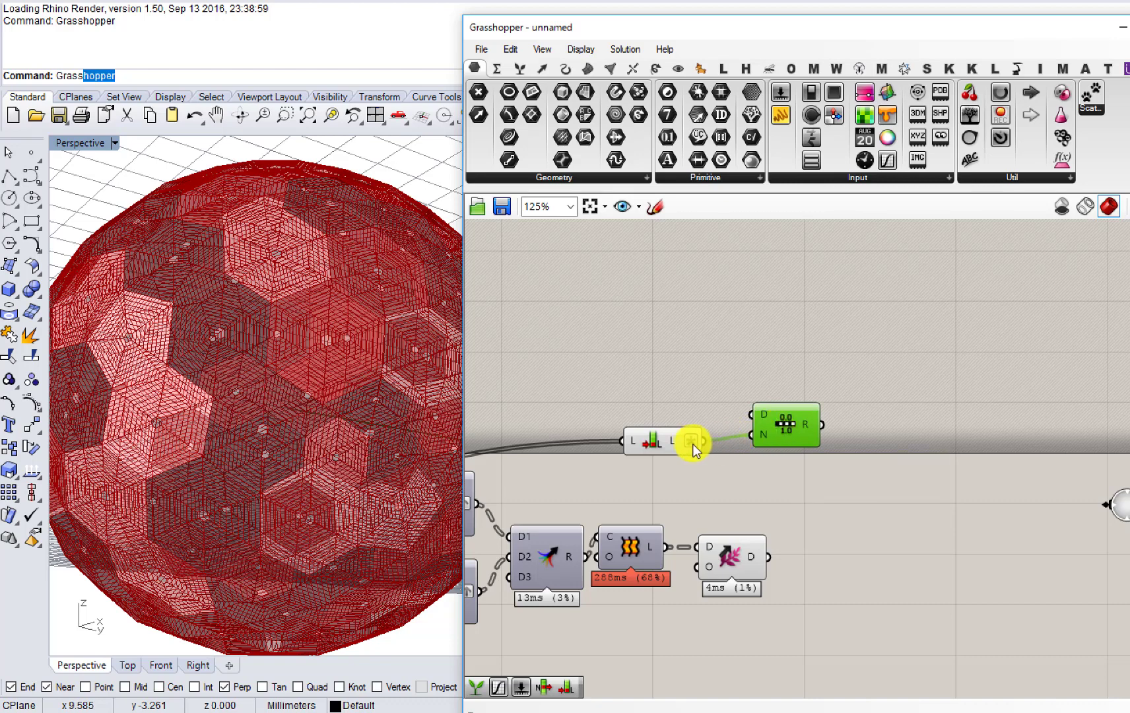
{"action": "left_click_drag", "start_coordinate": [656, 445], "coordinate": [642, 433]}
Step: Edit and commit the subtraction expression on the List Length output, and shift both it and the Range component back toward the wire source
{"action": "right_click", "coordinate": [654, 430]}
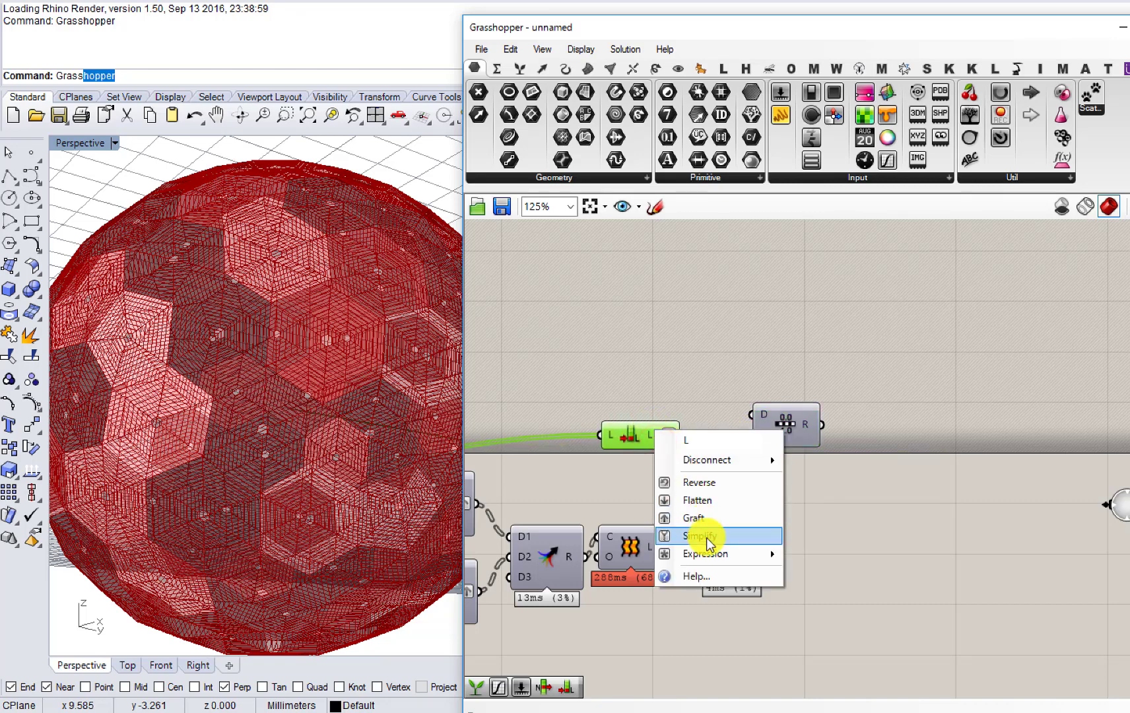
{"action": "left_click", "coordinate": [705, 553]}
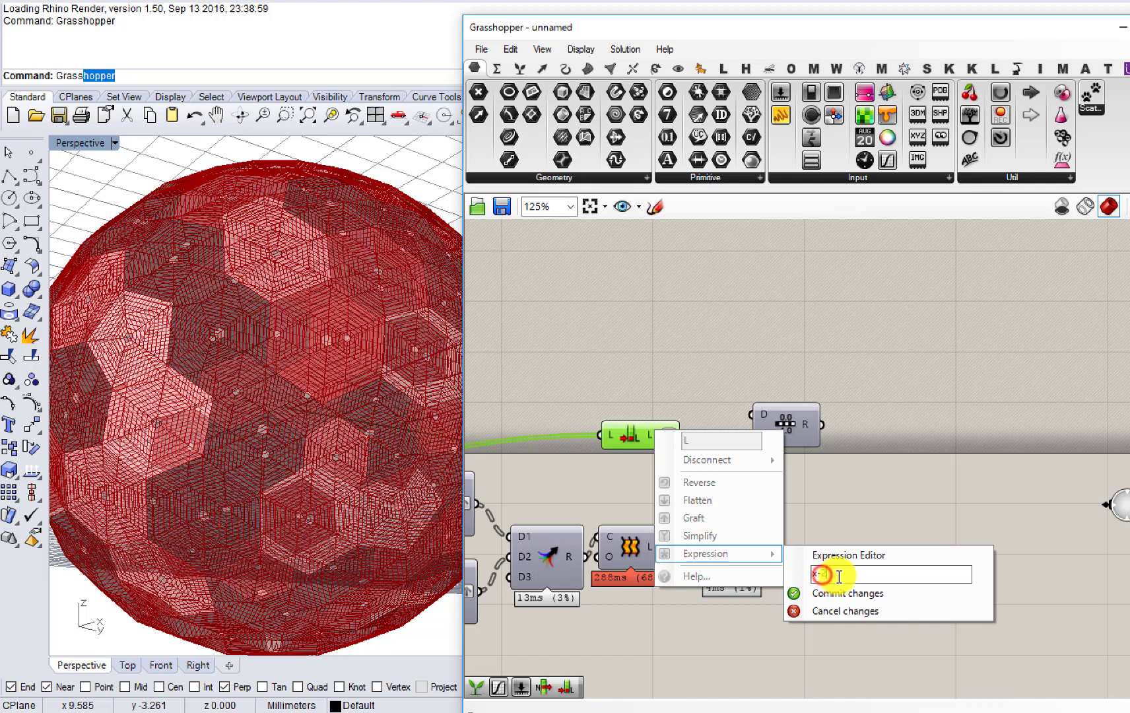
{"action": "left_click", "coordinate": [840, 593]}
{"action": "left_click_drag", "start_coordinate": [782, 433], "coordinate": [584, 410]}
{"action": "left_click", "coordinate": [643, 434]}
Step: Add a Gradient component beside the Range and connect the Range output to its t input
{"action": "double_click", "coordinate": [782, 454]}
{"action": "type", "text": "gra"}
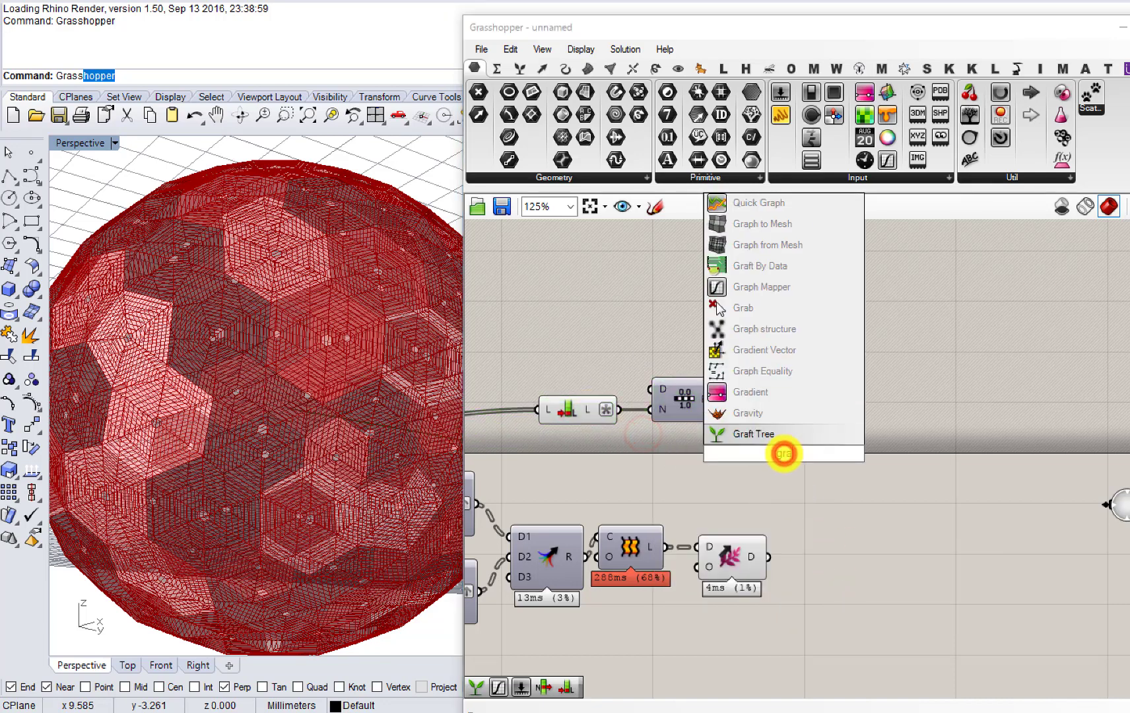
{"action": "left_click", "coordinate": [748, 396]}
{"action": "left_click_drag", "start_coordinate": [730, 461], "coordinate": [819, 394]}
{"action": "left_click_drag", "start_coordinate": [721, 400], "coordinate": [738, 400]}
{"action": "right_click_drag", "start_coordinate": [792, 410], "coordinate": [652, 413]}
Step: Recolour the gradient's start grip to blue and its end grip to cyan with a hue of 193°
{"action": "left_click", "coordinate": [654, 382]}
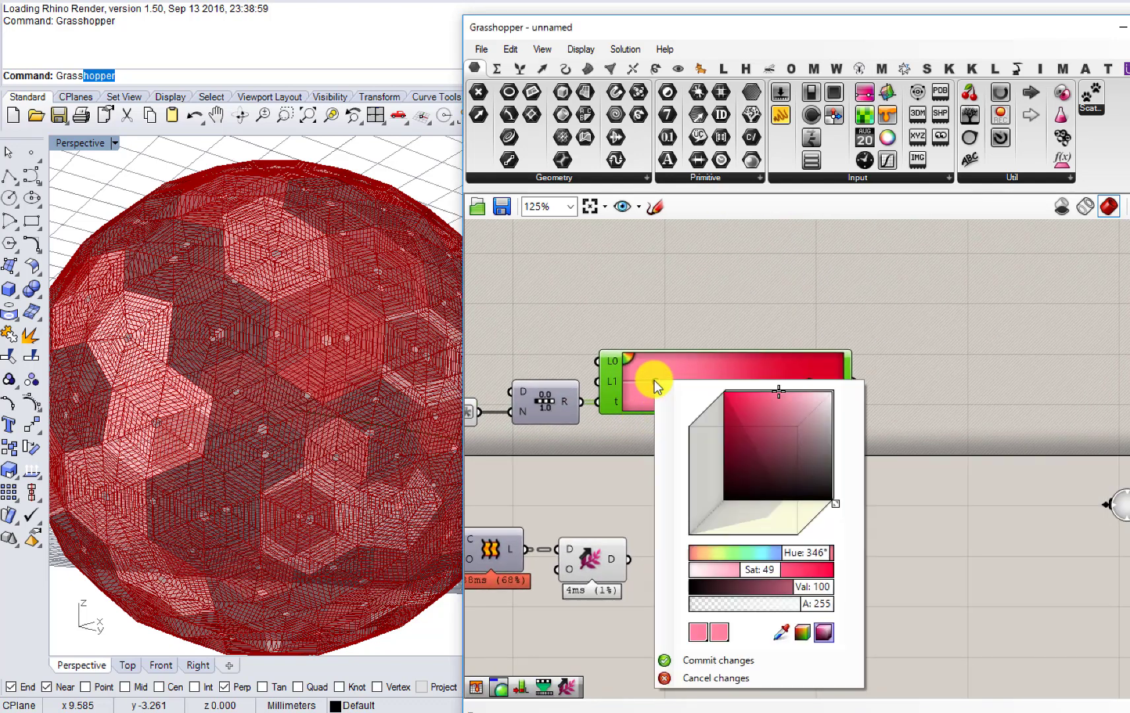
{"action": "left_click", "coordinate": [701, 449]}
{"action": "left_click_drag", "start_coordinate": [792, 558], "coordinate": [753, 437]}
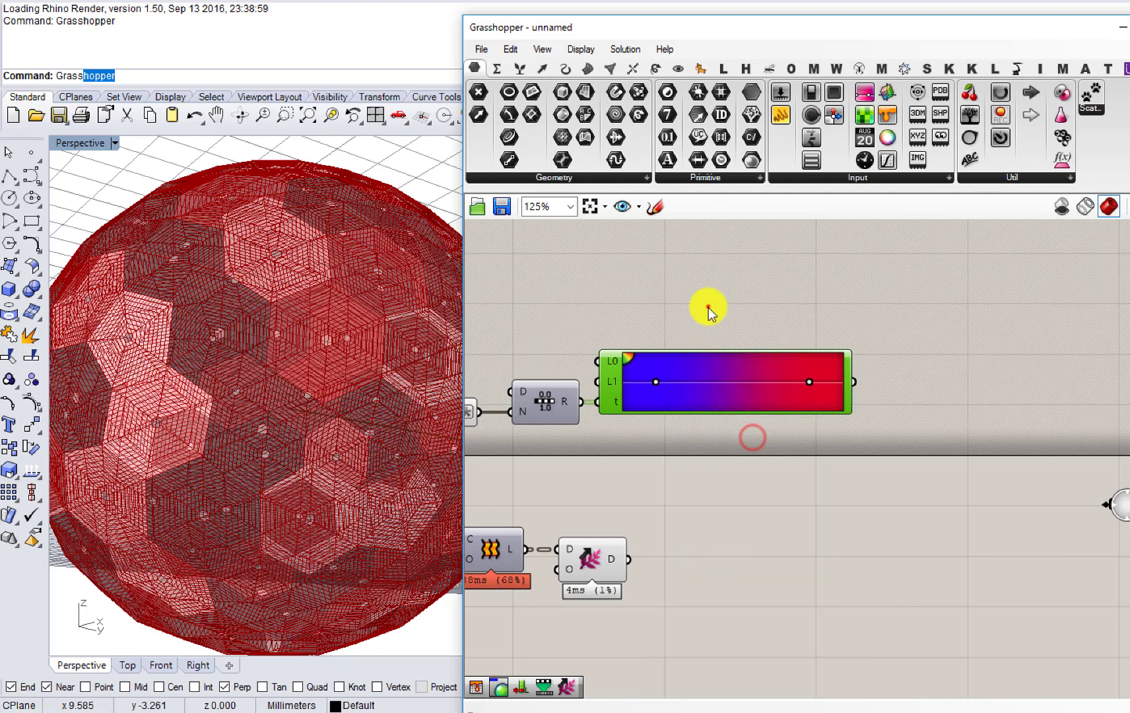
{"action": "left_click", "coordinate": [809, 382]}
{"action": "left_click_drag", "start_coordinate": [957, 556], "coordinate": [919, 564]}
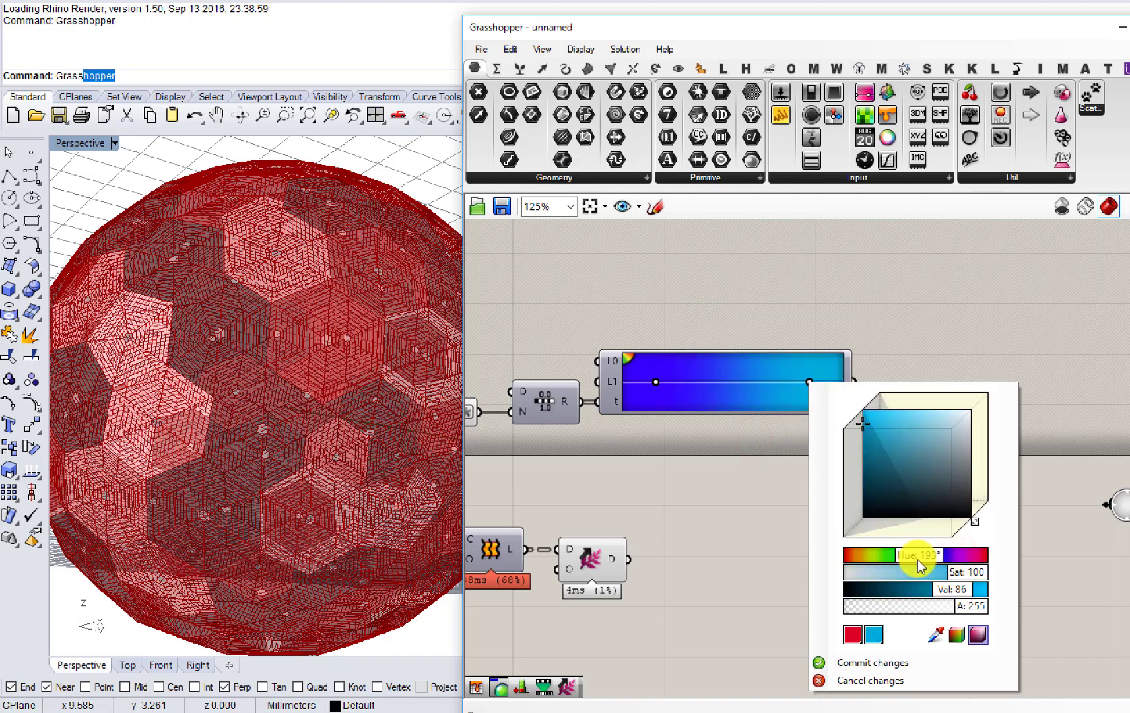
Step: Add a Custom Preview component, connecting the Shift Paths output to its G input and the gradient output to its S input
{"action": "double_click", "coordinate": [694, 526]}
{"action": "type", "text": "pre"}
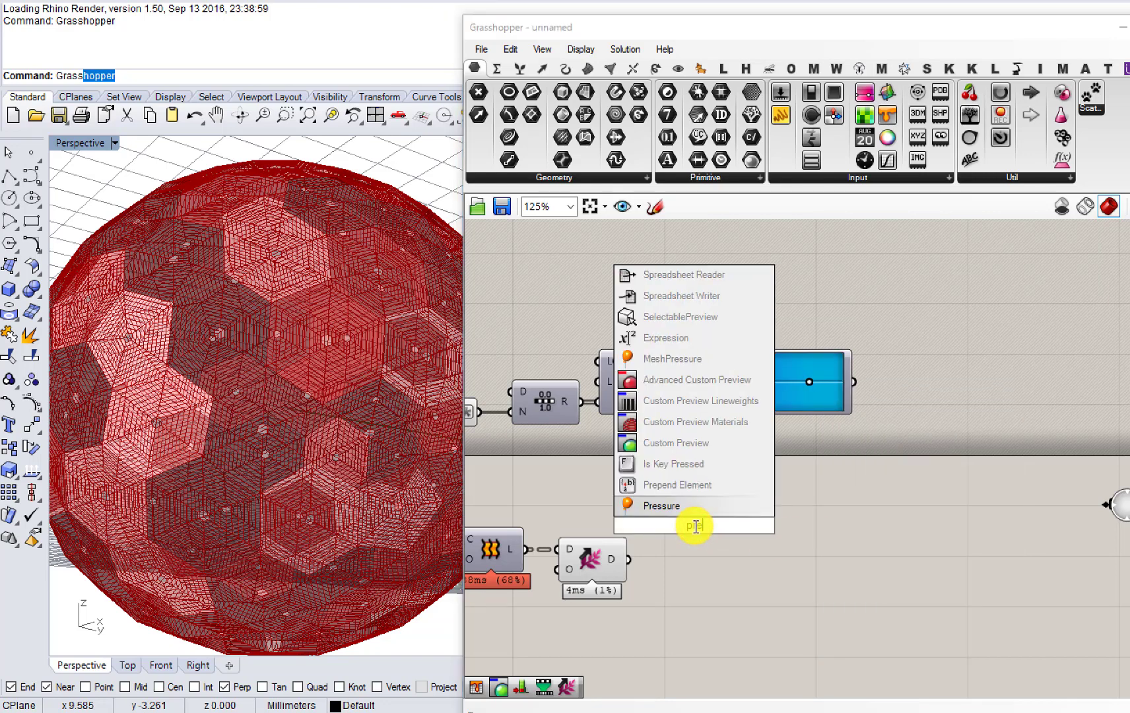
{"action": "left_click", "coordinate": [660, 443]}
{"action": "left_click_drag", "start_coordinate": [628, 559], "coordinate": [919, 531]}
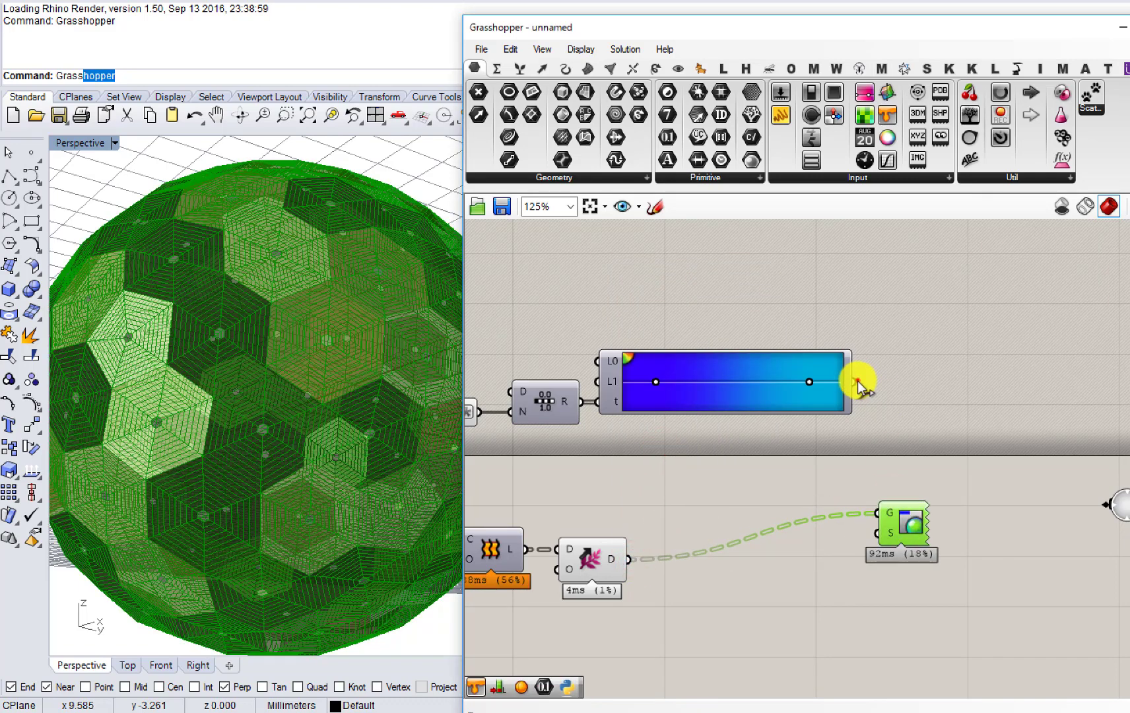
{"action": "left_click_drag", "start_coordinate": [857, 380], "coordinate": [878, 533]}
{"action": "left_click", "coordinate": [701, 468]}
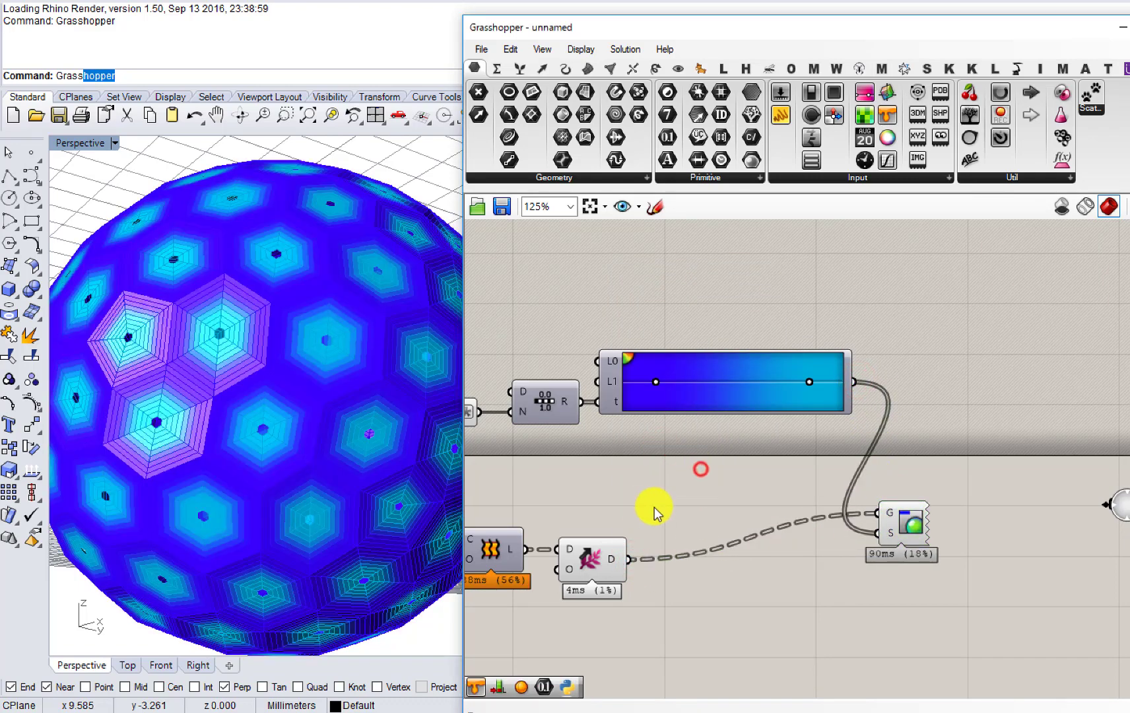
Step: Turn off the preview of the Loft and Shift Paths components
{"action": "right_click_drag", "start_coordinate": [654, 507], "coordinate": [763, 496]}
{"action": "left_click_drag", "start_coordinate": [803, 612], "coordinate": [583, 456]}
{"action": "middle_click", "coordinate": [623, 533]}
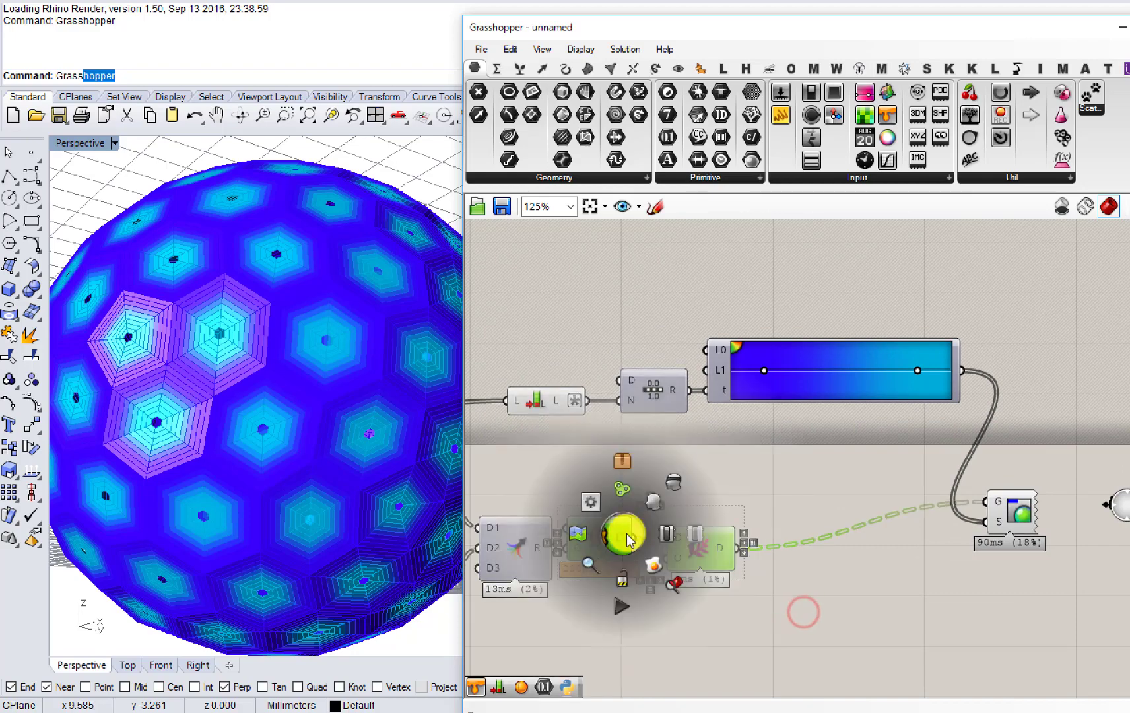
{"action": "left_click", "coordinate": [672, 480]}
Step: Examine the gradient colouring of the cell strips across the whole sphere and the components that produce it
{"action": "right_click_drag", "start_coordinate": [559, 476], "coordinate": [757, 465]}
{"action": "scroll", "coordinate": [757, 464], "scroll_direction": "down", "scroll_amount": 1}
{"action": "right_click_drag", "start_coordinate": [680, 484], "coordinate": [883, 457]}
{"action": "scroll", "coordinate": [883, 457], "scroll_direction": "down", "scroll_amount": 1}
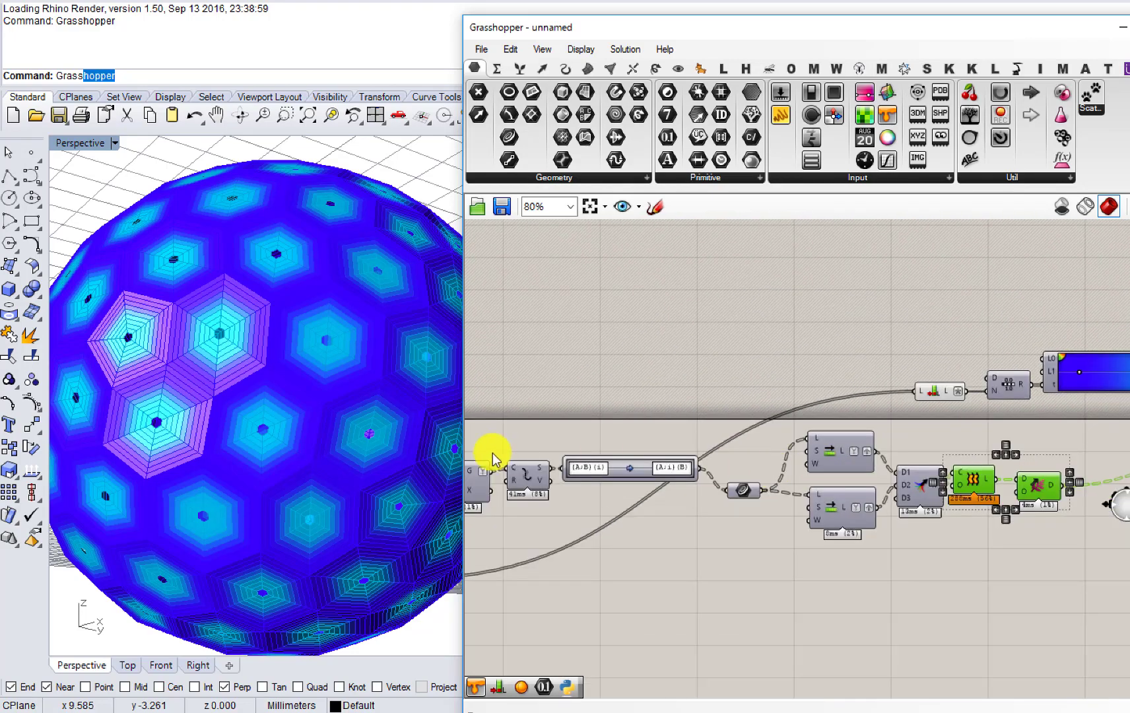
{"action": "right_click_drag", "start_coordinate": [275, 492], "coordinate": [288, 456]}
{"action": "scroll", "coordinate": [281, 465], "scroll_direction": "down", "scroll_amount": 3}
{"action": "right_click_drag", "start_coordinate": [439, 458], "coordinate": [433, 449]}
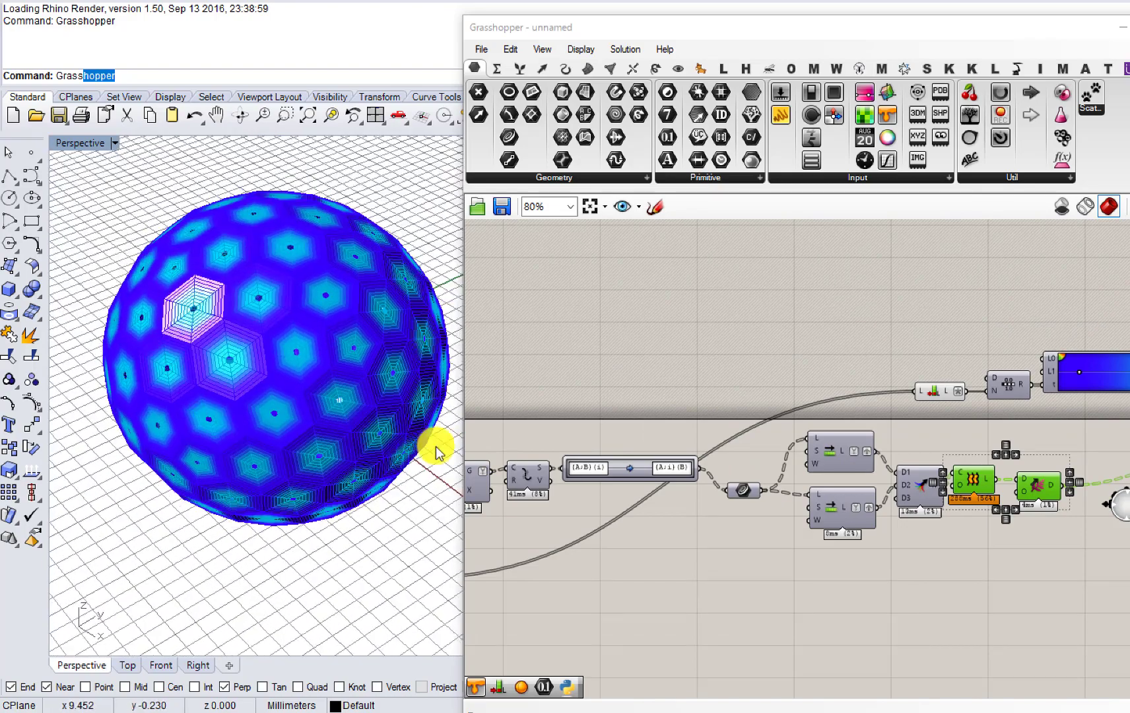
{"action": "right_click_drag", "start_coordinate": [565, 460], "coordinate": [716, 454]}
{"action": "scroll", "coordinate": [703, 491], "scroll_direction": "down", "scroll_amount": 3}
{"action": "scroll", "coordinate": [701, 328], "scroll_direction": "down", "scroll_amount": 3}
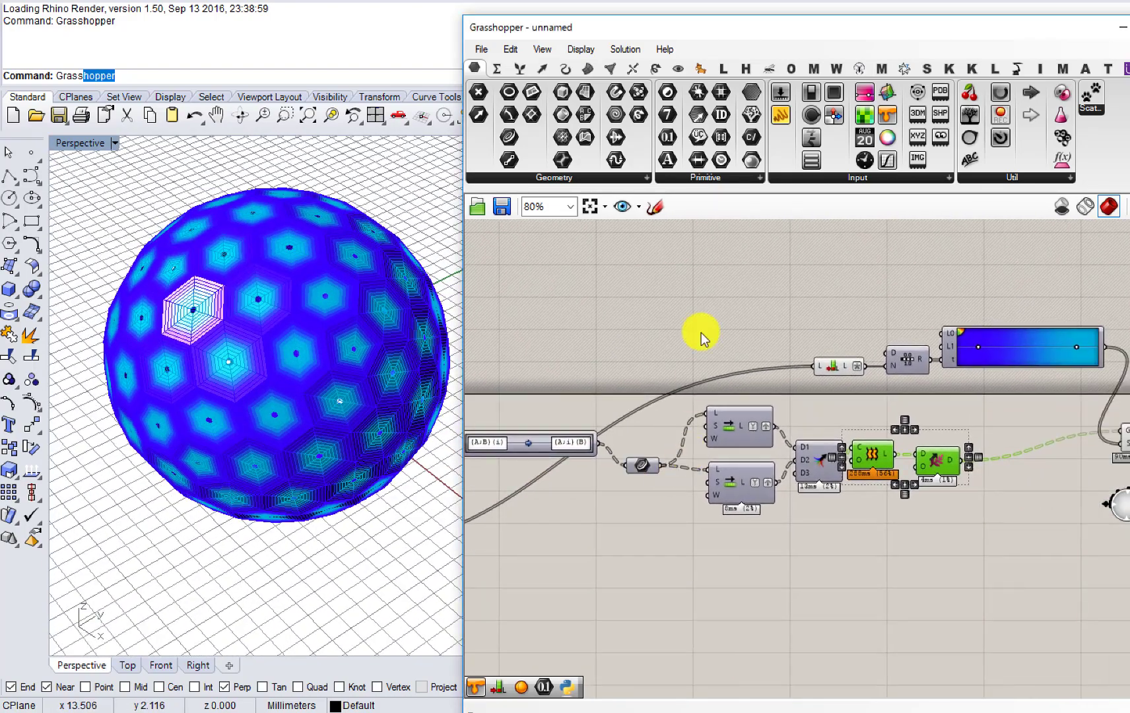
Step: Turn off the preview of all components from the two Shift Lists through the gradient and Custom Preview, and clear the selection
{"action": "left_click_drag", "start_coordinate": [703, 258], "coordinate": [848, 370]}
{"action": "middle_click", "coordinate": [802, 374]}
{"action": "left_click", "coordinate": [853, 345]}
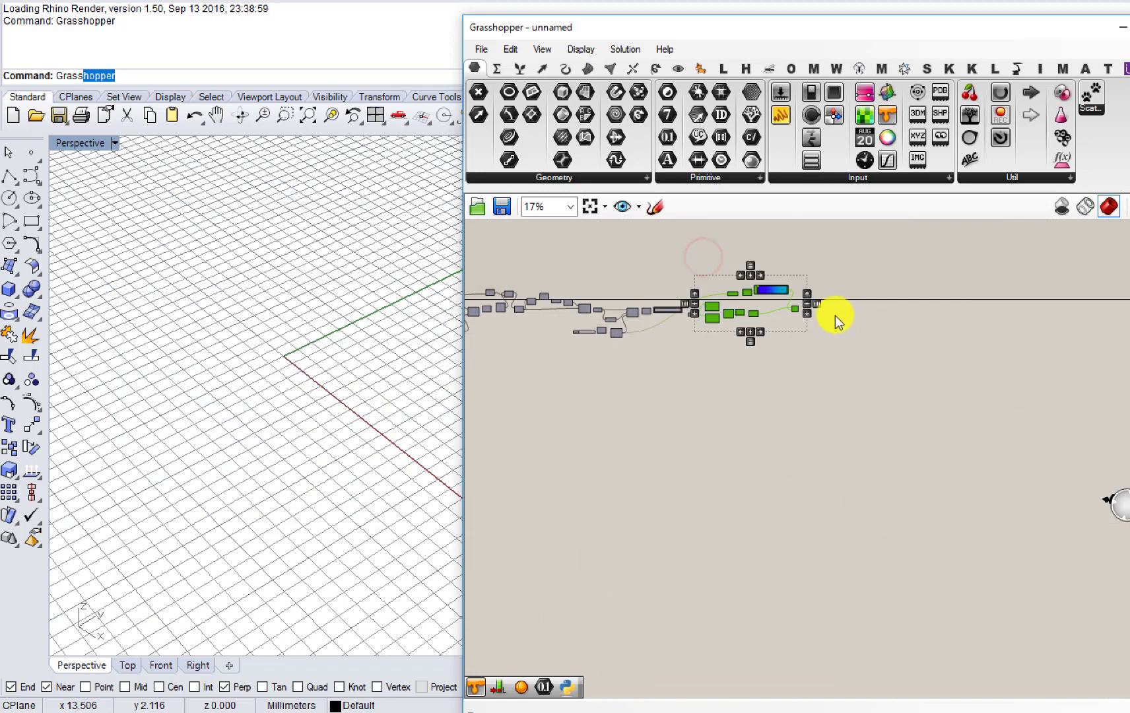
{"action": "scroll", "coordinate": [742, 320], "scroll_direction": "up", "scroll_amount": 7}
{"action": "right_click_drag", "start_coordinate": [731, 324], "coordinate": [867, 424]}
{"action": "left_click", "coordinate": [787, 475]}
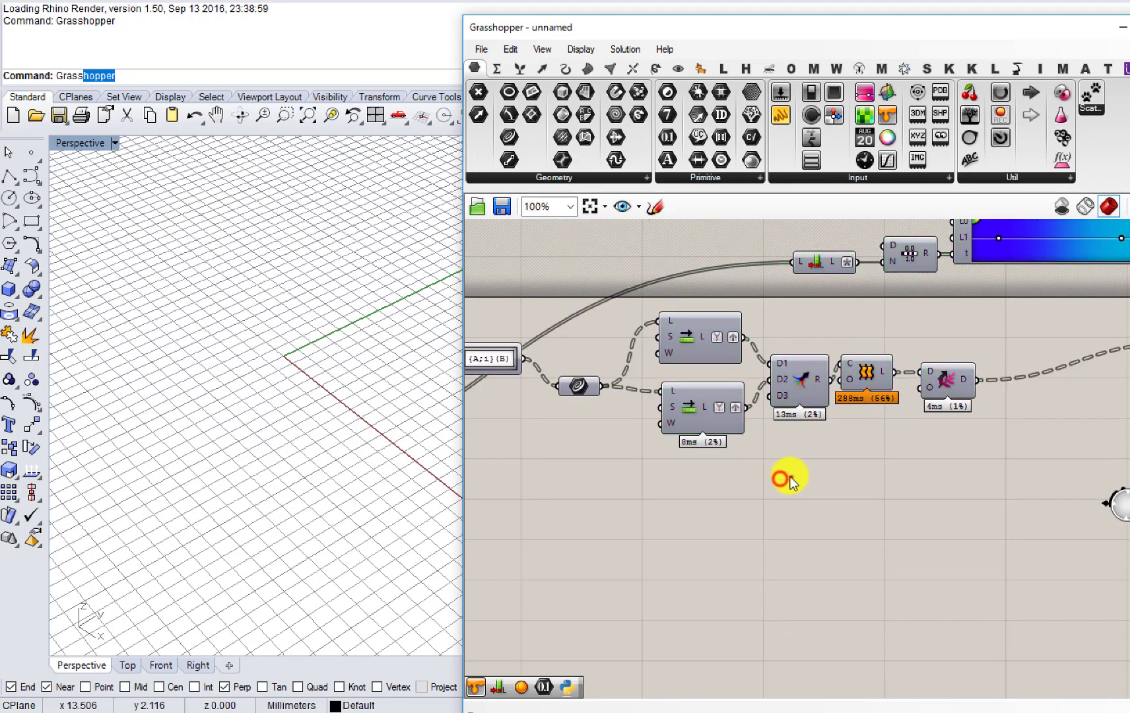
{"action": "left_click_drag", "start_coordinate": [792, 477], "coordinate": [704, 444]}
Step: Move the Curve parameter below the Path Mapper and disable the two Shift List components fed by it
{"action": "right_click_drag", "start_coordinate": [573, 389], "coordinate": [685, 398]}
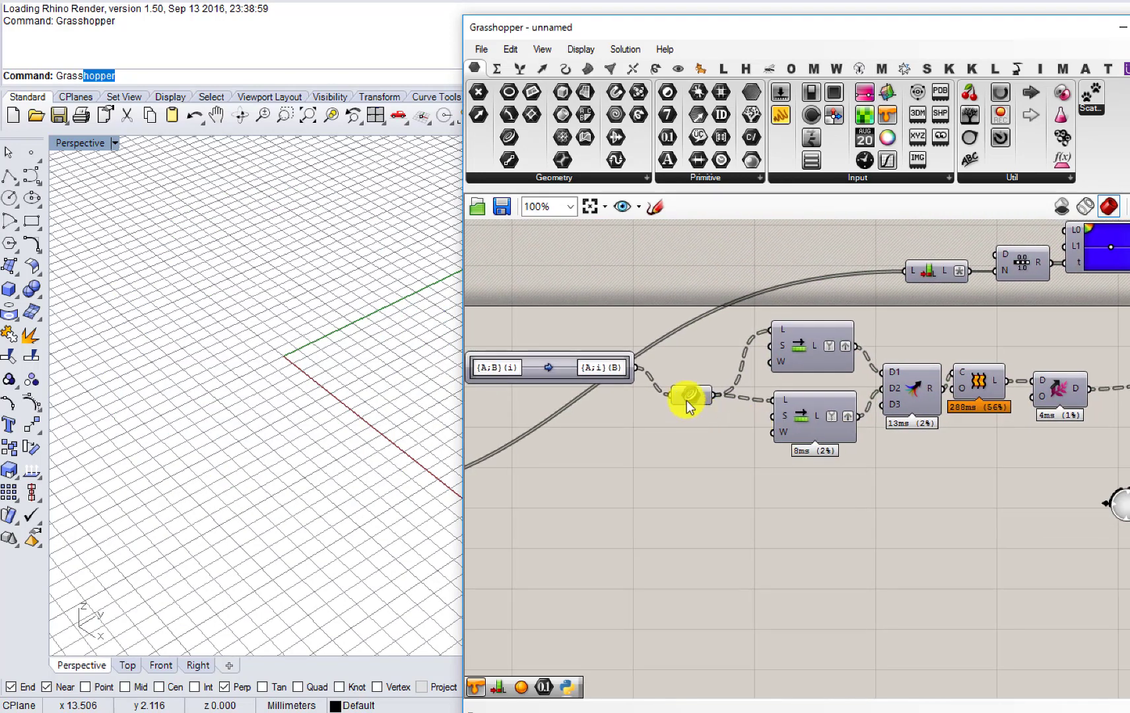
{"action": "left_click_drag", "start_coordinate": [681, 392], "coordinate": [636, 427]}
{"action": "scroll", "coordinate": [792, 423], "scroll_direction": "down", "scroll_amount": 1}
{"action": "left_click_drag", "start_coordinate": [820, 499], "coordinate": [786, 379]}
{"action": "middle_click", "coordinate": [799, 472]}
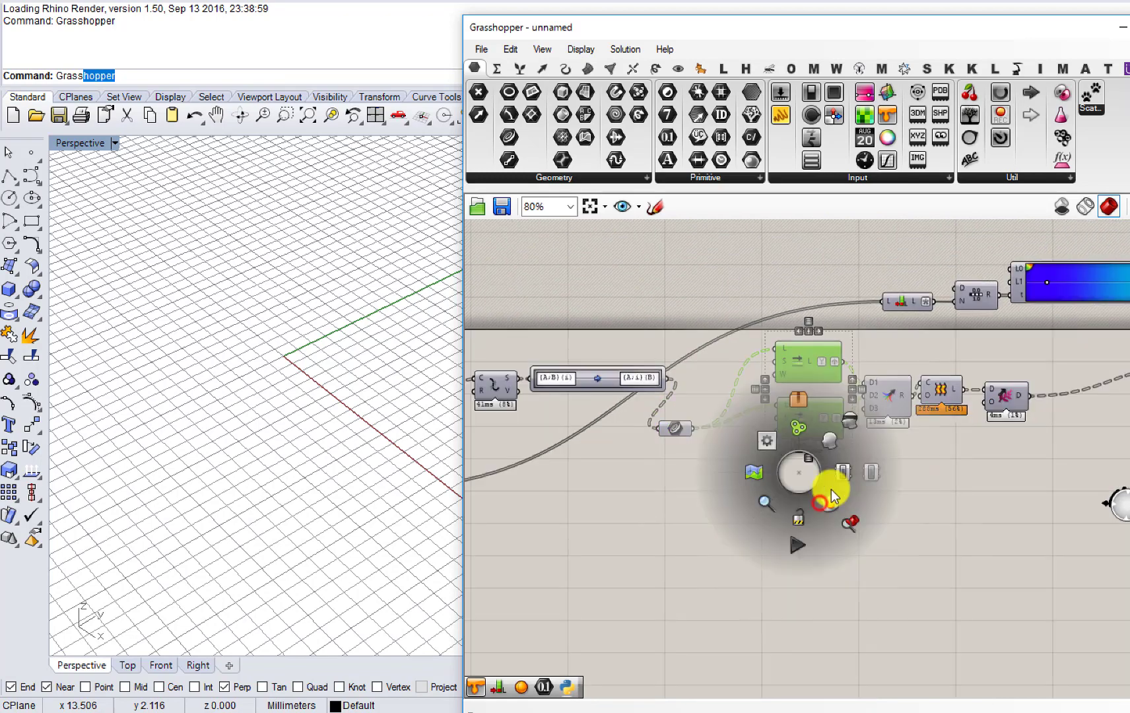
{"action": "left_click", "coordinate": [869, 468]}
Step: Turn on the preview of the Curve parameter and select it to highlight the cell segments in the viewport
{"action": "left_click", "coordinate": [691, 464]}
{"action": "middle_click", "coordinate": [675, 431]}
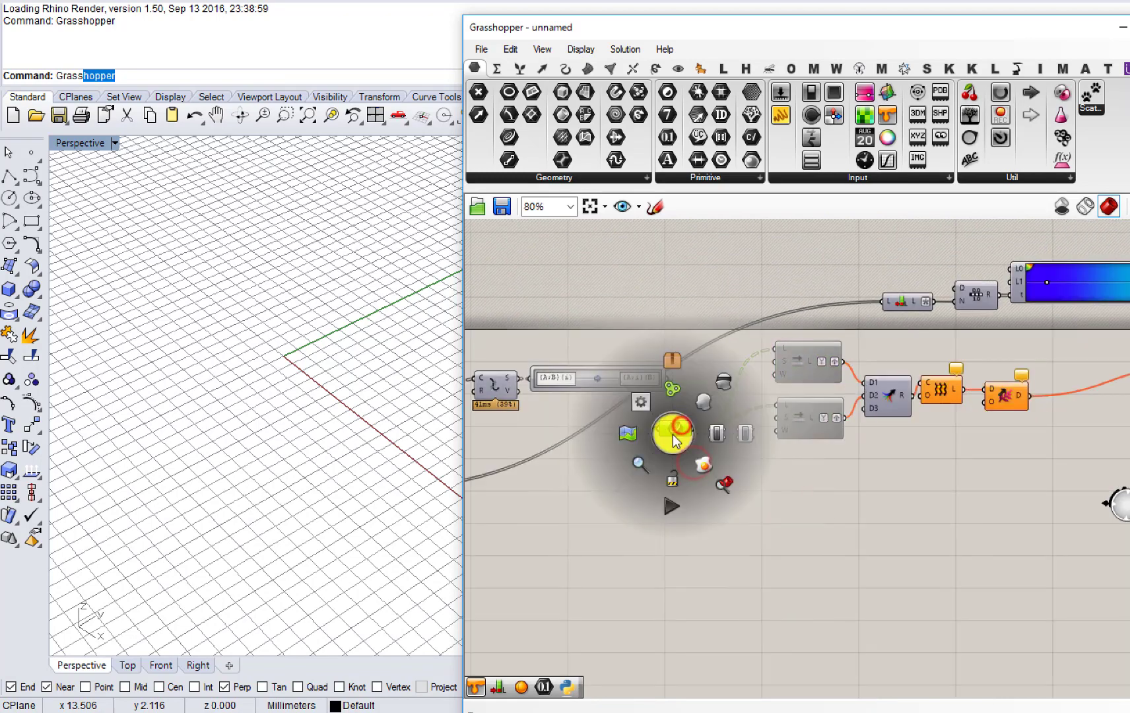
{"action": "left_click", "coordinate": [719, 495]}
{"action": "scroll", "coordinate": [303, 350], "scroll_direction": "up", "scroll_amount": 6}
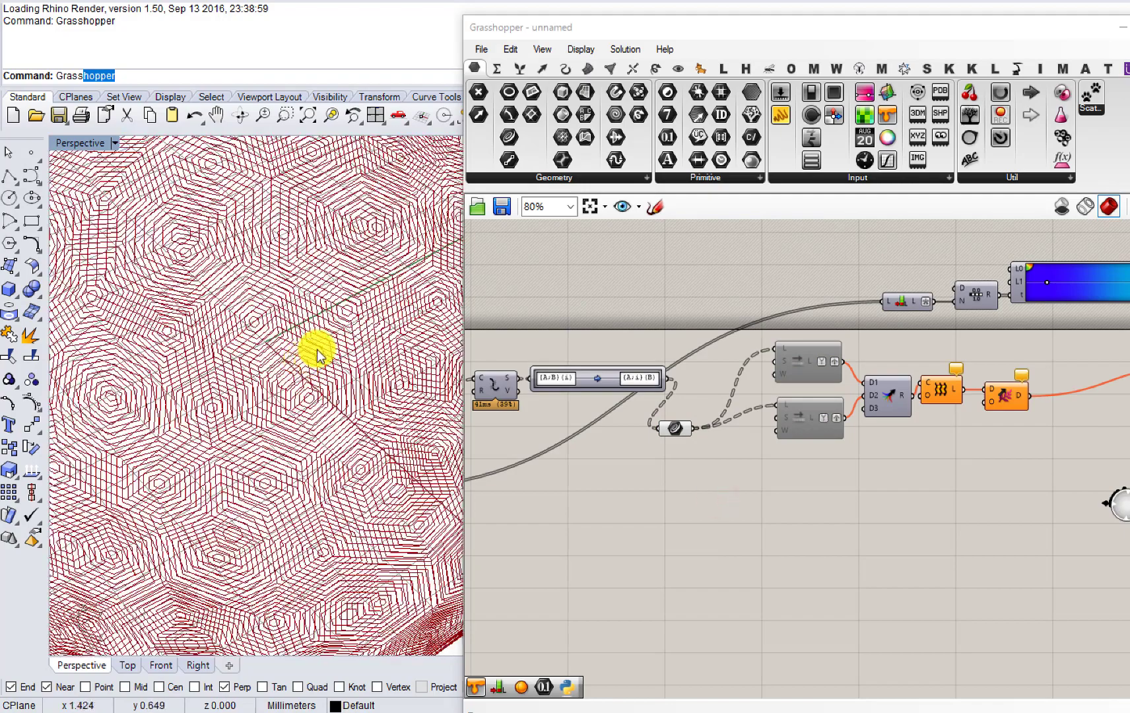
{"action": "right_click_drag", "start_coordinate": [570, 410], "coordinate": [749, 381]}
{"action": "left_click_drag", "start_coordinate": [853, 402], "coordinate": [850, 410]}
{"action": "right_click_drag", "start_coordinate": [737, 445], "coordinate": [847, 426]}
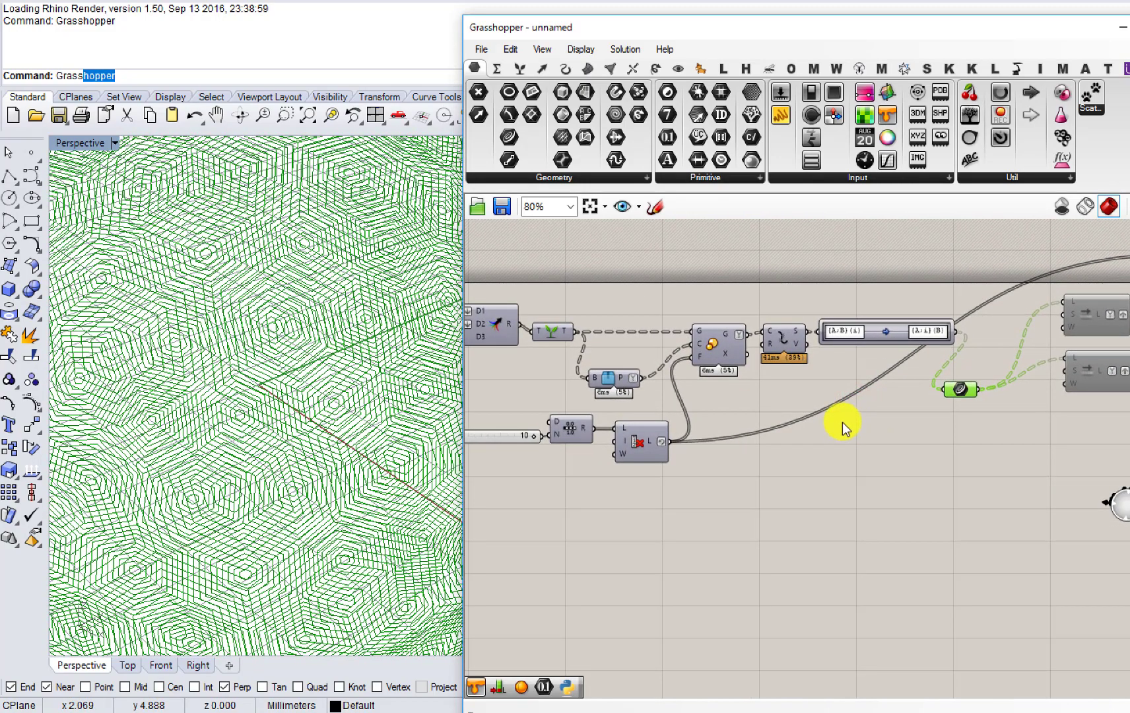
{"action": "right_click_drag", "start_coordinate": [694, 442], "coordinate": [776, 435]}
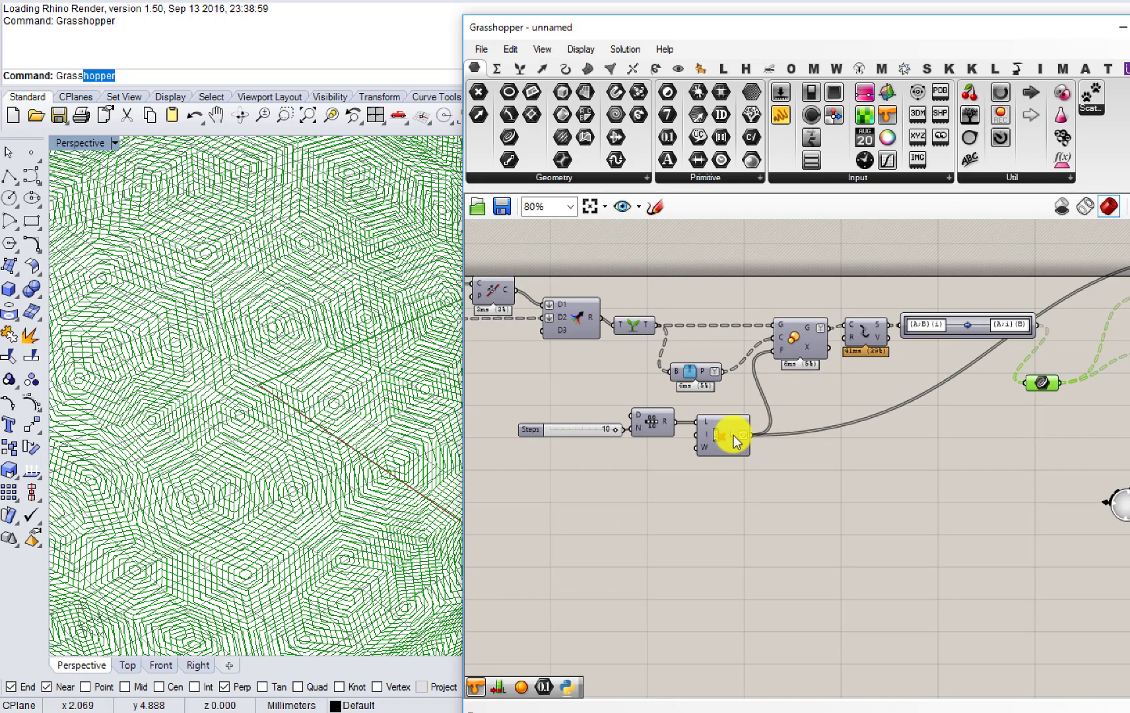
Step: Duplicate the List Length and Range components that feed the gradient and place the copies below the Cull Index component
{"action": "mouse_move", "coordinate": [733, 435]}
{"action": "right_click_drag", "start_coordinate": [800, 444], "coordinate": [716, 449]}
{"action": "scroll", "coordinate": [717, 450], "scroll_direction": "down", "scroll_amount": 1}
{"action": "right_click_drag", "start_coordinate": [1010, 379], "coordinate": [875, 428]}
{"action": "left_click", "coordinate": [949, 335]}
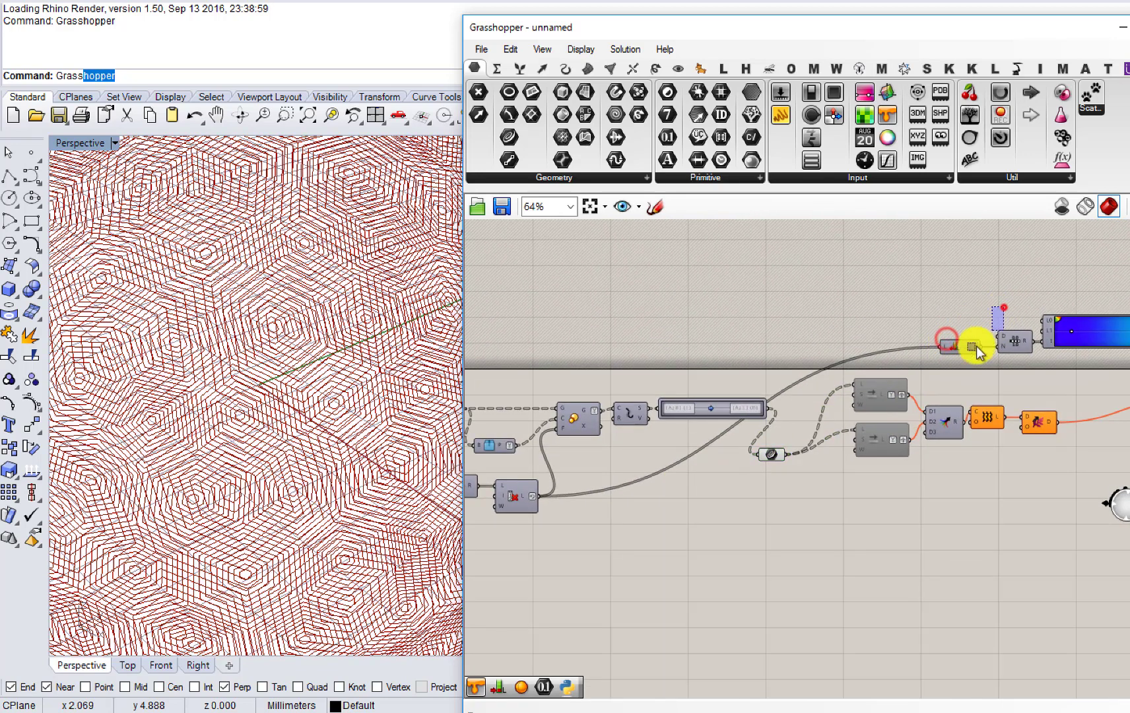
{"action": "left_click_drag", "start_coordinate": [976, 346], "coordinate": [569, 551]}
{"action": "key", "text": "ctrl+c"}
{"action": "key", "text": "ctrl+v"}
{"action": "left_click", "coordinate": [620, 484]}
{"action": "right_click_drag", "start_coordinate": [621, 484], "coordinate": [779, 461]}
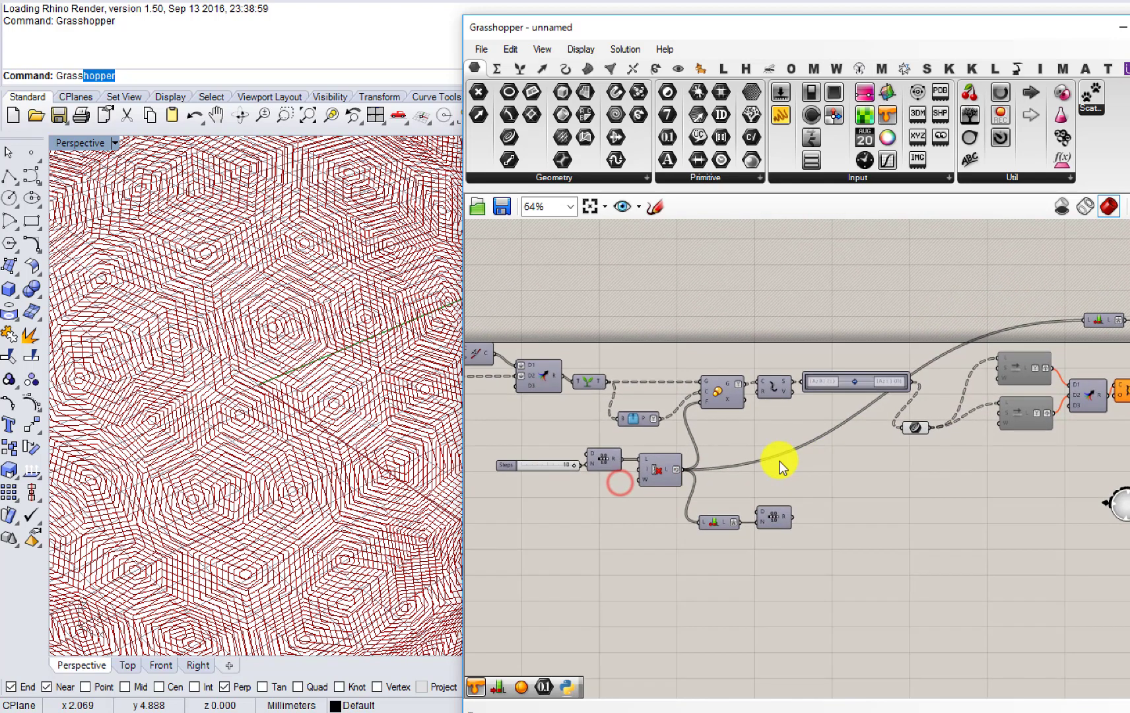
Step: Add a Rotate component with geometry, angle and plane inputs beside the duplicated Range
{"action": "scroll", "coordinate": [809, 482], "scroll_direction": "up", "scroll_amount": 2}
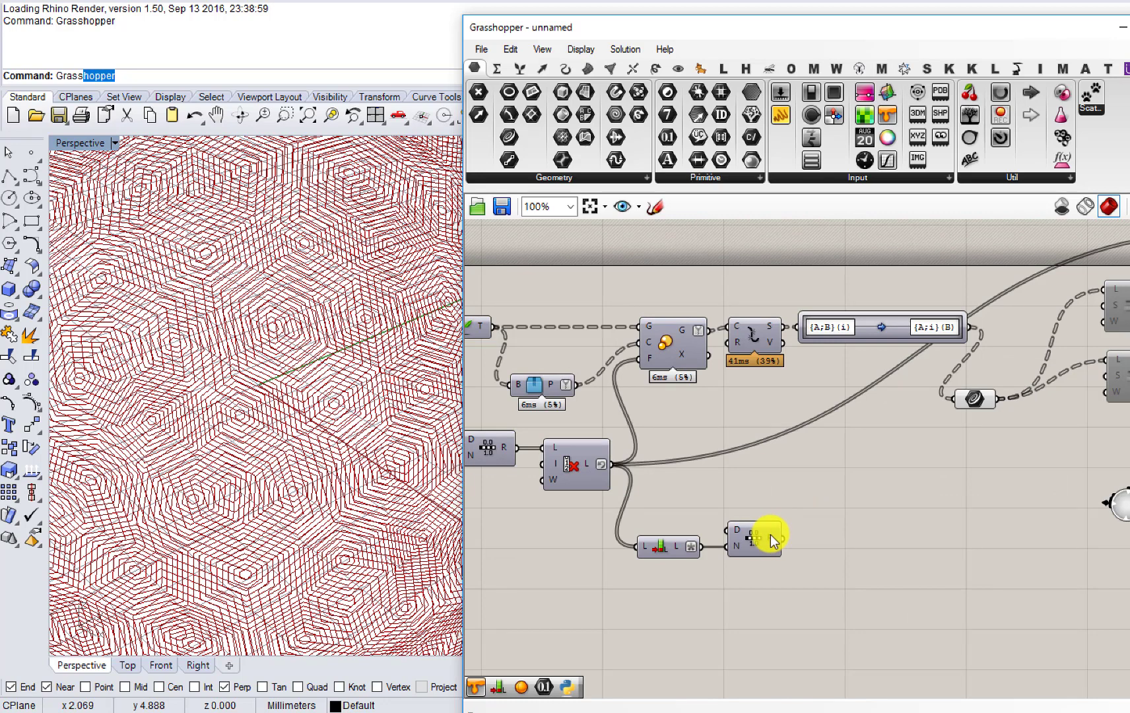
{"action": "double_click", "coordinate": [871, 521]}
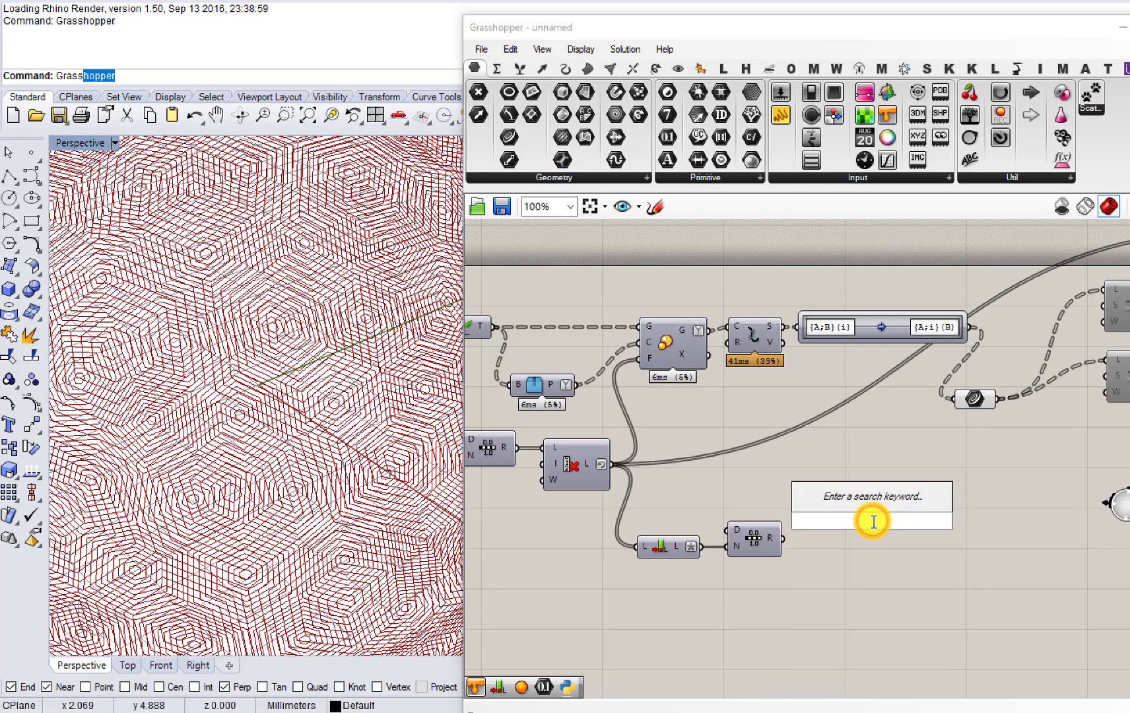
{"action": "type", "text": "rotate"}
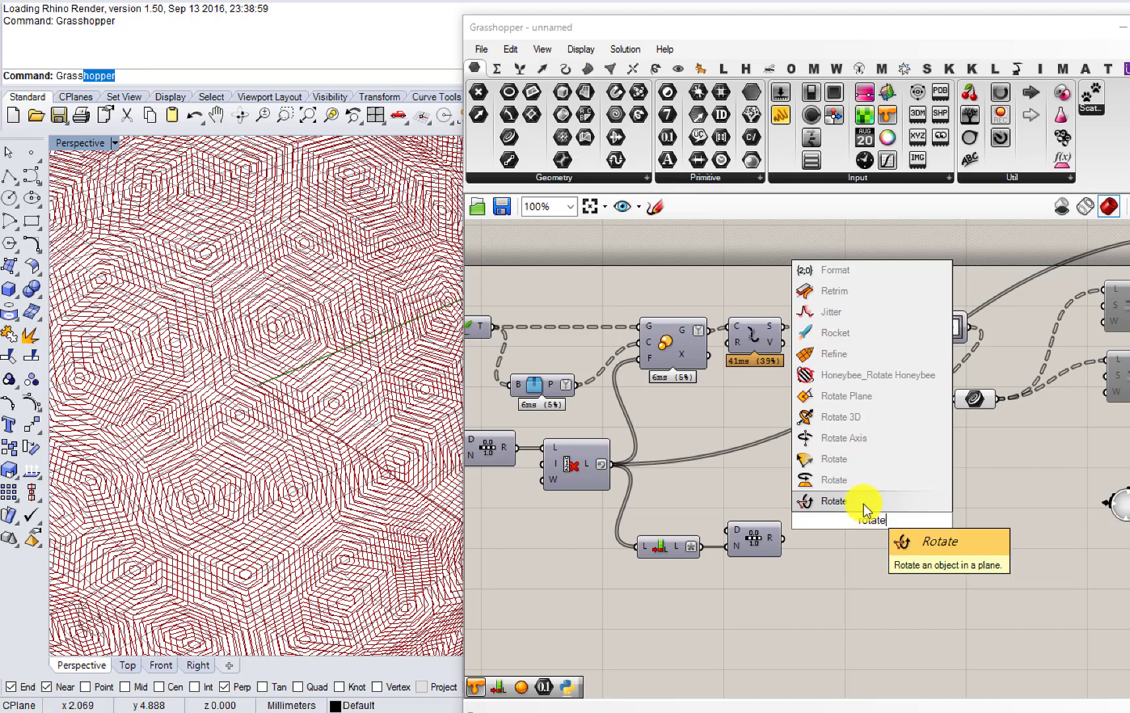
{"action": "left_click", "coordinate": [853, 484]}
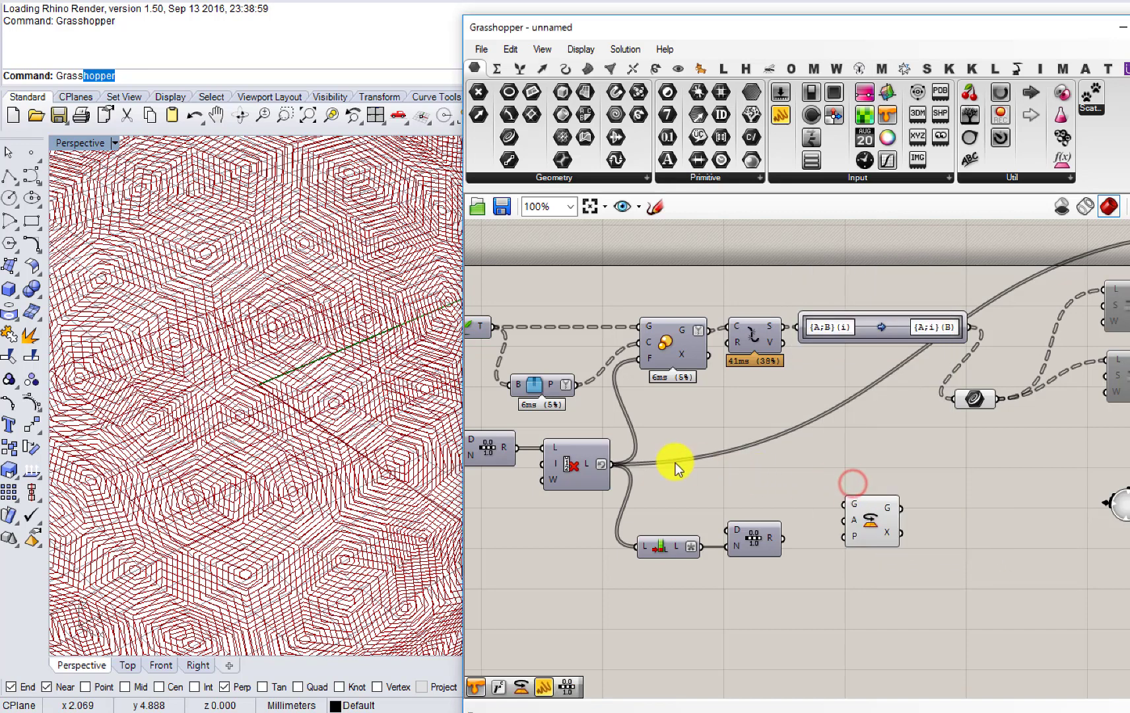
Step: Inspect the PolyLine component that builds the cell outlines and check its output data structure
{"action": "mouse_move", "coordinate": [522, 429]}
{"action": "right_mouse_down"}
{"action": "mouse_move", "coordinate": [766, 453]}
{"action": "mouse_move", "coordinate": [958, 433]}
{"action": "right_mouse_up"}
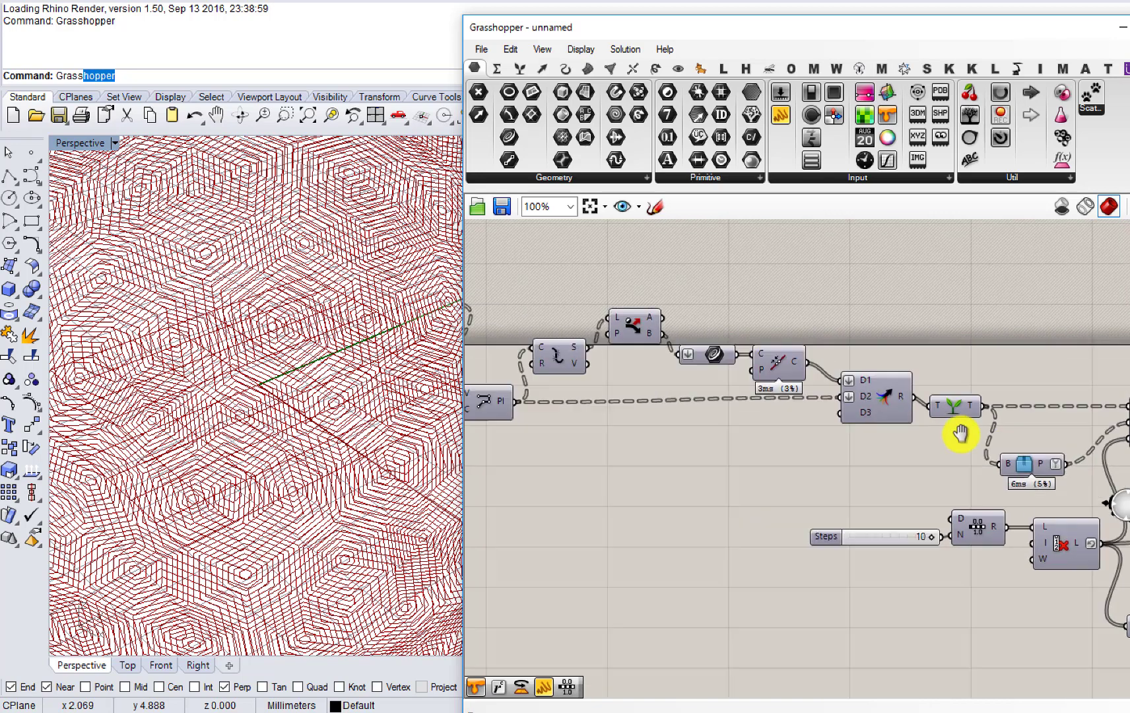
{"action": "right_click_drag", "start_coordinate": [725, 404], "coordinate": [850, 411]}
{"action": "right_click_drag", "start_coordinate": [732, 418], "coordinate": [815, 421]}
{"action": "left_click", "coordinate": [744, 418]}
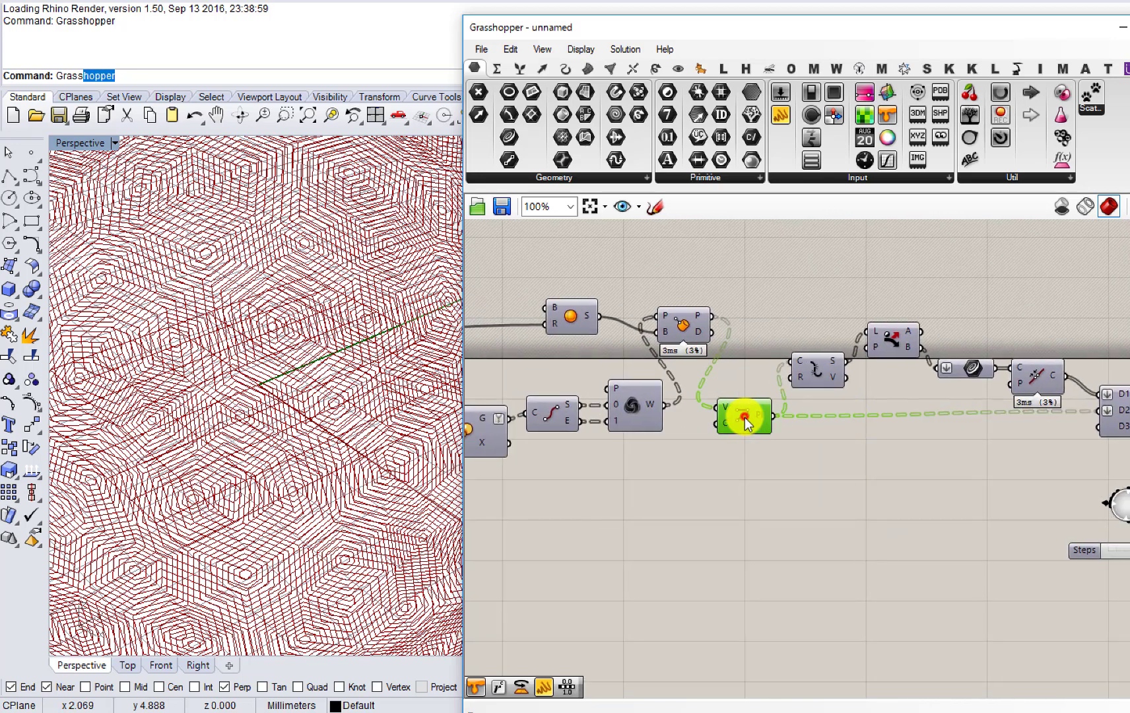
{"action": "middle_click", "coordinate": [745, 418]}
{"action": "left_click", "coordinate": [780, 383]}
{"action": "middle_click", "coordinate": [749, 416]}
{"action": "right_click_drag", "start_coordinate": [824, 483], "coordinate": [735, 483]}
{"action": "double_click", "coordinate": [734, 483]}
{"action": "left_click", "coordinate": [675, 450]}
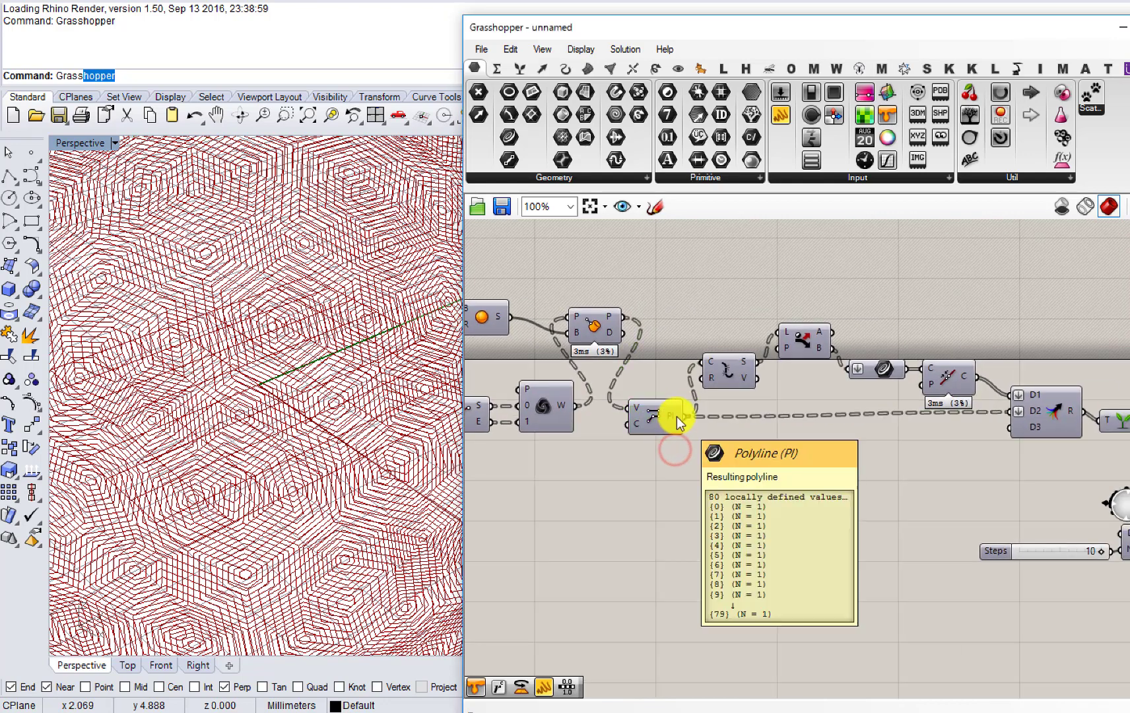
Step: Add a Control Points component and feed it the output of the PolyLine component
{"action": "double_click", "coordinate": [695, 512]}
{"action": "type", "text": "cont"}
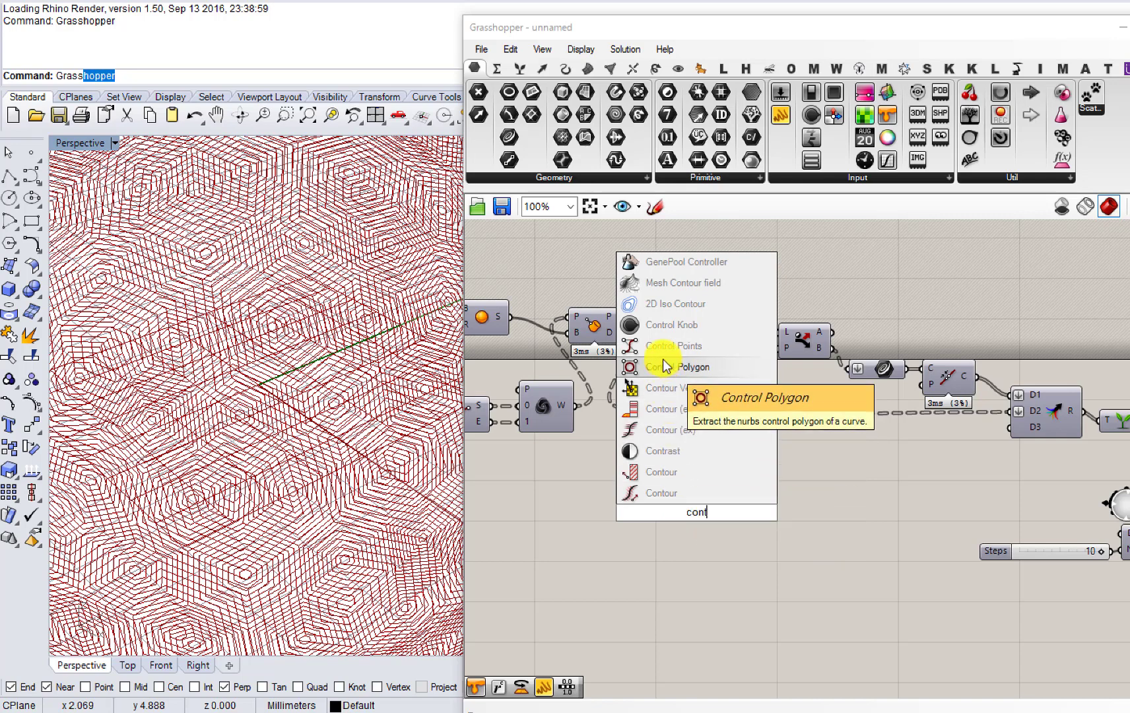
{"action": "left_click", "coordinate": [662, 363]}
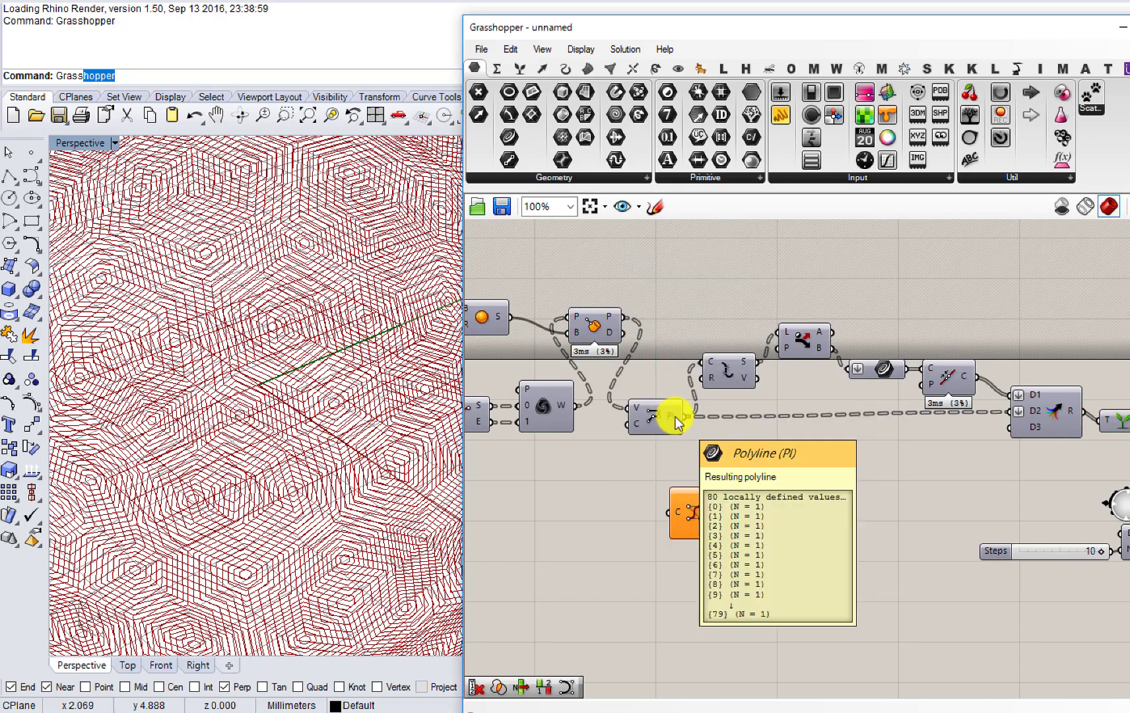
{"action": "left_click_drag", "start_coordinate": [675, 417], "coordinate": [701, 523]}
Step: Add a removeDuplicatePts component and connect the control points to it
{"action": "double_click", "coordinate": [796, 478]}
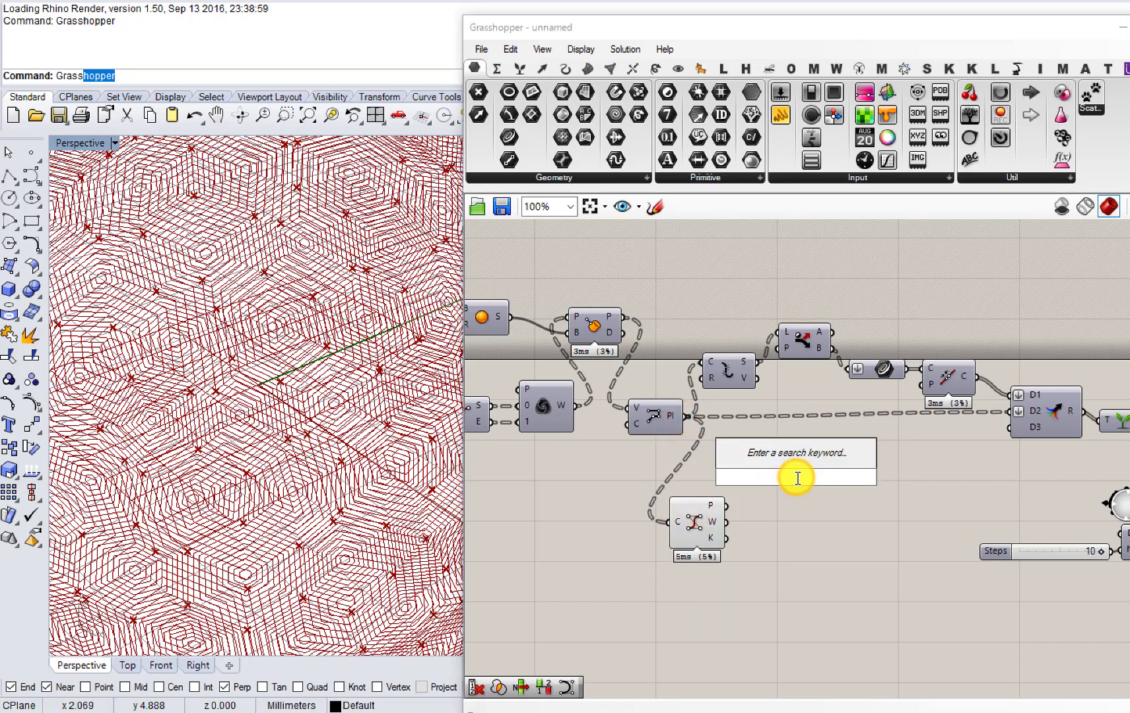
{"action": "type", "text": "du"}
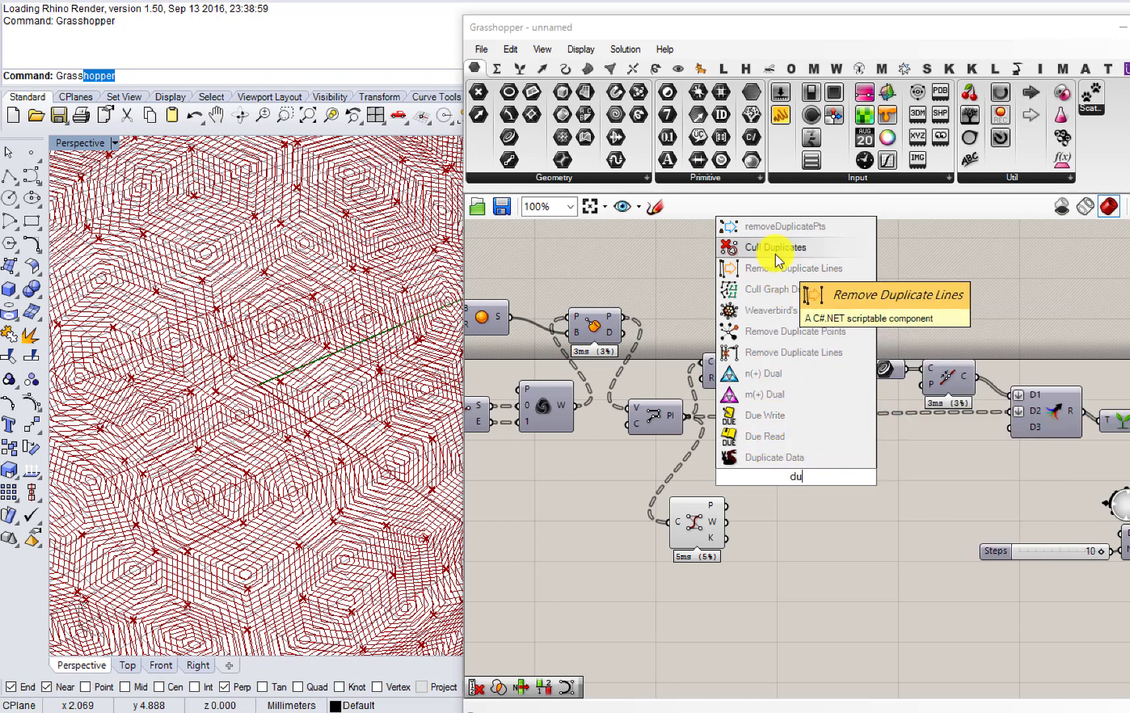
{"action": "left_click", "coordinate": [775, 226]}
{"action": "left_click_drag", "start_coordinate": [772, 468], "coordinate": [773, 470]}
{"action": "left_click_drag", "start_coordinate": [793, 474], "coordinate": [763, 517]}
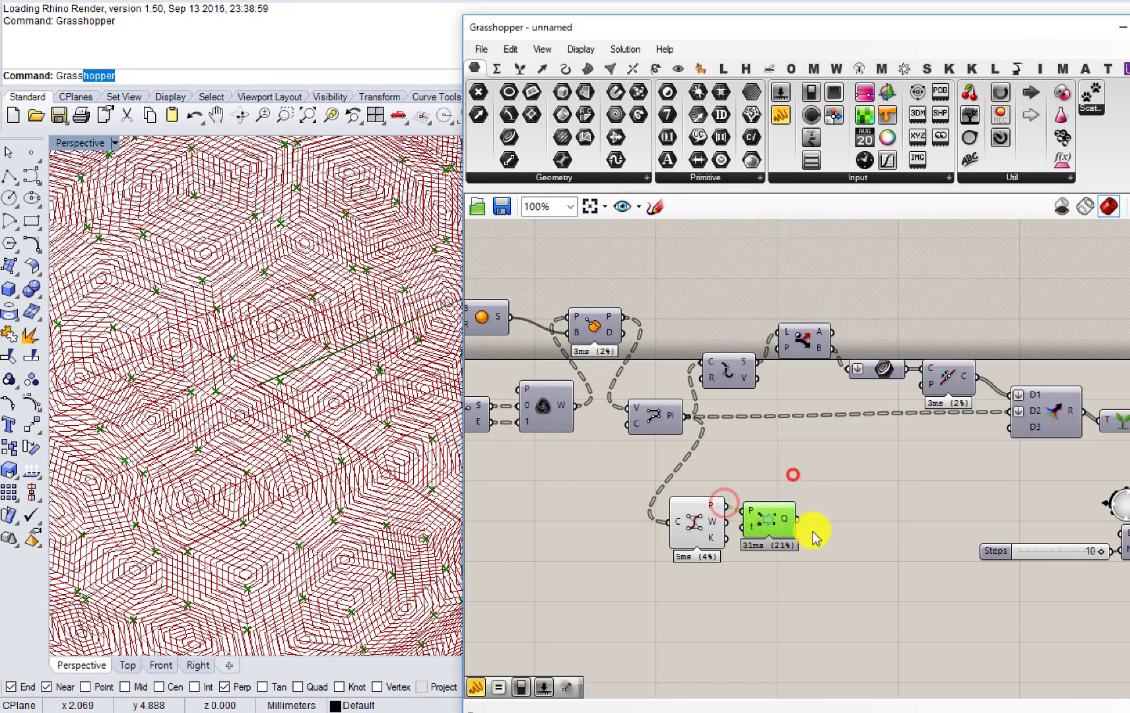
Step: Add a Plane Fit component and feed it the points from removeDuplicatePts
{"action": "double_click", "coordinate": [866, 530]}
{"action": "type", "text": "plane fi"}
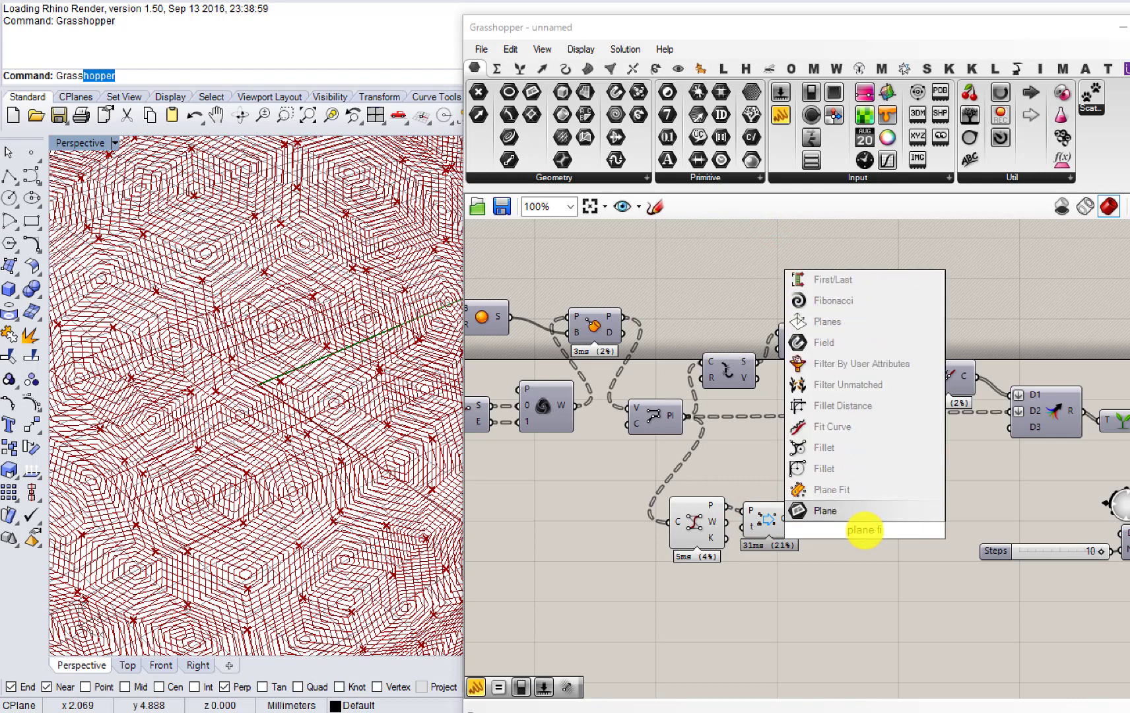
{"action": "left_click", "coordinate": [857, 489]}
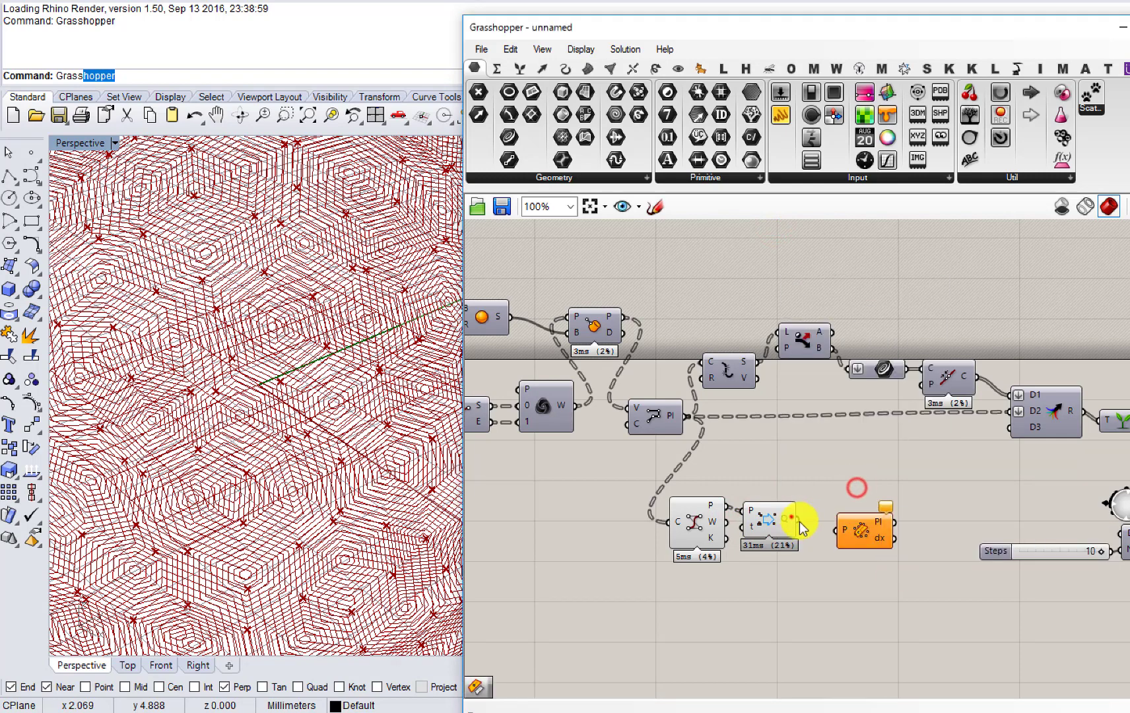
{"action": "left_click_drag", "start_coordinate": [792, 520], "coordinate": [850, 526]}
{"action": "left_click", "coordinate": [752, 571]}
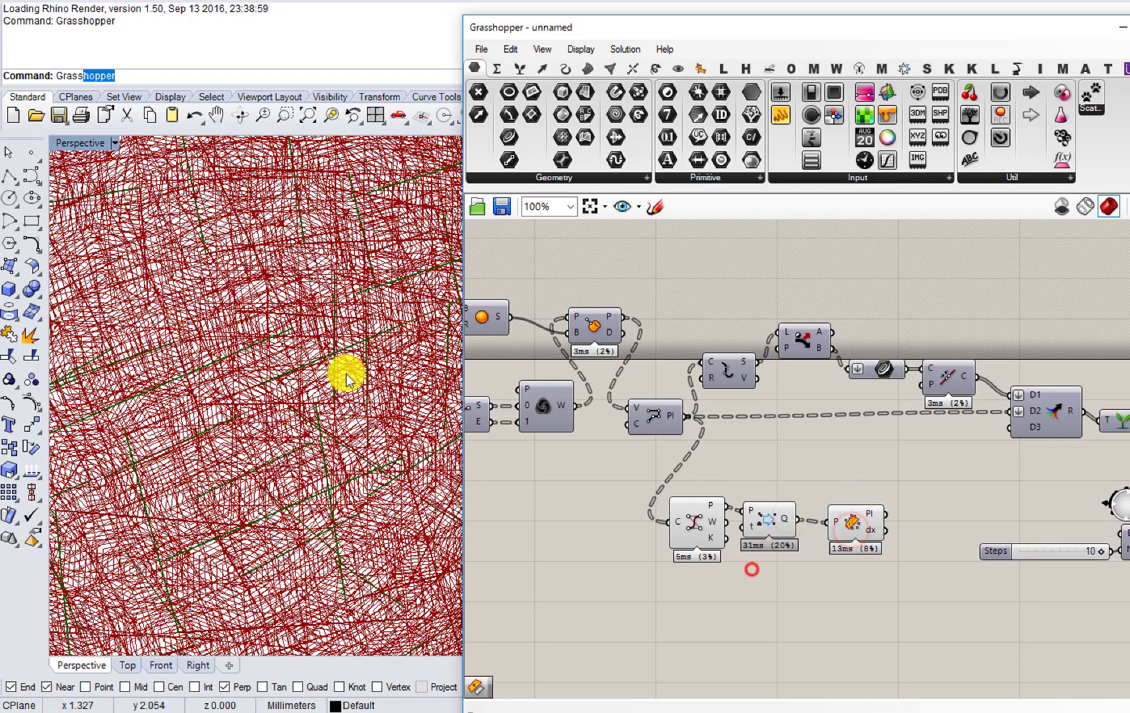
Step: Set the preview plane size to 2
{"action": "left_click", "coordinate": [540, 47]}
{"action": "mouse_move", "coordinate": [581, 49]}
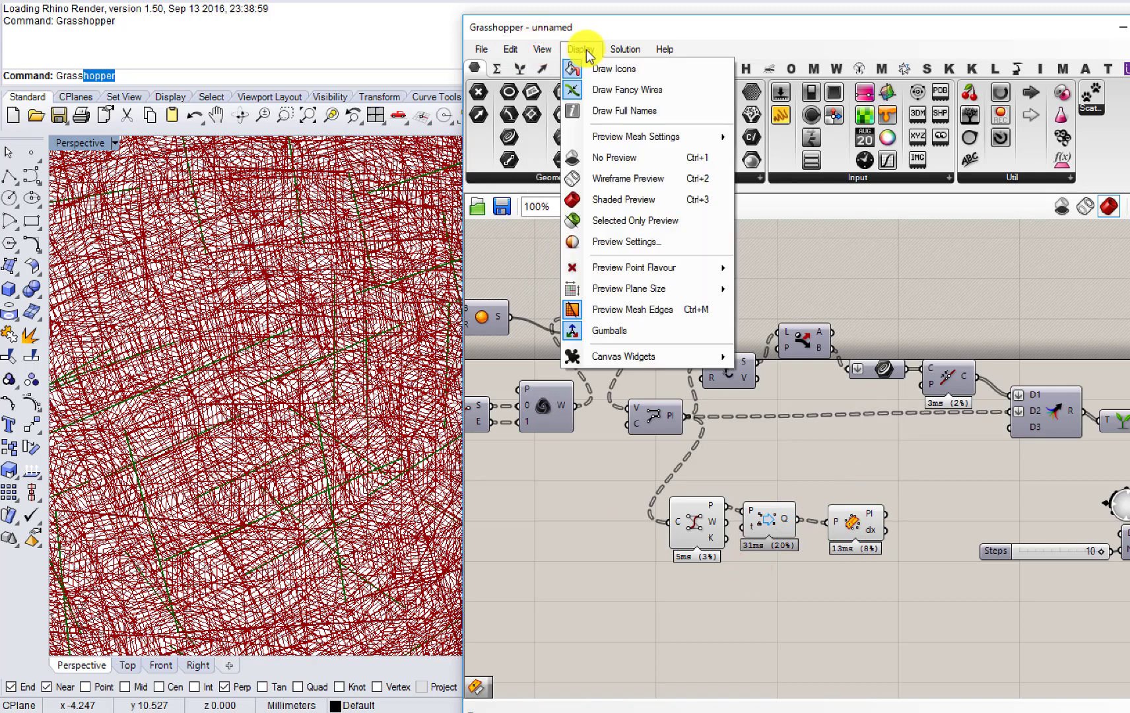
{"action": "left_click", "coordinate": [620, 288]}
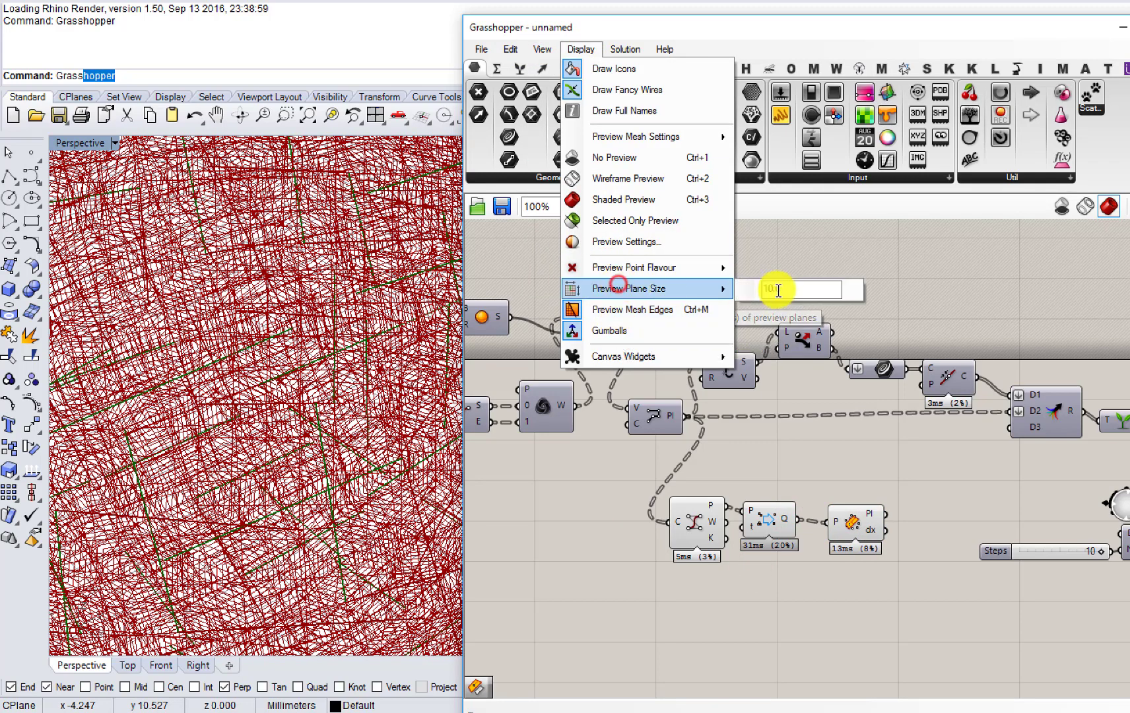
{"action": "type", "text": "2"}
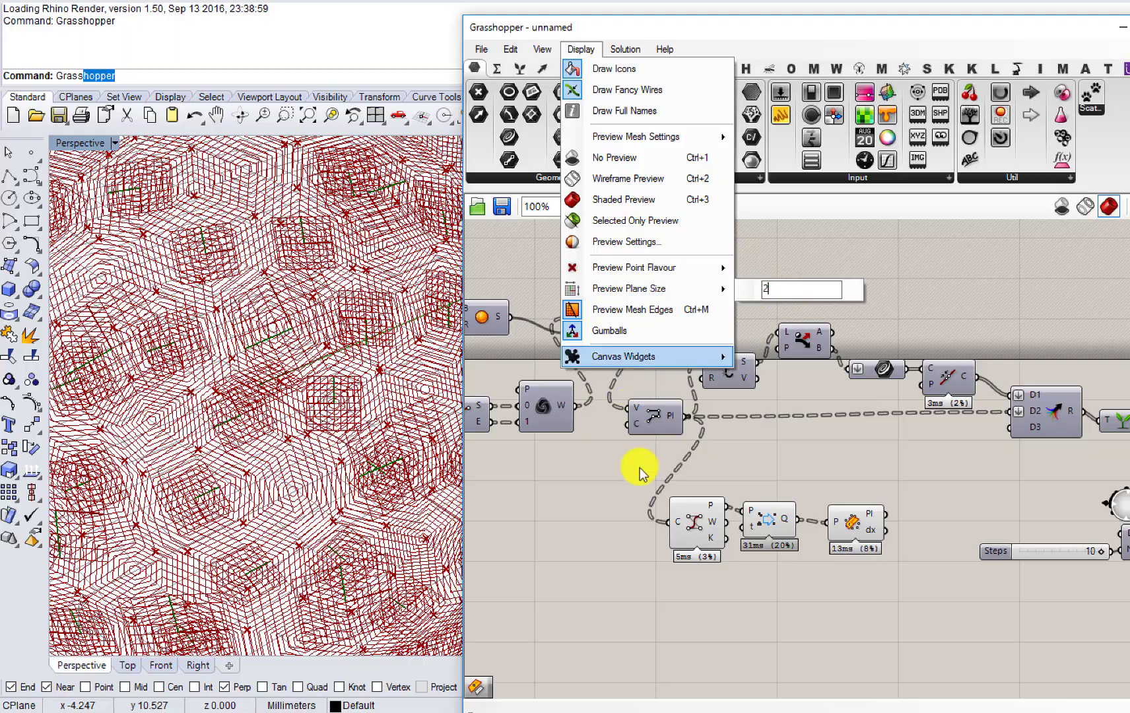
{"action": "left_click", "coordinate": [643, 528]}
{"action": "scroll", "coordinate": [378, 323], "scroll_direction": "down", "scroll_amount": 6}
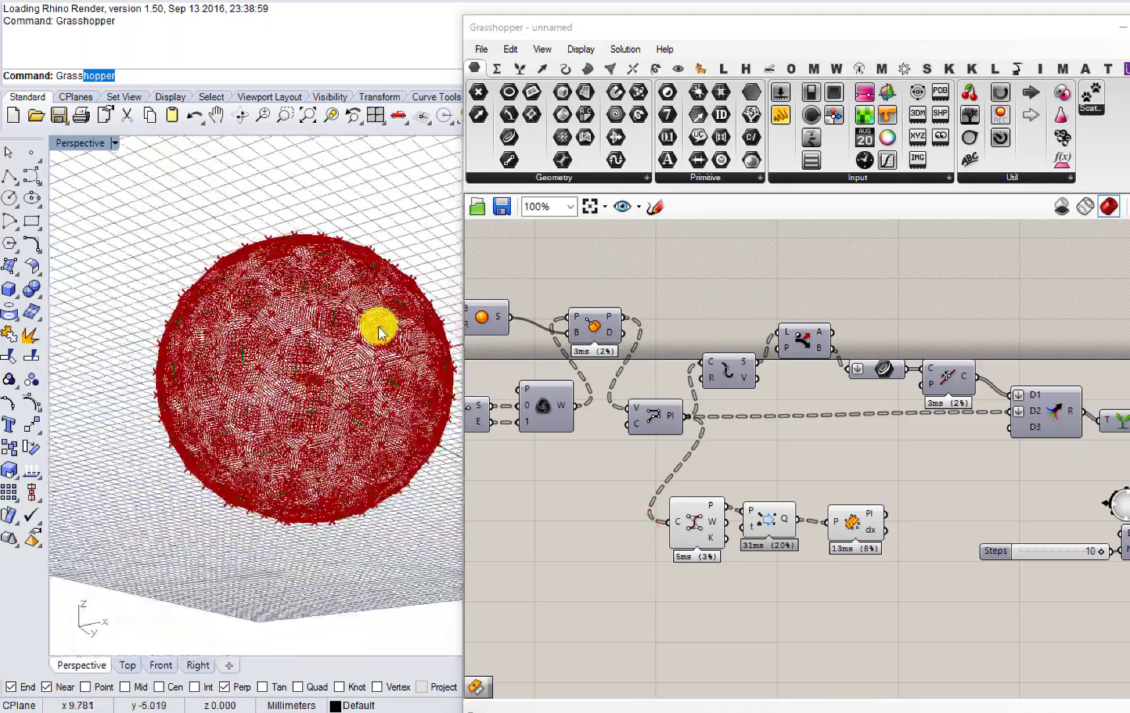
Step: Turn off the preview of Control Points and removeDuplicatePts and arrange both compactly before Plane Fit
{"action": "left_click_drag", "start_coordinate": [799, 598], "coordinate": [694, 537]}
{"action": "middle_click", "coordinate": [719, 550]}
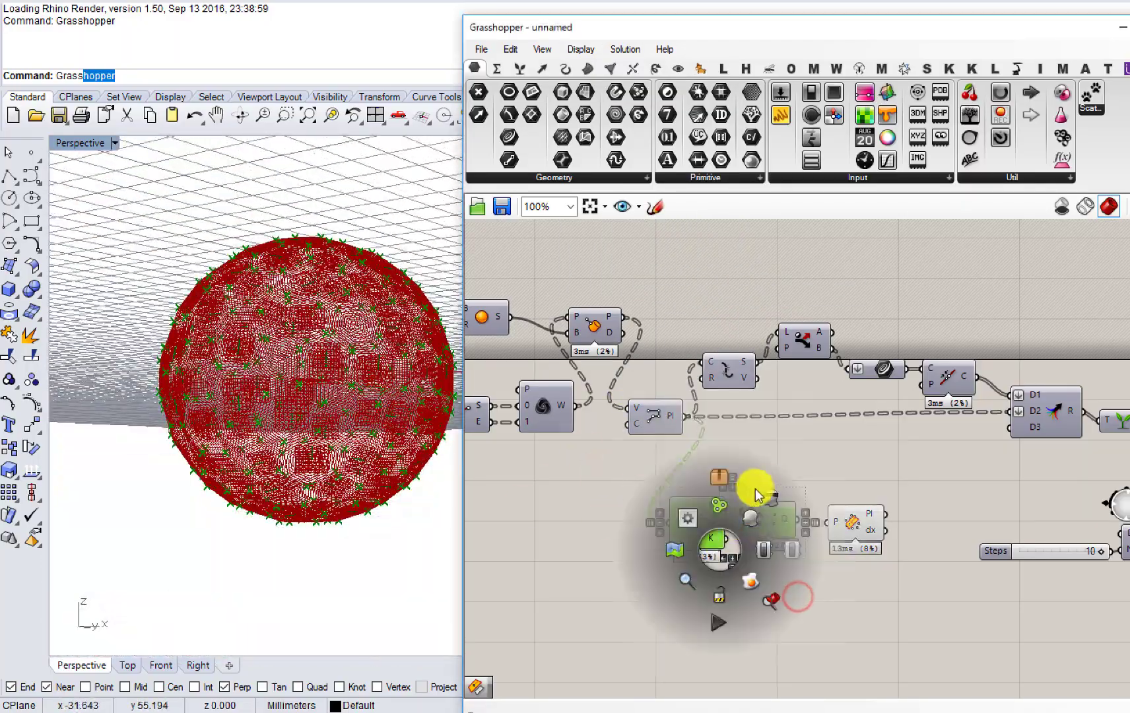
{"action": "left_click", "coordinate": [756, 490]}
{"action": "left_click_drag", "start_coordinate": [769, 513], "coordinate": [717, 572]}
{"action": "left_click", "coordinate": [788, 592]}
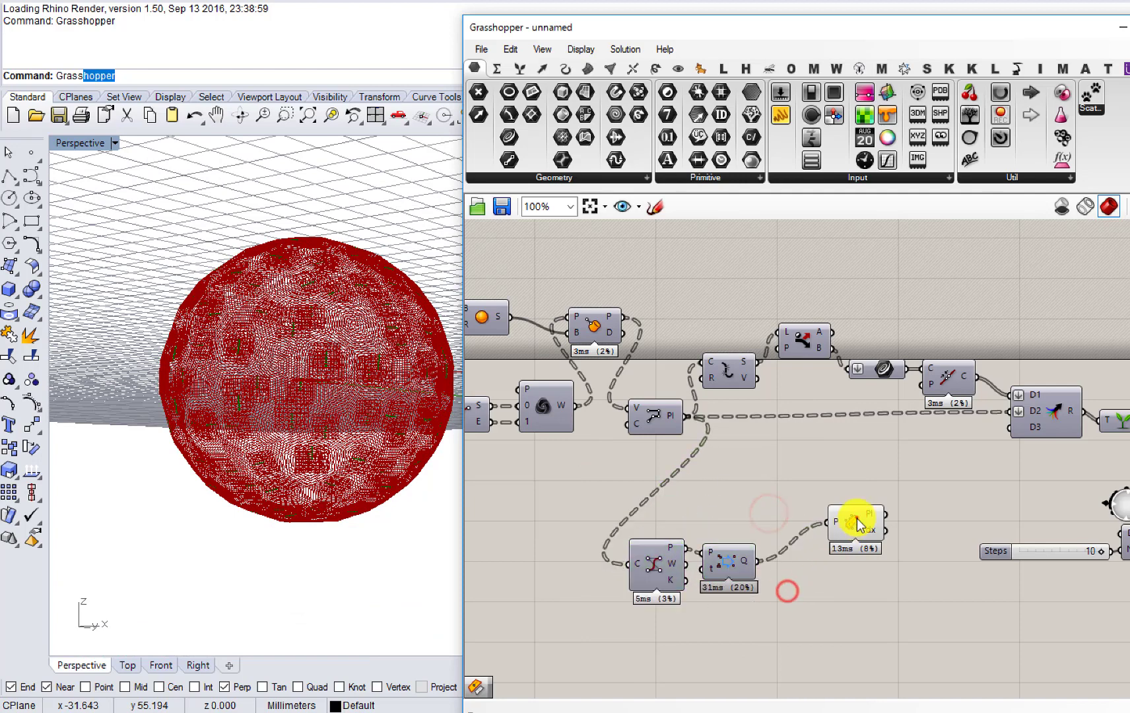
{"action": "left_click_drag", "start_coordinate": [856, 519], "coordinate": [806, 532]}
{"action": "right_click_drag", "start_coordinate": [811, 536], "coordinate": [779, 485]}
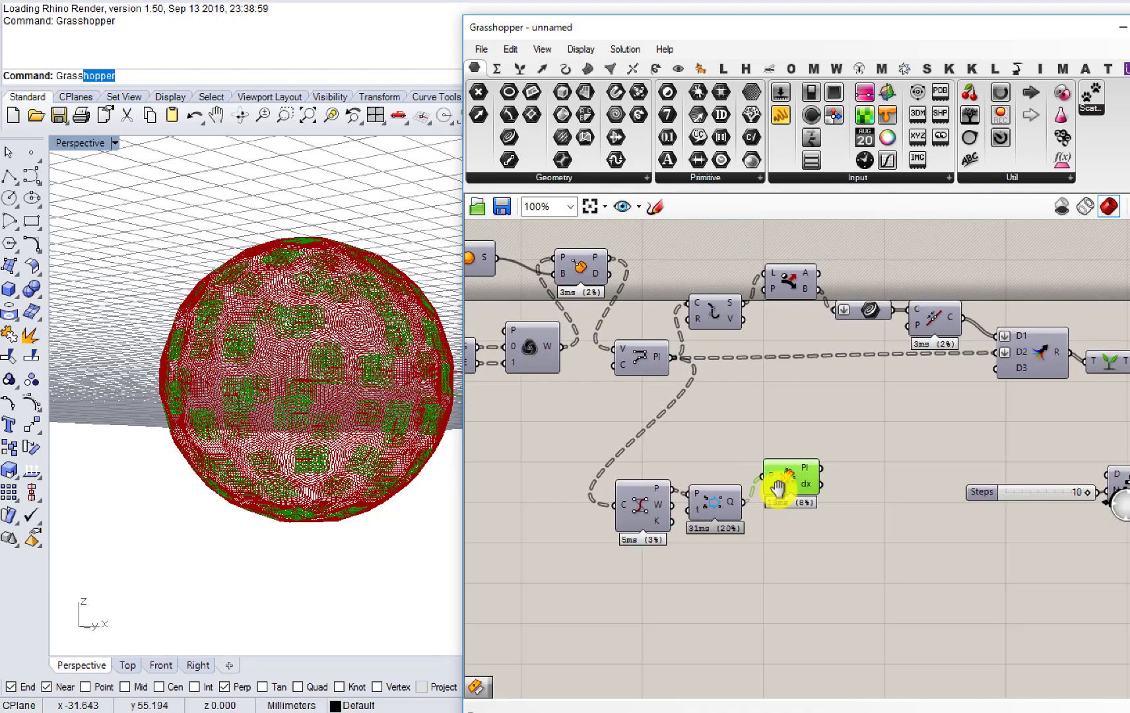
{"action": "left_click_drag", "start_coordinate": [722, 579], "coordinate": [619, 491]}
{"action": "left_click_drag", "start_coordinate": [714, 499], "coordinate": [638, 535]}
{"action": "left_click", "coordinate": [716, 560]}
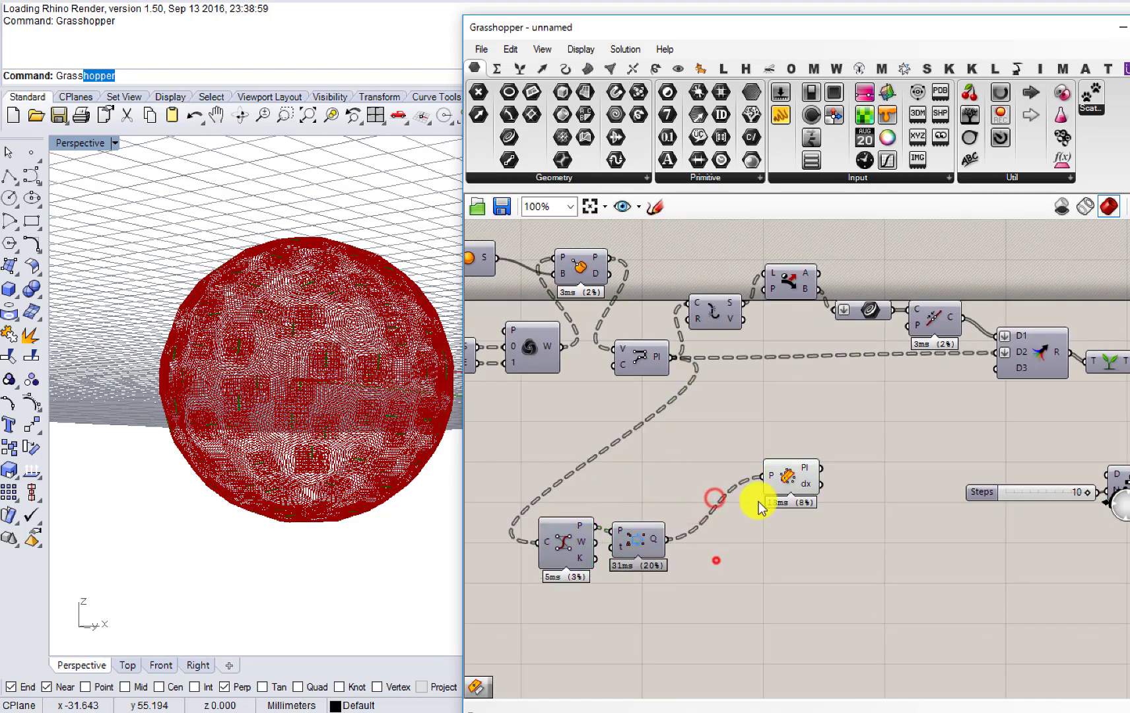
{"action": "left_click_drag", "start_coordinate": [779, 484], "coordinate": [711, 495]}
{"action": "double_click", "coordinate": [772, 538]}
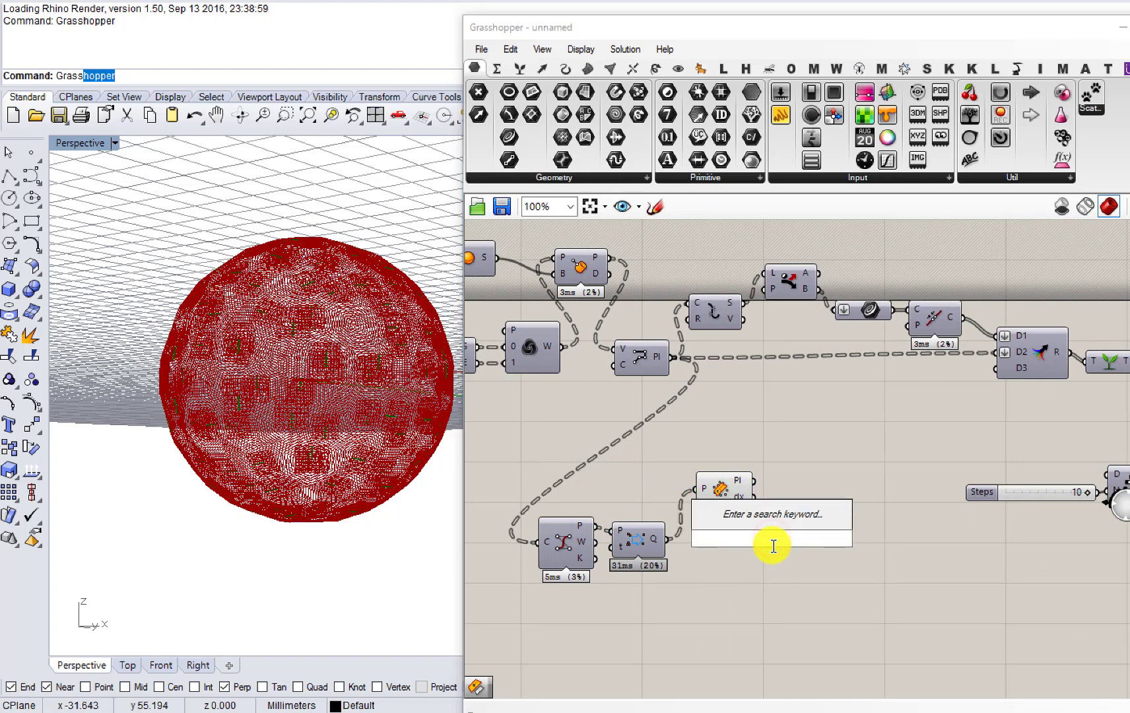
{"action": "type", "text": "n"}
{"action": "key", "text": "Escape"}
{"action": "double_click", "coordinate": [771, 592]}
{"action": "type", "text": "dec"}
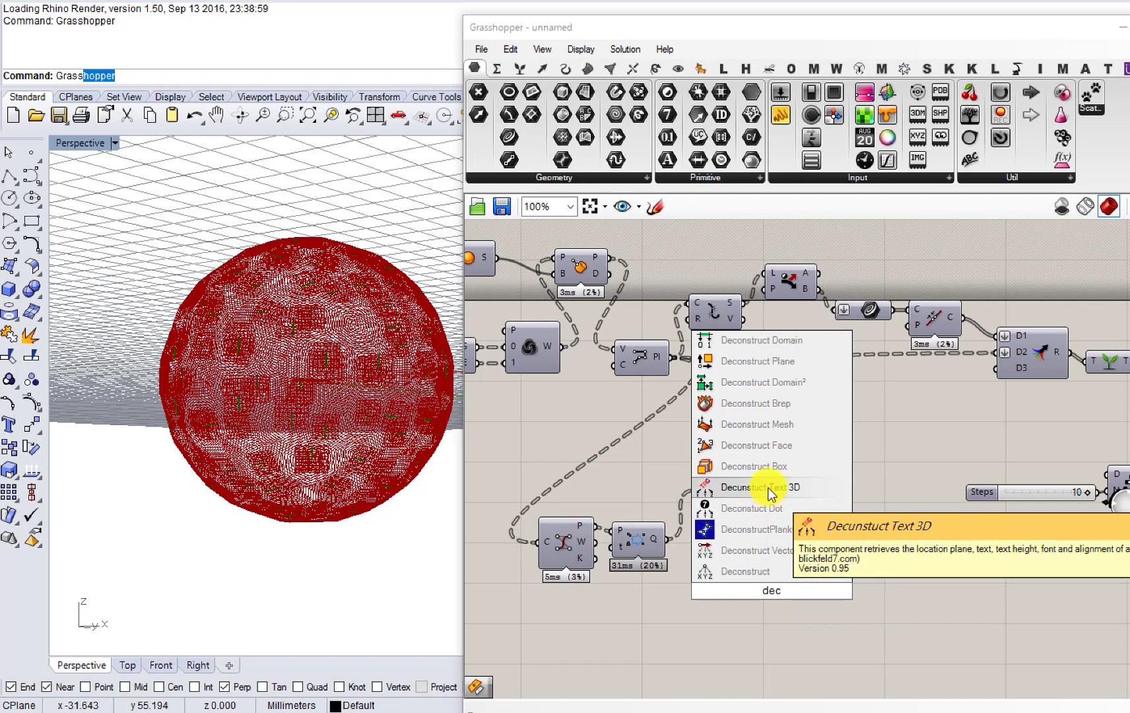
{"action": "key", "text": "Return"}
{"action": "double_click", "coordinate": [739, 624]}
{"action": "type", "text": "decons"}
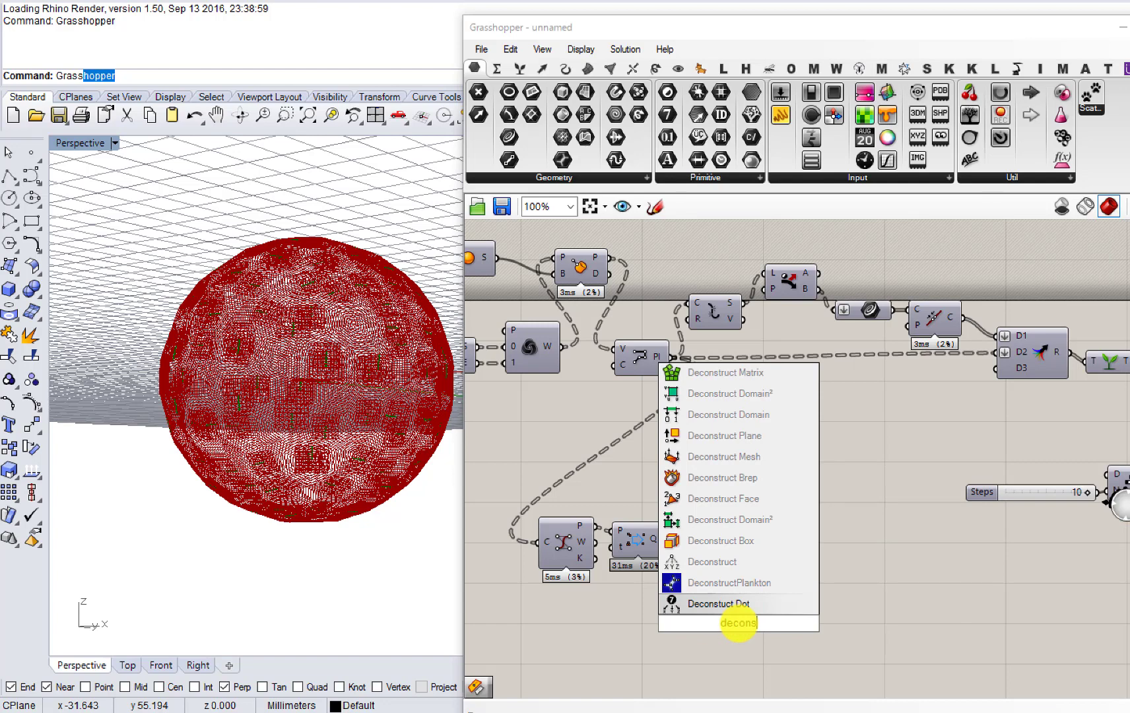
{"action": "left_click", "coordinate": [682, 663]}
Step: Delete the Control Points, removeDuplicatePts and Plane Fit components
{"action": "left_click_drag", "start_coordinate": [759, 598], "coordinate": [555, 455]}
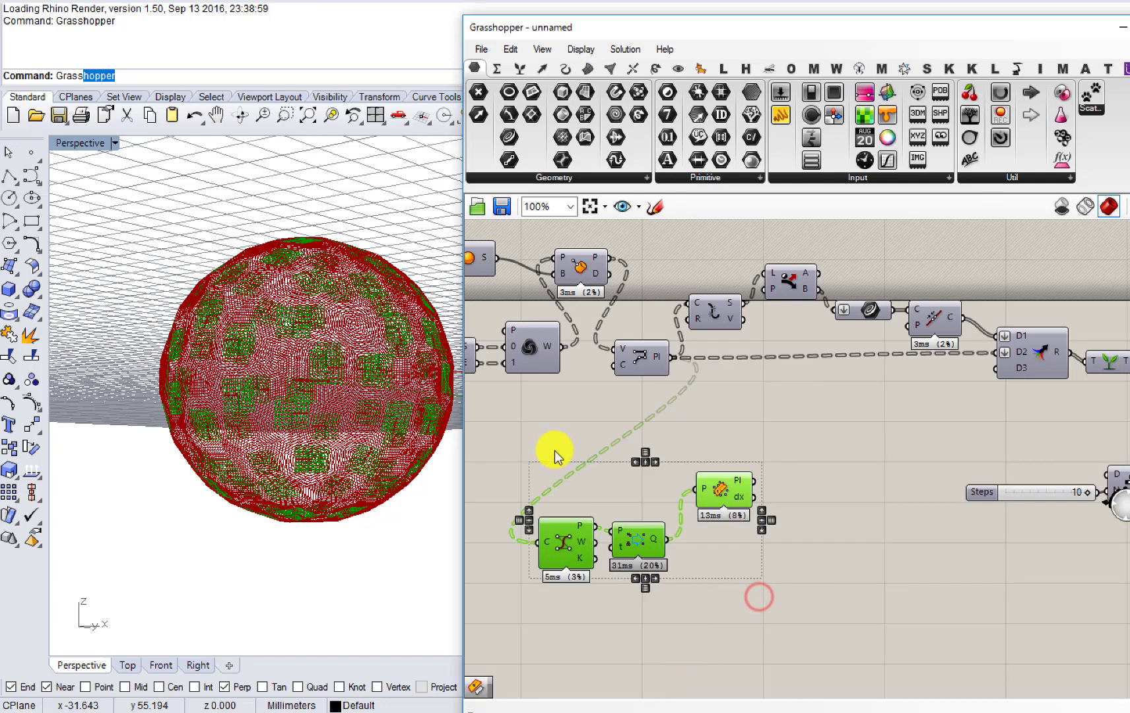
{"action": "key", "text": "Delete"}
{"action": "scroll", "coordinate": [635, 432], "scroll_direction": "up", "scroll_amount": 4}
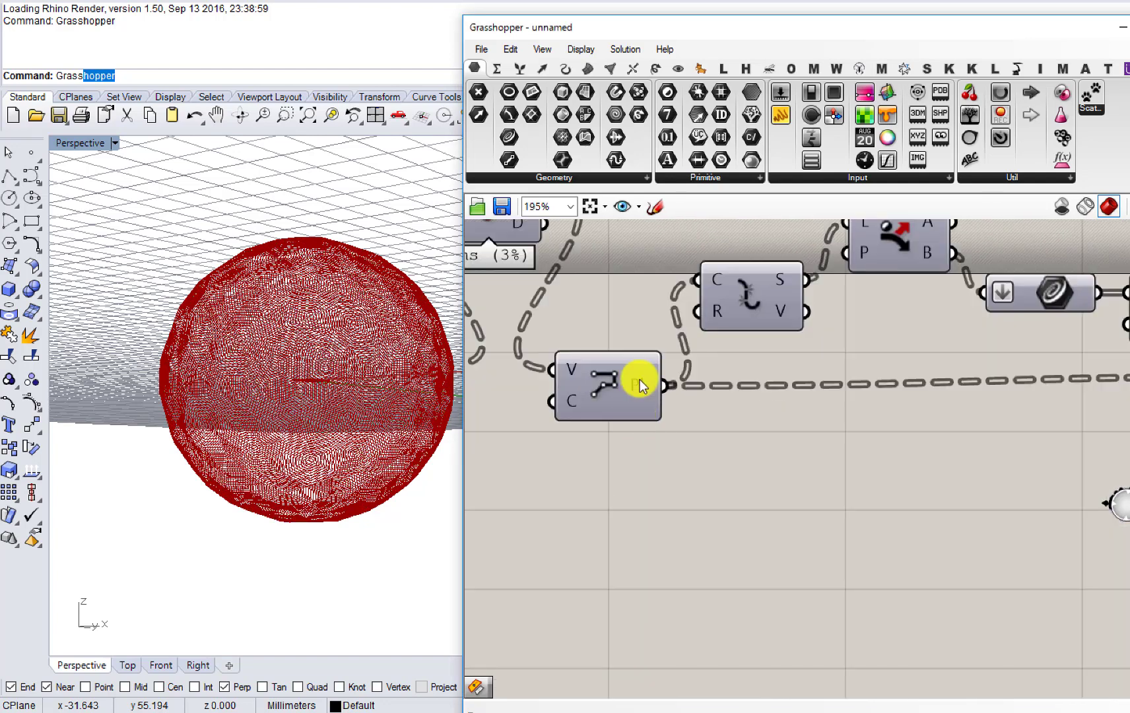
Step: Examine the vertices output of the Explode component and the downstream chain to the Scale component
{"action": "double_click", "coordinate": [654, 572]}
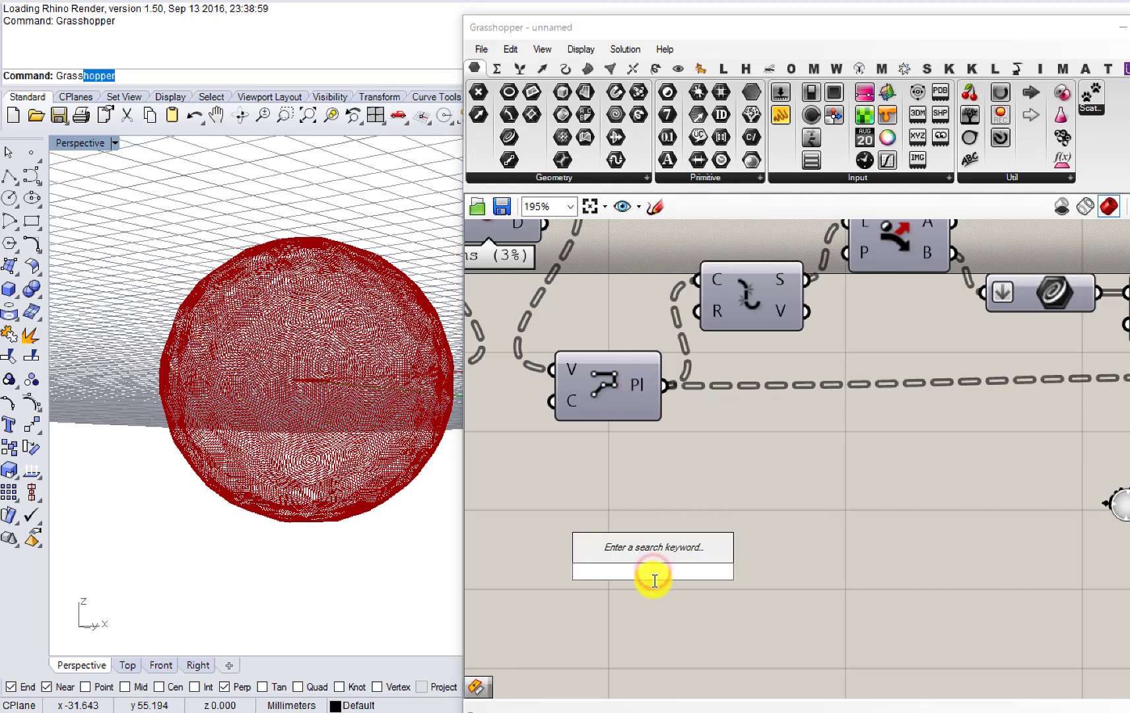
{"action": "left_click", "coordinate": [745, 477]}
{"action": "right_click_drag", "start_coordinate": [753, 472], "coordinate": [659, 573]}
{"action": "mouse_move", "coordinate": [685, 404]}
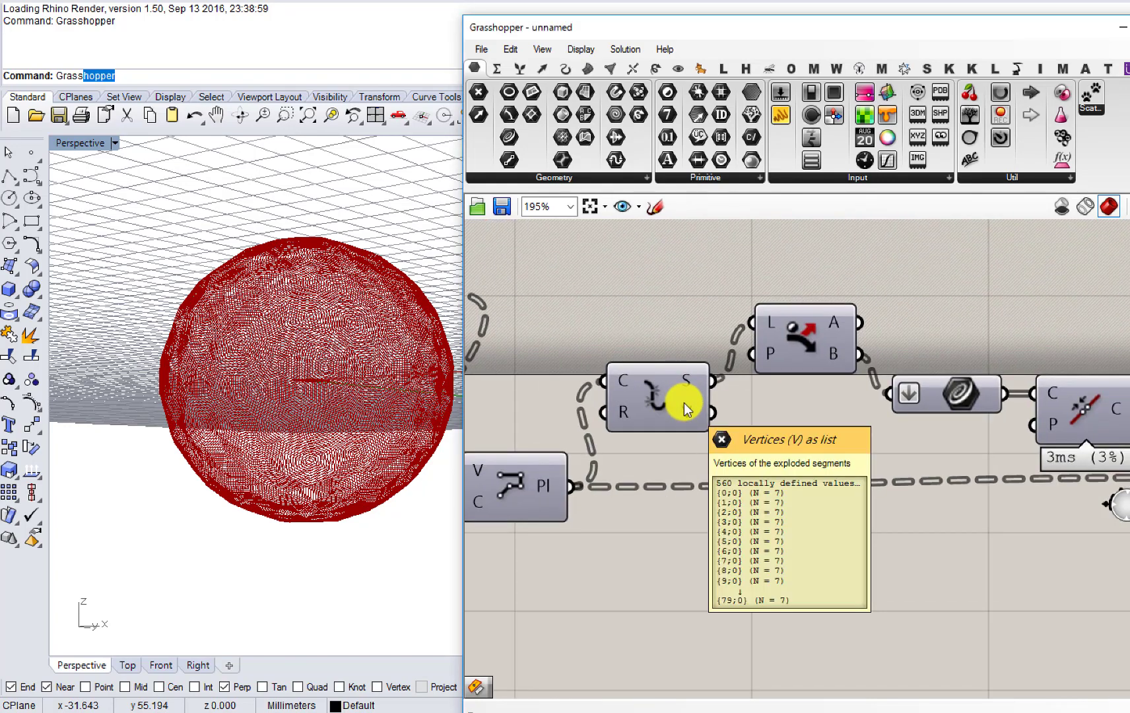
{"action": "right_click_drag", "start_coordinate": [371, 388], "coordinate": [396, 426]}
{"action": "left_click_drag", "start_coordinate": [670, 410], "coordinate": [665, 405]}
{"action": "right_click_drag", "start_coordinate": [752, 355], "coordinate": [667, 400]}
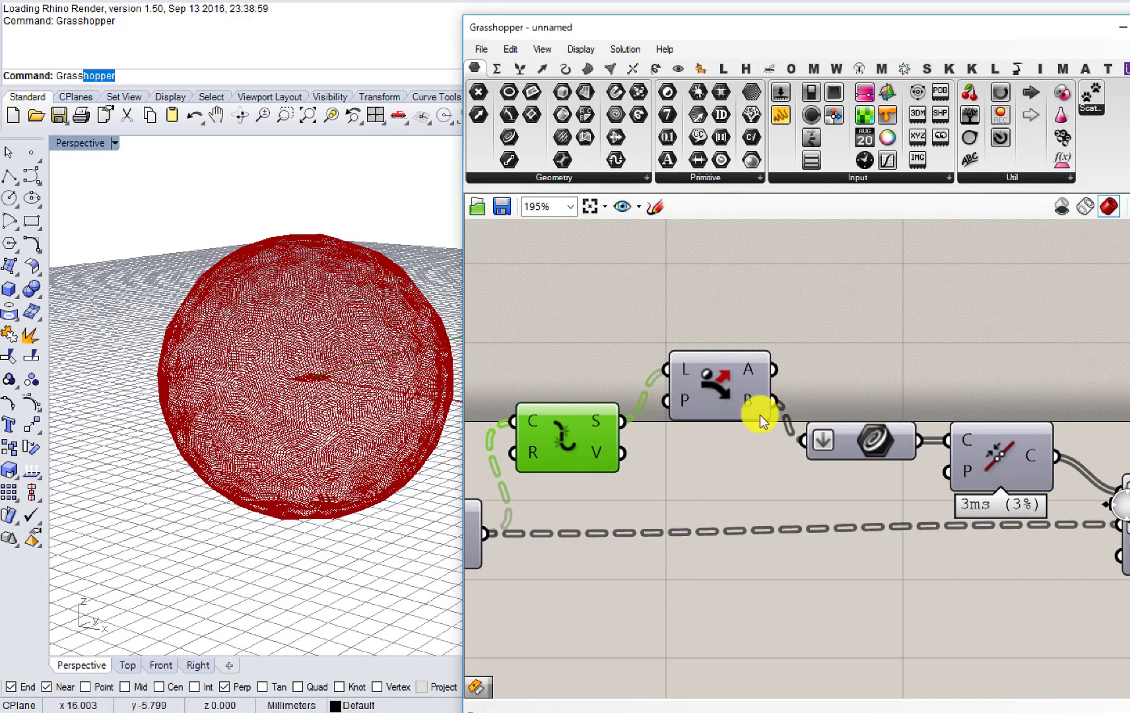
{"action": "right_click_drag", "start_coordinate": [724, 561], "coordinate": [794, 446]}
{"action": "scroll", "coordinate": [663, 419], "scroll_direction": "down", "scroll_amount": 5}
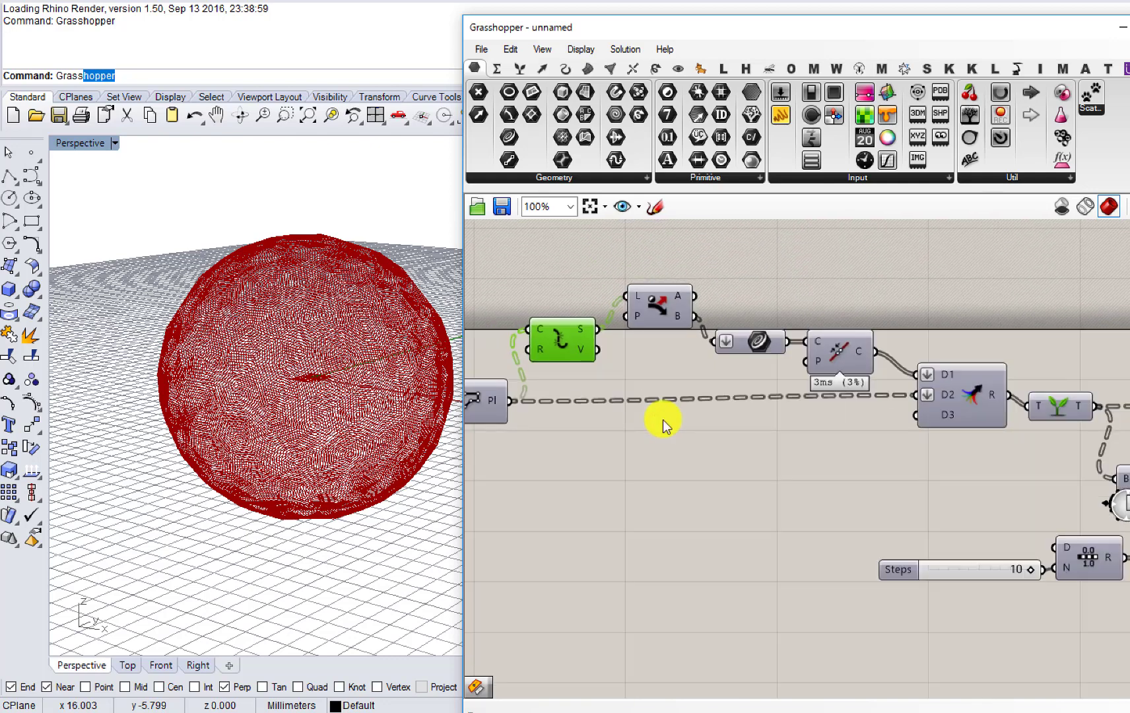
{"action": "scroll", "coordinate": [814, 432], "scroll_direction": "up", "scroll_amount": 1}
{"action": "scroll", "coordinate": [814, 432], "scroll_direction": "up", "scroll_amount": 1}
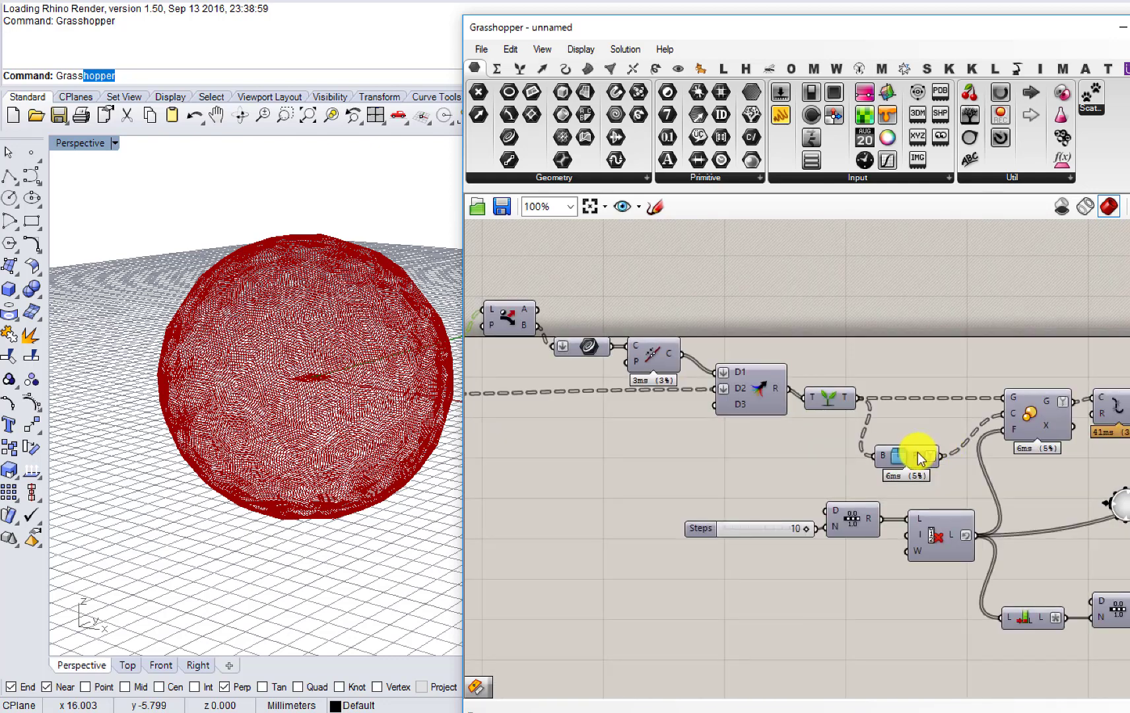
Step: Check the Explode component's vertices list again and trace the wires from it through Merge and Graft to Scale
{"action": "mouse_move", "coordinate": [919, 456]}
{"action": "right_click_drag", "start_coordinate": [885, 428], "coordinate": [1127, 452]}
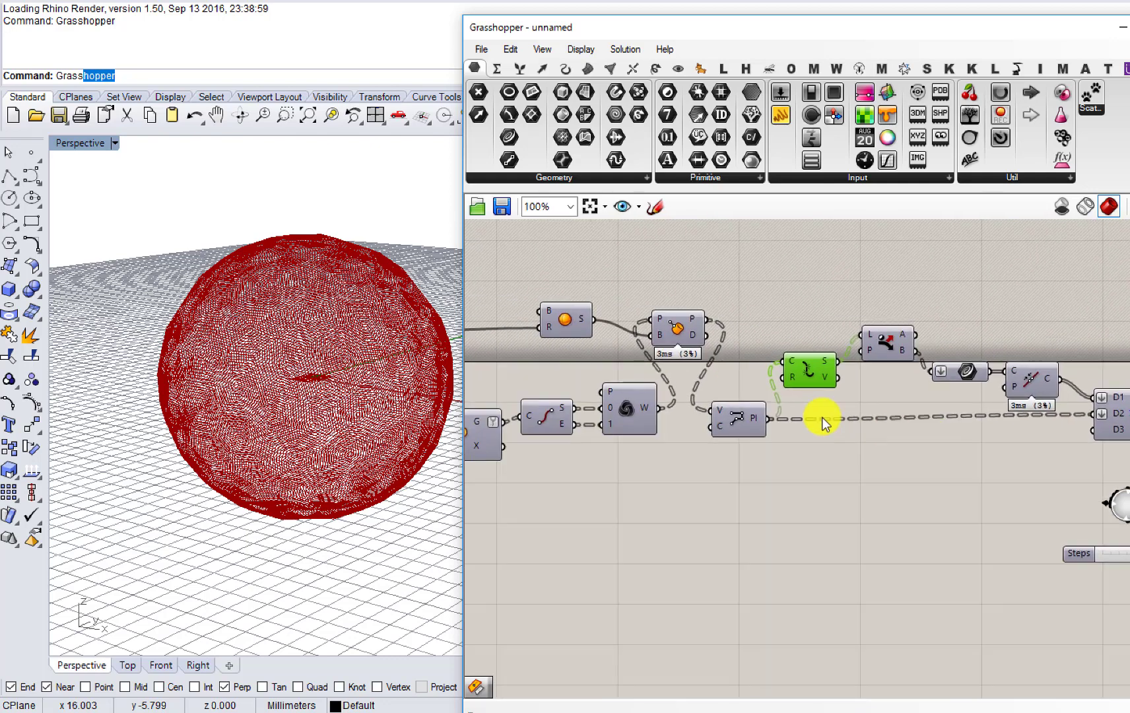
{"action": "scroll", "coordinate": [809, 404], "scroll_direction": "up", "scroll_amount": 1}
{"action": "mouse_move", "coordinate": [839, 378]}
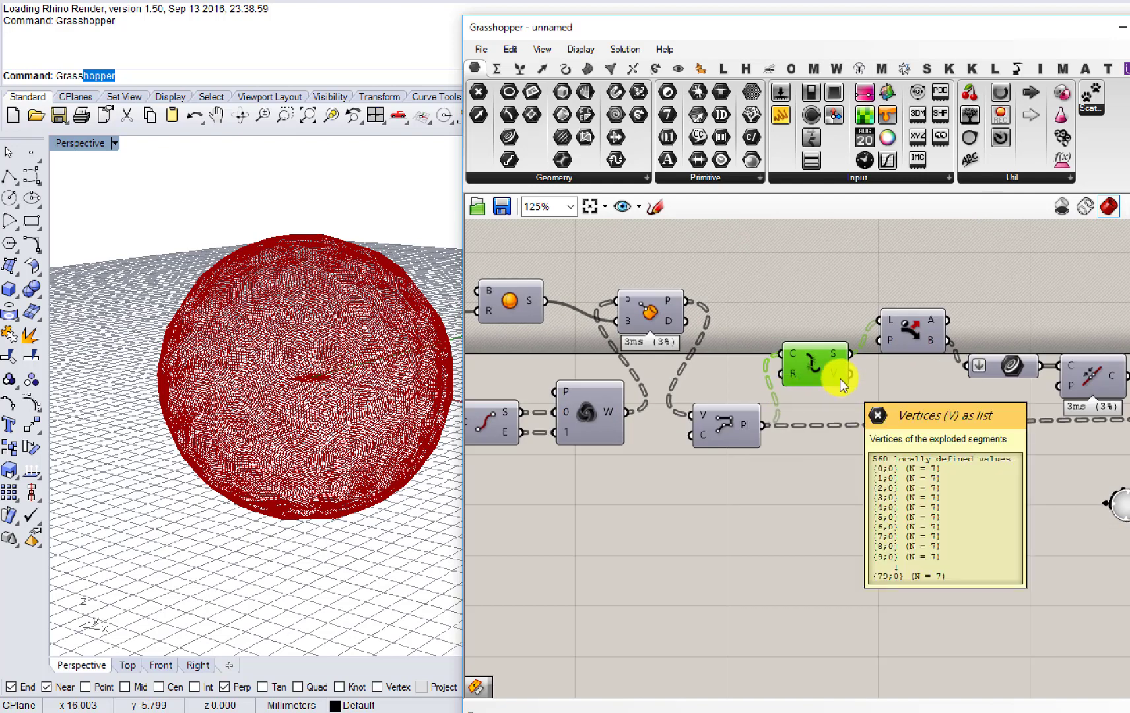
{"action": "right_click_drag", "start_coordinate": [1047, 439], "coordinate": [735, 437]}
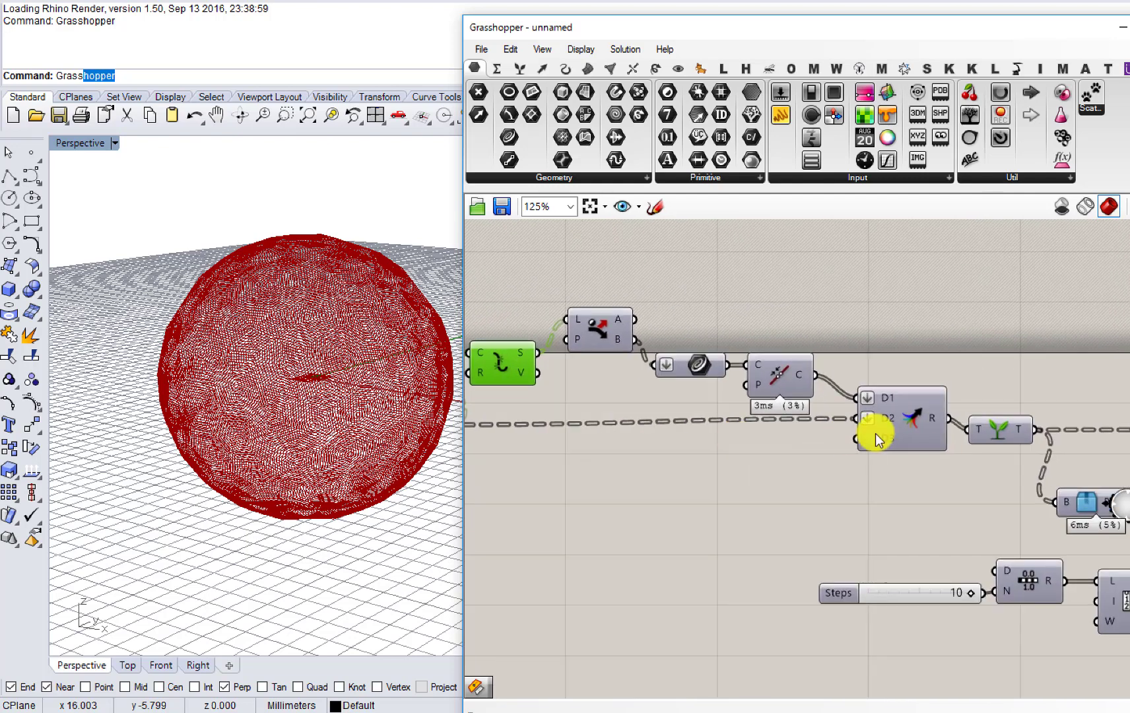
{"action": "right_click_drag", "start_coordinate": [922, 430], "coordinate": [702, 399]}
{"action": "mouse_move", "coordinate": [824, 400]}
{"action": "right_click_drag", "start_coordinate": [750, 432], "coordinate": [689, 425]}
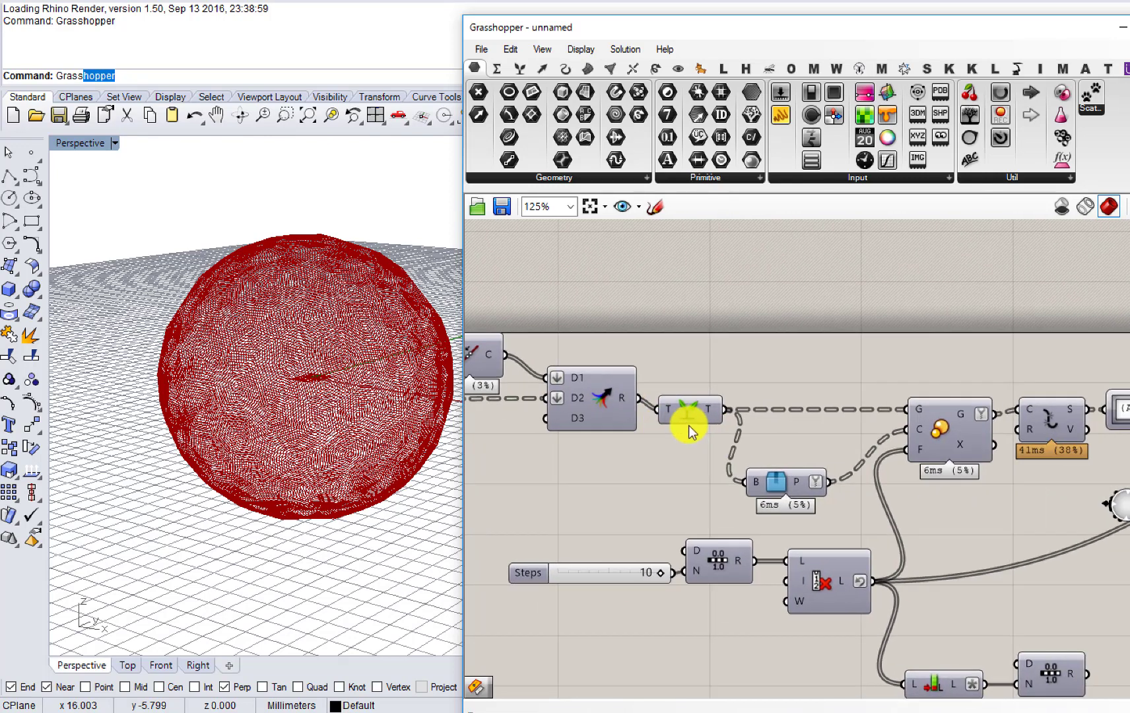
Step: Move the Steps slider, its range and list components and the Rotate component lower to free space beneath the Scale chain
{"action": "left_click", "coordinate": [597, 409]}
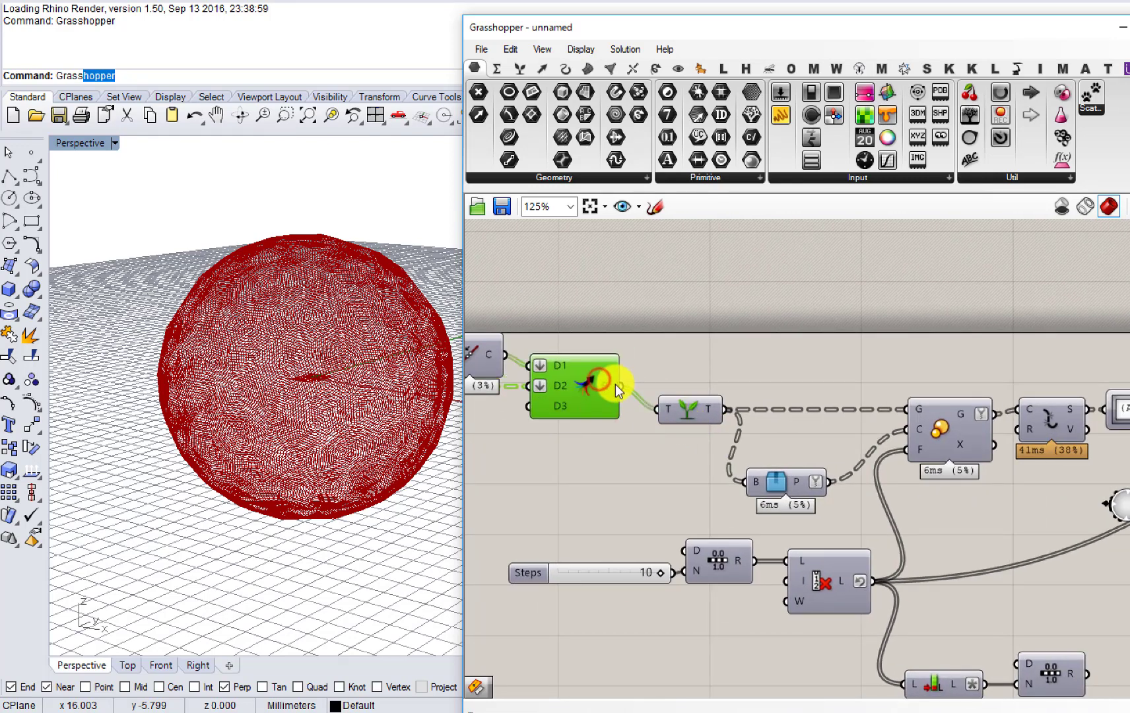
{"action": "scroll", "coordinate": [671, 412], "scroll_direction": "down", "scroll_amount": 2}
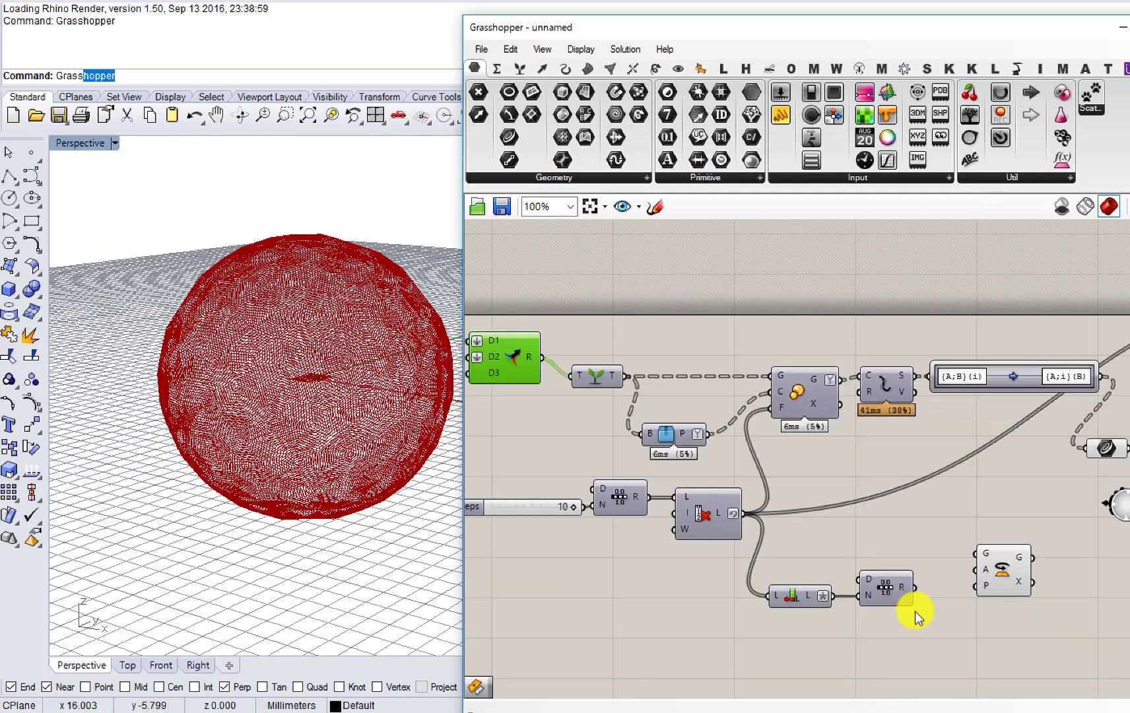
{"action": "left_click_drag", "start_coordinate": [1016, 638], "coordinate": [528, 492]}
{"action": "left_click_drag", "start_coordinate": [618, 494], "coordinate": [623, 602]}
{"action": "left_click", "coordinate": [607, 512]}
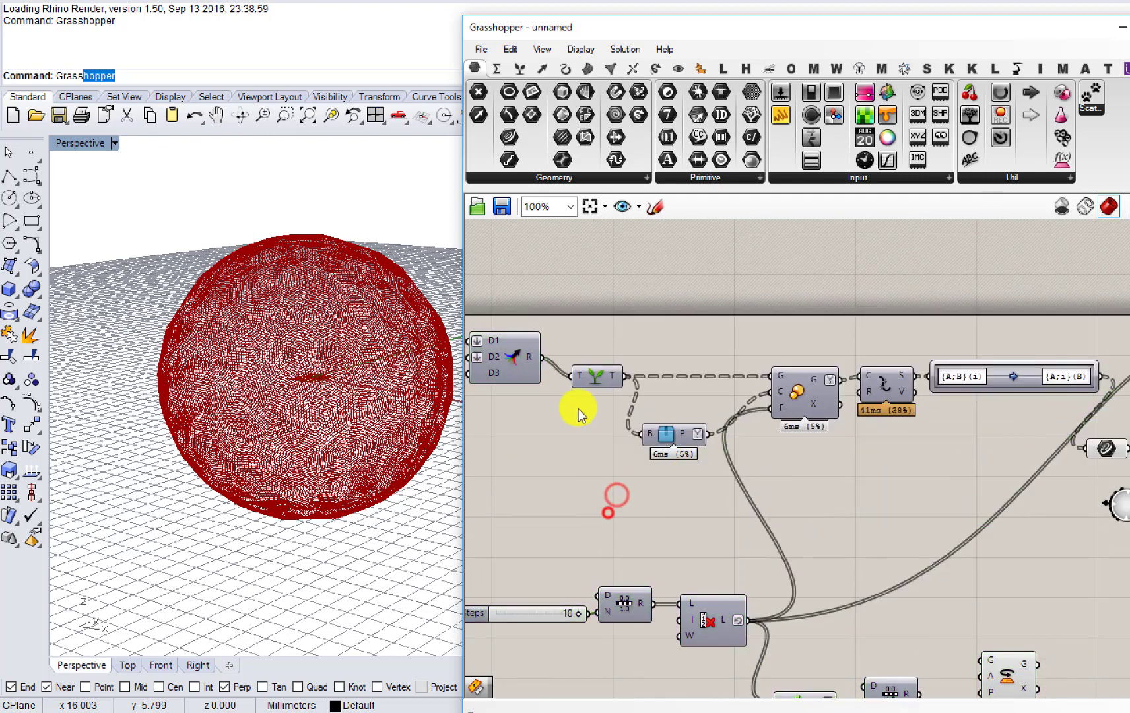
Step: Add a Control Points component below Merge and feed its curve input with the Merge result
{"action": "mouse_move", "coordinate": [533, 362]}
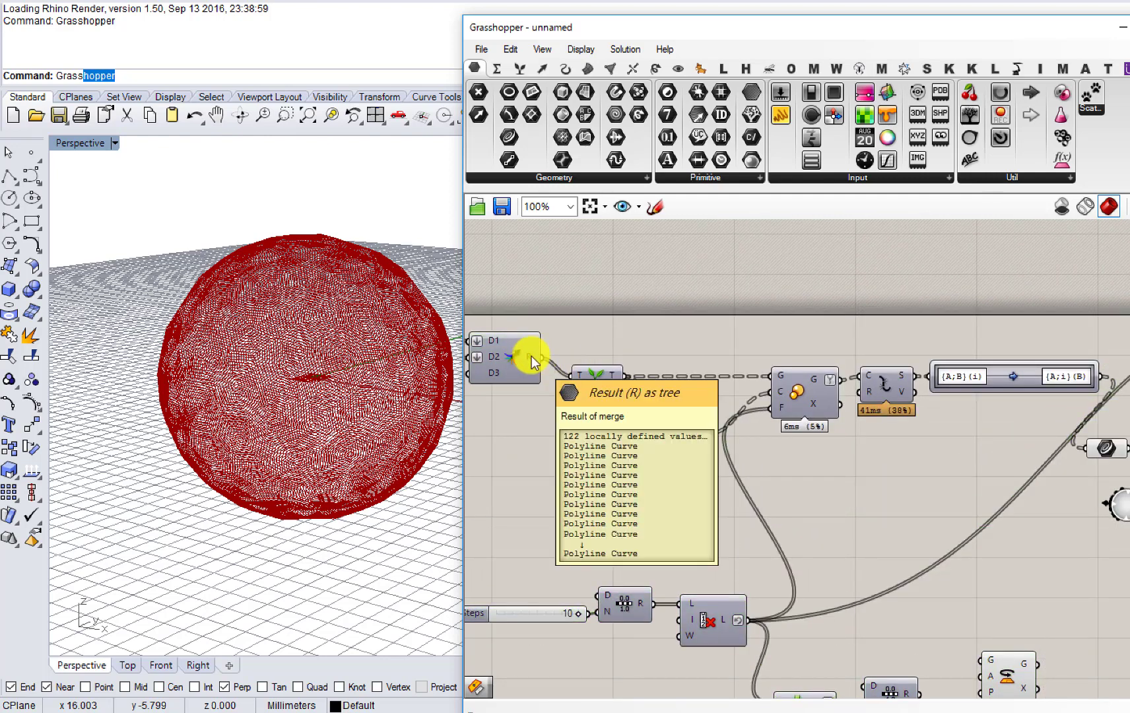
{"action": "right_click_drag", "start_coordinate": [568, 485], "coordinate": [636, 501]}
{"action": "double_click", "coordinate": [634, 500]}
{"action": "type", "text": "contr"}
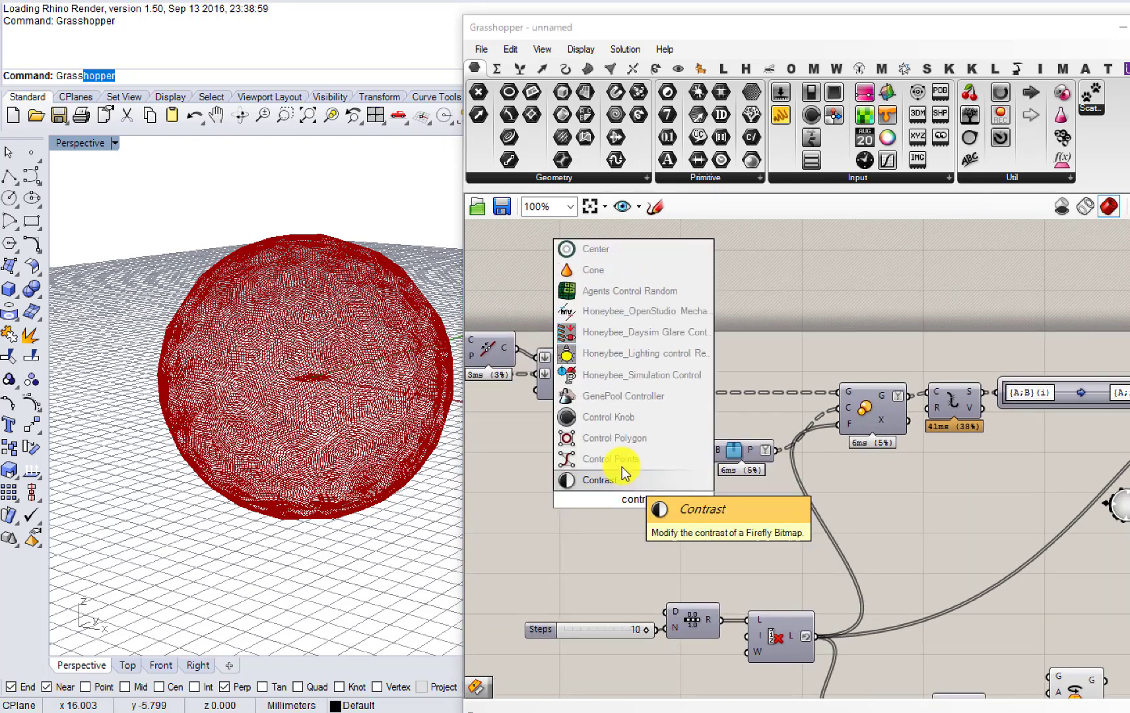
{"action": "left_click", "coordinate": [622, 457]}
{"action": "left_click_drag", "start_coordinate": [609, 374], "coordinate": [605, 500]}
{"action": "left_click_drag", "start_coordinate": [638, 502], "coordinate": [528, 508]}
{"action": "right_click_drag", "start_coordinate": [555, 501], "coordinate": [636, 503]}
{"action": "scroll", "coordinate": [631, 501], "scroll_direction": "up", "scroll_amount": 1}
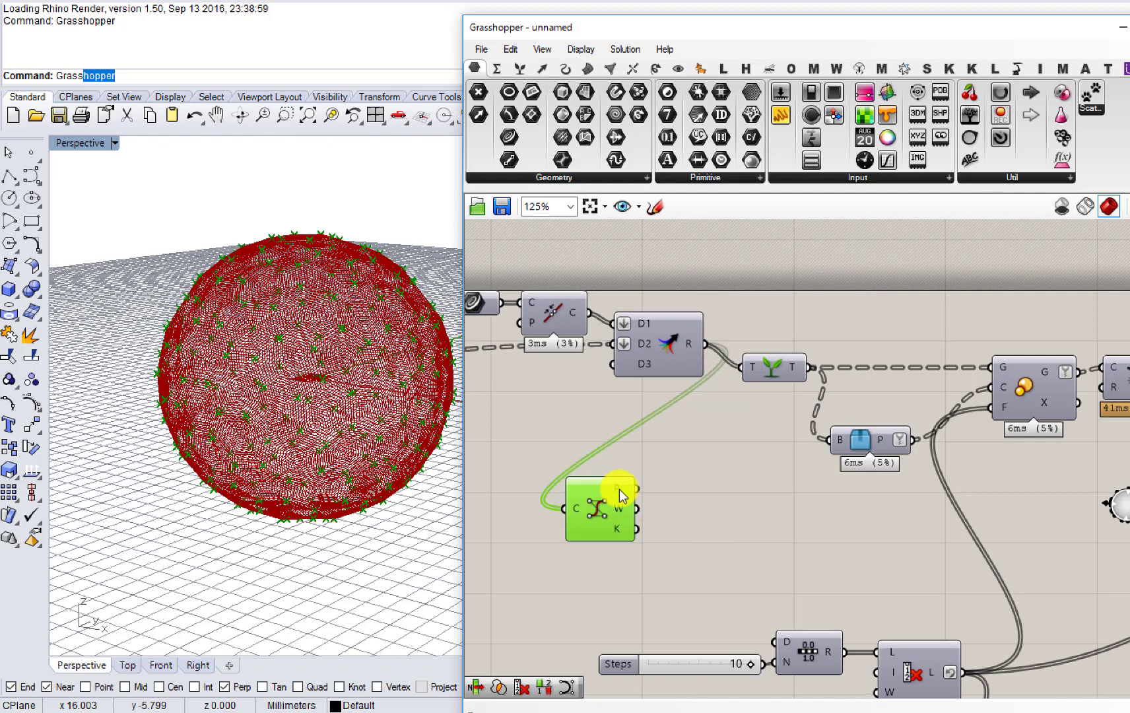
{"action": "mouse_move", "coordinate": [619, 489]}
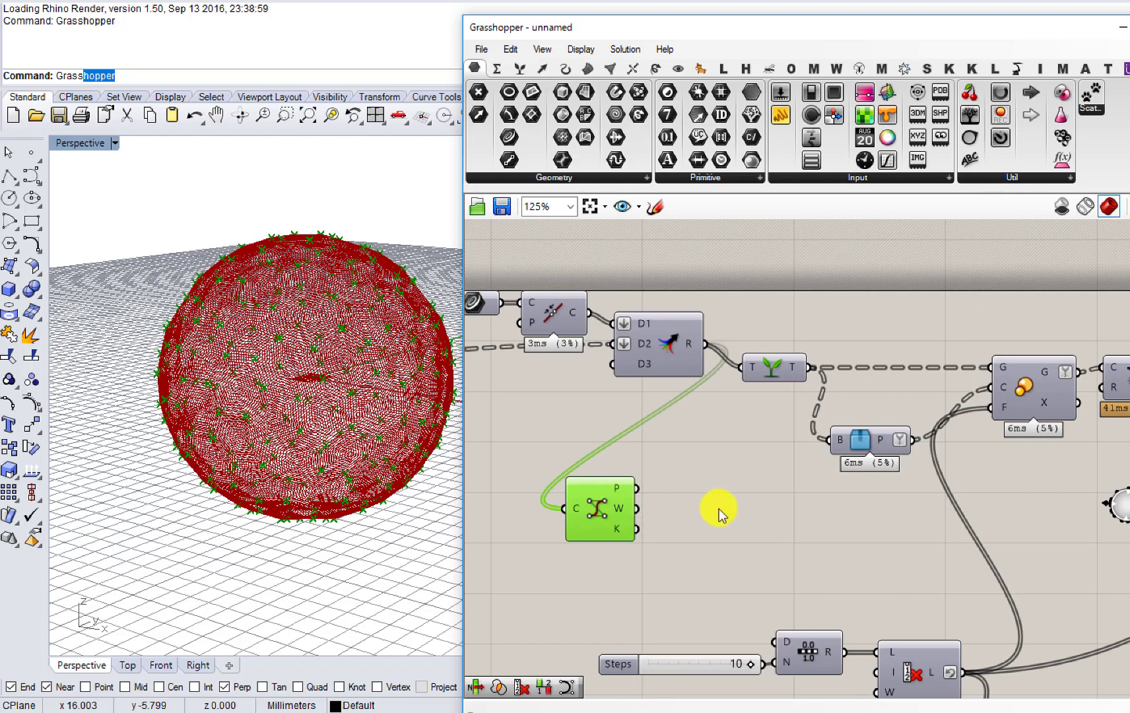
Step: Add two List Item components and connect the Control Points' points output to both list inputs
{"action": "double_click", "coordinate": [707, 512]}
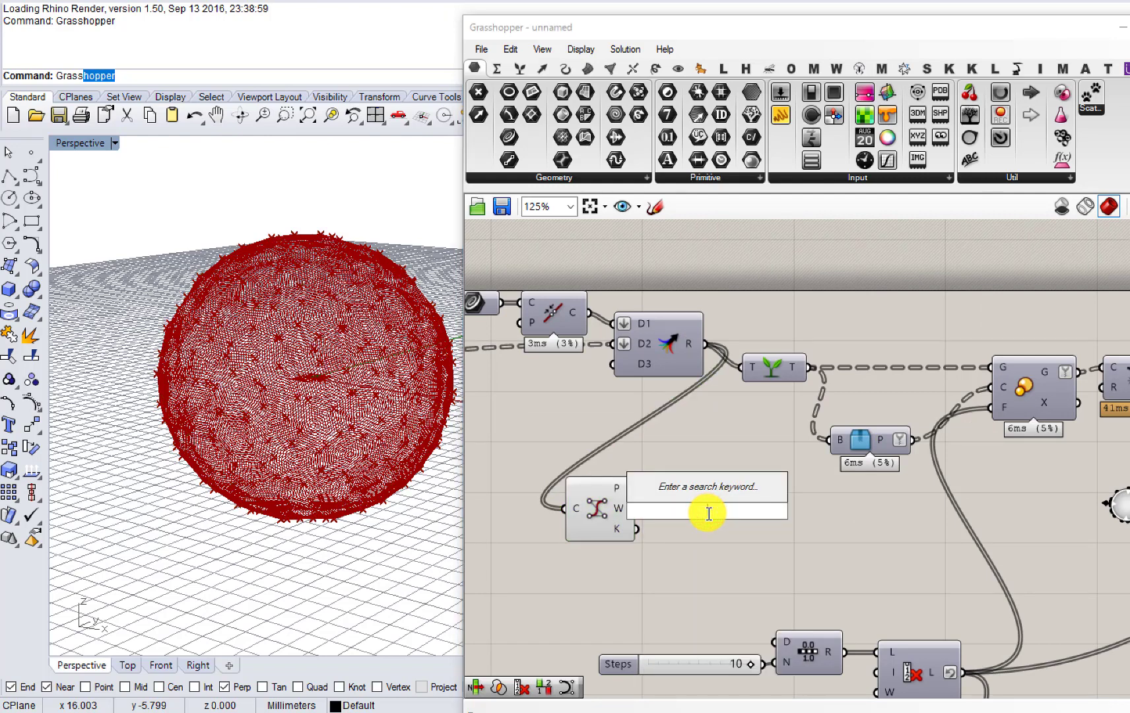
{"action": "type", "text": "item"}
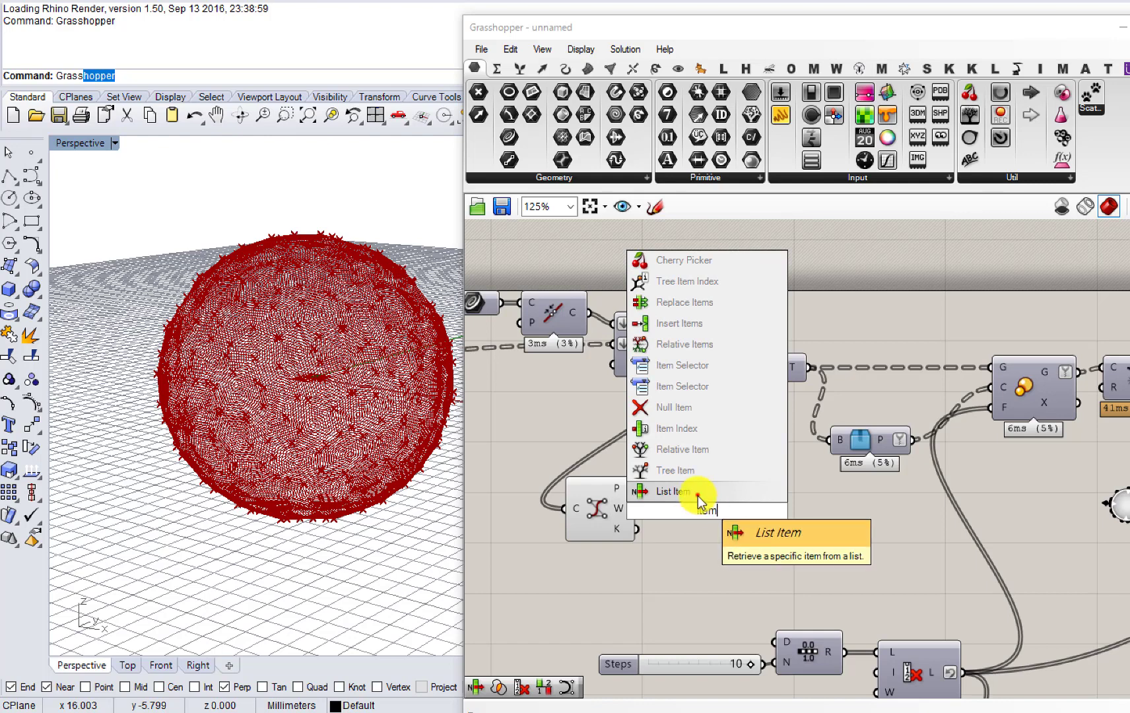
{"action": "left_click", "coordinate": [698, 491]}
{"action": "left_click_drag", "start_coordinate": [585, 495], "coordinate": [745, 566]}
{"action": "right_click_drag", "start_coordinate": [626, 554], "coordinate": [712, 522]}
{"action": "left_click_drag", "start_coordinate": [669, 513], "coordinate": [564, 521]}
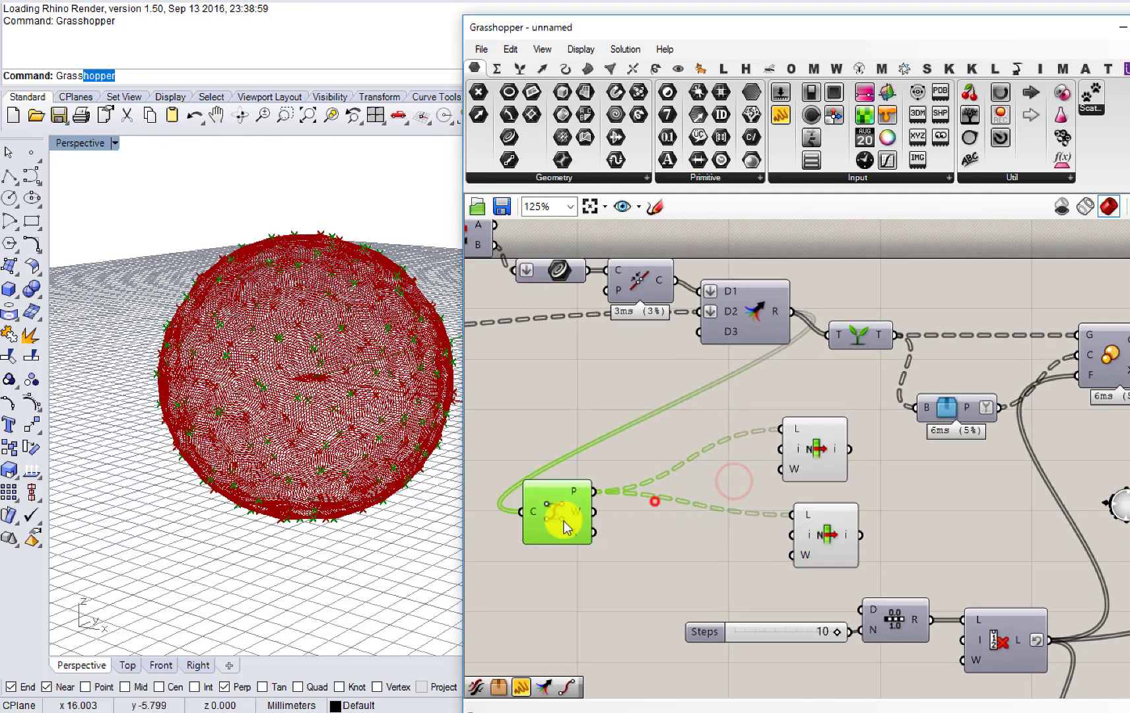
Step: Add a List Length component fed by the Control Points' points output and simplify its length output
{"action": "double_click", "coordinate": [638, 554]}
{"action": "type", "text": "length"}
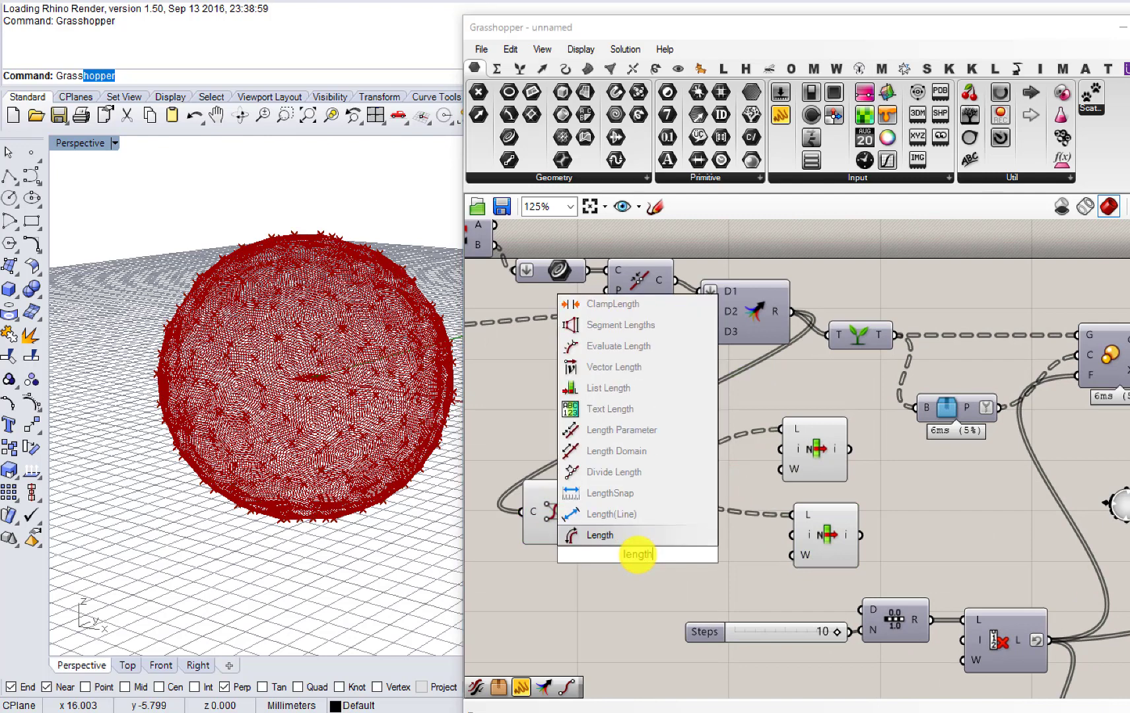
{"action": "left_click", "coordinate": [624, 386]}
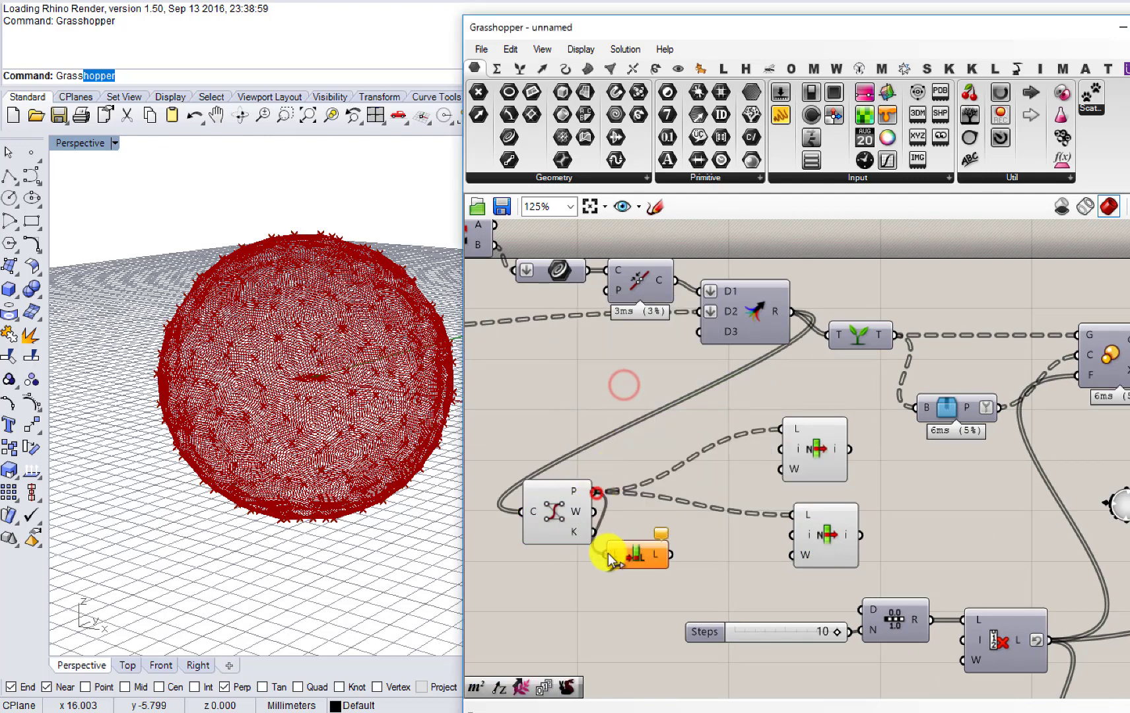
{"action": "right_click", "coordinate": [651, 558]}
{"action": "left_click", "coordinate": [644, 498]}
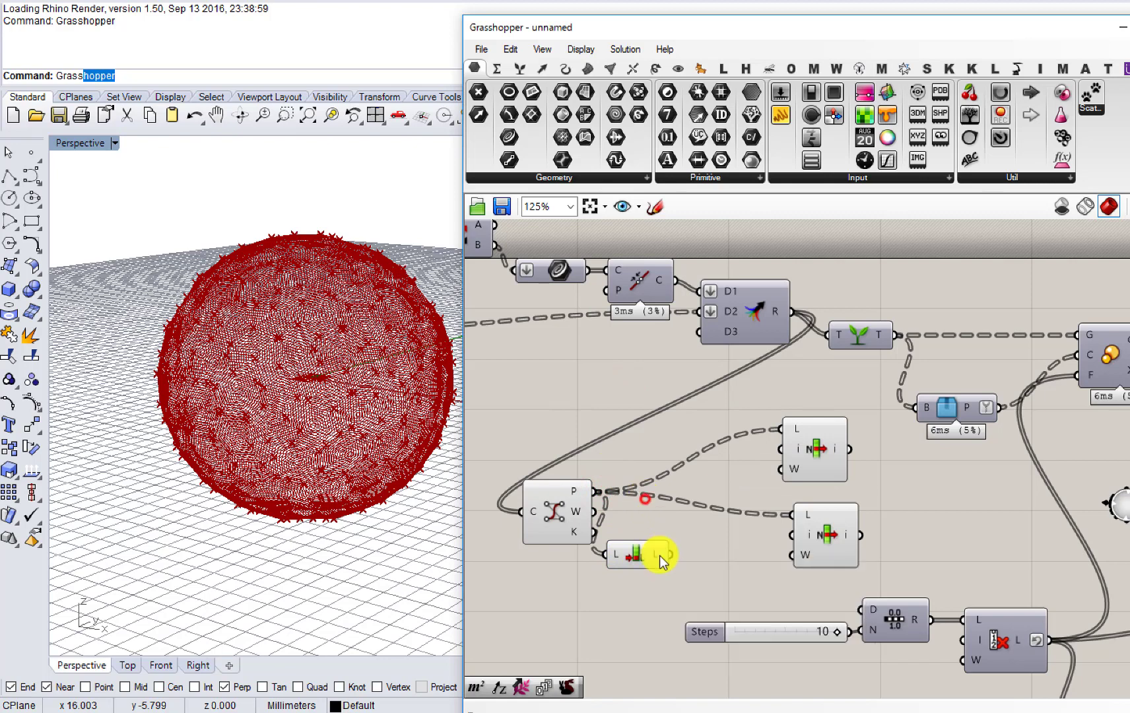
{"action": "right_click", "coordinate": [659, 555]}
{"action": "left_click", "coordinate": [719, 639]}
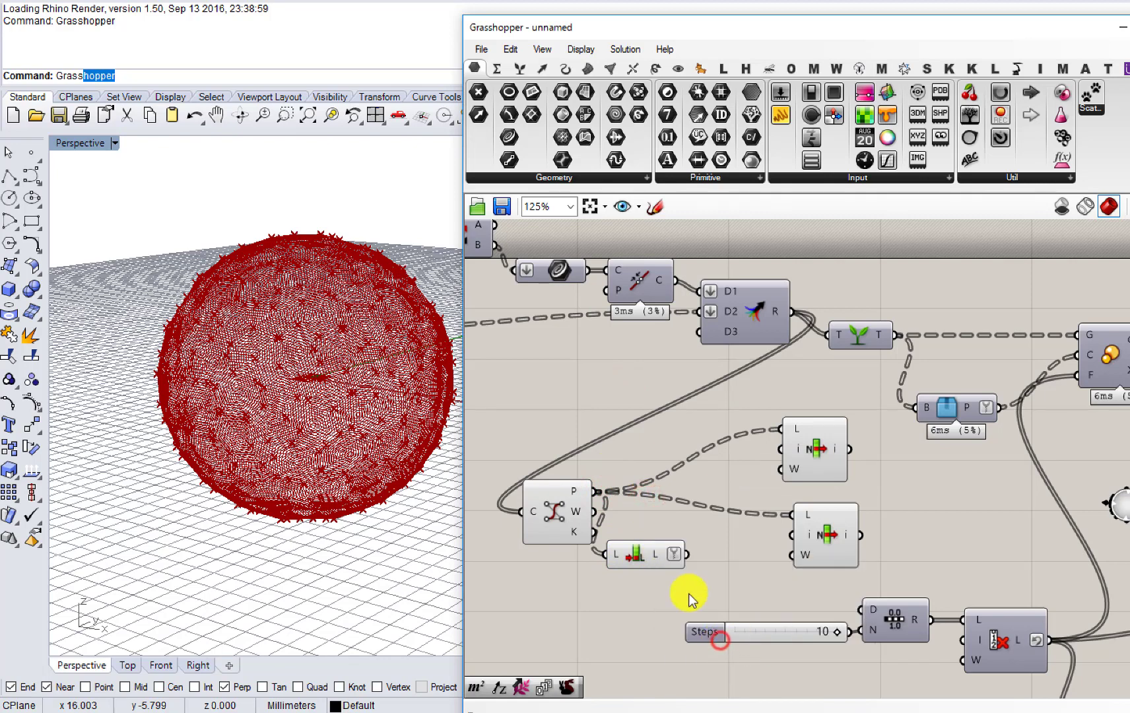
Step: Apply the expression x/2 to the List Length output and connect it to the lower List Item's index
{"action": "right_click", "coordinate": [664, 560]}
{"action": "mouse_move", "coordinate": [716, 660]}
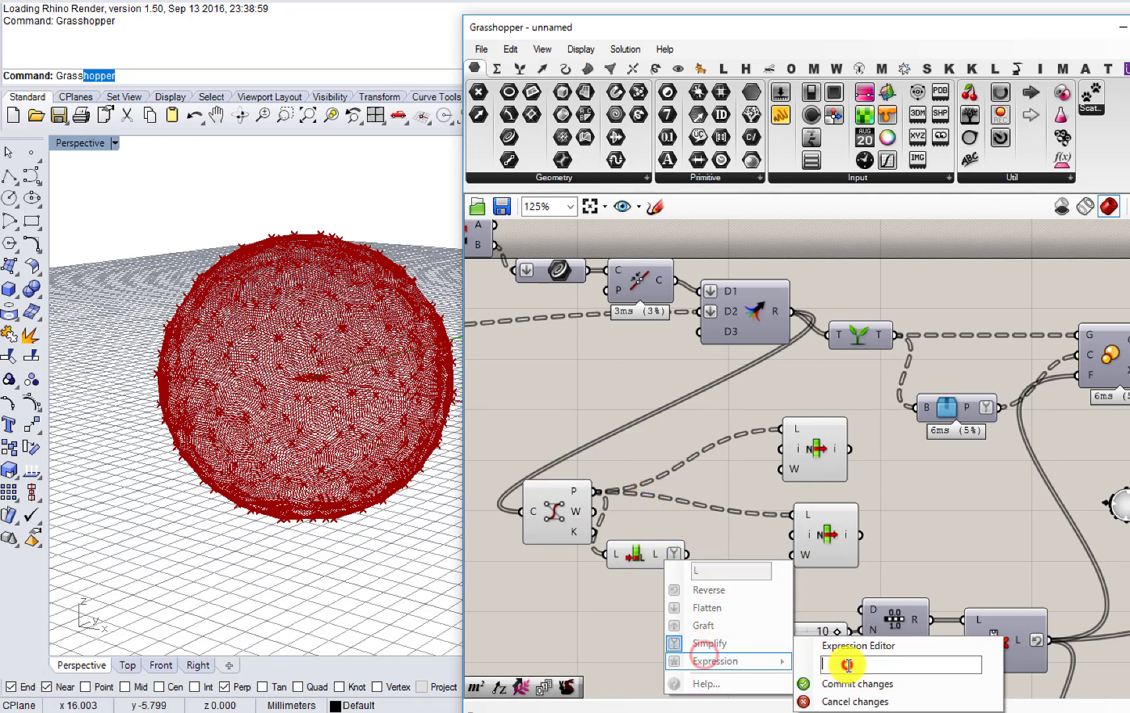
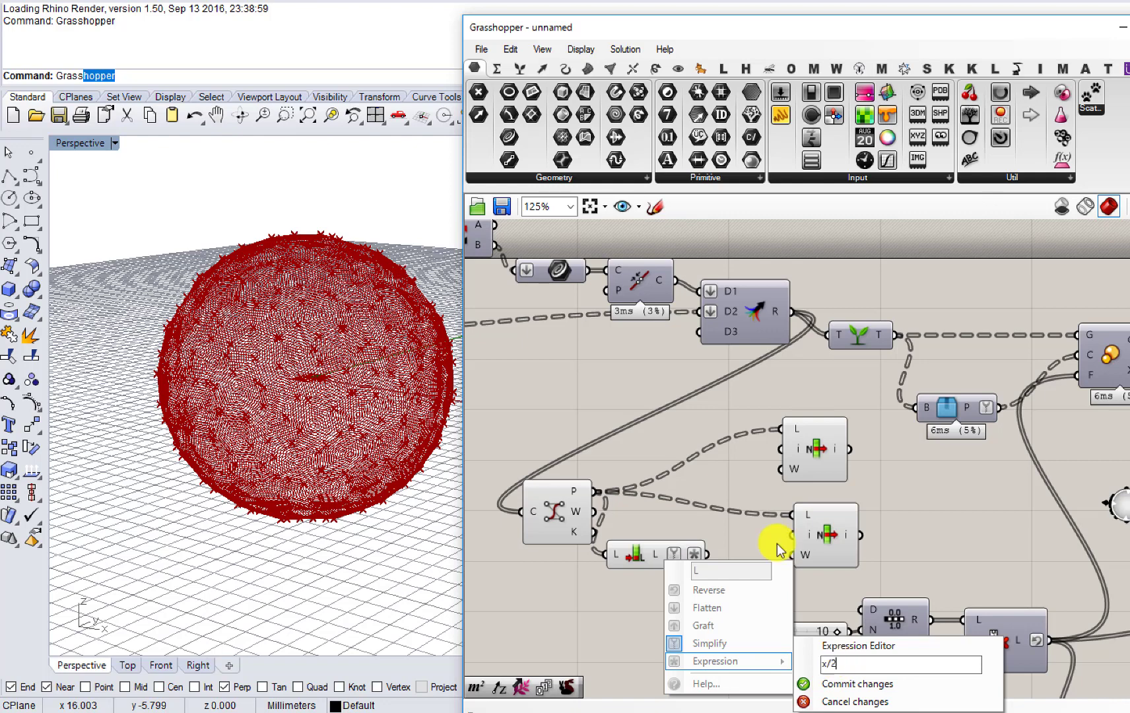
{"action": "left_click", "coordinate": [739, 503]}
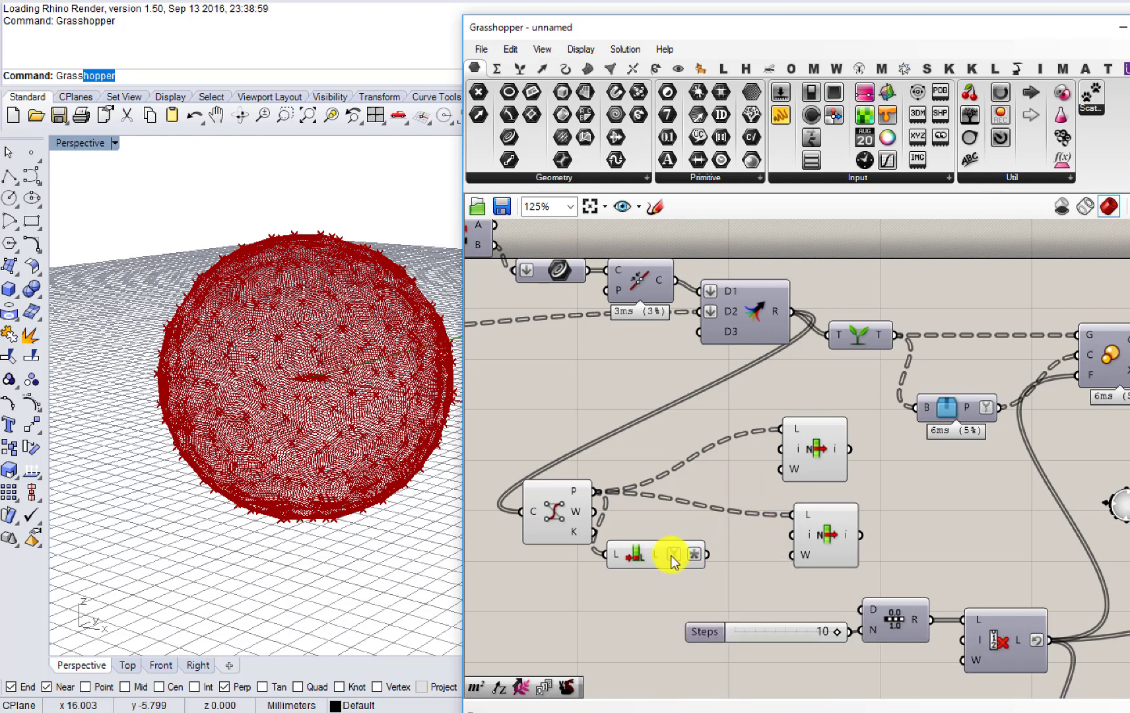
{"action": "left_click_drag", "start_coordinate": [708, 556], "coordinate": [809, 540]}
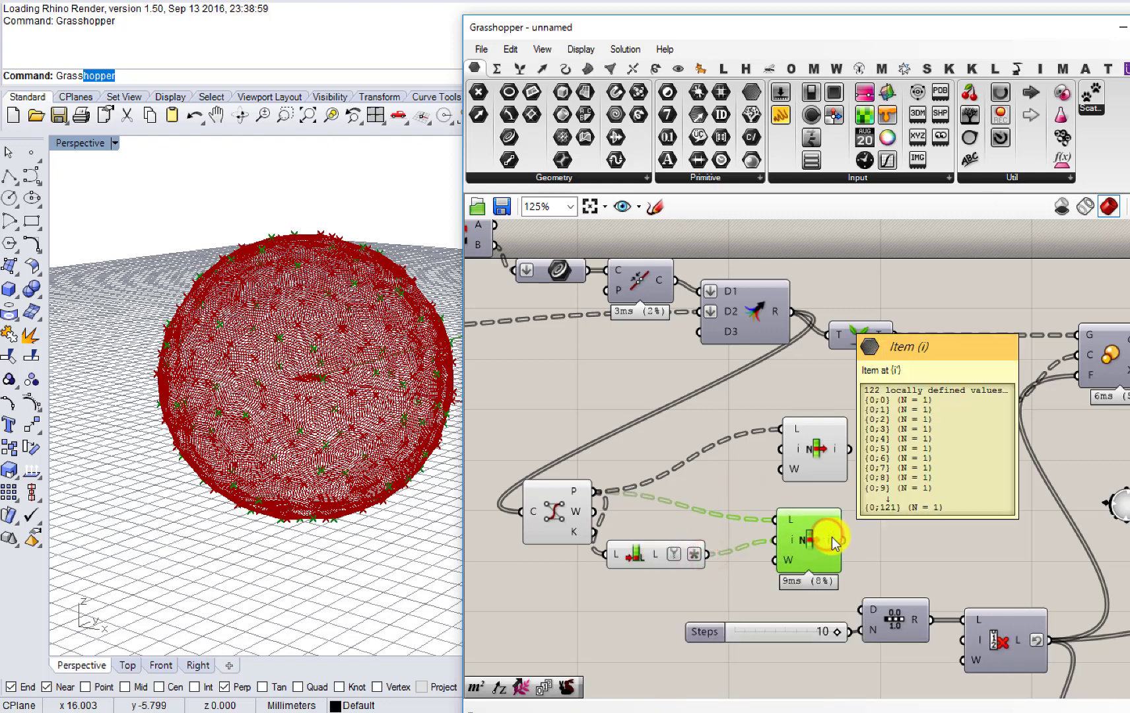
Step: Align the two List Items and shift them with Control Points and List Length away from the Scale chain to make space
{"action": "left_click", "coordinate": [810, 454]}
{"action": "left_click", "coordinate": [806, 524]}
{"action": "right_click_drag", "start_coordinate": [824, 515], "coordinate": [815, 457]}
{"action": "left_click_drag", "start_coordinate": [878, 494], "coordinate": [538, 376]}
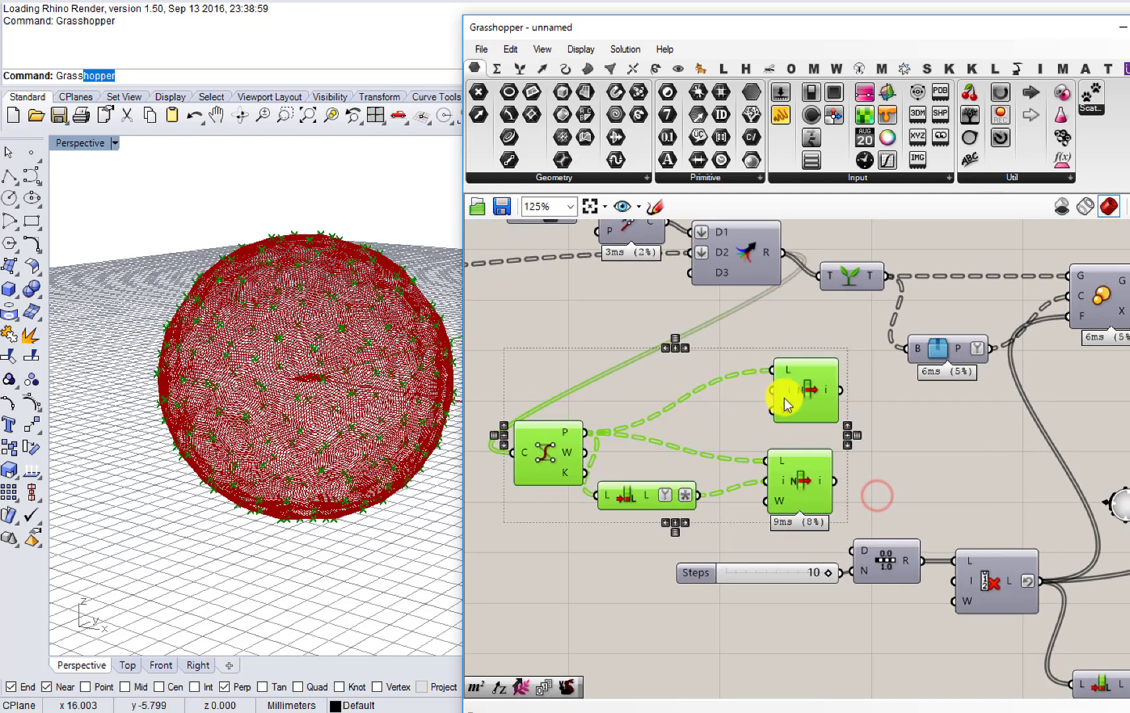
{"action": "left_click_drag", "start_coordinate": [807, 390], "coordinate": [685, 391]}
Step: Add a Vector 2Pt component and connect the points that feed Scale's center to its A input
{"action": "double_click", "coordinate": [806, 443]}
{"action": "type", "text": "vector"}
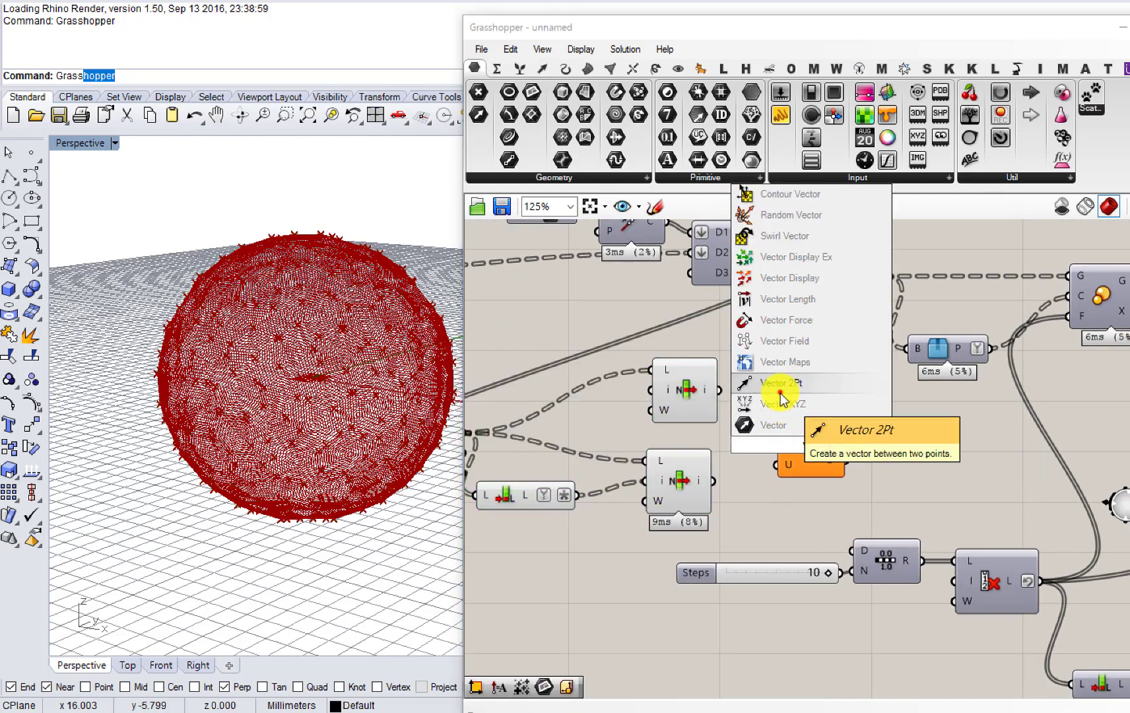
{"action": "left_click", "coordinate": [780, 393]}
{"action": "left_click", "coordinate": [933, 348]}
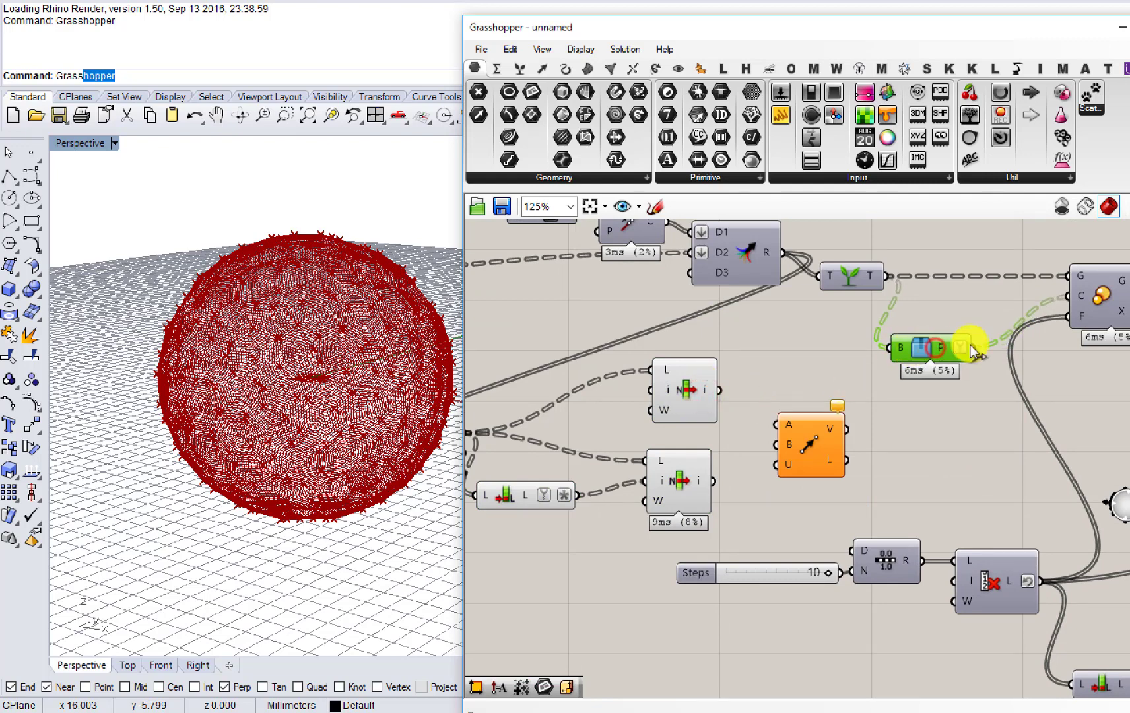
{"action": "left_click_drag", "start_coordinate": [971, 346], "coordinate": [785, 417]}
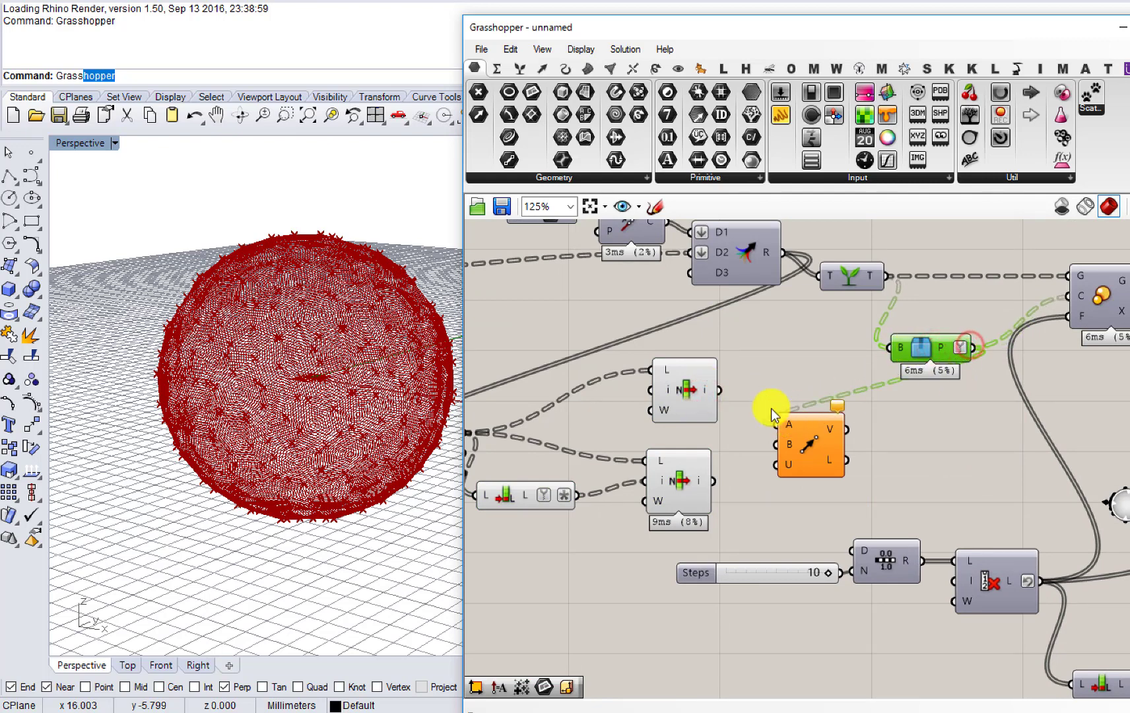
Step: Simplify the upper List Item's output and connect it to the B input of Vector 2Pt
{"action": "left_click_drag", "start_coordinate": [709, 389], "coordinate": [749, 430]}
{"action": "right_click", "coordinate": [711, 392]}
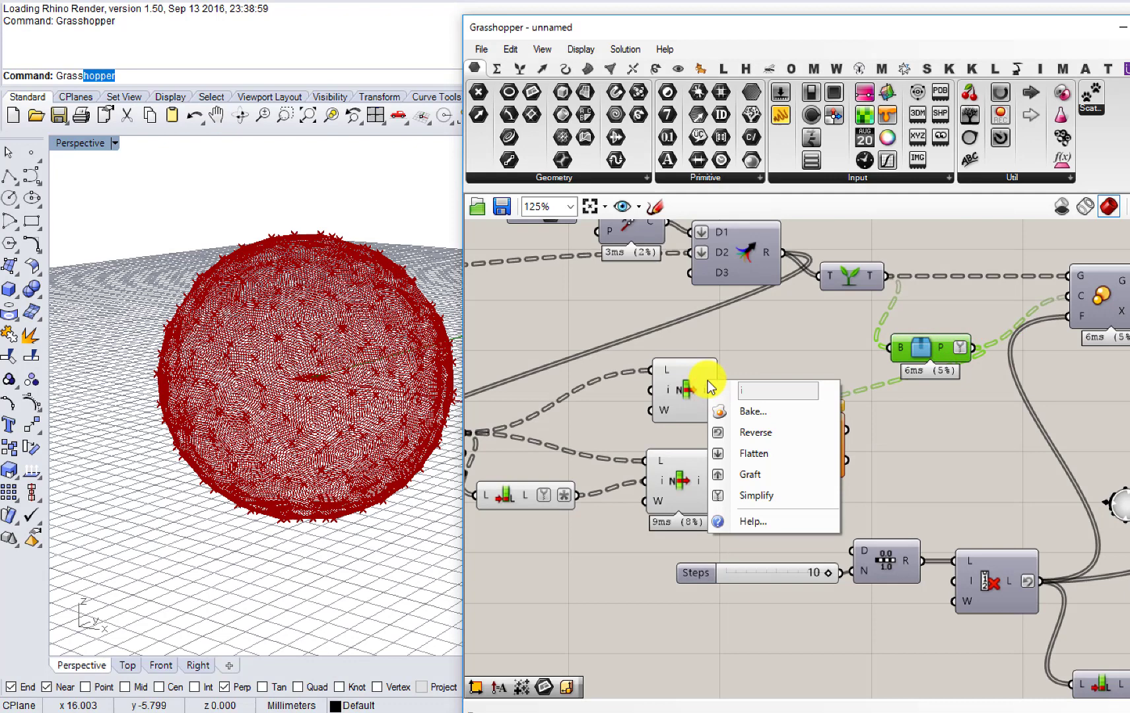
{"action": "left_click", "coordinate": [727, 474]}
{"action": "left_click_drag", "start_coordinate": [708, 396], "coordinate": [822, 507]}
Step: Duplicate Vector 2Pt below the original, graft the lower List Item's output and connect it to the copy's B input
{"action": "left_click_drag", "start_coordinate": [816, 434], "coordinate": [830, 417]}
{"action": "left_click_drag", "start_coordinate": [812, 502], "coordinate": [815, 485]}
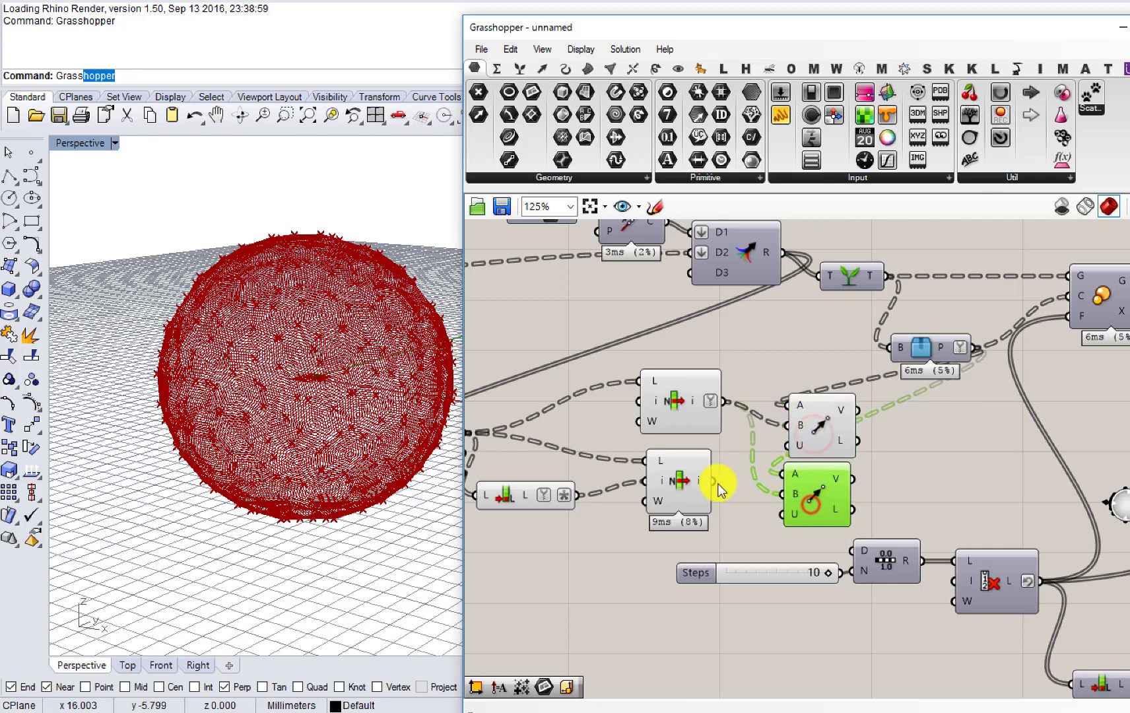
{"action": "right_click", "coordinate": [704, 482]}
{"action": "left_click", "coordinate": [739, 590]}
{"action": "left_click_drag", "start_coordinate": [728, 480], "coordinate": [771, 485]}
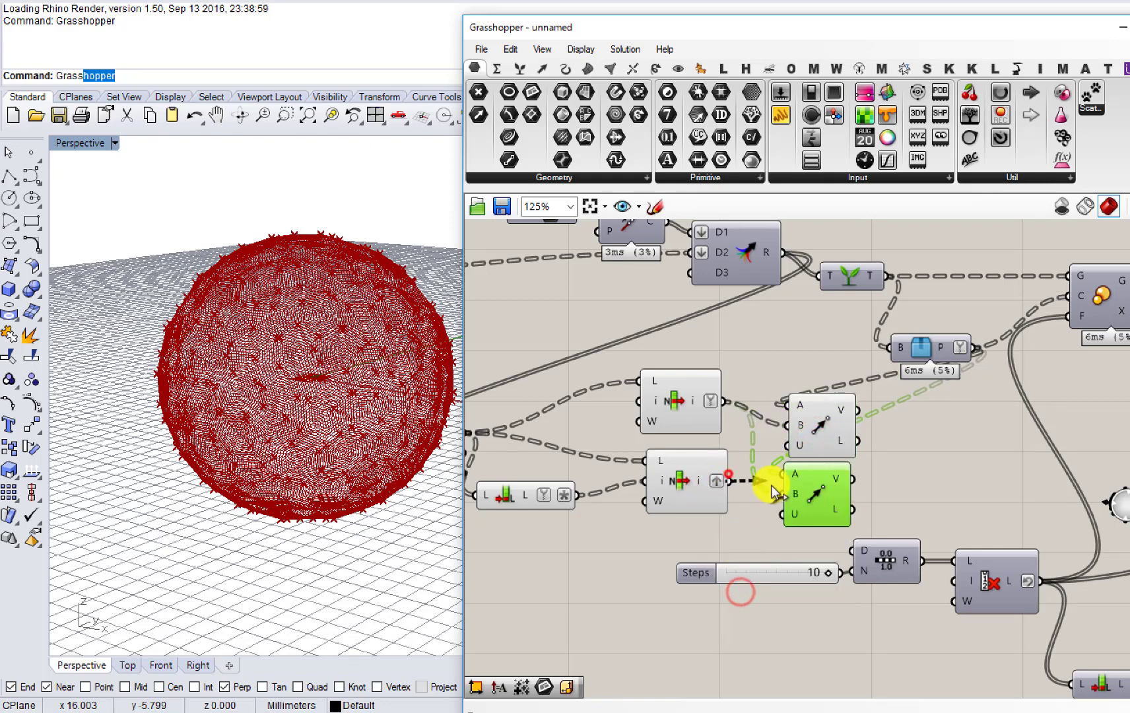
Step: Move the Steps slider group together with the Rotate component farther down, clear of the vector components
{"action": "scroll", "coordinate": [809, 503], "scroll_direction": "down", "scroll_amount": 5}
{"action": "mouse_move", "coordinate": [889, 549]}
{"action": "left_mouse_down"}
{"action": "mouse_move", "coordinate": [660, 461]}
{"action": "mouse_move", "coordinate": [782, 523]}
{"action": "left_mouse_up"}
{"action": "left_click_drag", "start_coordinate": [702, 460], "coordinate": [769, 551]}
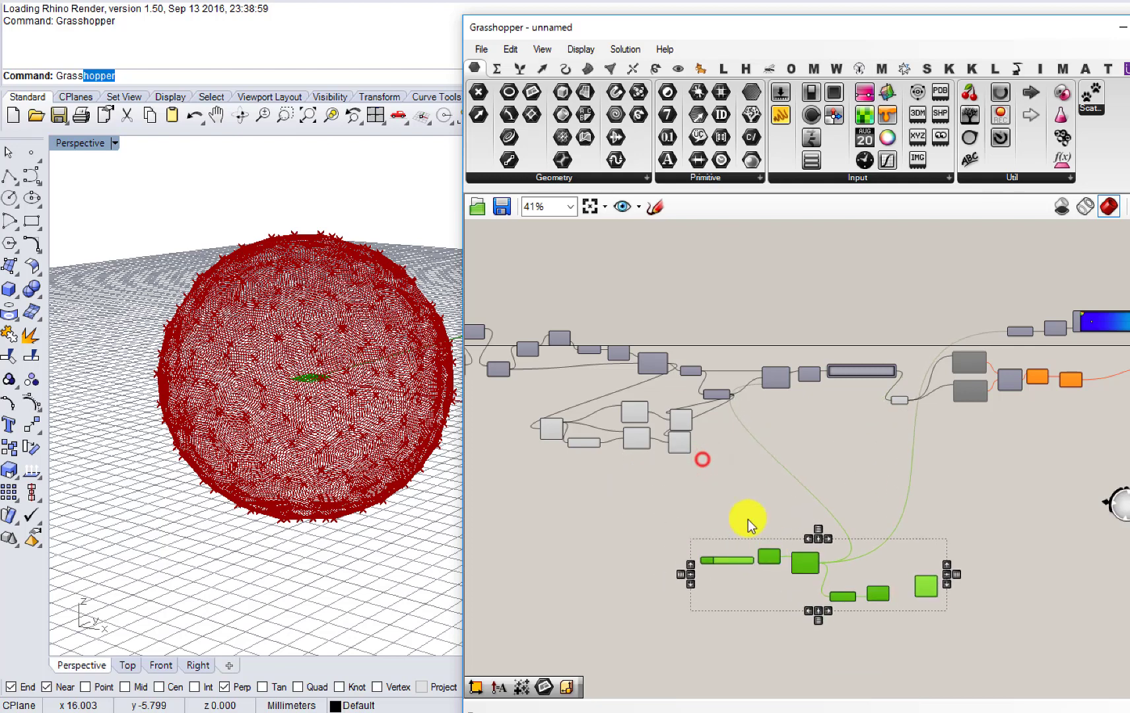
Step: Arrange the Control Points, List Length, List Item and Vector 2Pt components into a compact layout
{"action": "mouse_move", "coordinate": [691, 481]}
{"action": "left_mouse_down"}
{"action": "mouse_move", "coordinate": [547, 410]}
{"action": "mouse_move", "coordinate": [588, 446]}
{"action": "mouse_move", "coordinate": [619, 442]}
{"action": "mouse_move", "coordinate": [667, 472]}
{"action": "left_mouse_up"}
{"action": "scroll", "coordinate": [683, 429], "scroll_direction": "up", "scroll_amount": 5}
{"action": "left_click", "coordinate": [736, 415]}
{"action": "left_click_drag", "start_coordinate": [574, 457], "coordinate": [606, 438]}
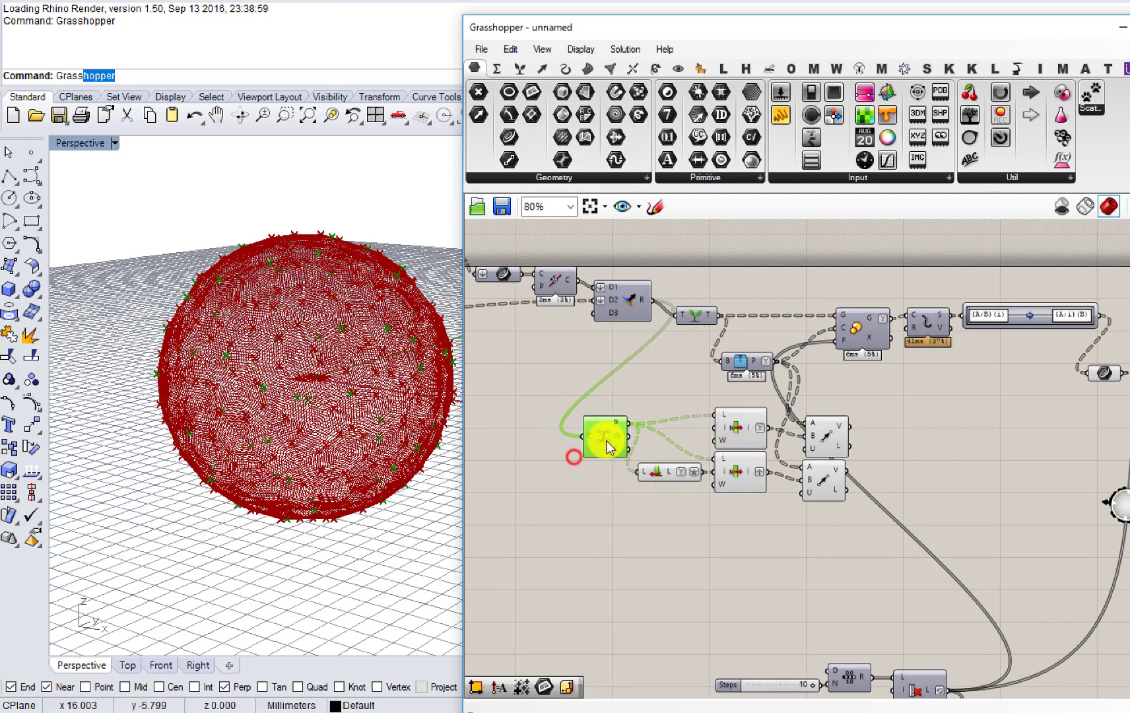
{"action": "left_click", "coordinate": [661, 439]}
{"action": "left_click", "coordinate": [602, 434]}
Step: Add a Cross Product component and connect the vector outputs of the two Vector 2Pt components to its A and B inputs
{"action": "right_click_drag", "start_coordinate": [815, 465], "coordinate": [731, 455]}
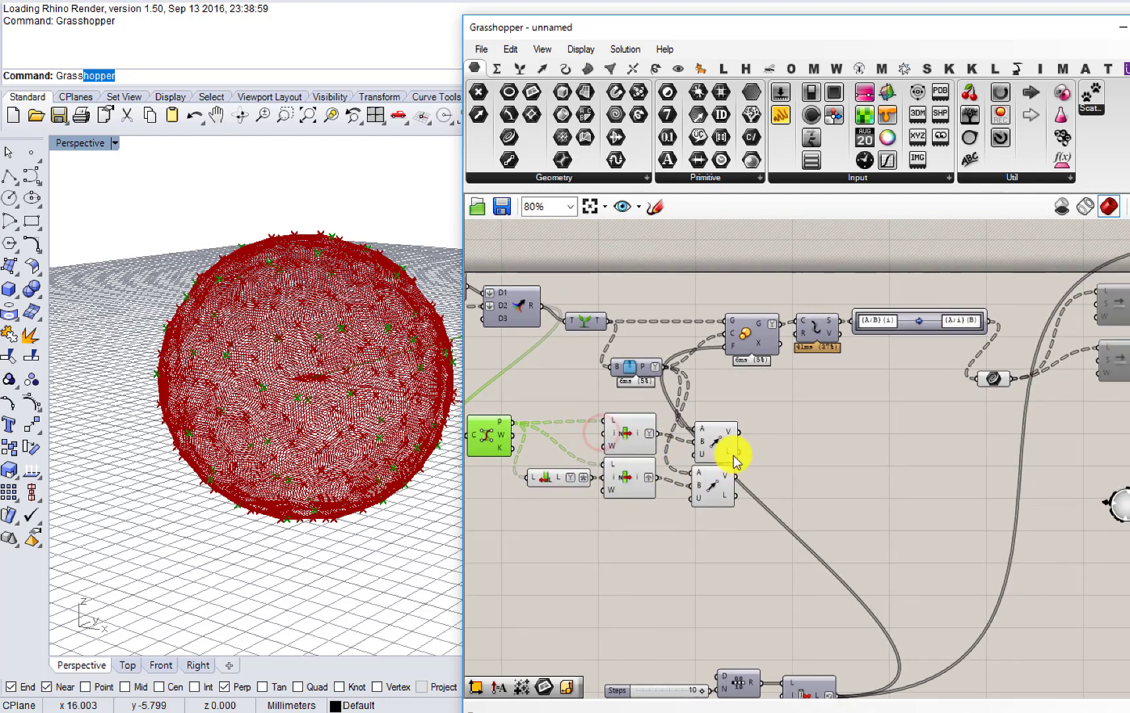
{"action": "scroll", "coordinate": [736, 462], "scroll_direction": "up", "scroll_amount": 1}
{"action": "double_click", "coordinate": [796, 464]}
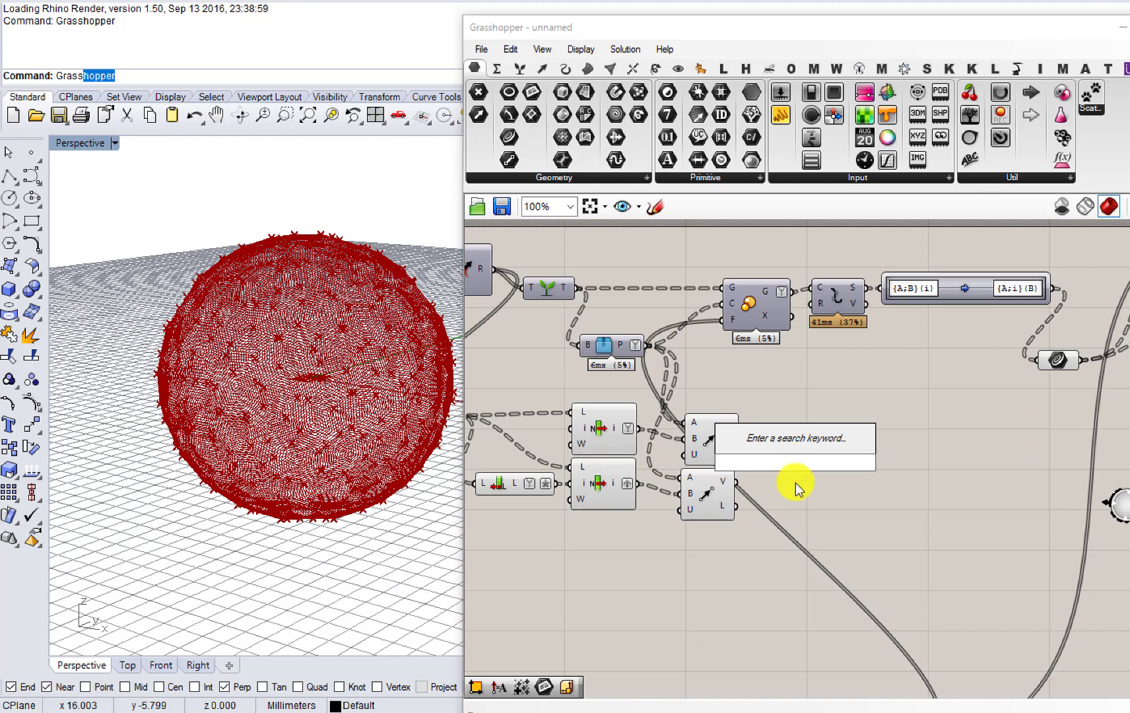
{"action": "left_click", "coordinate": [815, 528]}
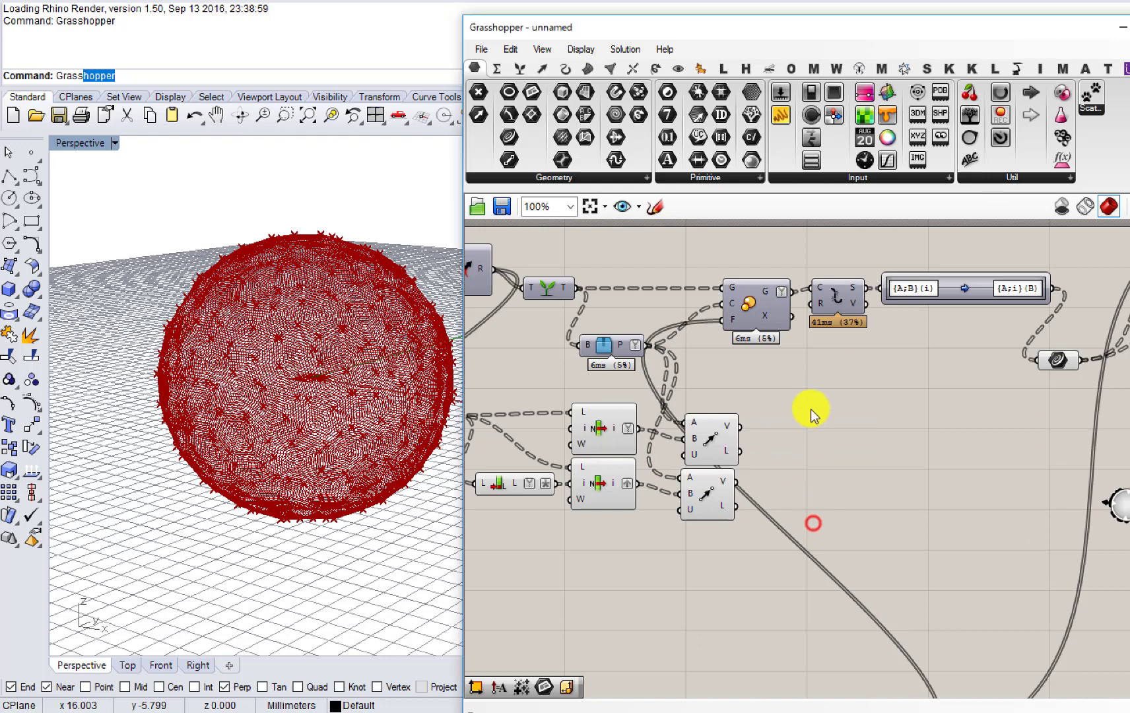
{"action": "double_click", "coordinate": [808, 447]}
{"action": "type", "text": "cross"}
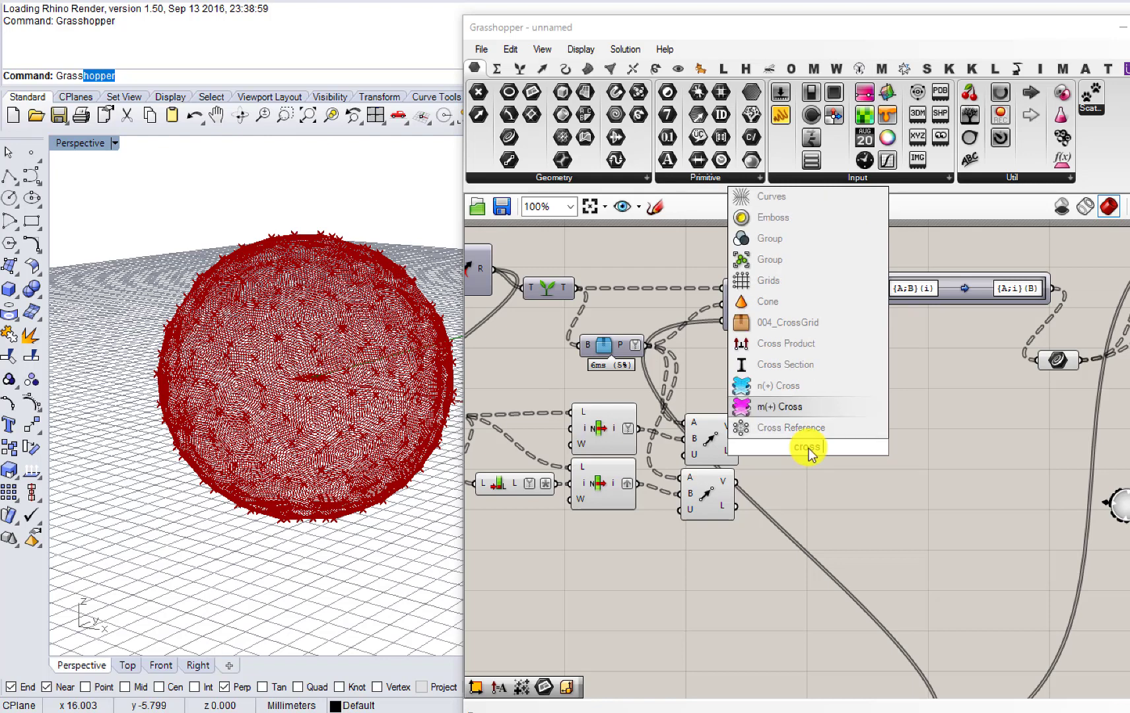
{"action": "left_click", "coordinate": [794, 350]}
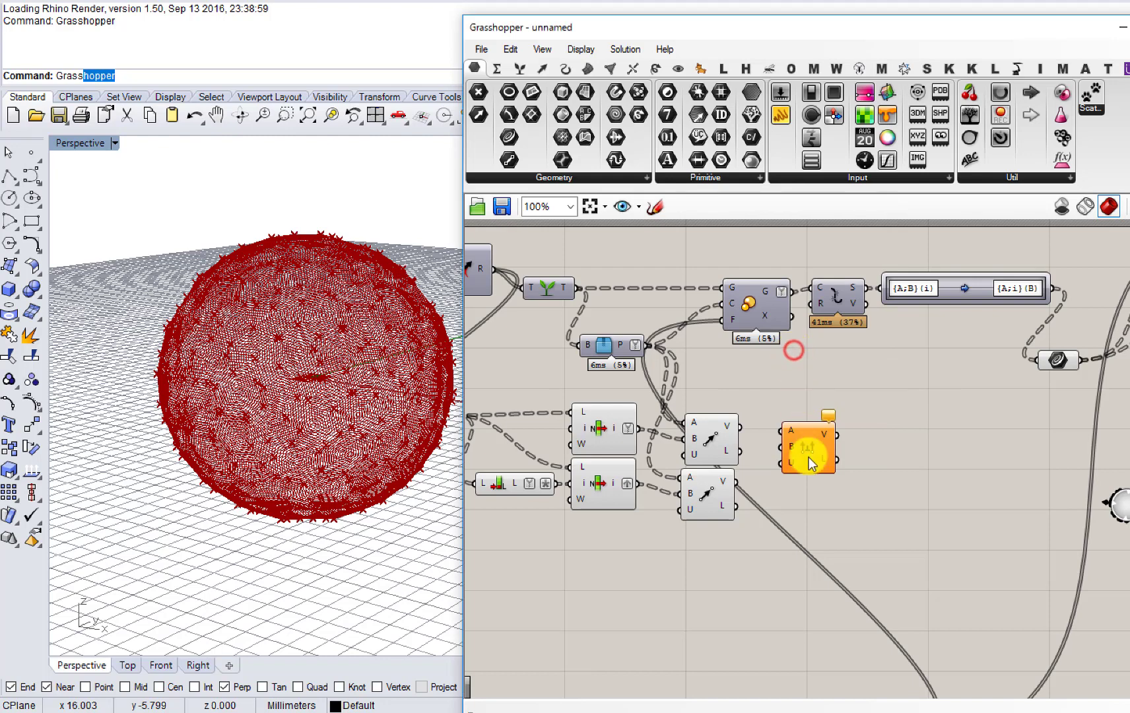
{"action": "left_click_drag", "start_coordinate": [807, 444], "coordinate": [822, 460]}
{"action": "right_click_drag", "start_coordinate": [736, 510], "coordinate": [791, 506]}
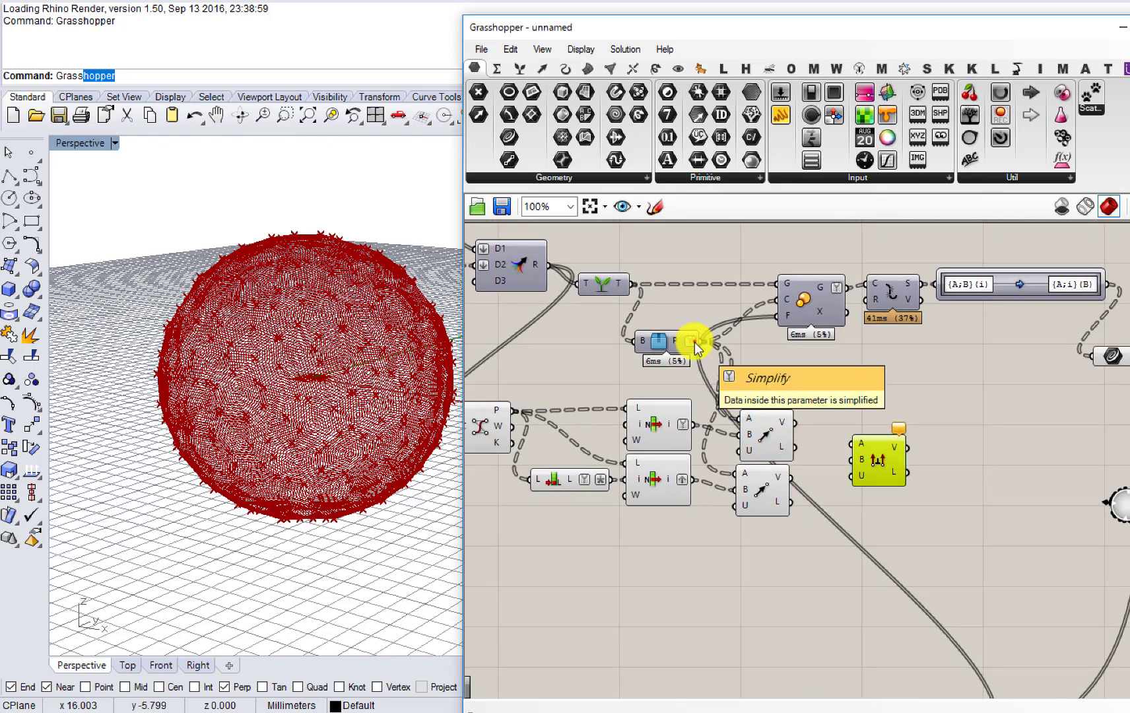
{"action": "left_click_drag", "start_coordinate": [694, 342], "coordinate": [765, 386]}
{"action": "left_click_drag", "start_coordinate": [856, 452], "coordinate": [854, 446]}
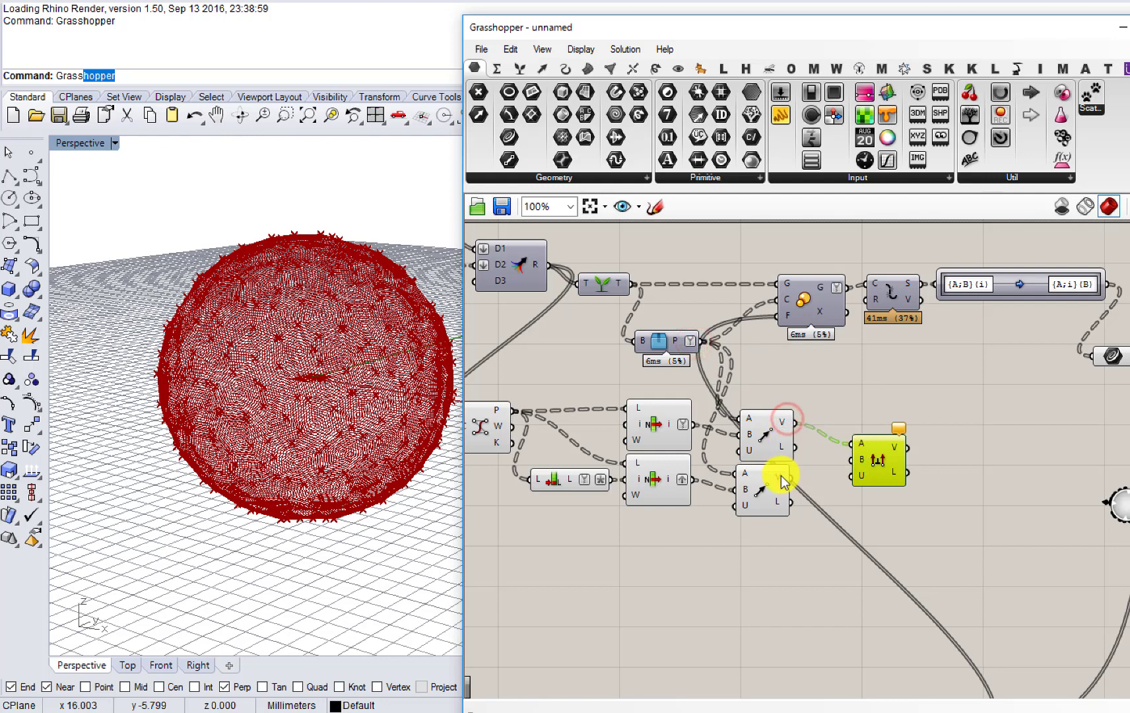
{"action": "left_click_drag", "start_coordinate": [781, 472], "coordinate": [858, 462]}
Step: Add Vector Display and Amplitude components and feed the Cross Product's vector into Amplitude's V input
{"action": "right_click_drag", "start_coordinate": [876, 460], "coordinate": [784, 465]}
{"action": "double_click", "coordinate": [828, 505]}
{"action": "type", "text": "vec"}
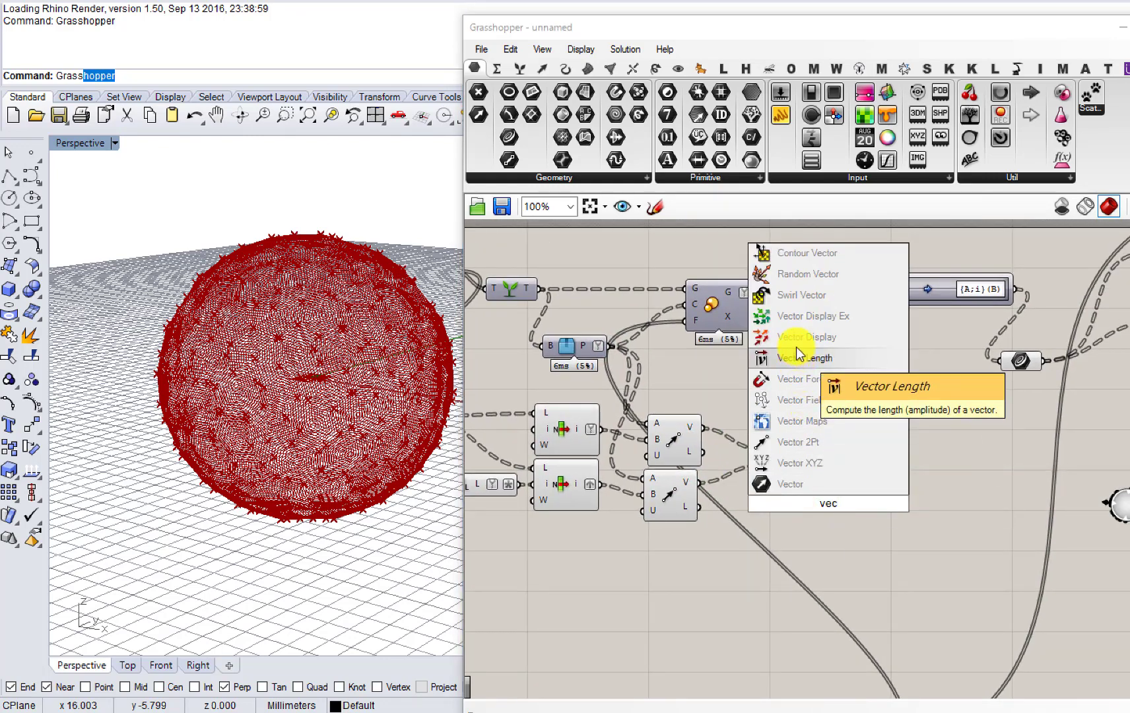
{"action": "left_click", "coordinate": [796, 342]}
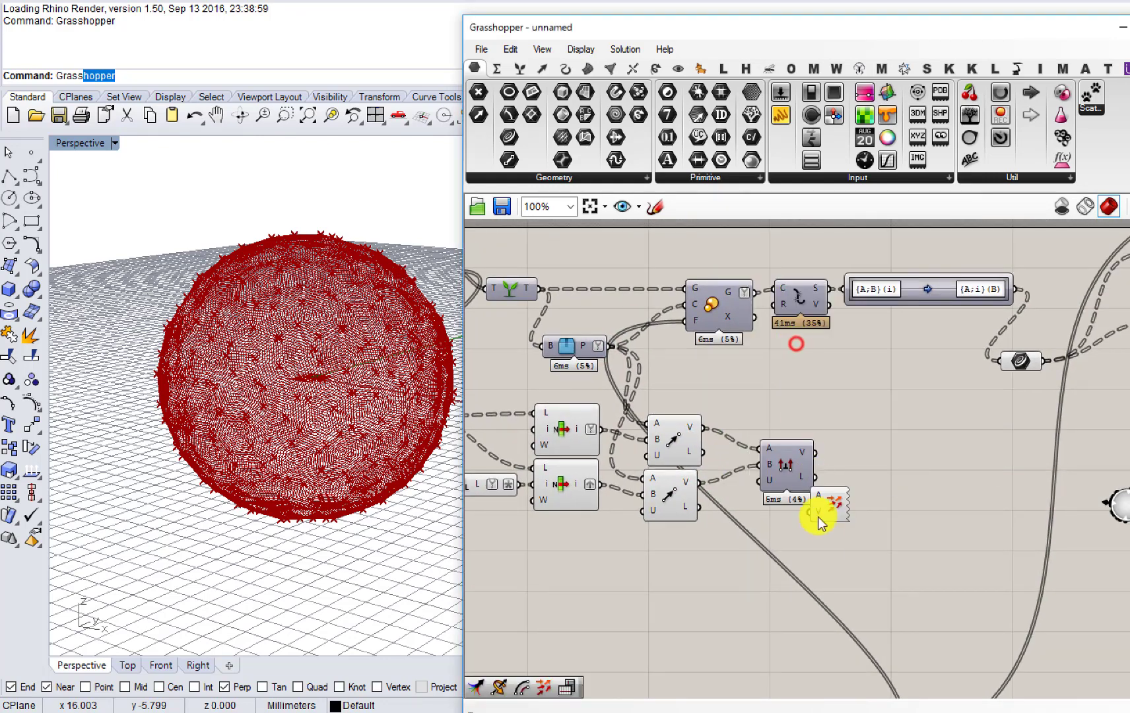
{"action": "left_click_drag", "start_coordinate": [830, 518], "coordinate": [914, 558]}
{"action": "double_click", "coordinate": [881, 474]}
{"action": "type", "text": "amp"}
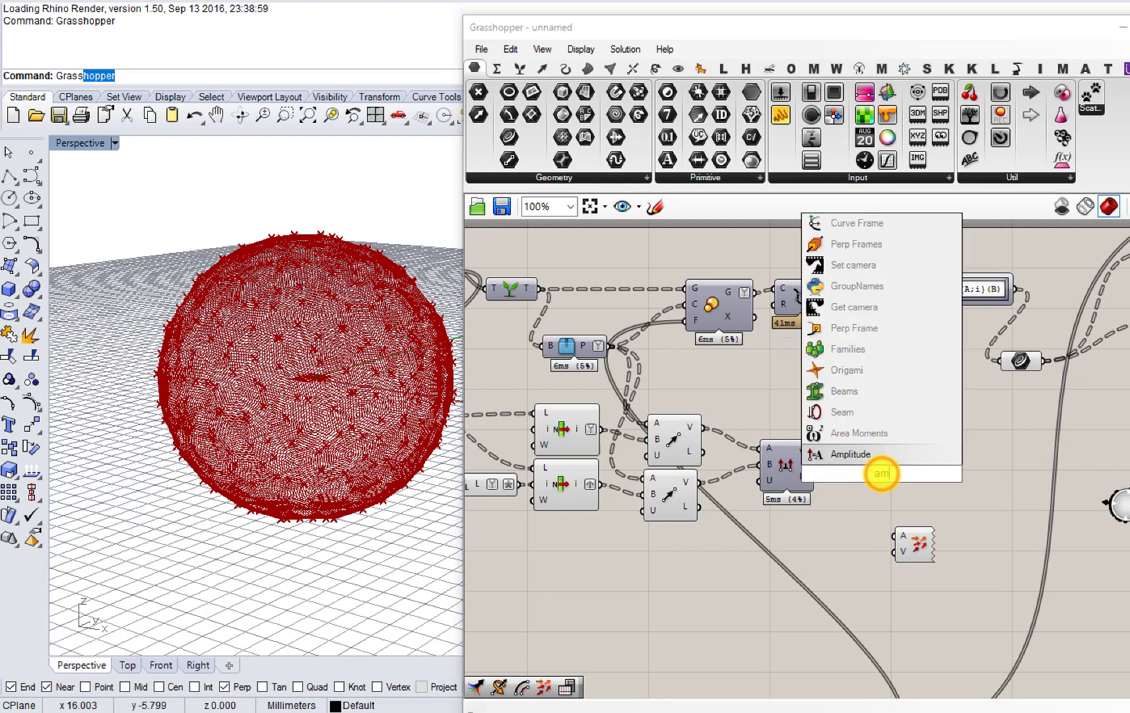
{"action": "left_click", "coordinate": [838, 455]}
{"action": "left_click_drag", "start_coordinate": [799, 461], "coordinate": [855, 466]}
Step: Set the amplitude to 3 with a slider and display the resulting vectors anchored at the cell centre points
{"action": "double_click", "coordinate": [801, 539]}
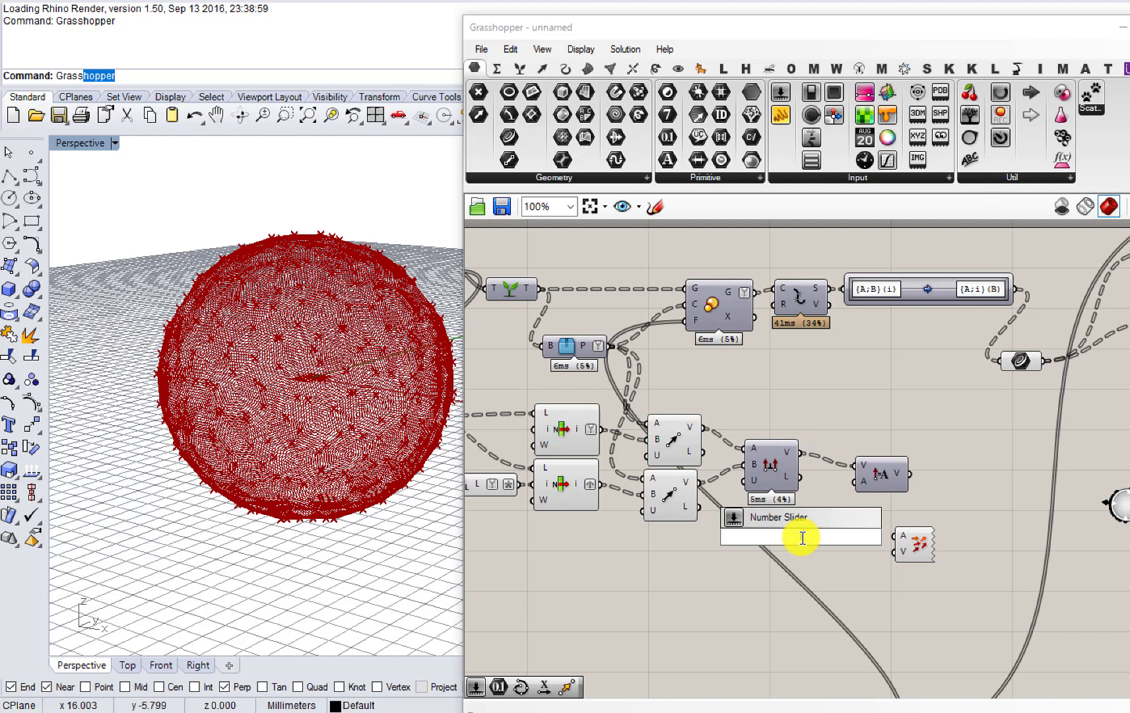
{"action": "key", "text": "BackSpace"}
{"action": "type", "text": "3"}
{"action": "key", "text": "Return"}
{"action": "left_click_drag", "start_coordinate": [827, 540], "coordinate": [965, 467]}
{"action": "left_click_drag", "start_coordinate": [598, 346], "coordinate": [937, 457]}
{"action": "mouse_move", "coordinate": [252, 444]}
{"action": "right_mouse_down"}
{"action": "mouse_move", "coordinate": [267, 360]}
{"action": "mouse_move", "coordinate": [239, 464]}
{"action": "right_mouse_up"}
{"action": "scroll", "coordinate": [300, 478], "scroll_direction": "up", "scroll_amount": 6}
{"action": "right_click_drag", "start_coordinate": [343, 500], "coordinate": [343, 426]}
{"action": "scroll", "coordinate": [338, 471], "scroll_direction": "up", "scroll_amount": 4}
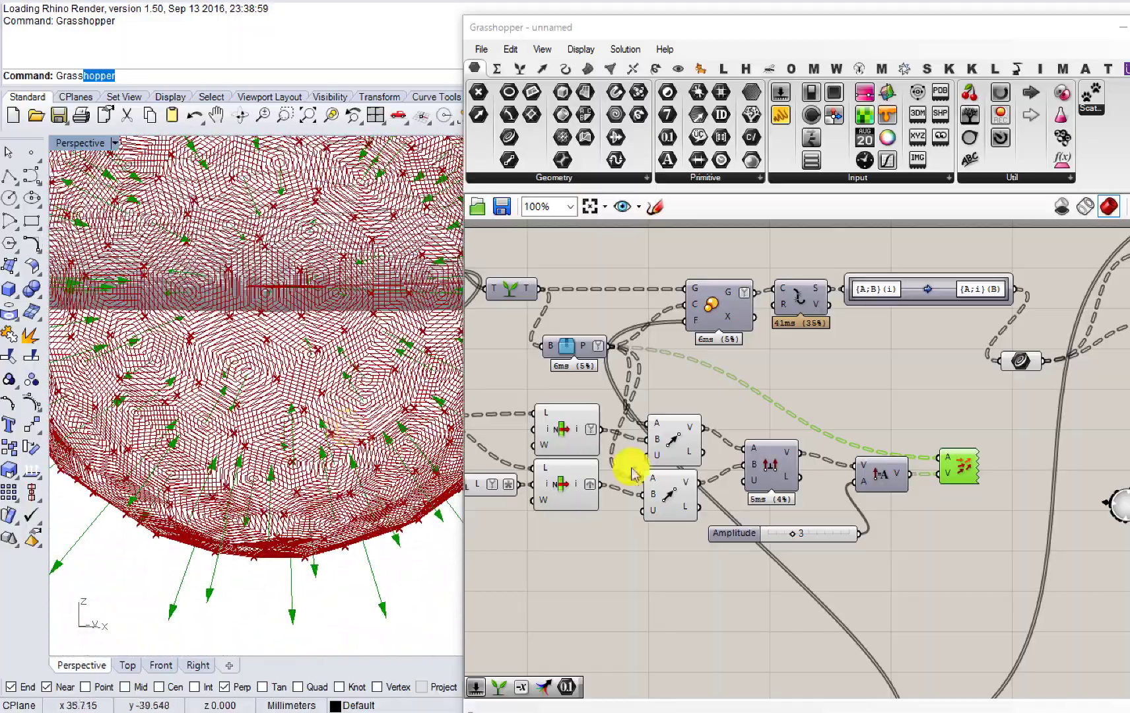
Step: Delete the Control Points, List Length, List Item, Vector 2Pt, Cross Product, Amplitude and Vector Display components together with the amplitude slider
{"action": "right_click_drag", "start_coordinate": [632, 469], "coordinate": [755, 465]}
{"action": "scroll", "coordinate": [756, 466], "scroll_direction": "down", "scroll_amount": 3}
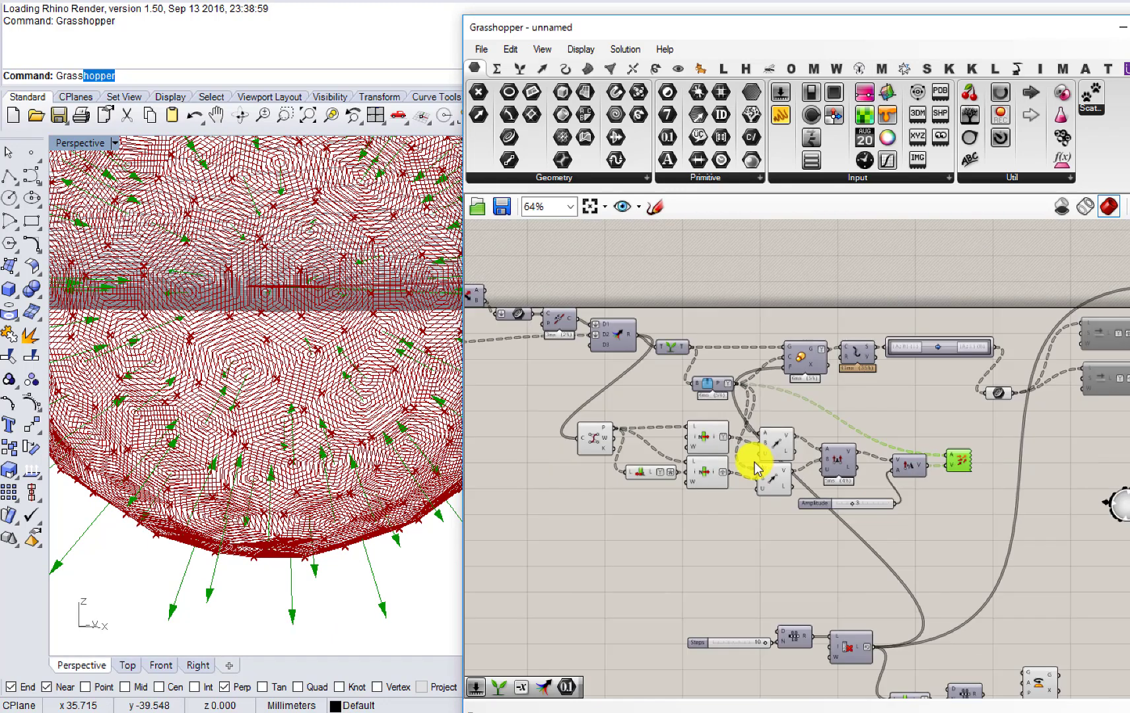
{"action": "left_click_drag", "start_coordinate": [973, 522], "coordinate": [587, 426]}
{"action": "key", "text": "Delete"}
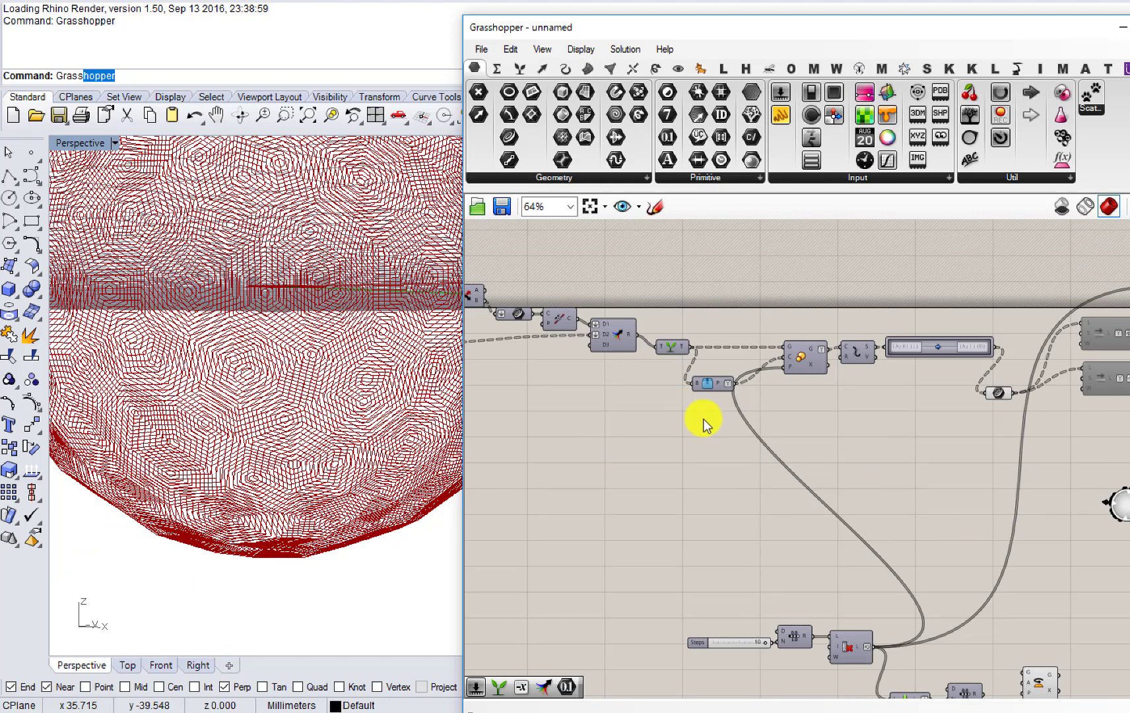
Step: Add a new Vector 2Pt component below the component that supplies the cell centre points
{"action": "scroll", "coordinate": [776, 450], "scroll_direction": "up", "scroll_amount": 1}
{"action": "double_click", "coordinate": [795, 503]}
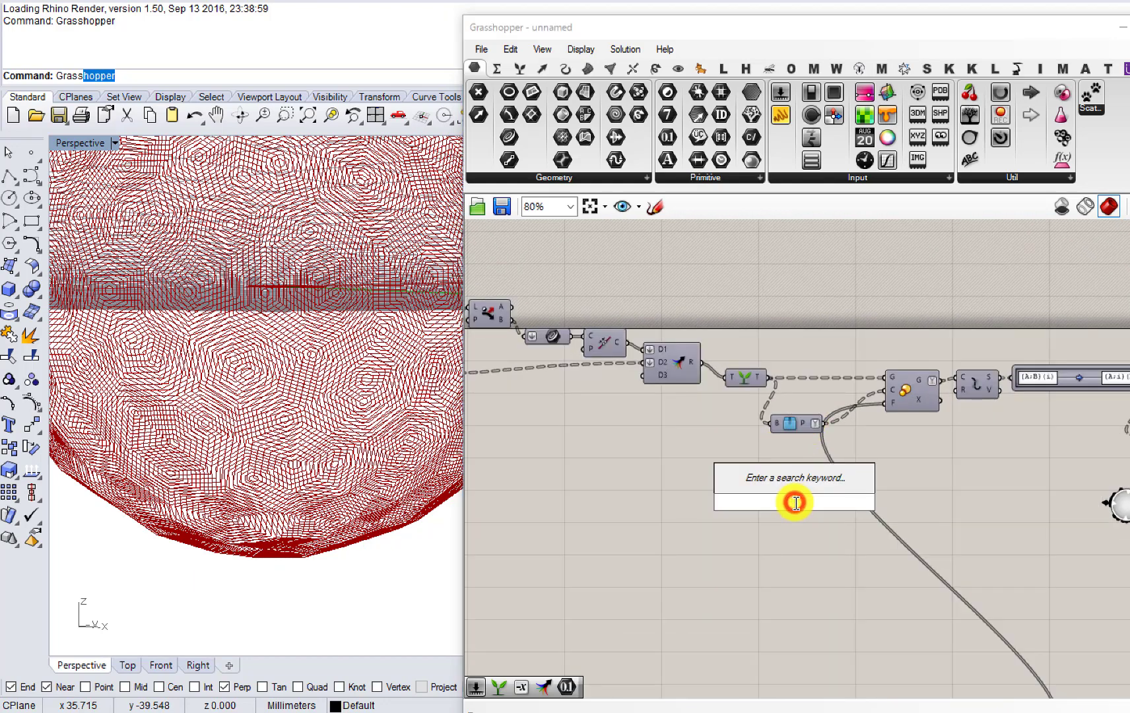
{"action": "type", "text": "vec"}
{"action": "left_click", "coordinate": [766, 442]}
Step: Add a Construct Point component near the sphere component earlier in the definition
{"action": "right_click_drag", "start_coordinate": [576, 429], "coordinate": [767, 443]}
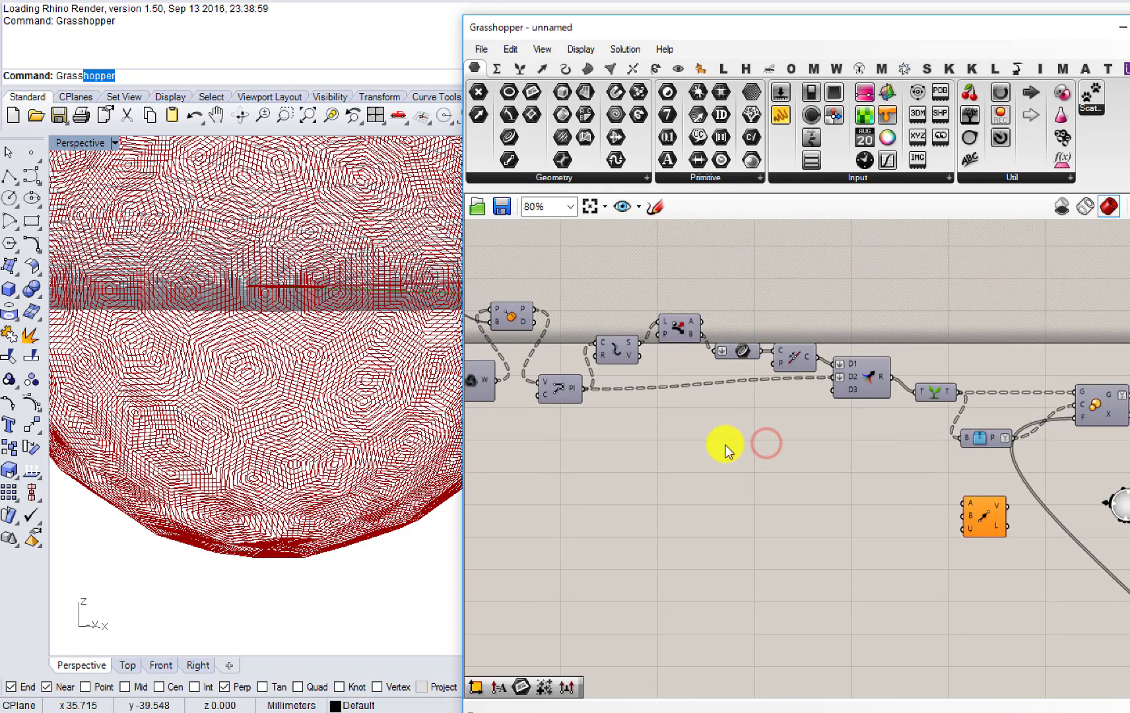
{"action": "right_click_drag", "start_coordinate": [638, 442], "coordinate": [805, 432]}
{"action": "scroll", "coordinate": [805, 432], "scroll_direction": "down", "scroll_amount": 1}
{"action": "right_click_drag", "start_coordinate": [657, 424], "coordinate": [895, 433]}
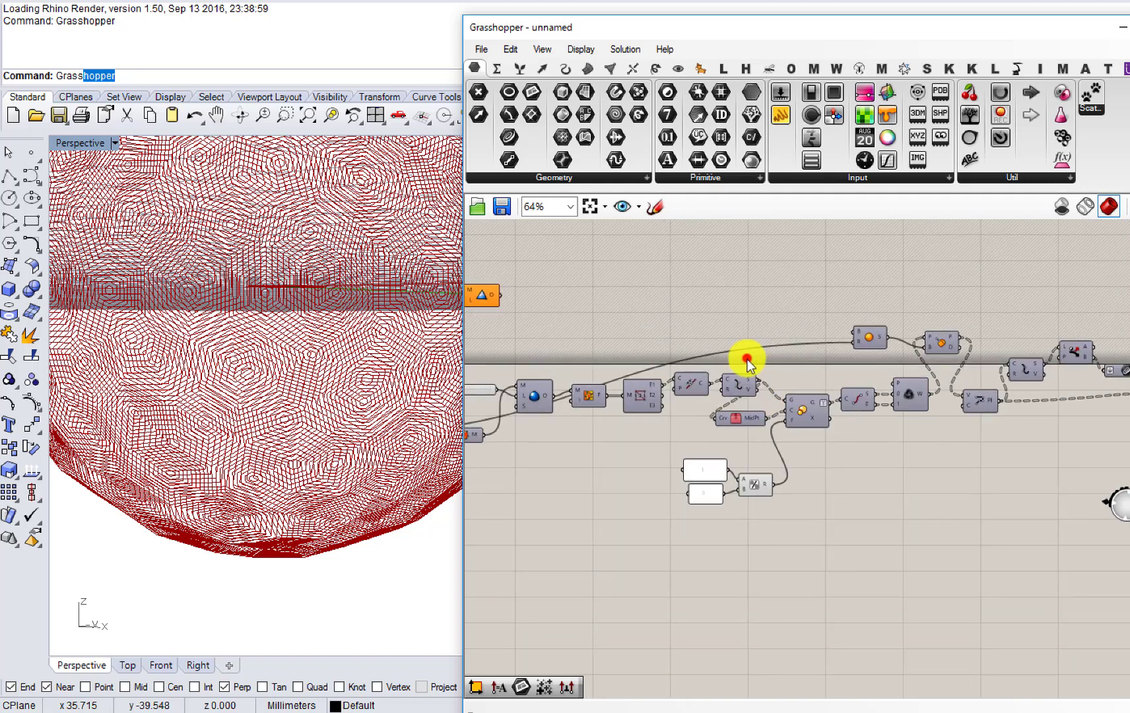
{"action": "double_click", "coordinate": [747, 360]}
{"action": "type", "text": "construct"}
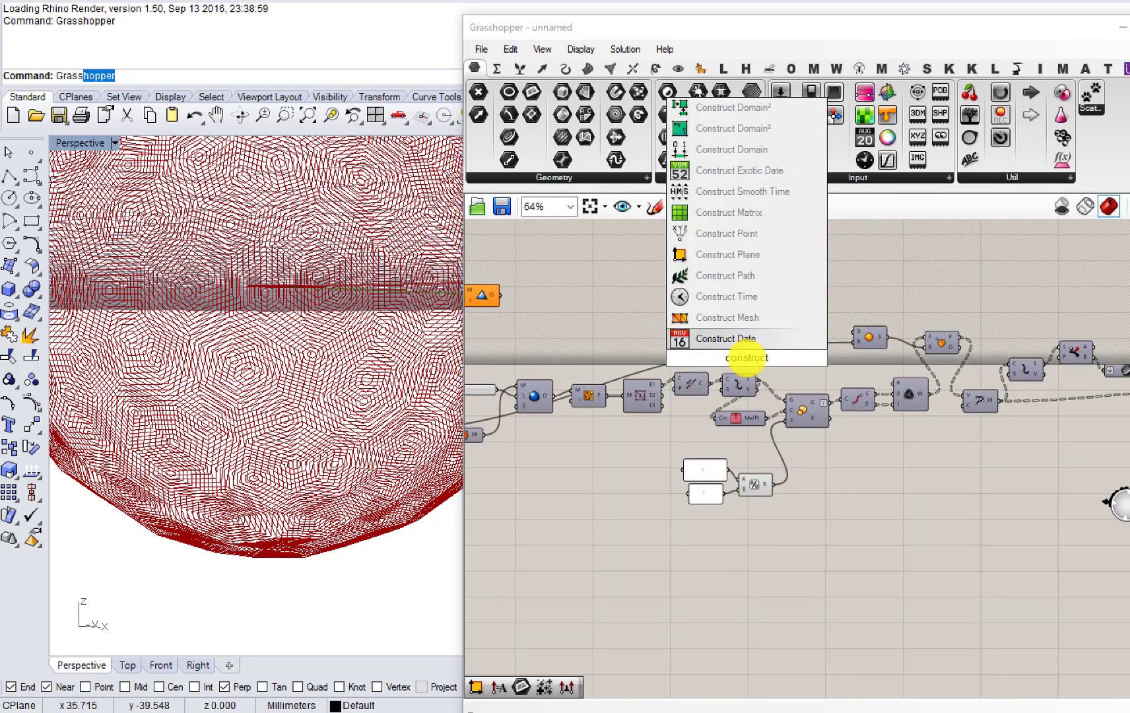
{"action": "left_click", "coordinate": [752, 236]}
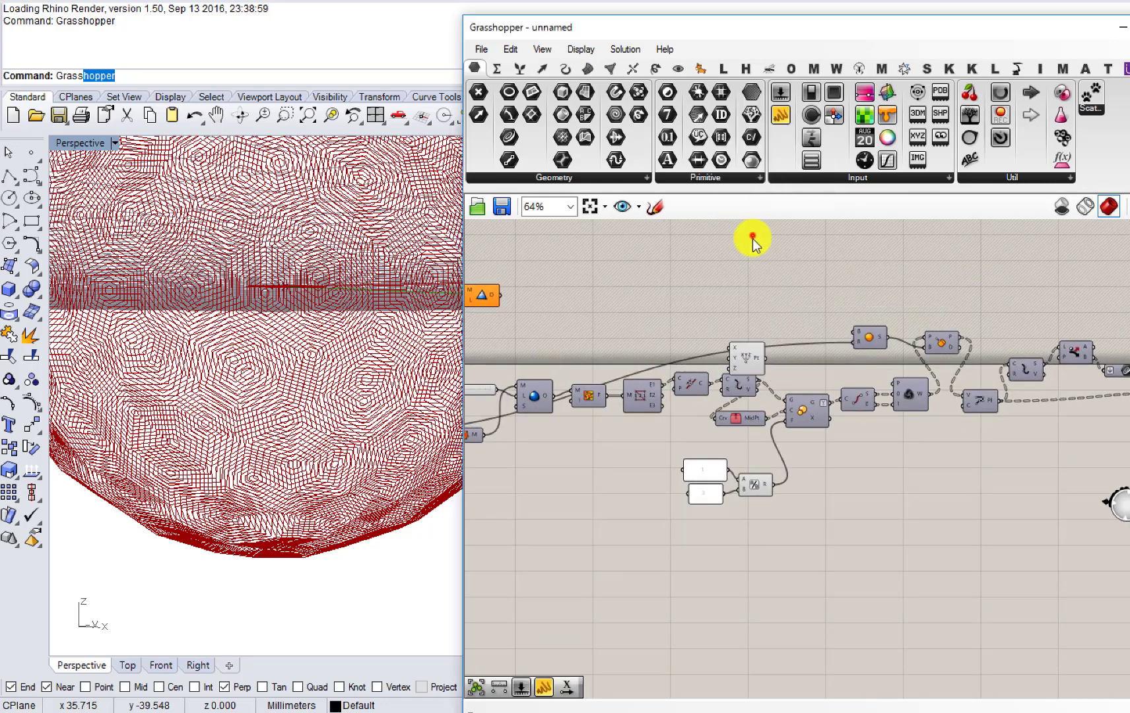
{"action": "left_click_drag", "start_coordinate": [765, 336], "coordinate": [854, 334]}
Step: Connect the constructed point to Vector 2Pt's A input and the cell centre points to its B input
{"action": "right_click_drag", "start_coordinate": [802, 351], "coordinate": [627, 346]}
{"action": "scroll", "coordinate": [584, 330], "scroll_direction": "down", "scroll_amount": 2}
{"action": "left_click_drag", "start_coordinate": [584, 330], "coordinate": [1017, 459]}
{"action": "right_click_drag", "start_coordinate": [953, 464], "coordinate": [781, 474]}
{"action": "scroll", "coordinate": [878, 416], "scroll_direction": "up", "scroll_amount": 4}
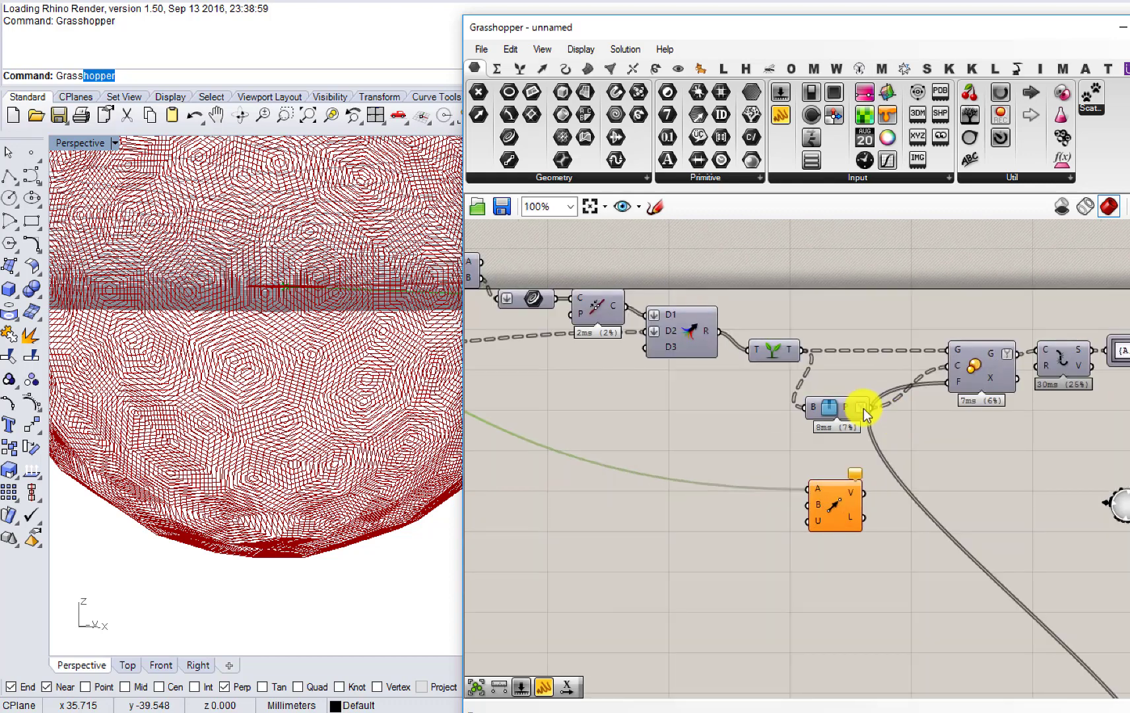
{"action": "left_click_drag", "start_coordinate": [871, 407], "coordinate": [809, 505]}
{"action": "left_click", "coordinate": [835, 506]}
{"action": "right_click_drag", "start_coordinate": [834, 505], "coordinate": [584, 519]}
{"action": "left_click_drag", "start_coordinate": [572, 506], "coordinate": [608, 498]}
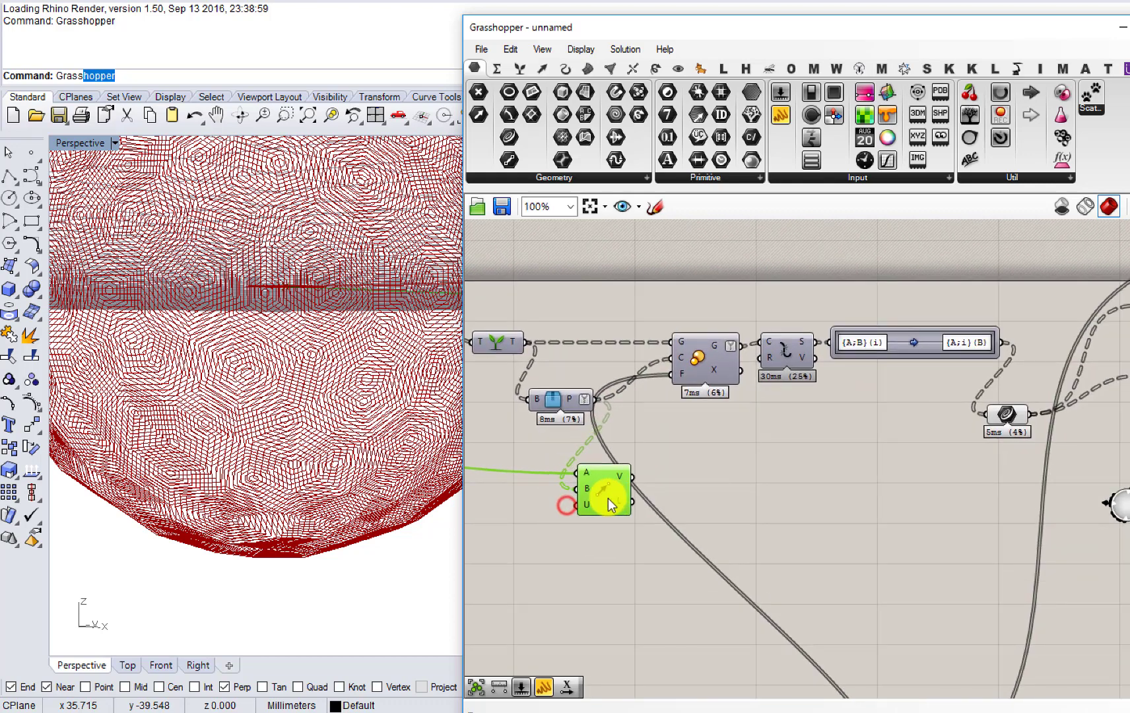
Step: Add a Plane Normal component with the cell centre points as origin O and Vector 2Pt's vector as Z
{"action": "double_click", "coordinate": [673, 495]}
{"action": "type", "text": "normal"}
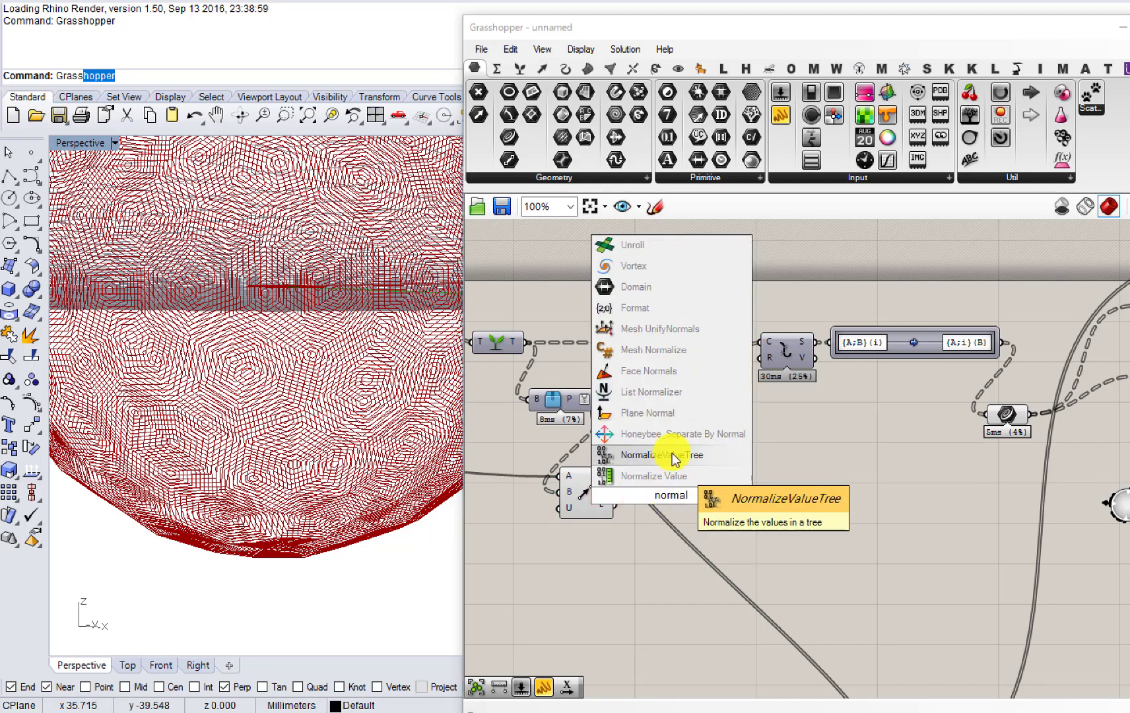
{"action": "left_click", "coordinate": [672, 414]}
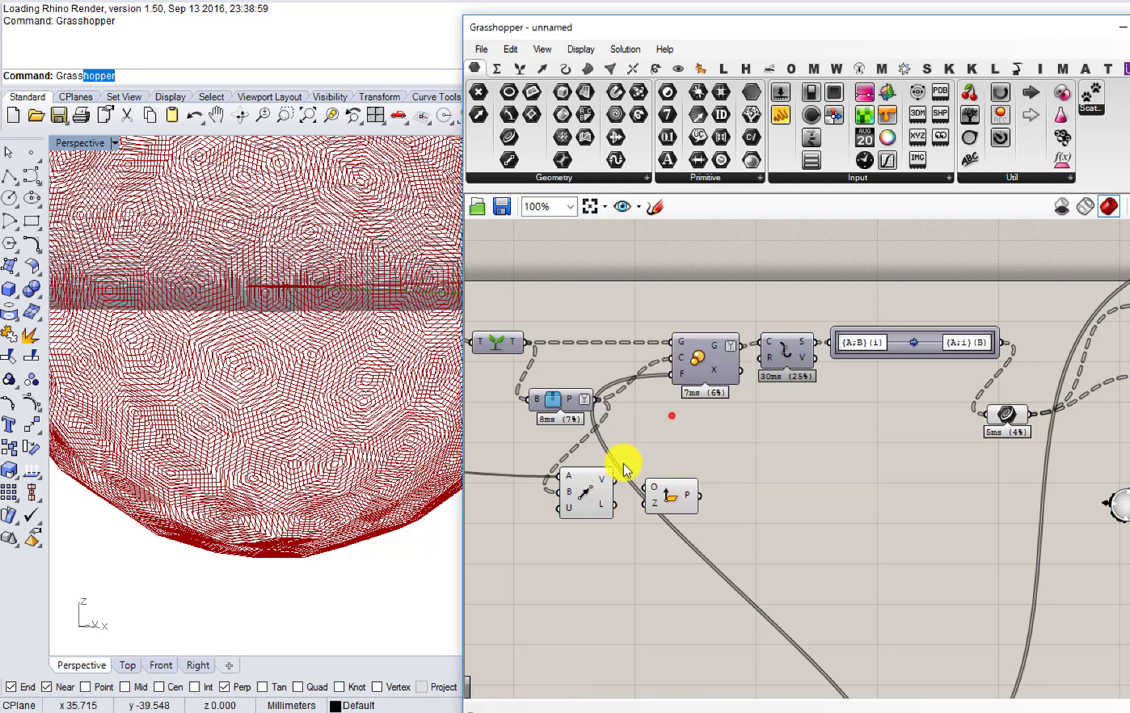
{"action": "left_click_drag", "start_coordinate": [604, 481], "coordinate": [665, 505]}
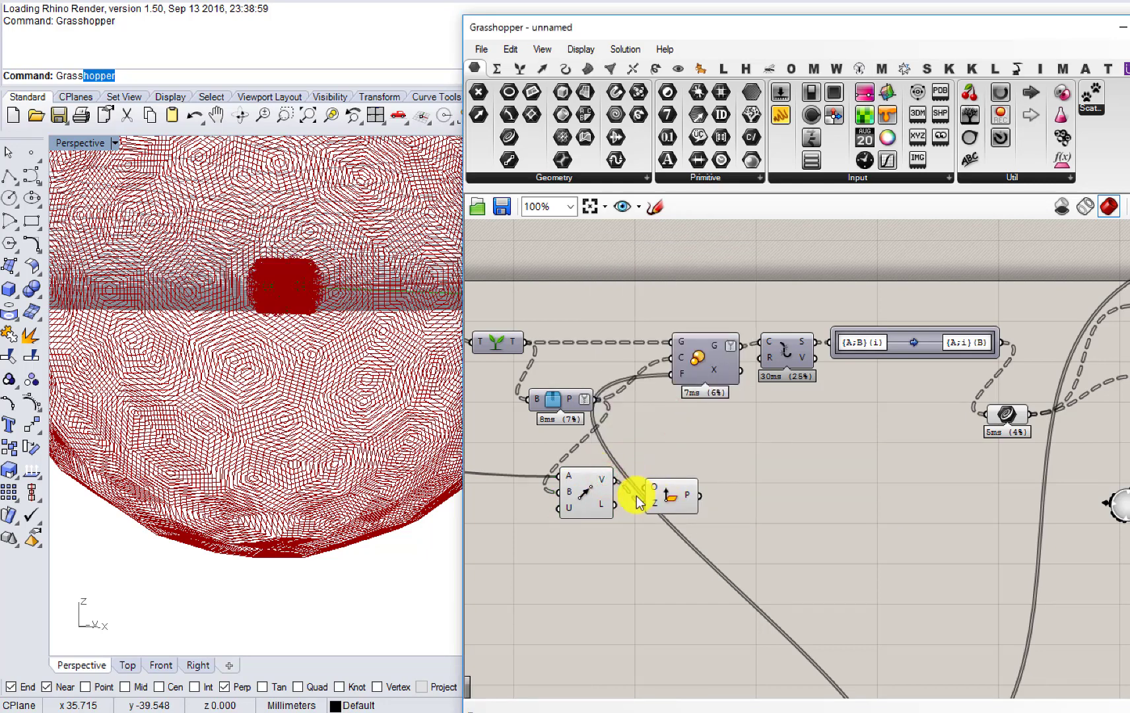
{"action": "key", "text": "ctrl+z"}
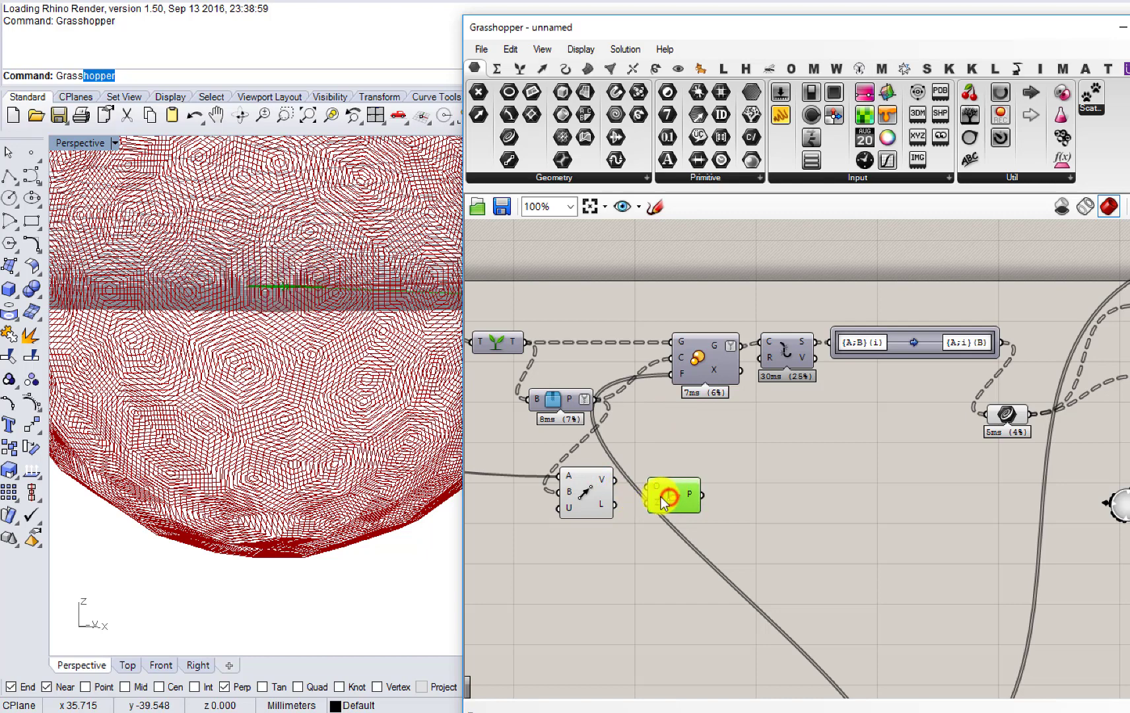
{"action": "left_click_drag", "start_coordinate": [612, 478], "coordinate": [666, 482]}
{"action": "left_click_drag", "start_coordinate": [596, 398], "coordinate": [644, 469]}
{"action": "left_click_drag", "start_coordinate": [663, 479], "coordinate": [663, 475]}
Step: Turn off the preview of the centre-point component and Vector 2Pt
{"action": "right_click_drag", "start_coordinate": [587, 624], "coordinate": [640, 620]}
{"action": "left_click_drag", "start_coordinate": [648, 541], "coordinate": [594, 400]}
{"action": "middle_click", "coordinate": [586, 469]}
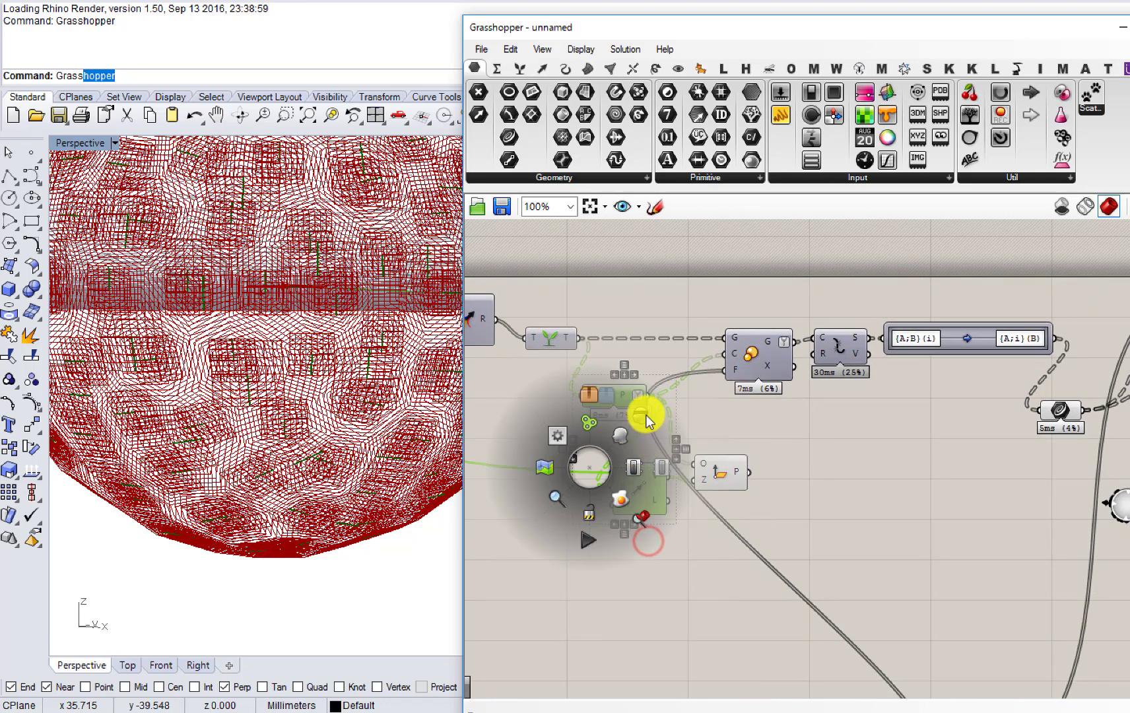
{"action": "left_click", "coordinate": [646, 415]}
Step: Add a Rotate component with G, A and P inputs and move it with Vector 2Pt and Plane Normal below the Curve container
{"action": "right_click_drag", "start_coordinate": [694, 449], "coordinate": [608, 451]}
{"action": "double_click", "coordinate": [722, 470]}
{"action": "type", "text": "rotate"}
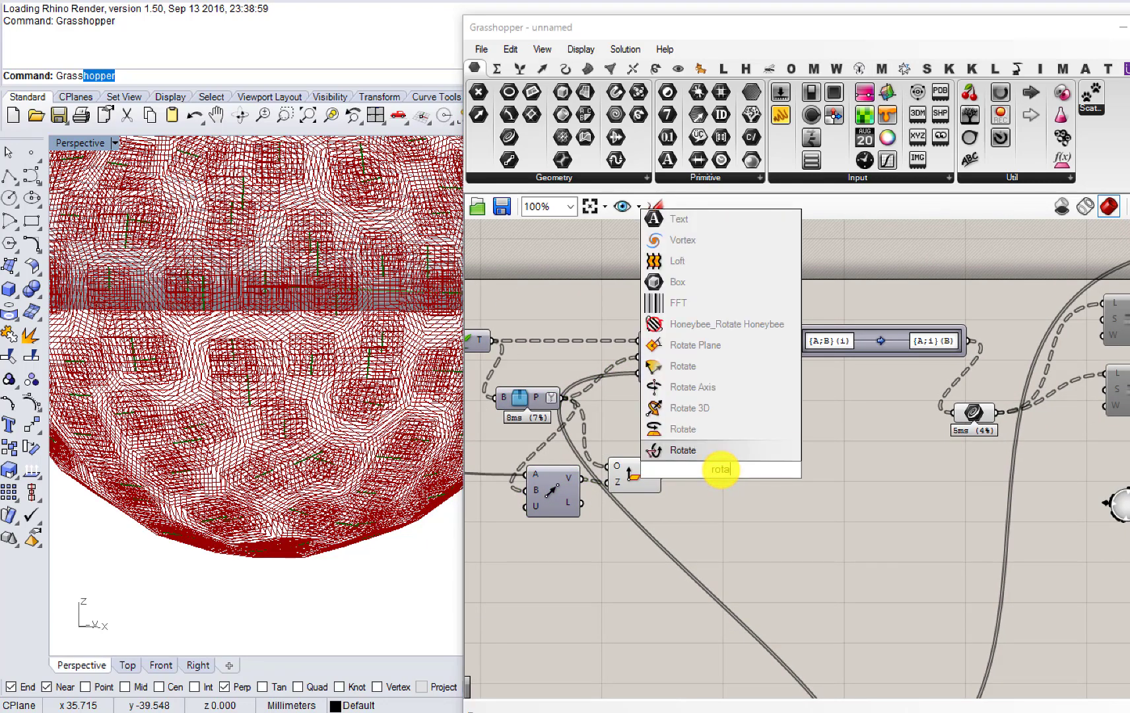
{"action": "left_click", "coordinate": [671, 428]}
{"action": "left_click_drag", "start_coordinate": [664, 541], "coordinate": [521, 458]}
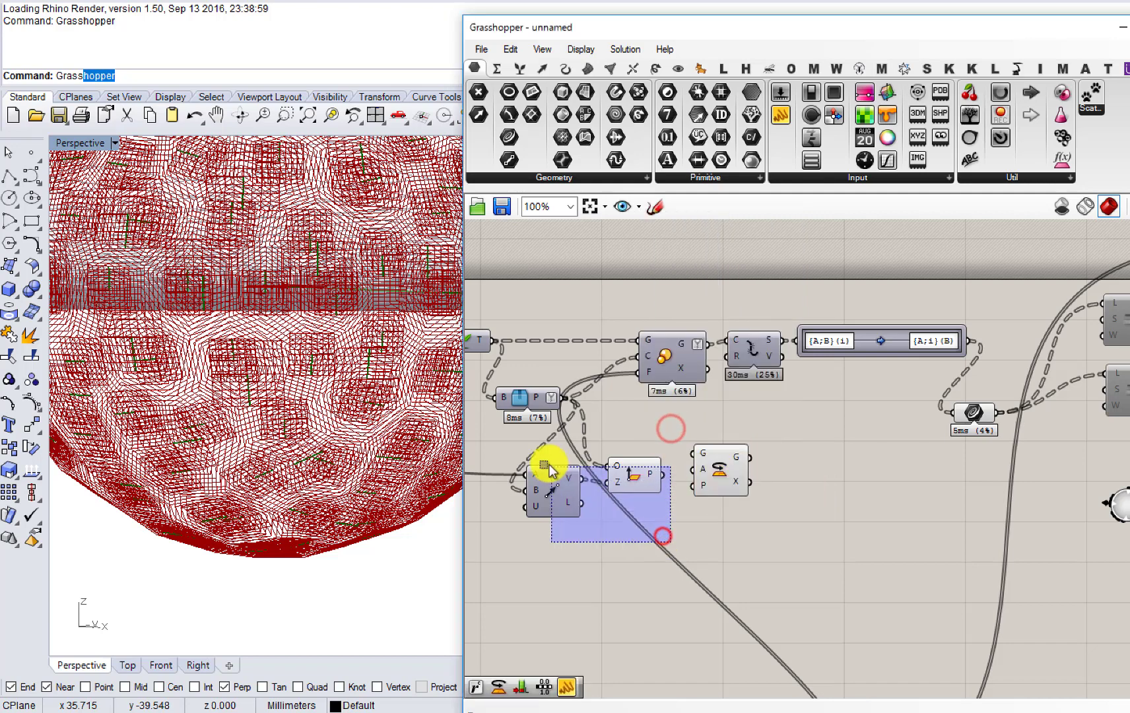
{"action": "left_click_drag", "start_coordinate": [651, 474], "coordinate": [941, 546]}
{"action": "left_click_drag", "start_coordinate": [751, 470], "coordinate": [1060, 523]}
Step: Connect Plane Normal's plane to Rotate's P input and move Rotate farther from Plane Normal
{"action": "scroll", "coordinate": [963, 522], "scroll_direction": "up", "scroll_amount": 1}
{"action": "left_click_drag", "start_coordinate": [805, 573], "coordinate": [893, 566]}
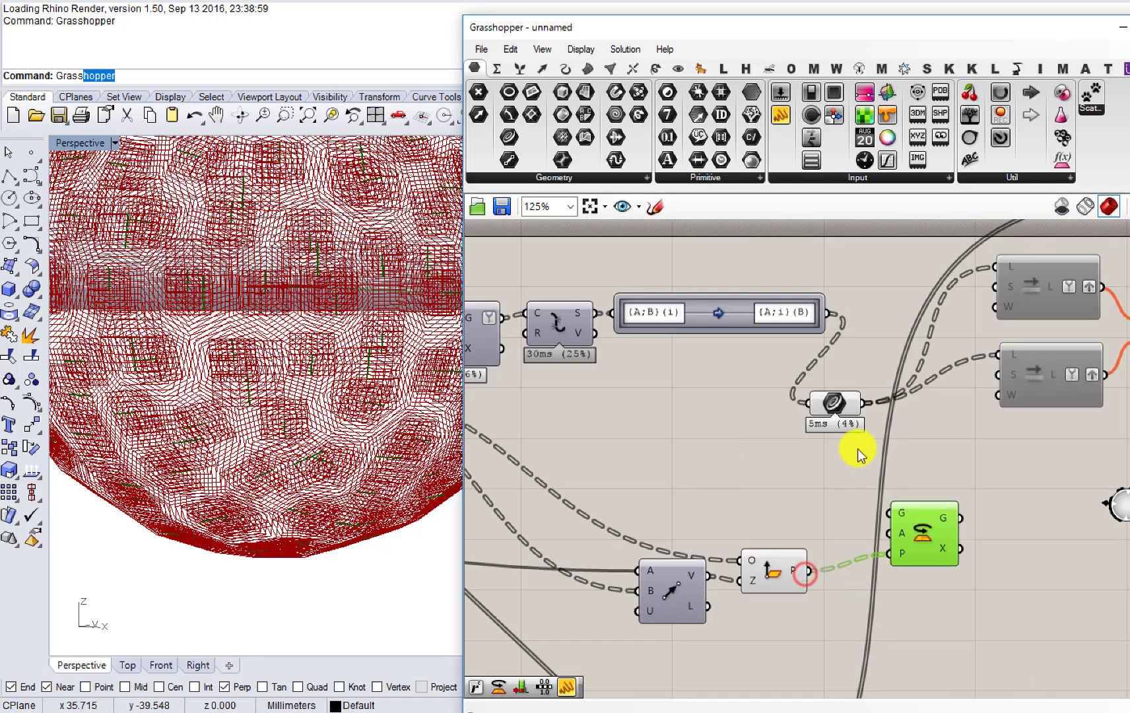
{"action": "mouse_move", "coordinate": [840, 413]}
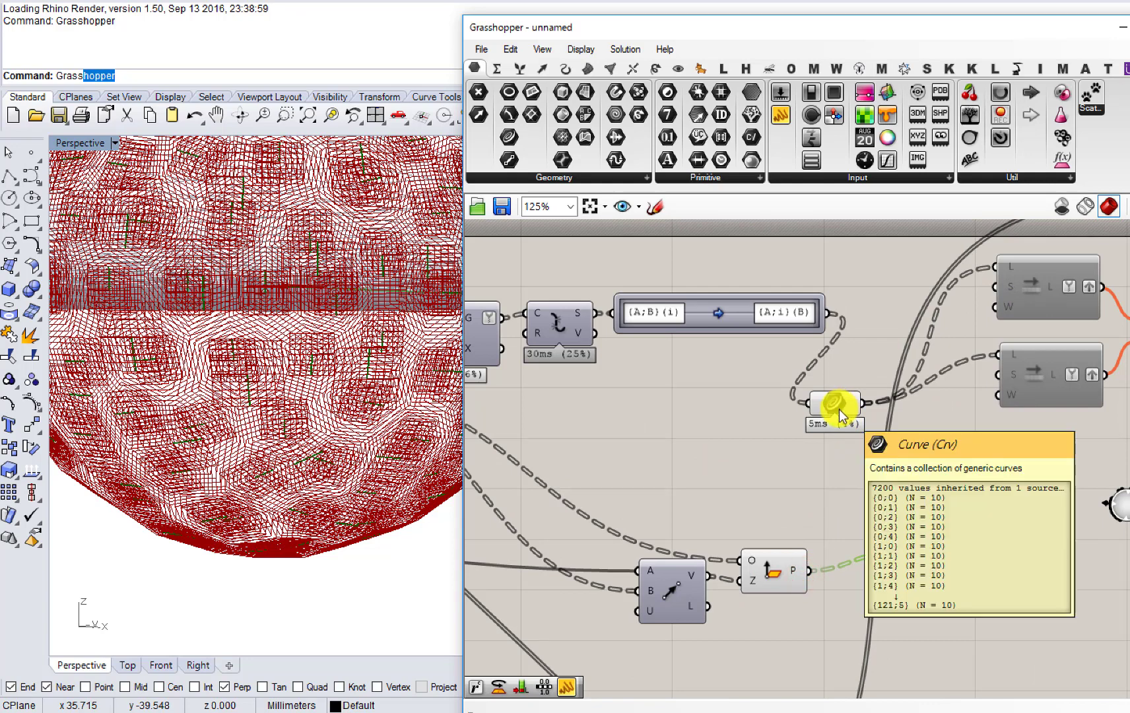
{"action": "mouse_move", "coordinate": [797, 574]}
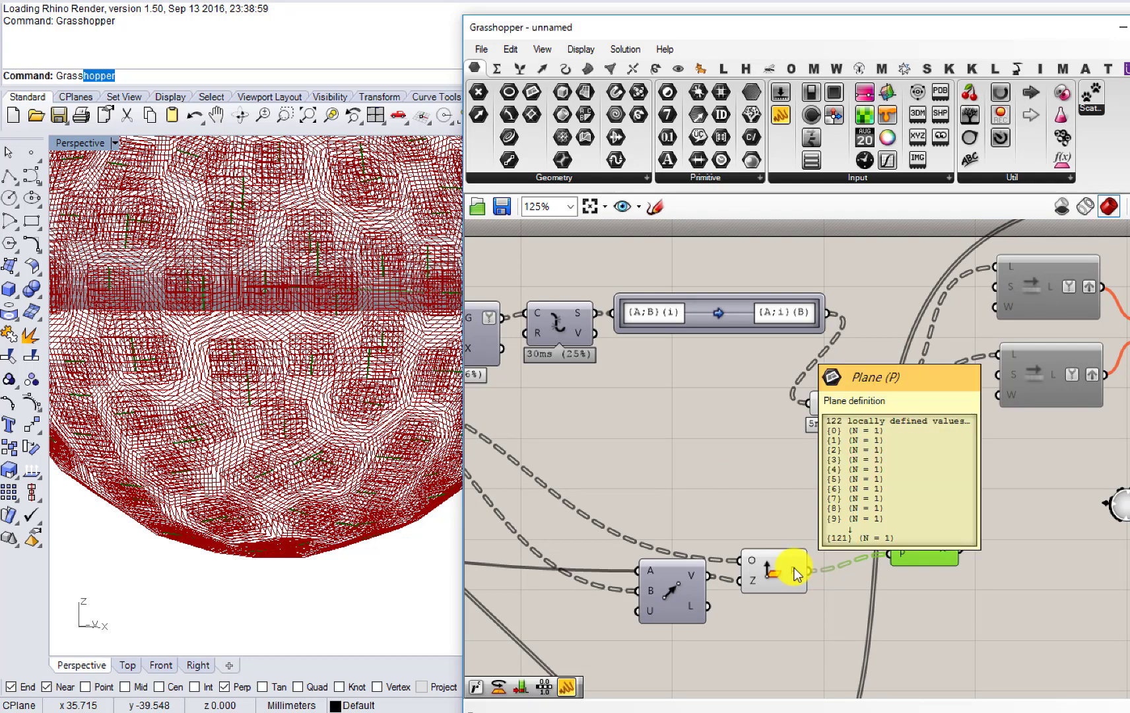
{"action": "right_click_drag", "start_coordinate": [863, 539], "coordinate": [705, 509]}
{"action": "left_click", "coordinate": [788, 491]}
{"action": "left_click_drag", "start_coordinate": [758, 529], "coordinate": [891, 560]}
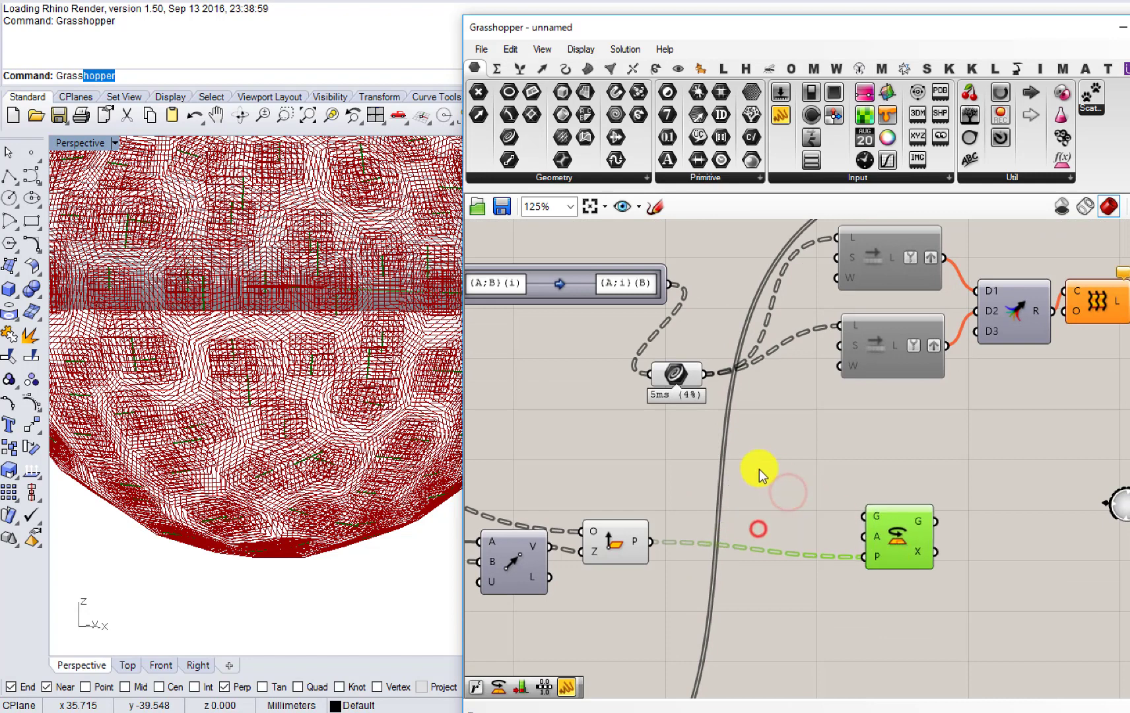
Step: Add a Panel above the Curve container and connect the path-mapped cell segments to it to list their data tree
{"action": "mouse_move", "coordinate": [686, 381]}
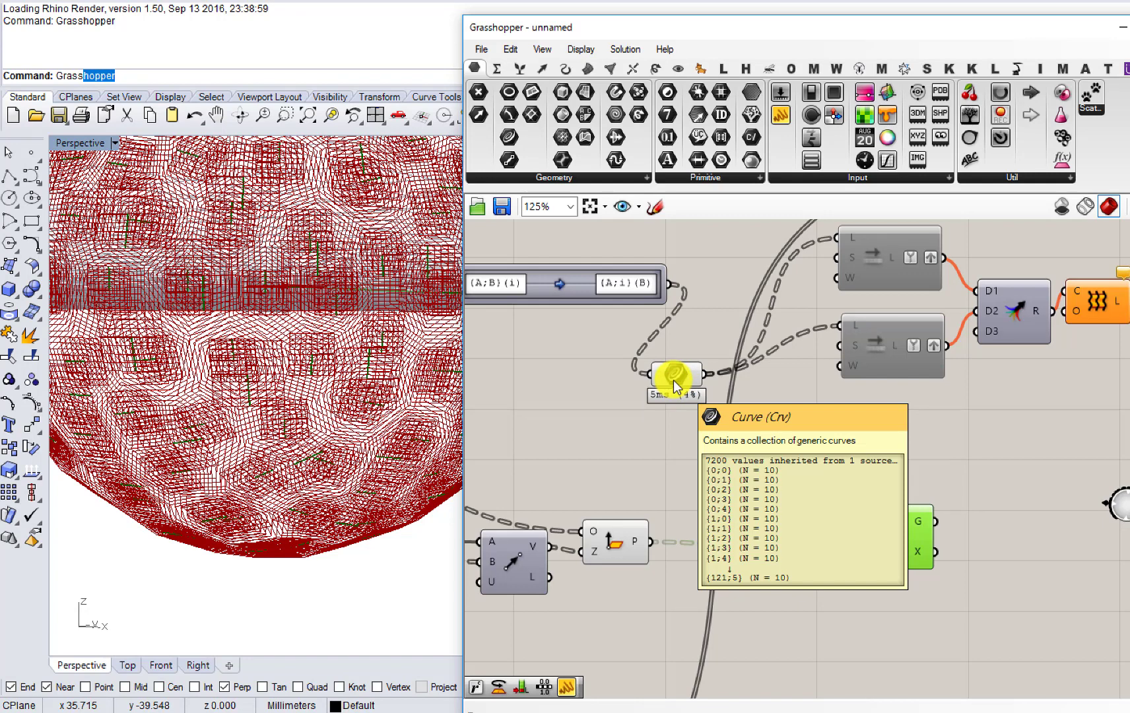
{"action": "right_click_drag", "start_coordinate": [635, 269], "coordinate": [643, 369]}
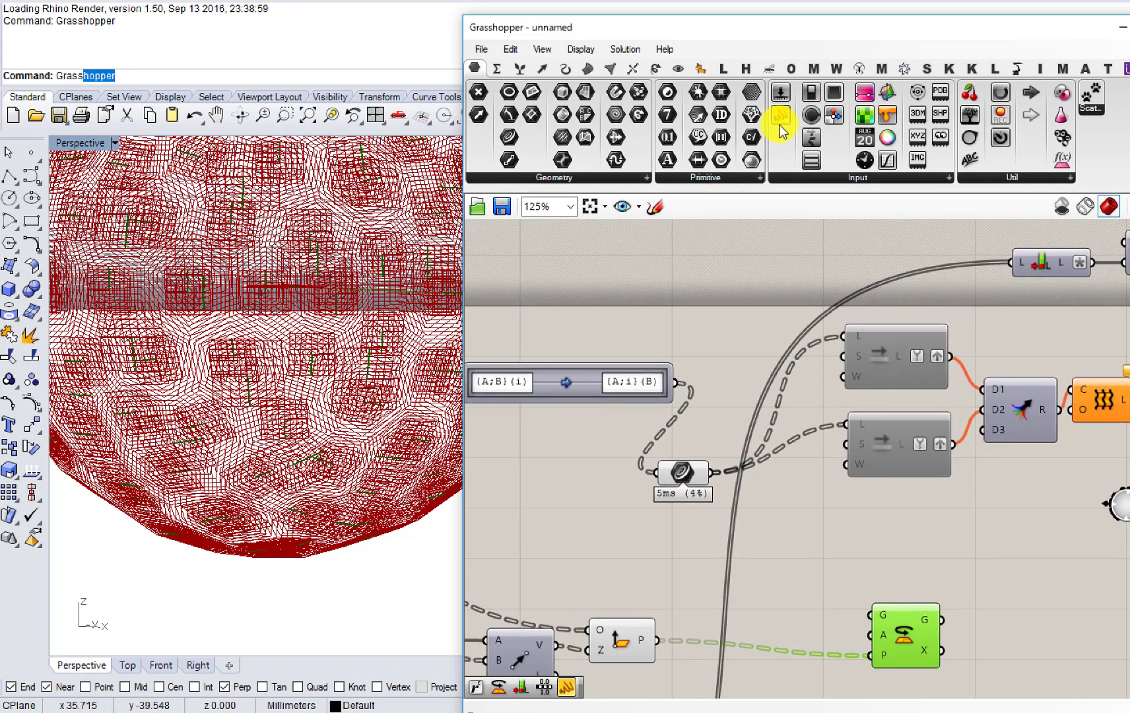
{"action": "left_click_drag", "start_coordinate": [782, 132], "coordinate": [717, 533]}
{"action": "left_click_drag", "start_coordinate": [715, 579], "coordinate": [760, 415]}
{"action": "right_click_drag", "start_coordinate": [602, 435], "coordinate": [842, 420]}
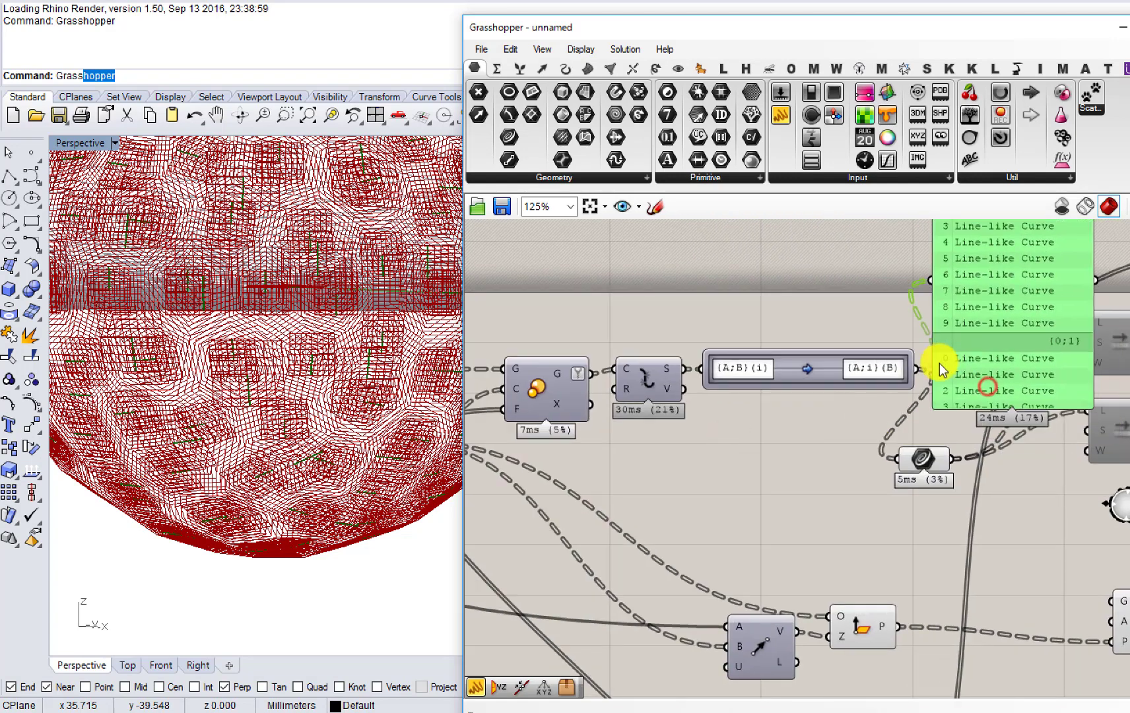
Step: Delete the Panel, add a Group component below the path mapper and connect the exploded cell segments to its O input
{"action": "key", "text": "Delete"}
{"action": "double_click", "coordinate": [761, 457]}
{"action": "type", "text": "gr"}
{"action": "left_click", "coordinate": [734, 438]}
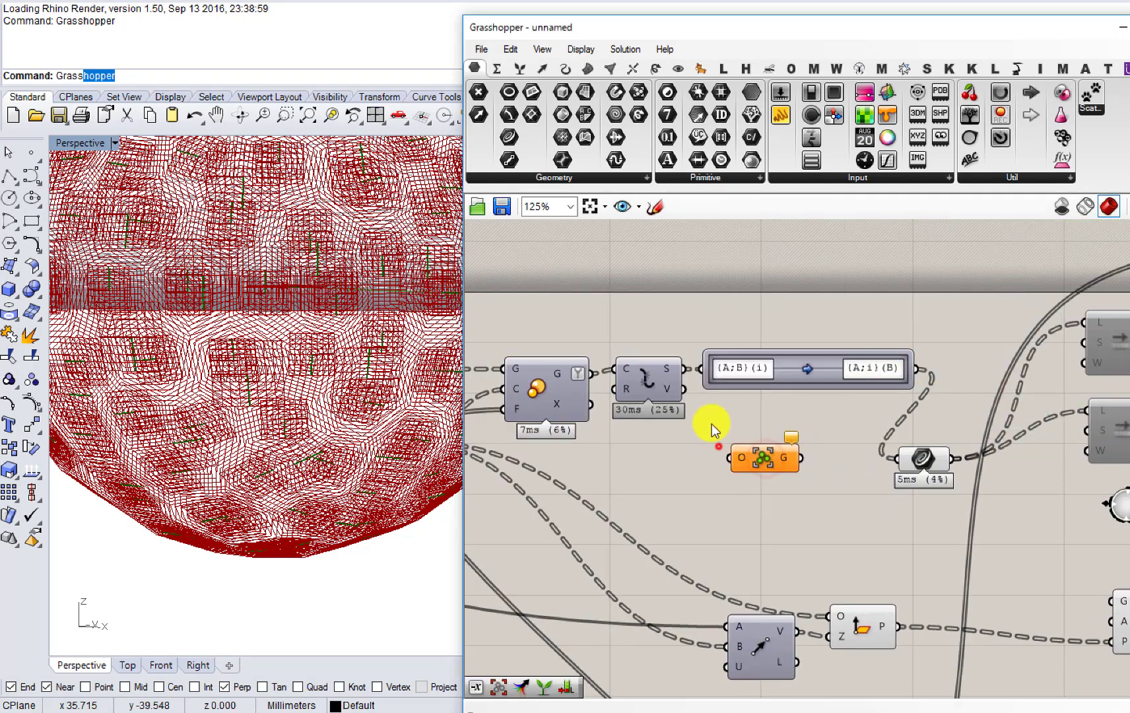
{"action": "left_click_drag", "start_coordinate": [725, 453], "coordinate": [821, 522]}
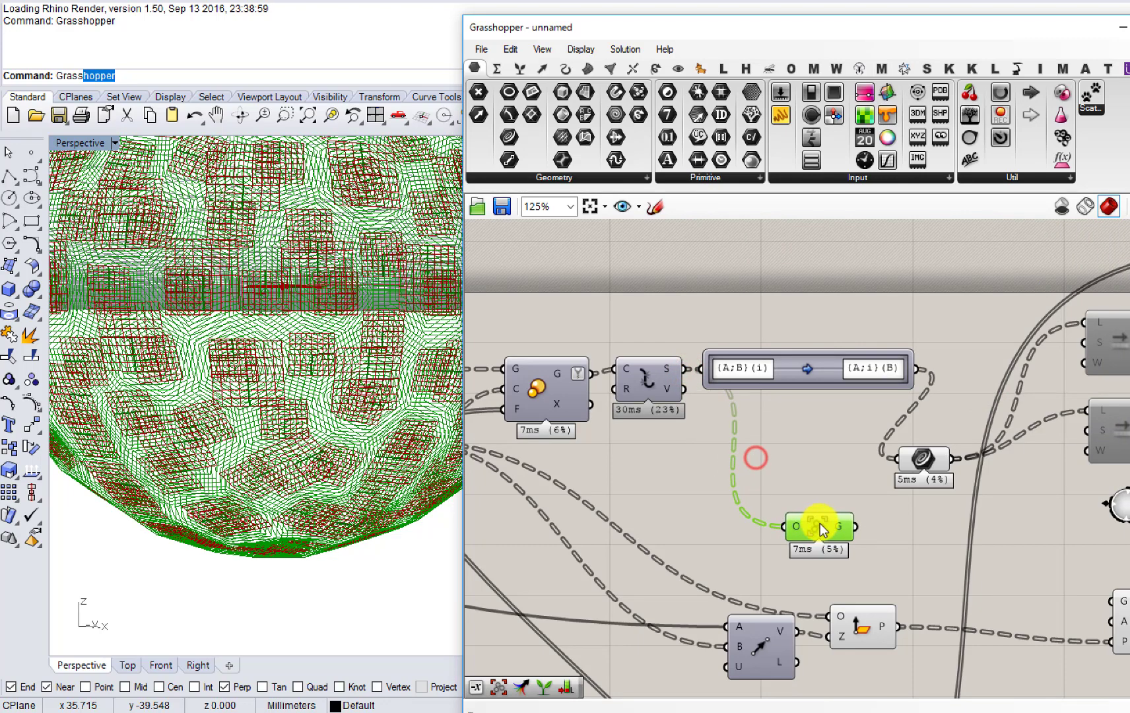
{"action": "right_click_drag", "start_coordinate": [840, 530], "coordinate": [782, 427]}
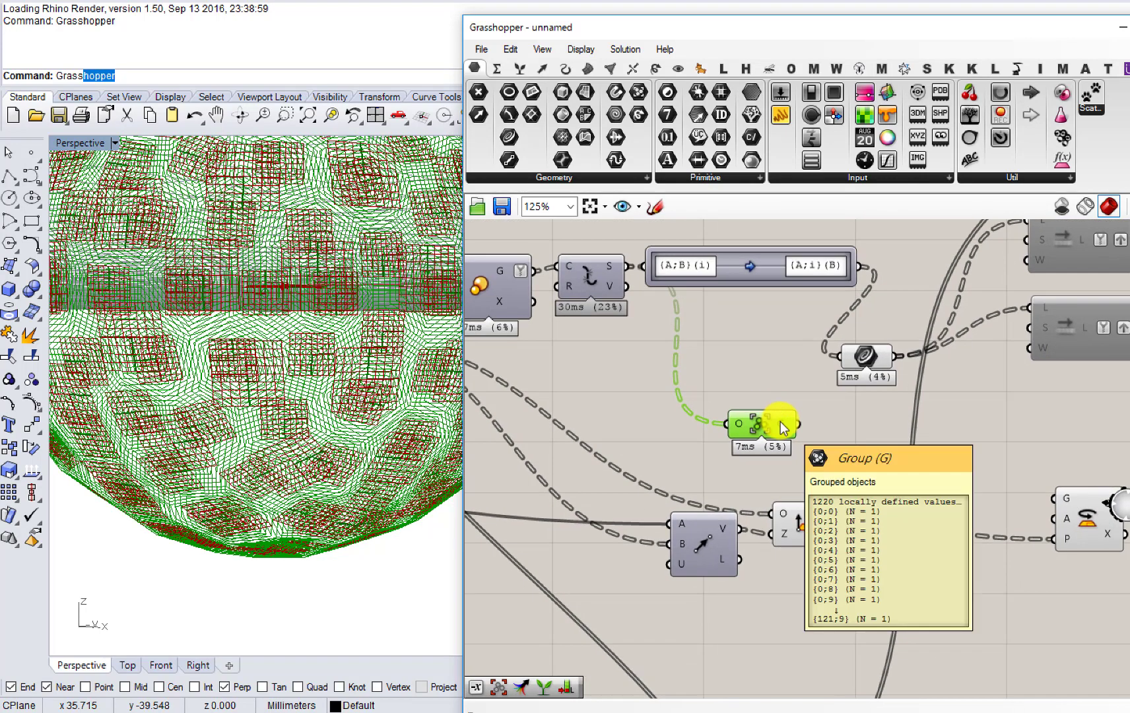
Step: Add a Shift Paths component beside Group and connect Group's output to its D input
{"action": "double_click", "coordinate": [858, 441]}
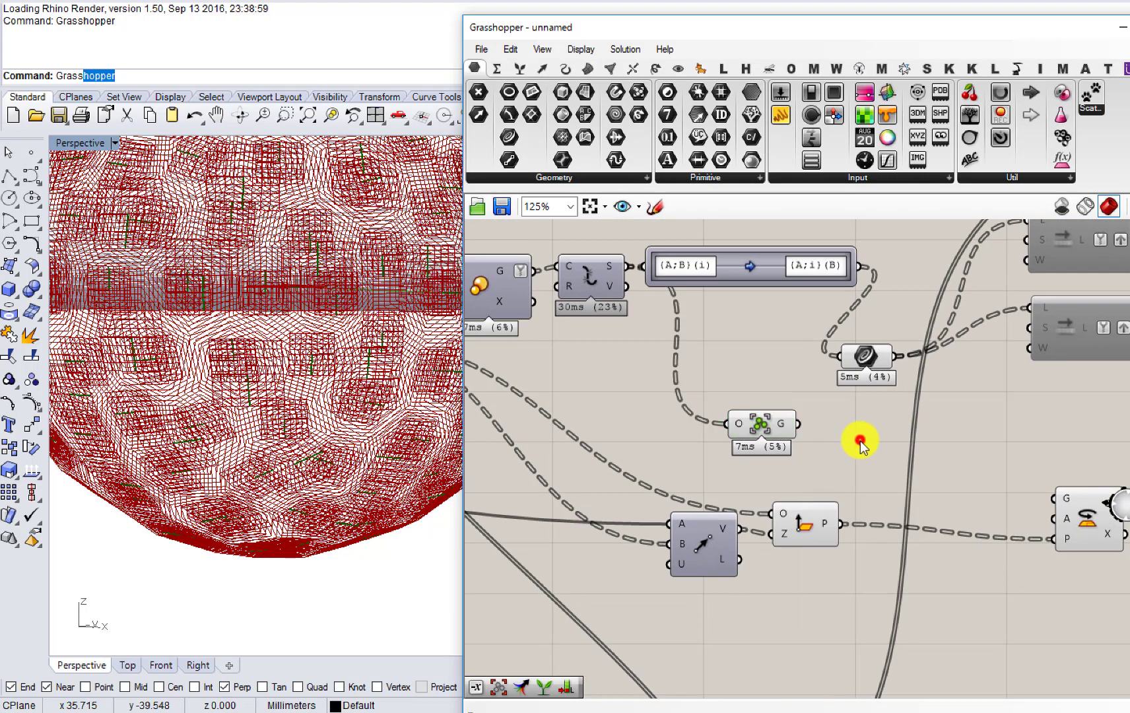
{"action": "type", "text": "shift"}
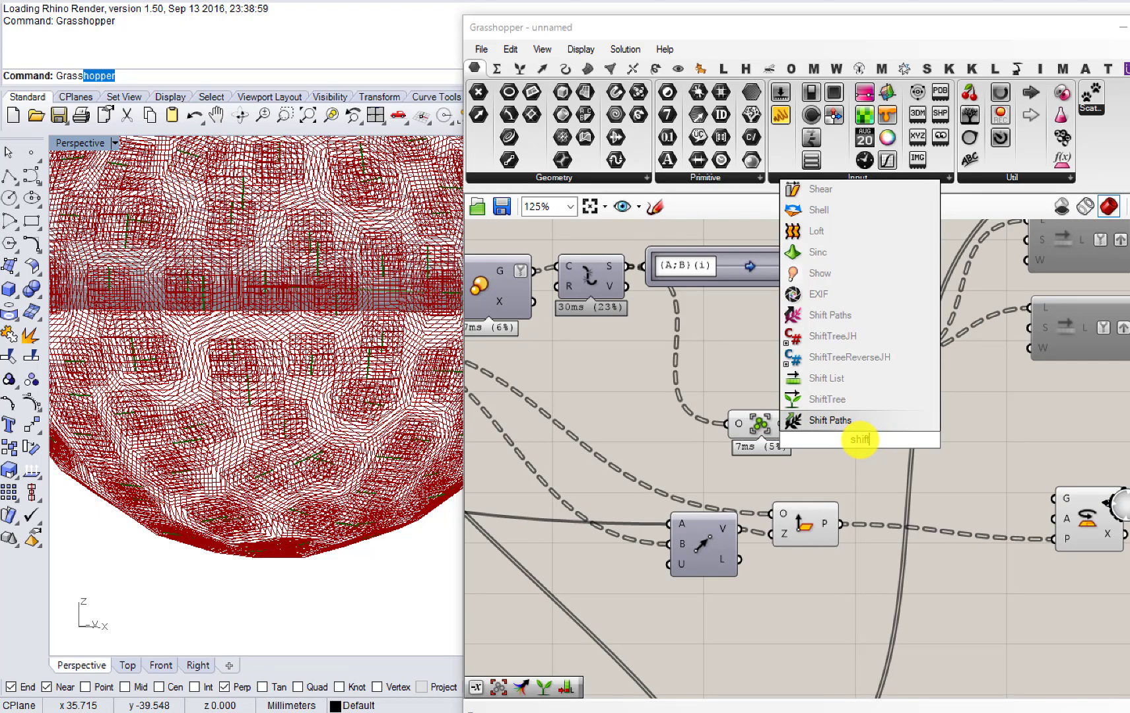
{"action": "left_click", "coordinate": [830, 318]}
{"action": "left_click_drag", "start_coordinate": [797, 423], "coordinate": [772, 410]}
{"action": "left_click_drag", "start_coordinate": [843, 429], "coordinate": [782, 424]}
{"action": "left_click", "coordinate": [846, 468]}
{"action": "mouse_move", "coordinate": [816, 426]}
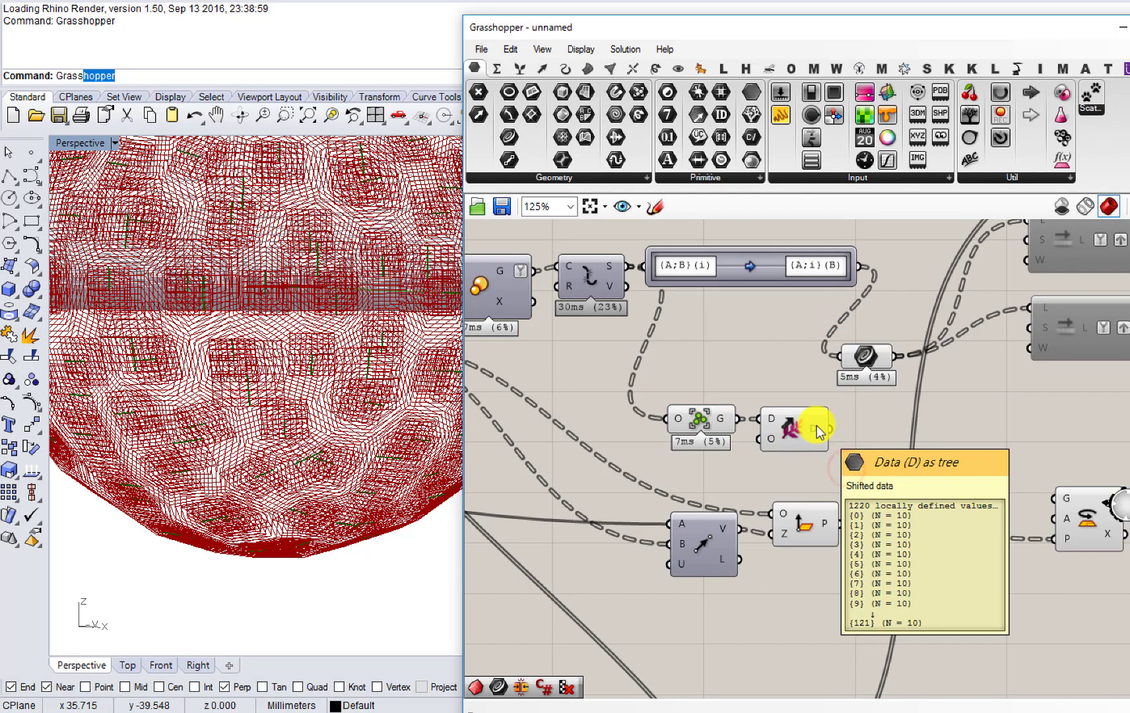
Step: Move Vector 2Pt and Plane Normal down together and connect Shift Paths' output to Rotate's G input
{"action": "left_click", "coordinate": [809, 513]}
{"action": "right_click_drag", "start_coordinate": [860, 457], "coordinate": [722, 421]}
{"action": "mouse_move", "coordinate": [680, 405]}
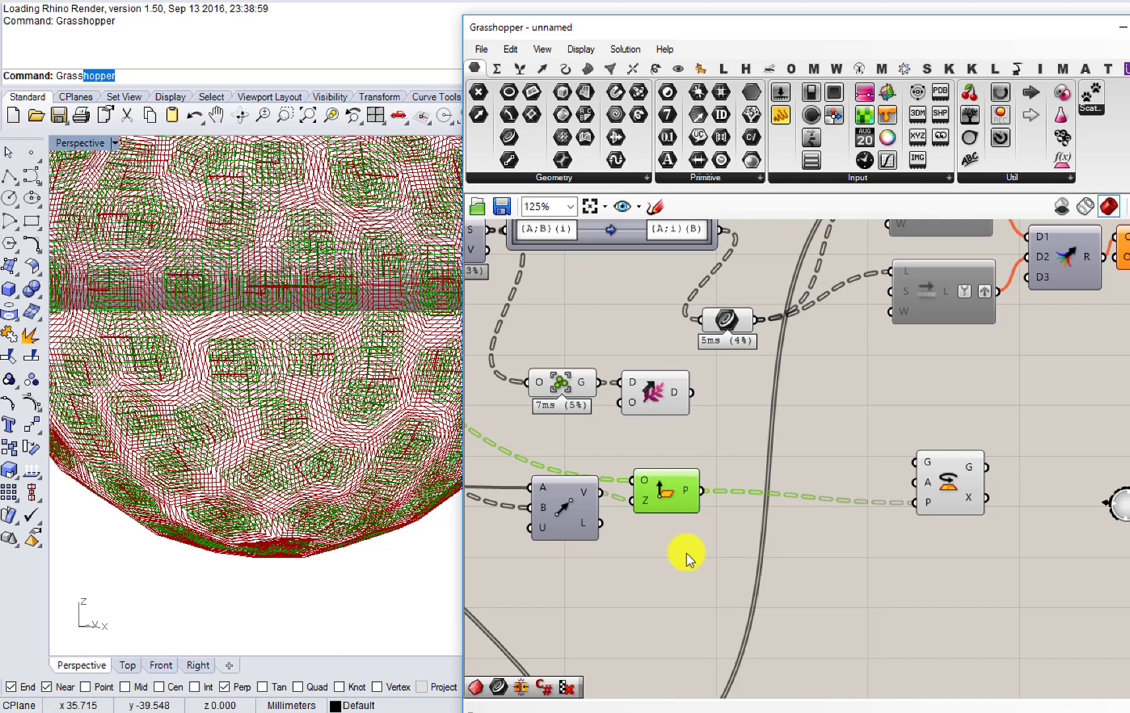
{"action": "left_click_drag", "start_coordinate": [682, 576], "coordinate": [597, 492]}
{"action": "left_click_drag", "start_coordinate": [671, 500], "coordinate": [662, 551]}
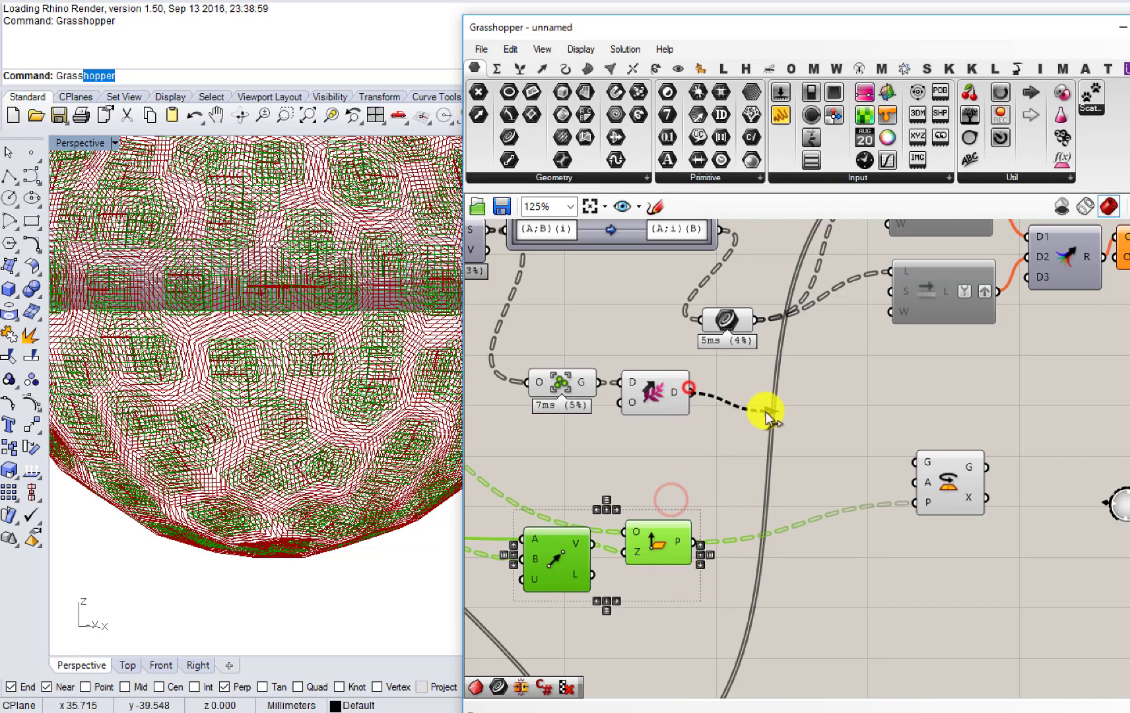
{"action": "left_click_drag", "start_coordinate": [766, 412], "coordinate": [909, 454]}
Step: Tidy the layout by shifting Group and Shift Paths slightly down and moving the centre-point component lower
{"action": "right_click_drag", "start_coordinate": [851, 410], "coordinate": [917, 477]}
{"action": "scroll", "coordinate": [861, 541], "scroll_direction": "down", "scroll_amount": 1}
{"action": "scroll", "coordinate": [817, 550], "scroll_direction": "down", "scroll_amount": 1}
{"action": "right_click_drag", "start_coordinate": [745, 495], "coordinate": [926, 474]}
{"action": "left_click", "coordinate": [885, 483]}
{"action": "right_click_drag", "start_coordinate": [1059, 481], "coordinate": [785, 499]}
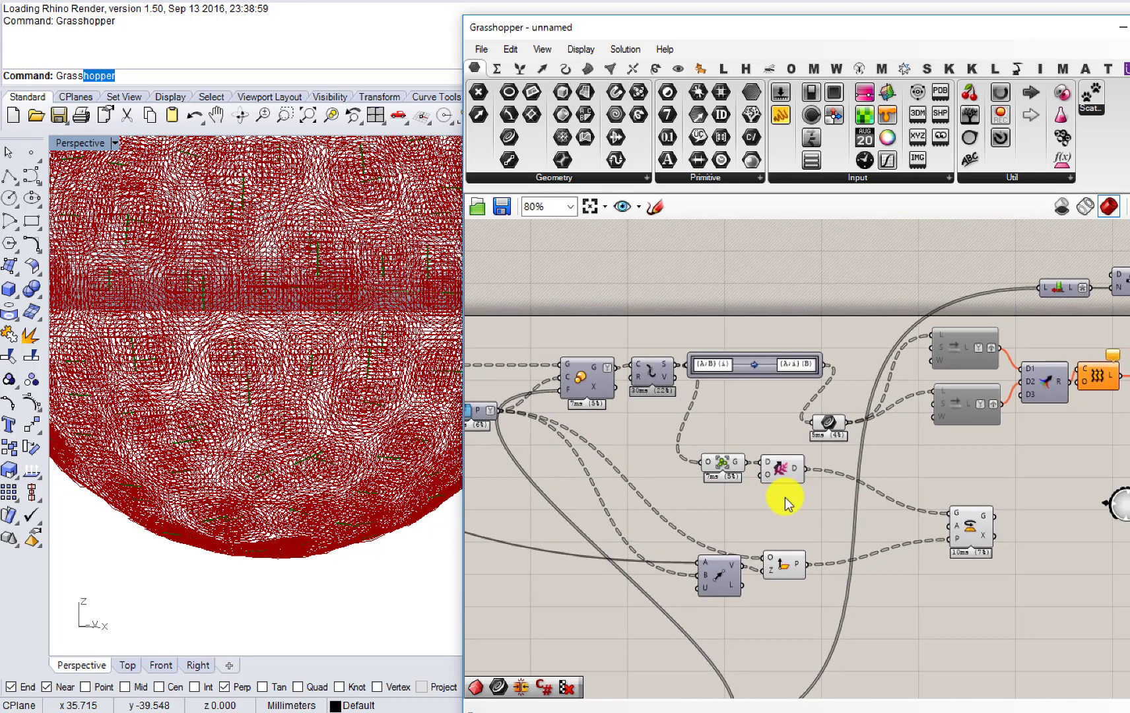
{"action": "scroll", "coordinate": [703, 470], "scroll_direction": "up", "scroll_amount": 1}
{"action": "right_click_drag", "start_coordinate": [699, 484], "coordinate": [750, 526]}
{"action": "left_click_drag", "start_coordinate": [832, 556], "coordinate": [726, 507]}
{"action": "left_click_drag", "start_coordinate": [737, 513], "coordinate": [742, 524]}
{"action": "right_click_drag", "start_coordinate": [797, 530], "coordinate": [949, 517]}
{"action": "left_click", "coordinate": [791, 565]}
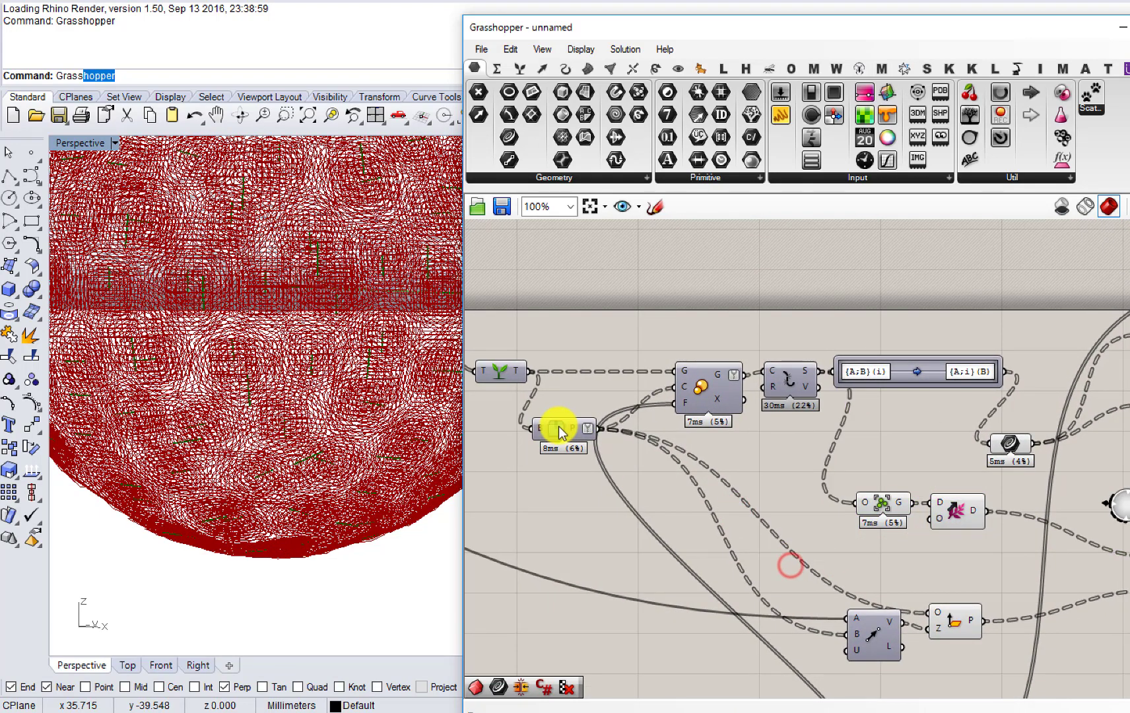
{"action": "left_click_drag", "start_coordinate": [557, 425], "coordinate": [558, 456]}
Step: Trace how the scaled and exploded cell curves run through Group and Shift Paths into Rotate
{"action": "right_click_drag", "start_coordinate": [787, 435], "coordinate": [656, 443]}
{"action": "left_click_drag", "start_coordinate": [655, 442], "coordinate": [598, 405]}
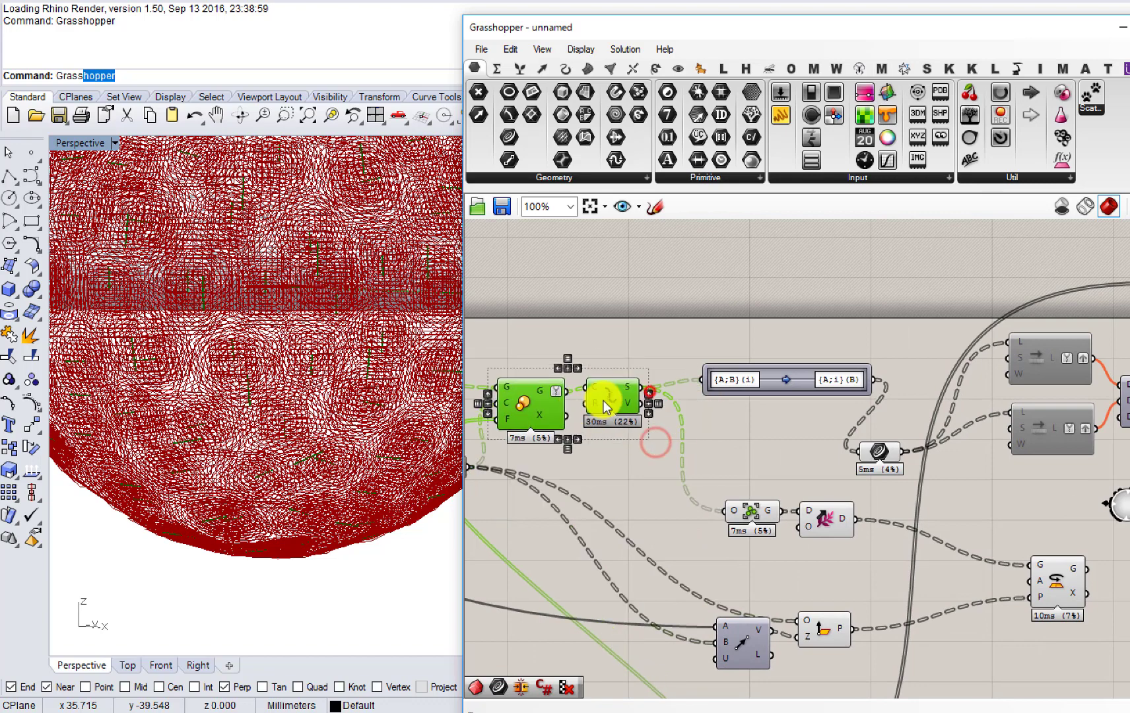
{"action": "left_click", "coordinate": [600, 453]}
{"action": "left_click_drag", "start_coordinate": [806, 534], "coordinate": [733, 497]}
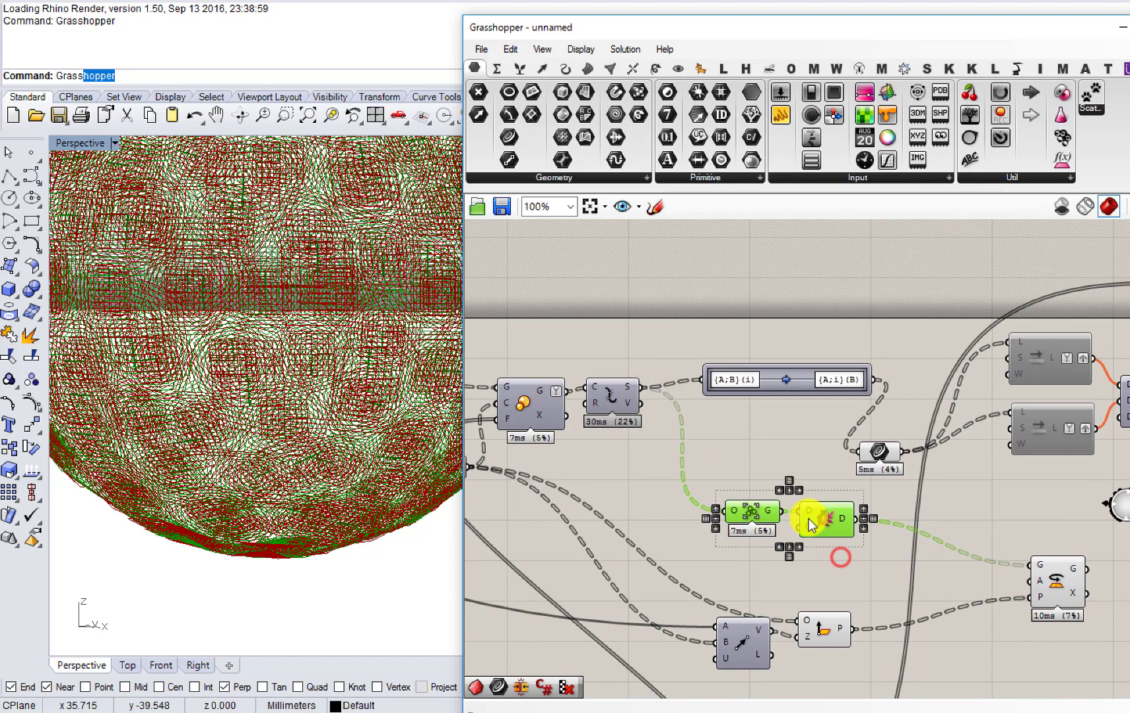
{"action": "right_click_drag", "start_coordinate": [818, 519], "coordinate": [637, 462]}
{"action": "scroll", "coordinate": [641, 461], "scroll_direction": "down", "scroll_amount": 1}
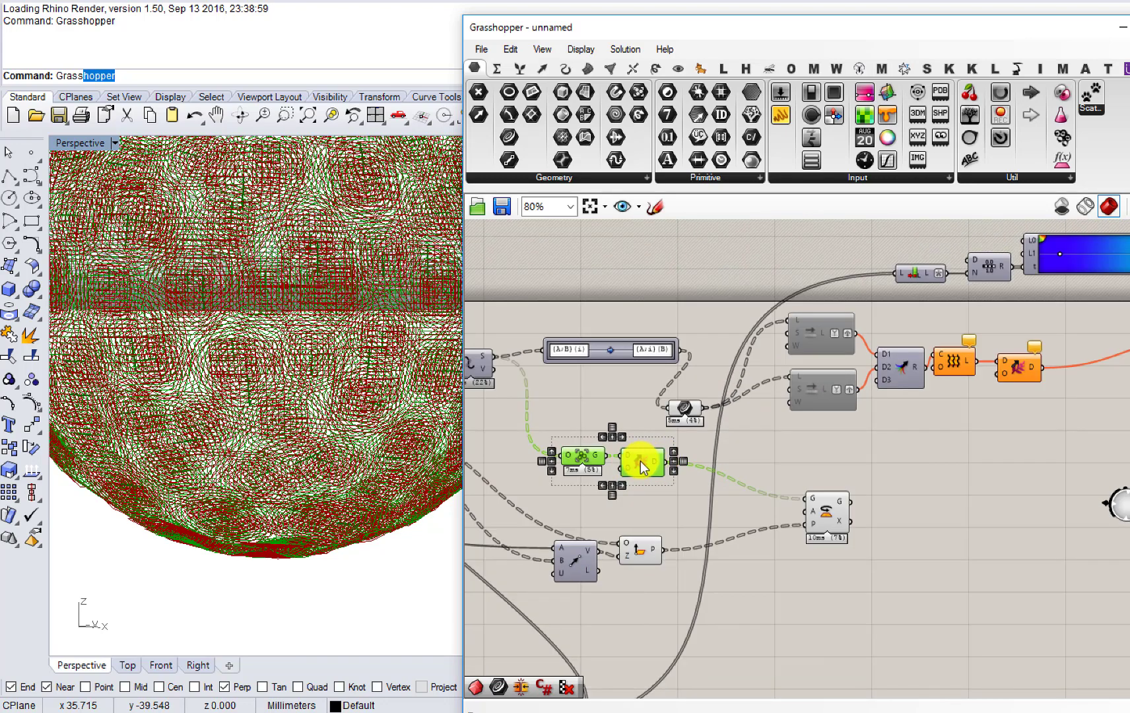
{"action": "left_click", "coordinate": [827, 457]}
Step: Edit and commit the expression on the List Length output feeding the lower Range so that Range yields ten values
{"action": "scroll", "coordinate": [903, 288], "scroll_direction": "down", "scroll_amount": 6}
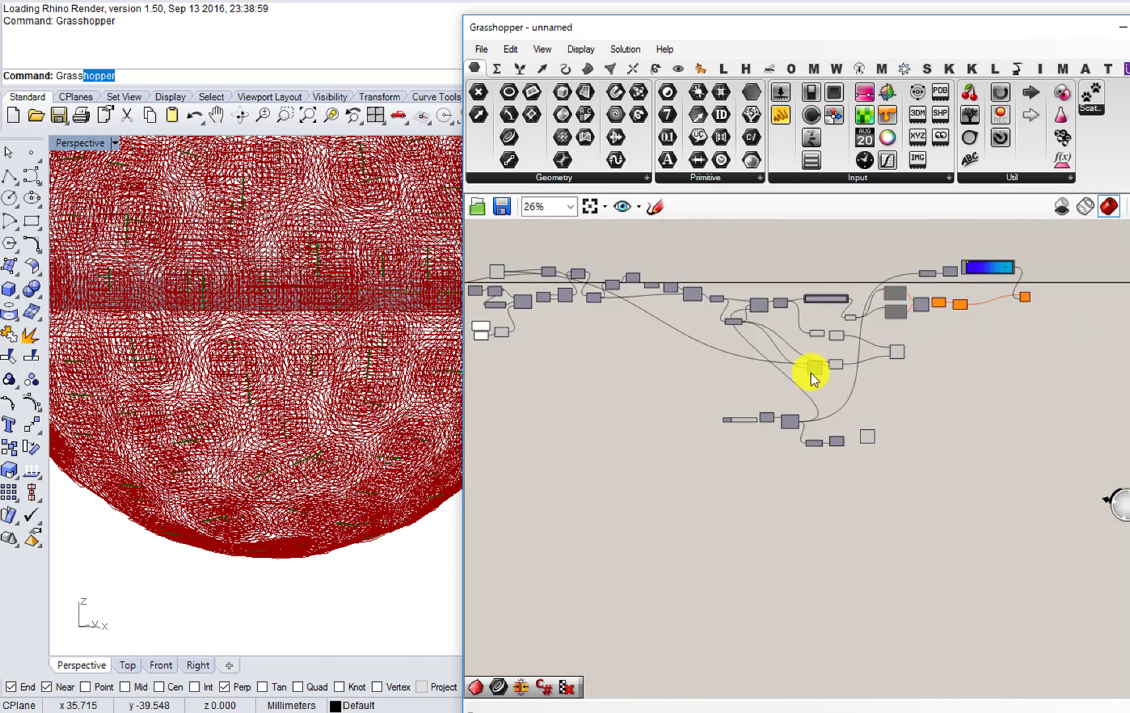
{"action": "scroll", "coordinate": [785, 427], "scroll_direction": "up", "scroll_amount": 6}
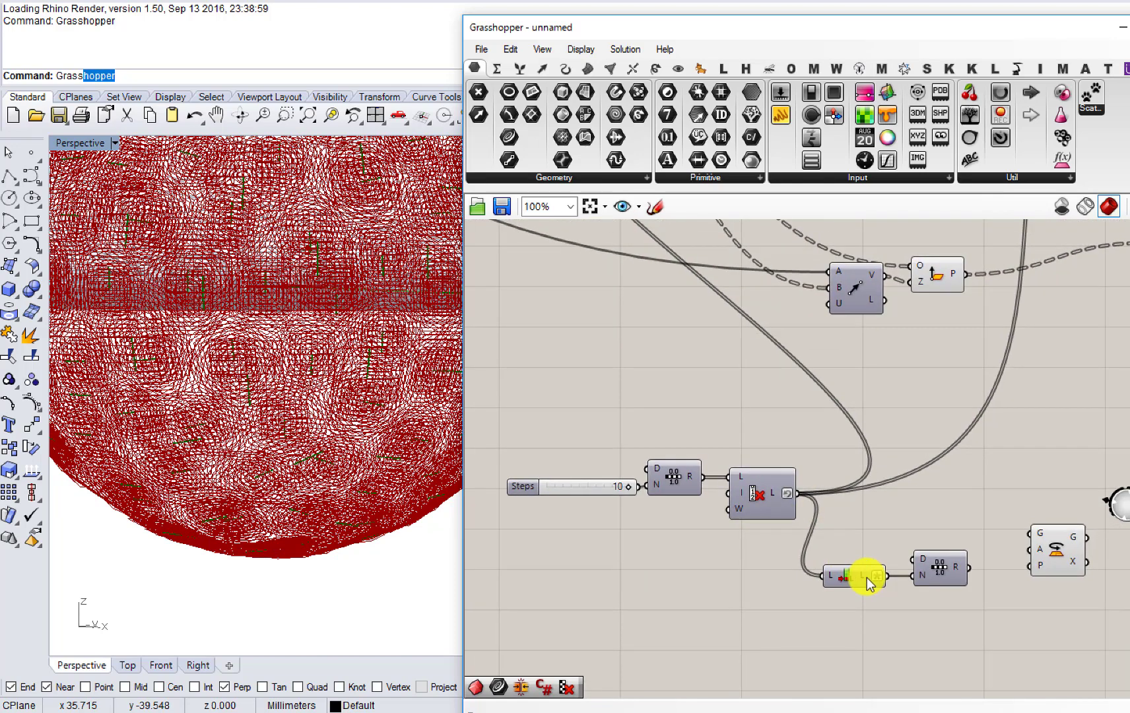
{"action": "right_click", "coordinate": [867, 576]}
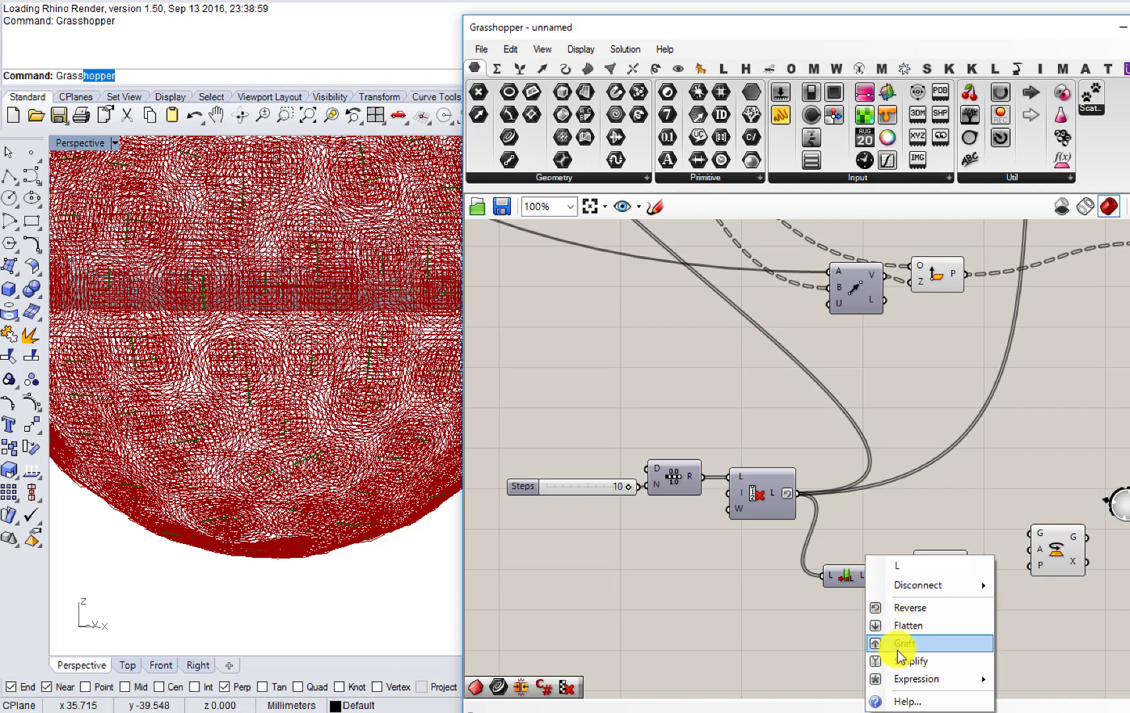
{"action": "left_click", "coordinate": [896, 680]}
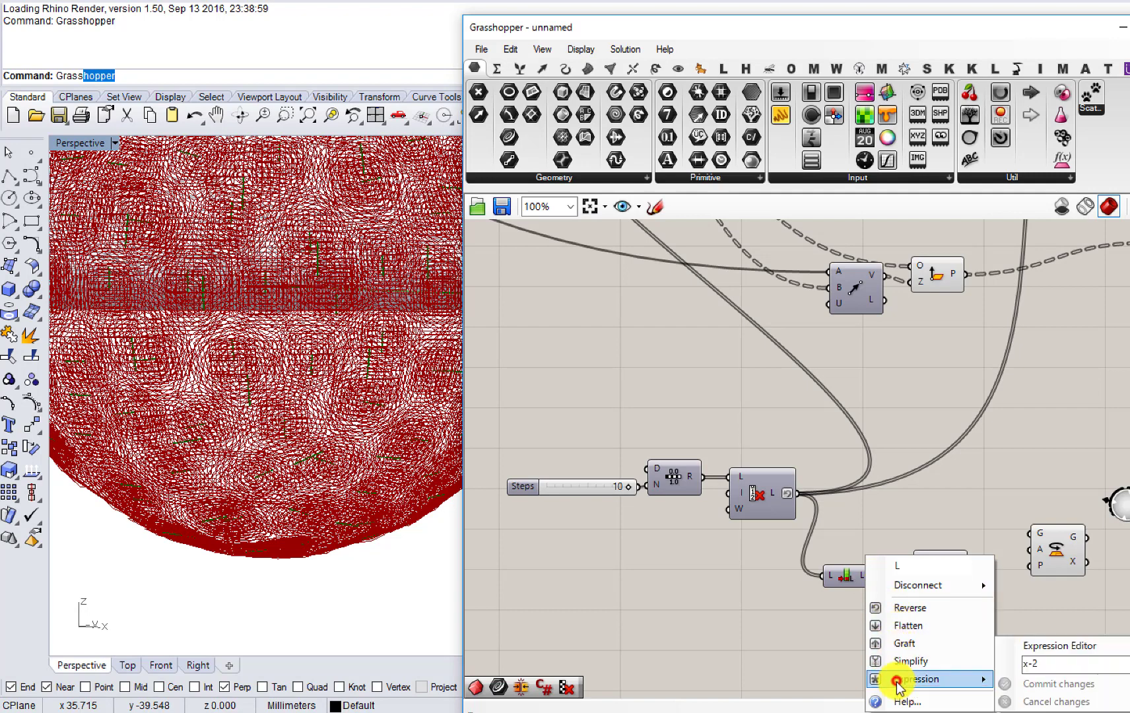
{"action": "left_click", "coordinate": [1033, 664]}
{"action": "right_click", "coordinate": [864, 578]}
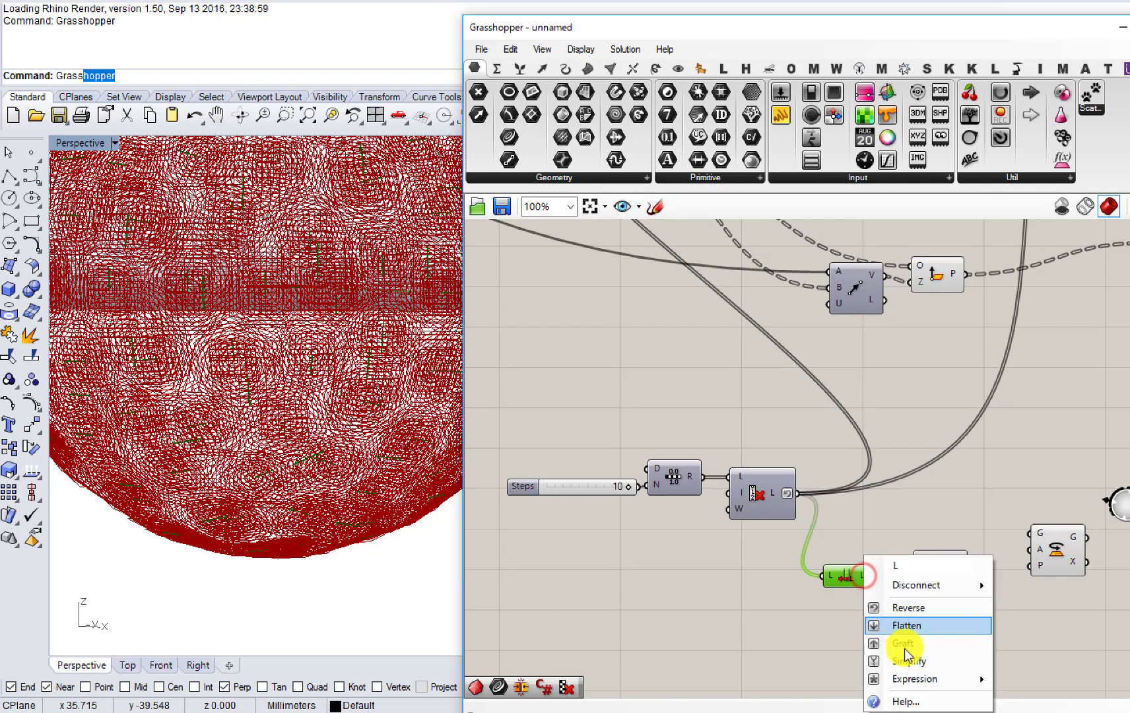
{"action": "left_click", "coordinate": [905, 674]}
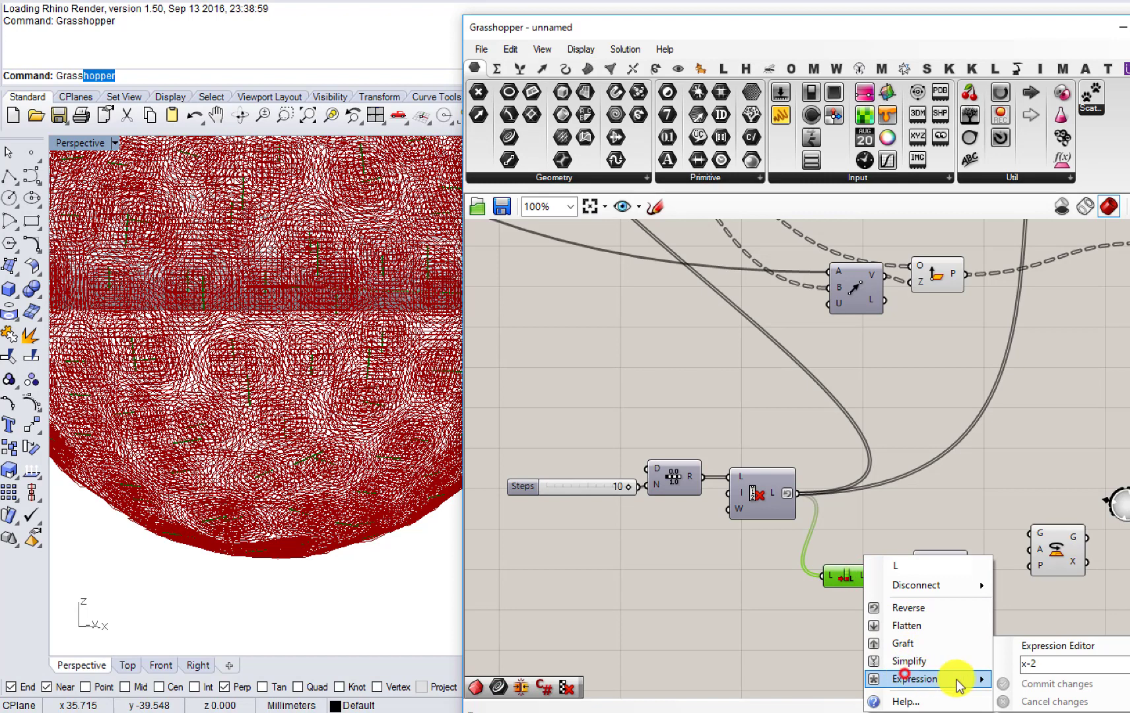
{"action": "left_click", "coordinate": [1034, 666]}
{"action": "left_click", "coordinate": [1034, 682]}
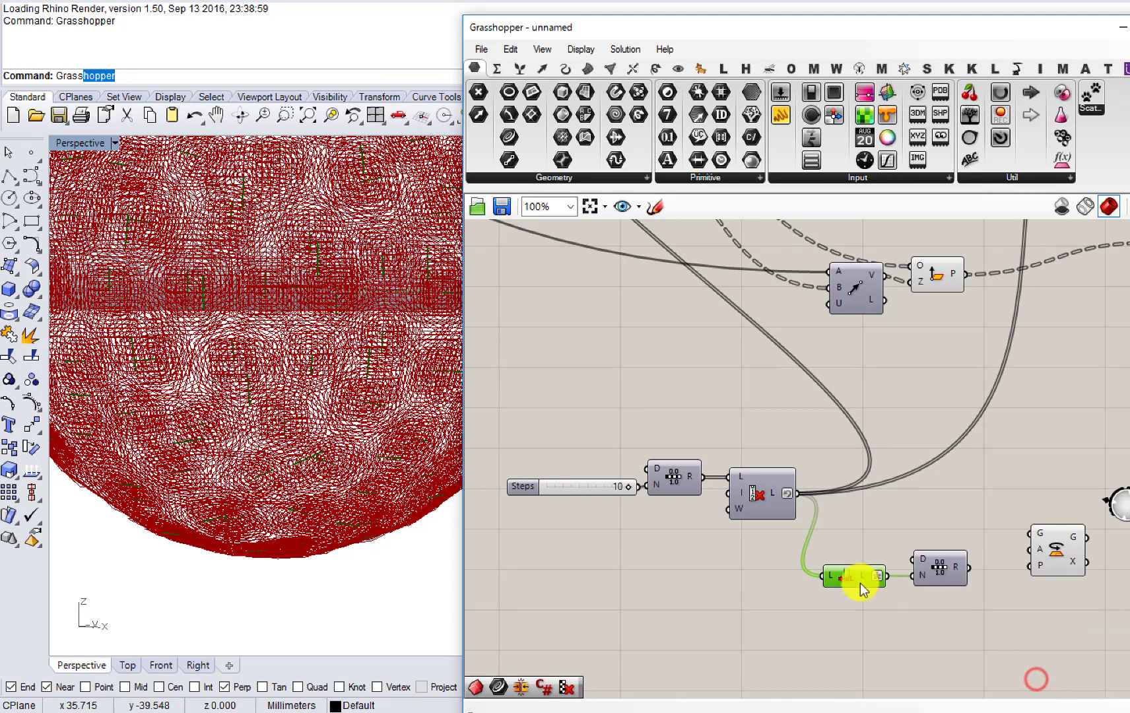
Step: Move the Steps slider, its Range, the cull component and List Length together up beneath the centre-point component
{"action": "right_click_drag", "start_coordinate": [828, 571], "coordinate": [862, 612]}
{"action": "left_click_drag", "start_coordinate": [885, 669], "coordinate": [634, 508]}
{"action": "right_click_drag", "start_coordinate": [786, 547], "coordinate": [801, 586]}
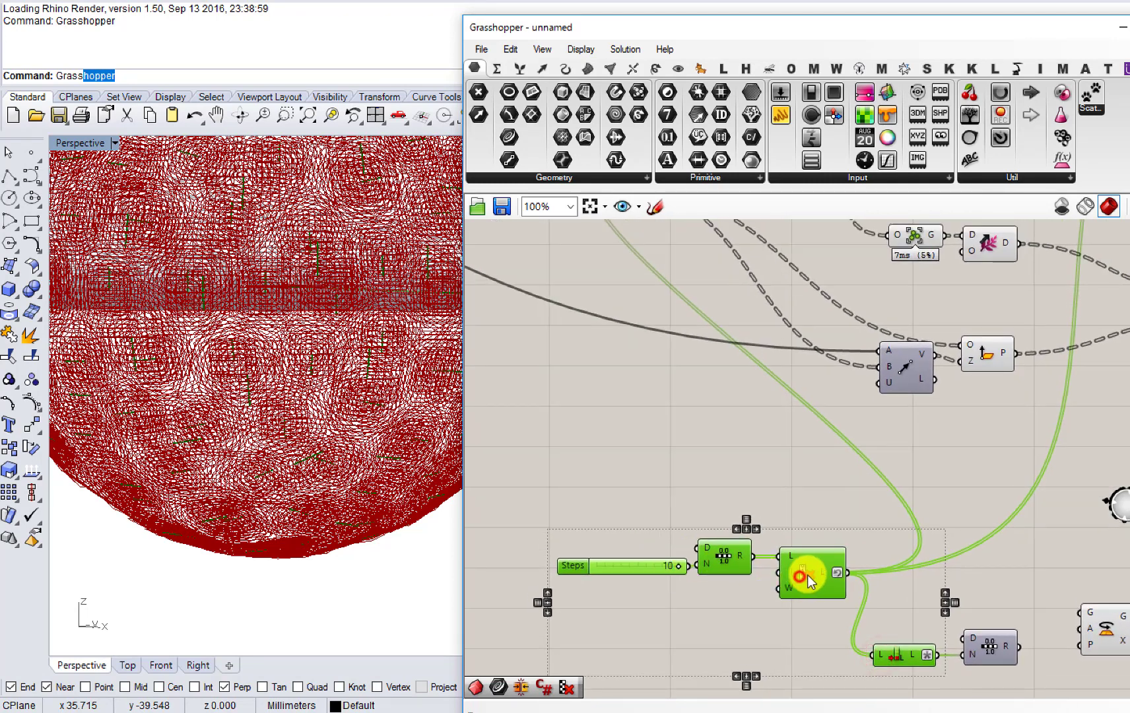
{"action": "left_click_drag", "start_coordinate": [815, 575], "coordinate": [627, 384]}
{"action": "right_click_drag", "start_coordinate": [690, 433], "coordinate": [698, 501]}
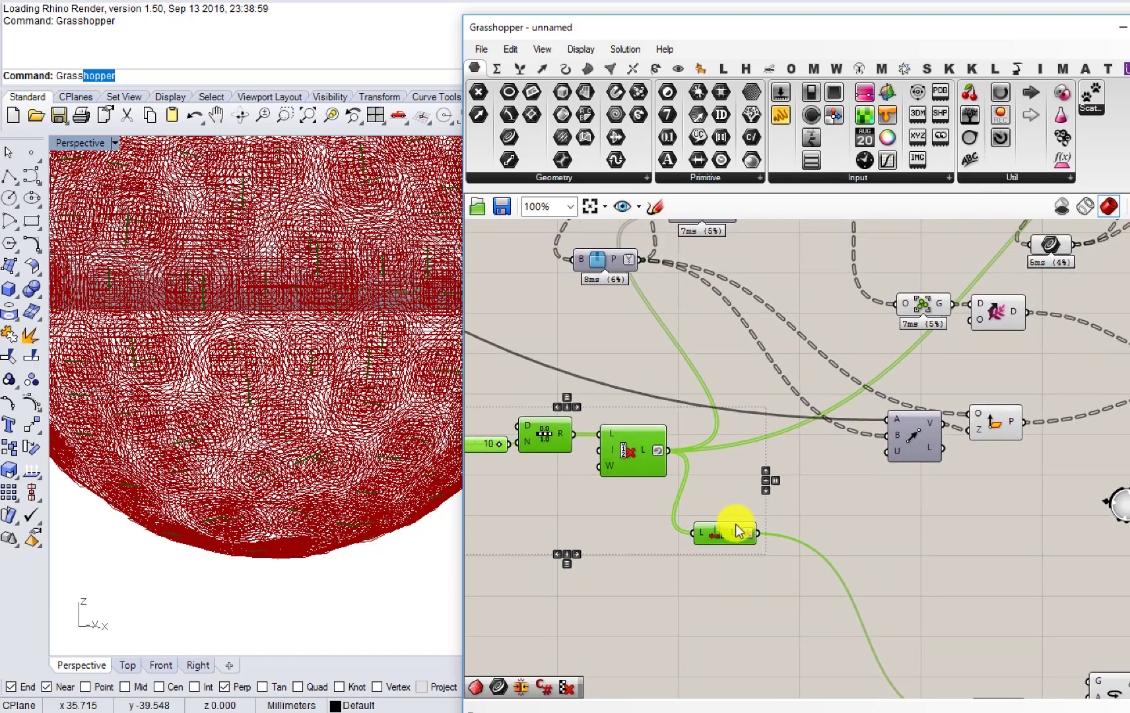
{"action": "scroll", "coordinate": [677, 502], "scroll_direction": "down", "scroll_amount": 3}
{"action": "scroll", "coordinate": [685, 501], "scroll_direction": "up", "scroll_amount": 3}
{"action": "left_click", "coordinate": [690, 536]}
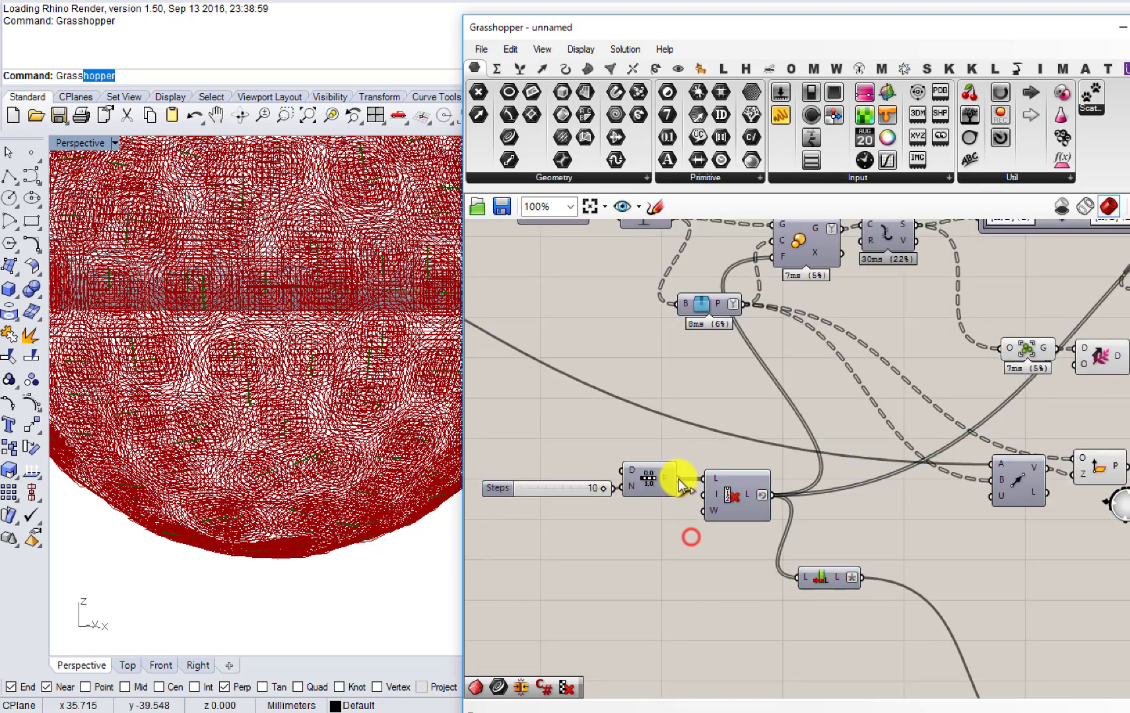
Step: Move the lower Range next to List Length below Vector 2Pt and delete the unconnected Rotate component
{"action": "right_click_drag", "start_coordinate": [774, 536], "coordinate": [558, 426]}
{"action": "left_click_drag", "start_coordinate": [823, 634], "coordinate": [701, 446]}
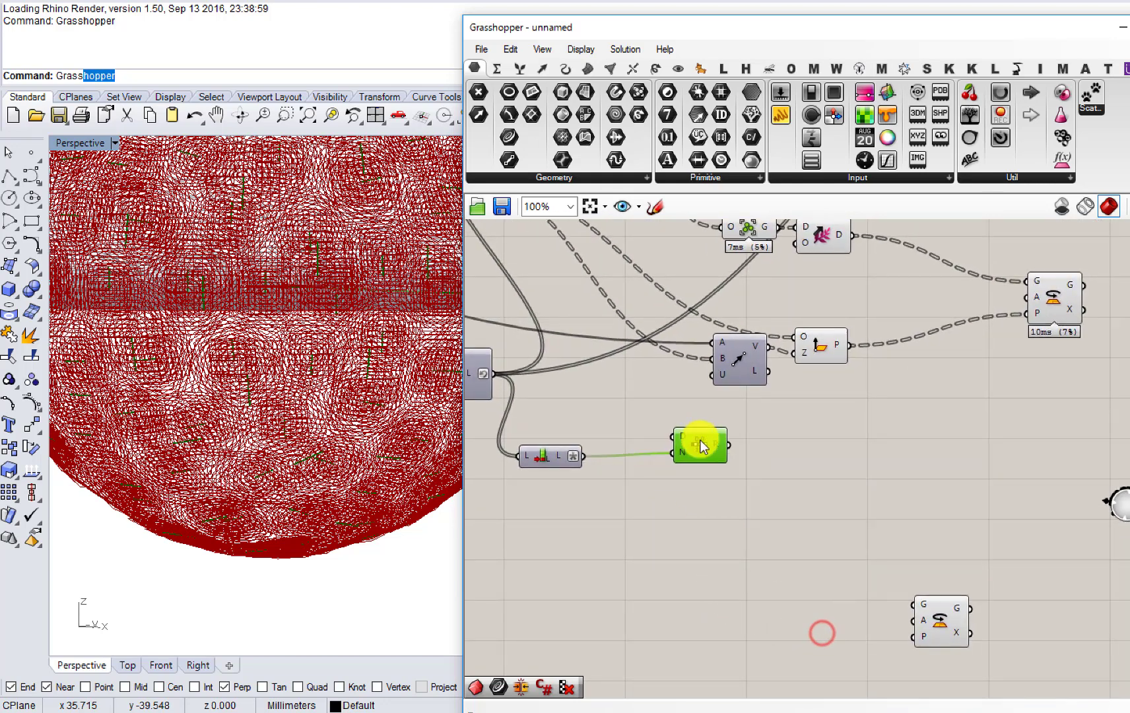
{"action": "left_click", "coordinate": [930, 617]}
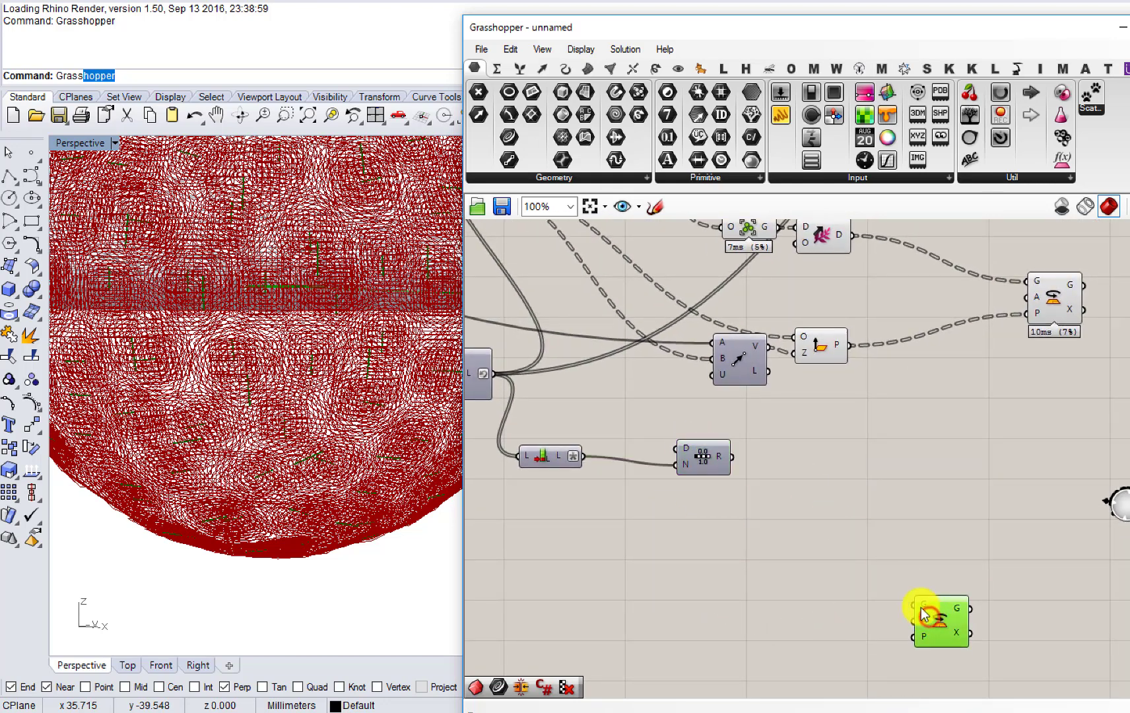
{"action": "key", "text": "Delete"}
Step: Add a Remap Numbers component, connect Range's output to its V input and place it farther from Range
{"action": "double_click", "coordinate": [790, 500]}
{"action": "type", "text": "rema"}
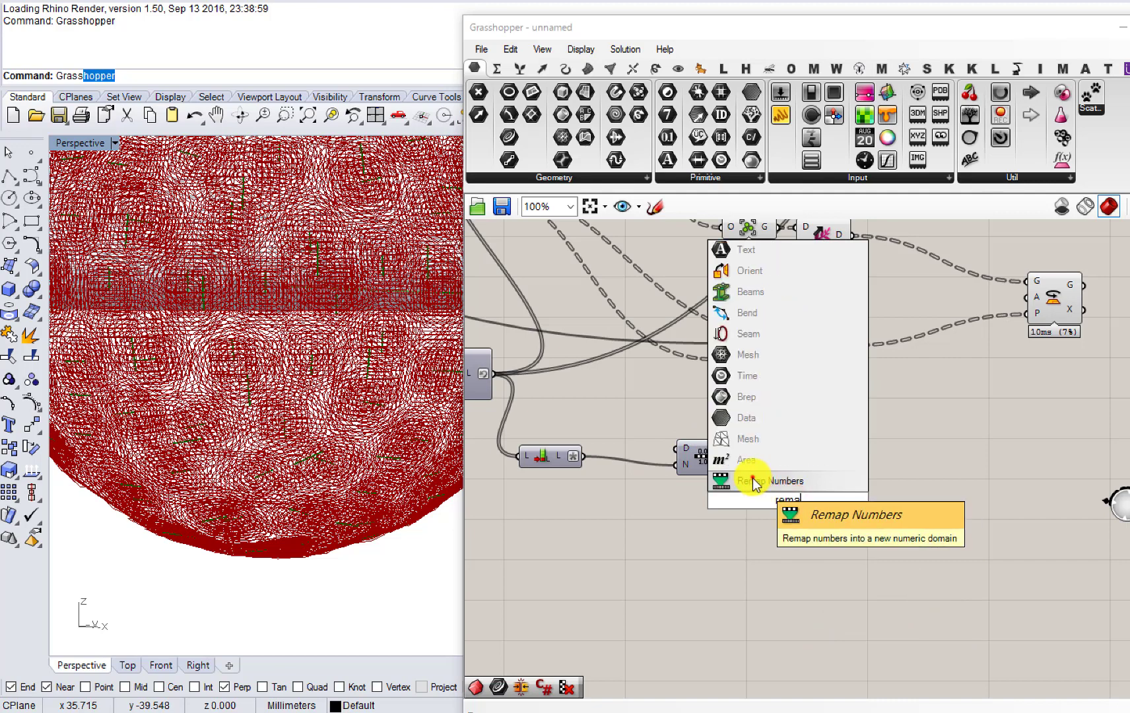
{"action": "left_click", "coordinate": [753, 481]}
{"action": "left_click", "coordinate": [717, 454]}
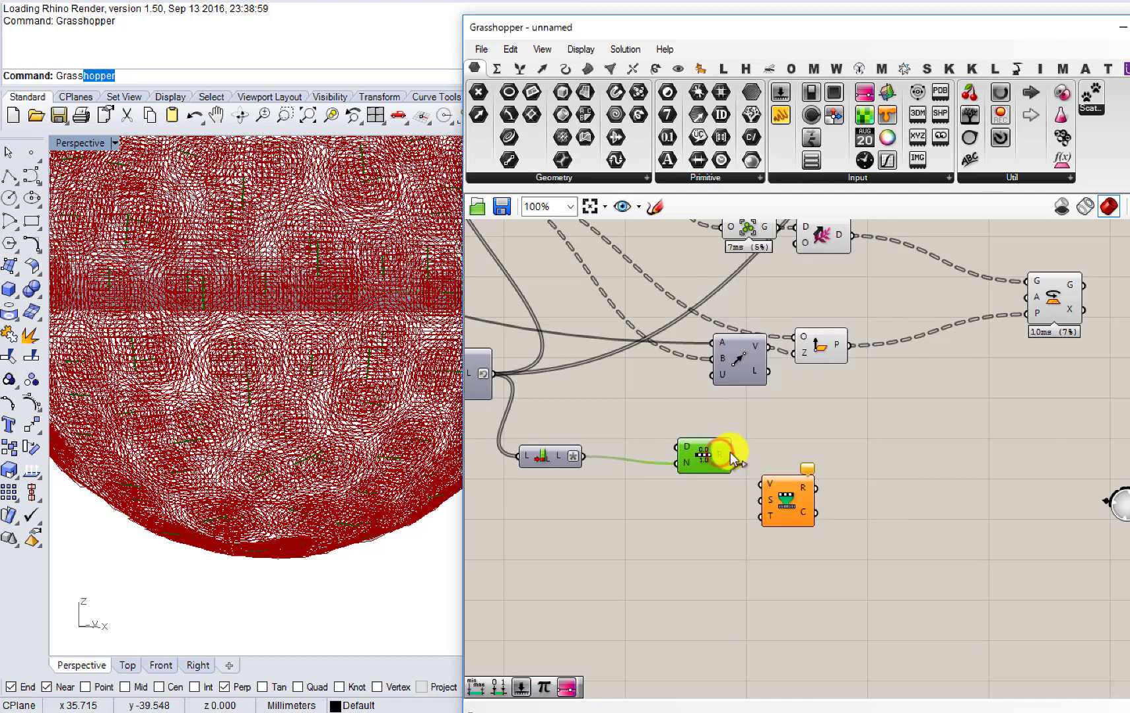
{"action": "left_click_drag", "start_coordinate": [731, 455], "coordinate": [885, 474]}
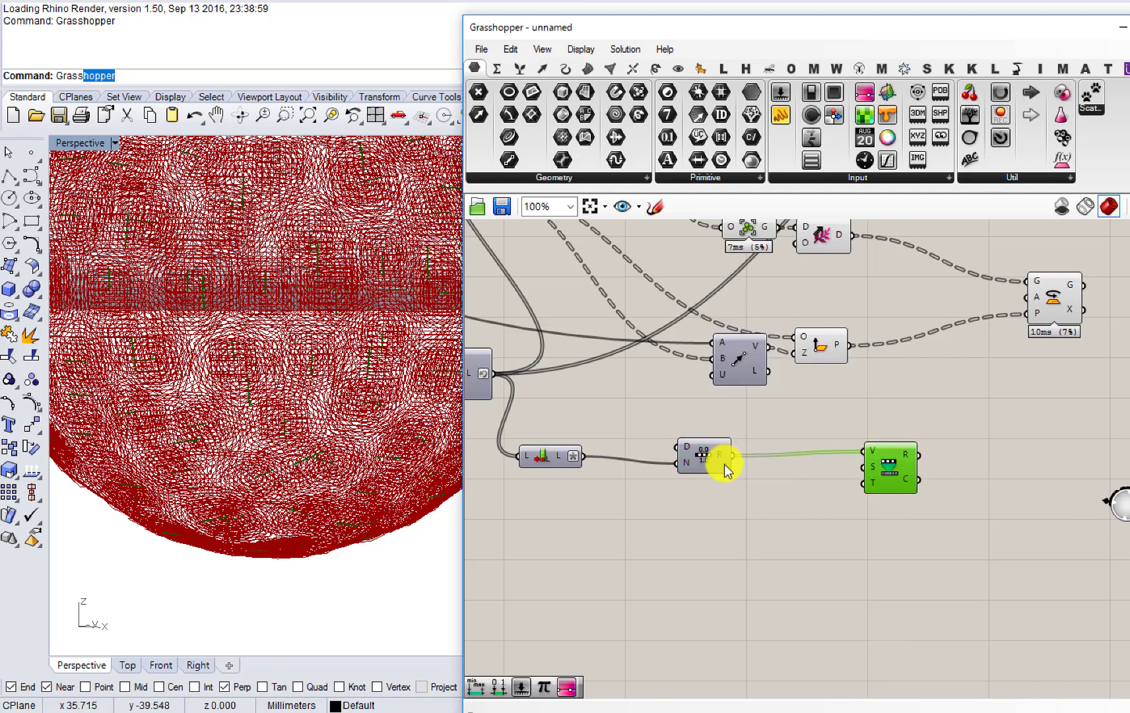
{"action": "right_click_drag", "start_coordinate": [817, 491], "coordinate": [718, 530]}
{"action": "left_click_drag", "start_coordinate": [800, 515], "coordinate": [831, 524]}
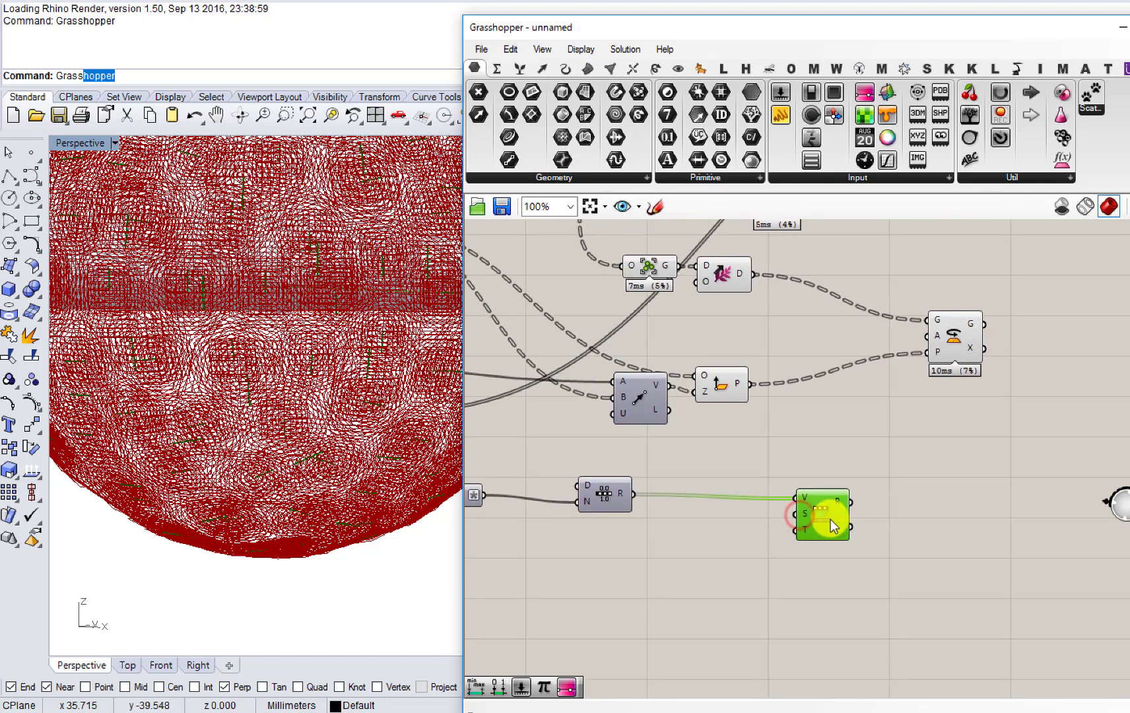
Step: Add a Pi component and place it below and between Range and Remap Numbers
{"action": "double_click", "coordinate": [706, 581]}
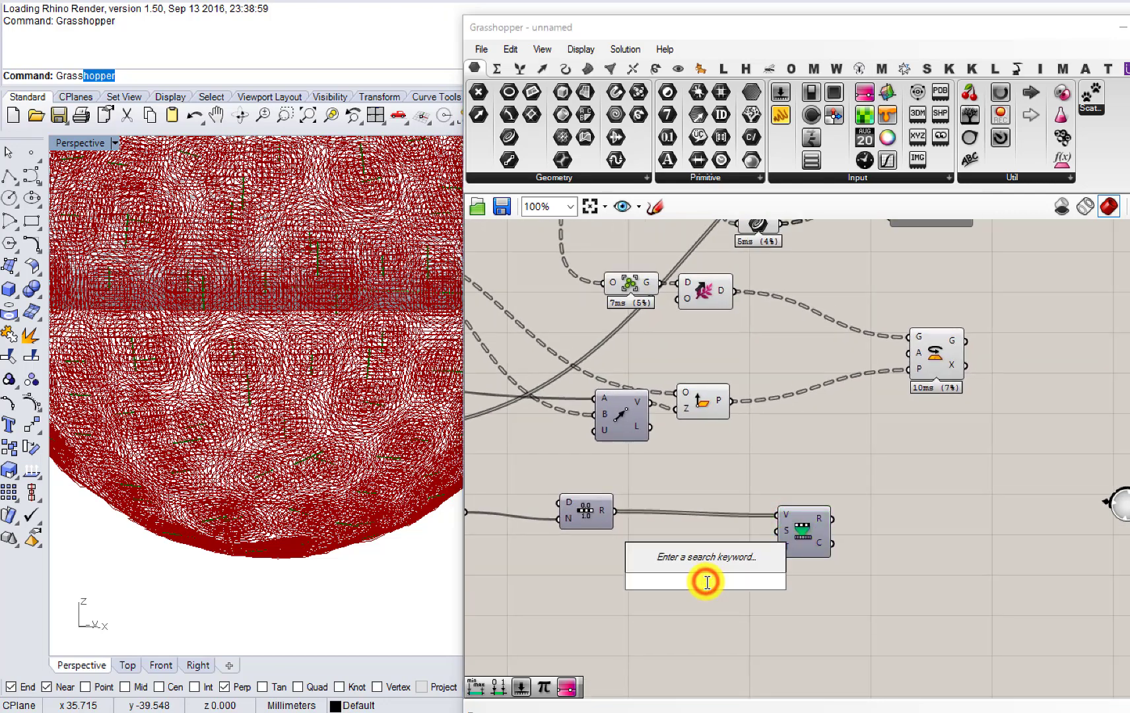
{"action": "type", "text": "pi"}
{"action": "key", "text": "Return"}
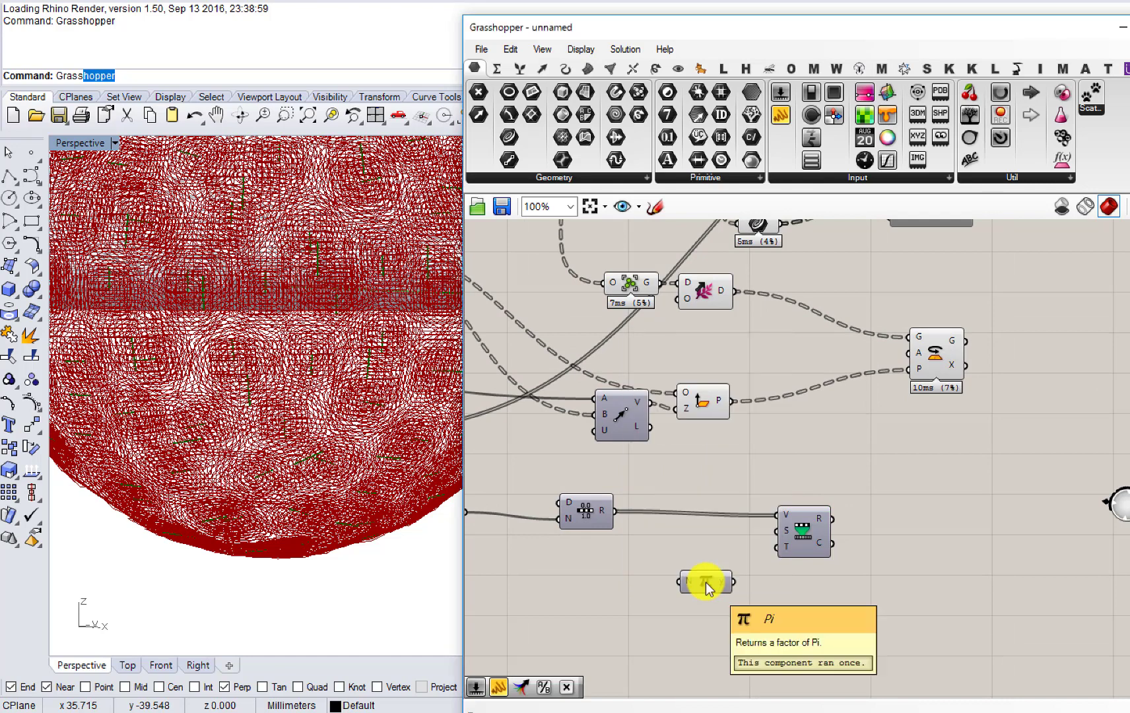
{"action": "left_click_drag", "start_coordinate": [705, 582], "coordinate": [651, 635]}
{"action": "double_click", "coordinate": [721, 596]}
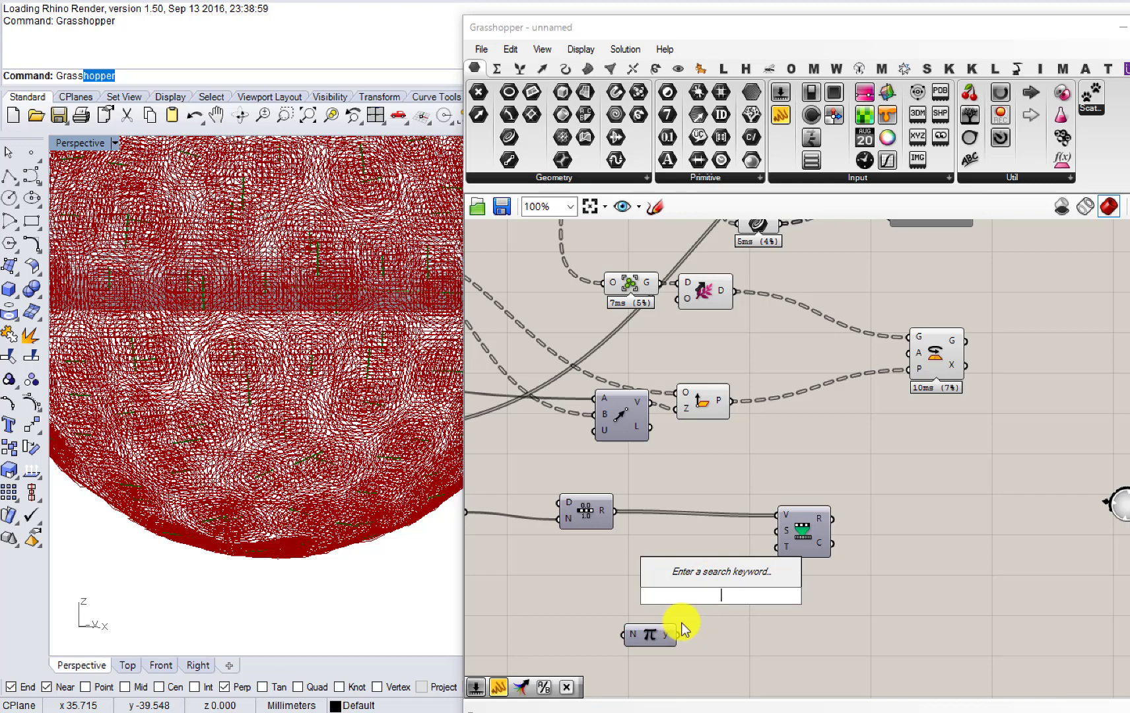
{"action": "left_click", "coordinate": [612, 586]}
Step: Shift Range slightly up, check its output values and connect Pi's output to Remap Numbers' T input
{"action": "right_click_drag", "start_coordinate": [643, 551], "coordinate": [743, 545]}
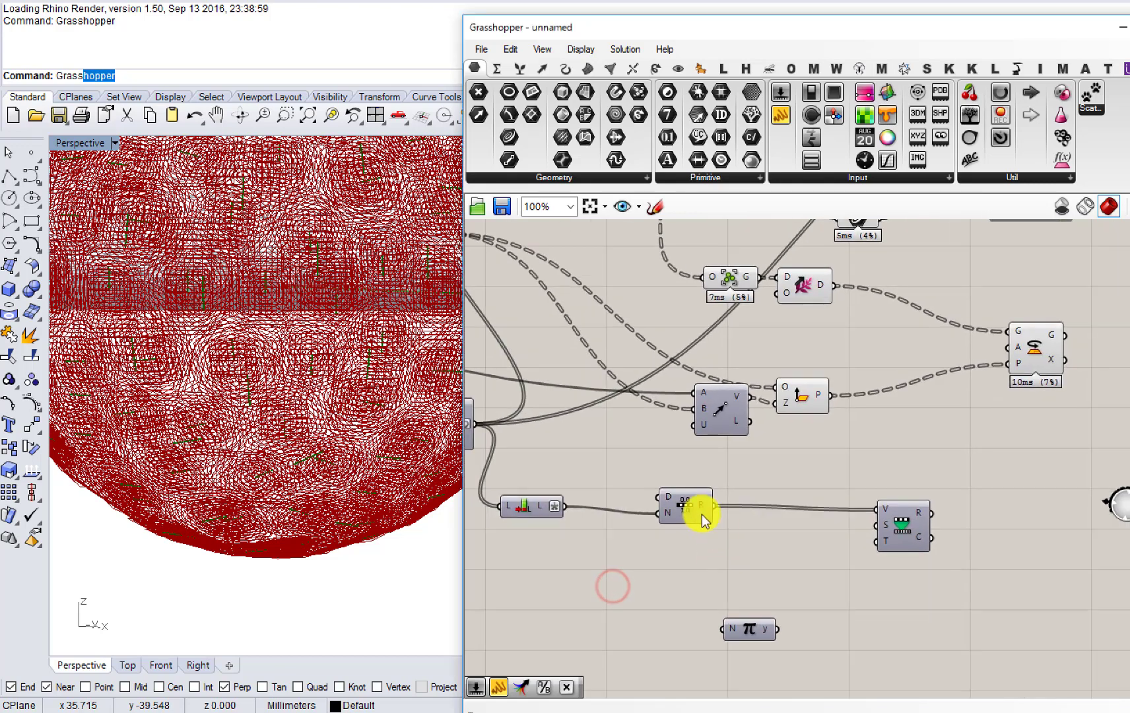
{"action": "left_click_drag", "start_coordinate": [697, 511], "coordinate": [697, 505]}
{"action": "mouse_move", "coordinate": [697, 509]}
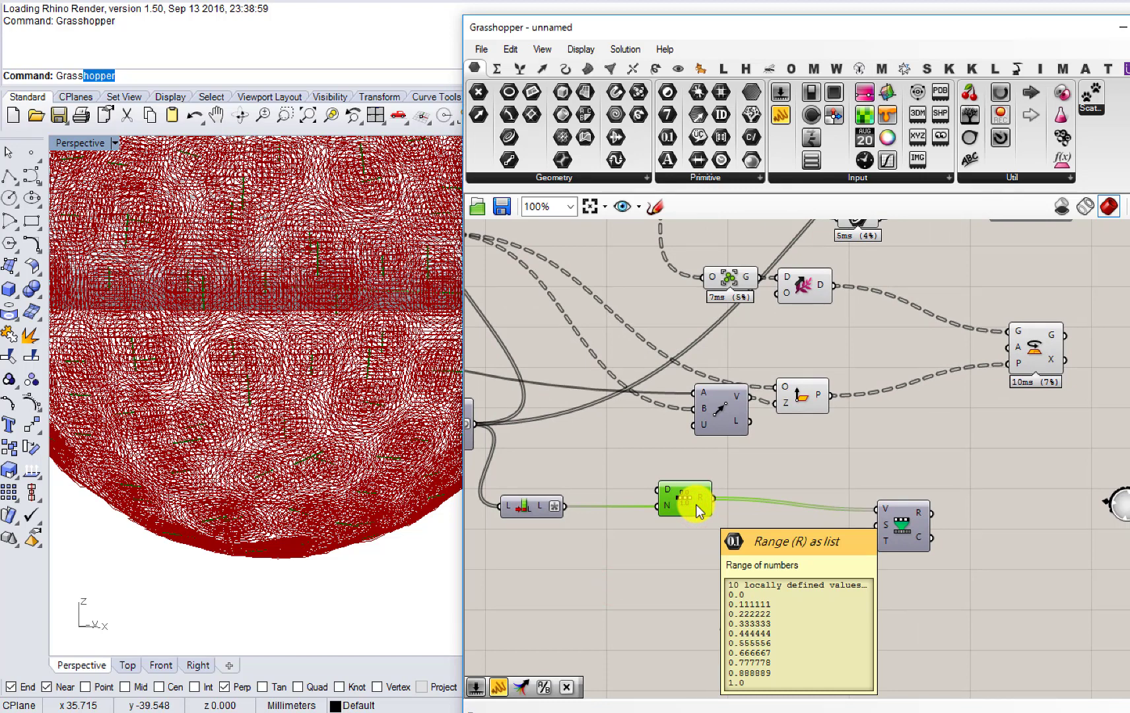
{"action": "left_click_drag", "start_coordinate": [846, 567], "coordinate": [878, 542]}
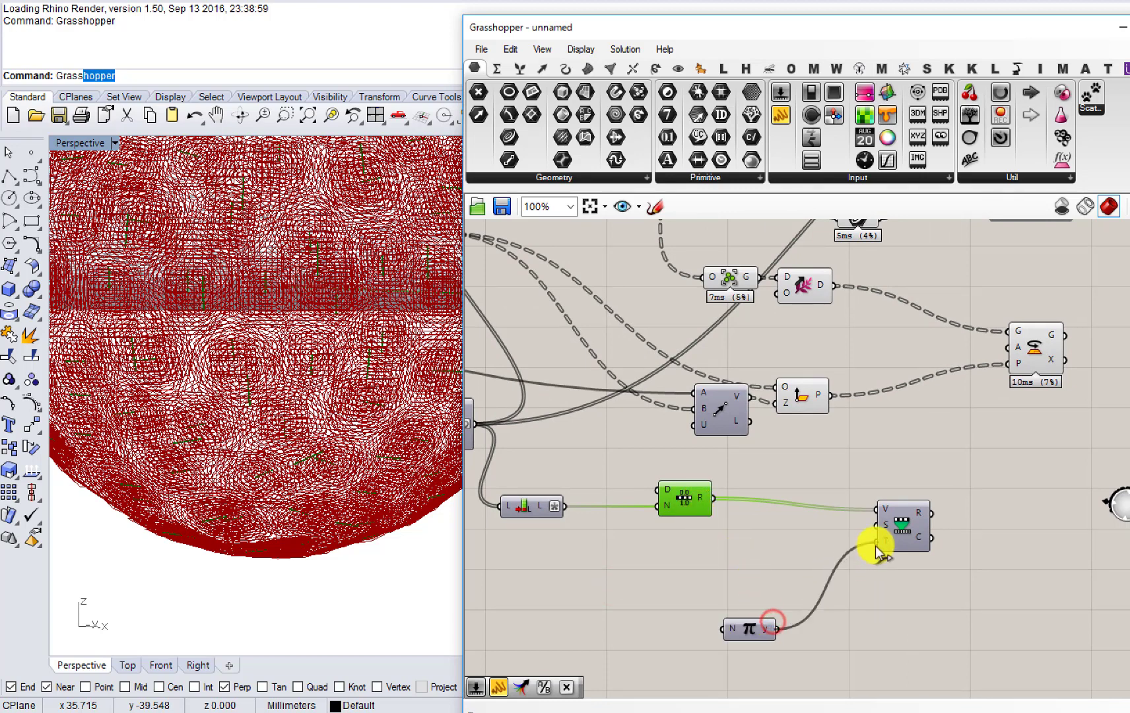
Step: Move Pi closer to Remap Numbers, add a number slider set to 1.000 and connect it to Pi's N input
{"action": "left_click_drag", "start_coordinate": [759, 620], "coordinate": [810, 586]}
{"action": "double_click", "coordinate": [730, 576]}
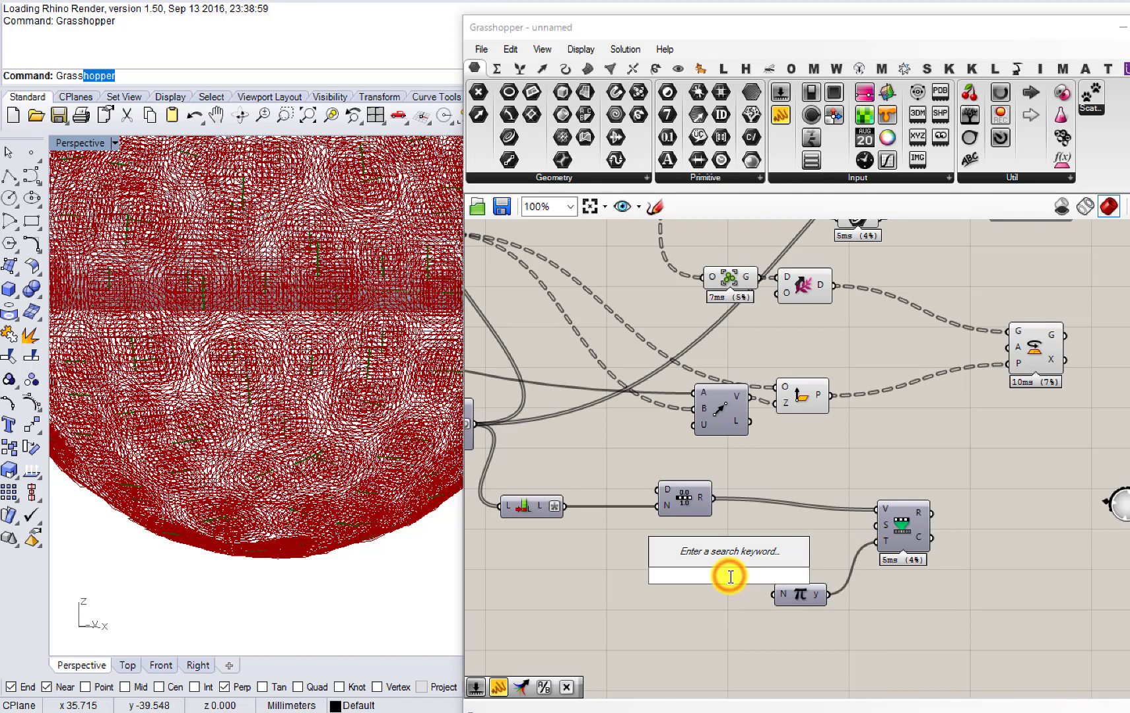
{"action": "type", "text": "0.5"}
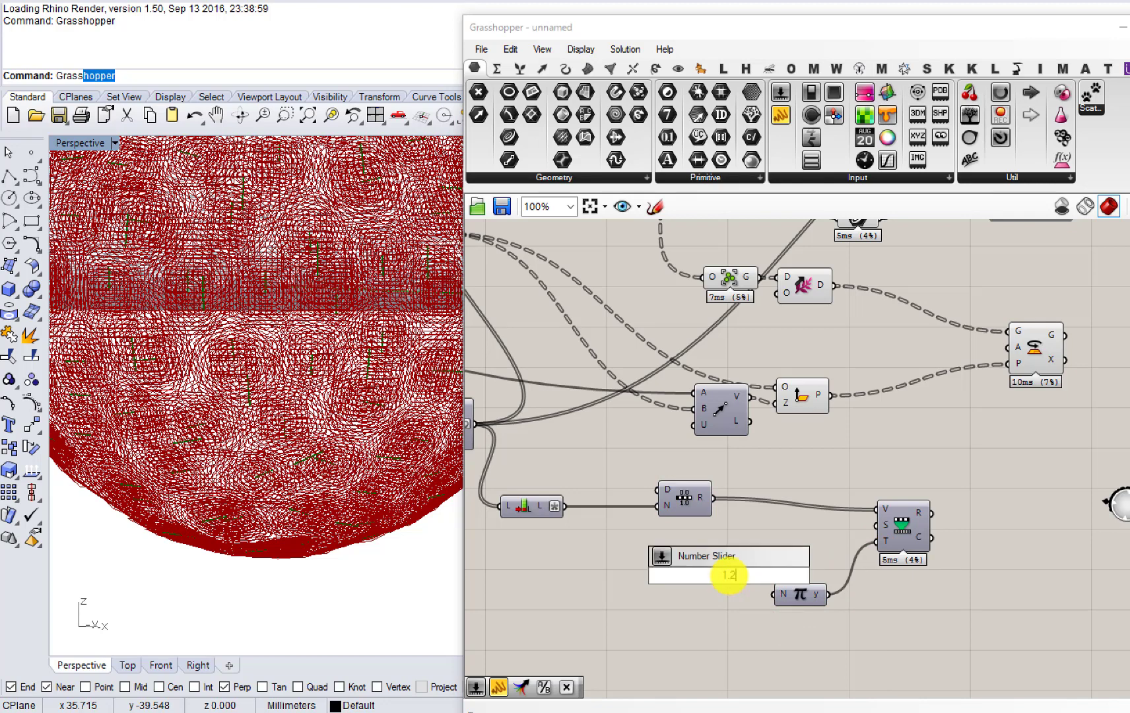
{"action": "key", "text": "Return"}
{"action": "type", "text": "5"}
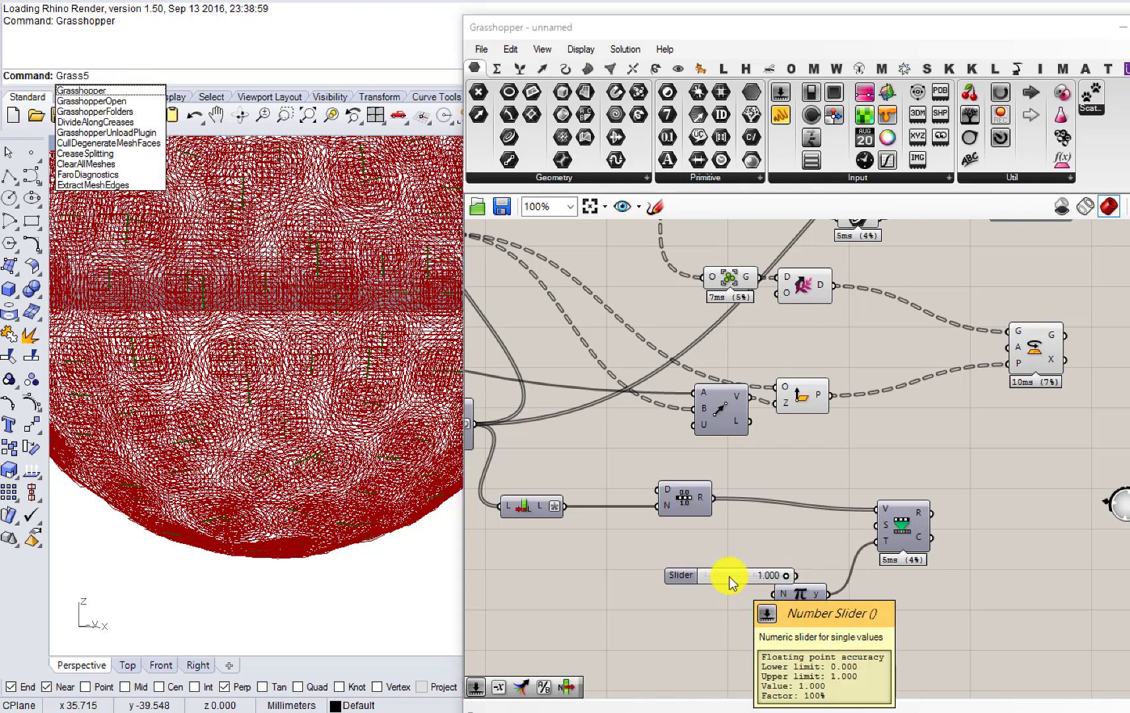
{"action": "left_click", "coordinate": [776, 549]}
{"action": "left_click_drag", "start_coordinate": [753, 573], "coordinate": [778, 593]}
Step: Connect Remap Numbers' R output to Rotate's A input and inspect the rotated cell curves on the sphere
{"action": "right_click_drag", "start_coordinate": [943, 515], "coordinate": [834, 562]}
{"action": "mouse_move", "coordinate": [822, 551]}
{"action": "left_mouse_down"}
{"action": "mouse_move", "coordinate": [884, 470]}
{"action": "mouse_move", "coordinate": [815, 564]}
{"action": "left_mouse_up"}
{"action": "left_click_drag", "start_coordinate": [895, 400], "coordinate": [901, 395]}
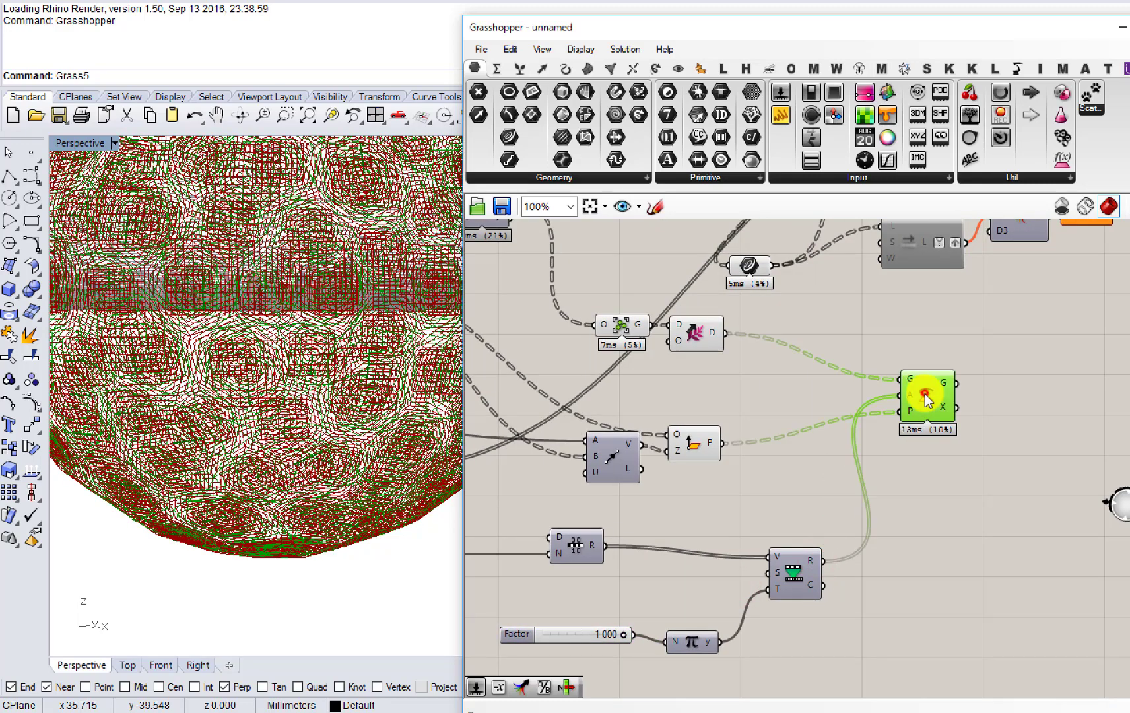
{"action": "scroll", "coordinate": [314, 342], "scroll_direction": "up", "scroll_amount": 6}
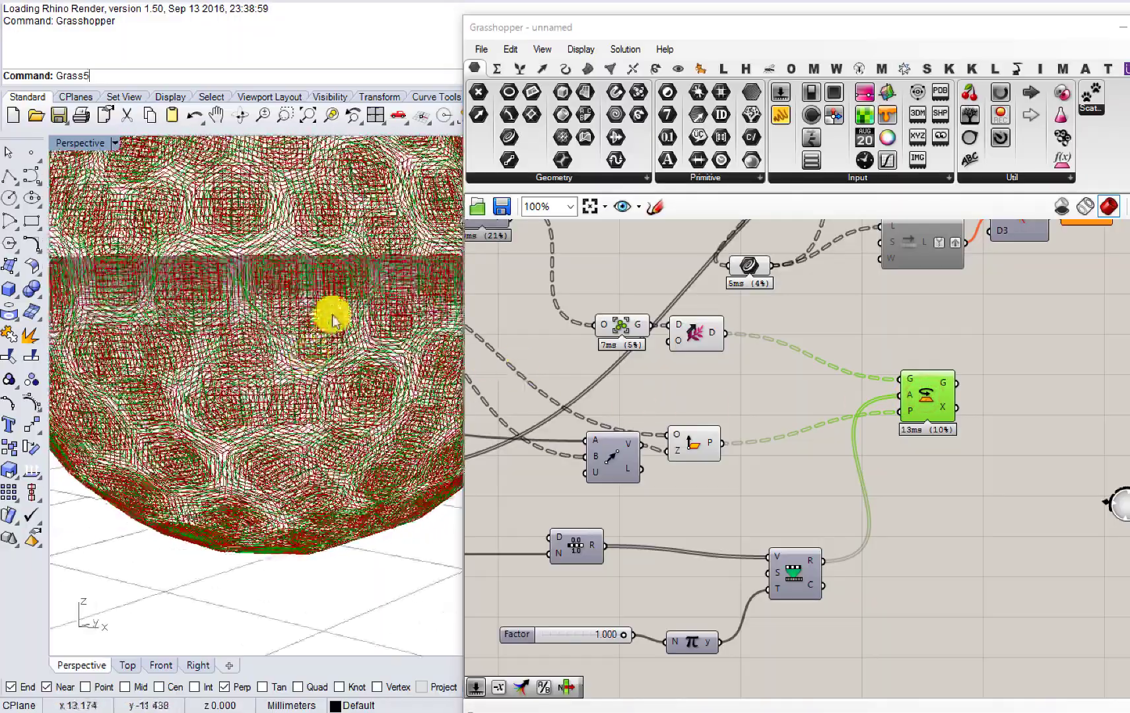
{"action": "scroll", "coordinate": [297, 416], "scroll_direction": "down", "scroll_amount": 6}
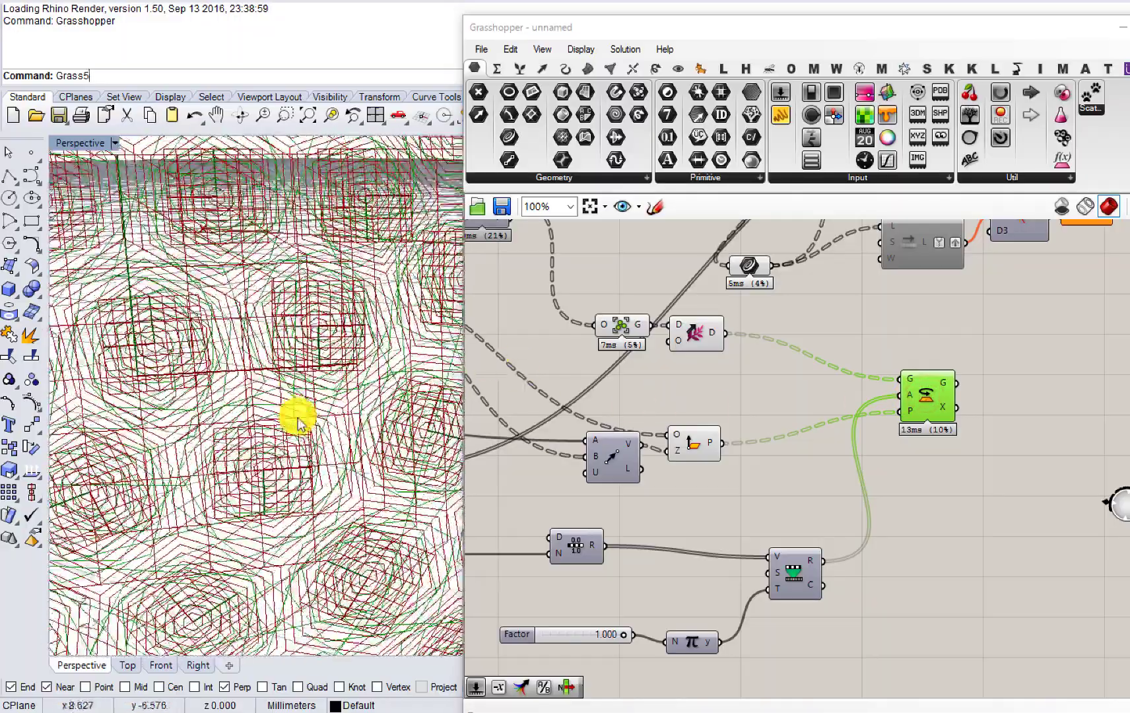
{"action": "scroll", "coordinate": [756, 467], "scroll_direction": "down", "scroll_amount": 2}
Step: Turn off the preview of the components feeding Rotate, from the curve component and Path Mapper to the plane component
{"action": "left_click_drag", "start_coordinate": [817, 502], "coordinate": [575, 253]}
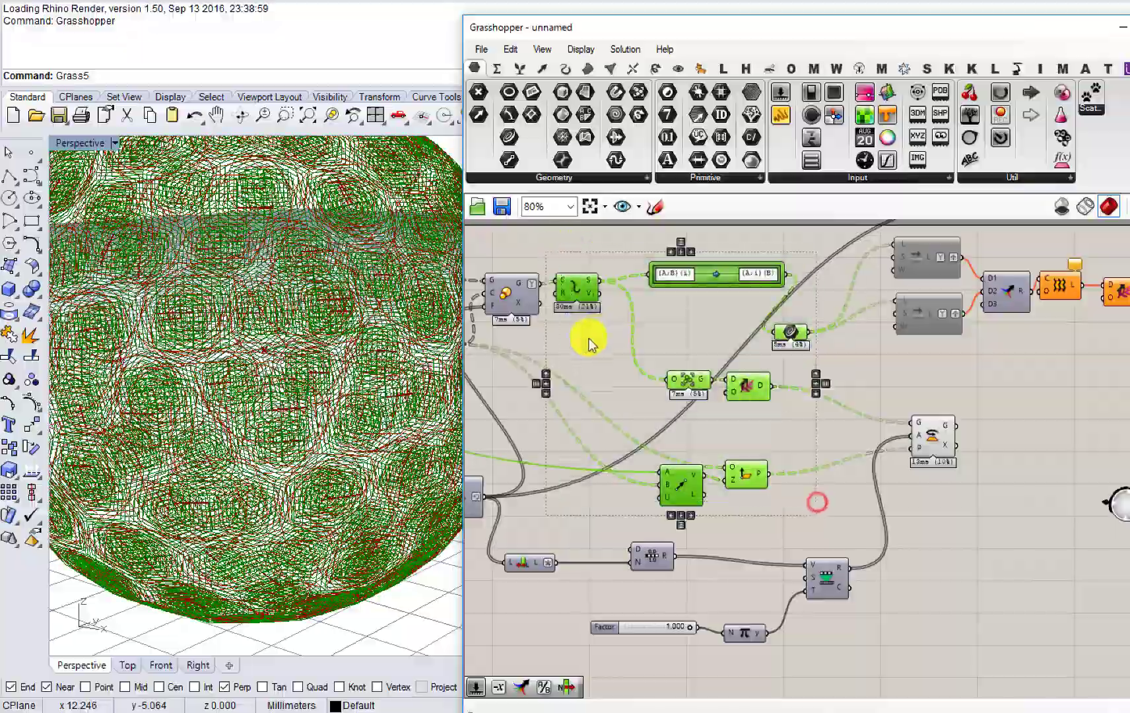
{"action": "middle_click", "coordinate": [589, 337]}
{"action": "left_click", "coordinate": [635, 295]}
{"action": "right_click_drag", "start_coordinate": [382, 403], "coordinate": [418, 438]}
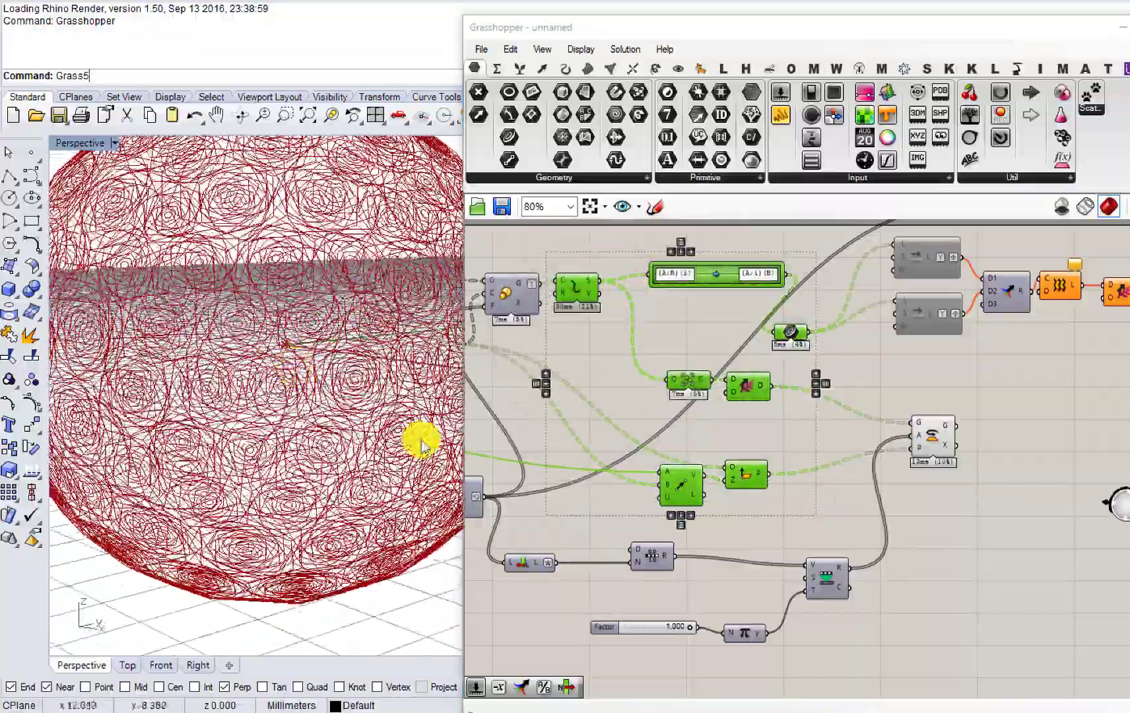
Step: Set the Factor slider to 0.332 and check the twist of the cell curves across the whole sphere
{"action": "scroll", "coordinate": [759, 620], "scroll_direction": "up", "scroll_amount": 5}
{"action": "left_click_drag", "start_coordinate": [761, 617], "coordinate": [628, 617]}
{"action": "scroll", "coordinate": [245, 515], "scroll_direction": "down", "scroll_amount": 8}
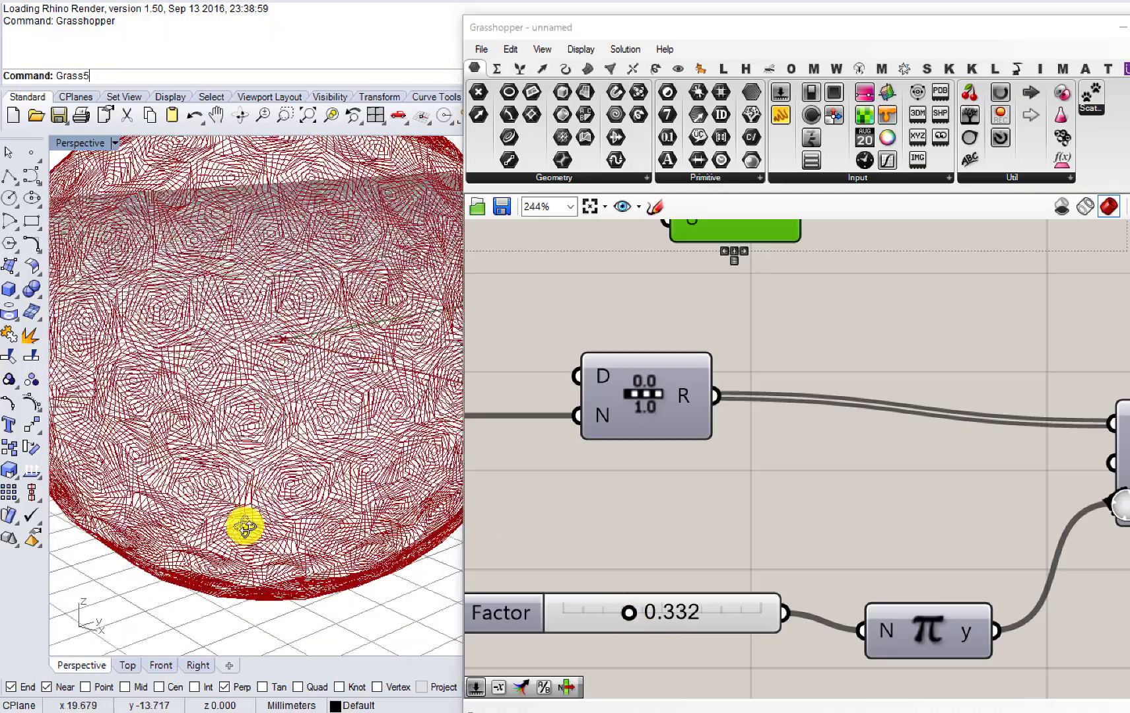
{"action": "scroll", "coordinate": [719, 461], "scroll_direction": "down", "scroll_amount": 5}
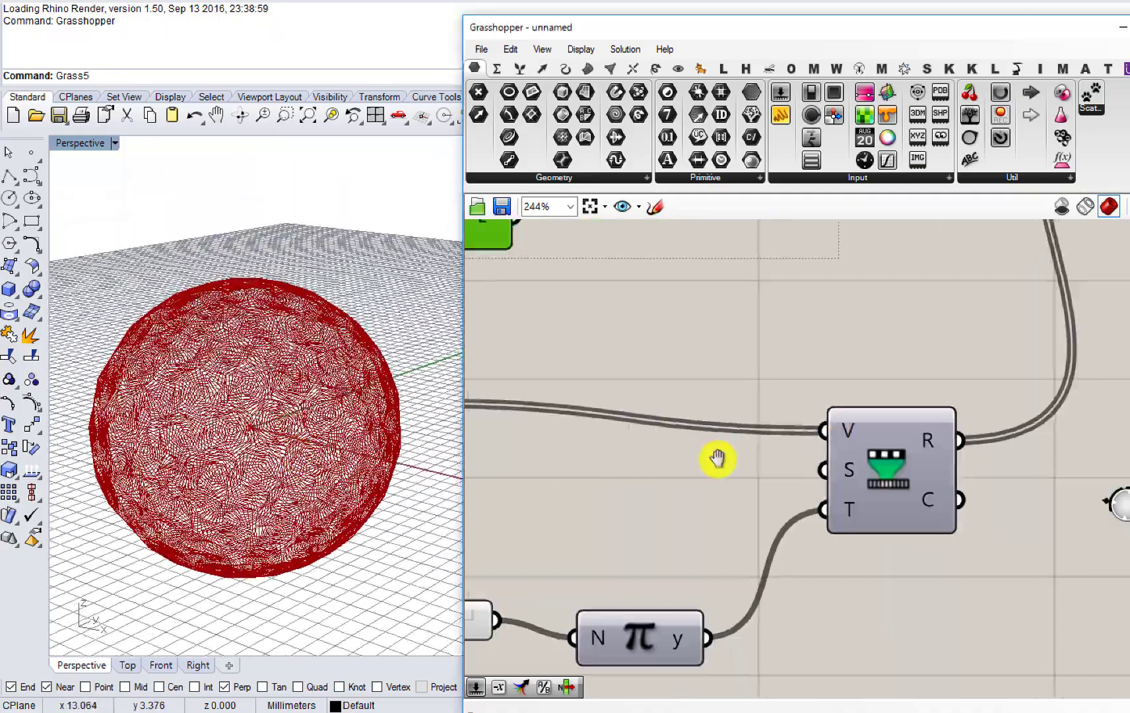
Step: Simplify Rotate's G output, move the component closer to its inputs and check the output's data structure
{"action": "left_click", "coordinate": [724, 486]}
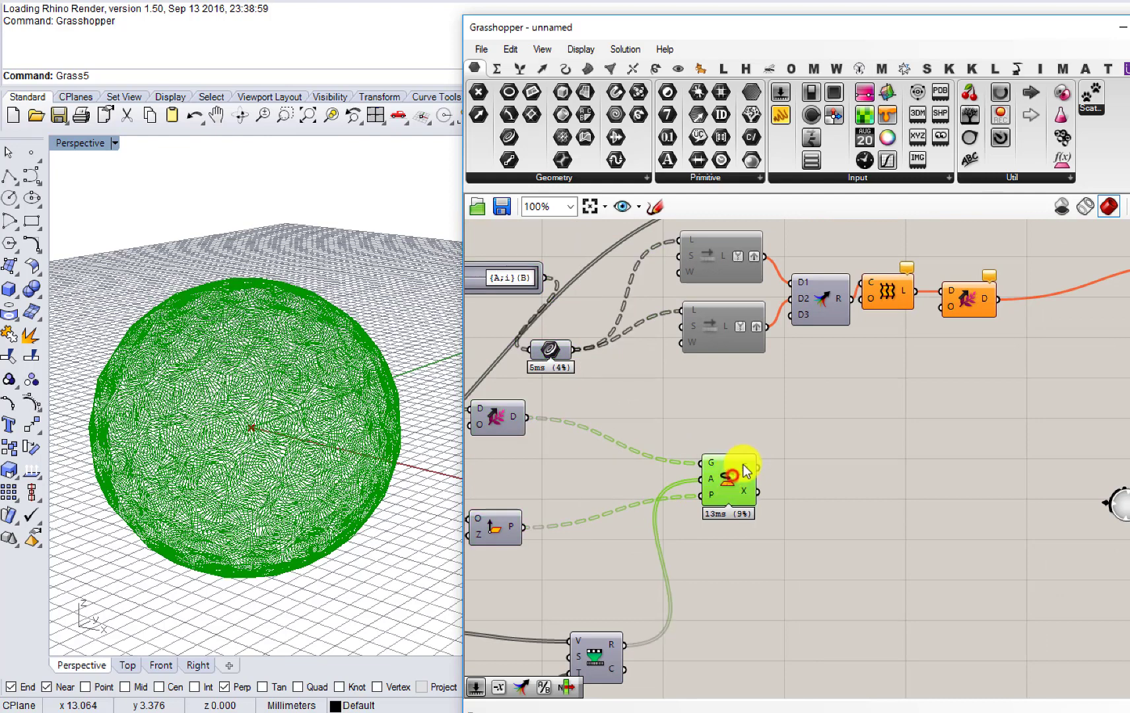
{"action": "right_click", "coordinate": [745, 470]}
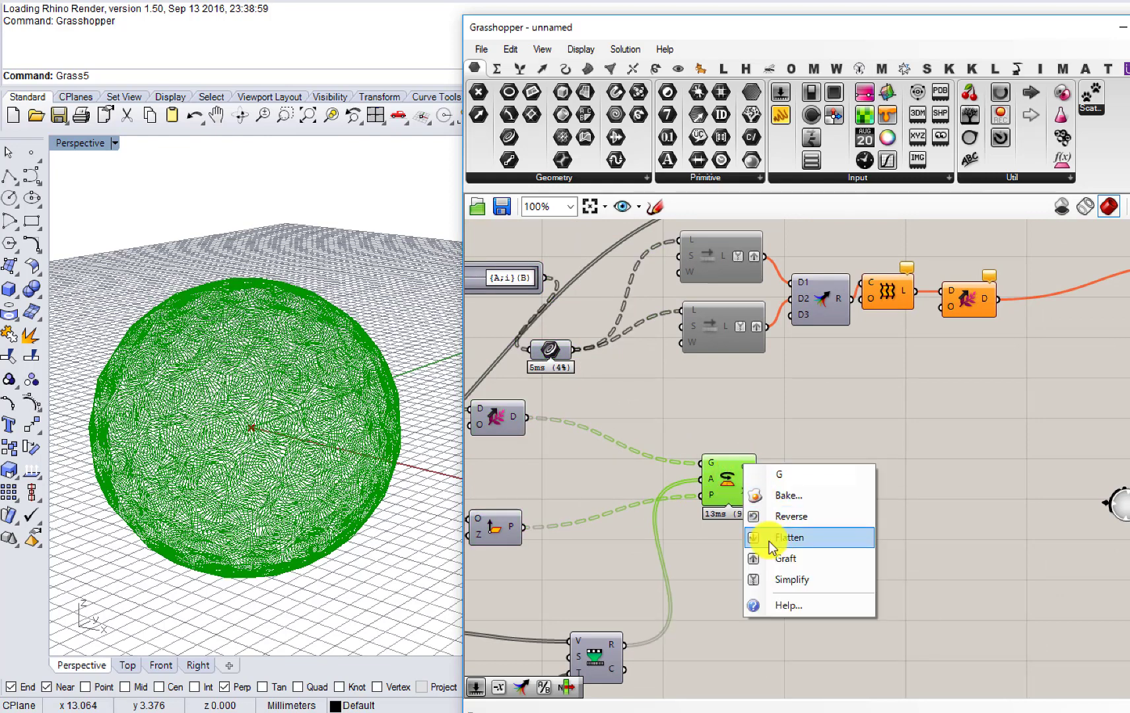
{"action": "left_click", "coordinate": [770, 580]}
{"action": "left_click_drag", "start_coordinate": [742, 488], "coordinate": [594, 470]}
{"action": "right_click_drag", "start_coordinate": [607, 450], "coordinate": [626, 455]}
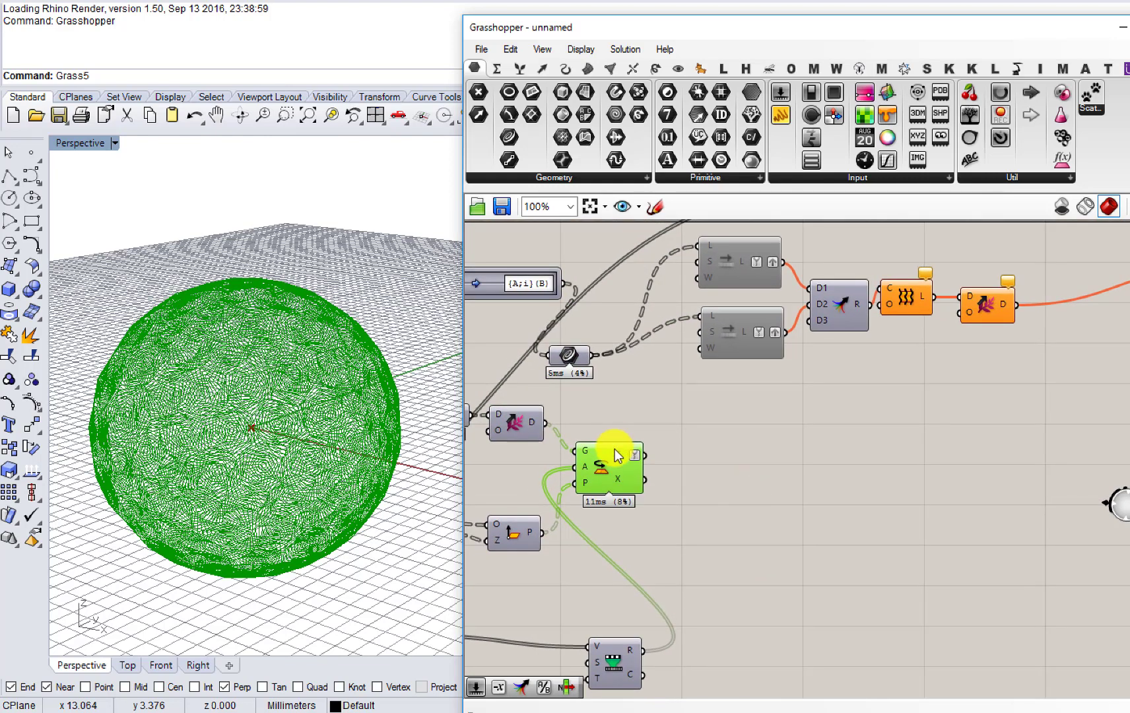
{"action": "mouse_move", "coordinate": [614, 448]}
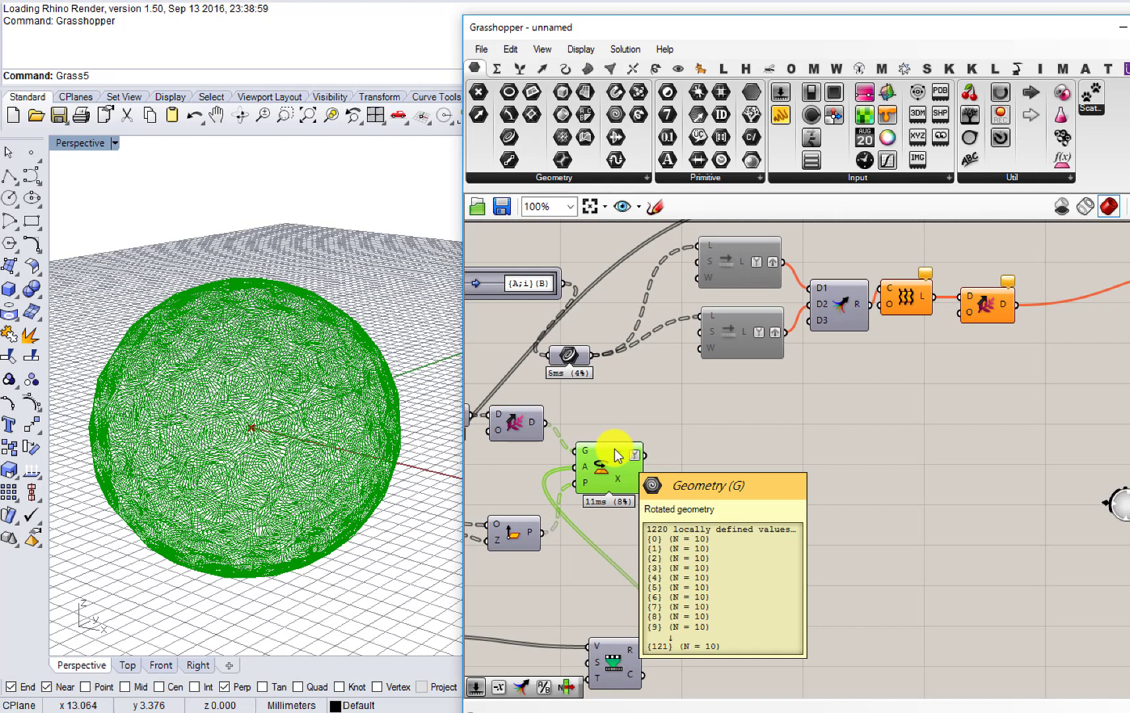
Step: Add an Ungroup component beside Rotate, connect Rotate's G output to it and check its output branches
{"action": "double_click", "coordinate": [731, 447]}
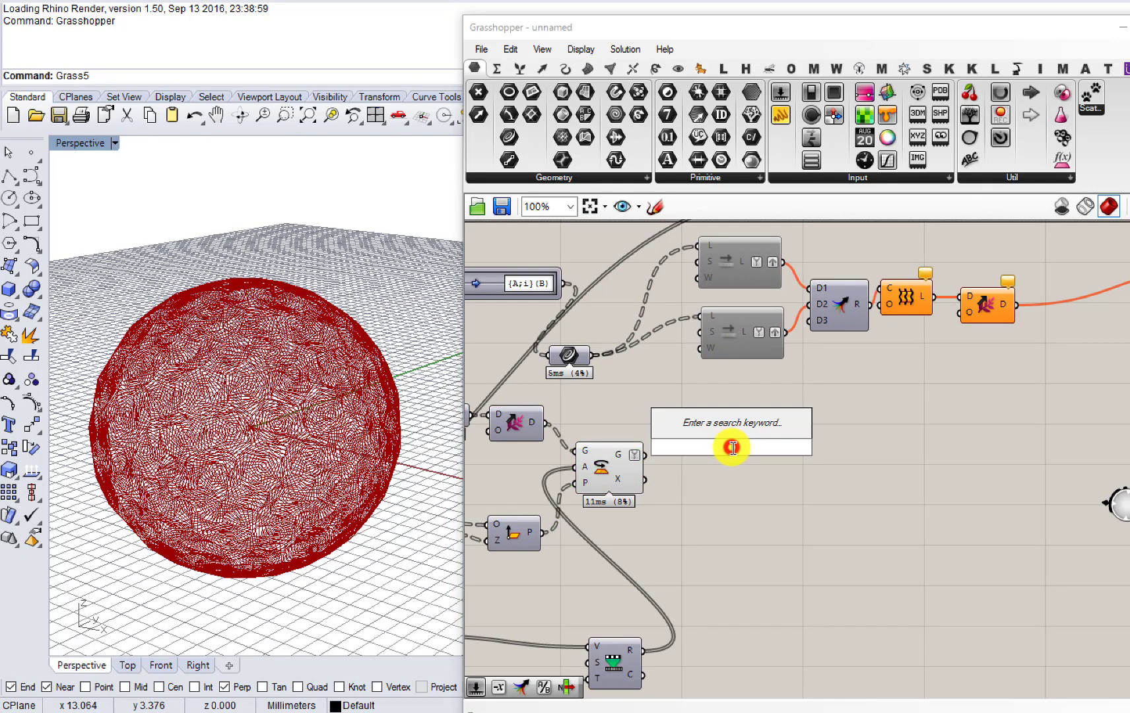
{"action": "type", "text": "ungl"}
{"action": "key", "text": "Return"}
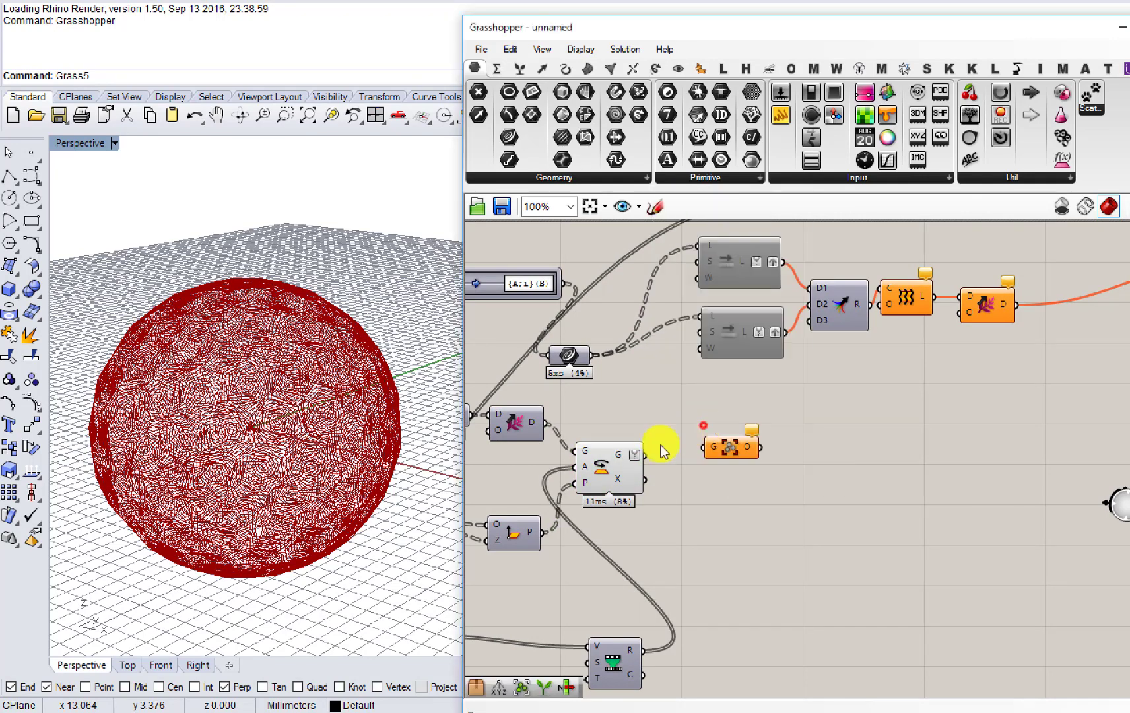
{"action": "left_click", "coordinate": [643, 462]}
{"action": "left_click_drag", "start_coordinate": [653, 457], "coordinate": [716, 455]}
{"action": "left_click", "coordinate": [716, 454]}
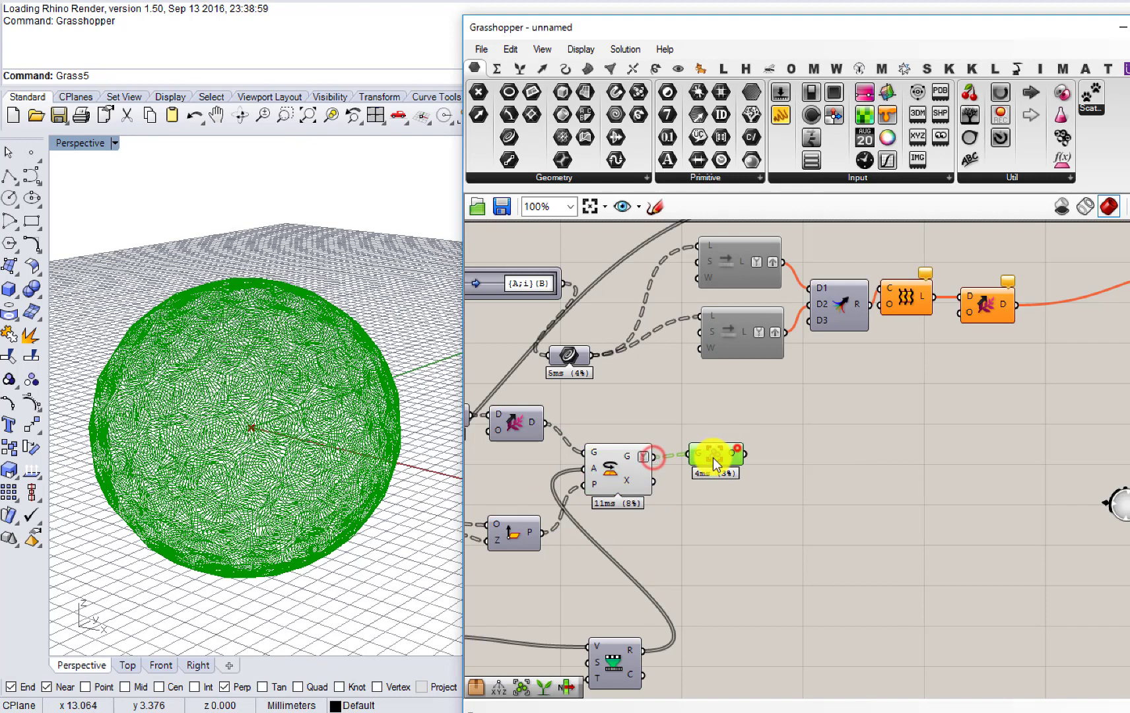
{"action": "mouse_move", "coordinate": [724, 458]}
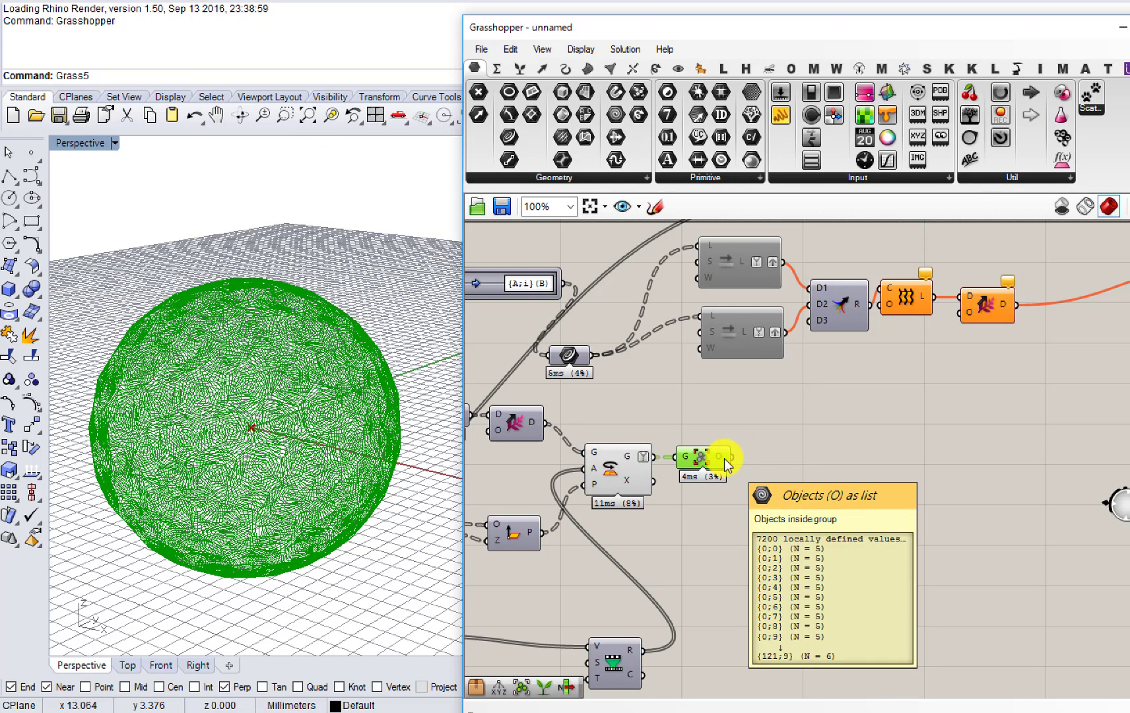
Step: Connect Ungroup's O output to the Path Mapper input and enable the two disabled Shift List components
{"action": "right_click_drag", "start_coordinate": [724, 458], "coordinate": [908, 553]}
{"action": "left_click_drag", "start_coordinate": [625, 373], "coordinate": [571, 374]}
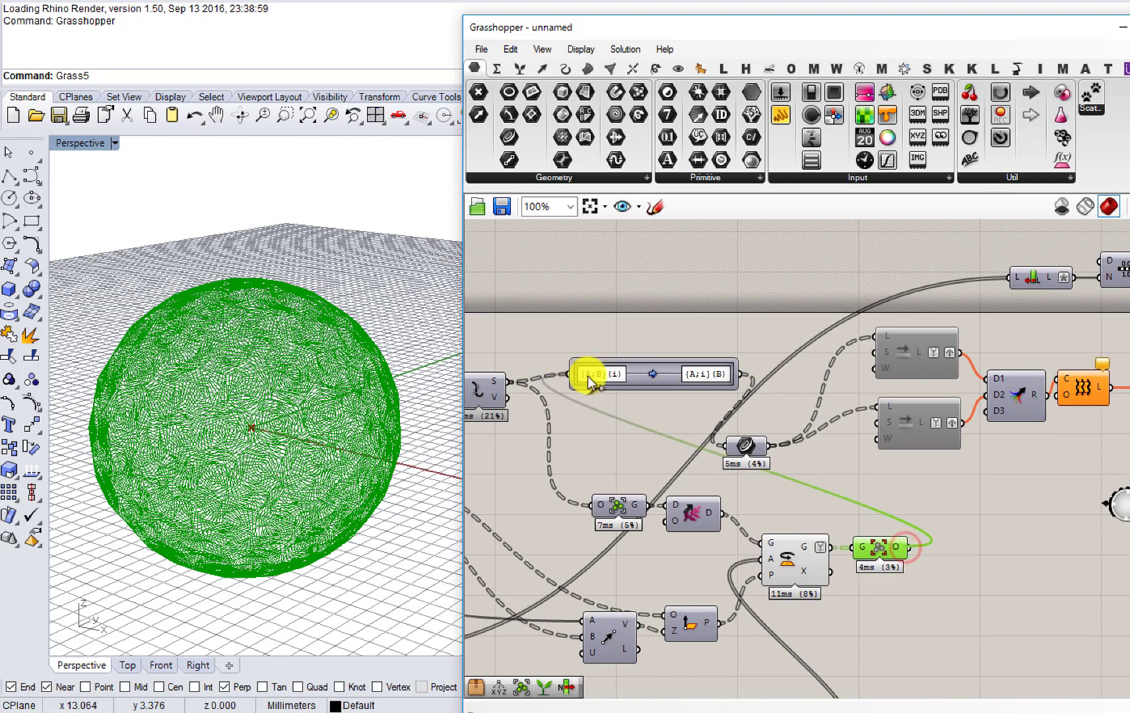
{"action": "right_click_drag", "start_coordinate": [915, 492], "coordinate": [793, 500]}
{"action": "left_click_drag", "start_coordinate": [792, 500], "coordinate": [728, 312]}
{"action": "key", "text": "space"}
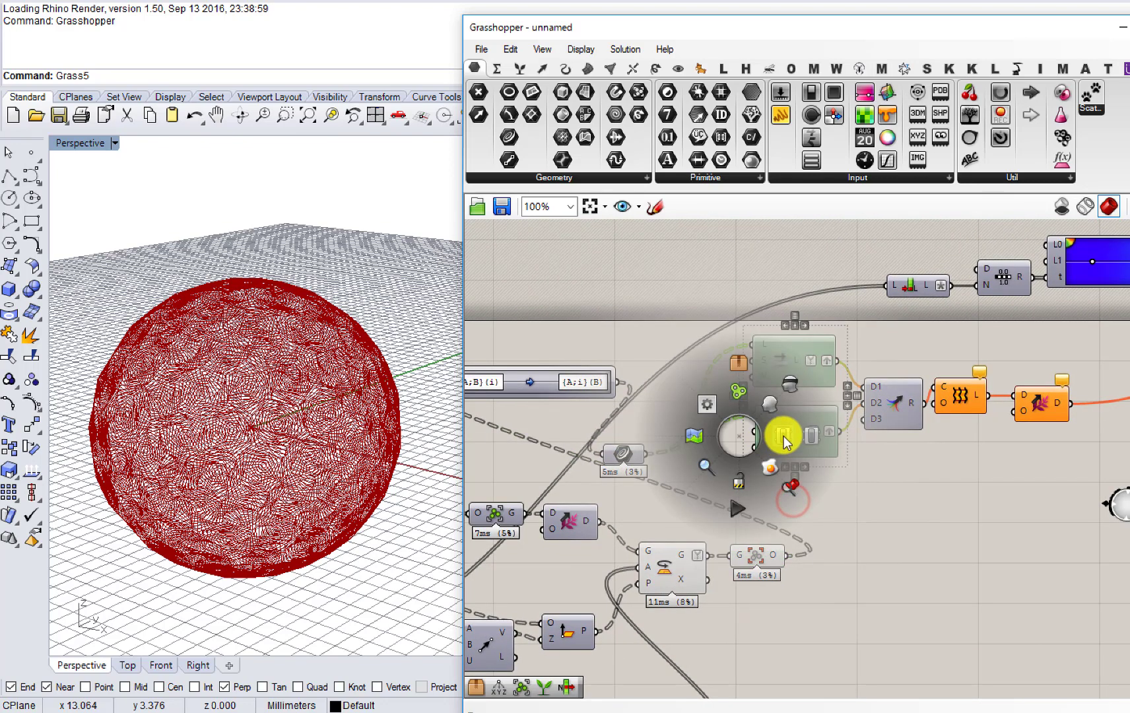
{"action": "left_click", "coordinate": [843, 525]}
{"action": "right_click_drag", "start_coordinate": [858, 526], "coordinate": [754, 440]}
Step: Turn off the preview of the intermediate curve components, turn on Custom Preview's and inspect the coloured lofted strips
{"action": "scroll", "coordinate": [769, 458], "scroll_direction": "down", "scroll_amount": 7}
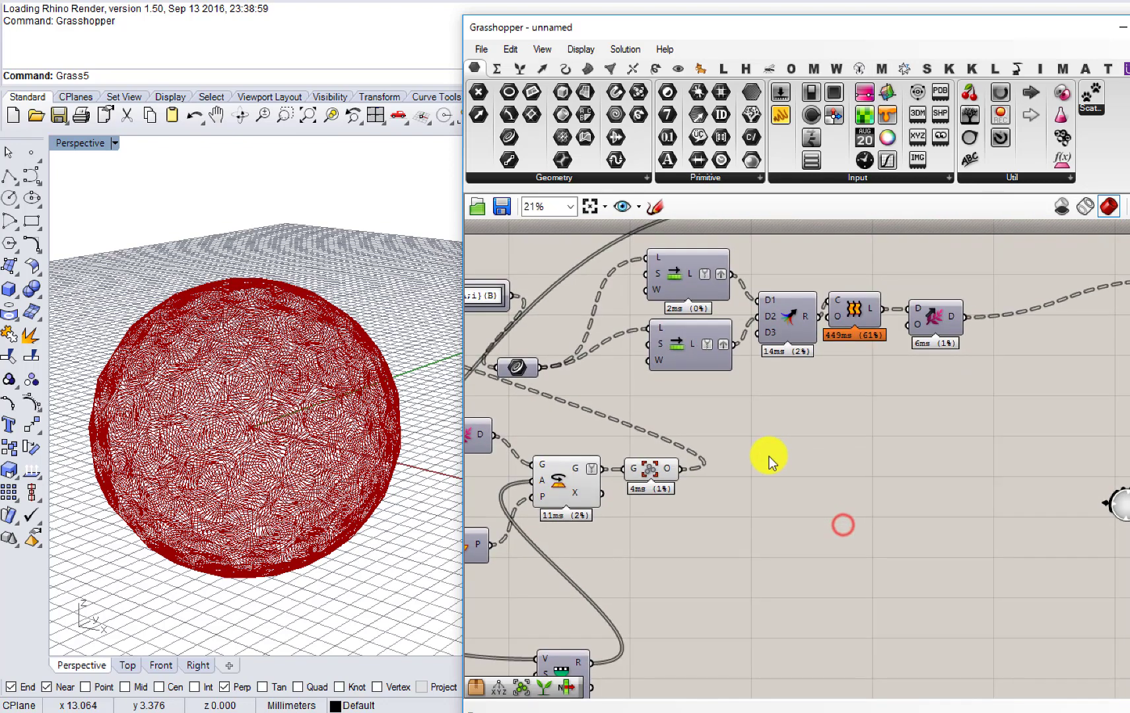
{"action": "left_click_drag", "start_coordinate": [764, 476], "coordinate": [685, 416]}
{"action": "middle_click", "coordinate": [746, 471]}
{"action": "left_click", "coordinate": [784, 426]}
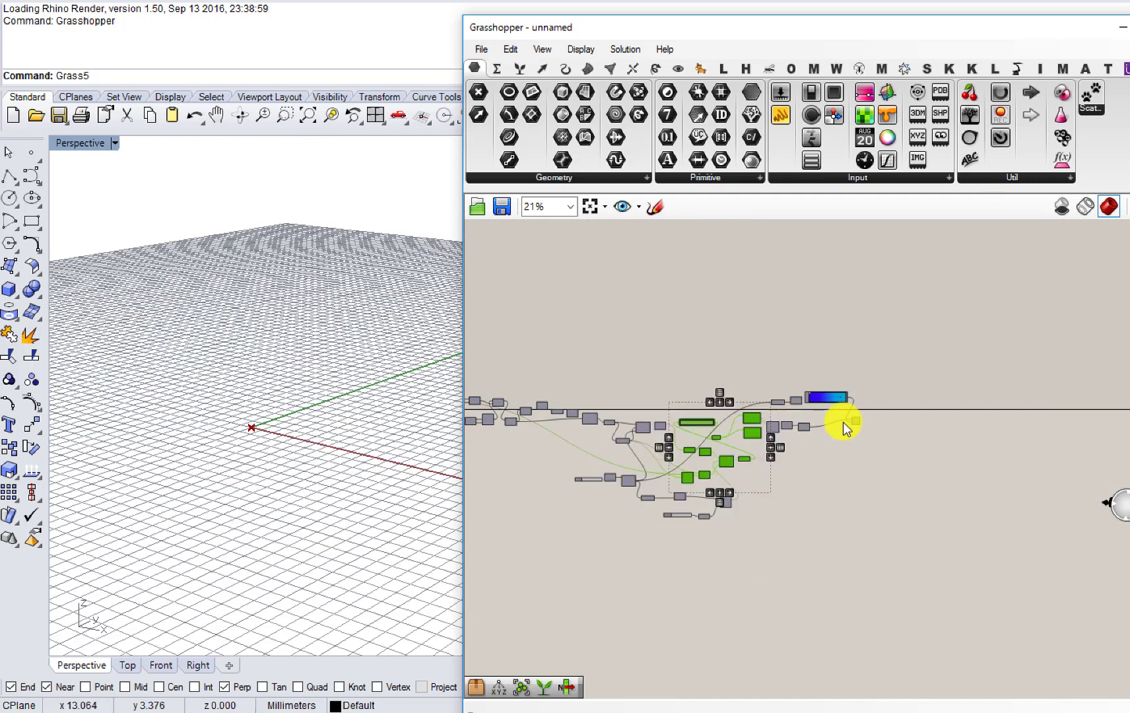
{"action": "scroll", "coordinate": [851, 426], "scroll_direction": "up", "scroll_amount": 10}
{"action": "middle_click", "coordinate": [913, 395]}
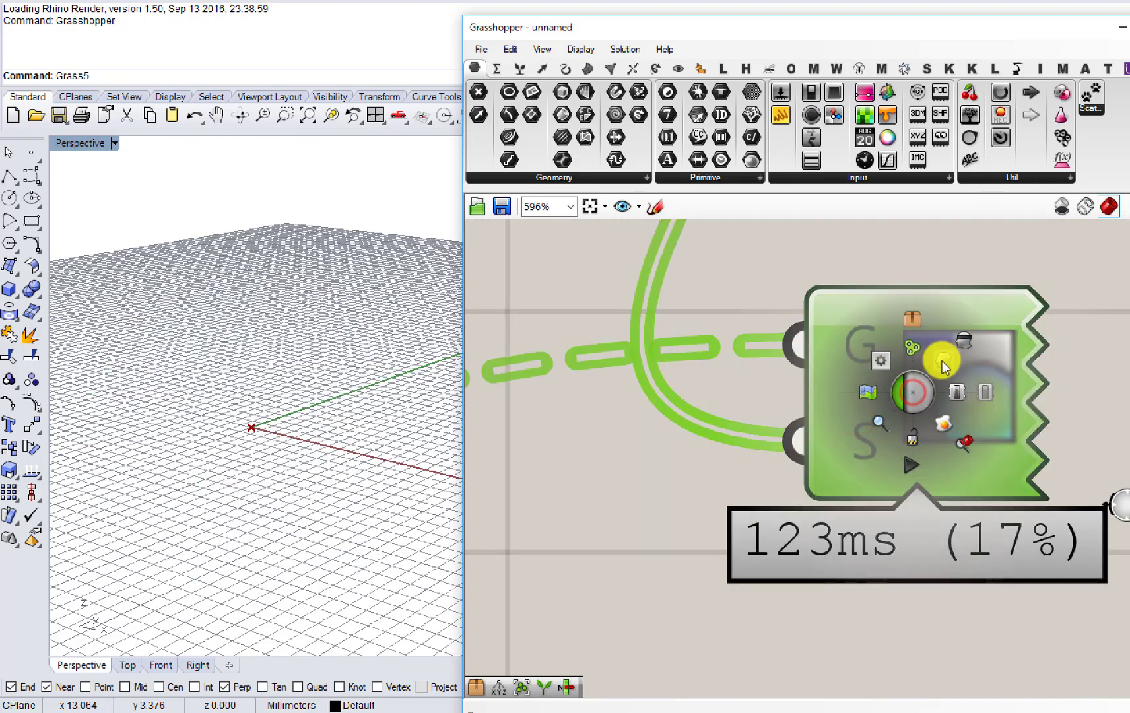
{"action": "left_click", "coordinate": [685, 468]}
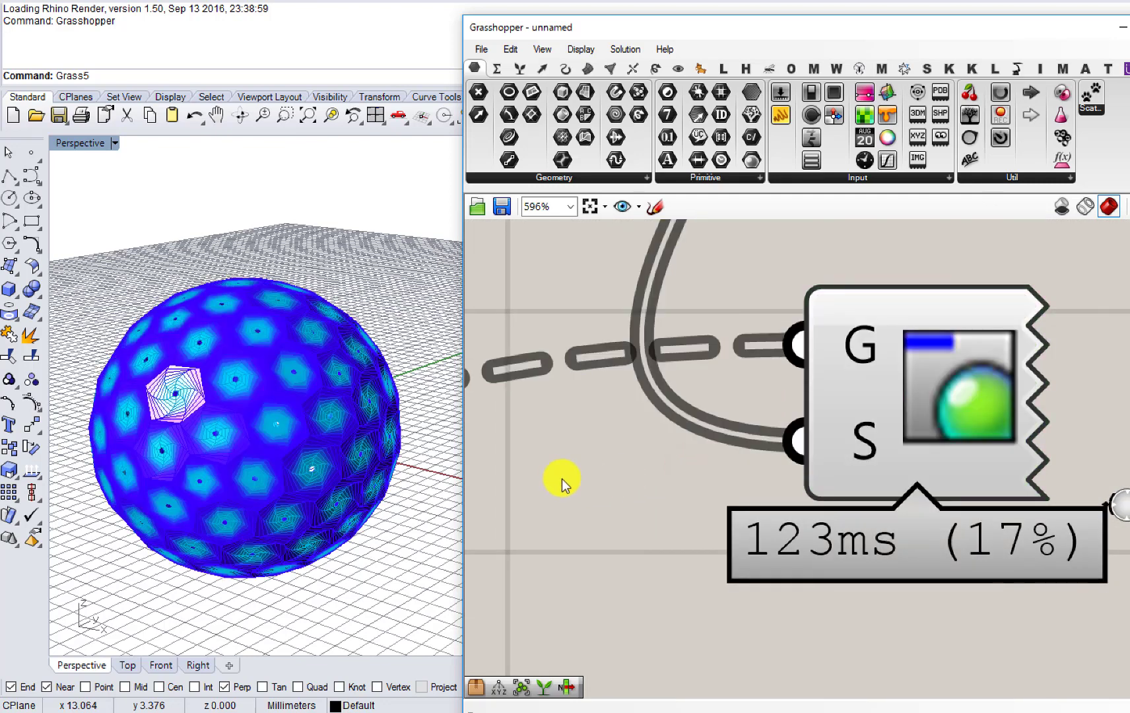
{"action": "right_click_drag", "start_coordinate": [354, 439], "coordinate": [301, 424]}
{"action": "scroll", "coordinate": [271, 417], "scroll_direction": "up", "scroll_amount": 7}
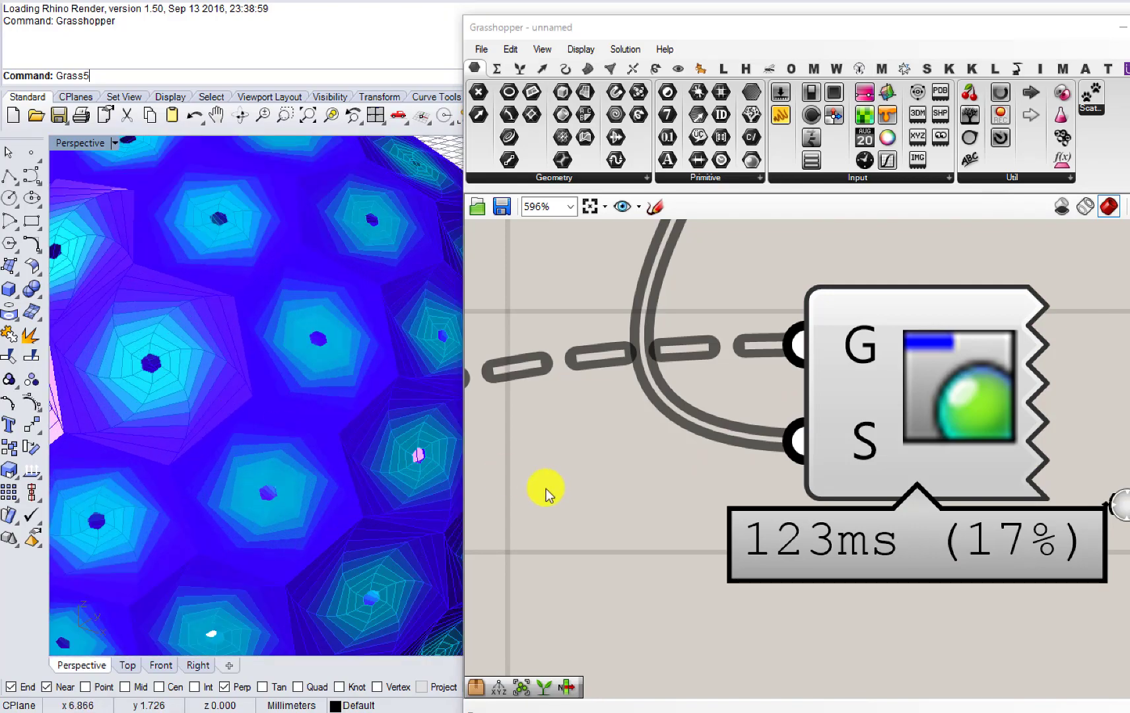
Step: Set the Factor slider feeding Pi to 0.700
{"action": "right_click_drag", "start_coordinate": [607, 526], "coordinate": [706, 434]}
{"action": "scroll", "coordinate": [586, 484], "scroll_direction": "down", "scroll_amount": 1}
{"action": "right_click_drag", "start_coordinate": [587, 484], "coordinate": [836, 394]}
{"action": "scroll", "coordinate": [837, 394], "scroll_direction": "down", "scroll_amount": 6}
{"action": "right_click_drag", "start_coordinate": [517, 499], "coordinate": [813, 423]}
{"action": "right_click_drag", "start_coordinate": [644, 473], "coordinate": [947, 424]}
{"action": "right_click_drag", "start_coordinate": [651, 517], "coordinate": [843, 403]}
{"action": "right_click_drag", "start_coordinate": [775, 543], "coordinate": [873, 418]}
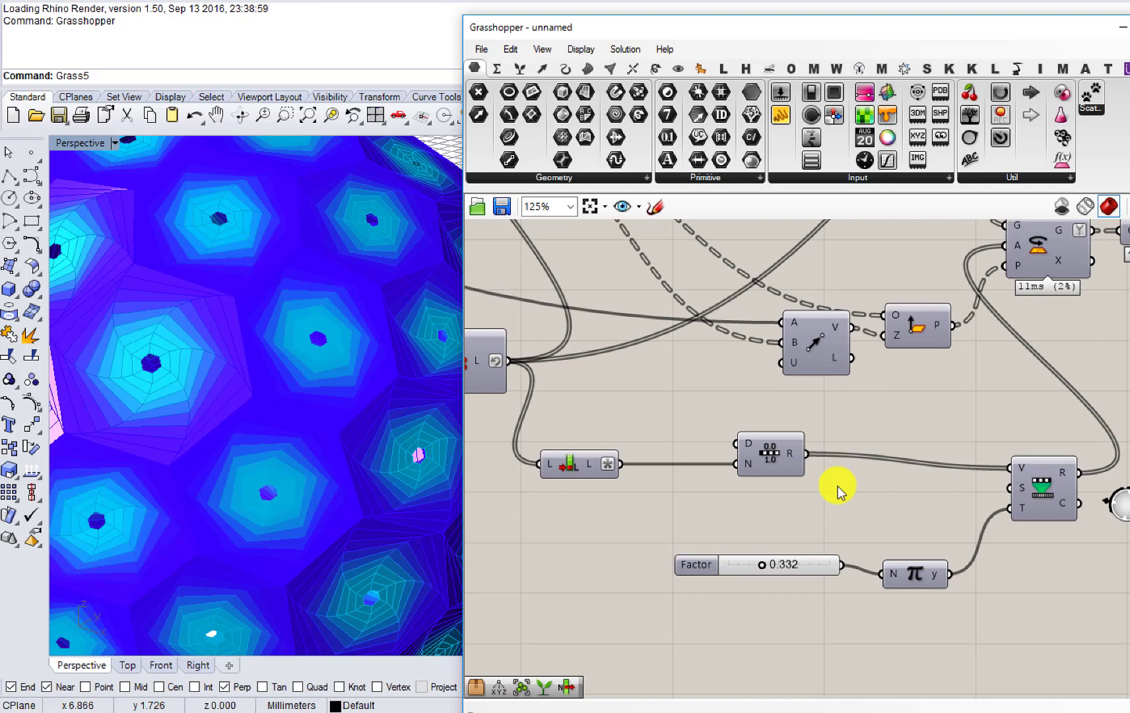
{"action": "double_click", "coordinate": [798, 561]}
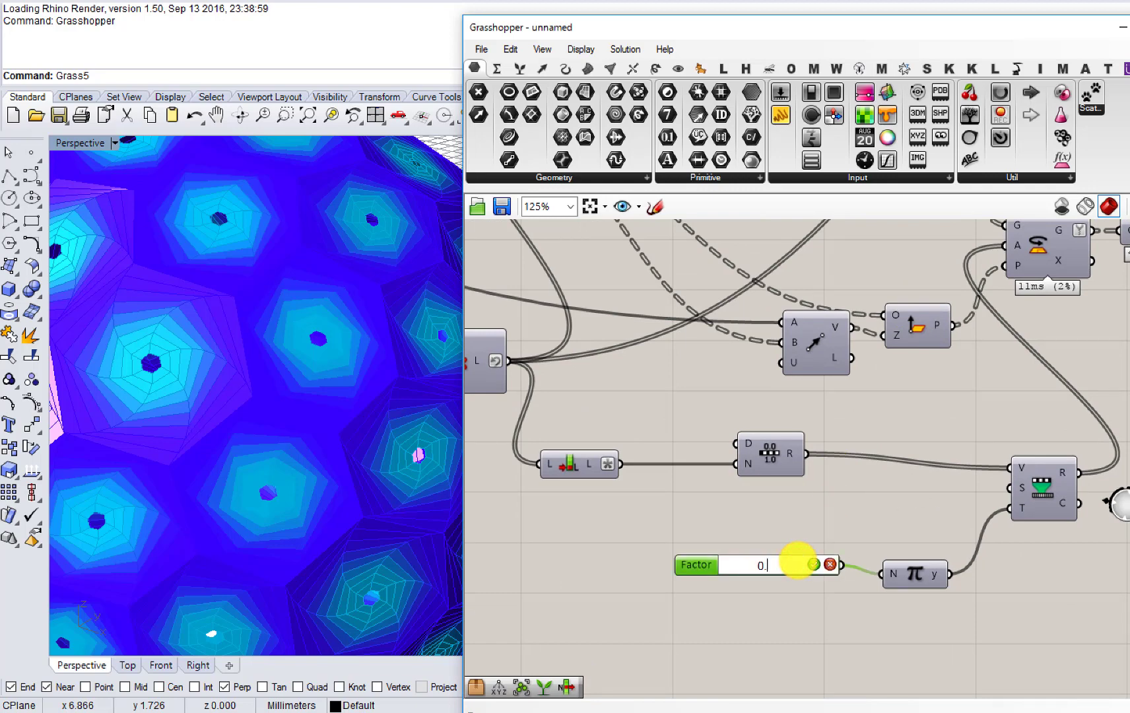
{"action": "key", "text": "Return"}
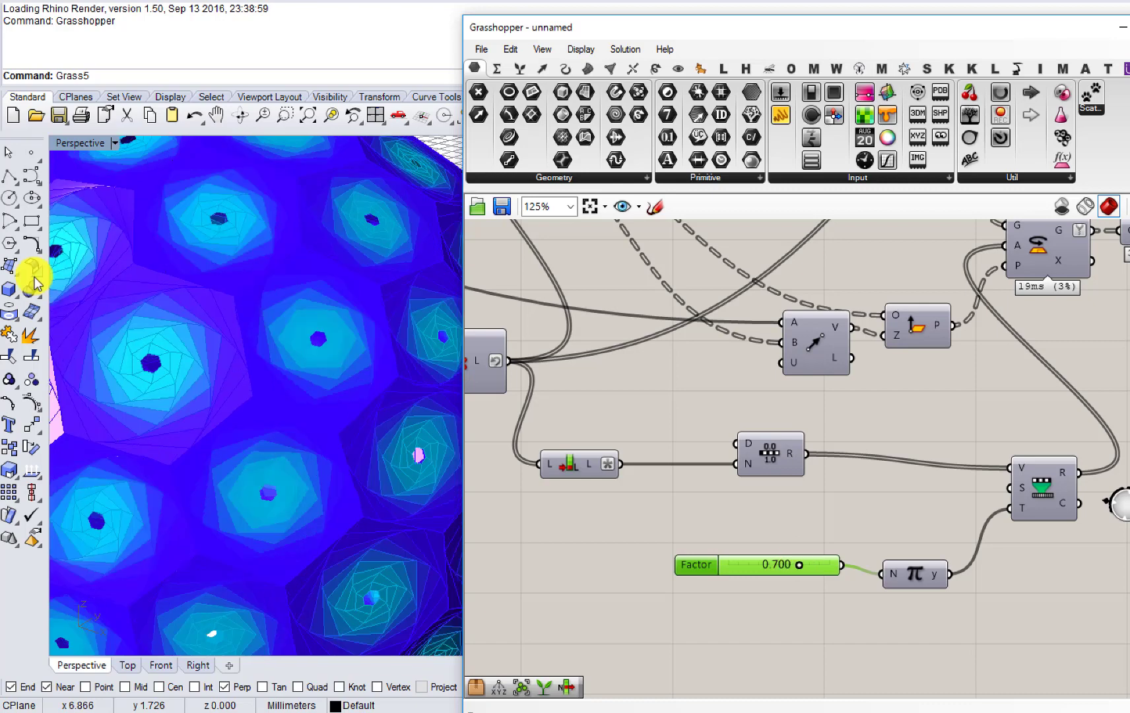
Step: Shift the Grasshopper window off the Rhino viewport and examine the twisted gradient strips from several angles and distances
{"action": "scroll", "coordinate": [240, 360], "scroll_direction": "down", "scroll_amount": 3}
{"action": "scroll", "coordinate": [240, 359], "scroll_direction": "down", "scroll_amount": 5}
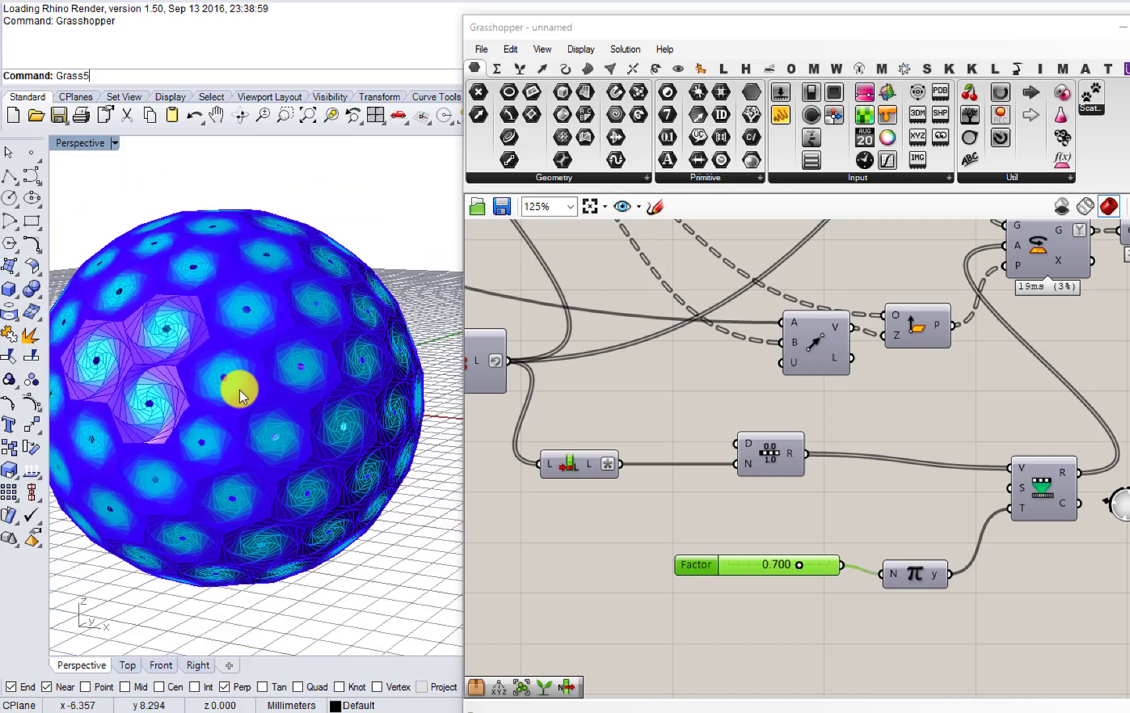
{"action": "scroll", "coordinate": [262, 347], "scroll_direction": "up", "scroll_amount": 2}
{"action": "scroll", "coordinate": [262, 341], "scroll_direction": "up", "scroll_amount": 6}
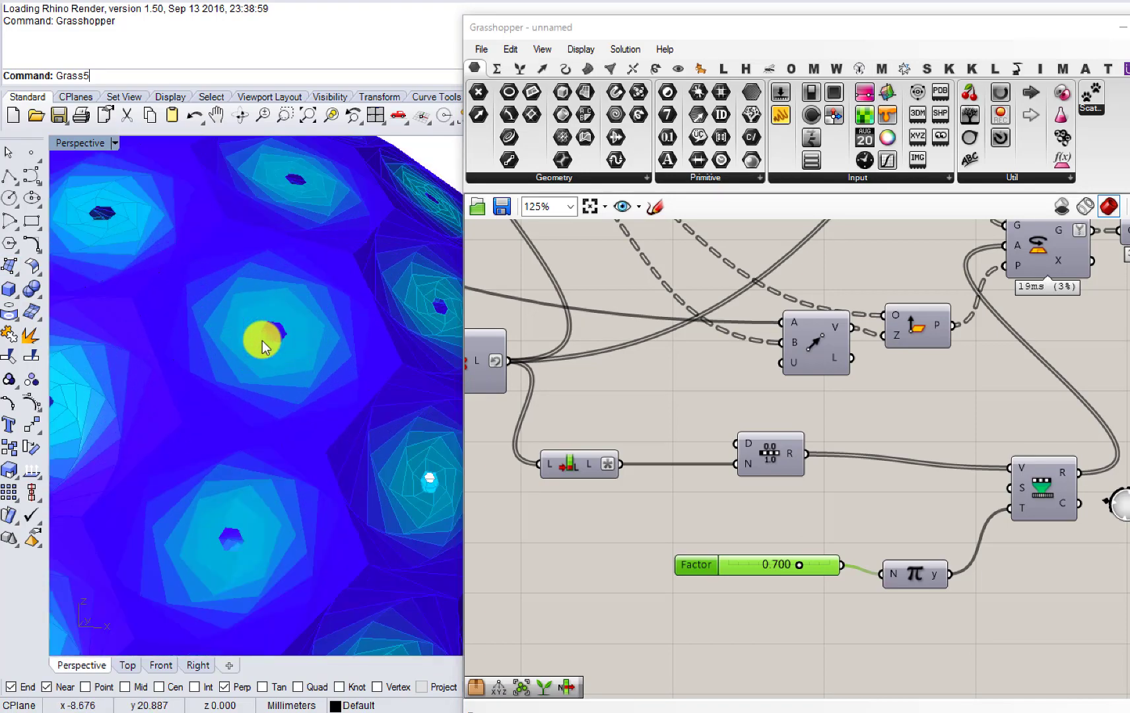
{"action": "scroll", "coordinate": [315, 321], "scroll_direction": "down", "scroll_amount": 4}
{"action": "right_click_drag", "start_coordinate": [310, 360], "coordinate": [330, 260]}
{"action": "left_click_drag", "start_coordinate": [613, 38], "coordinate": [699, 41]}
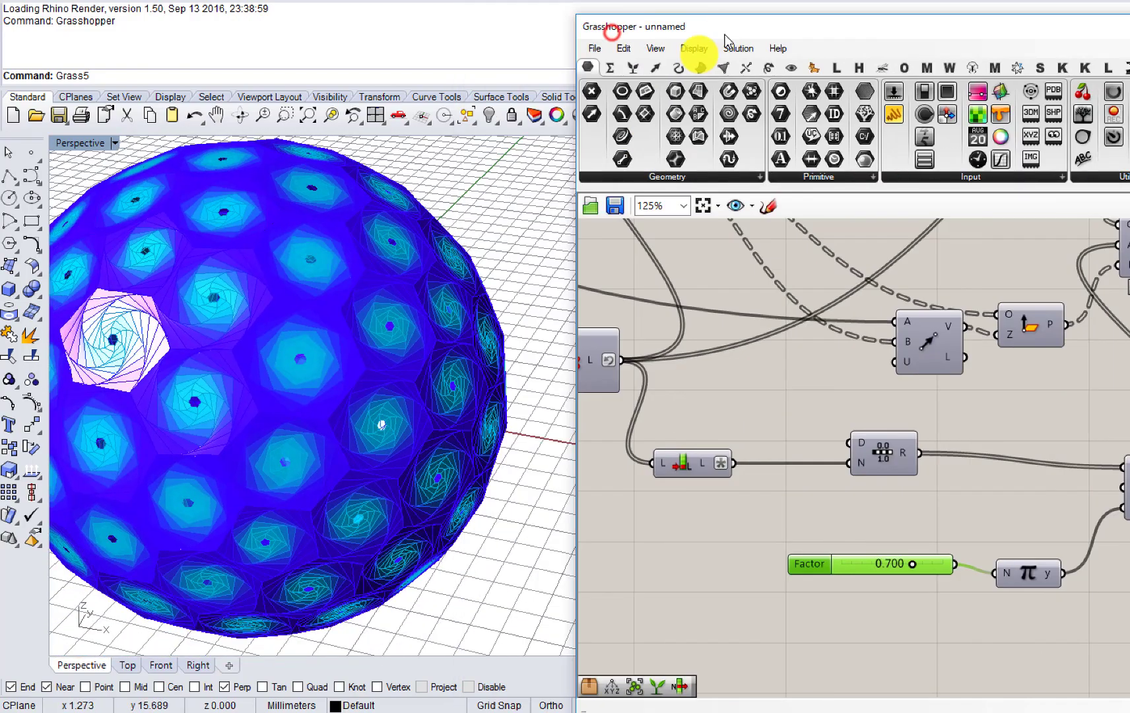
{"action": "right_click_drag", "start_coordinate": [182, 388], "coordinate": [212, 423], "text": "shift"}
{"action": "right_click_drag", "start_coordinate": [945, 556], "coordinate": [878, 551]}
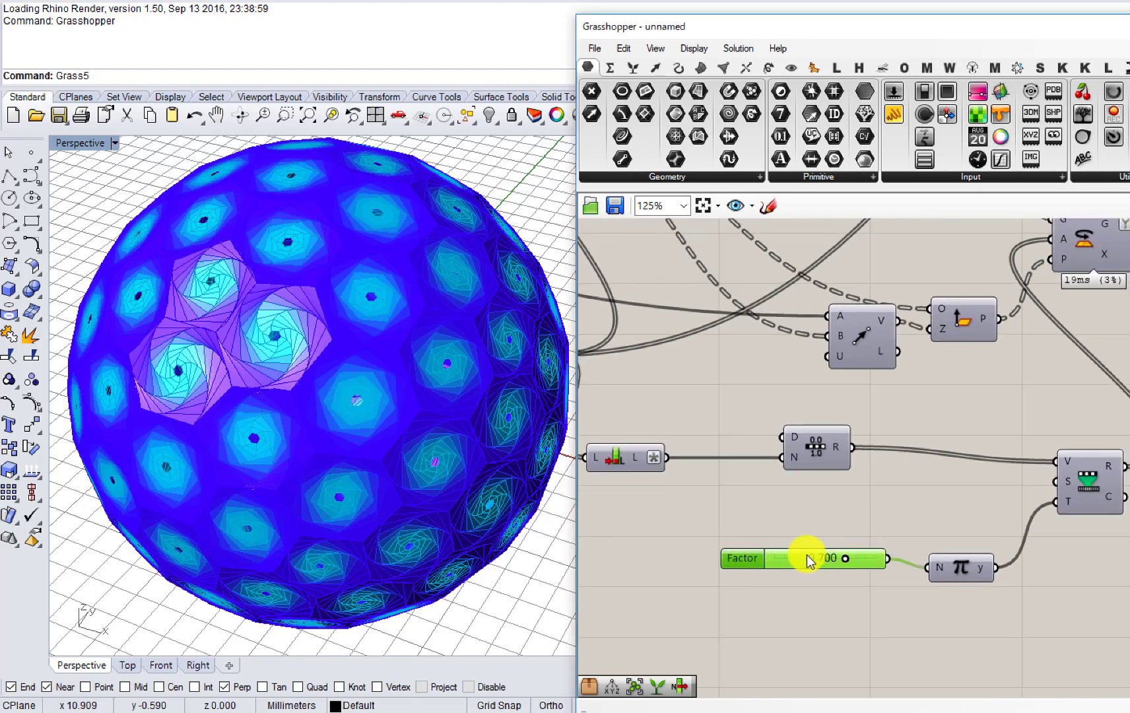
{"action": "right_click_drag", "start_coordinate": [840, 466], "coordinate": [688, 487]}
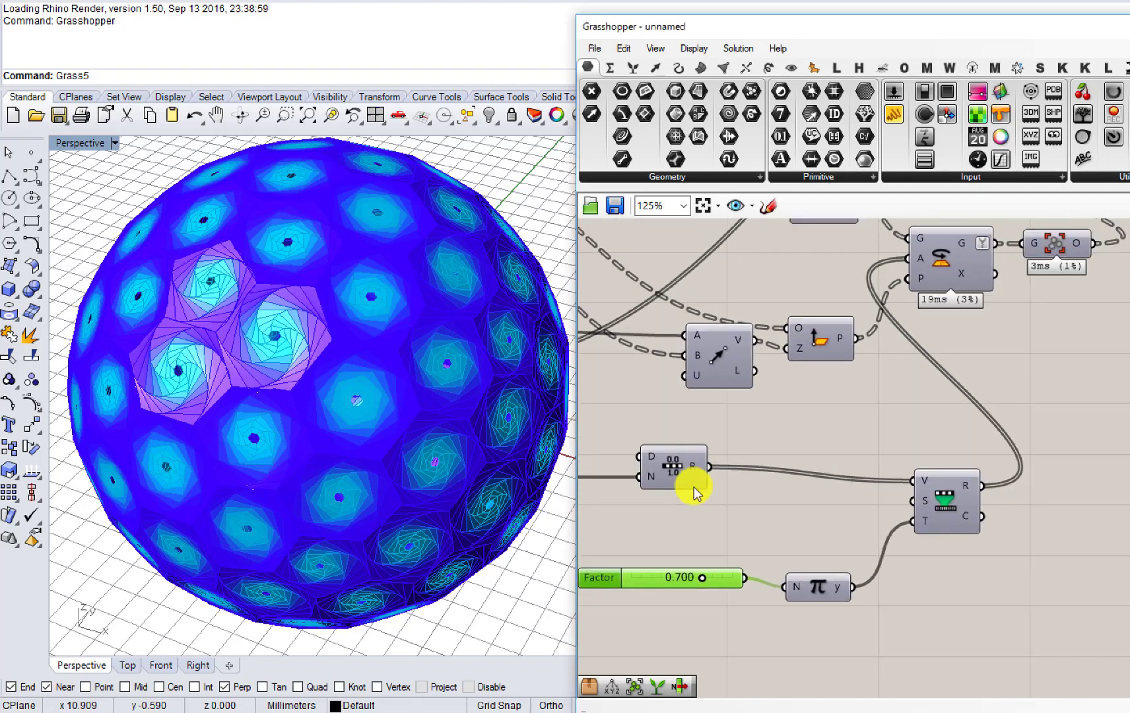
{"action": "right_click_drag", "start_coordinate": [492, 463], "coordinate": [449, 391]}
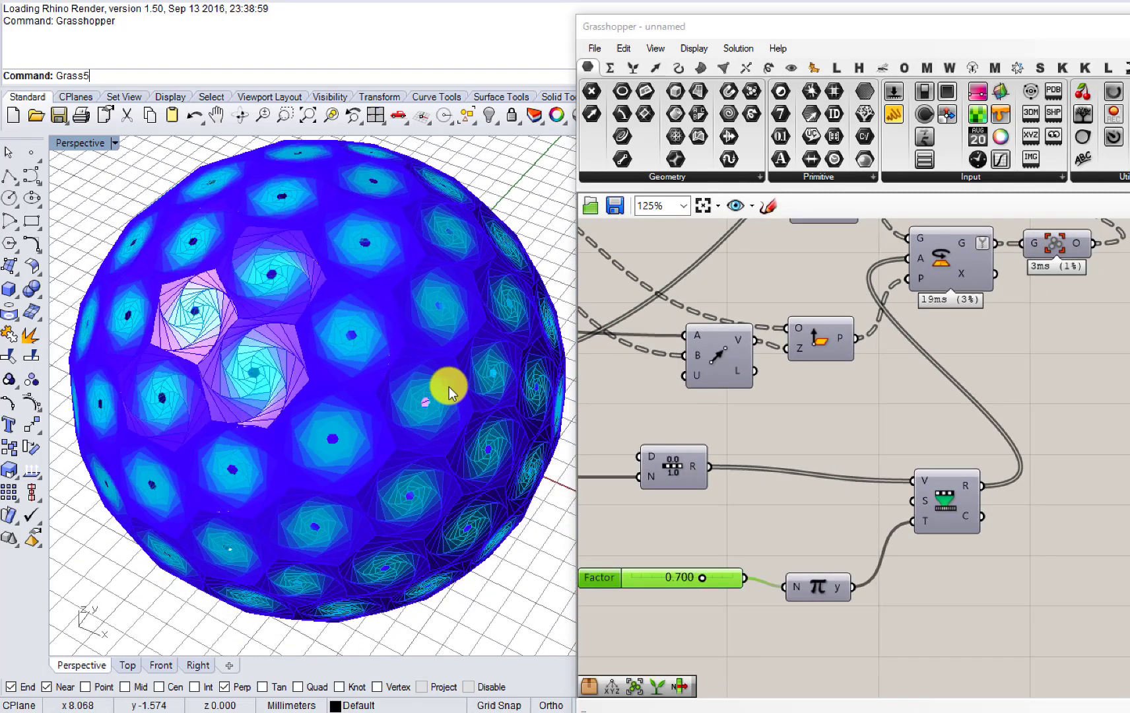
{"action": "scroll", "coordinate": [448, 382], "scroll_direction": "up", "scroll_amount": 2}
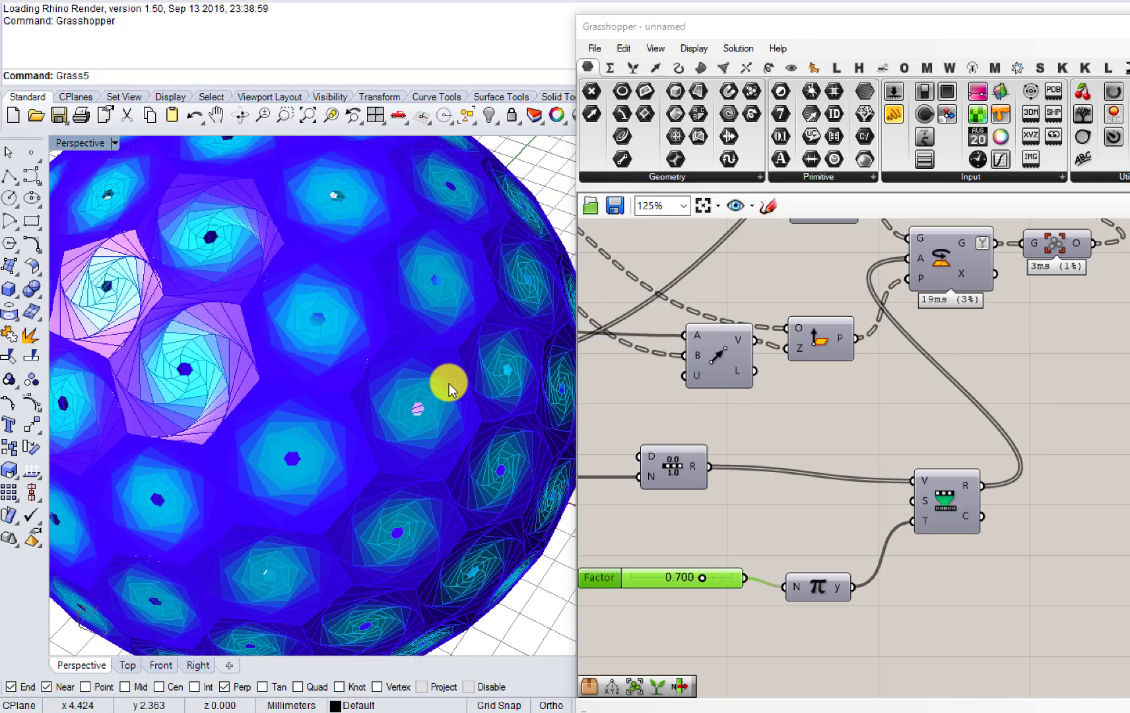
Step: Set the Factor slider feeding the Pi component to 0.8
{"action": "scroll", "coordinate": [449, 385], "scroll_direction": "down", "scroll_amount": 3}
{"action": "right_click_drag", "start_coordinate": [448, 383], "coordinate": [543, 479]}
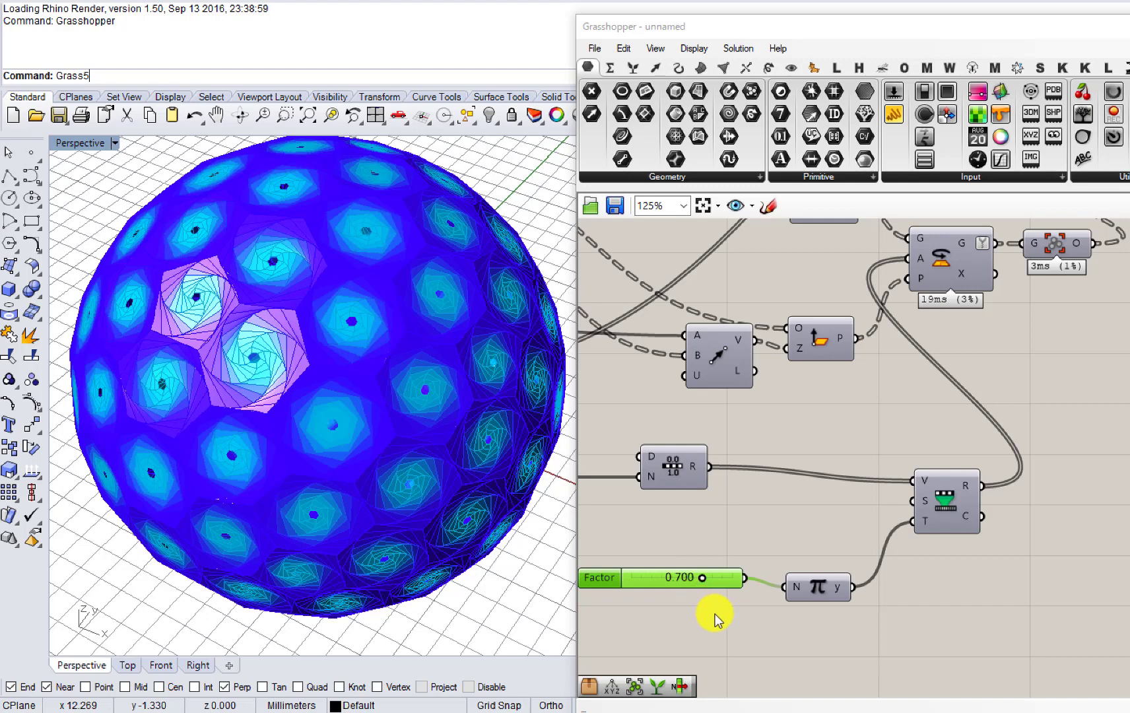
{"action": "double_click", "coordinate": [688, 581]}
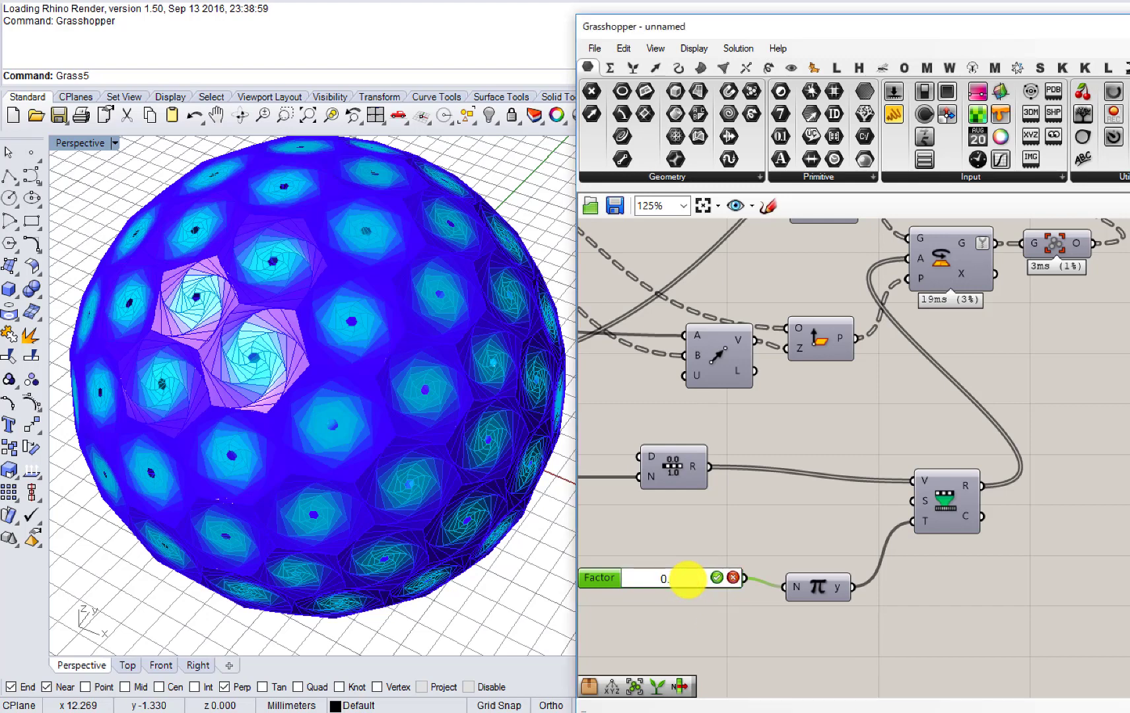
{"action": "type", "text": "0.7"}
{"action": "key", "text": "Return"}
{"action": "double_click", "coordinate": [688, 580]}
{"action": "type", "text": "0.8"}
{"action": "key", "text": "Return"}
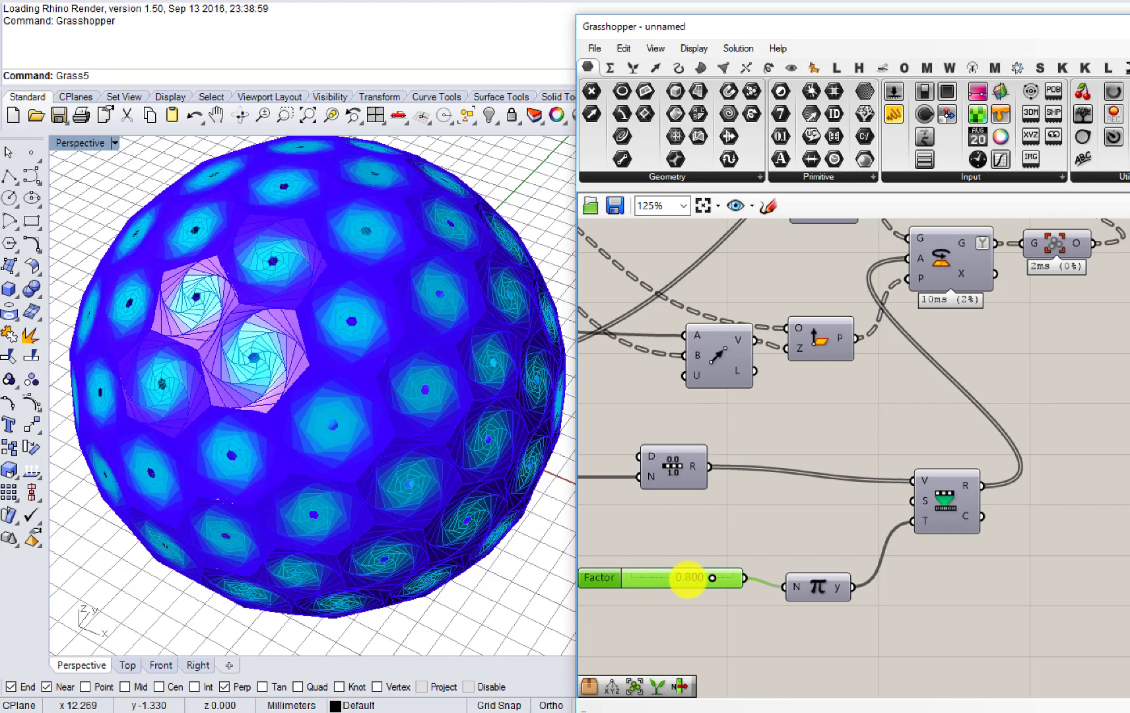
Step: Set the Steps slider feeding the Range component to 6 and inspect the twisted strips on the sphere
{"action": "scroll", "coordinate": [693, 579], "scroll_direction": "down", "scroll_amount": 6}
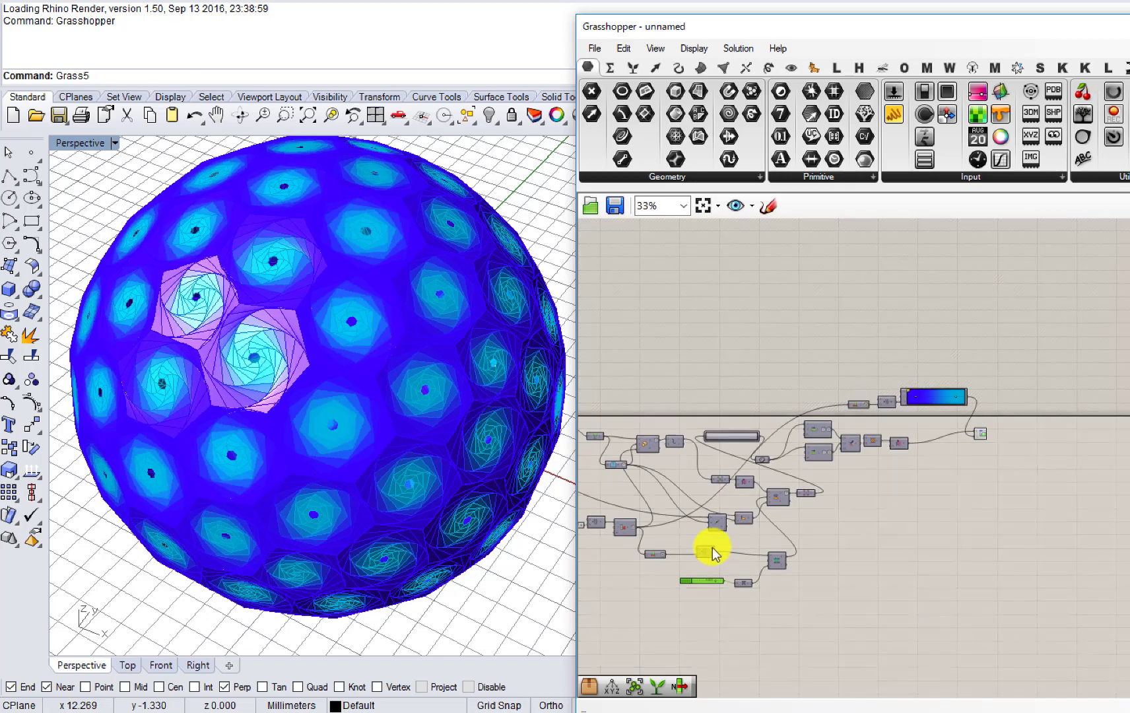
{"action": "scroll", "coordinate": [712, 548], "scroll_direction": "up", "scroll_amount": 5}
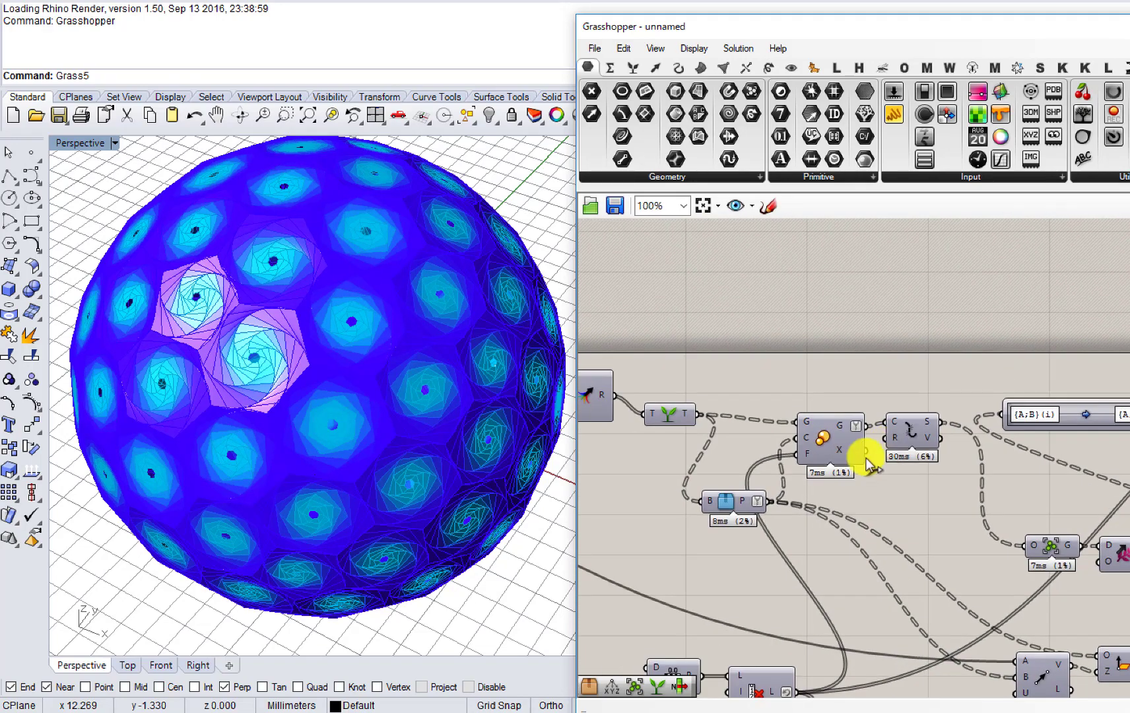
{"action": "scroll", "coordinate": [817, 449], "scroll_direction": "down", "scroll_amount": 5}
{"action": "scroll", "coordinate": [792, 462], "scroll_direction": "up", "scroll_amount": 5}
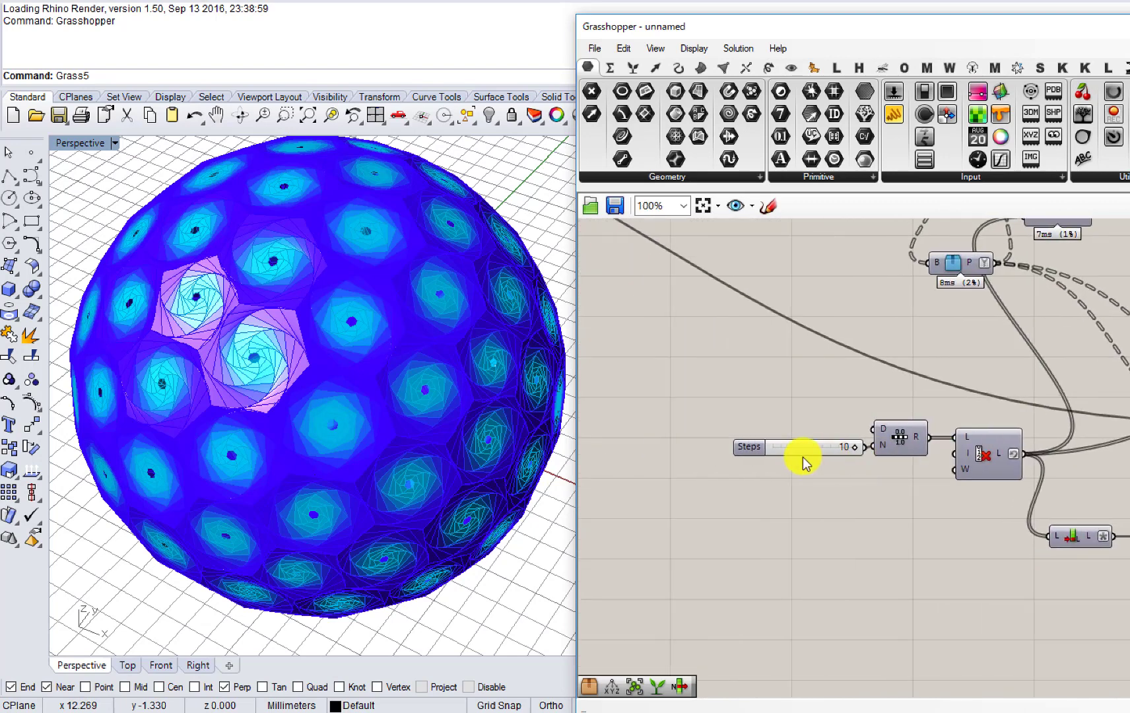
{"action": "scroll", "coordinate": [803, 456], "scroll_direction": "up", "scroll_amount": 1}
{"action": "double_click", "coordinate": [804, 450]}
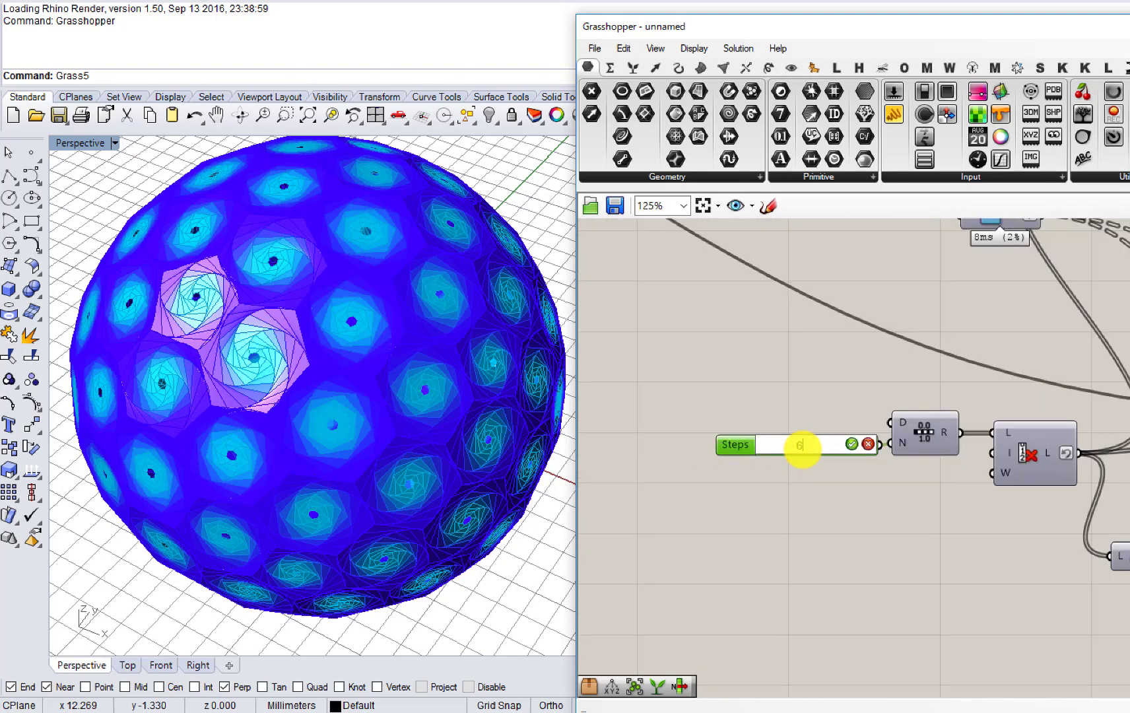
{"action": "key", "text": "Return"}
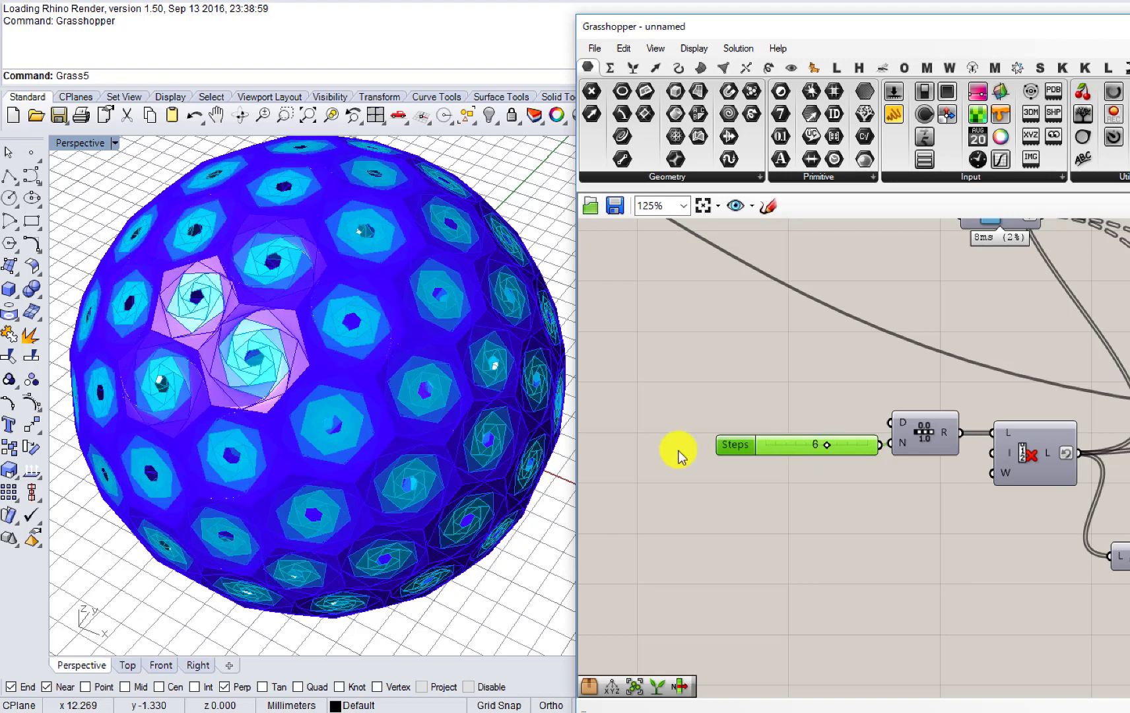
{"action": "right_click_drag", "start_coordinate": [492, 449], "coordinate": [494, 309]}
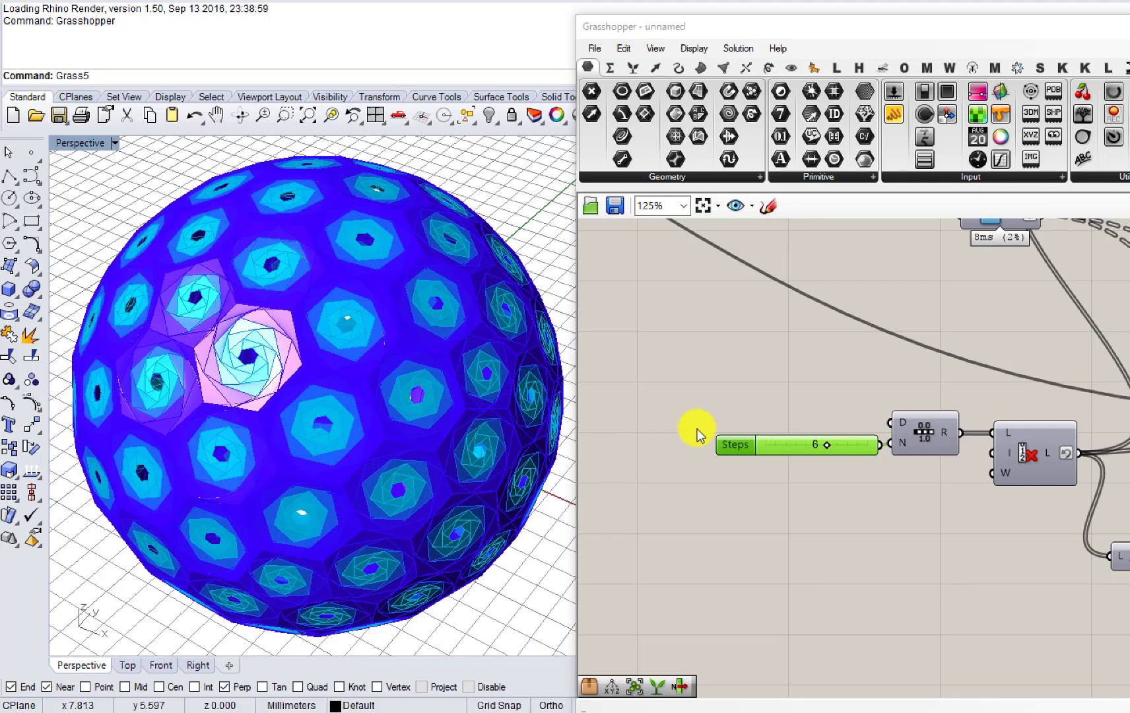
Step: Set the Level slider of the mesh subdivision component to 0 and inspect the coarser sphere cells
{"action": "scroll", "coordinate": [799, 454], "scroll_direction": "down", "scroll_amount": 6}
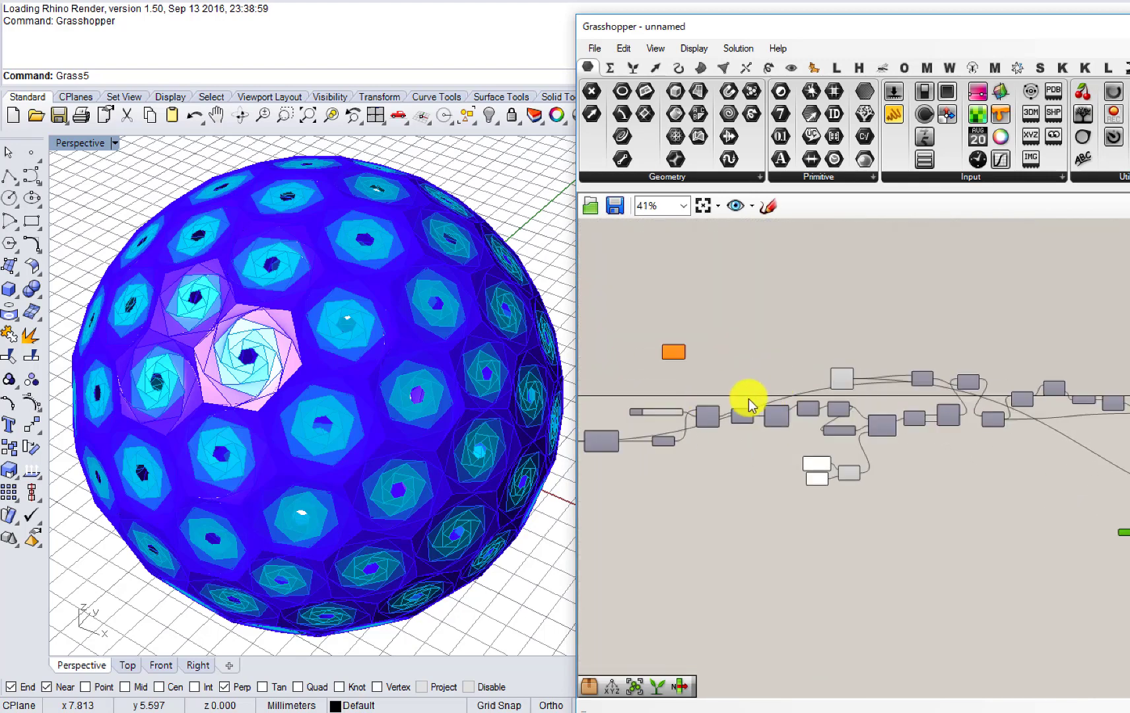
{"action": "scroll", "coordinate": [749, 398], "scroll_direction": "up", "scroll_amount": 6}
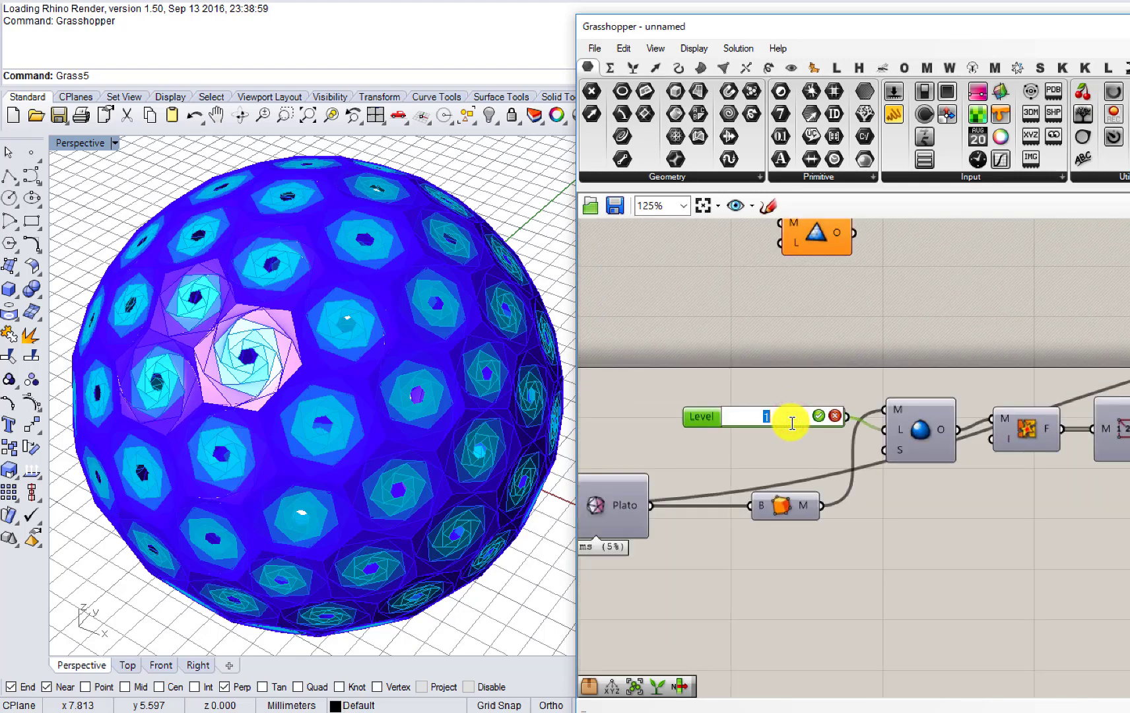
{"action": "type", "text": "0"}
{"action": "key", "text": "Return"}
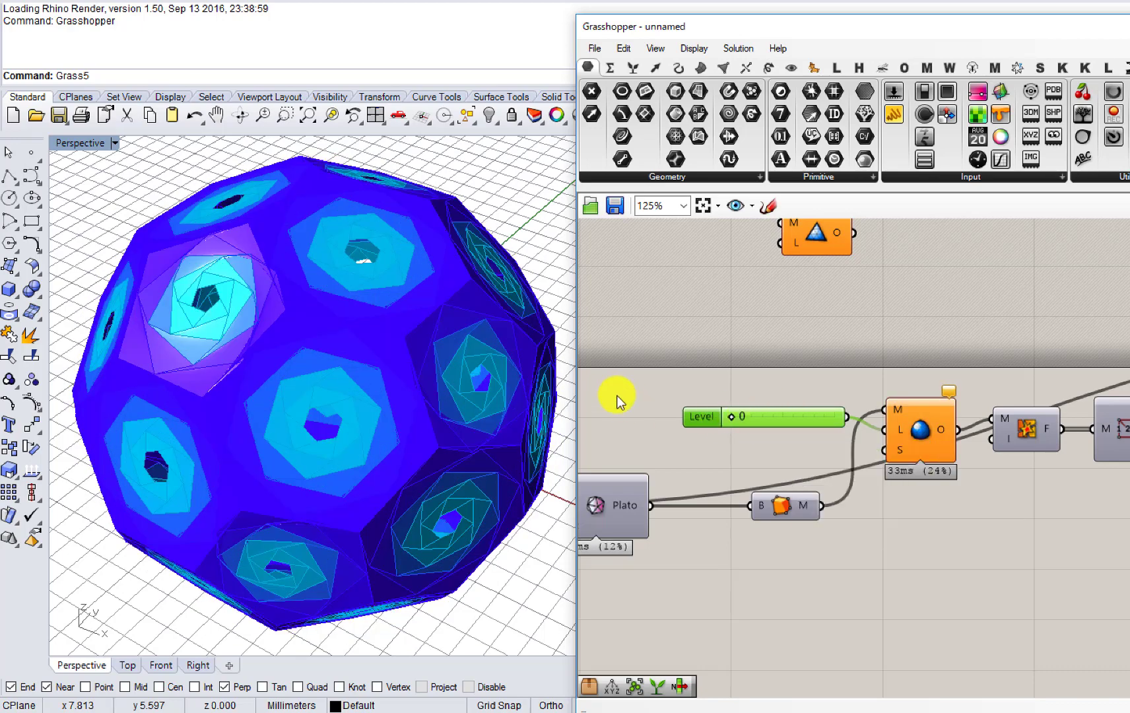
{"action": "right_click_drag", "start_coordinate": [462, 374], "coordinate": [473, 401]}
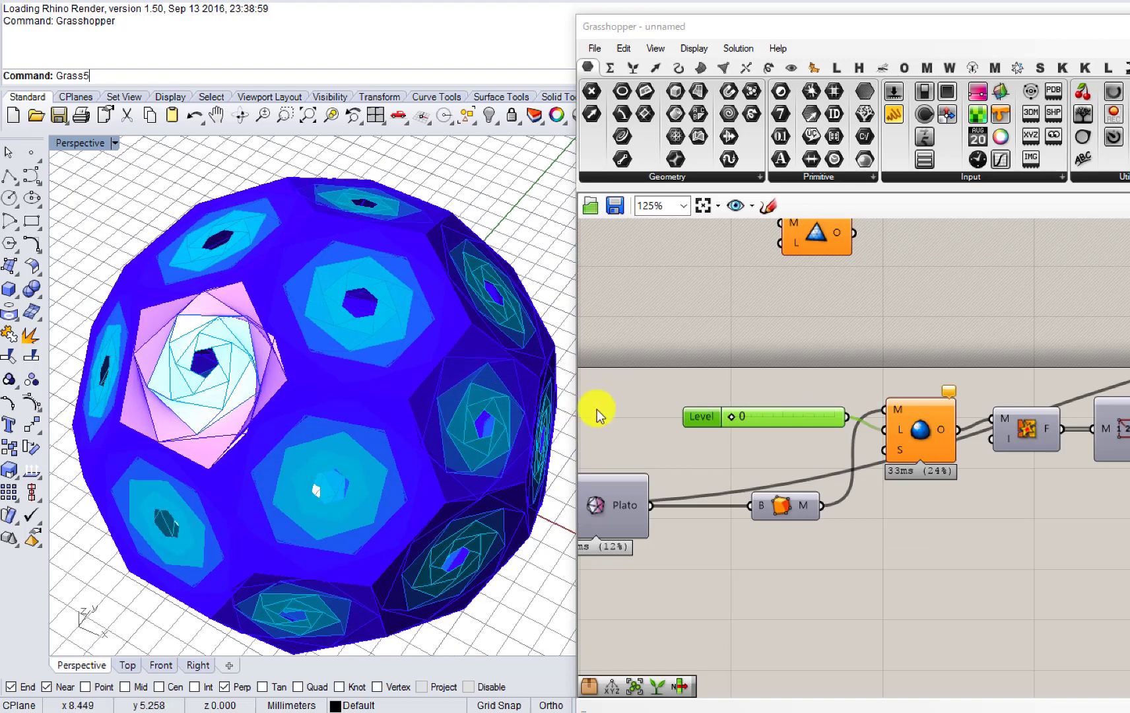
Step: Return the mesh subdivision's Level slider to 1
{"action": "double_click", "coordinate": [774, 420]}
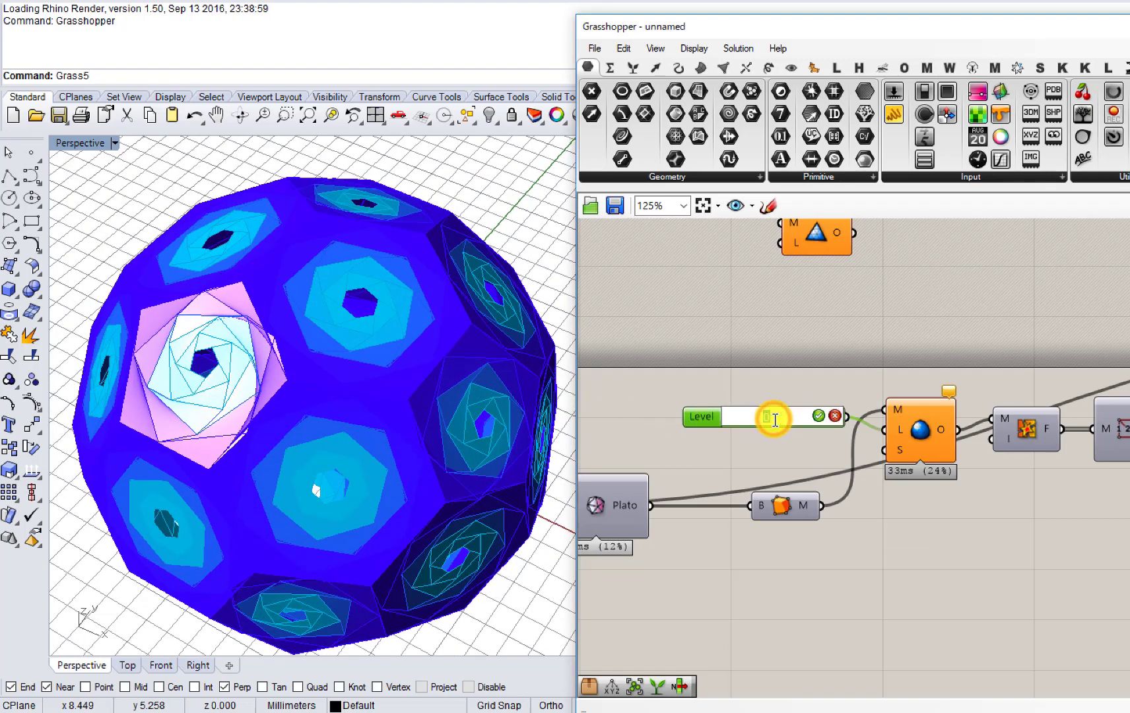
{"action": "type", "text": "1"}
{"action": "key", "text": "Return"}
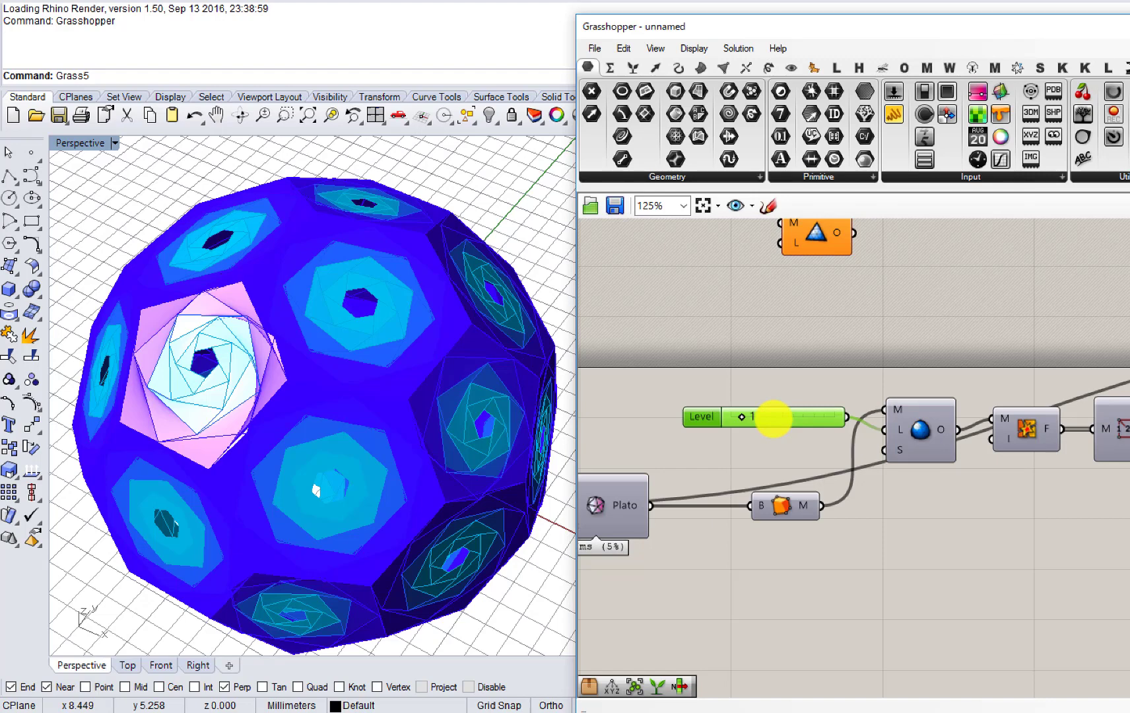
Step: Set the Steps slider feeding the Range component to 8
{"action": "scroll", "coordinate": [940, 552], "scroll_direction": "down", "scroll_amount": 1}
{"action": "right_click_drag", "start_coordinate": [941, 552], "coordinate": [798, 492]}
{"action": "right_click_drag", "start_coordinate": [1048, 530], "coordinate": [849, 497]}
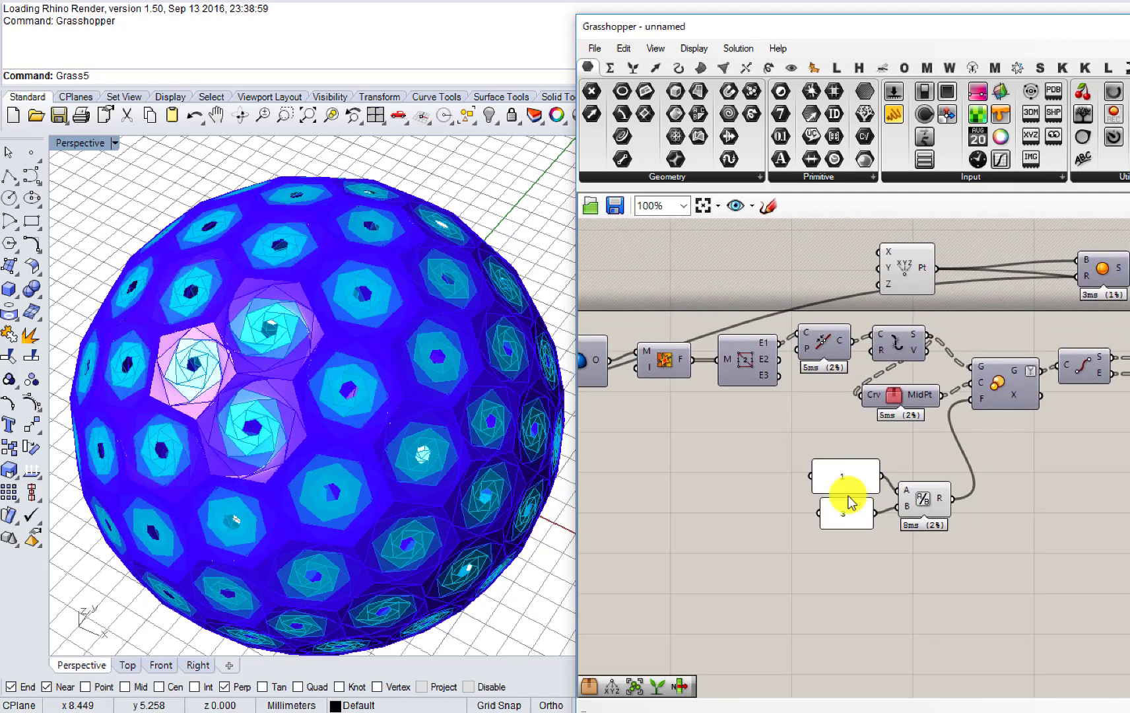
{"action": "right_click_drag", "start_coordinate": [963, 517], "coordinate": [598, 504]}
{"action": "scroll", "coordinate": [598, 504], "scroll_direction": "down", "scroll_amount": 1}
{"action": "right_click_drag", "start_coordinate": [1061, 541], "coordinate": [663, 461]}
{"action": "scroll", "coordinate": [662, 461], "scroll_direction": "up", "scroll_amount": 1}
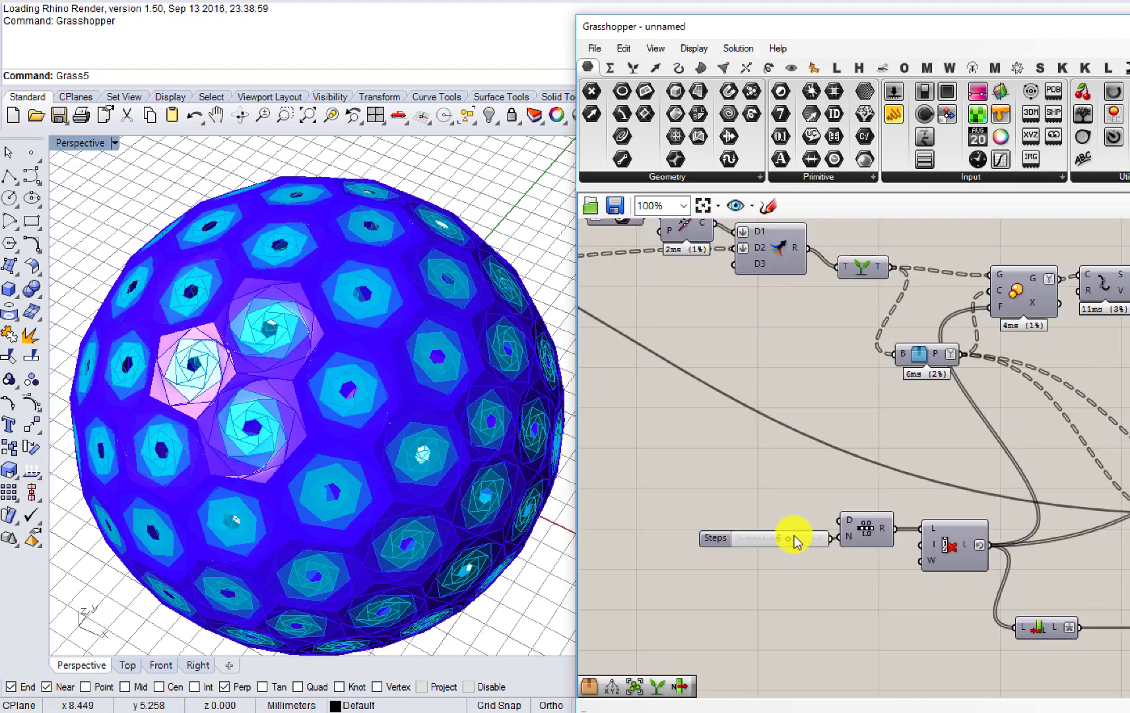
{"action": "scroll", "coordinate": [806, 546], "scroll_direction": "up", "scroll_amount": 2}
{"action": "scroll", "coordinate": [806, 546], "scroll_direction": "down", "scroll_amount": 2}
{"action": "right_click_drag", "start_coordinate": [802, 522], "coordinate": [604, 485]}
{"action": "right_click_drag", "start_coordinate": [994, 580], "coordinate": [761, 526]}
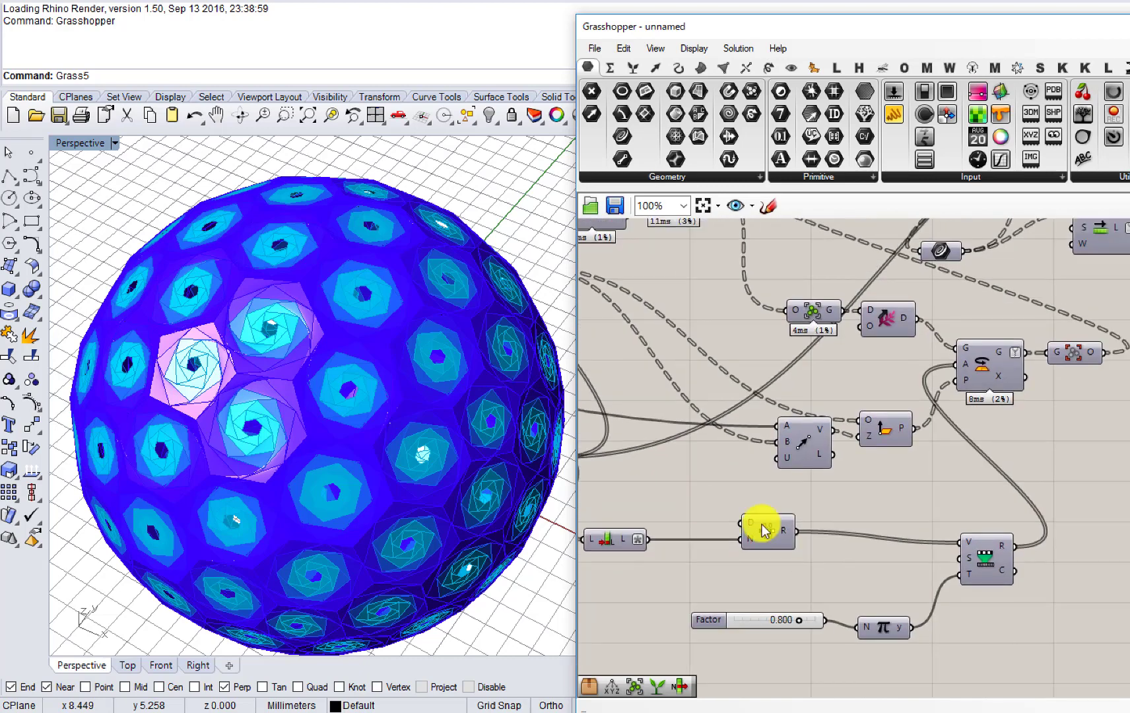
{"action": "right_click_drag", "start_coordinate": [804, 569], "coordinate": [1048, 530]}
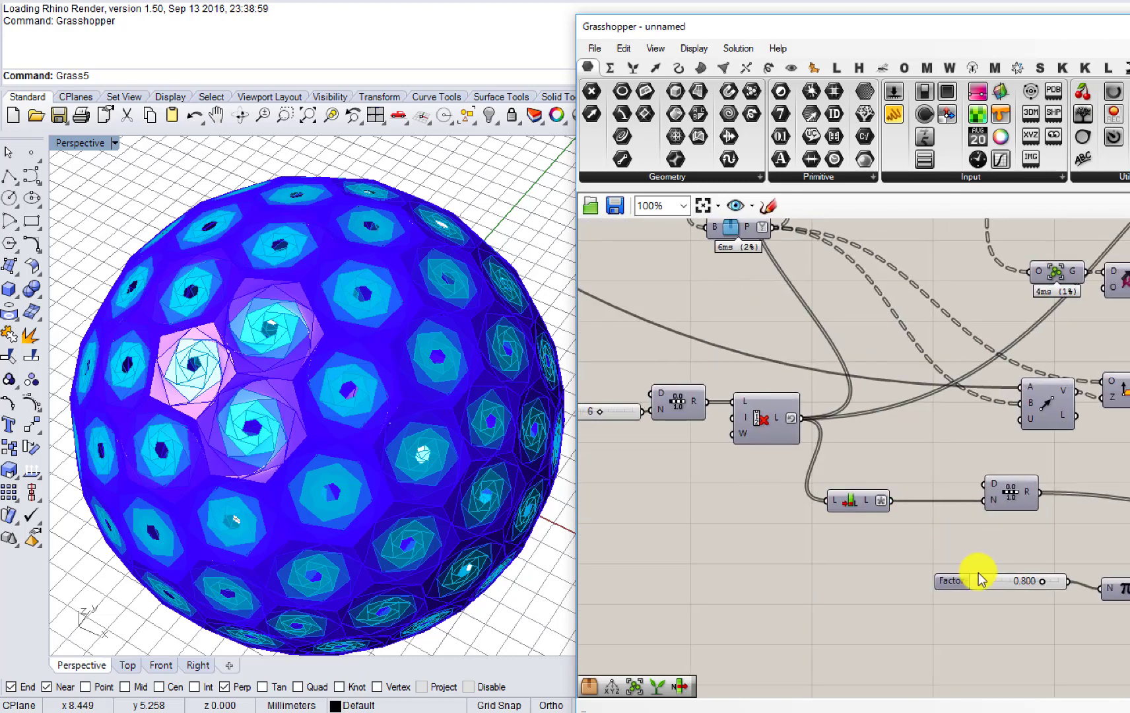
{"action": "double_click", "coordinate": [615, 411]}
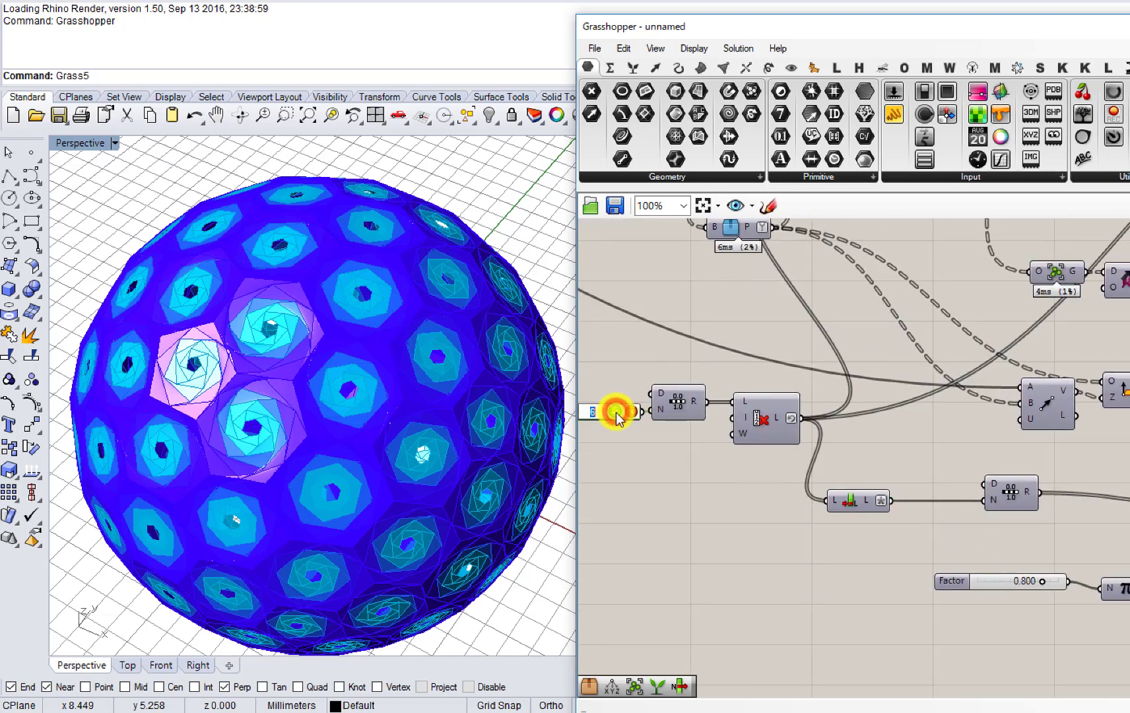
{"action": "type", "text": "8"}
{"action": "key", "text": "Return"}
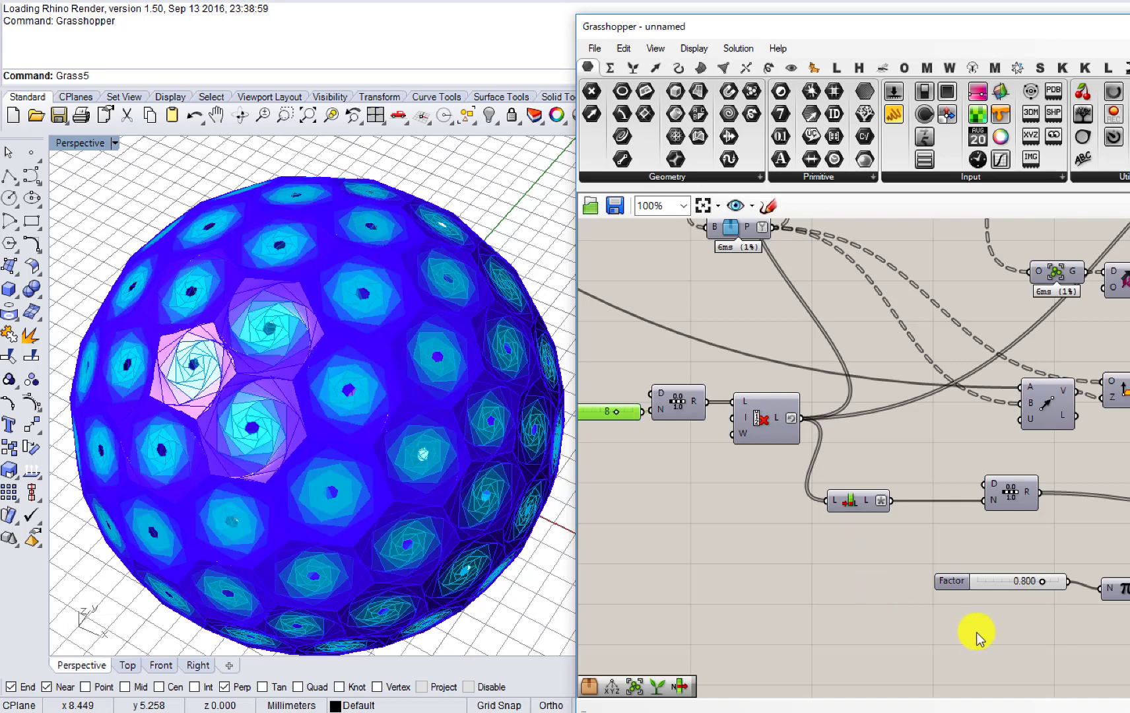
Step: Set the Factor slider feeding the Pi component to 0.6 and view the sphere from a slightly different angle
{"action": "right_click_drag", "start_coordinate": [975, 638], "coordinate": [905, 566]}
{"action": "double_click", "coordinate": [905, 555]}
{"action": "type", "text": "0"}
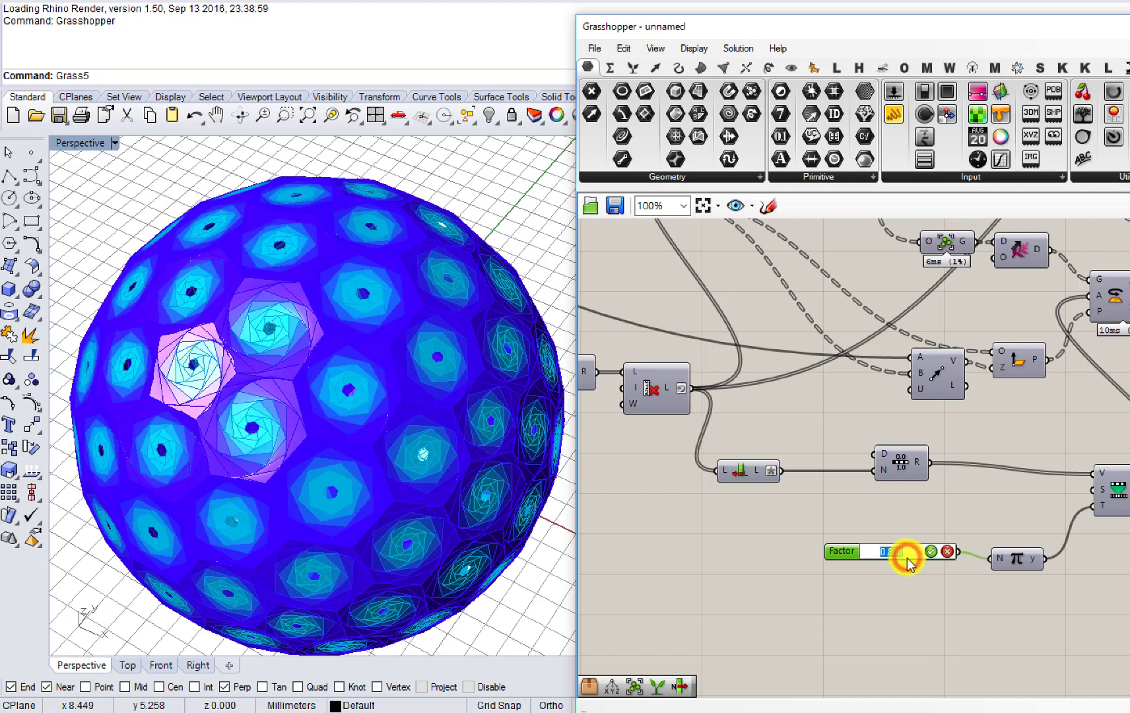
{"action": "type", "text": ".6"}
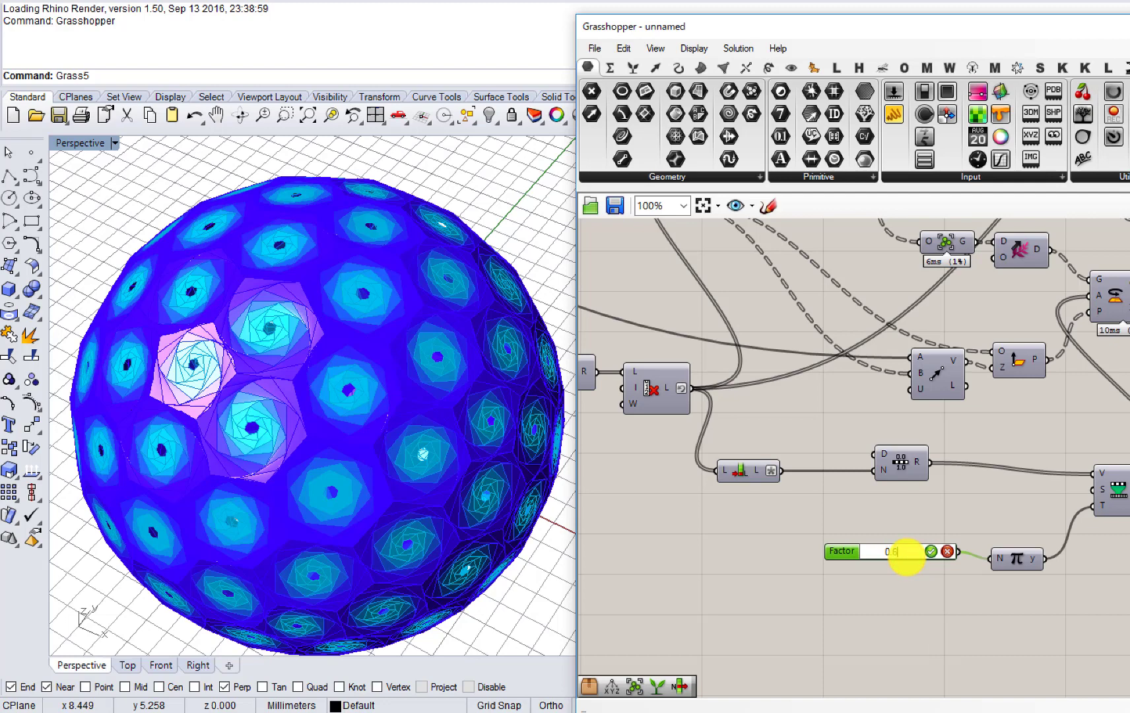
{"action": "key", "text": "Return"}
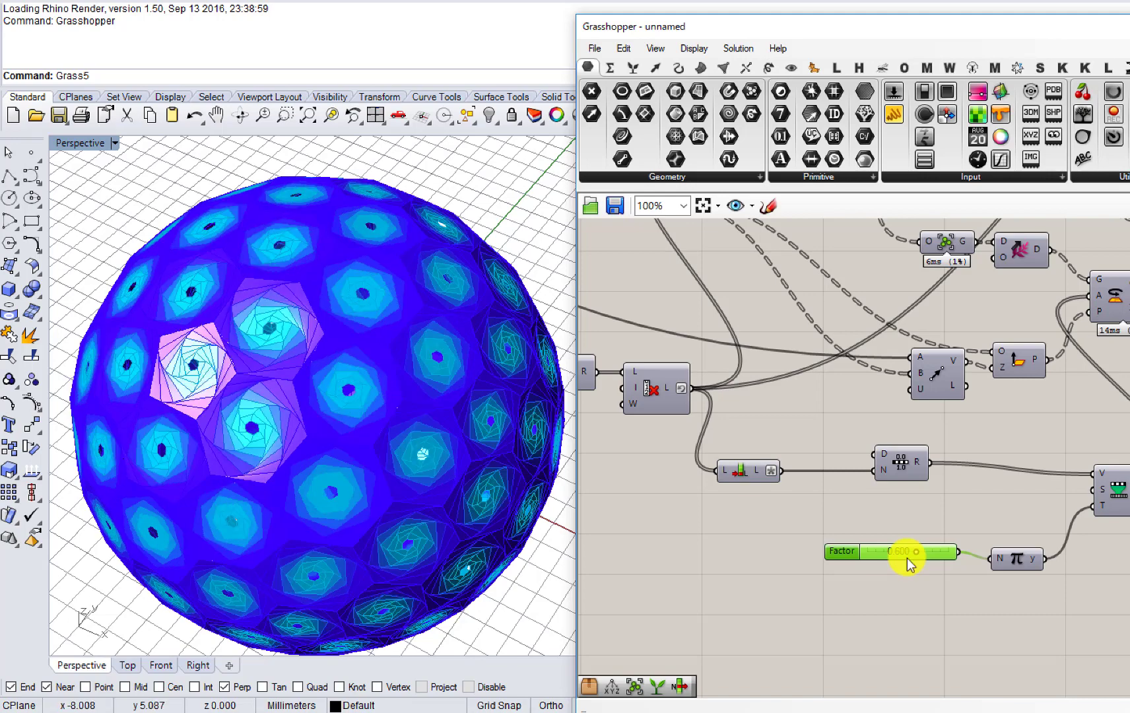
{"action": "mouse_move", "coordinate": [270, 373]}
{"action": "right_mouse_down"}
{"action": "mouse_move", "coordinate": [252, 353]}
{"action": "mouse_move", "coordinate": [261, 357]}
{"action": "right_mouse_up"}
Step: Review the end of the definition, from the Loft component through the colour gradient to Custom Preview
{"action": "scroll", "coordinate": [731, 408], "scroll_direction": "down", "scroll_amount": 8}
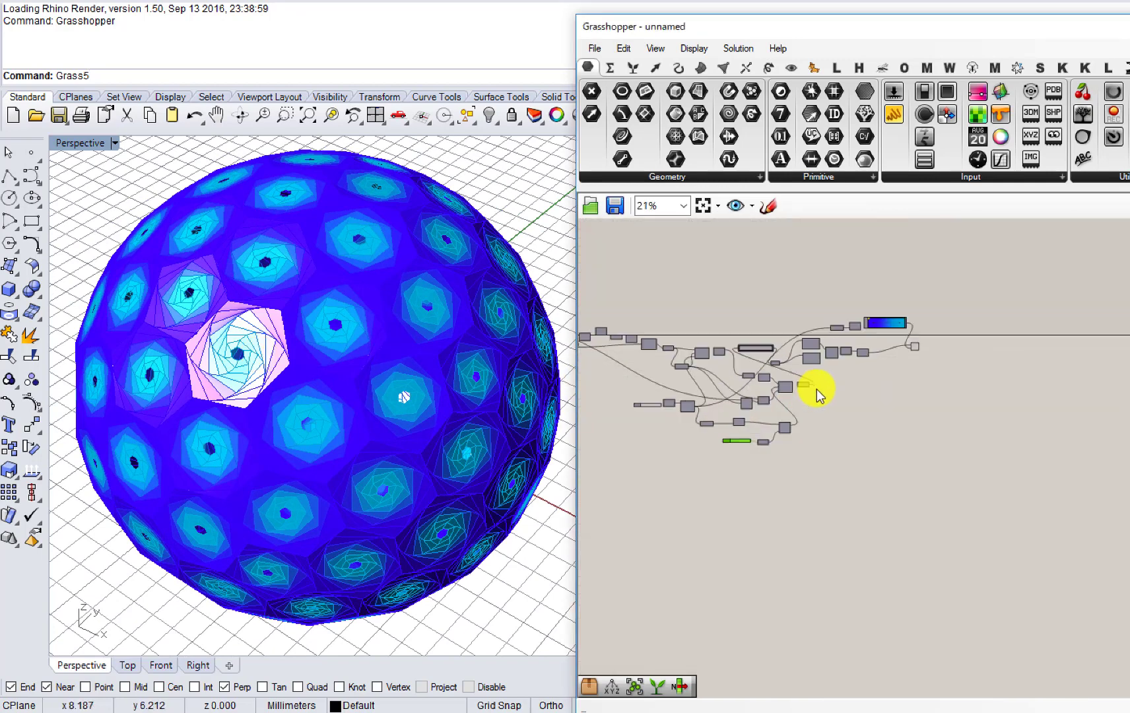
{"action": "scroll", "coordinate": [819, 391], "scroll_direction": "up", "scroll_amount": 8}
{"action": "right_click_drag", "start_coordinate": [898, 354], "coordinate": [839, 430]}
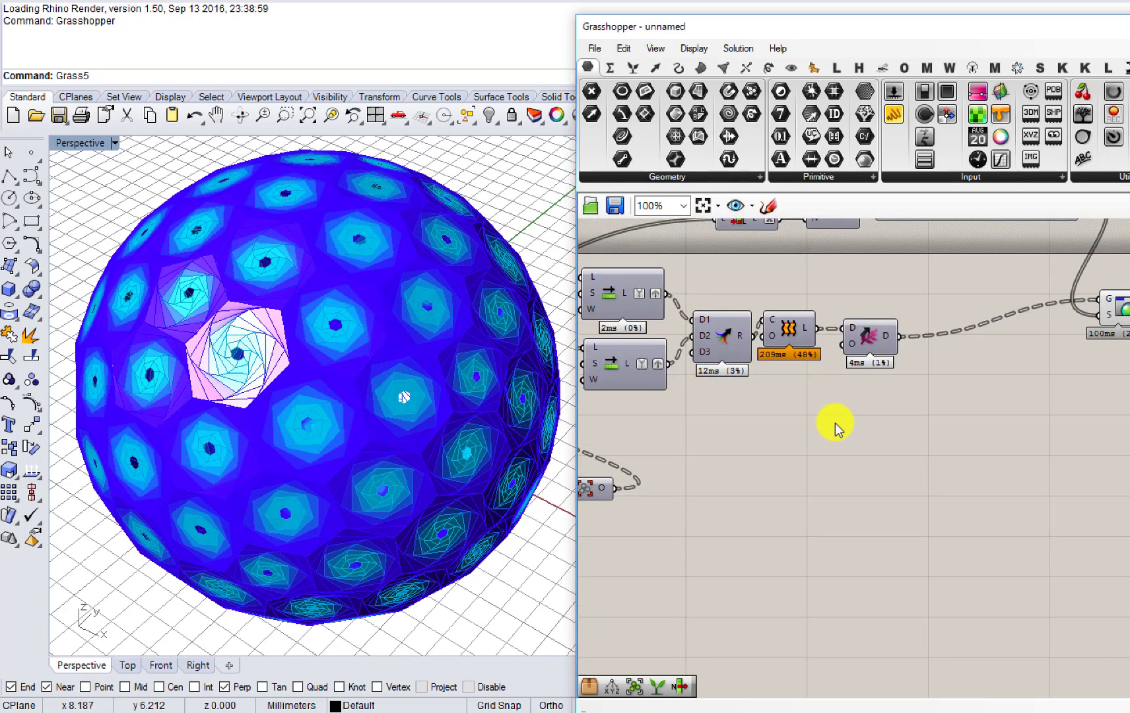
{"action": "right_click_drag", "start_coordinate": [930, 378], "coordinate": [820, 444]}
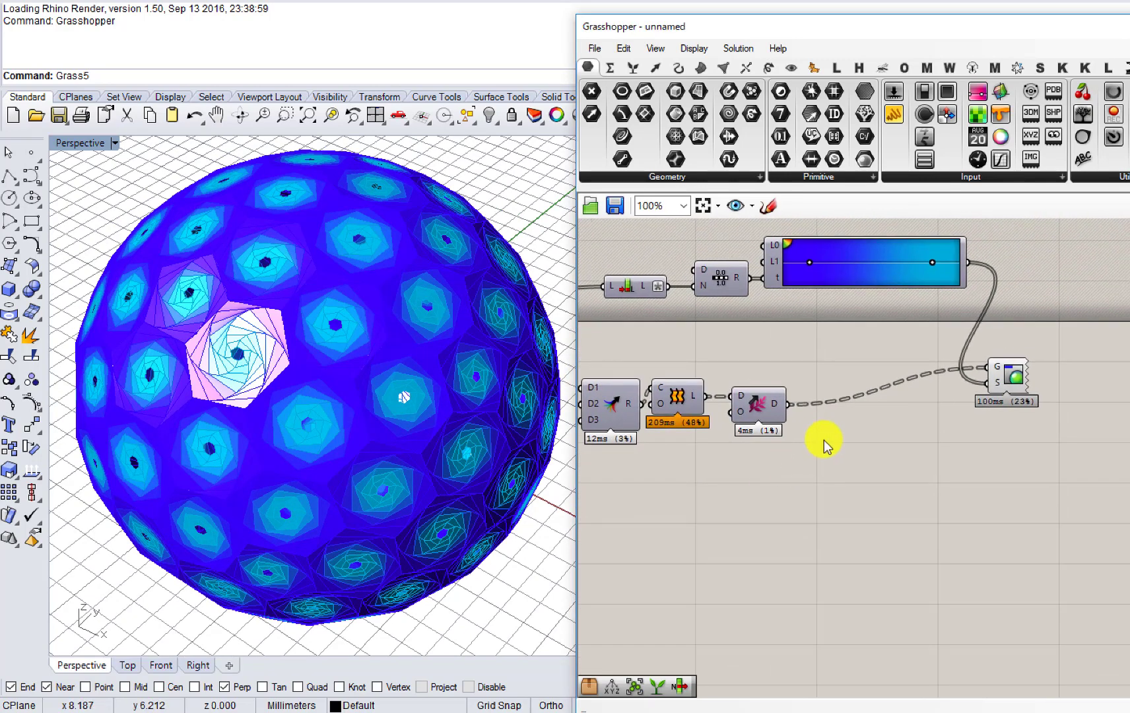
{"action": "left_click", "coordinate": [1000, 379]}
{"action": "left_click", "coordinate": [945, 429]}
{"action": "right_click_drag", "start_coordinate": [945, 429], "coordinate": [857, 468]}
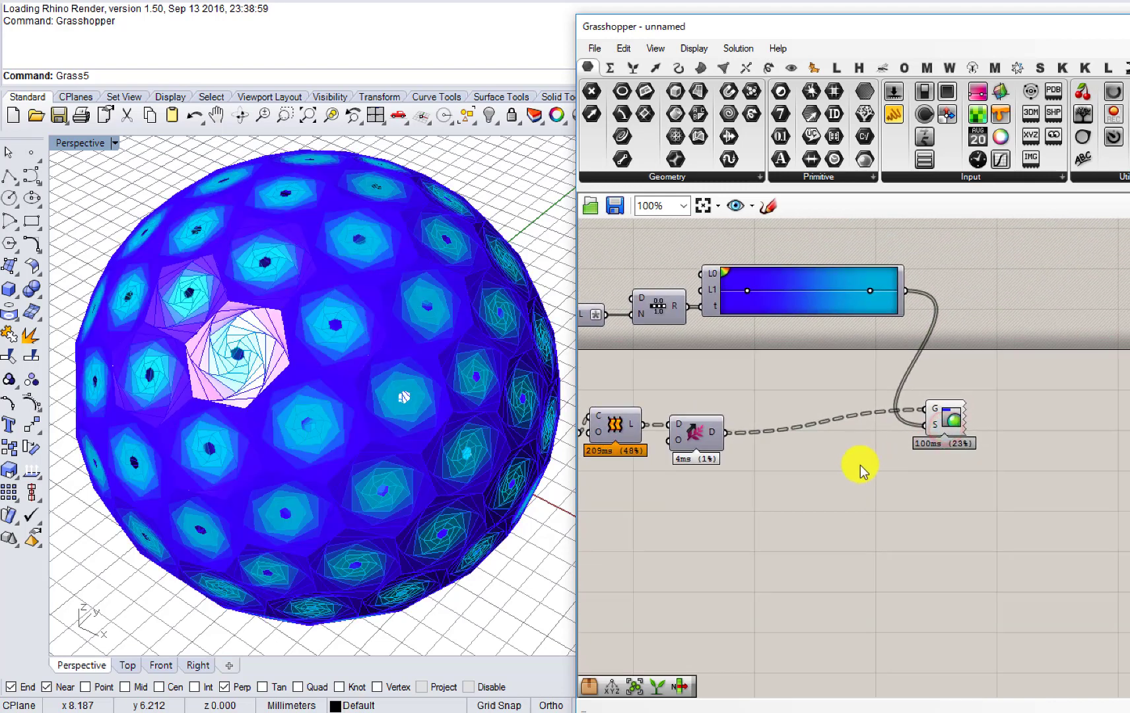
{"action": "right_click_drag", "start_coordinate": [798, 497], "coordinate": [849, 495]}
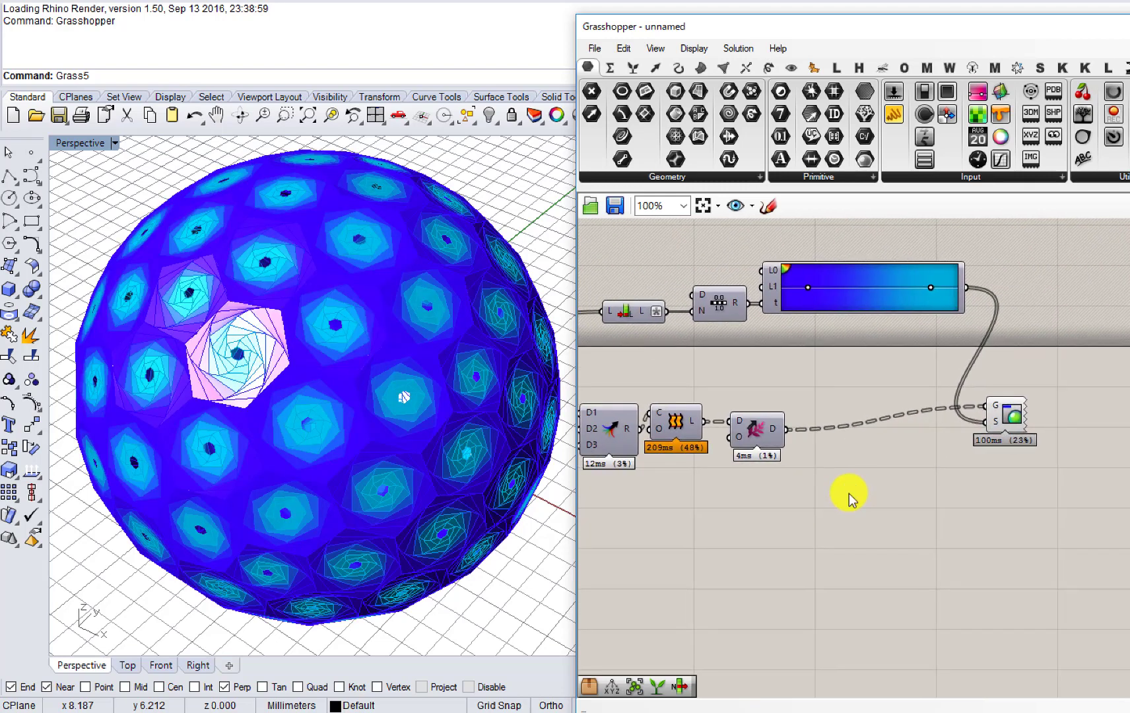